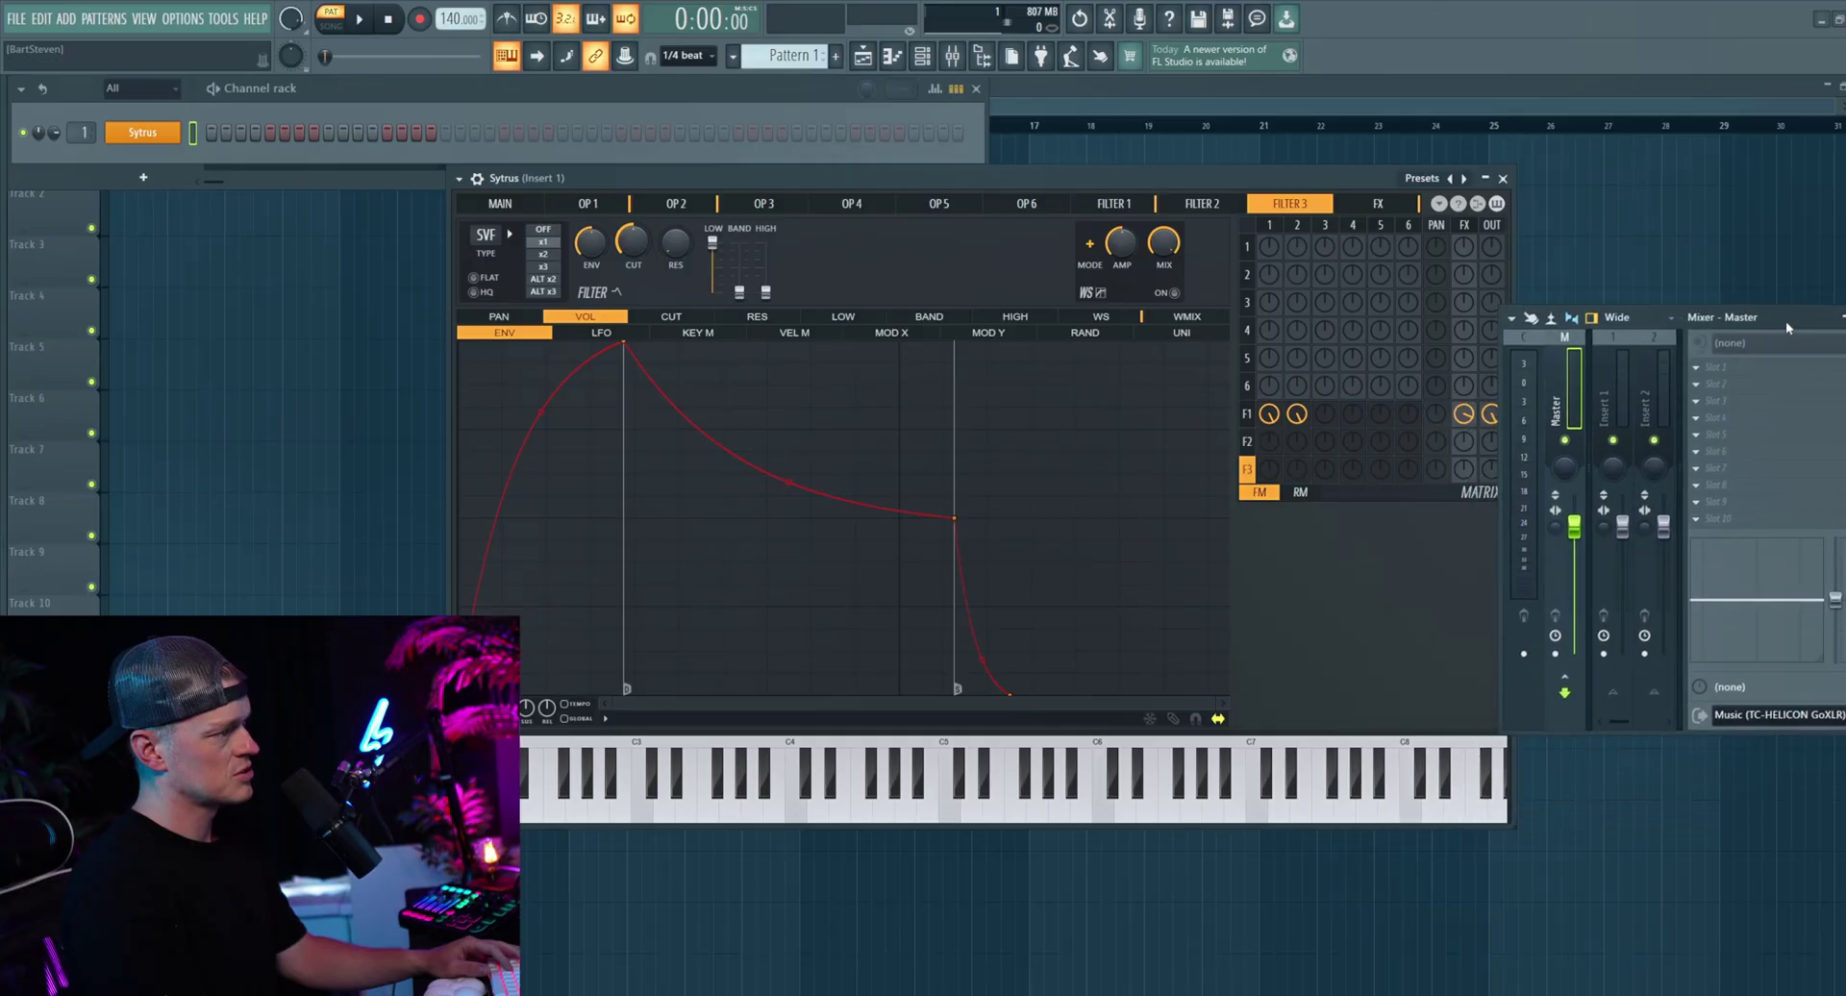
# Step: Reposition the Sytrus window, inspect operators 1 and 2, and audition operator 1 routed to the output
pyautogui.moveTo(1318, 182); pyautogui.dragTo(1134, 225)
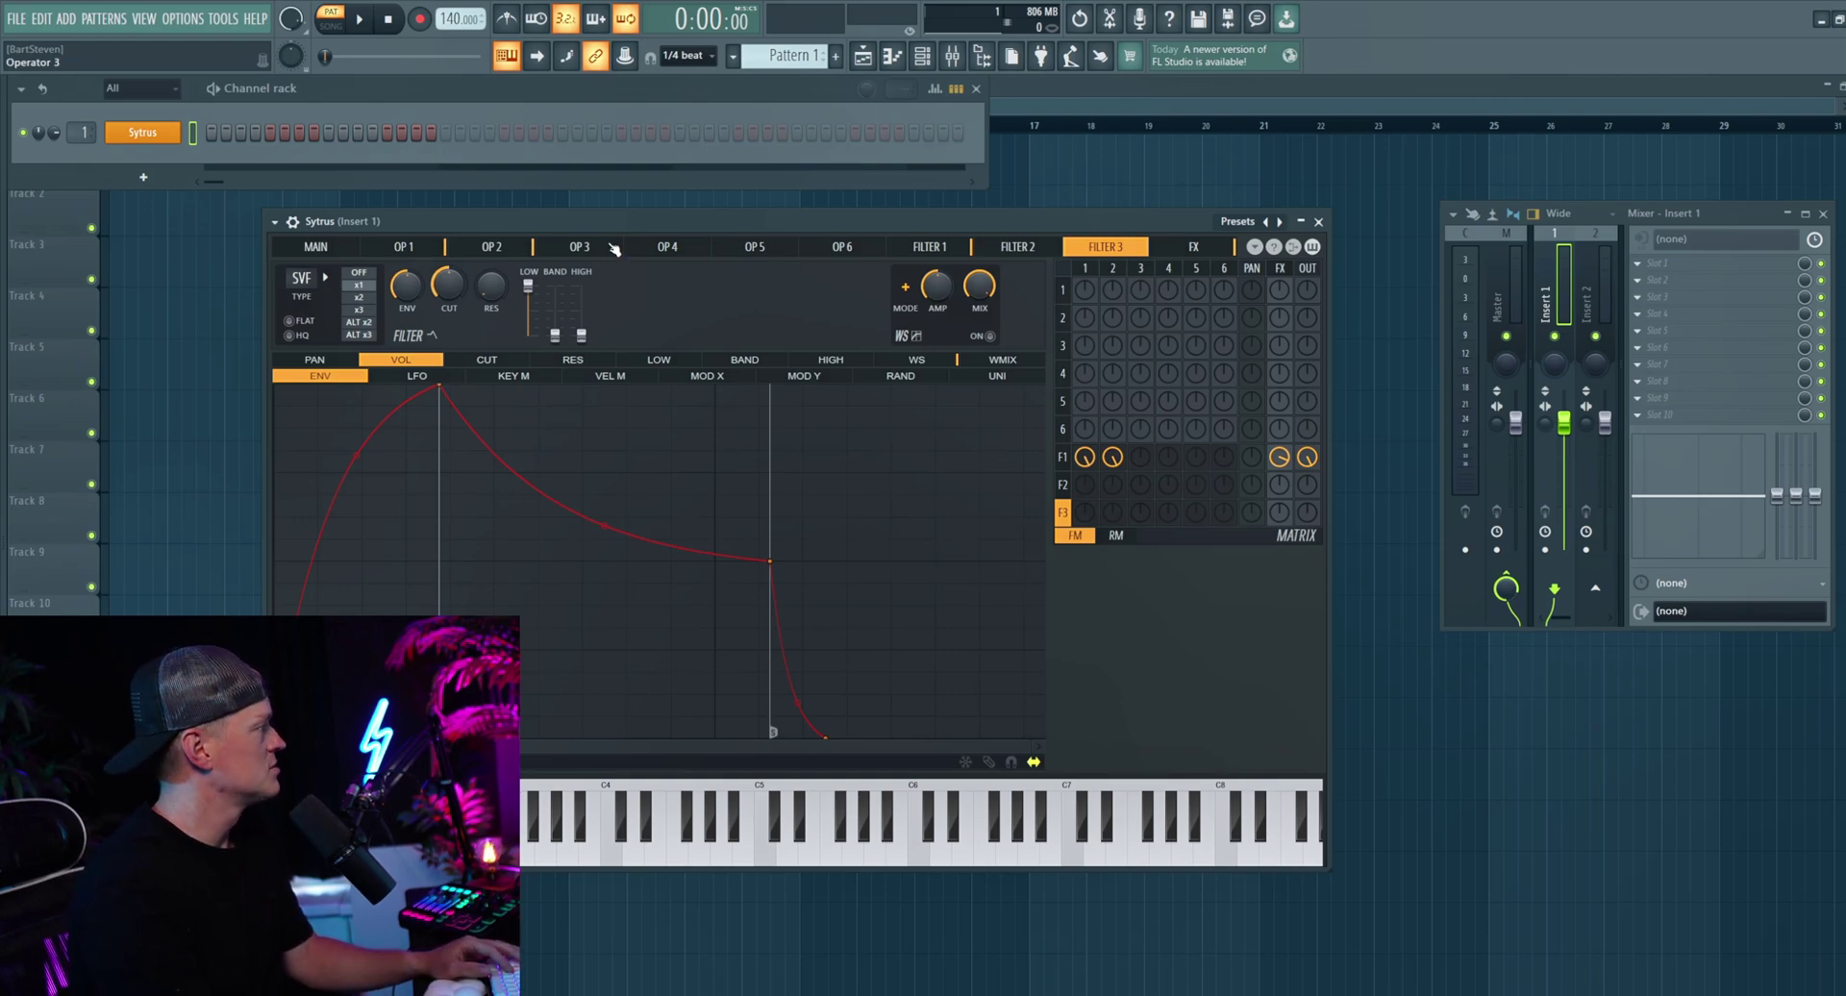
pyautogui.click(405, 247)
pyautogui.click(471, 246)
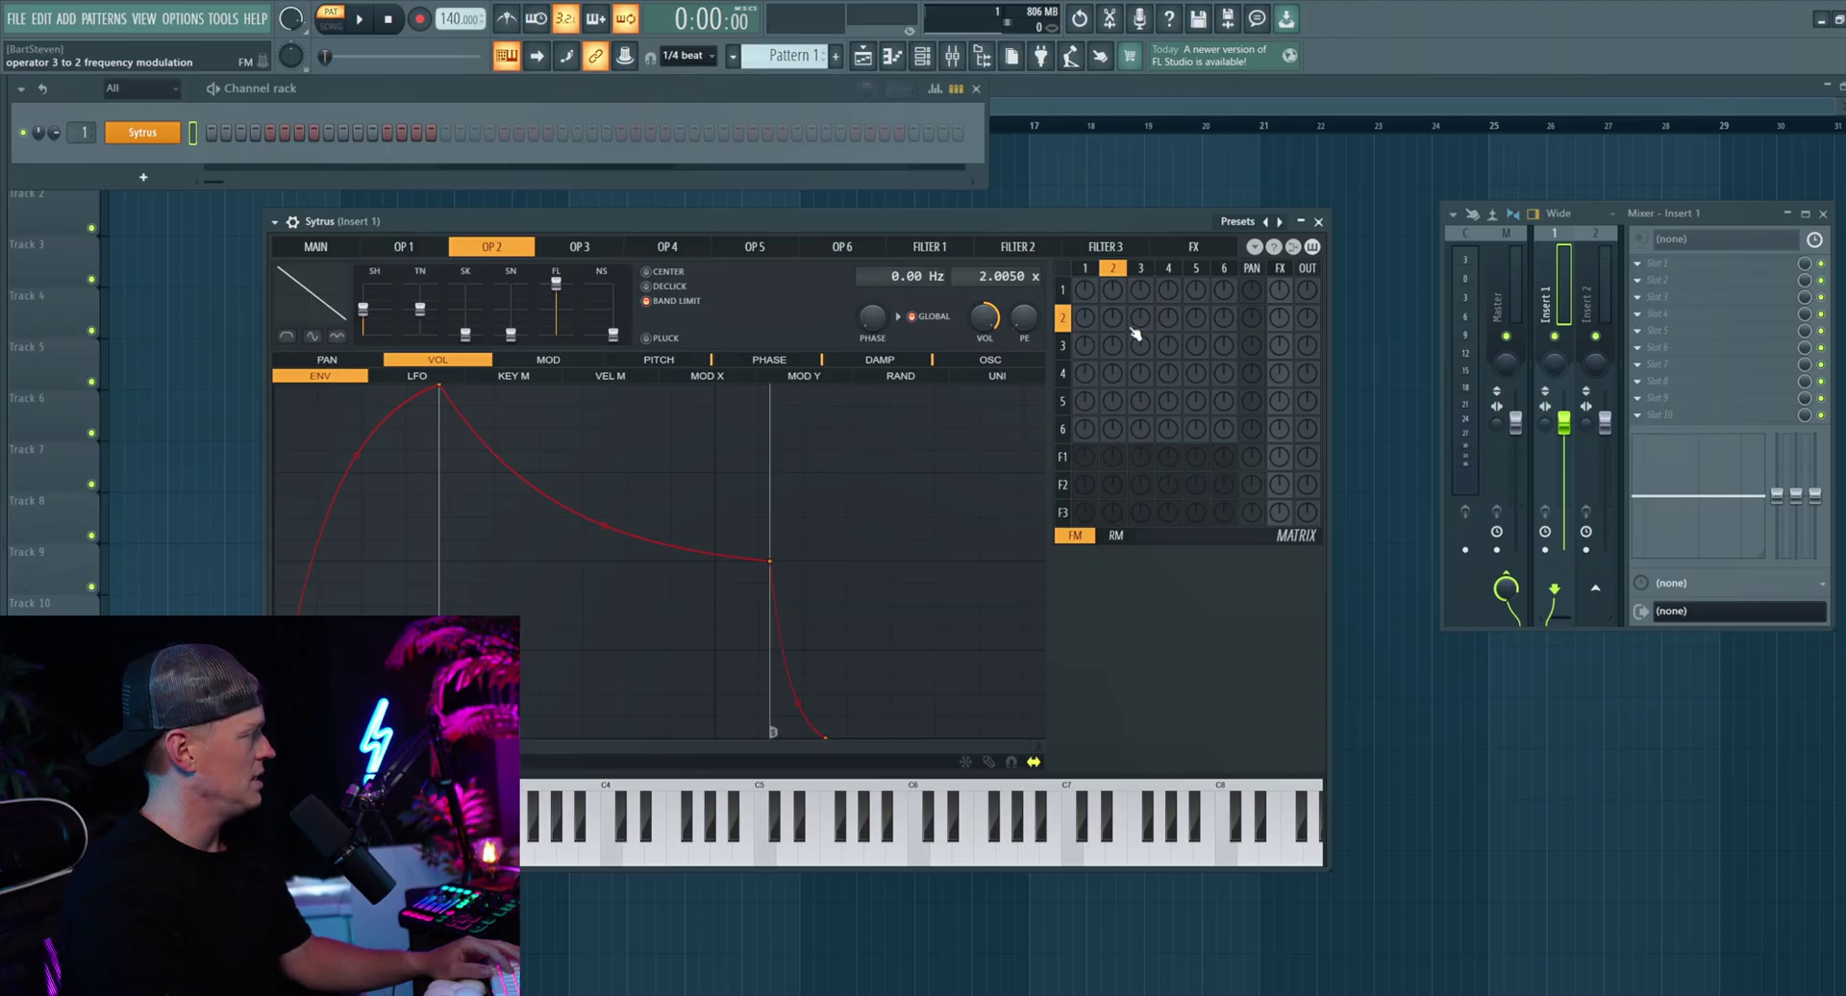
pyautogui.click(408, 250)
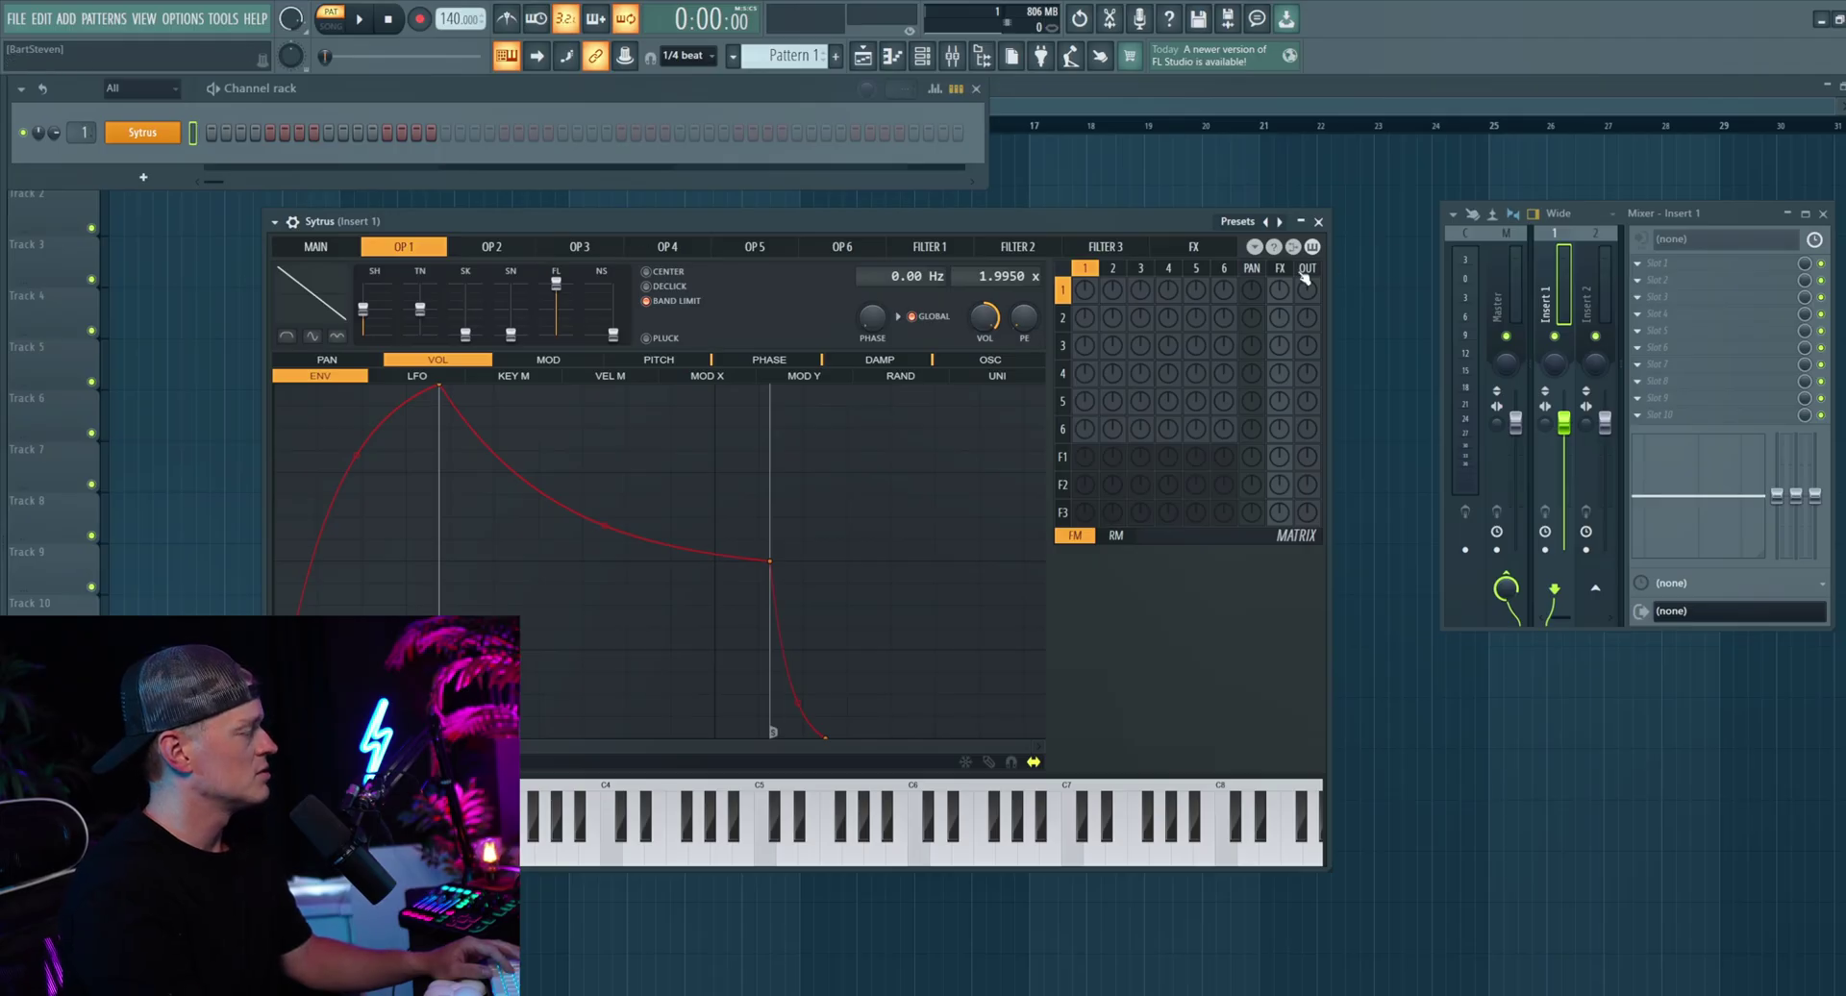
pyautogui.moveTo(675, 232); pyautogui.dragTo(672, 194)
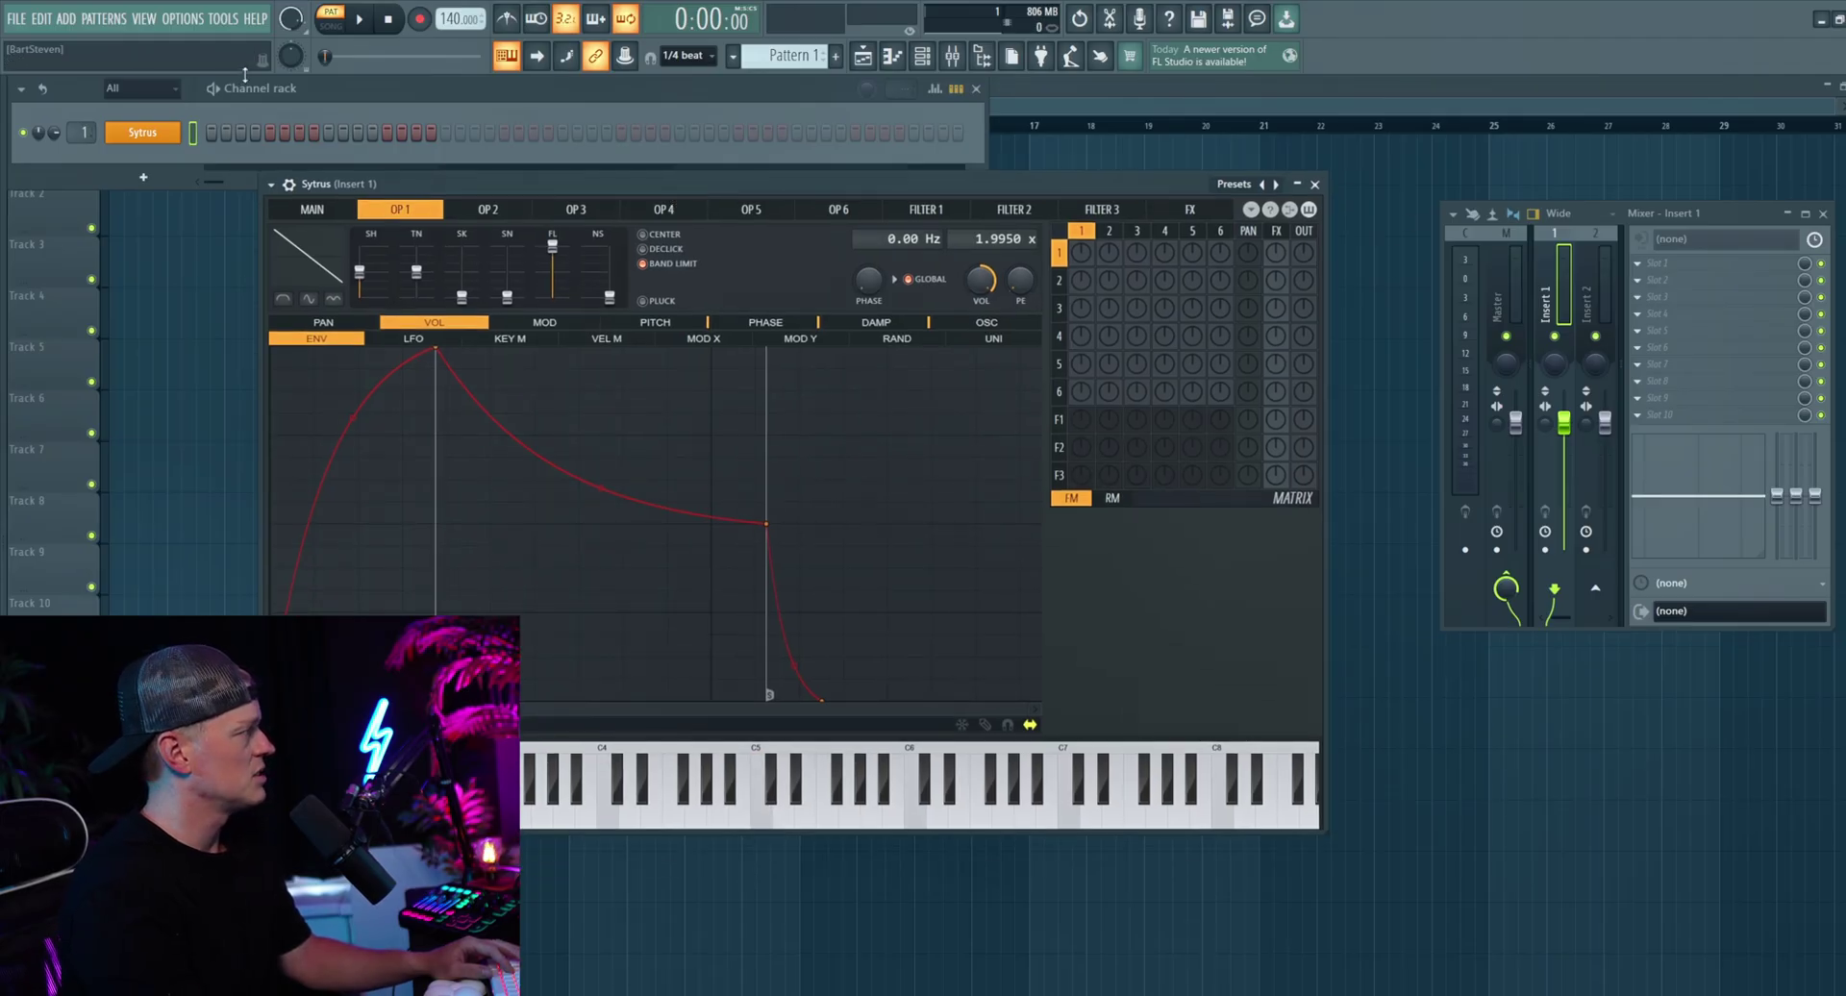
pyautogui.press('q')
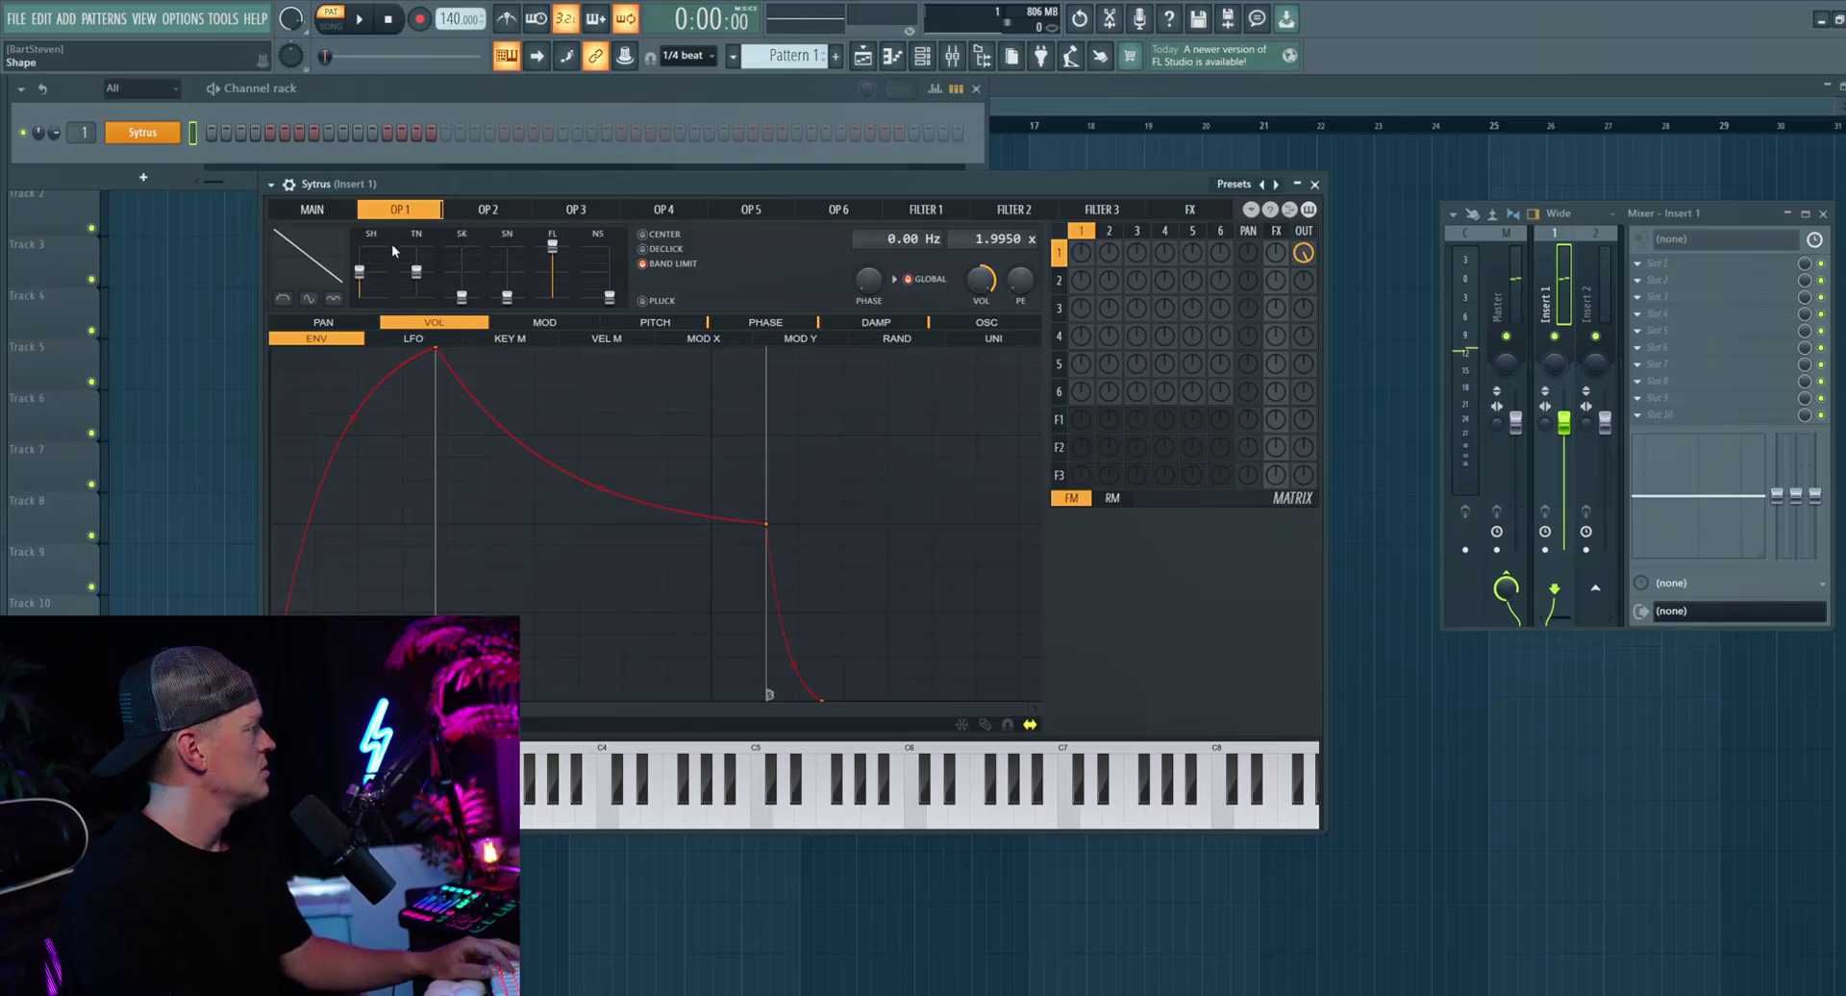
# Step: Load the Default preset in Sytrus and audition its operator 1 sound
pyautogui.click(1235, 185)
pyautogui.click(726, 30)
pyautogui.press('q')
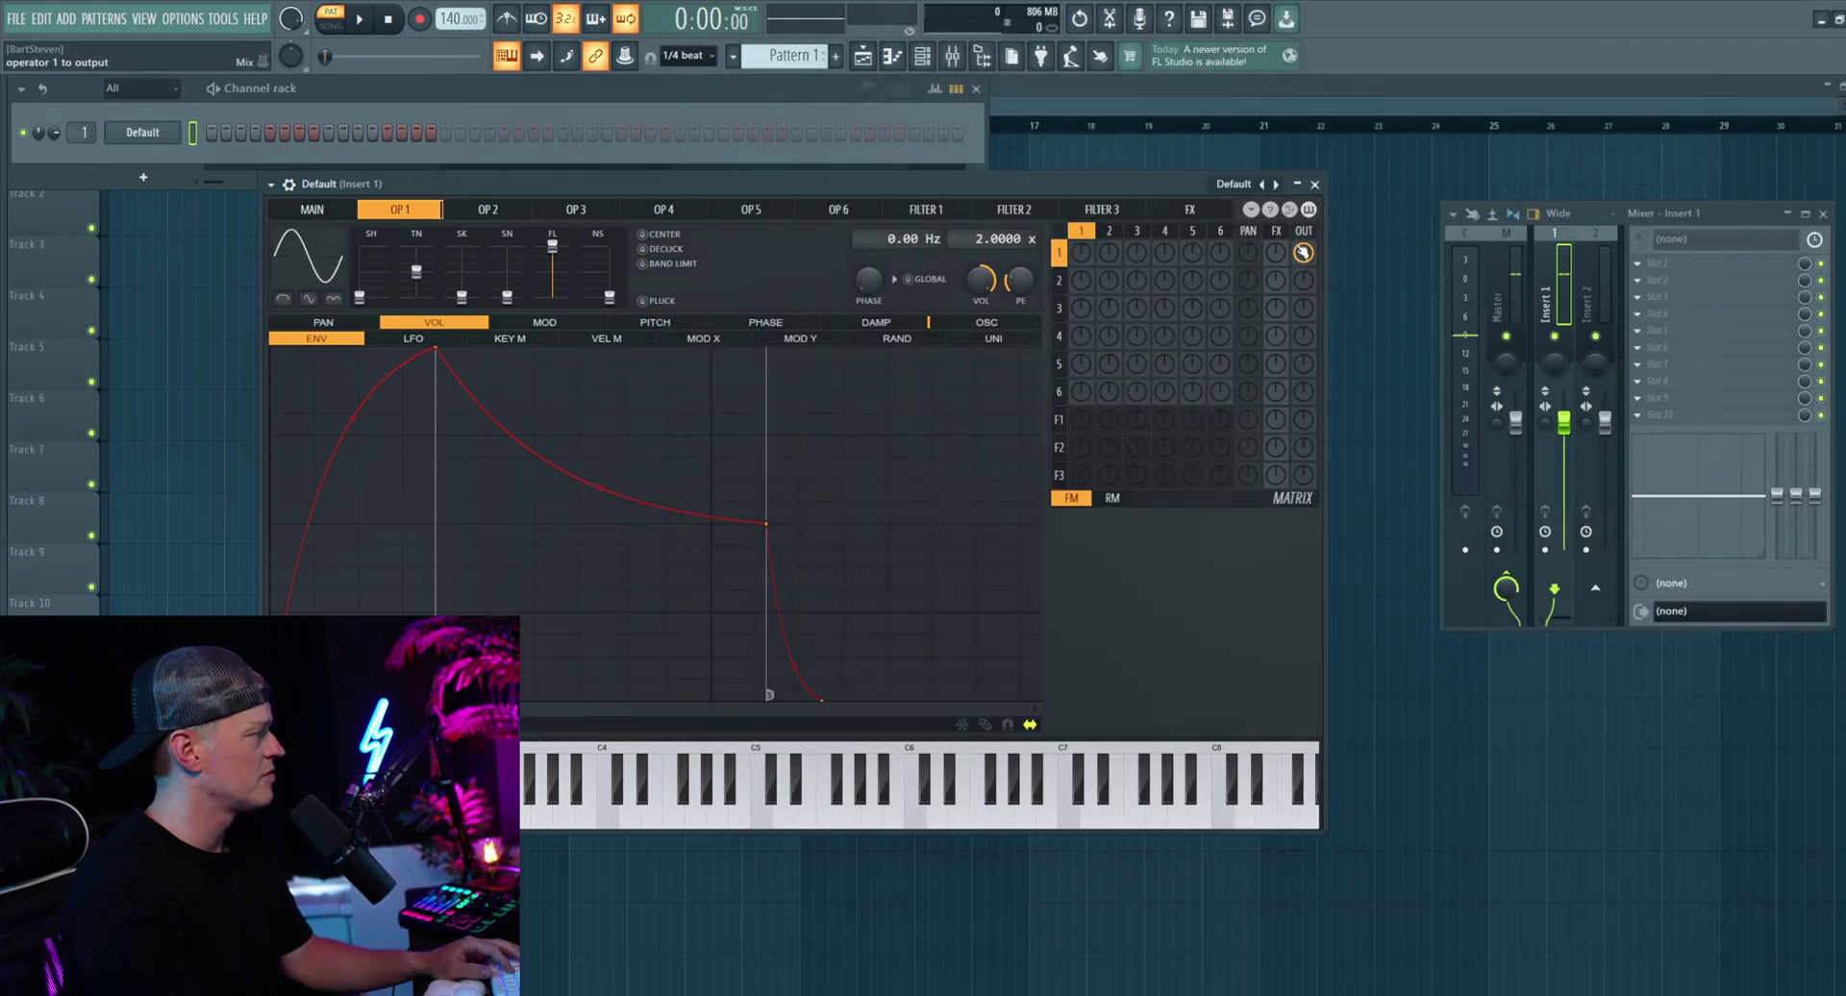
pyautogui.press('z')
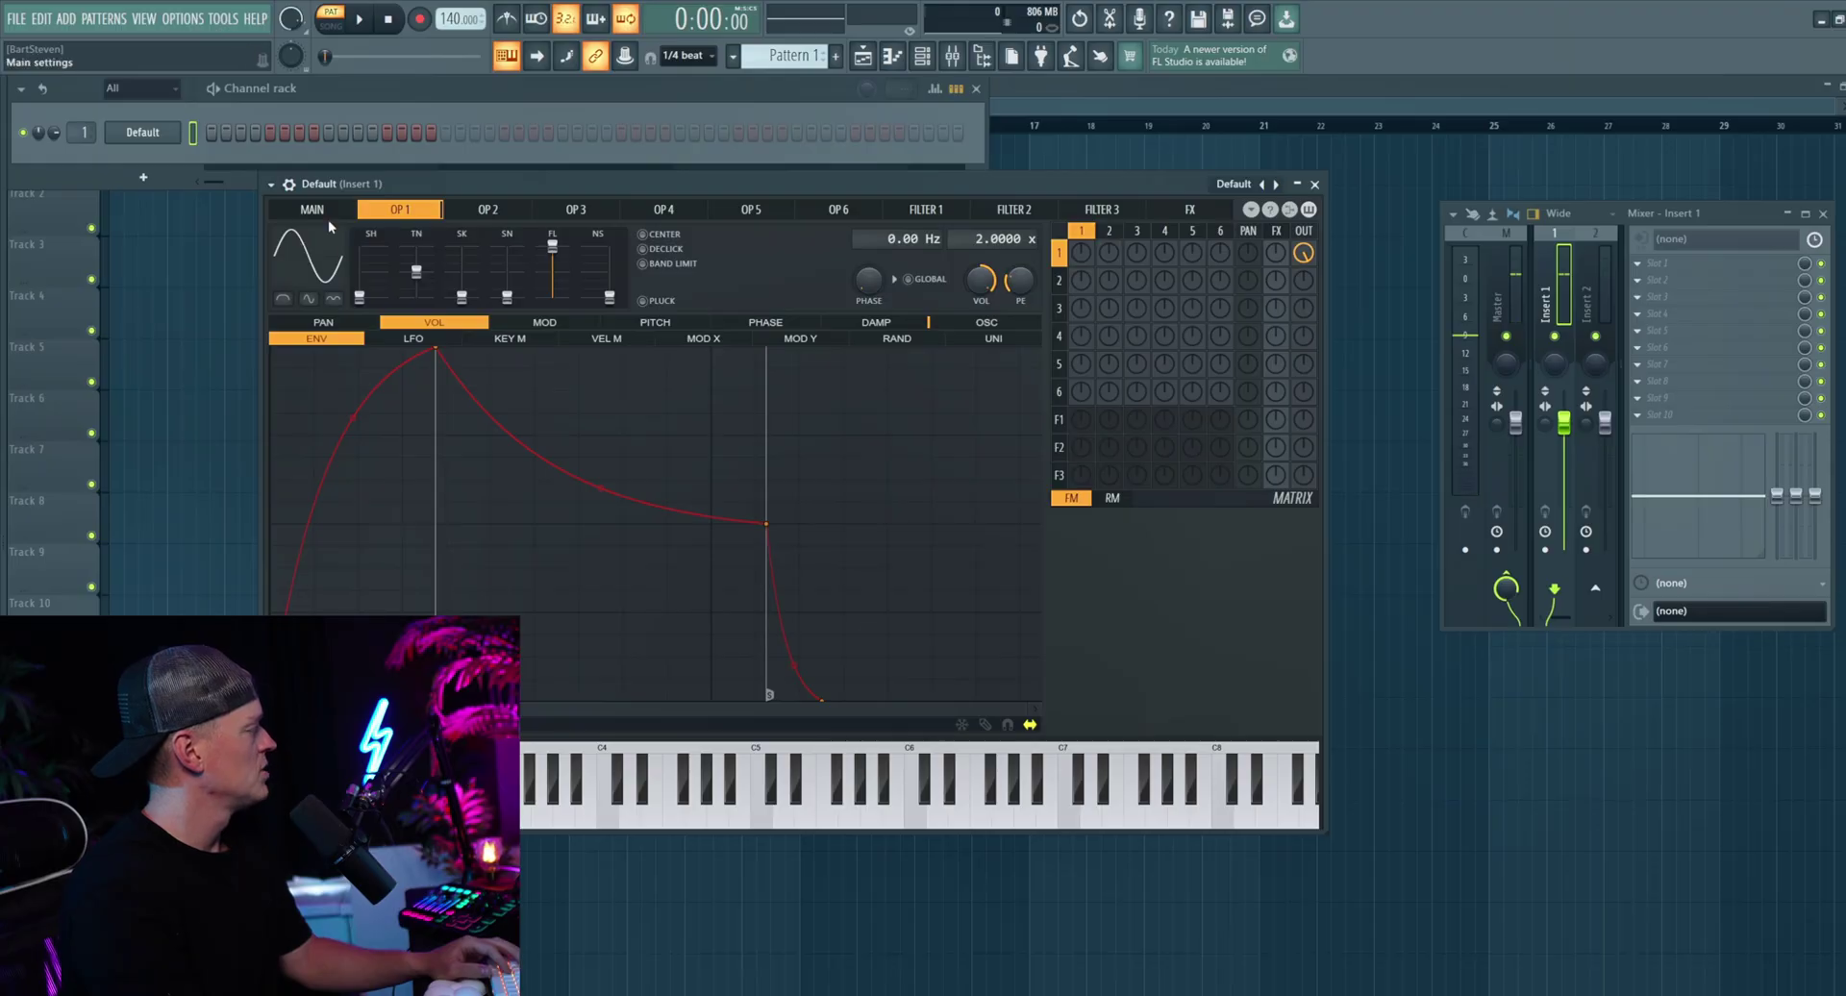
# Step: Fill the first bar of the channel's piano roll with four one-beat F2 notes and play the pattern
pyautogui.rightClick(179, 139)
pyautogui.click(214, 134)
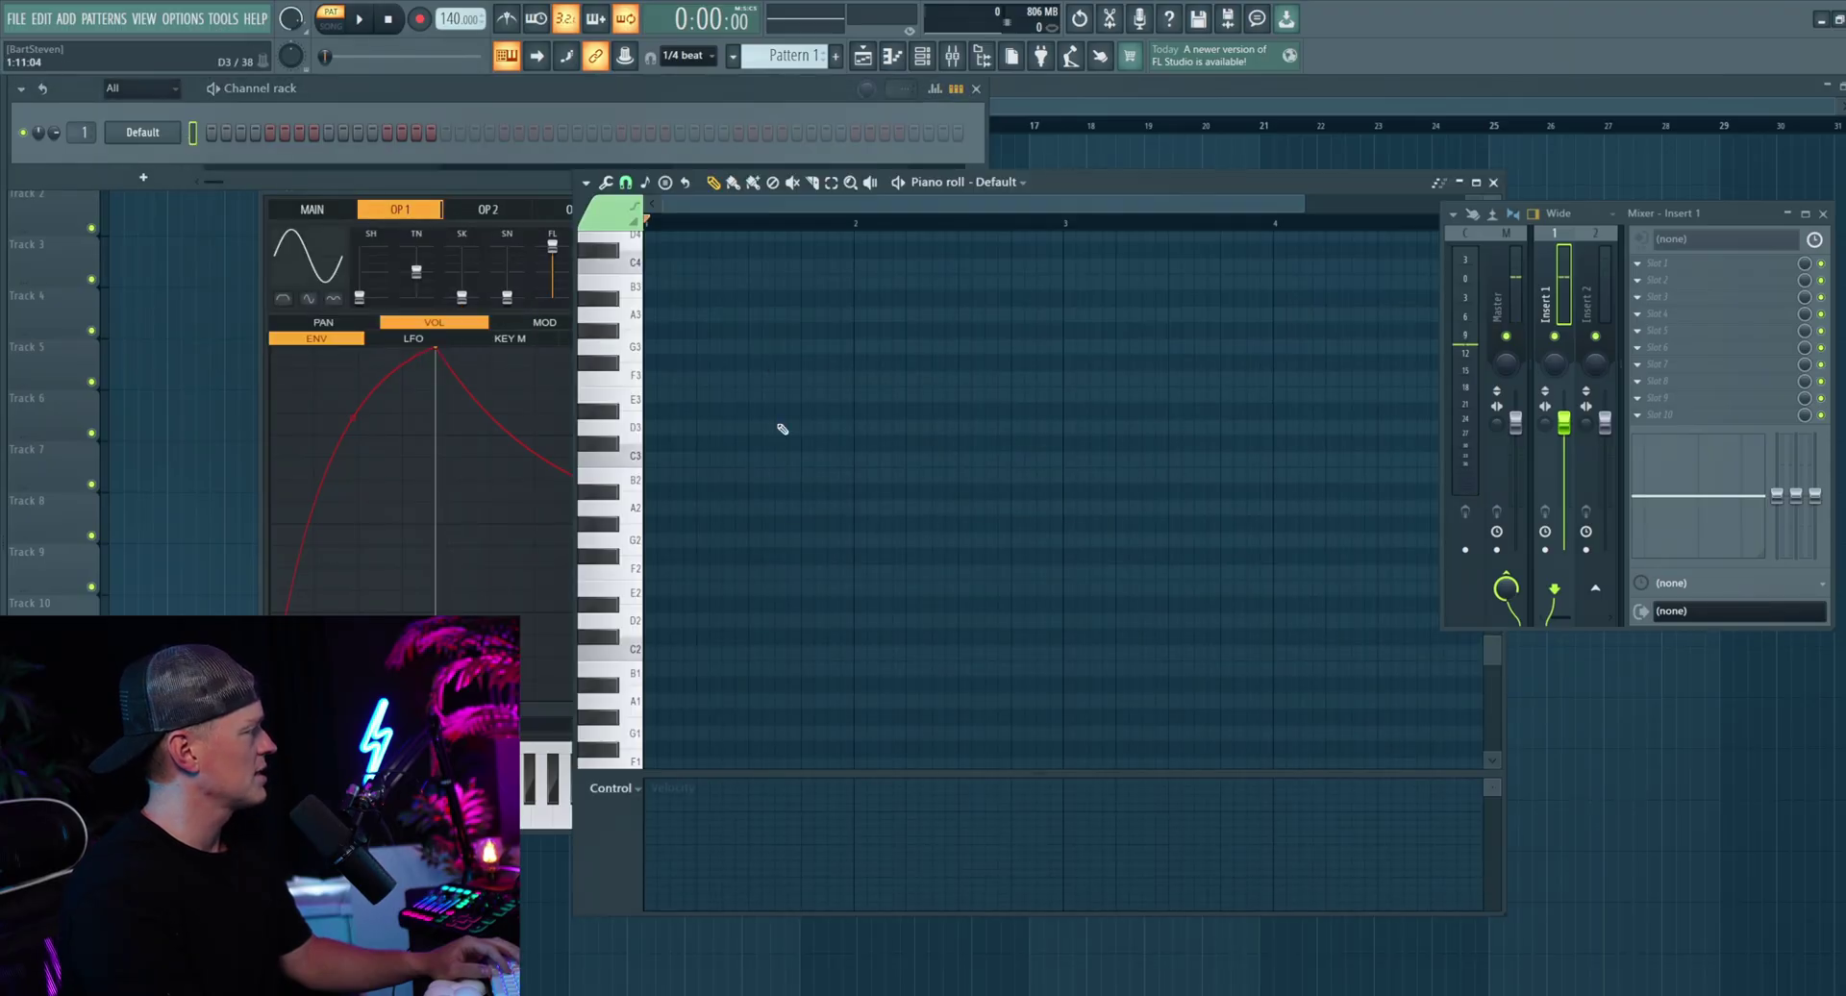
pyautogui.moveTo(688, 606)
pyautogui.mouseDown()
pyautogui.moveTo(626, 594)
pyautogui.moveTo(655, 620)
pyautogui.mouseUp()
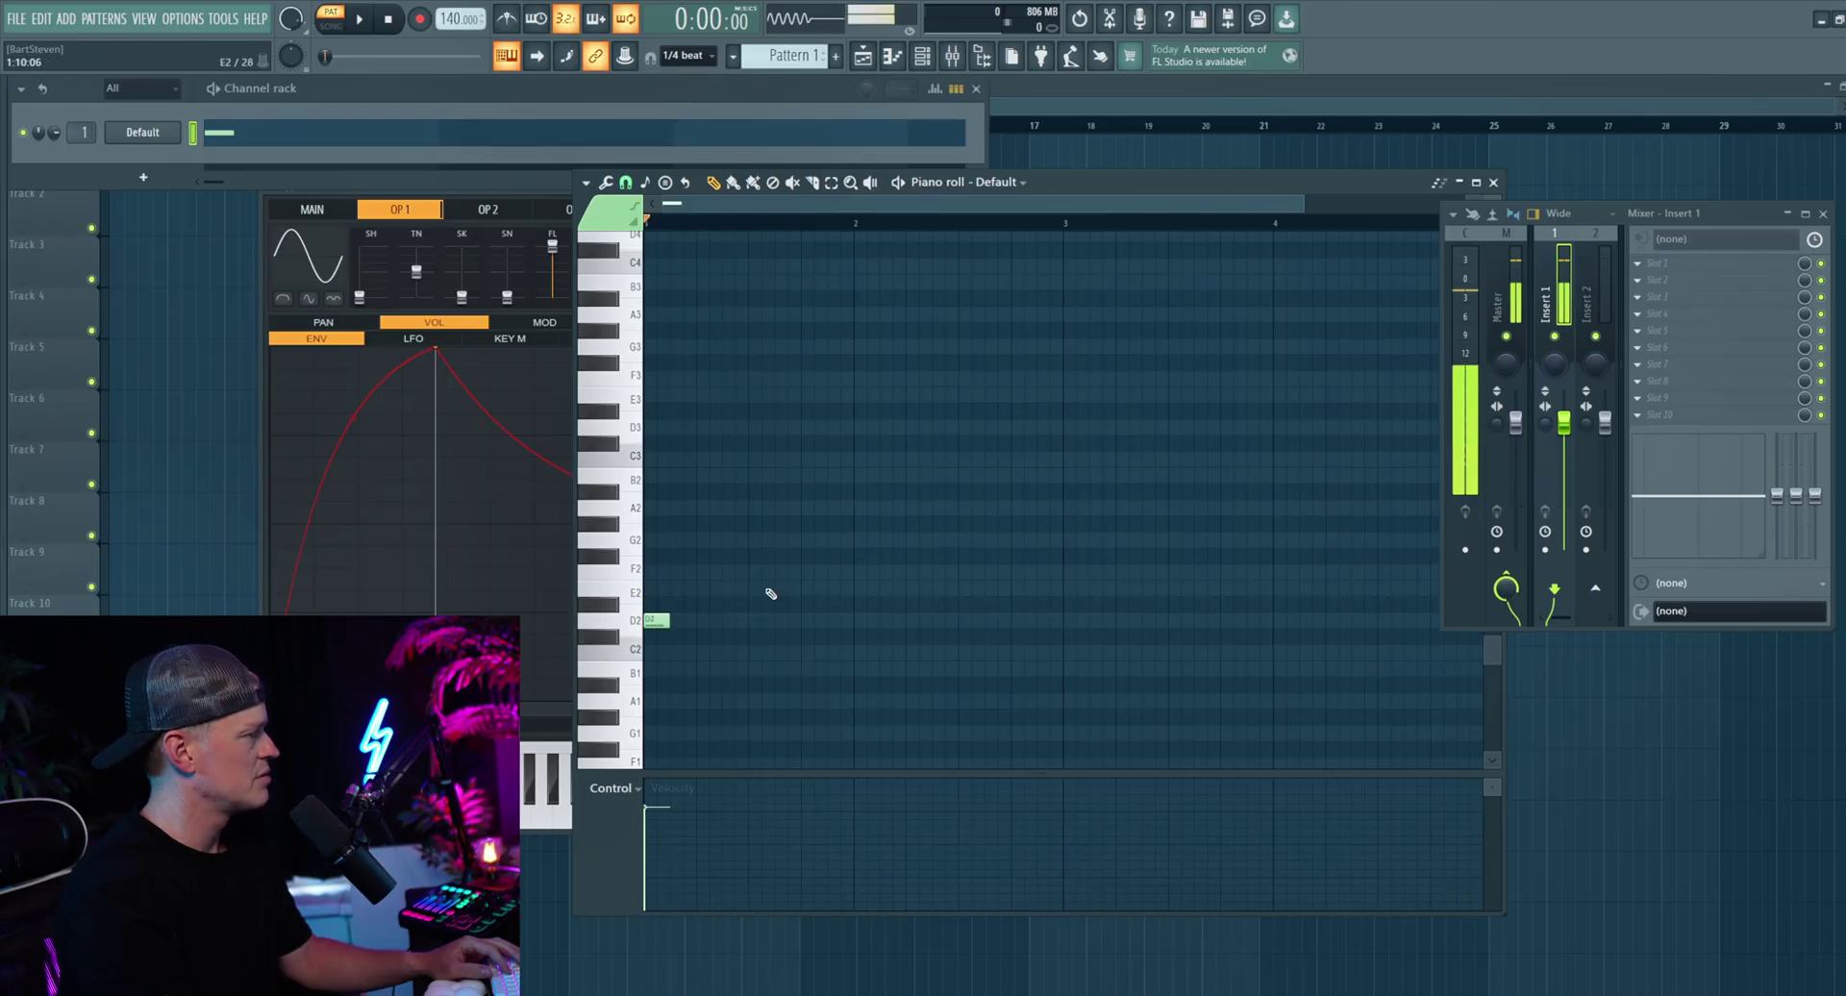
pyautogui.hotkey('ctrl', 'a')
pyautogui.press('Delete')
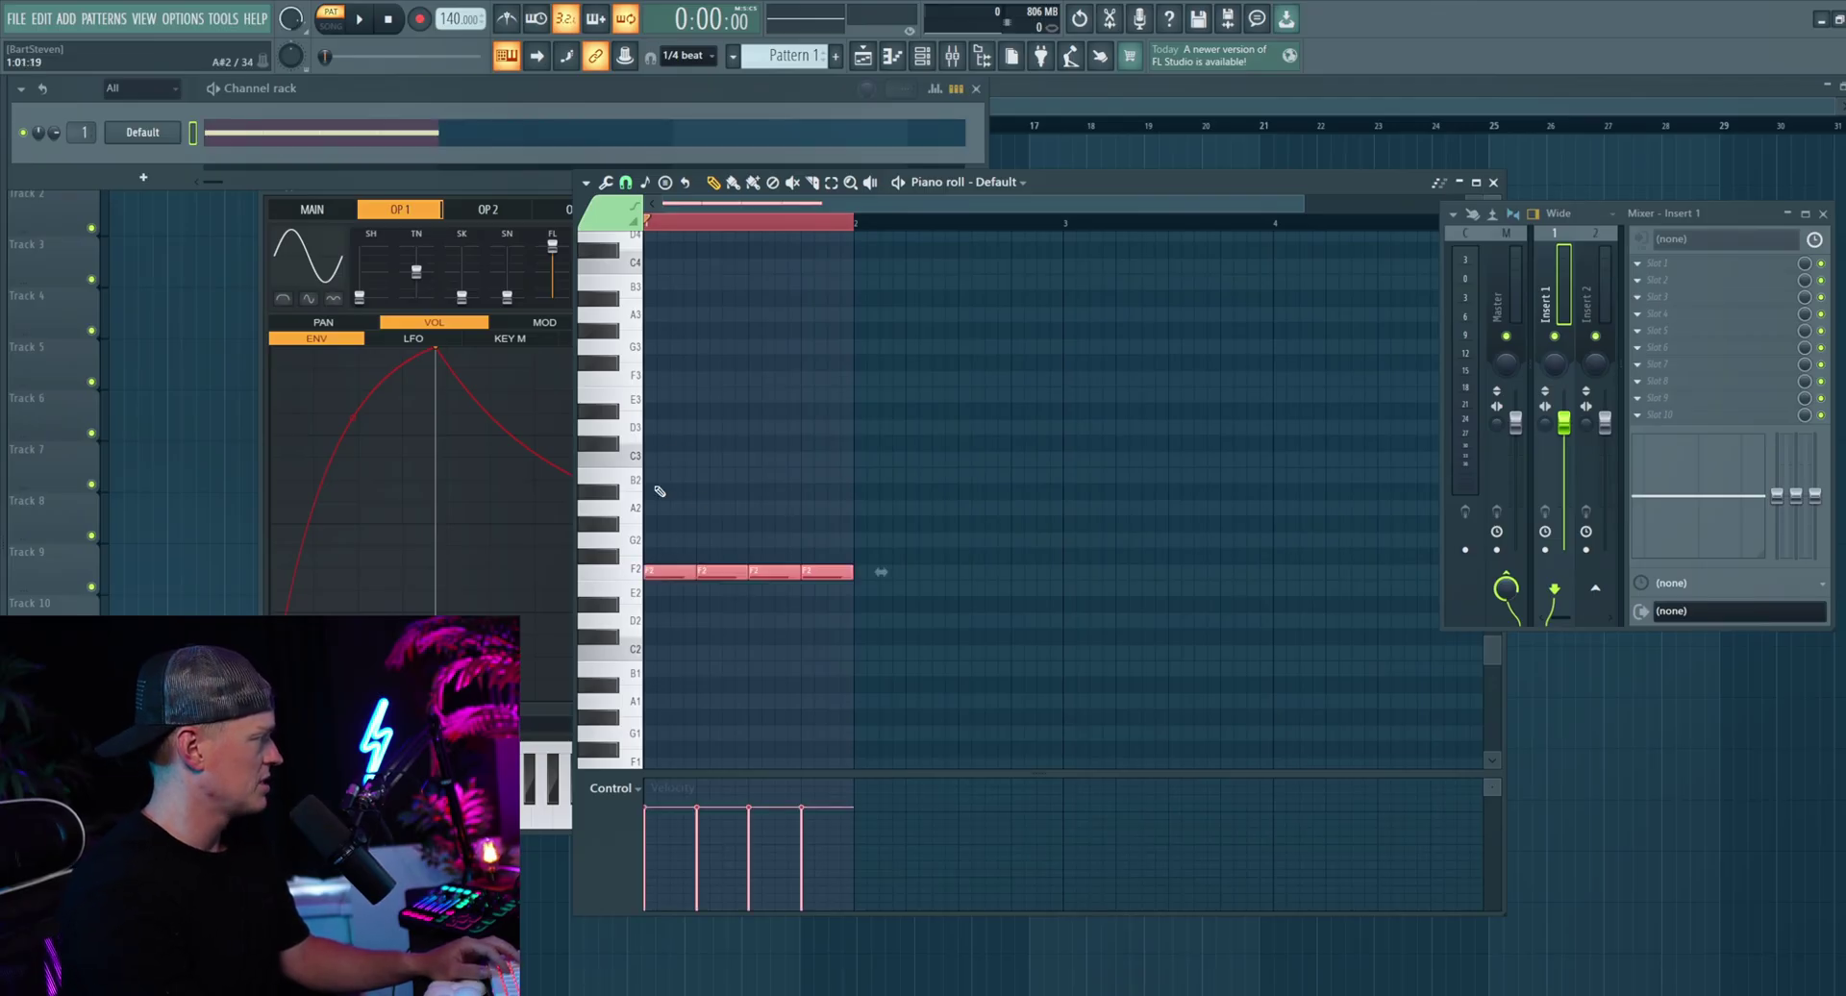
pyautogui.press('space')
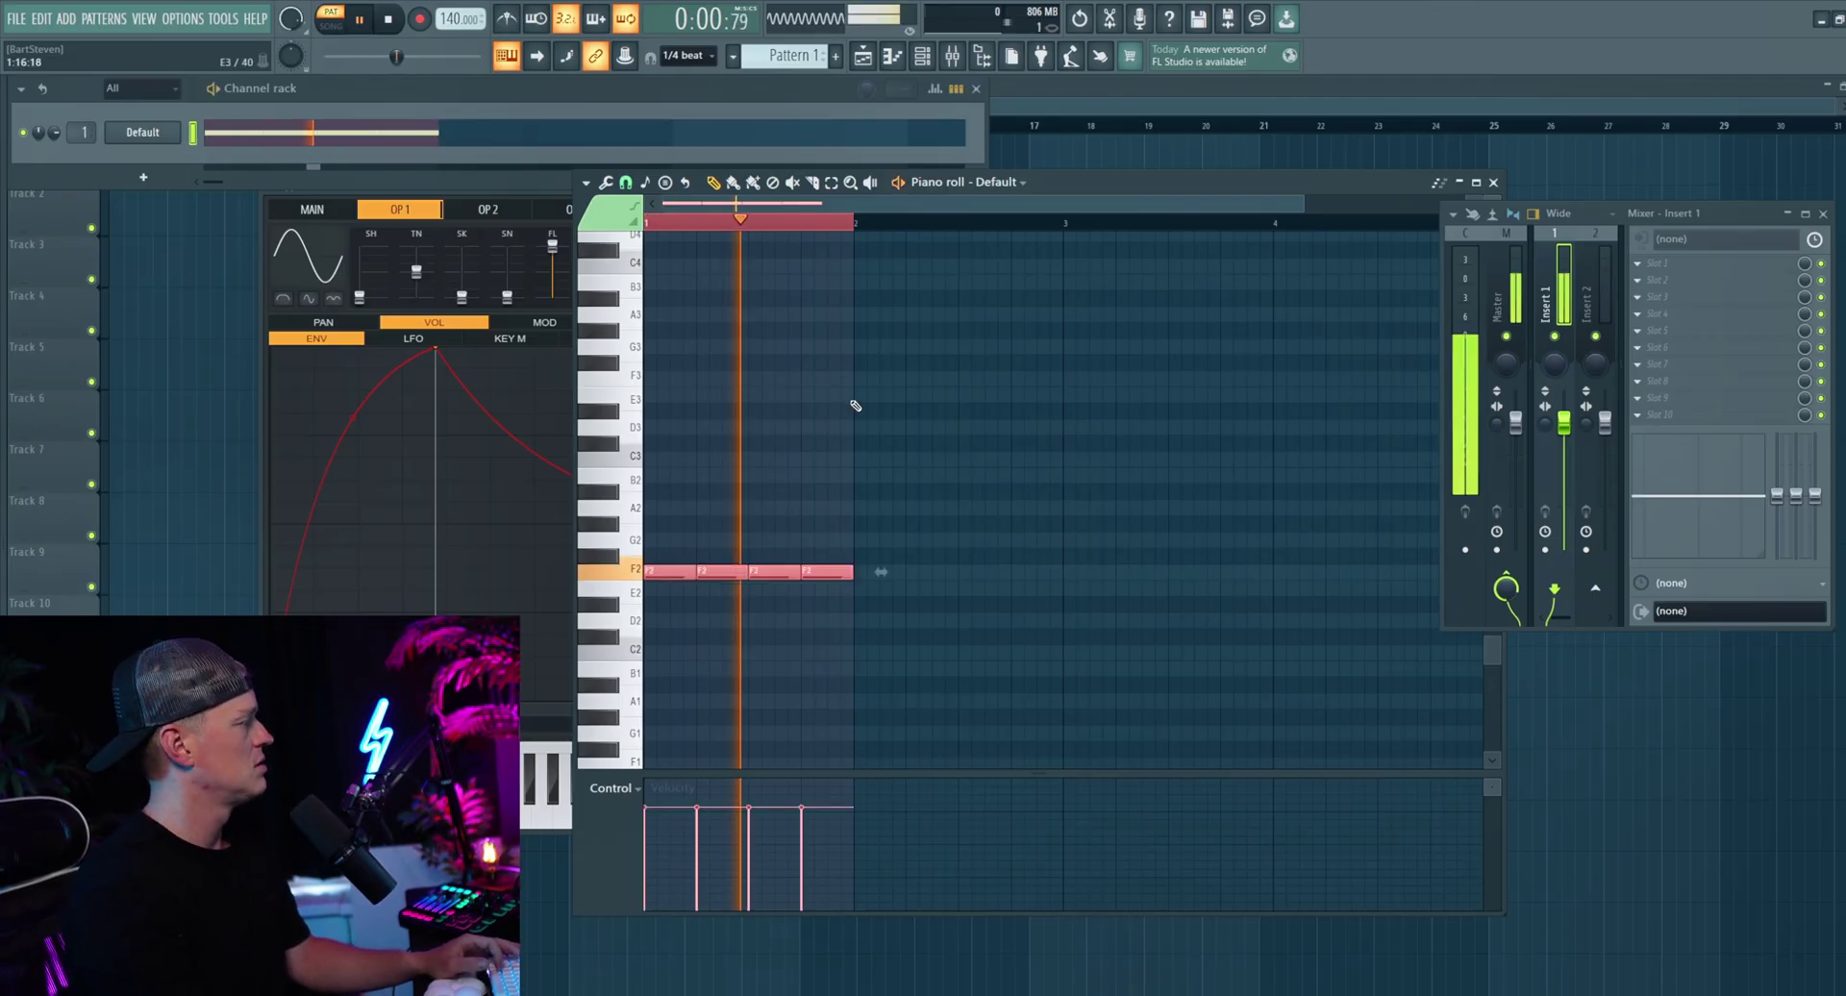
pyautogui.press('space')
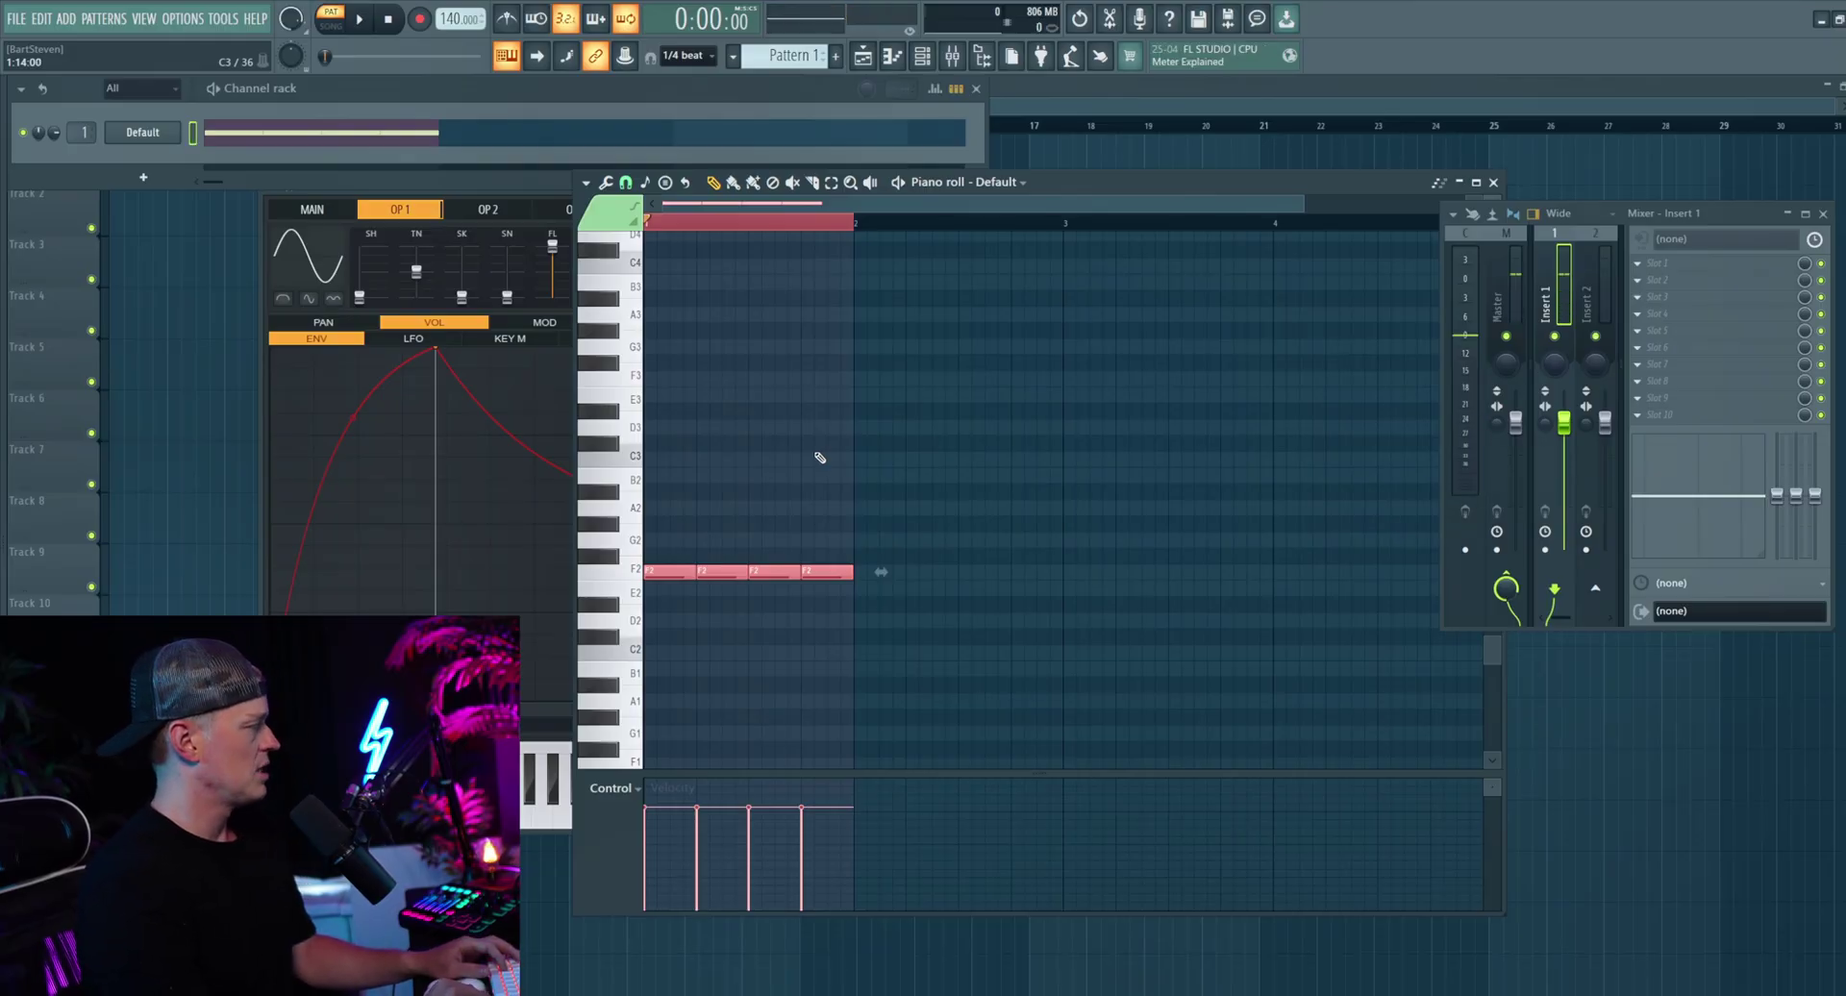
# Step: Transpose the four notes down one octave to F1 and play the pattern
pyautogui.hotkey('ctrl', 'Down')
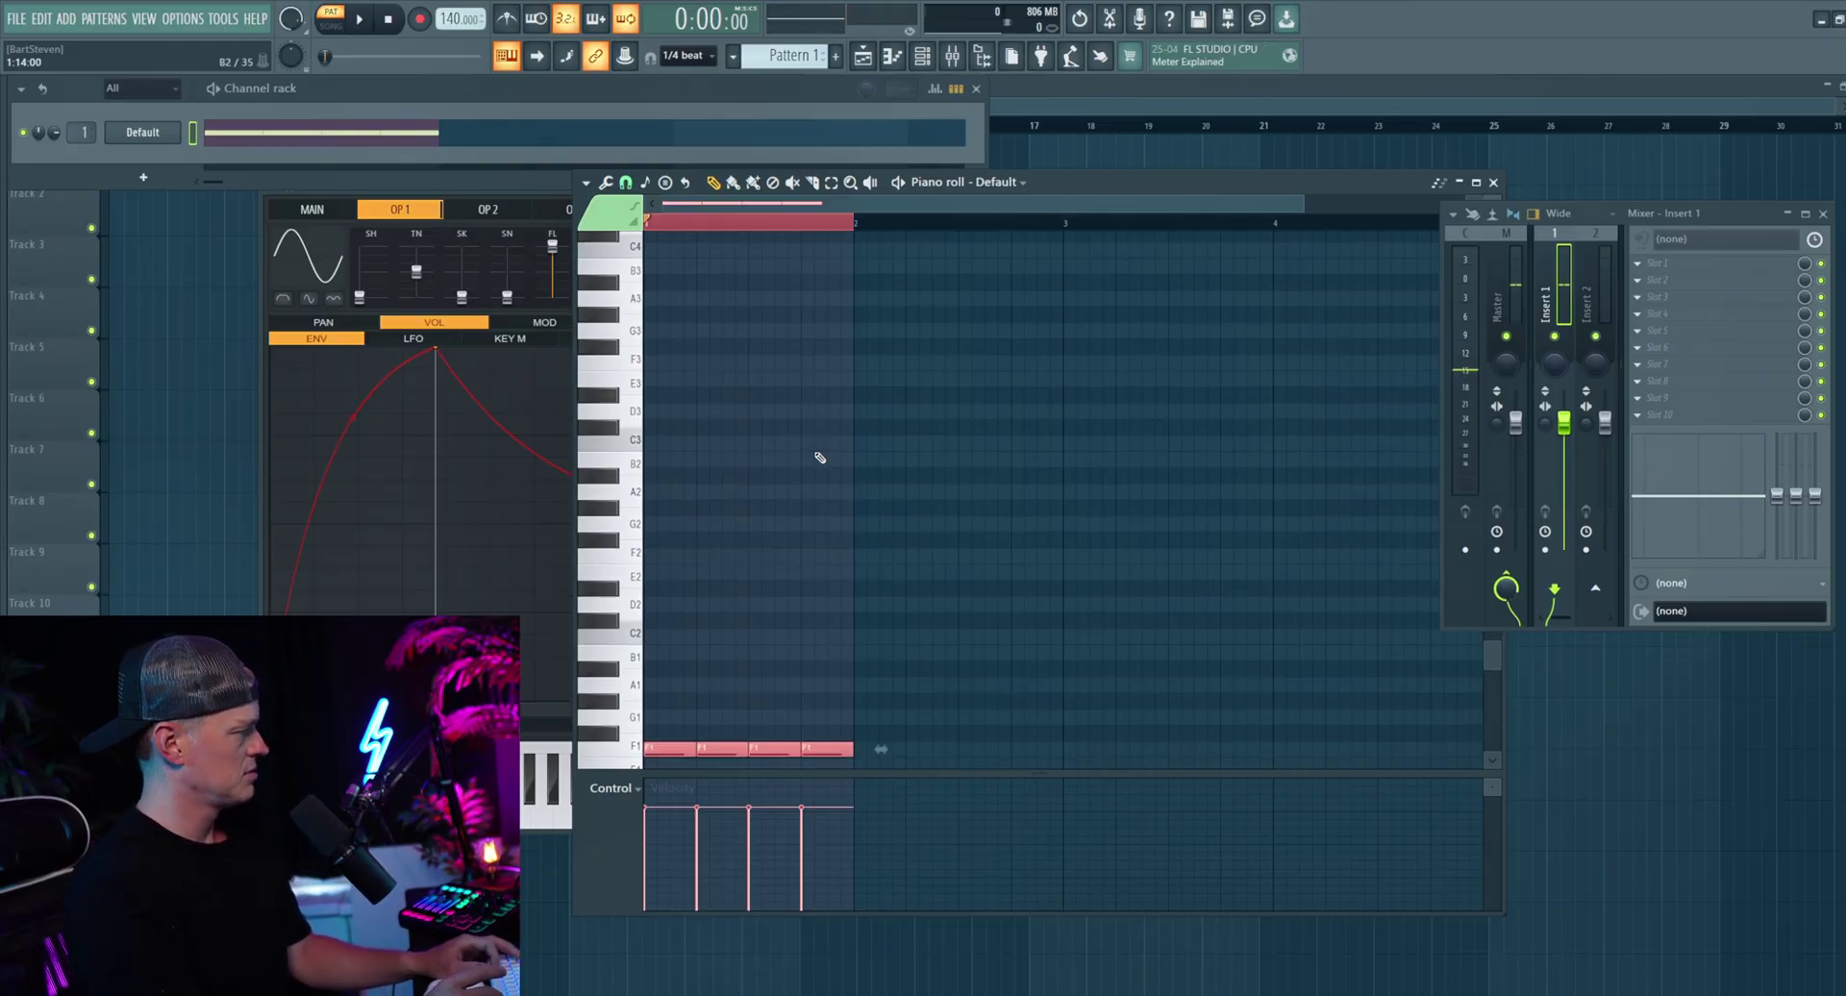
pyautogui.press('space')
pyautogui.press('space')
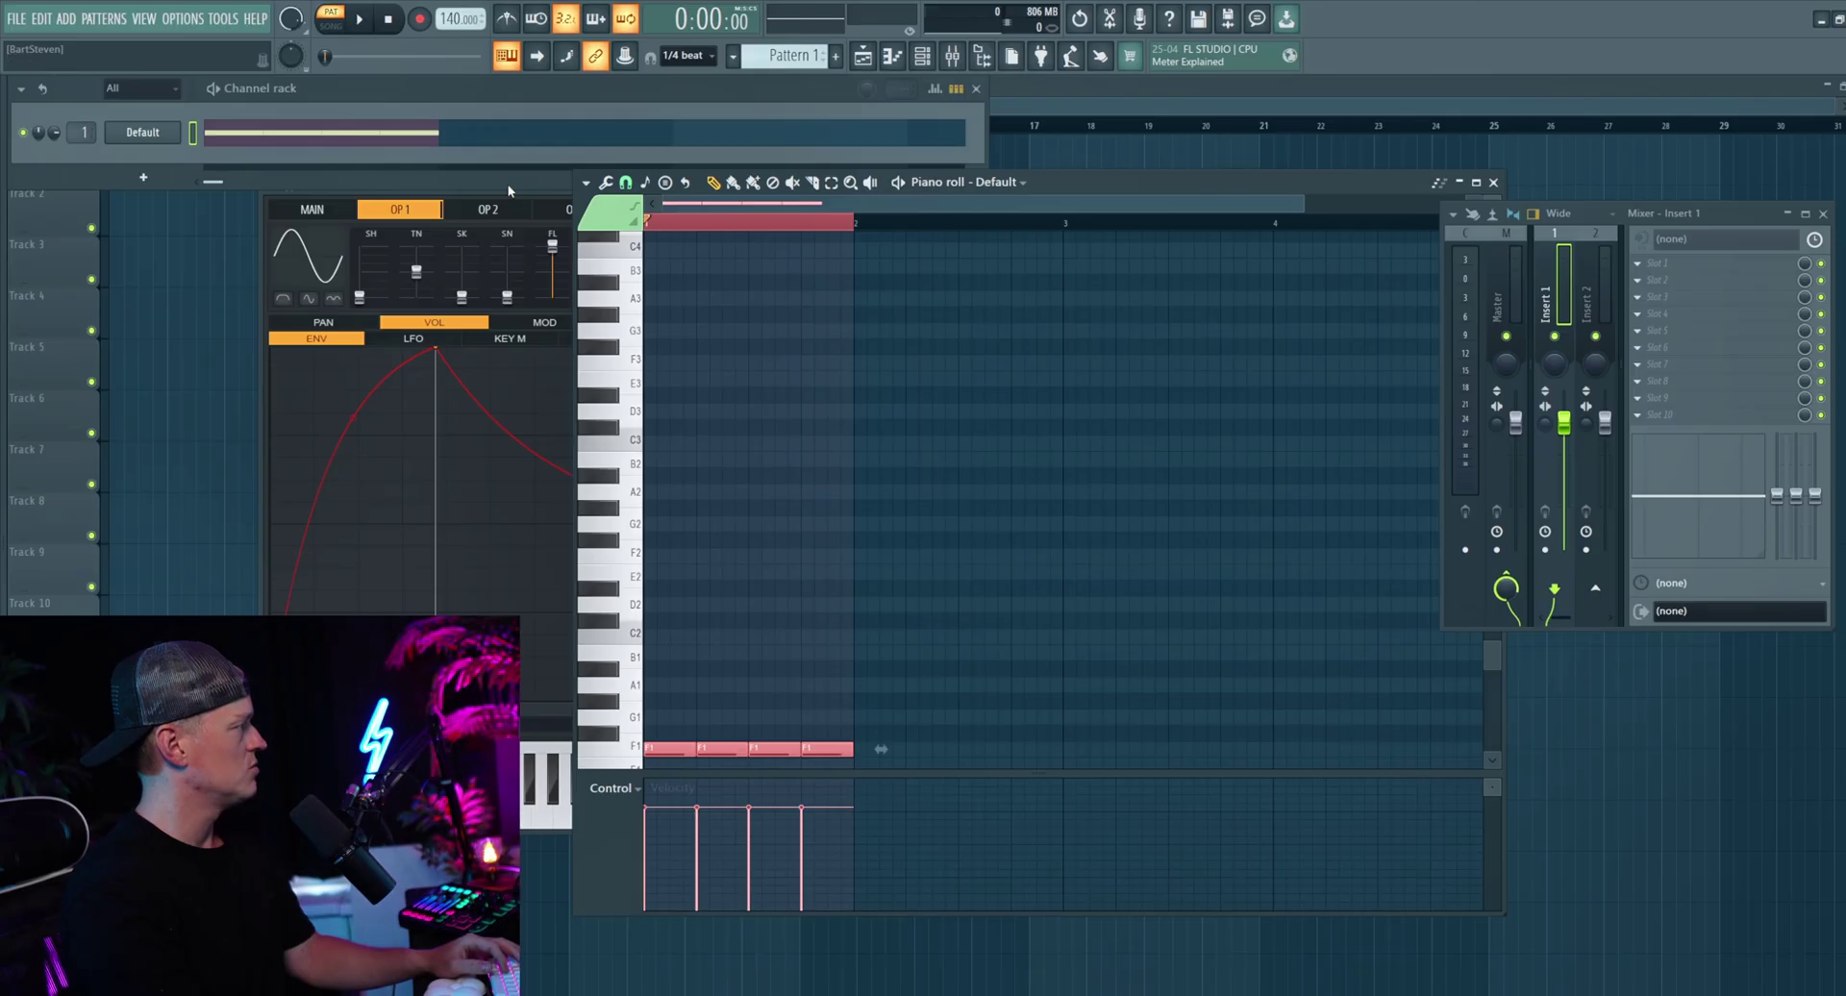
# Step: Lengthen the attack of operator 1's volume envelope, raise its sustain point to full level, and play the pattern
pyautogui.click(262, 456)
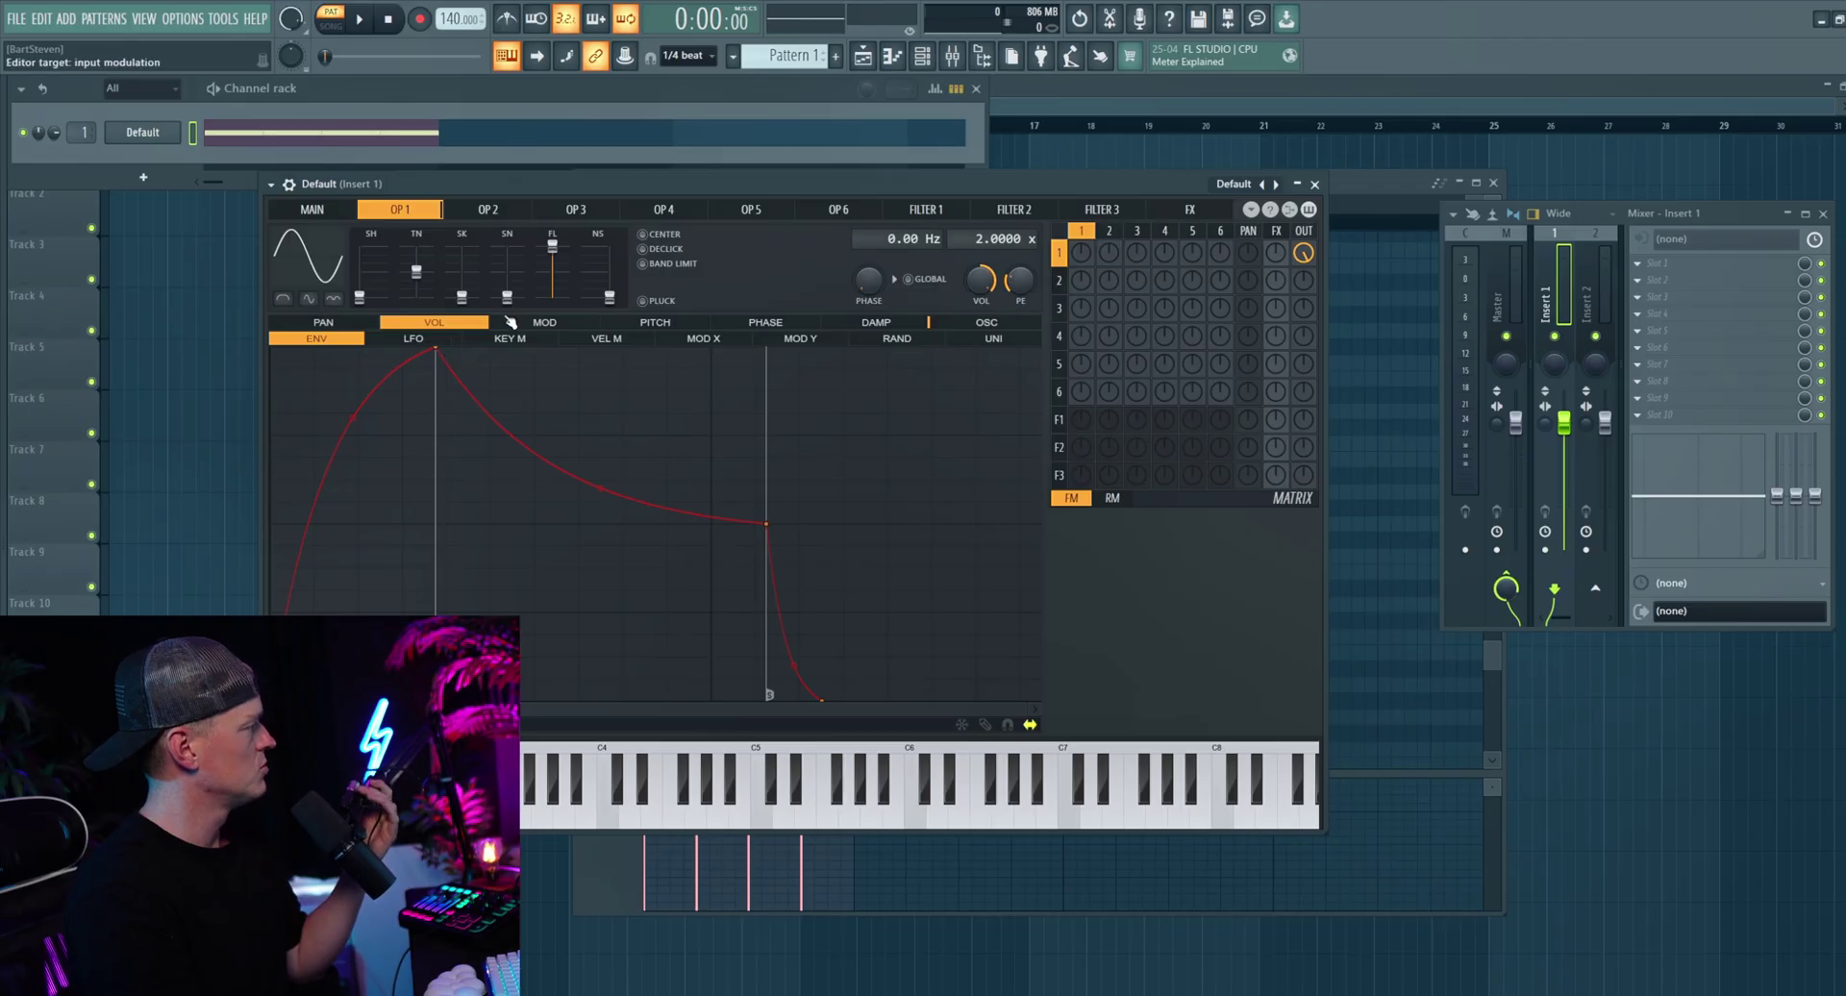
pyautogui.moveTo(437, 348); pyautogui.dragTo(471, 348)
pyautogui.moveTo(804, 525); pyautogui.dragTo(698, 342)
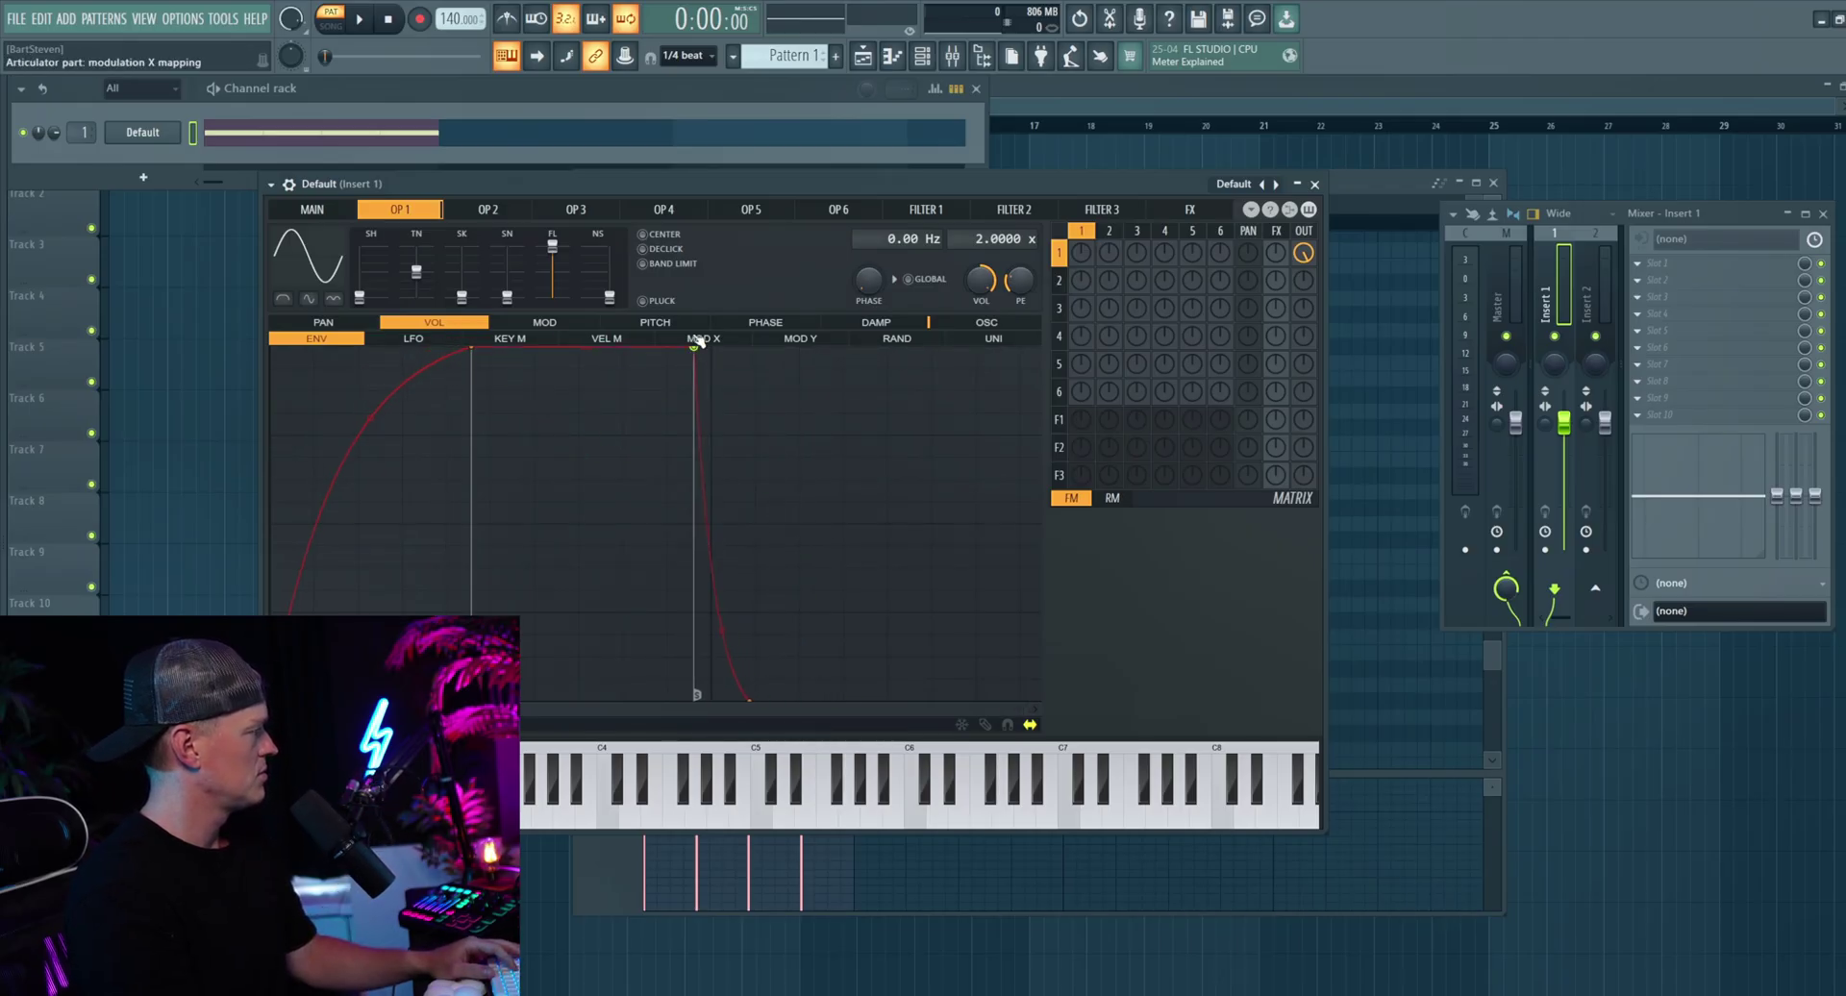
pyautogui.press('space')
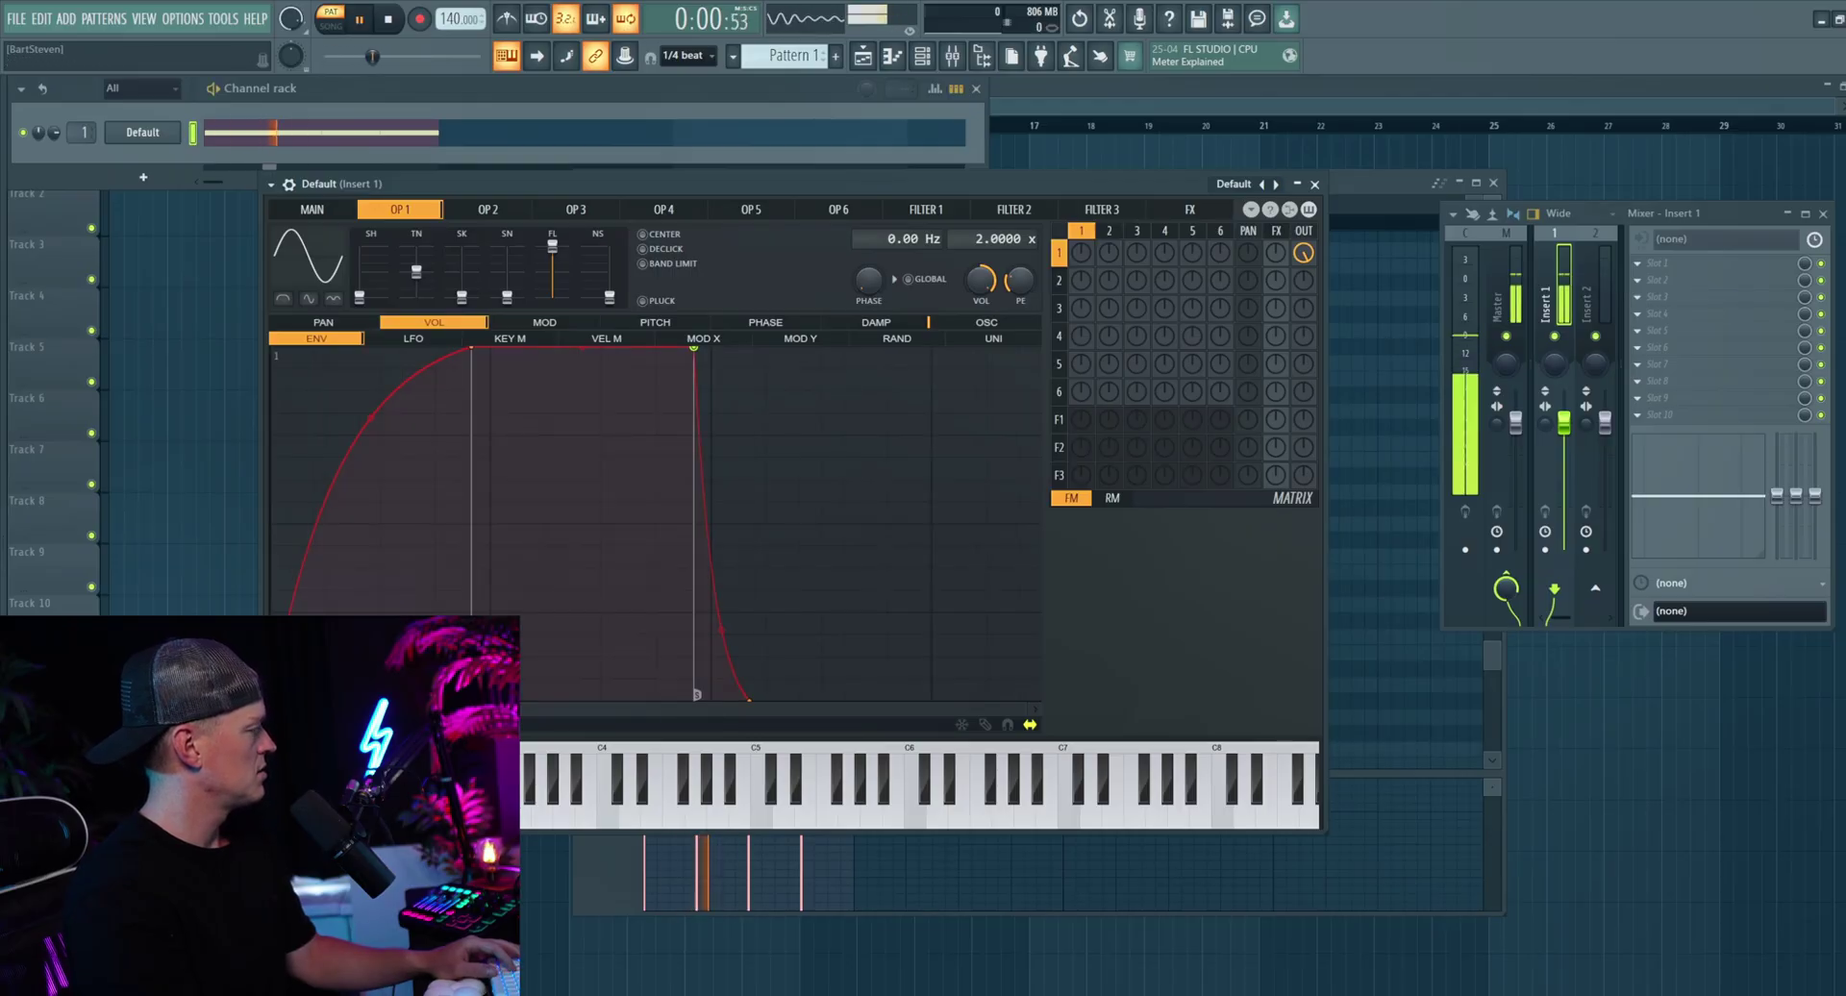
pyautogui.press('space')
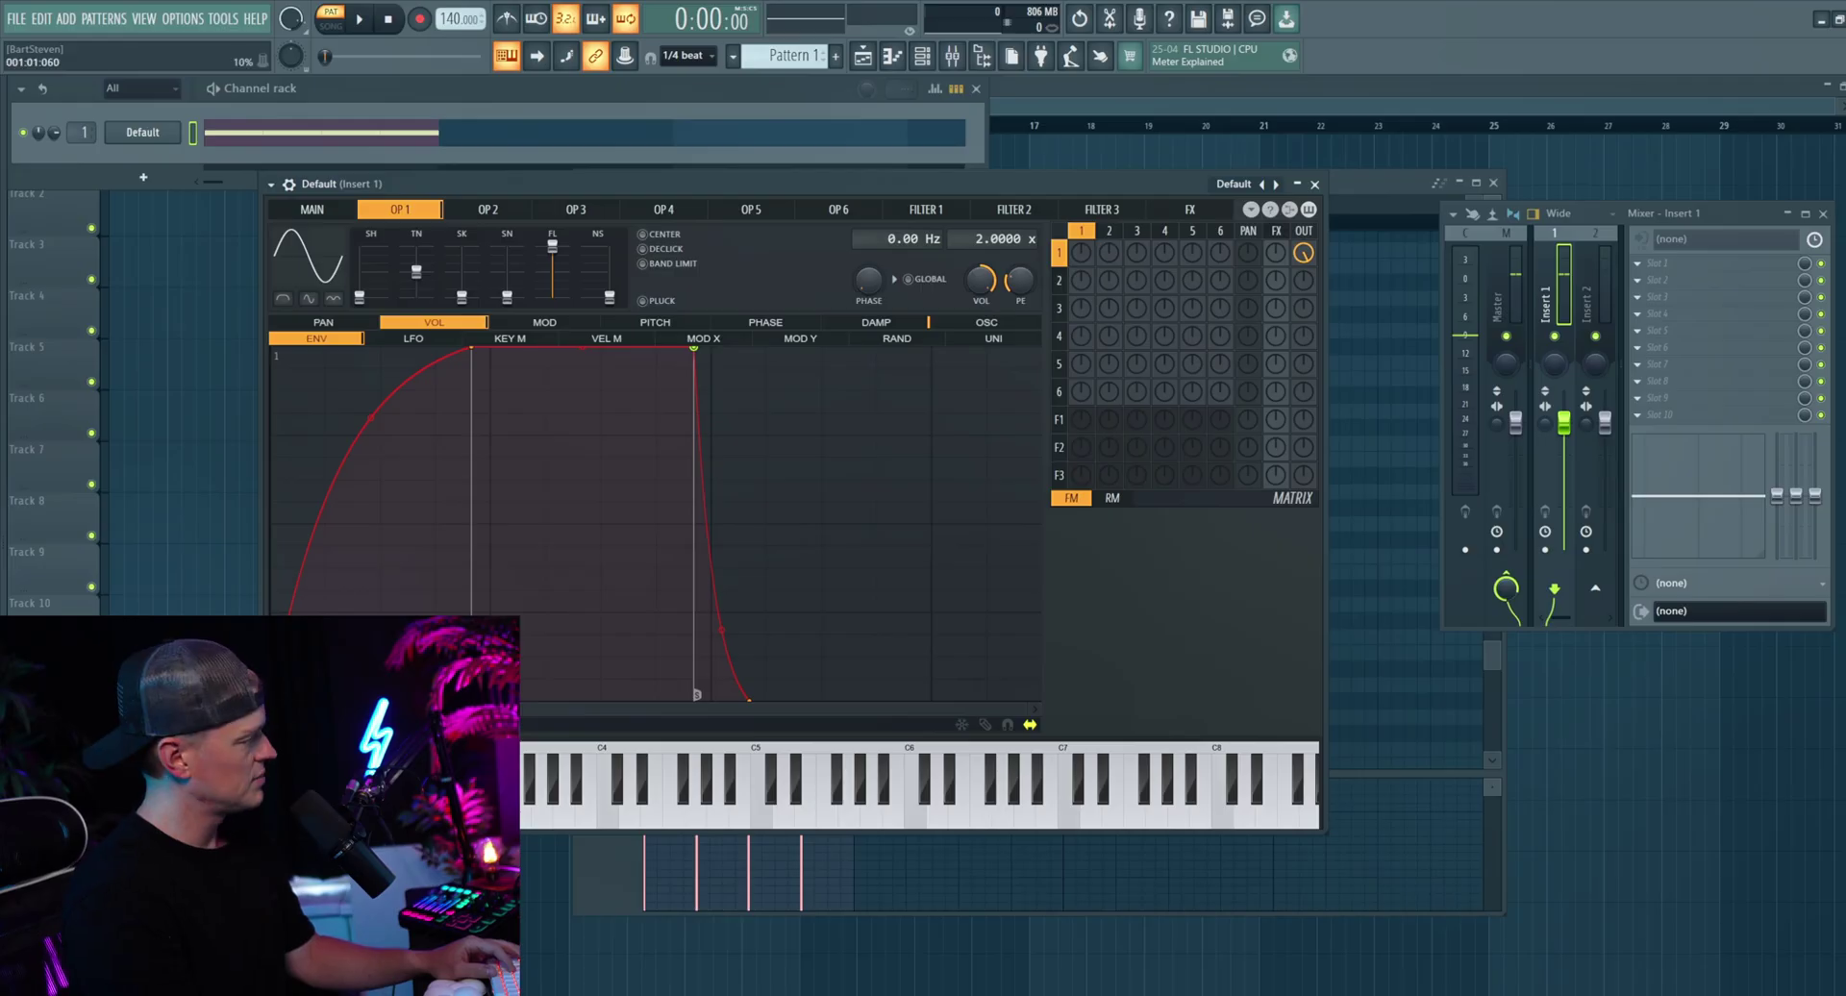
# Step: Try a longer attack with a concave curve on operator 1's volume envelope, and move its peak to the very start for an instant attack
pyautogui.moveTo(474, 351); pyautogui.dragTo(508, 352)
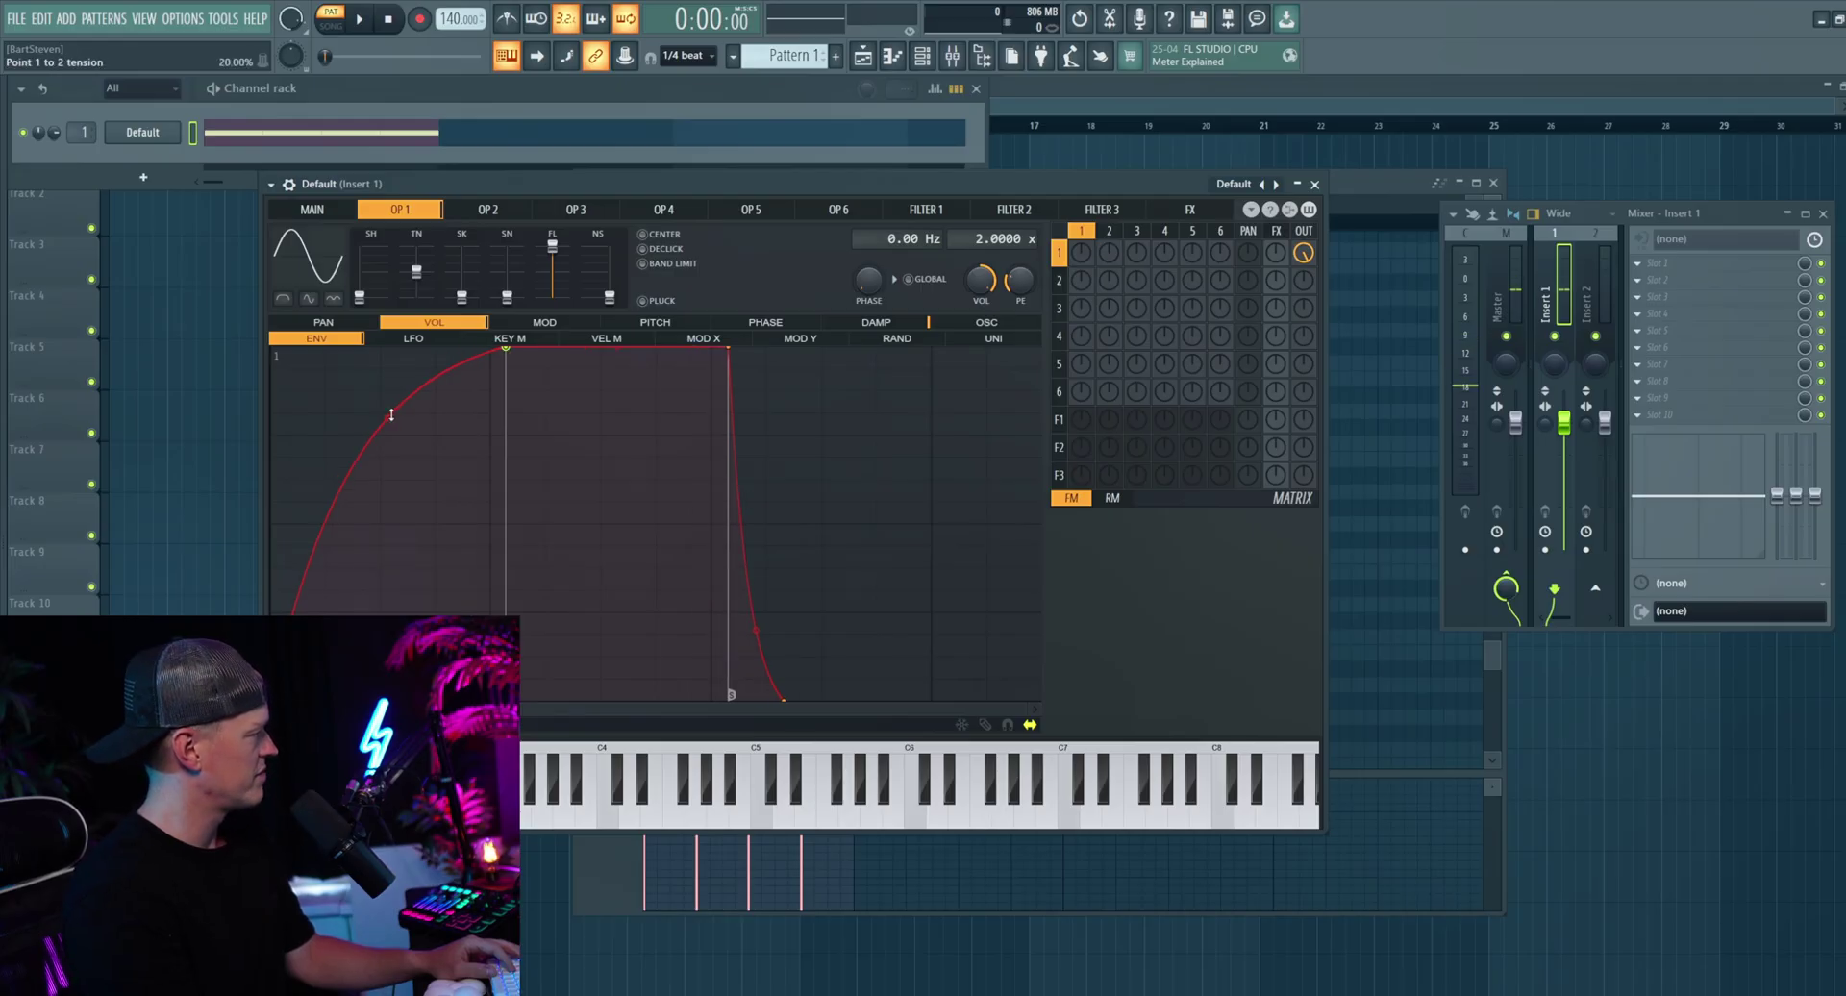
pyautogui.press('space')
pyautogui.moveTo(392, 415); pyautogui.dragTo(391, 447)
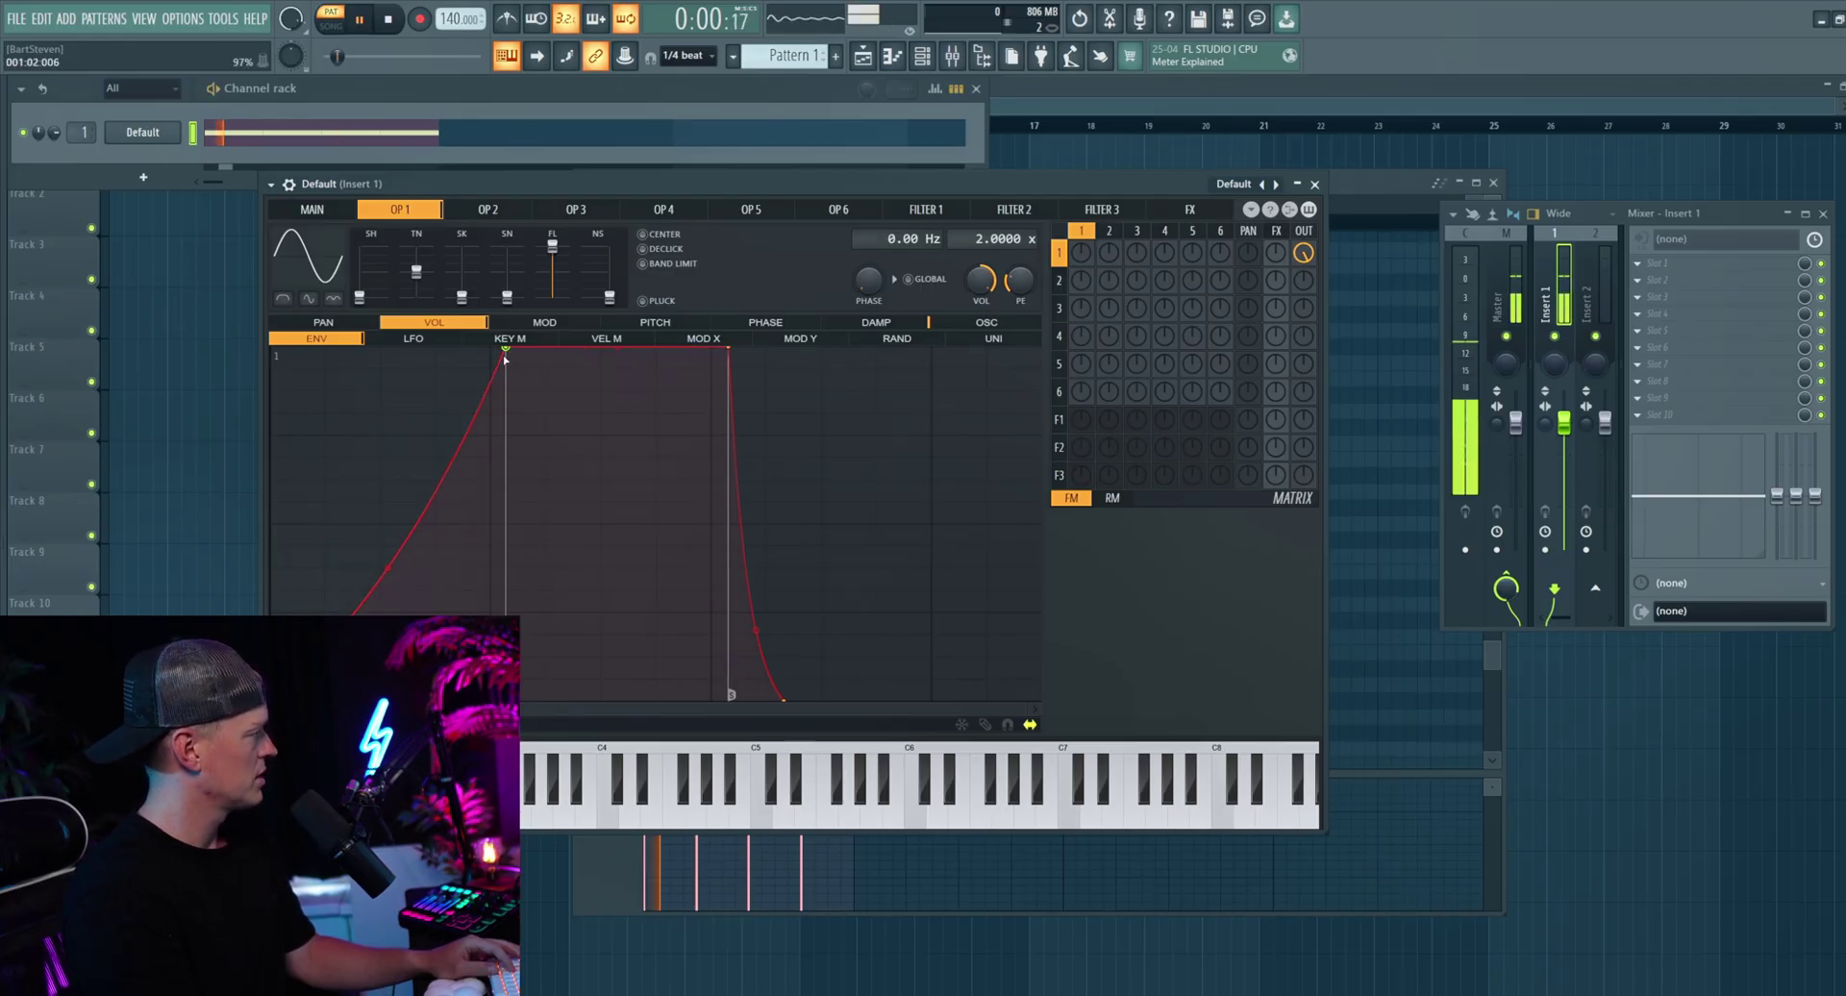
pyautogui.moveTo(504, 349); pyautogui.dragTo(268, 336)
pyautogui.press('space')
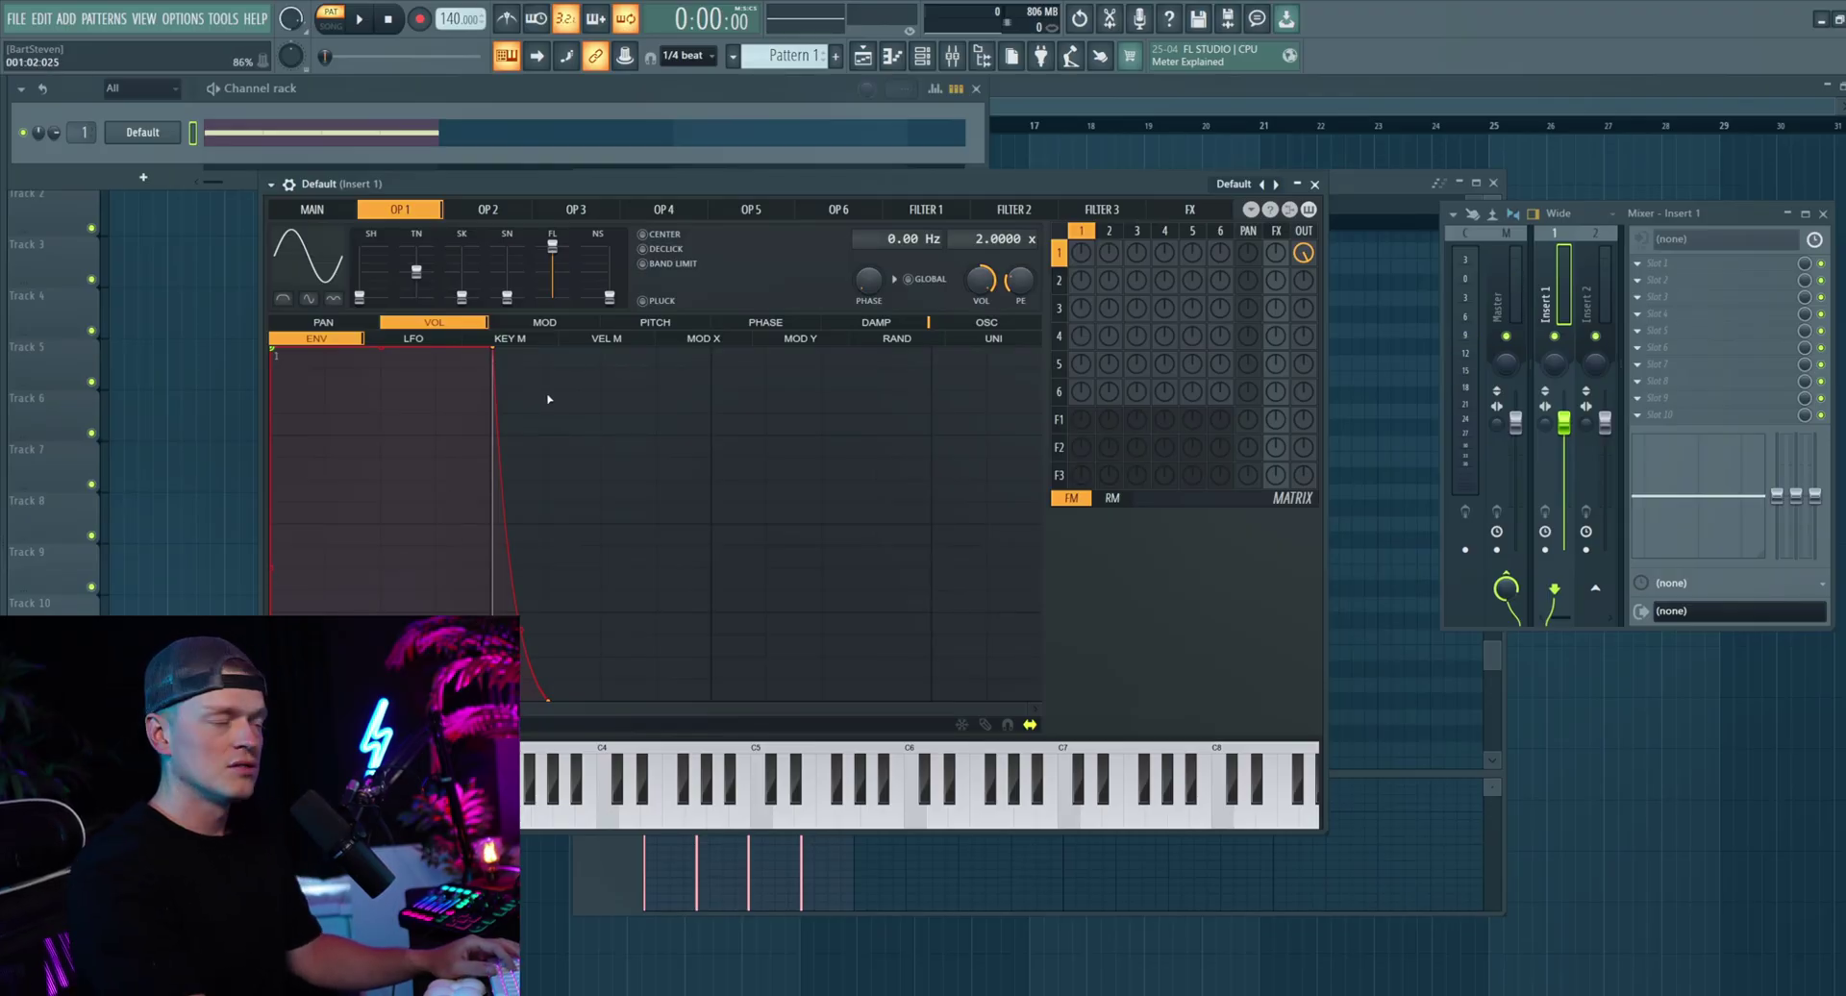
# Step: Add points to operator 1's volume envelope to form a short rounded hit, a steep drop and a second peak
pyautogui.rightClick(361, 375)
pyautogui.moveTo(362, 375); pyautogui.dragTo(337, 658)
pyautogui.rightClick(337, 387)
pyautogui.rightClick(341, 404)
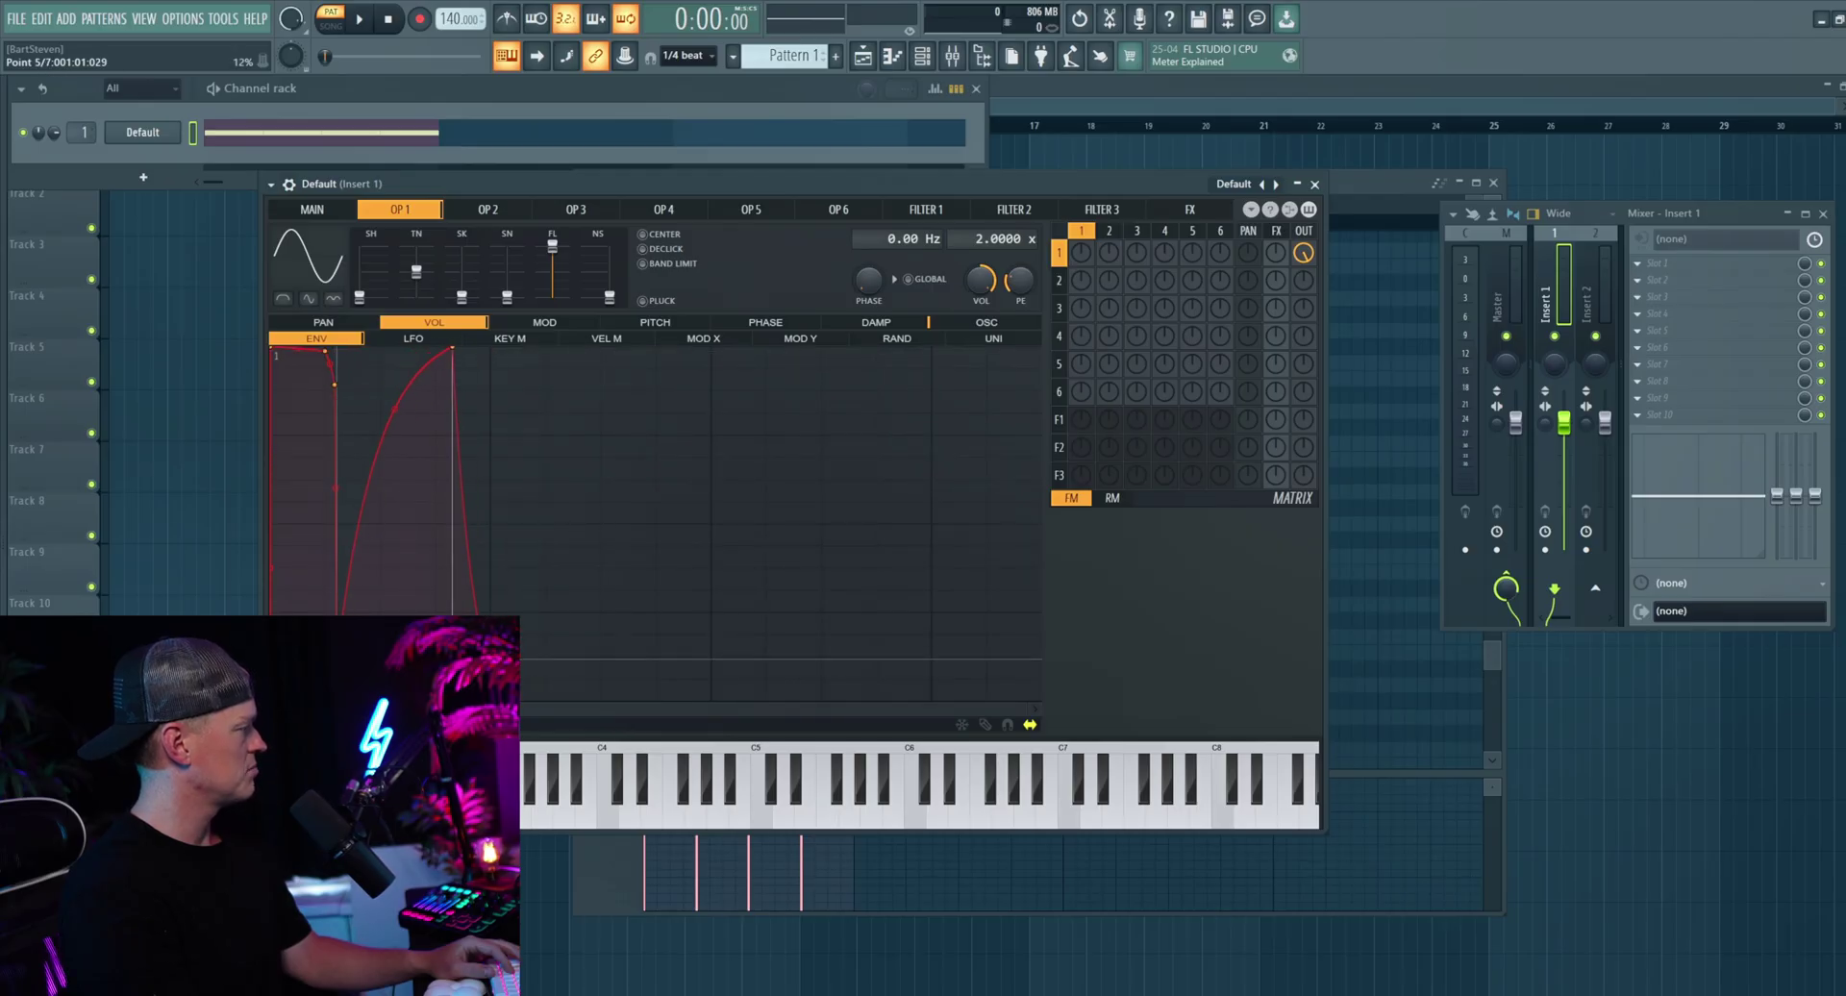
pyautogui.moveTo(455, 352)
pyautogui.mouseDown()
pyautogui.moveTo(490, 348)
pyautogui.moveTo(436, 350)
pyautogui.mouseUp()
pyautogui.press('space')
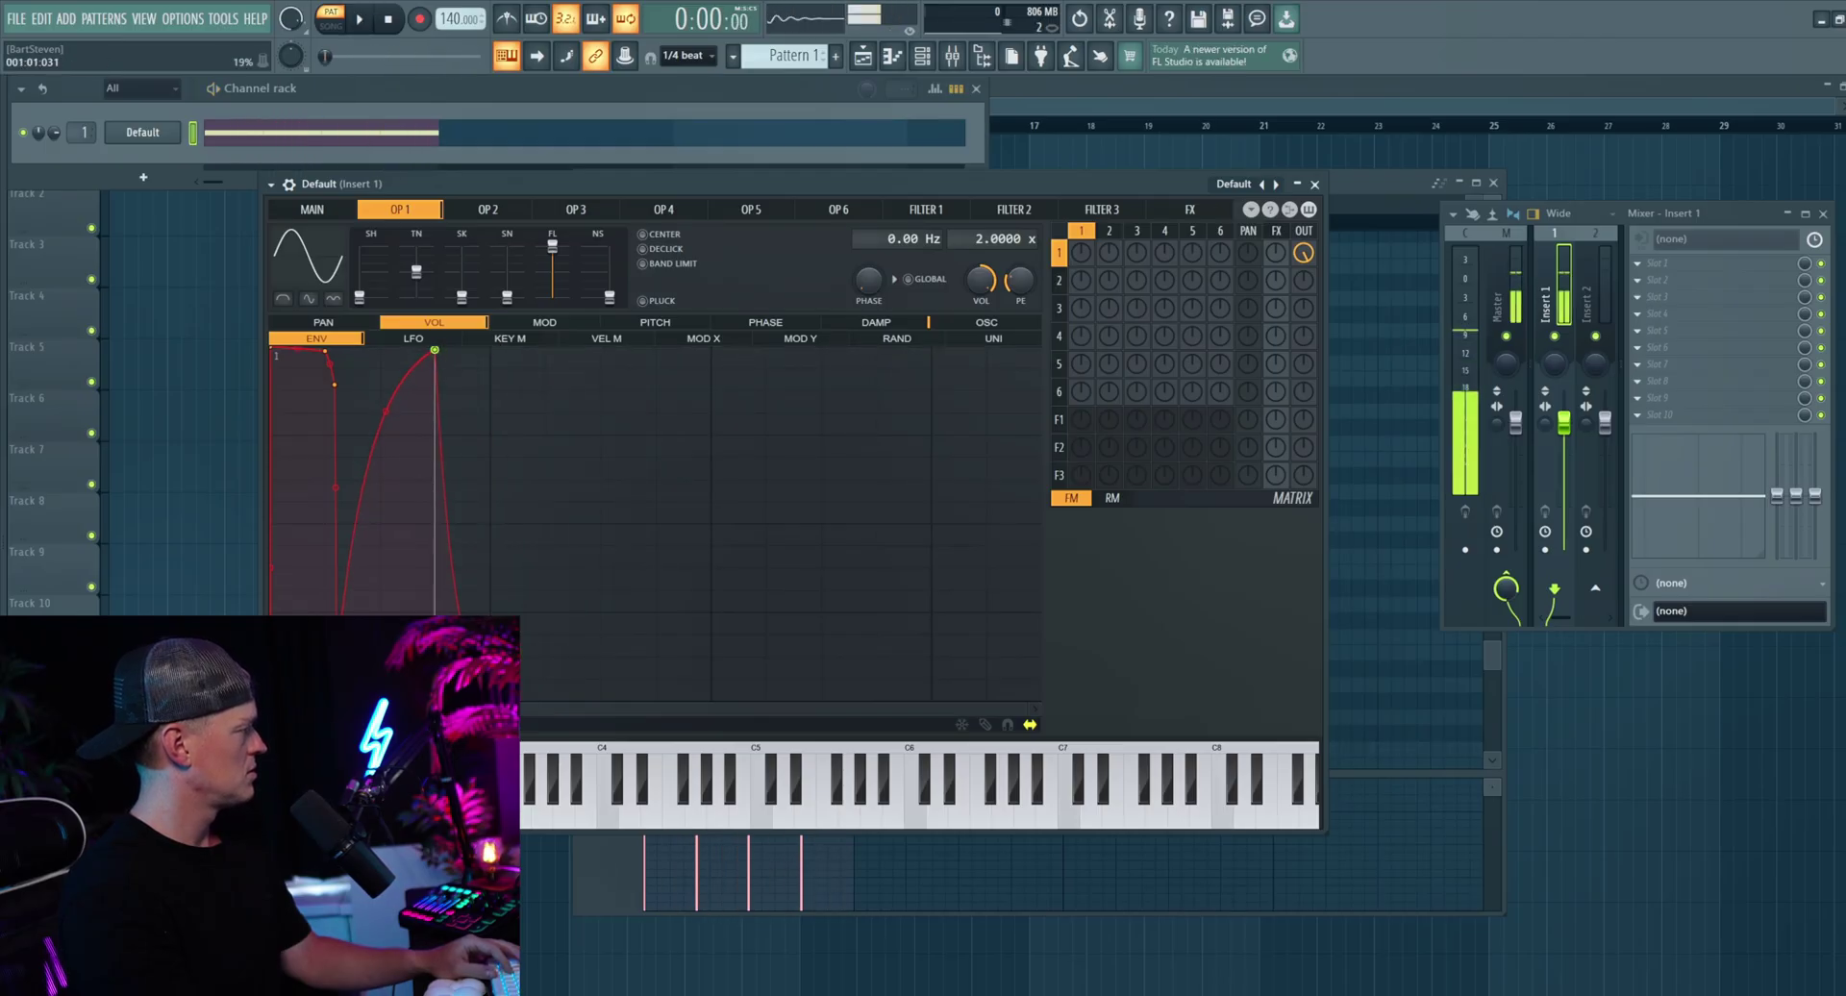
# Step: Bend the rise into the envelope's second peak into a concave curve while playing the pattern
pyautogui.press('space')
pyautogui.moveTo(386, 411); pyautogui.dragTo(386, 585)
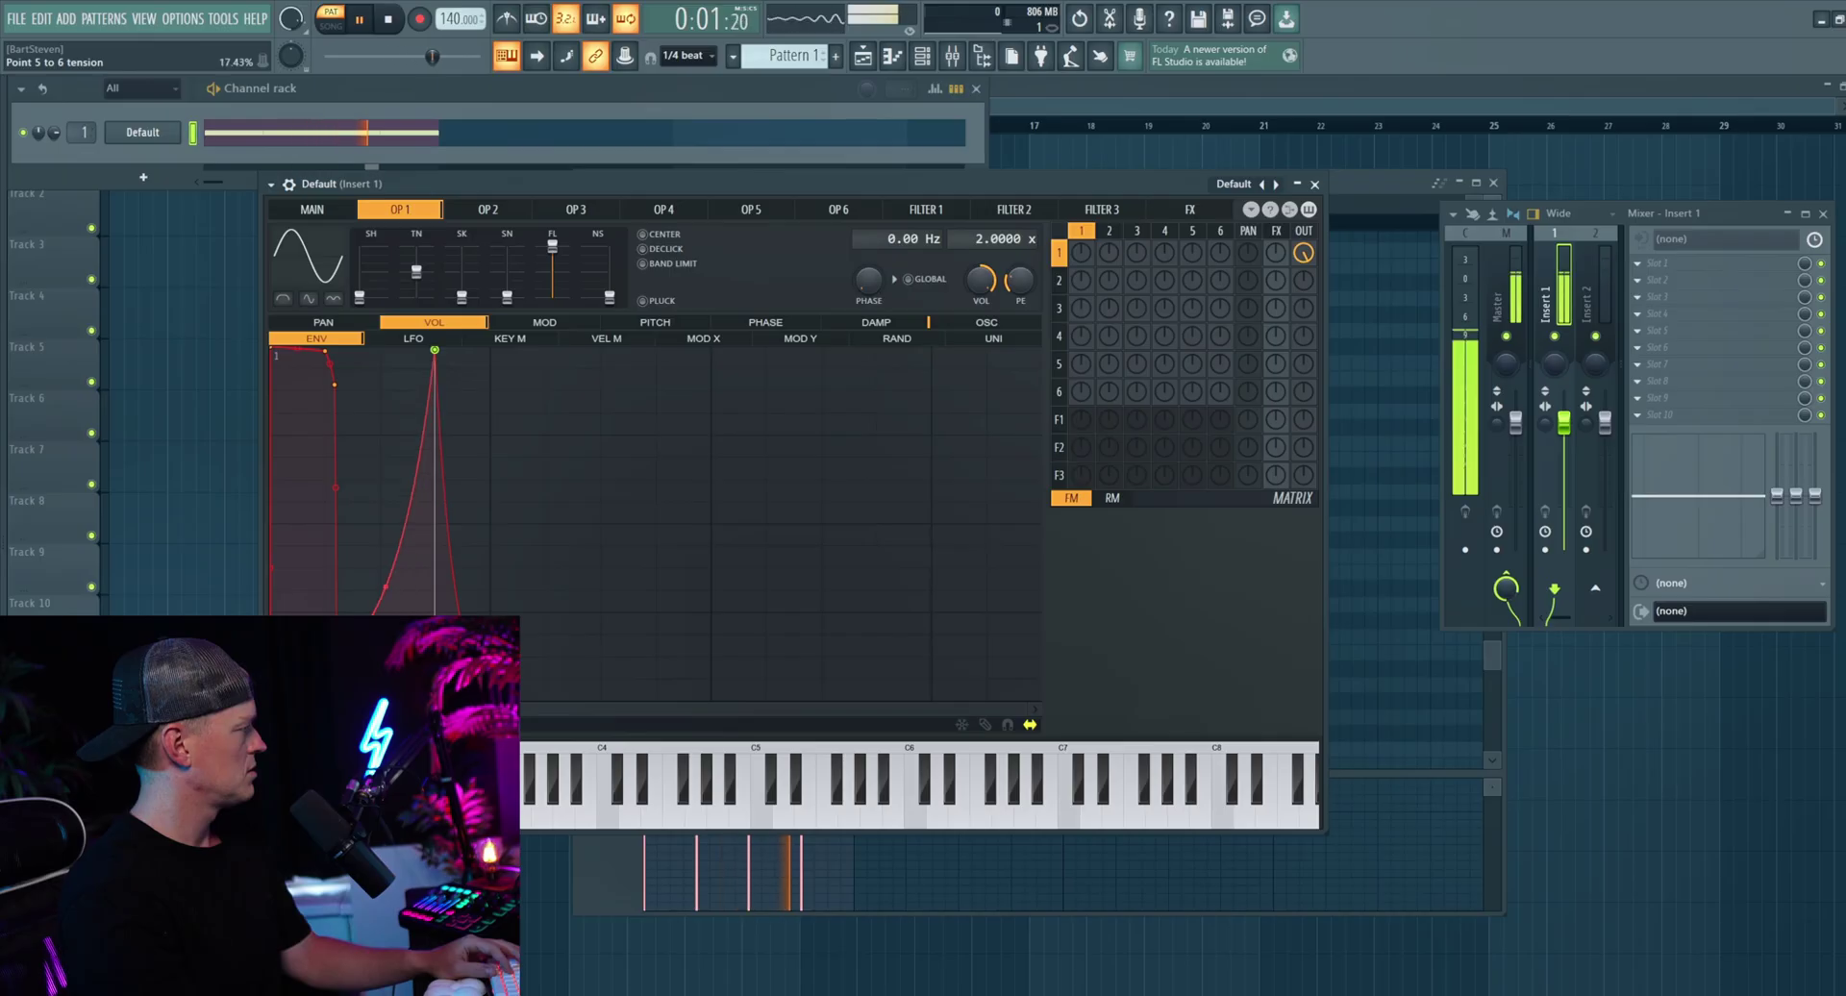
pyautogui.press('space')
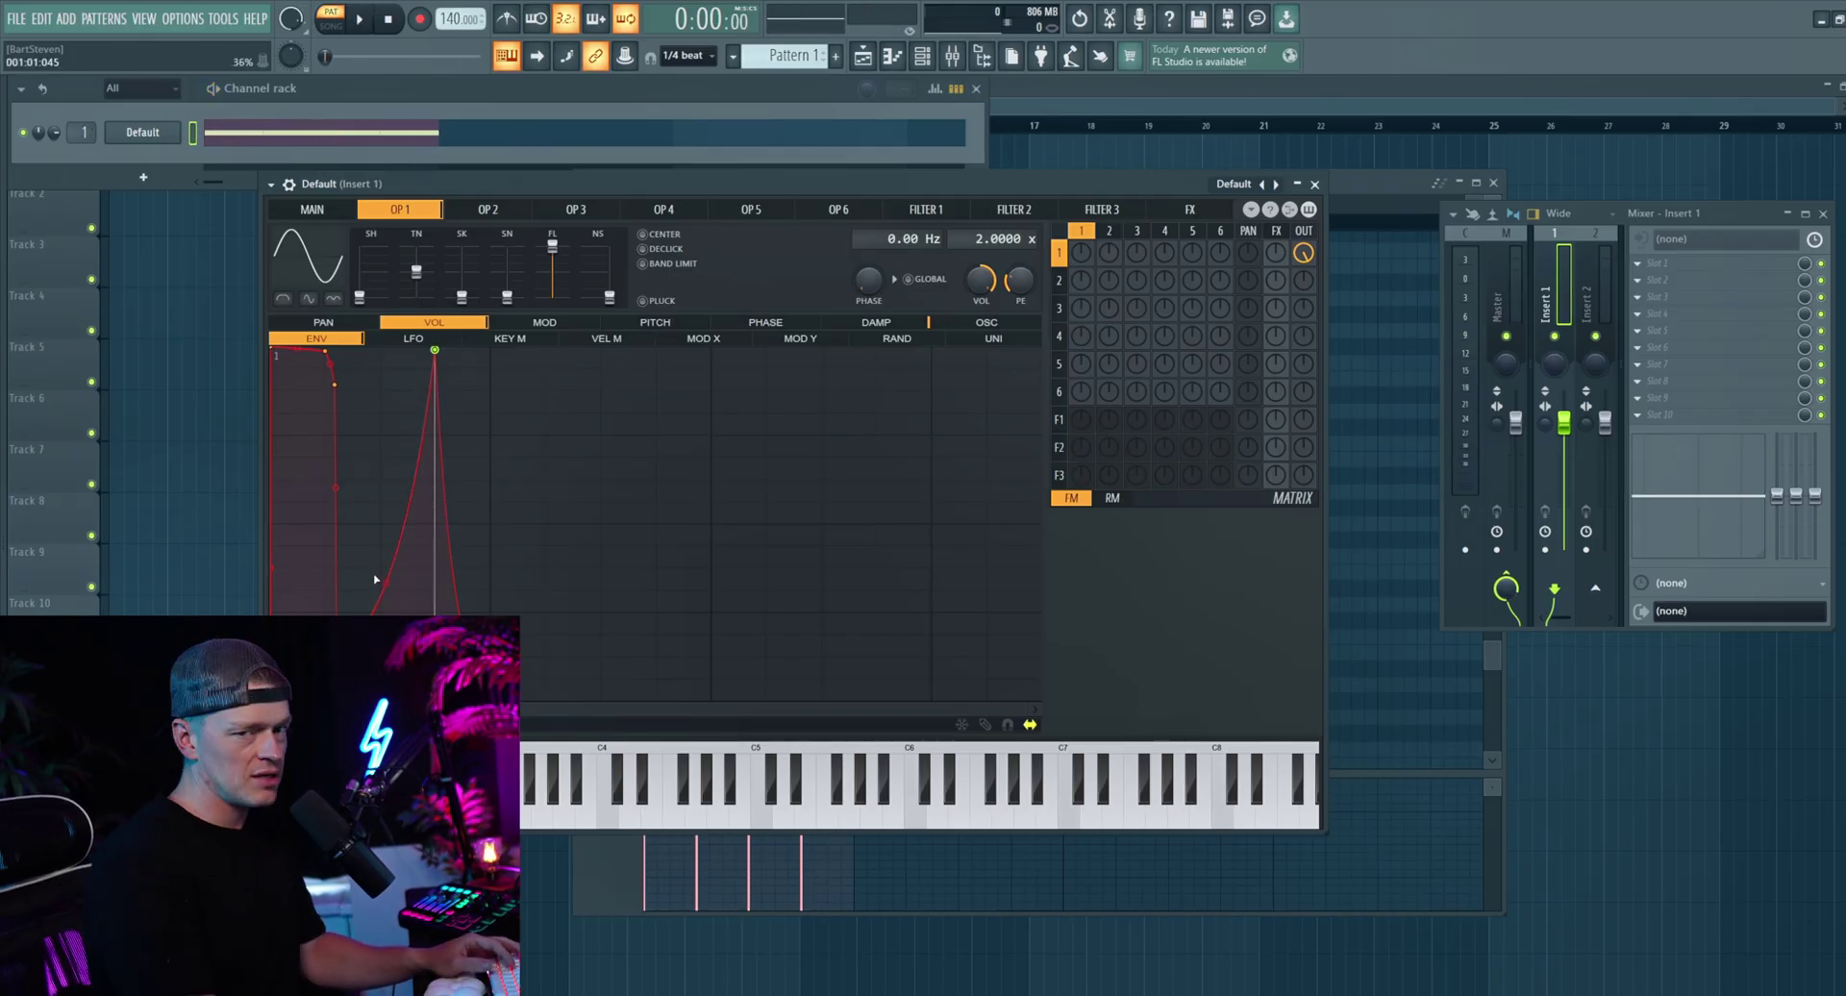
pyautogui.press('space')
pyautogui.press('space')
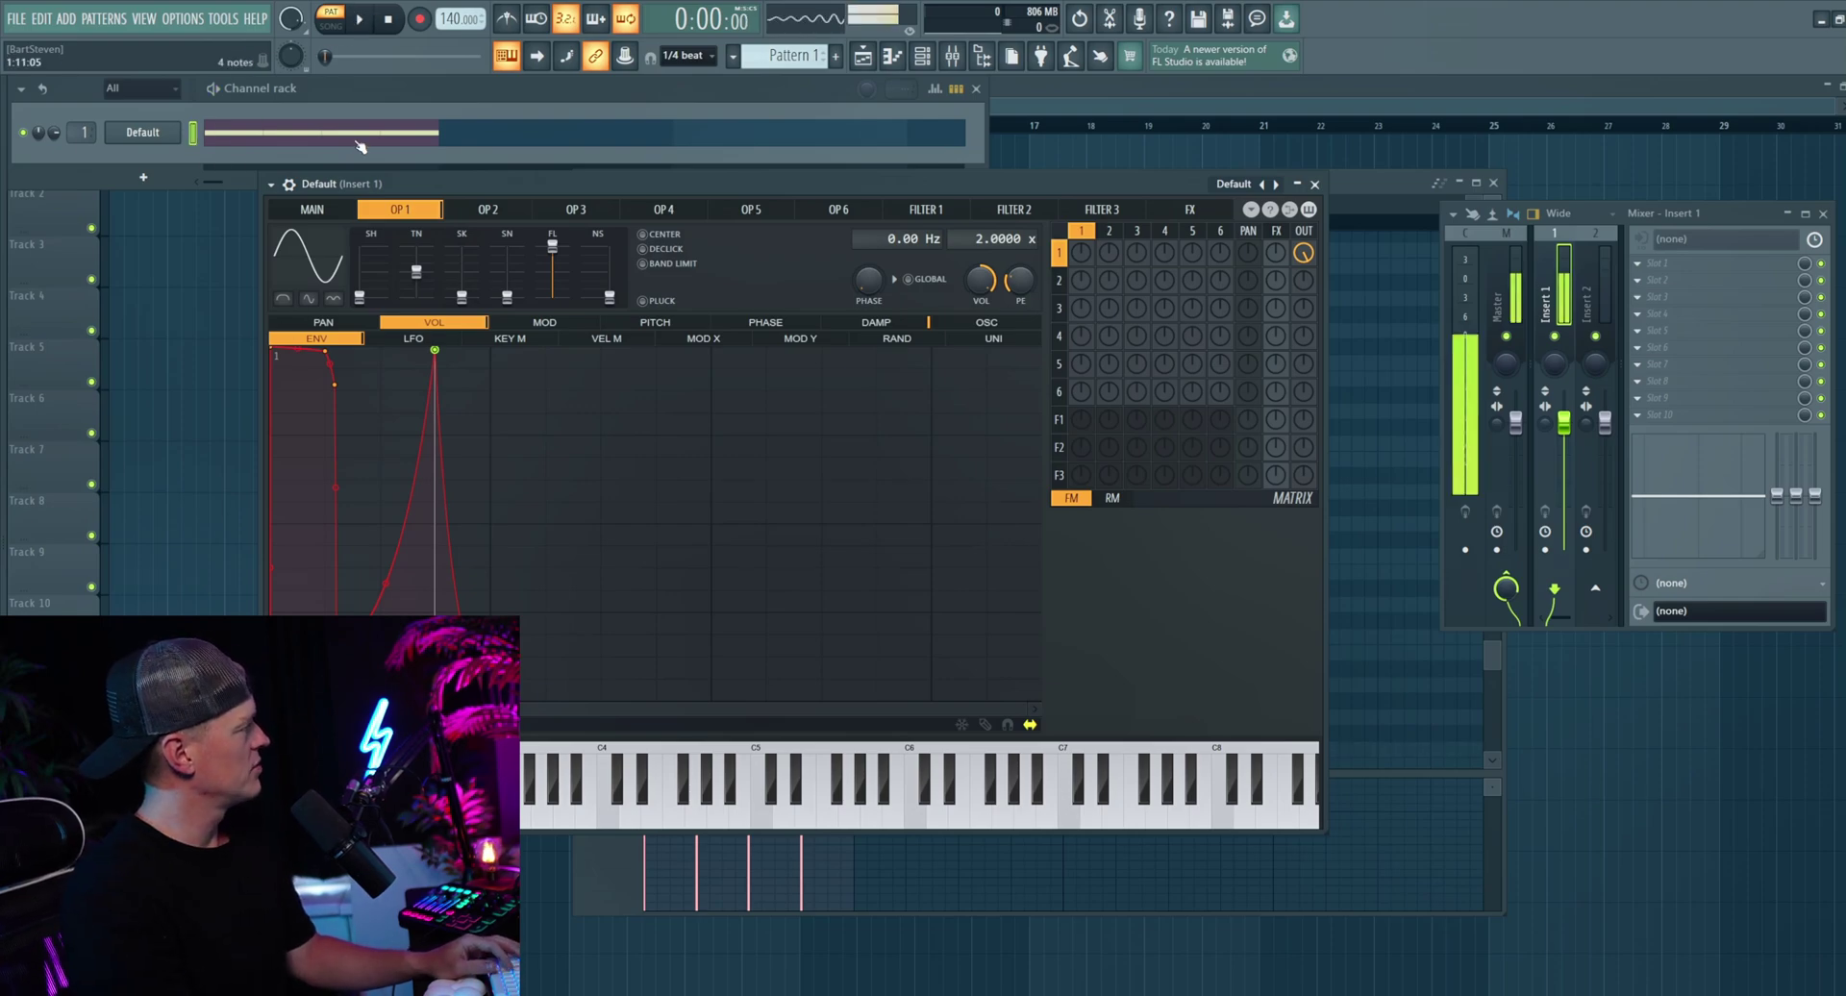
# Step: Audition the four piano roll notes transposed up to F3 and return them to F1
pyautogui.click(360, 146)
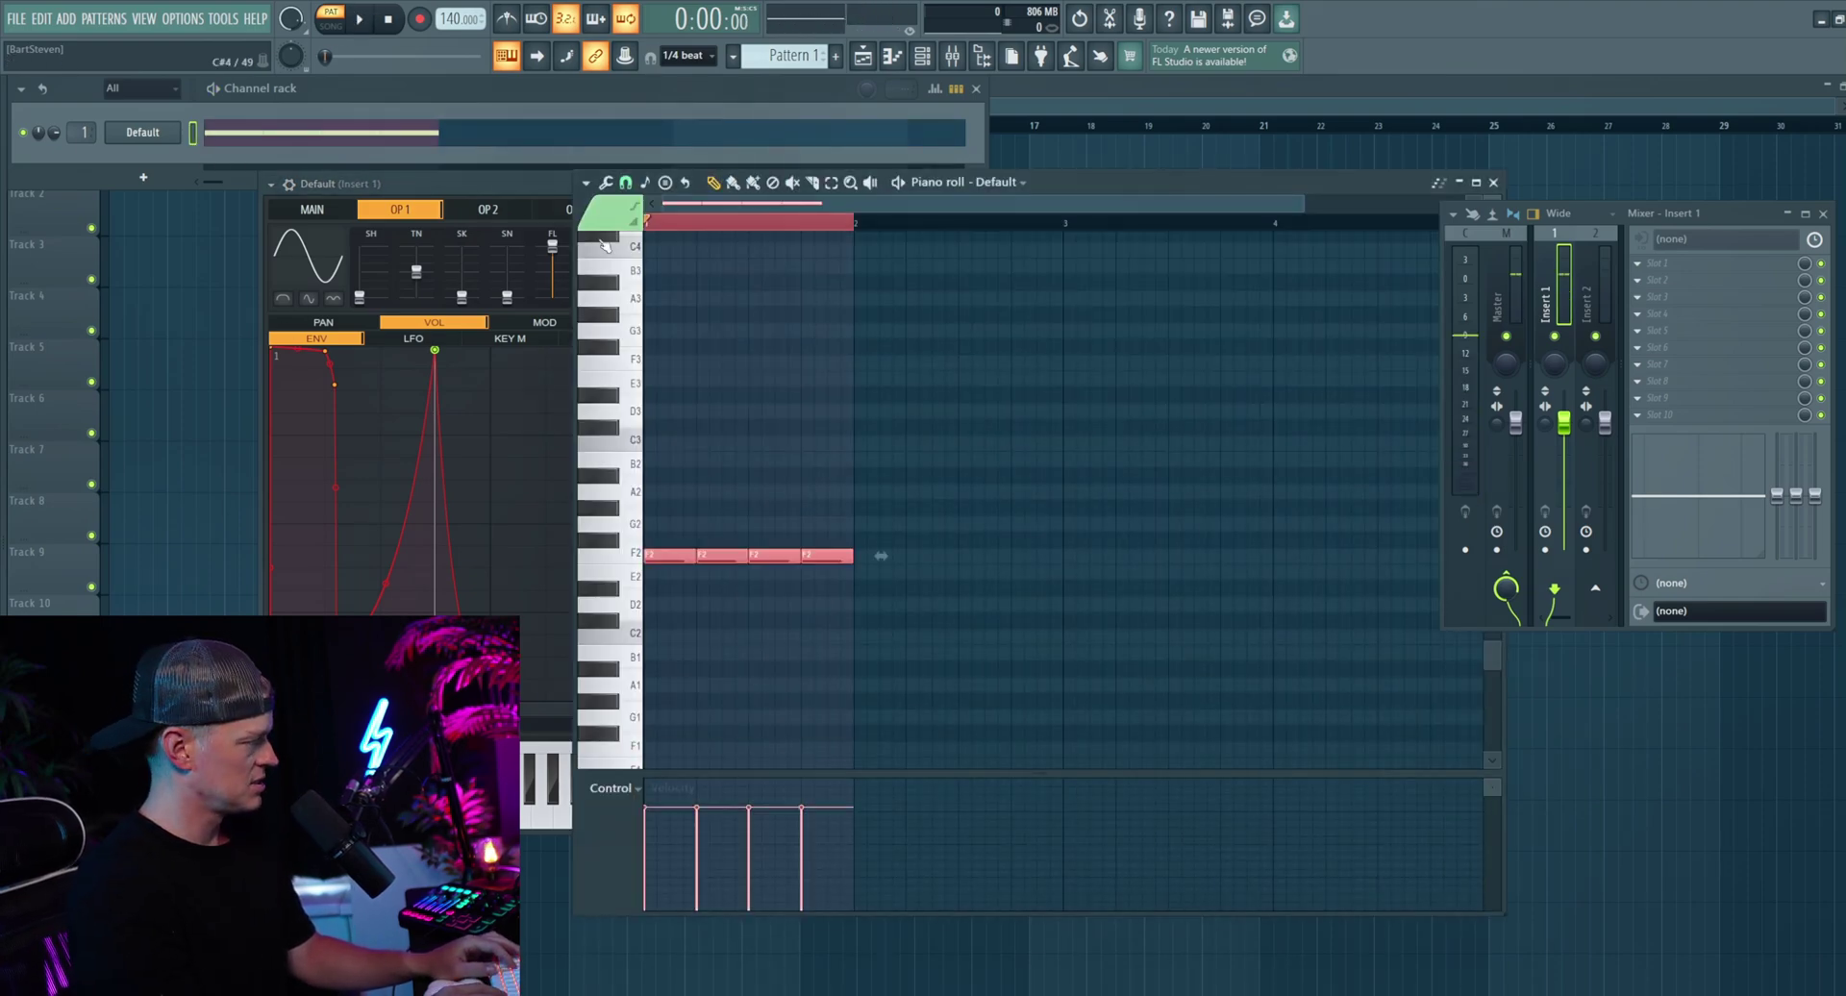
pyautogui.press('space')
pyautogui.hotkey('ctrl', 'Up')
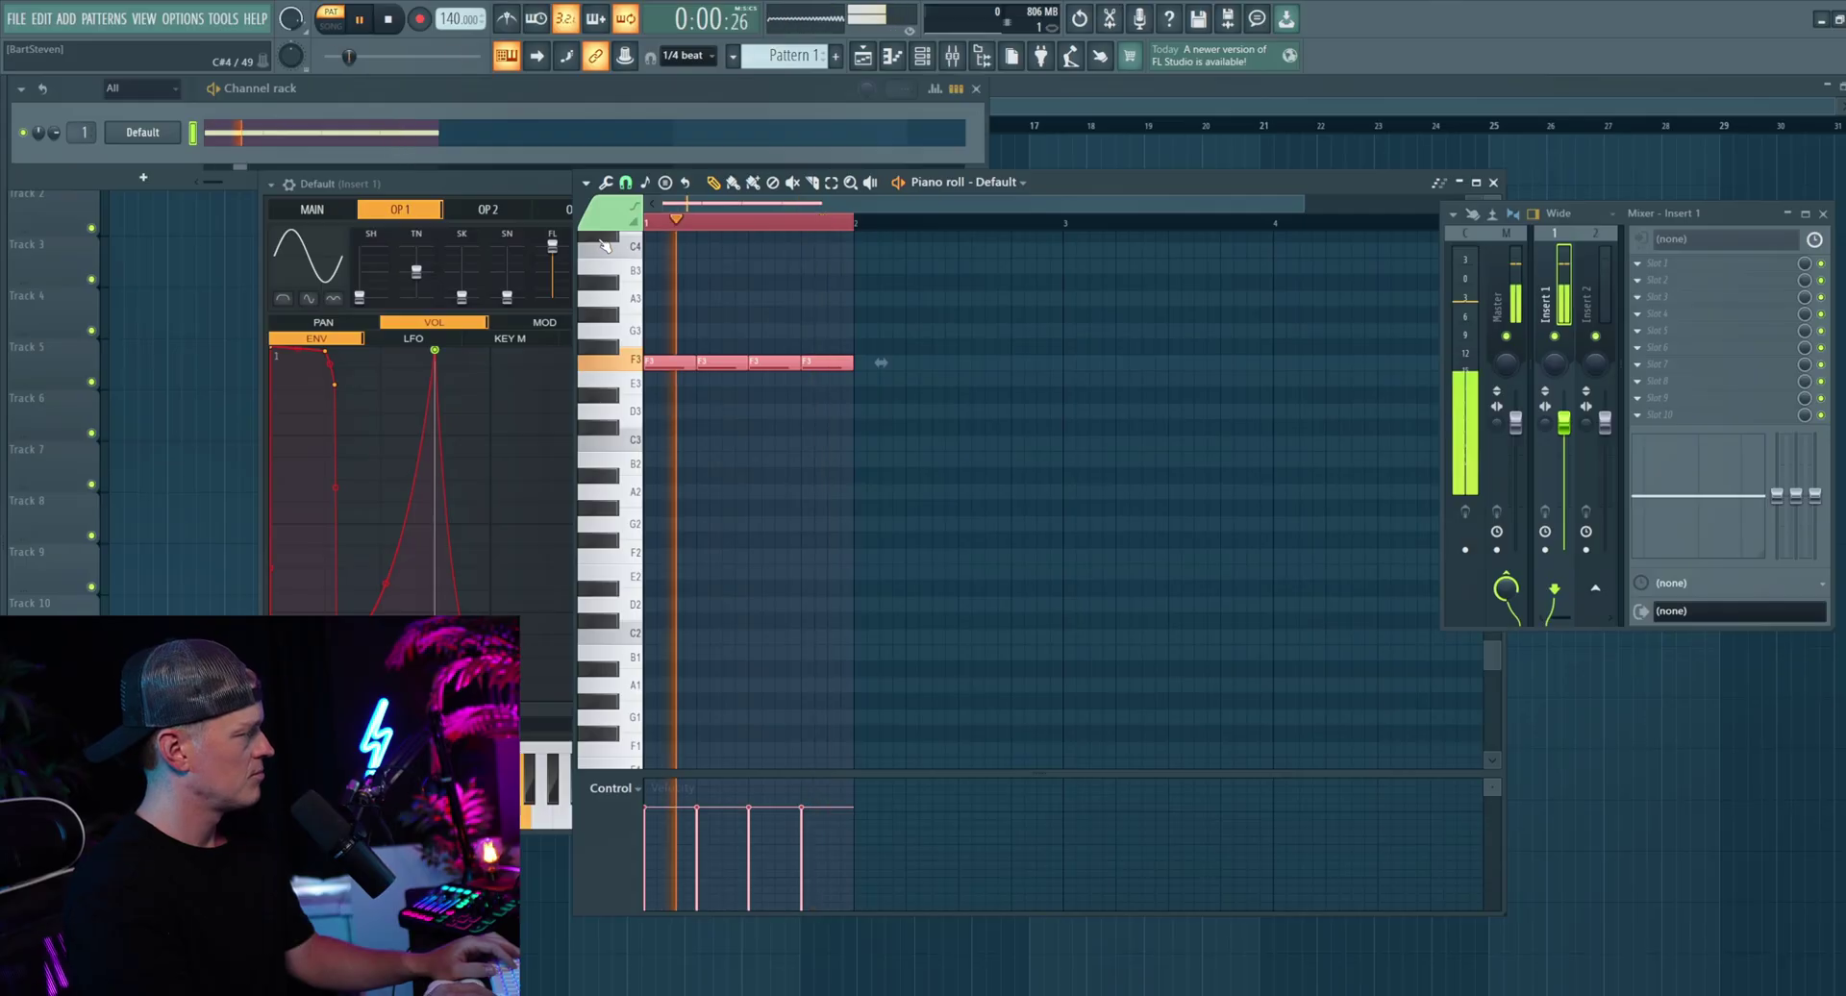
pyautogui.press('space')
pyautogui.hotkey('ctrl', 'Down')
pyautogui.hotkey('ctrl', 'Down')
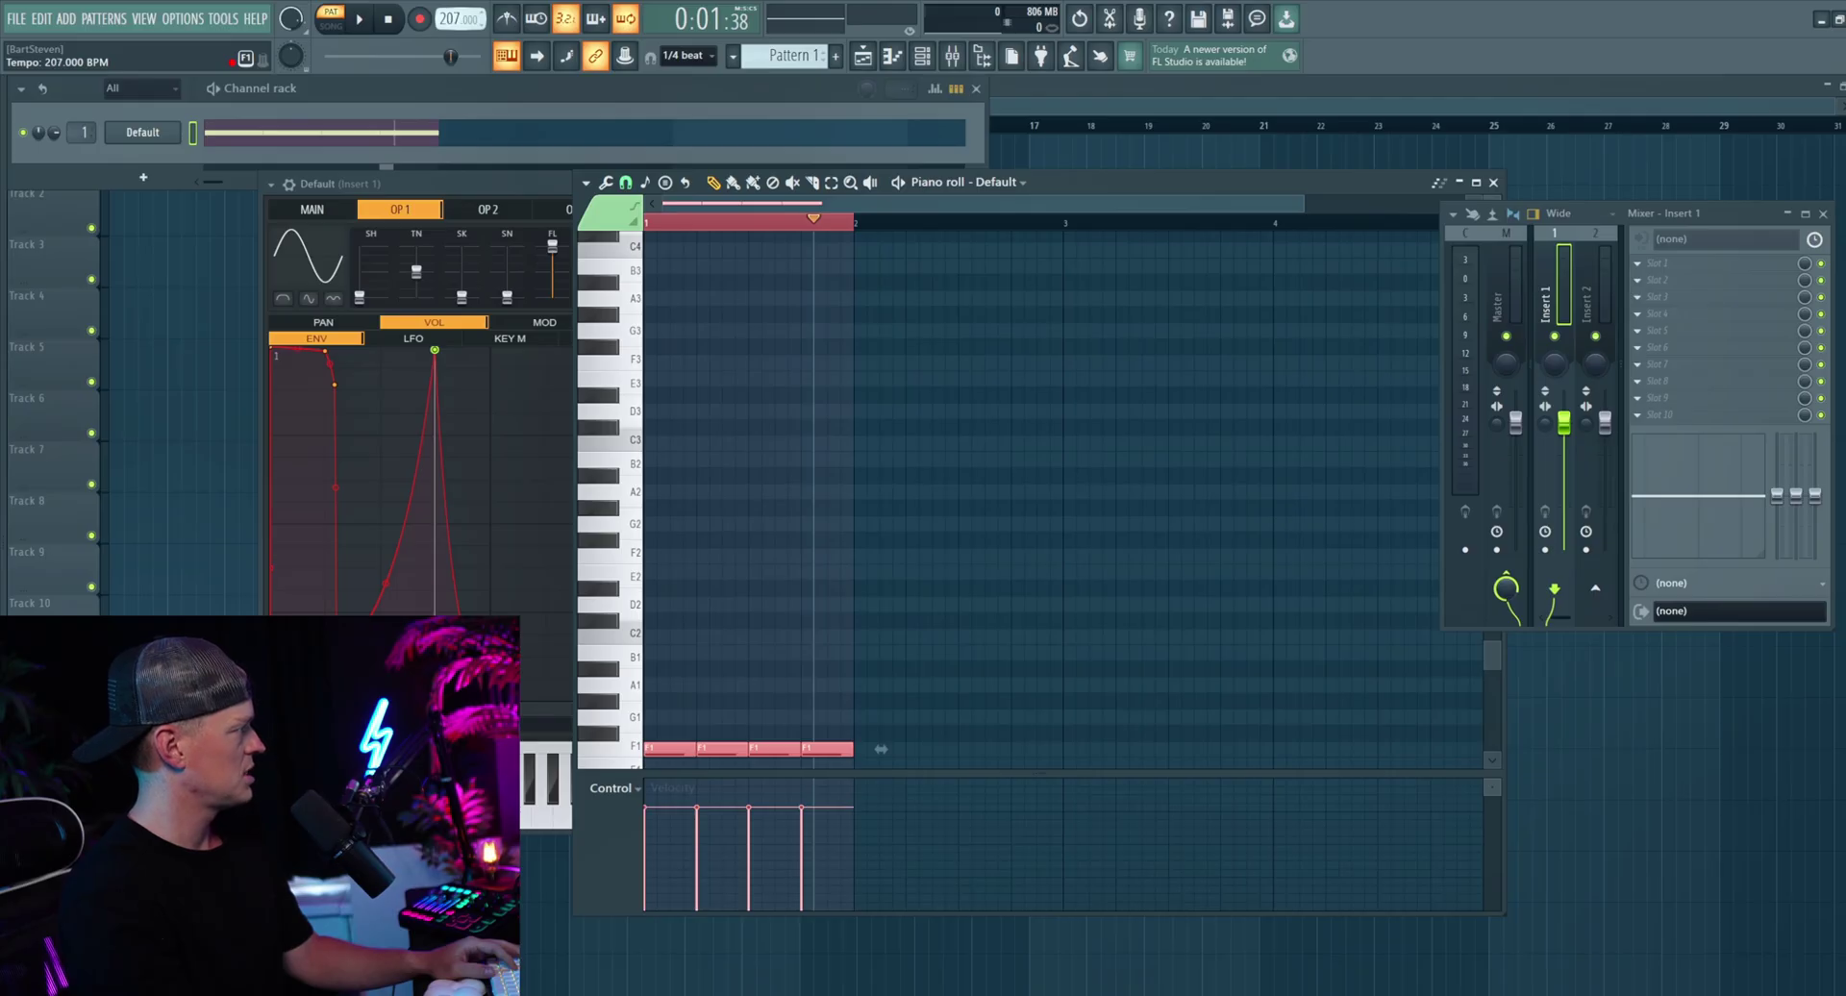
# Step: Set the project tempo to 200 BPM and play the F1 notes
pyautogui.press('space')
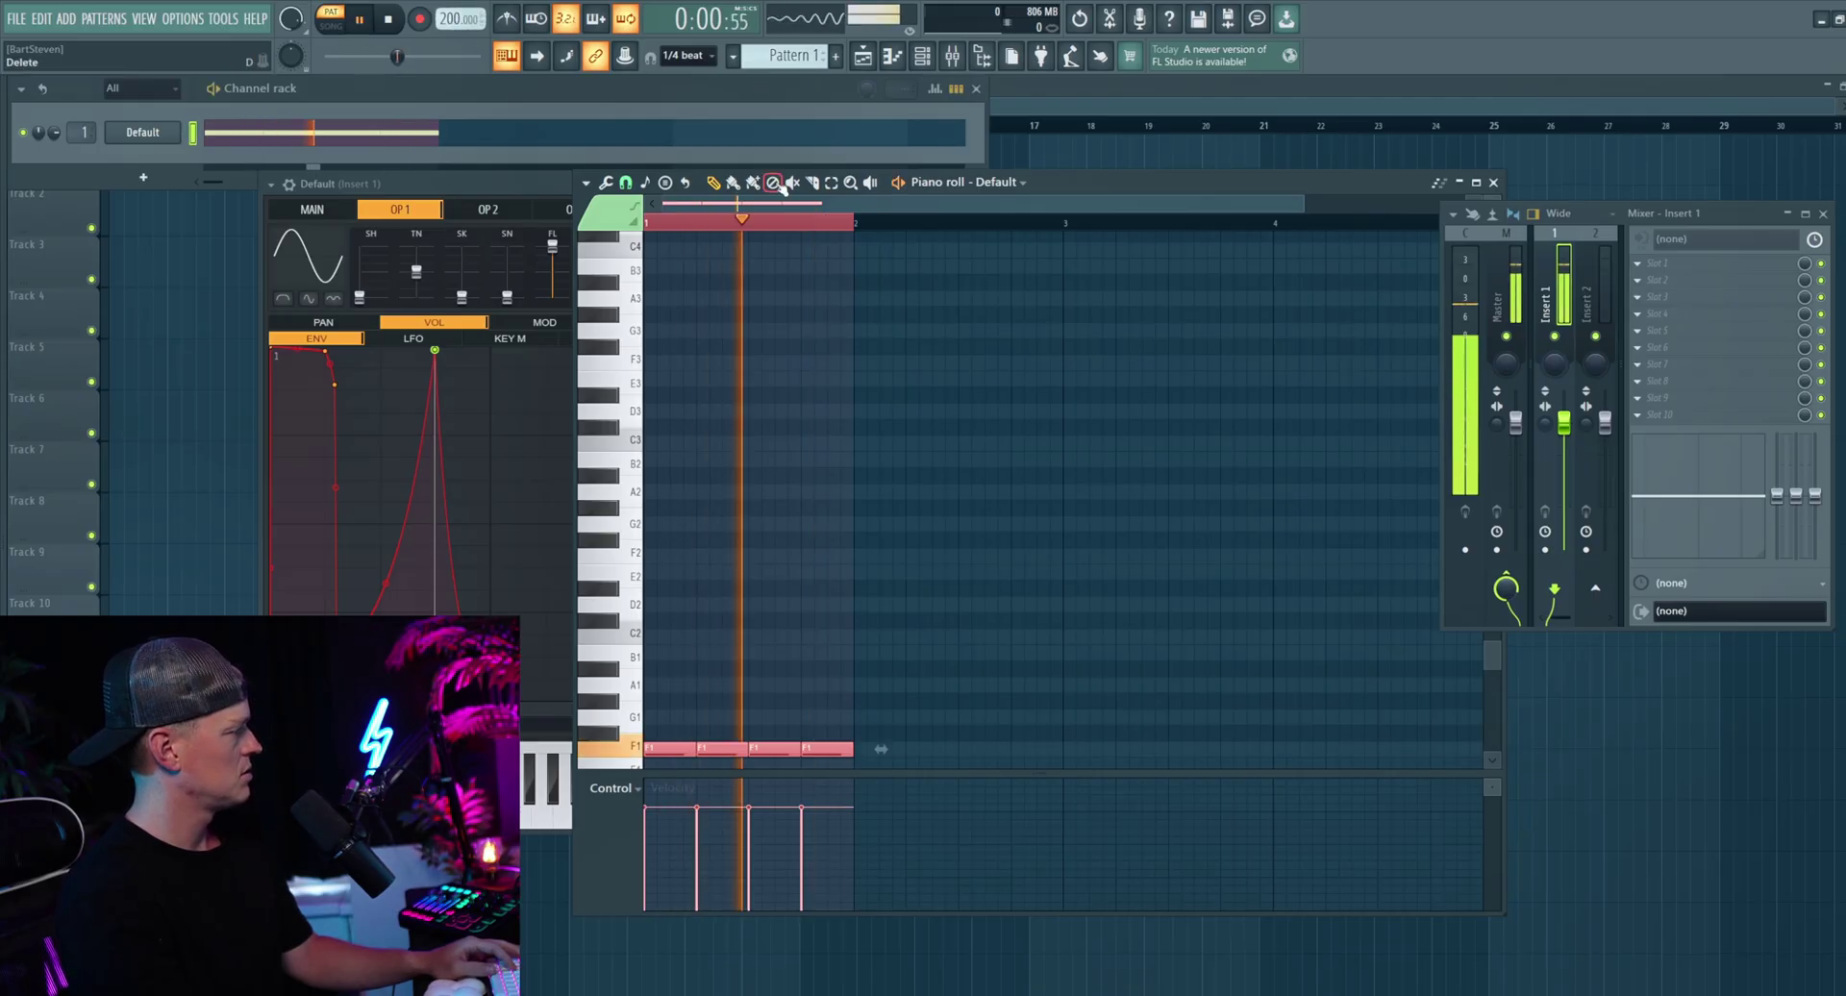
pyautogui.press('space')
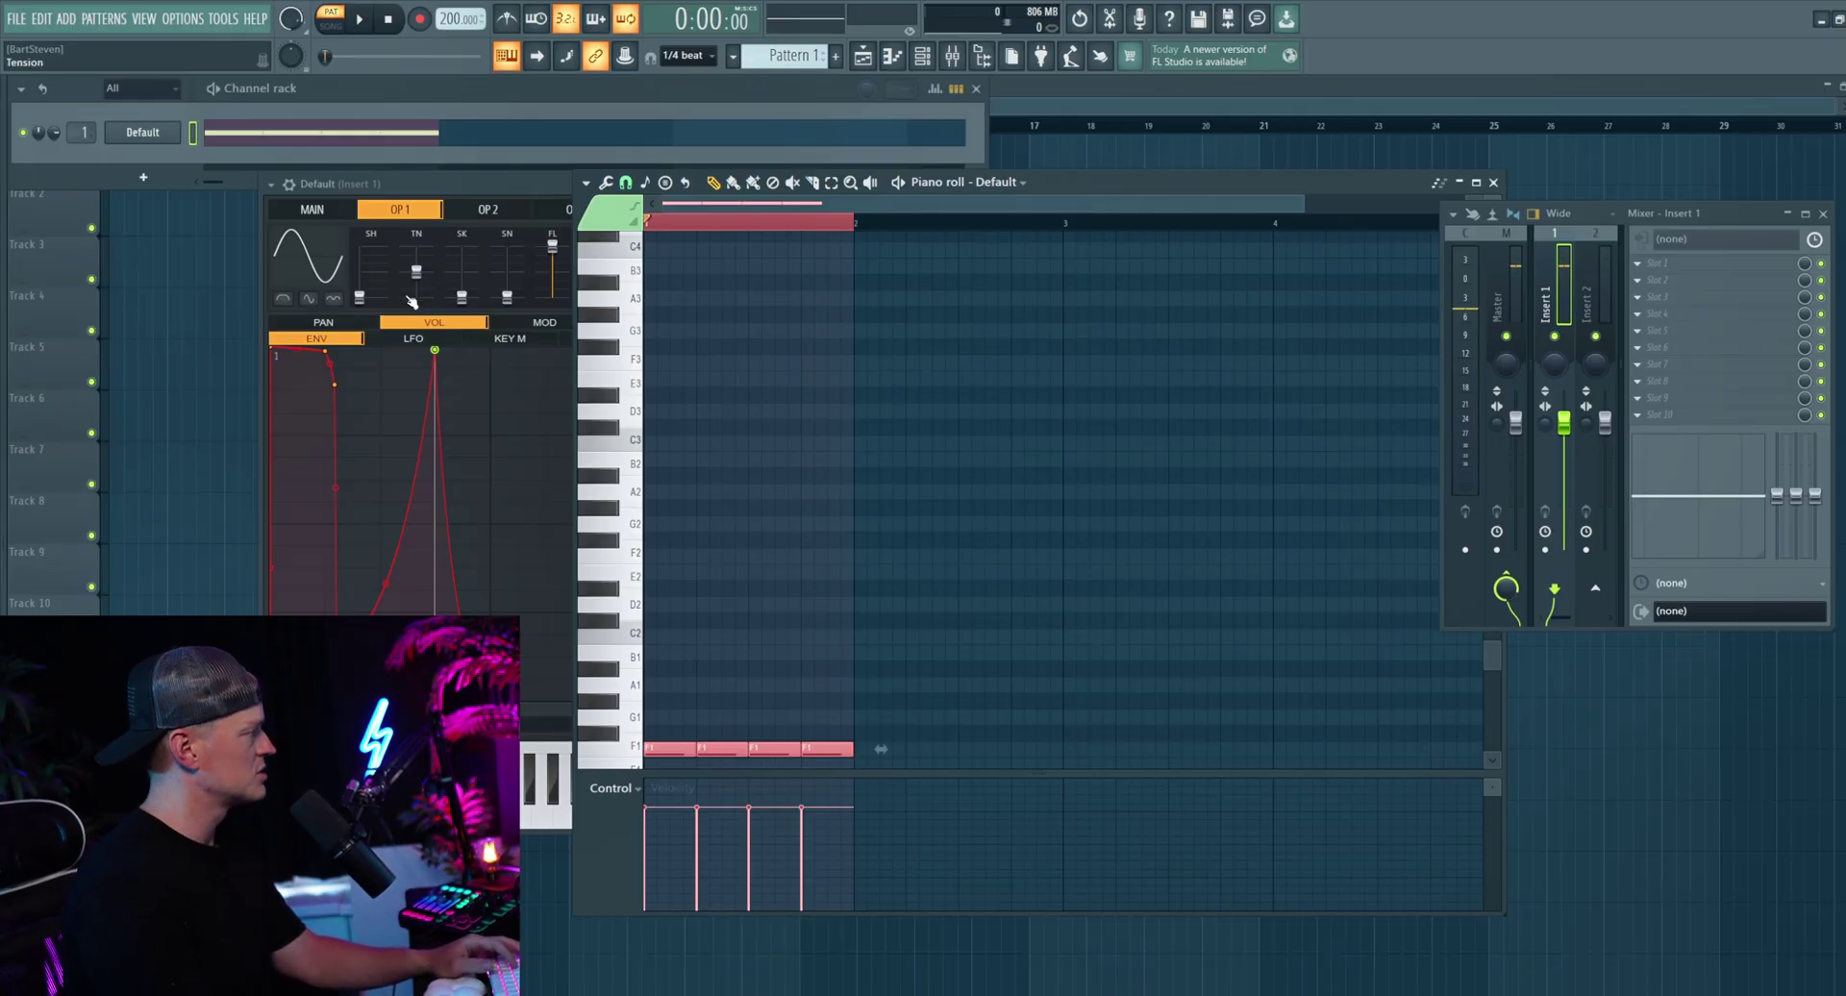
# Step: Change operator 1's waveform shape from a sine to a sawtooth and play the pattern
pyautogui.click(447, 181)
pyautogui.click(320, 207)
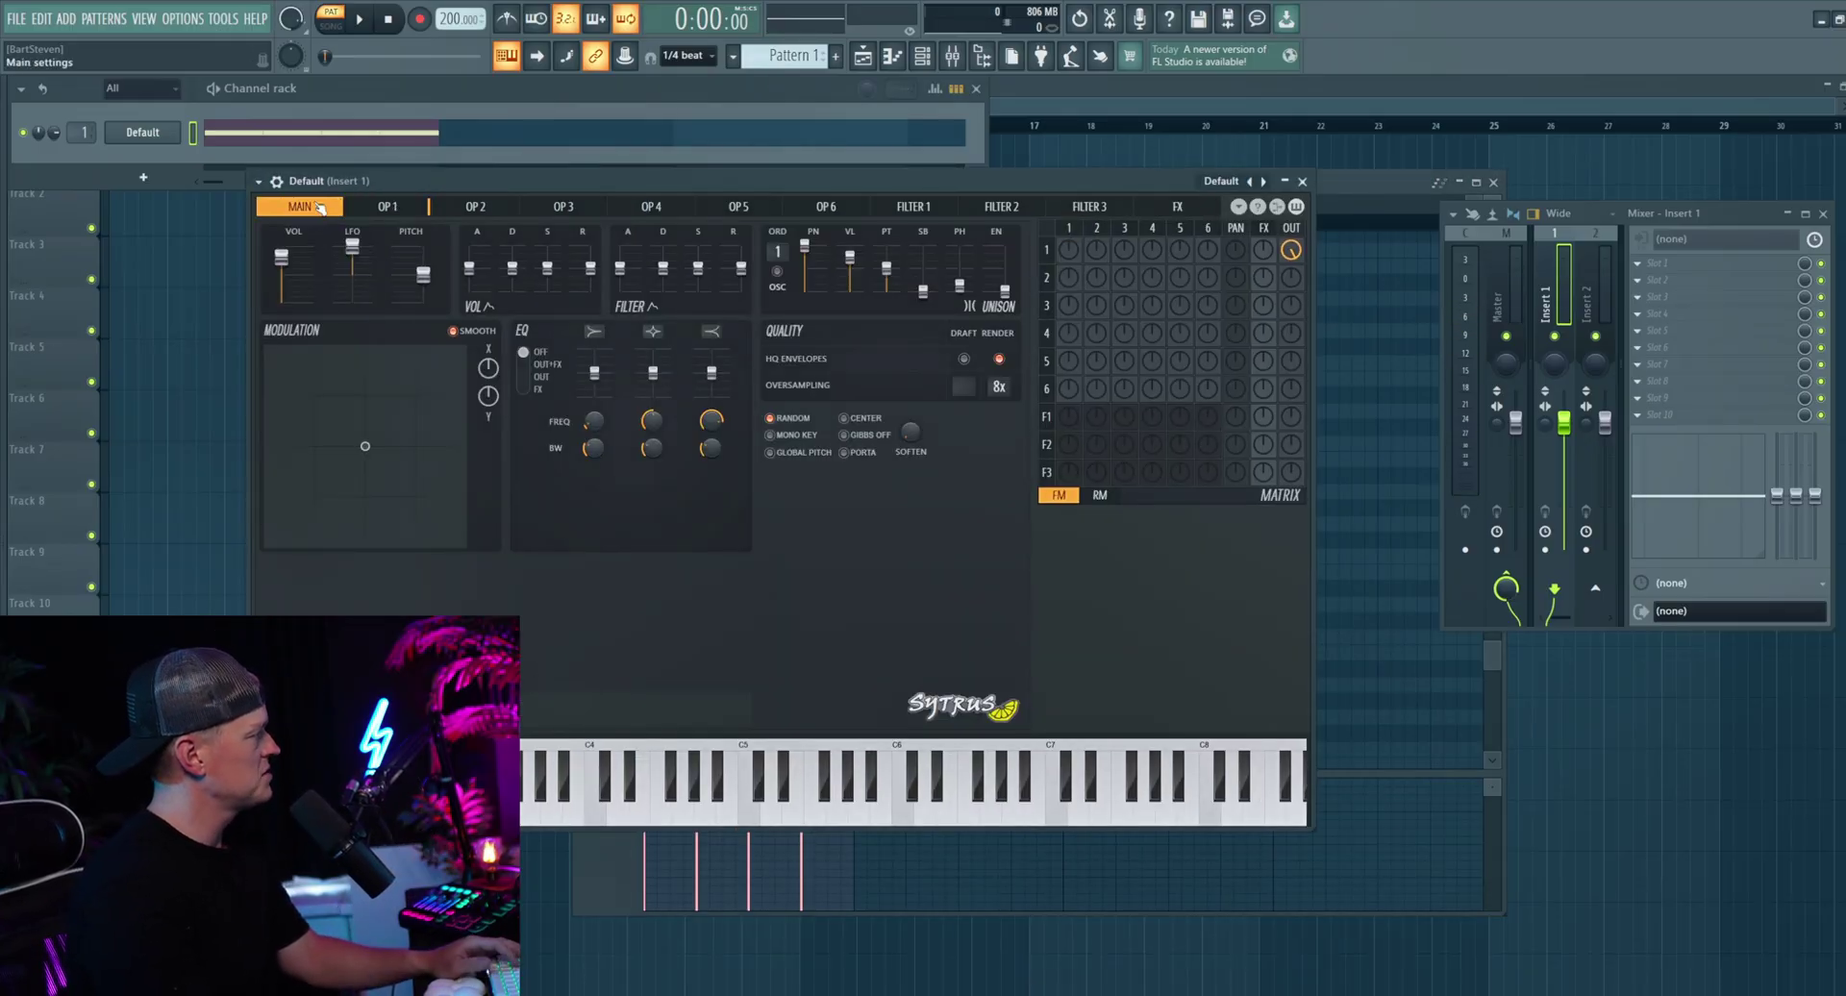
pyautogui.click(385, 207)
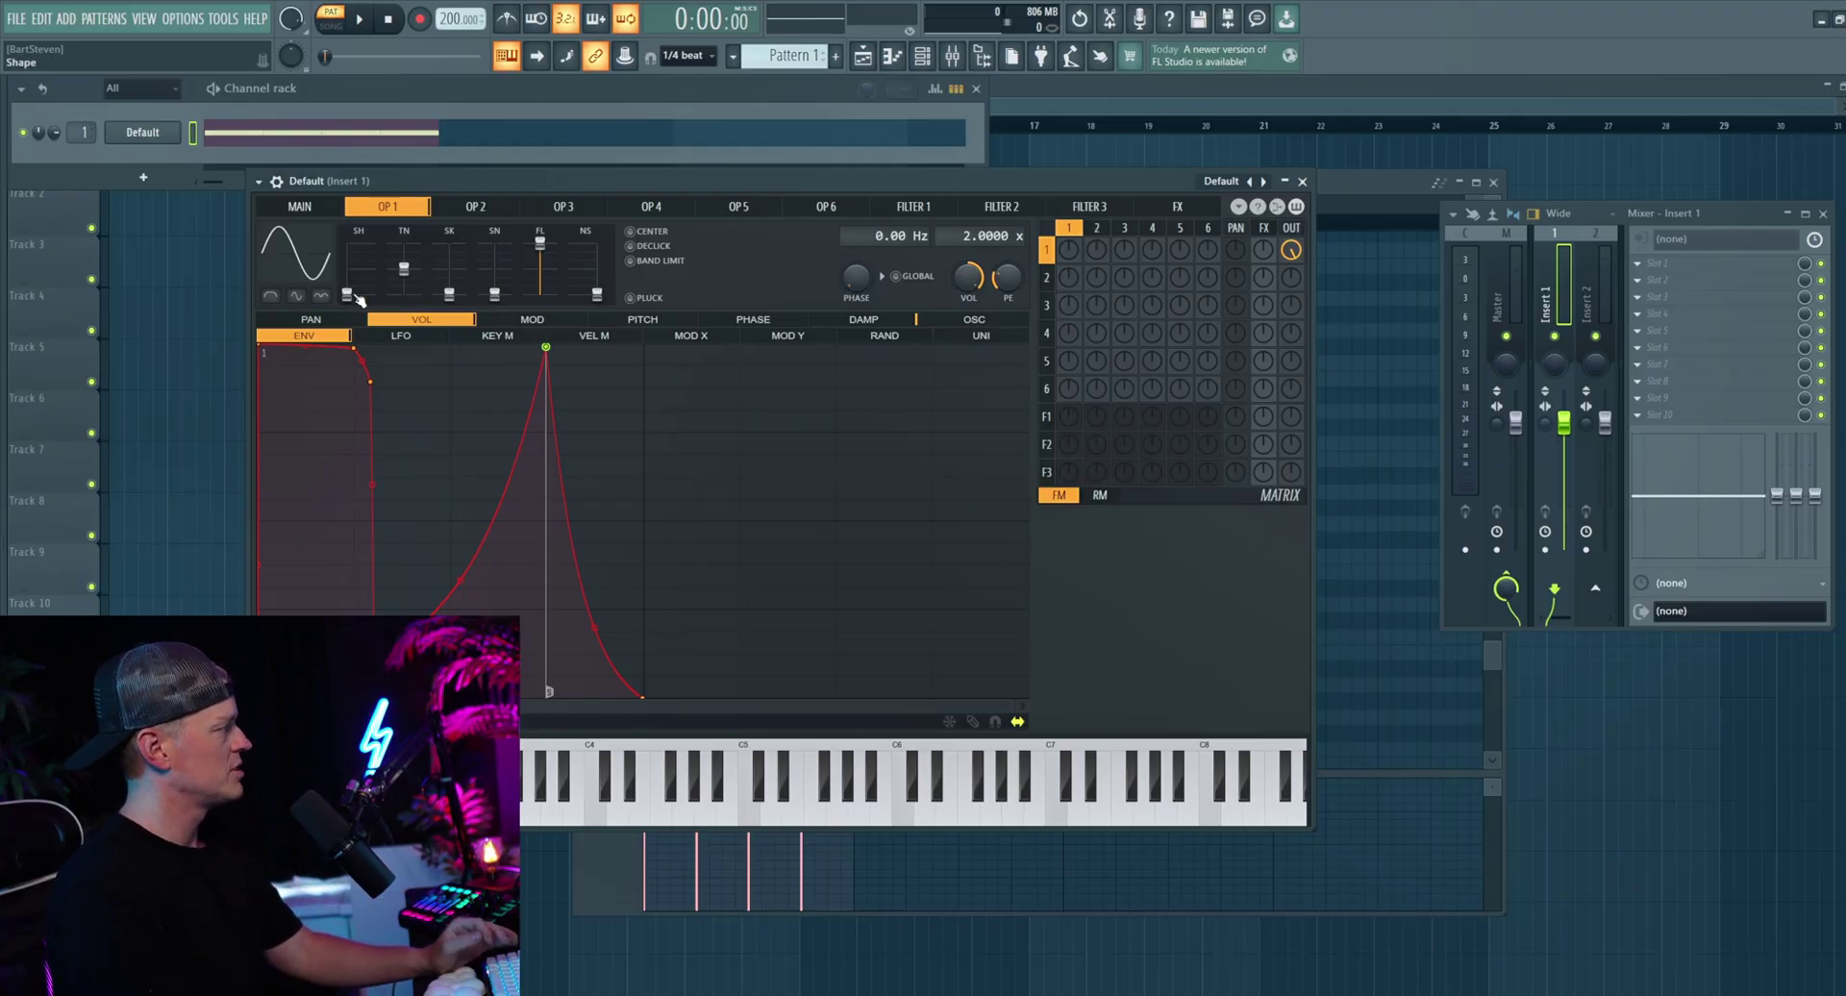
pyautogui.moveTo(347, 291); pyautogui.dragTo(347, 280)
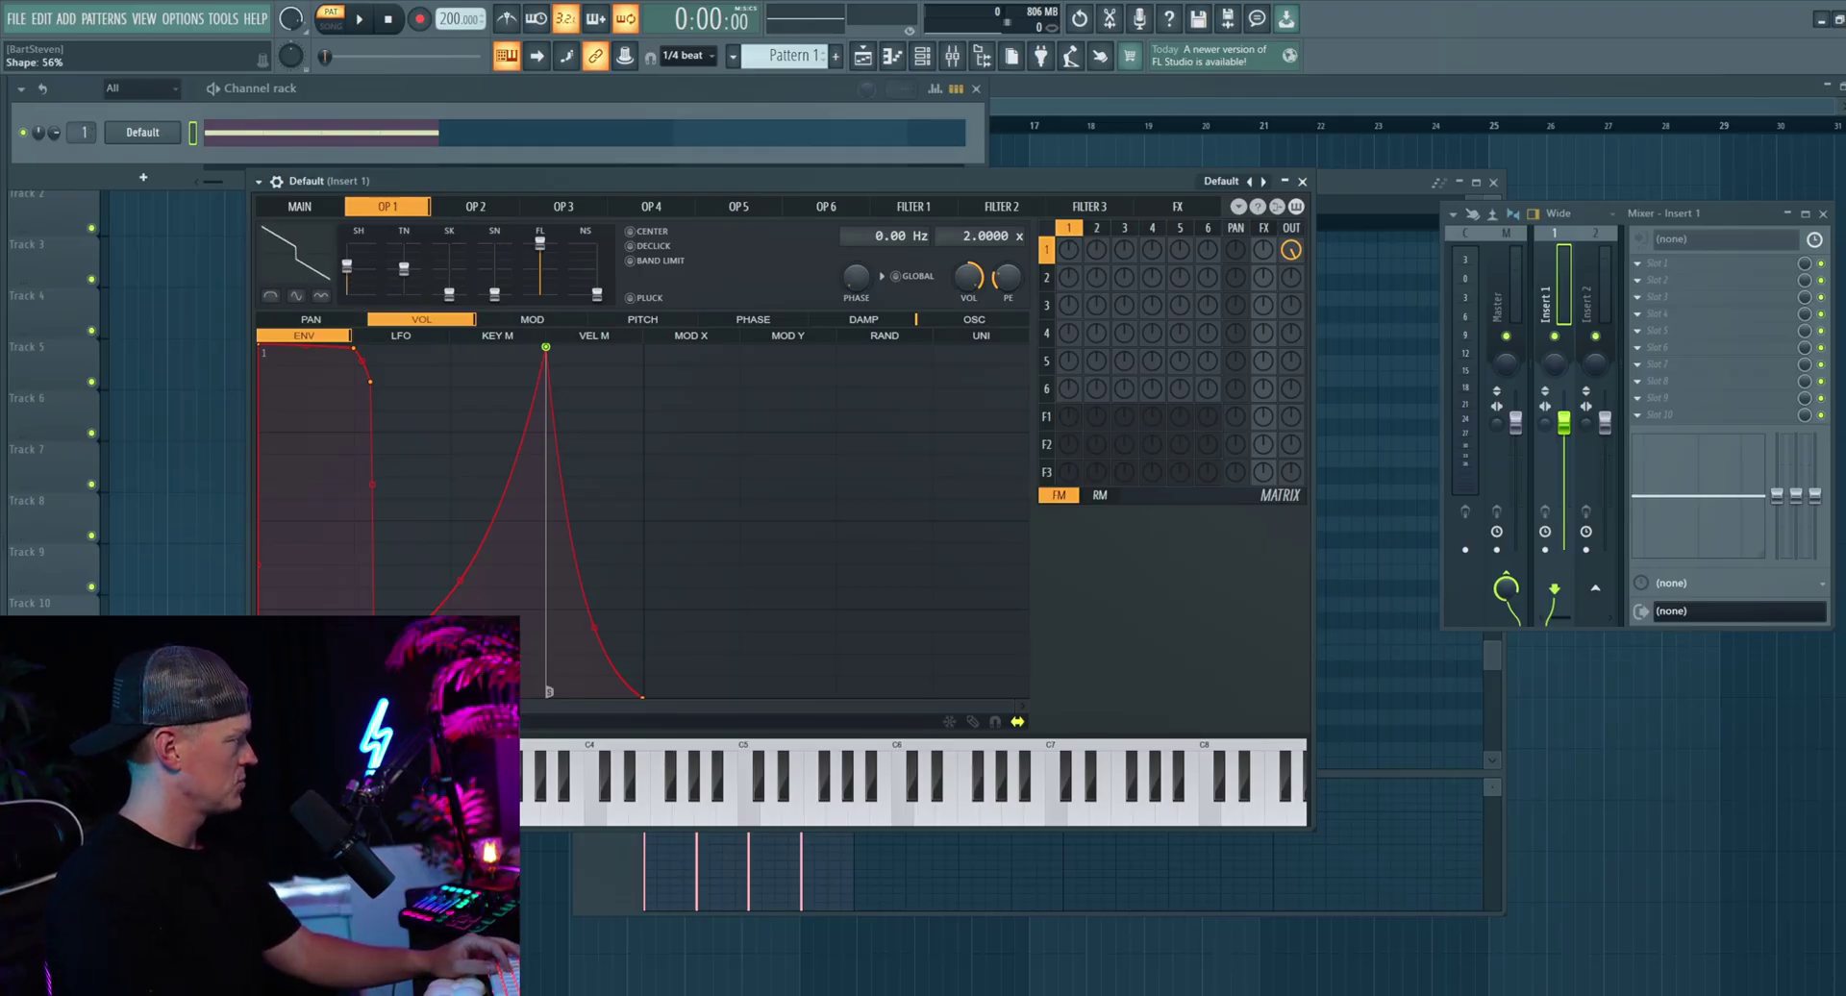
pyautogui.press('space')
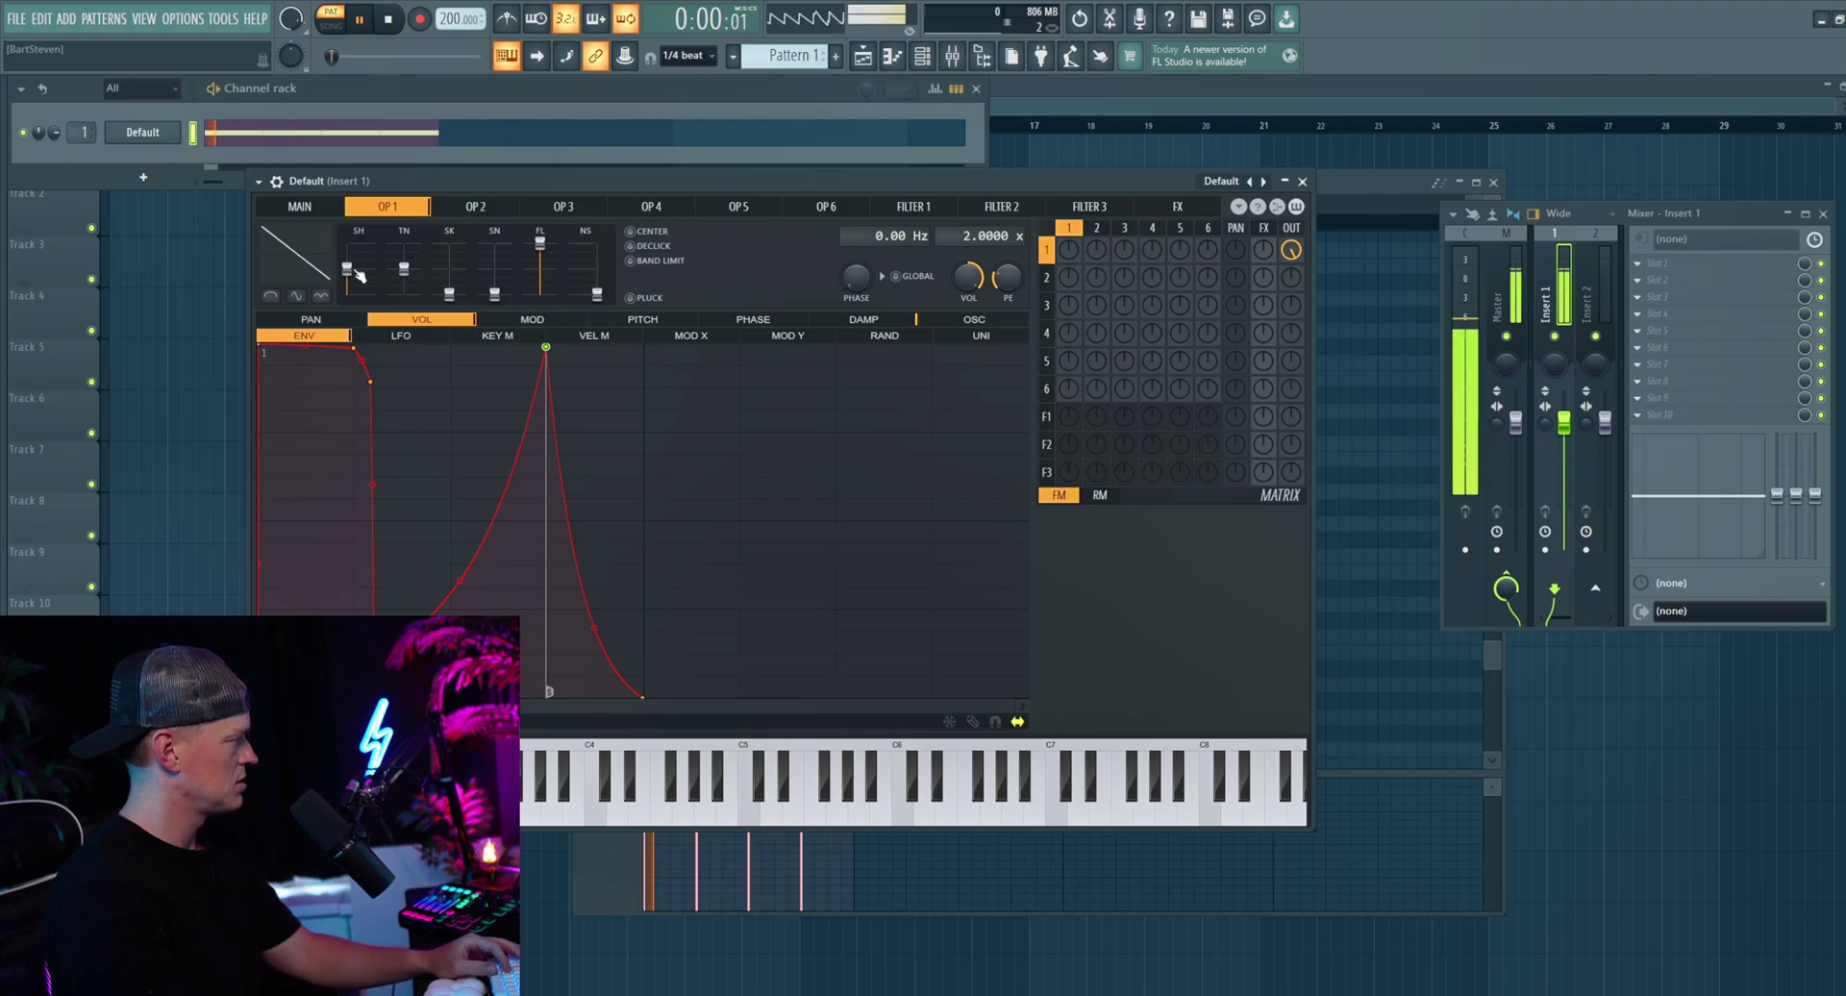
# Step: Stop playback, close the synth and piano roll windows, and enlarge the mixer in the middle of the workspace
pyautogui.press('space')
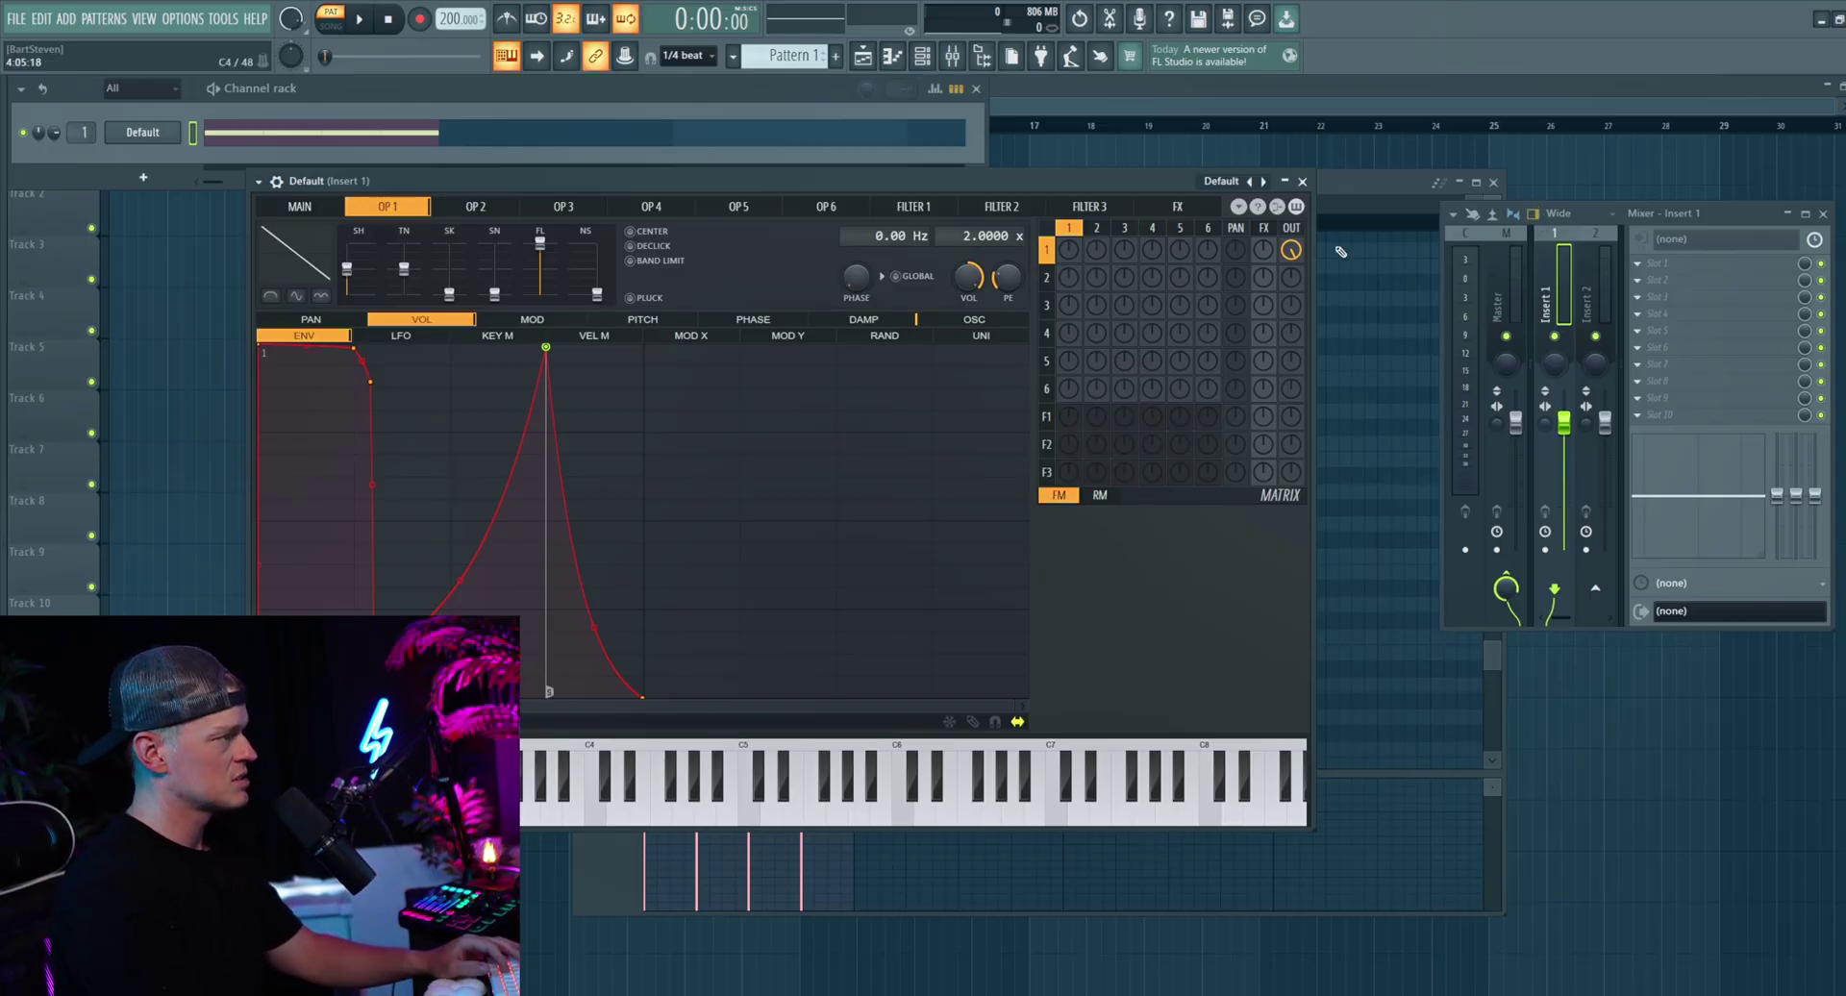
pyautogui.click(1303, 181)
pyautogui.click(1492, 183)
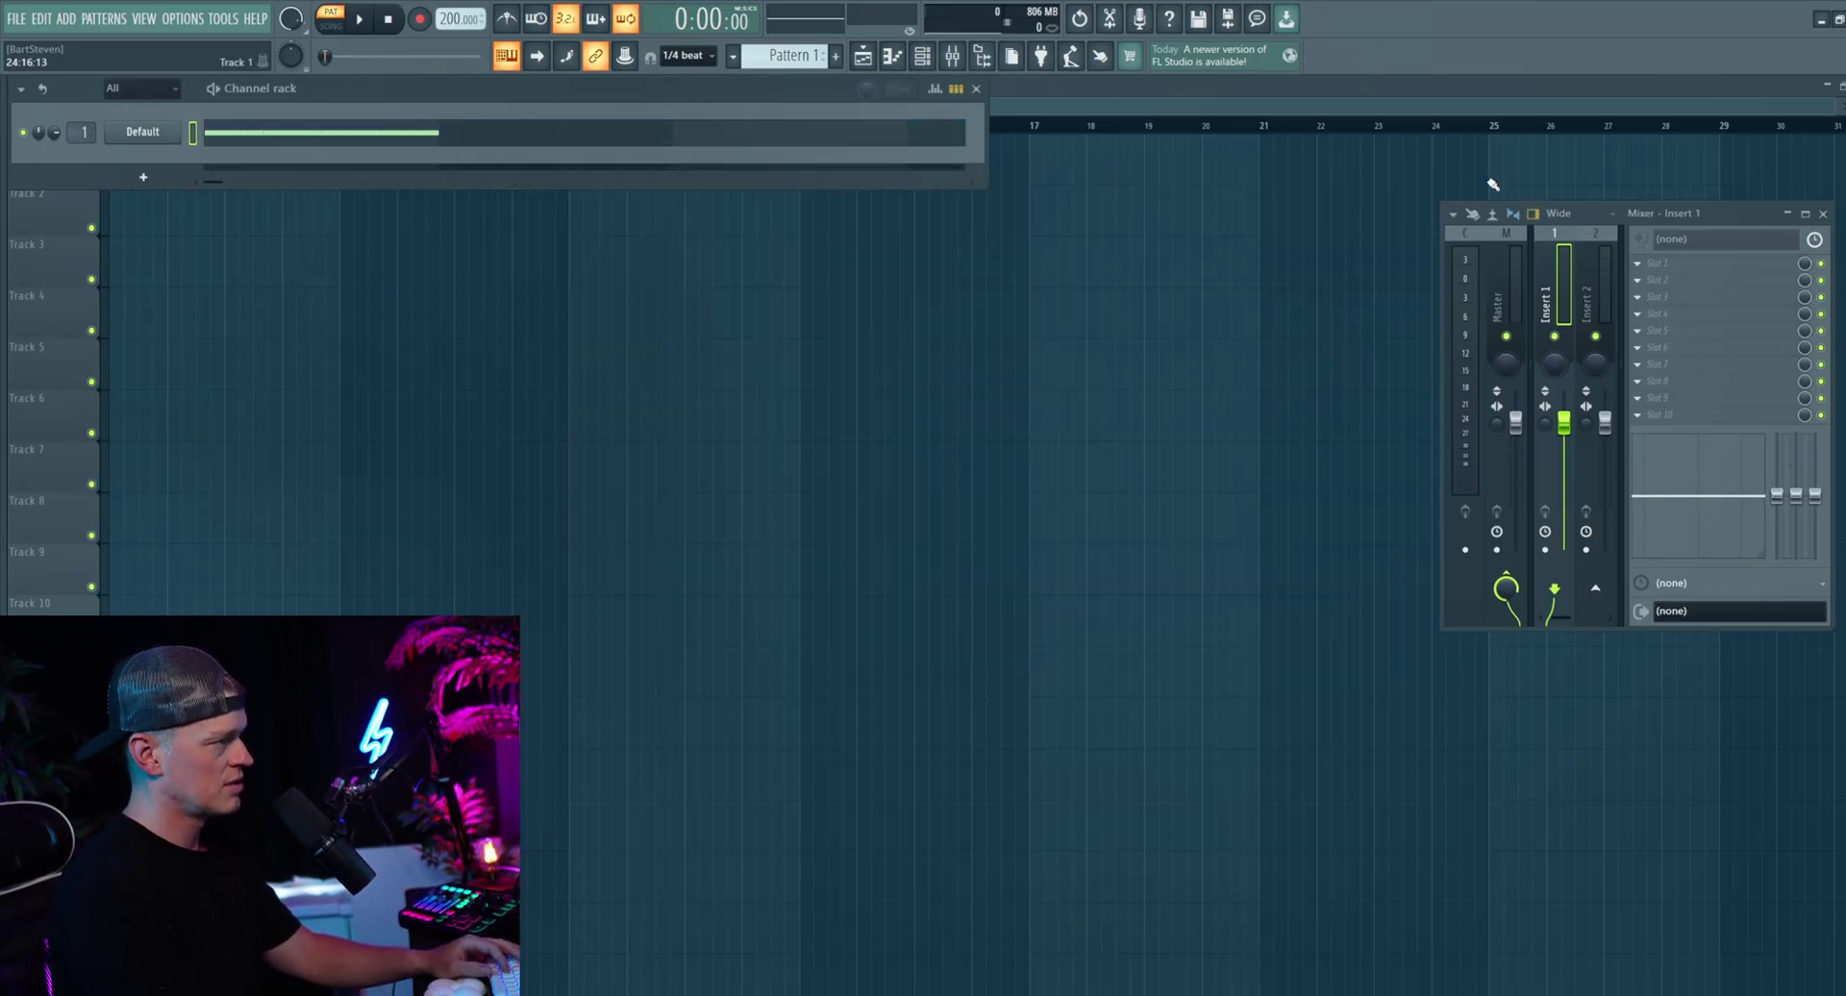
pyautogui.moveTo(1726, 217); pyautogui.dragTo(960, 226)
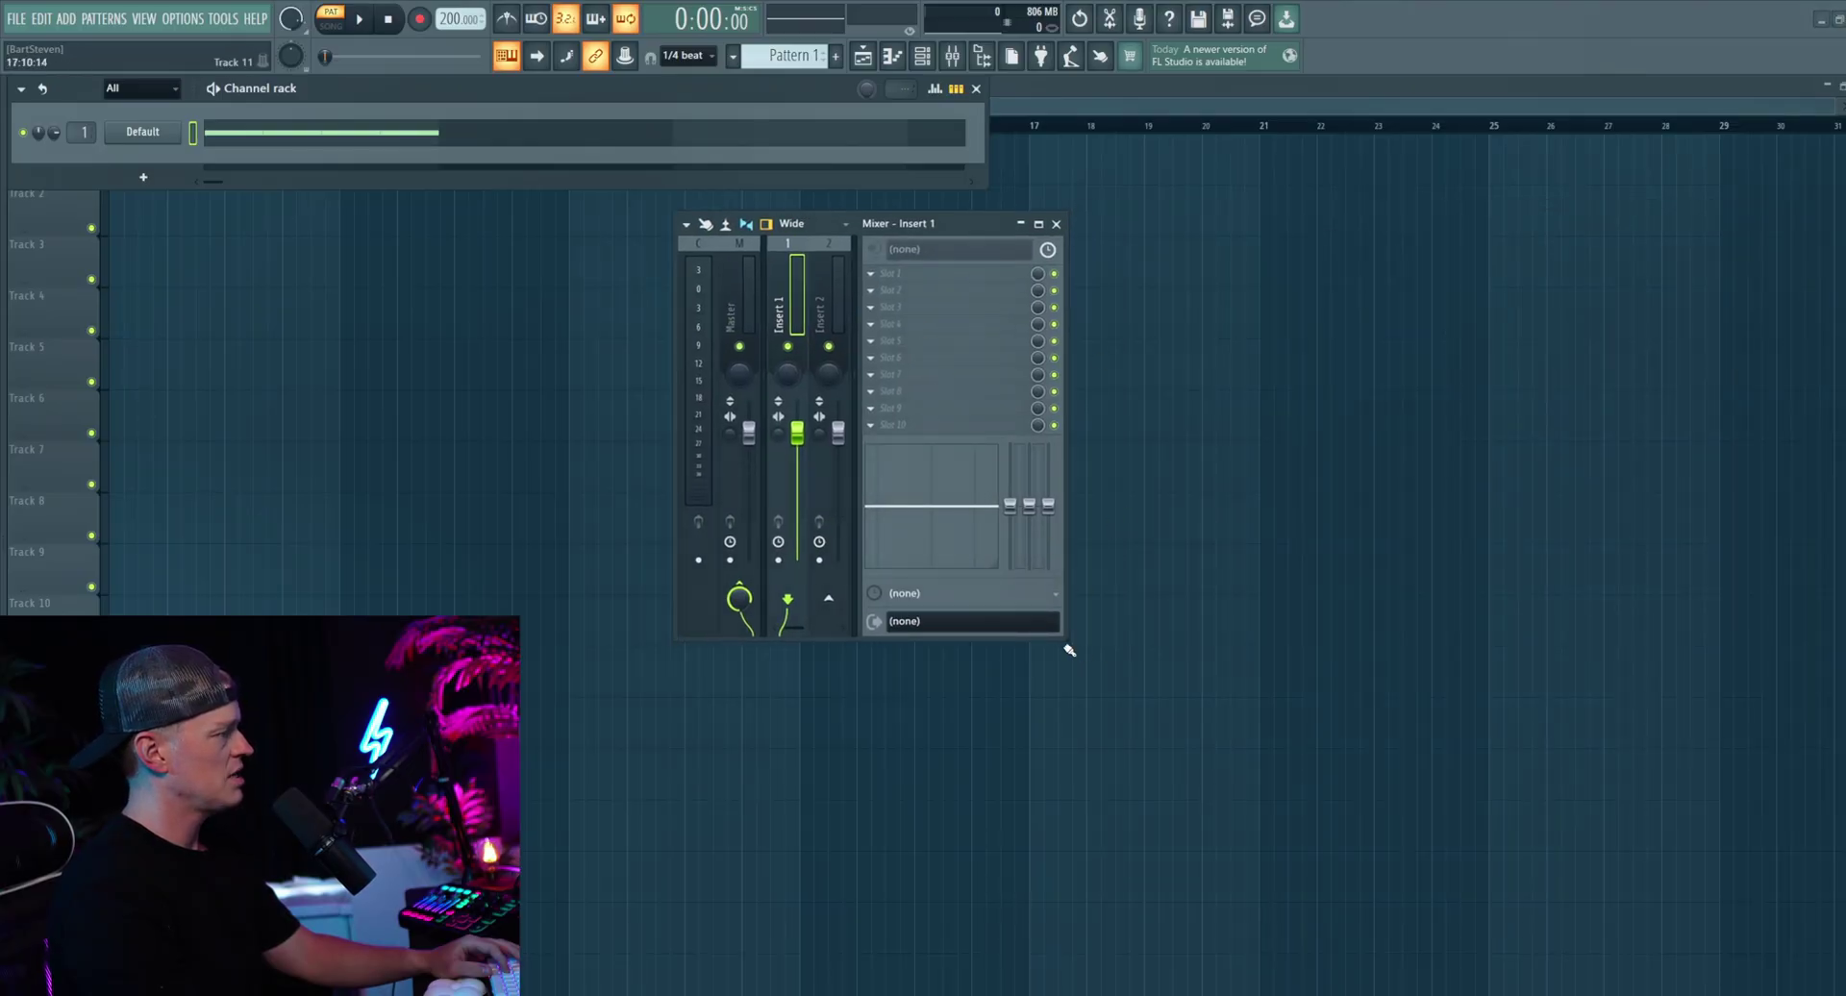
pyautogui.moveTo(1063, 639); pyautogui.dragTo(1646, 808)
# Step: Reopen Sytrus, link the Default channel to mixer insert 1 so the track takes its name, and play the pattern
pyautogui.click(152, 138)
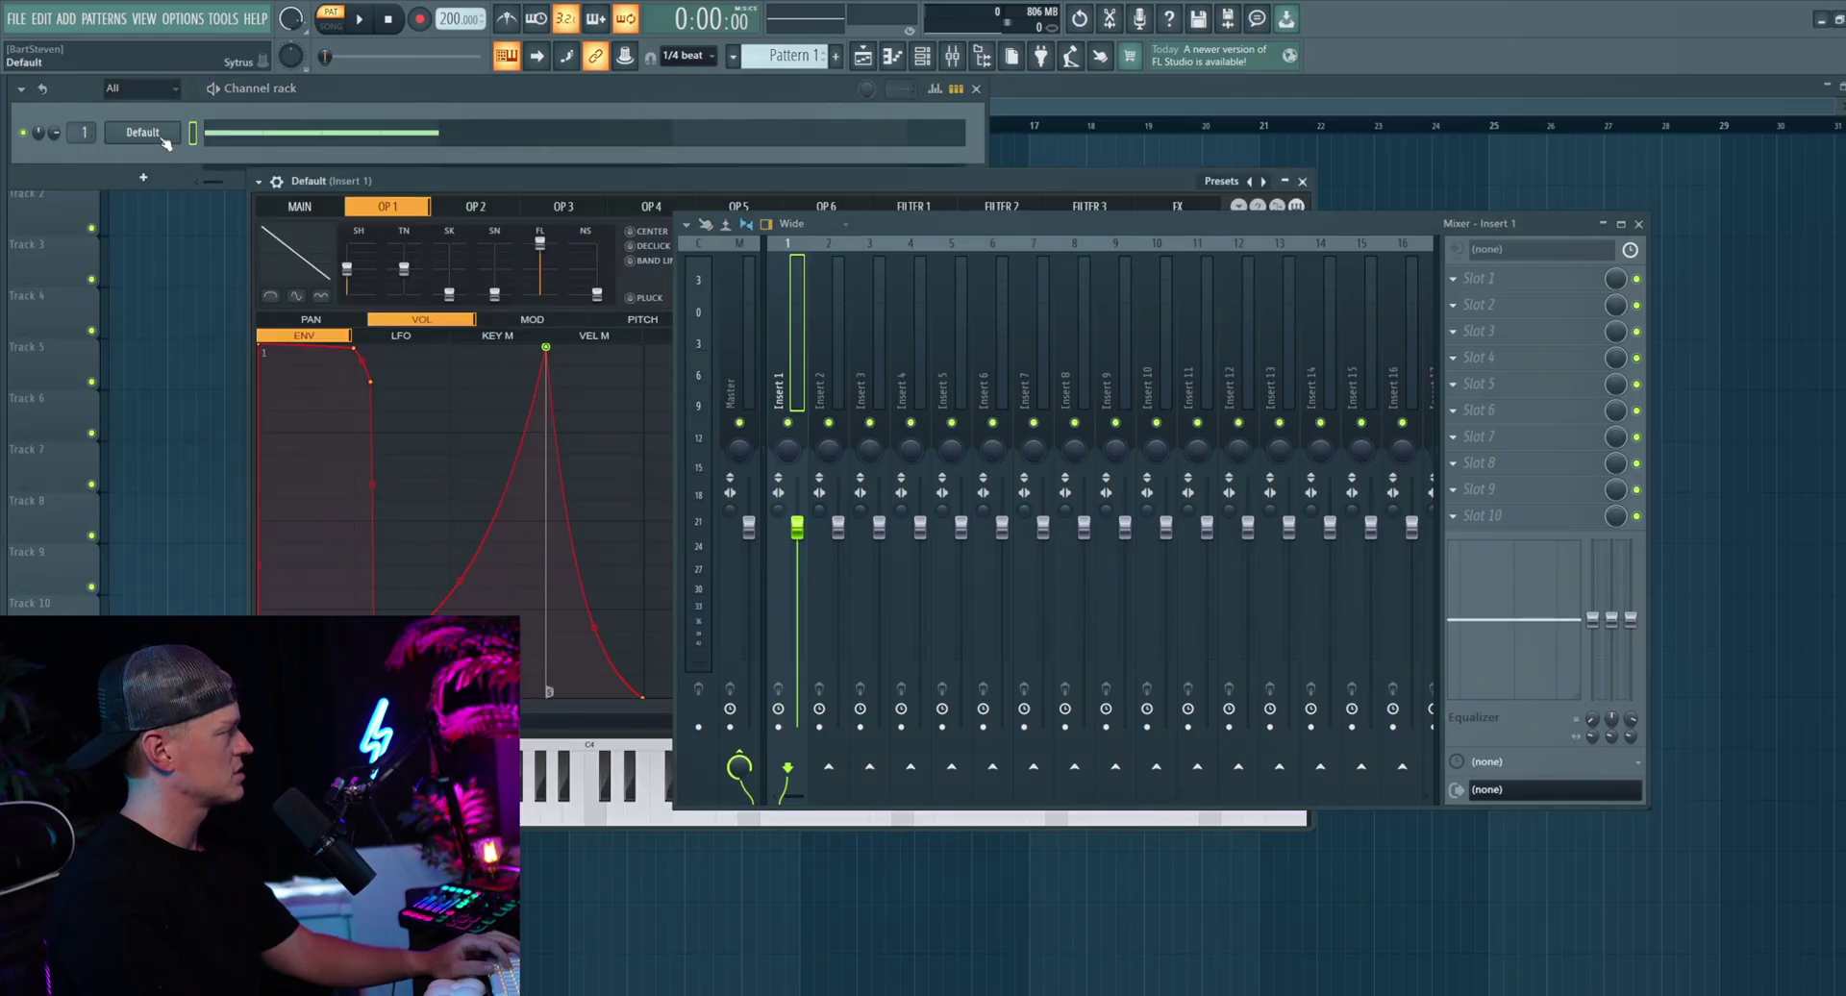
pyautogui.hotkey('ctrl', 'l')
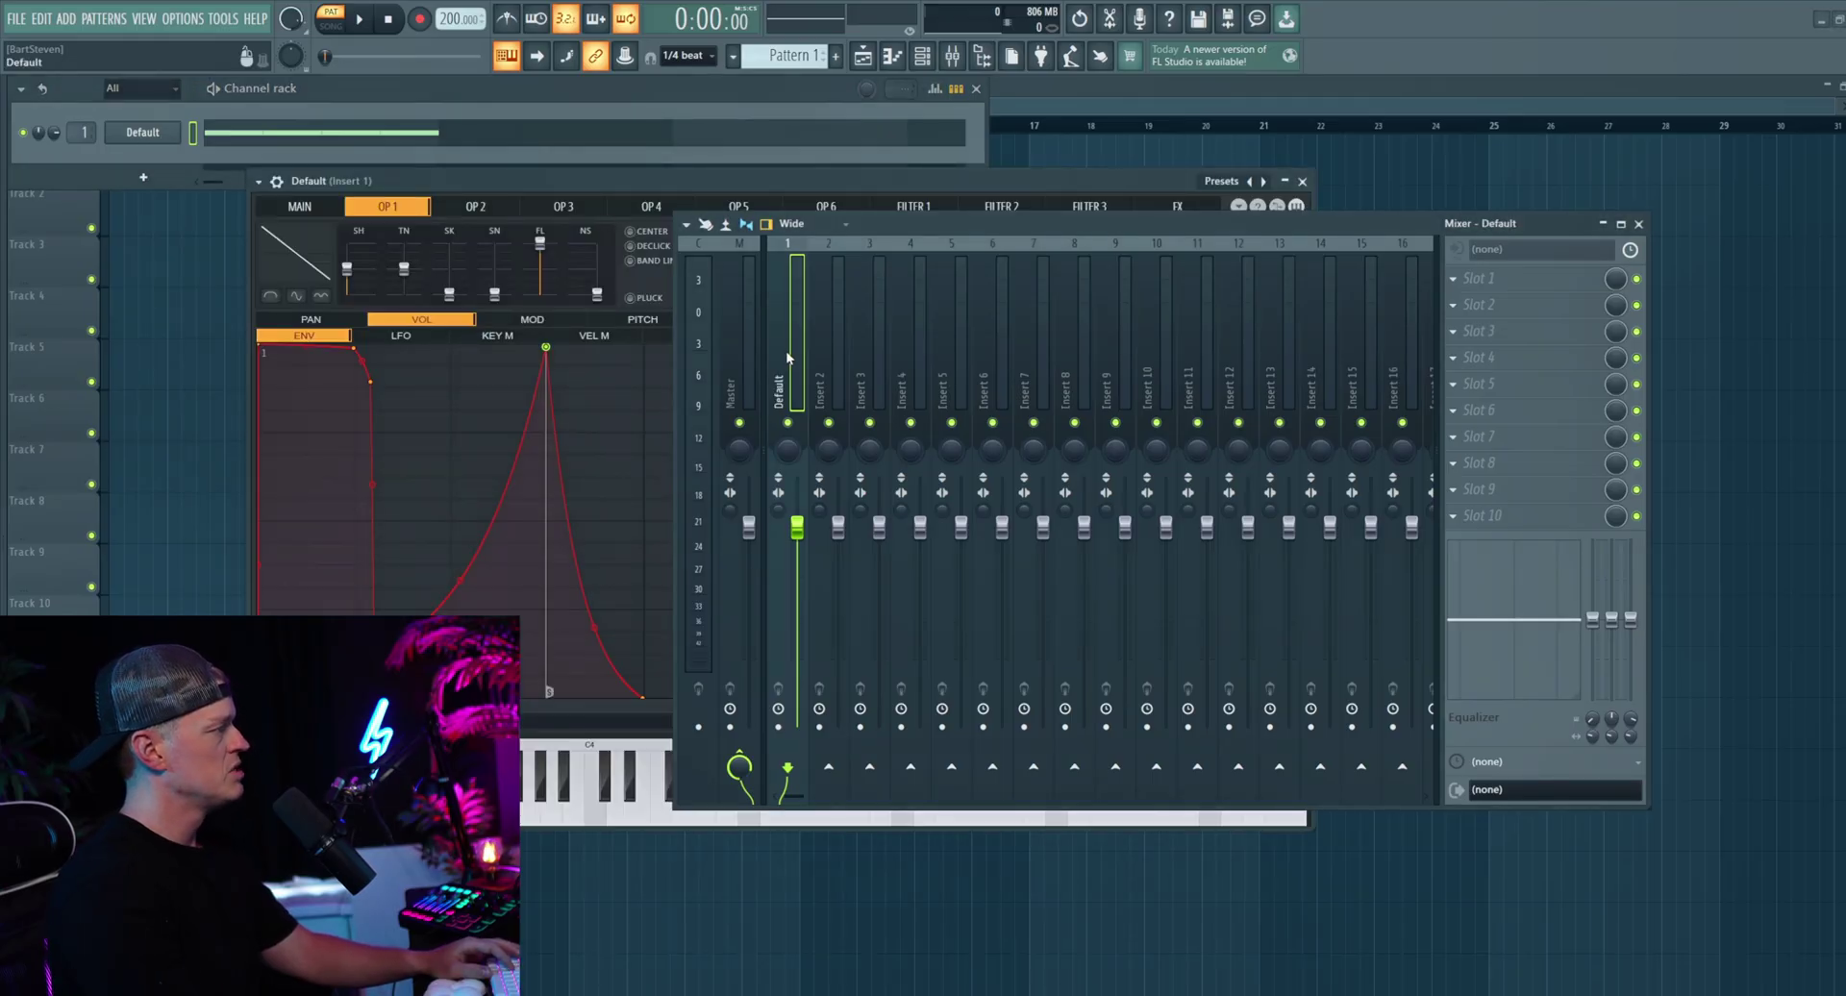
pyautogui.press('space')
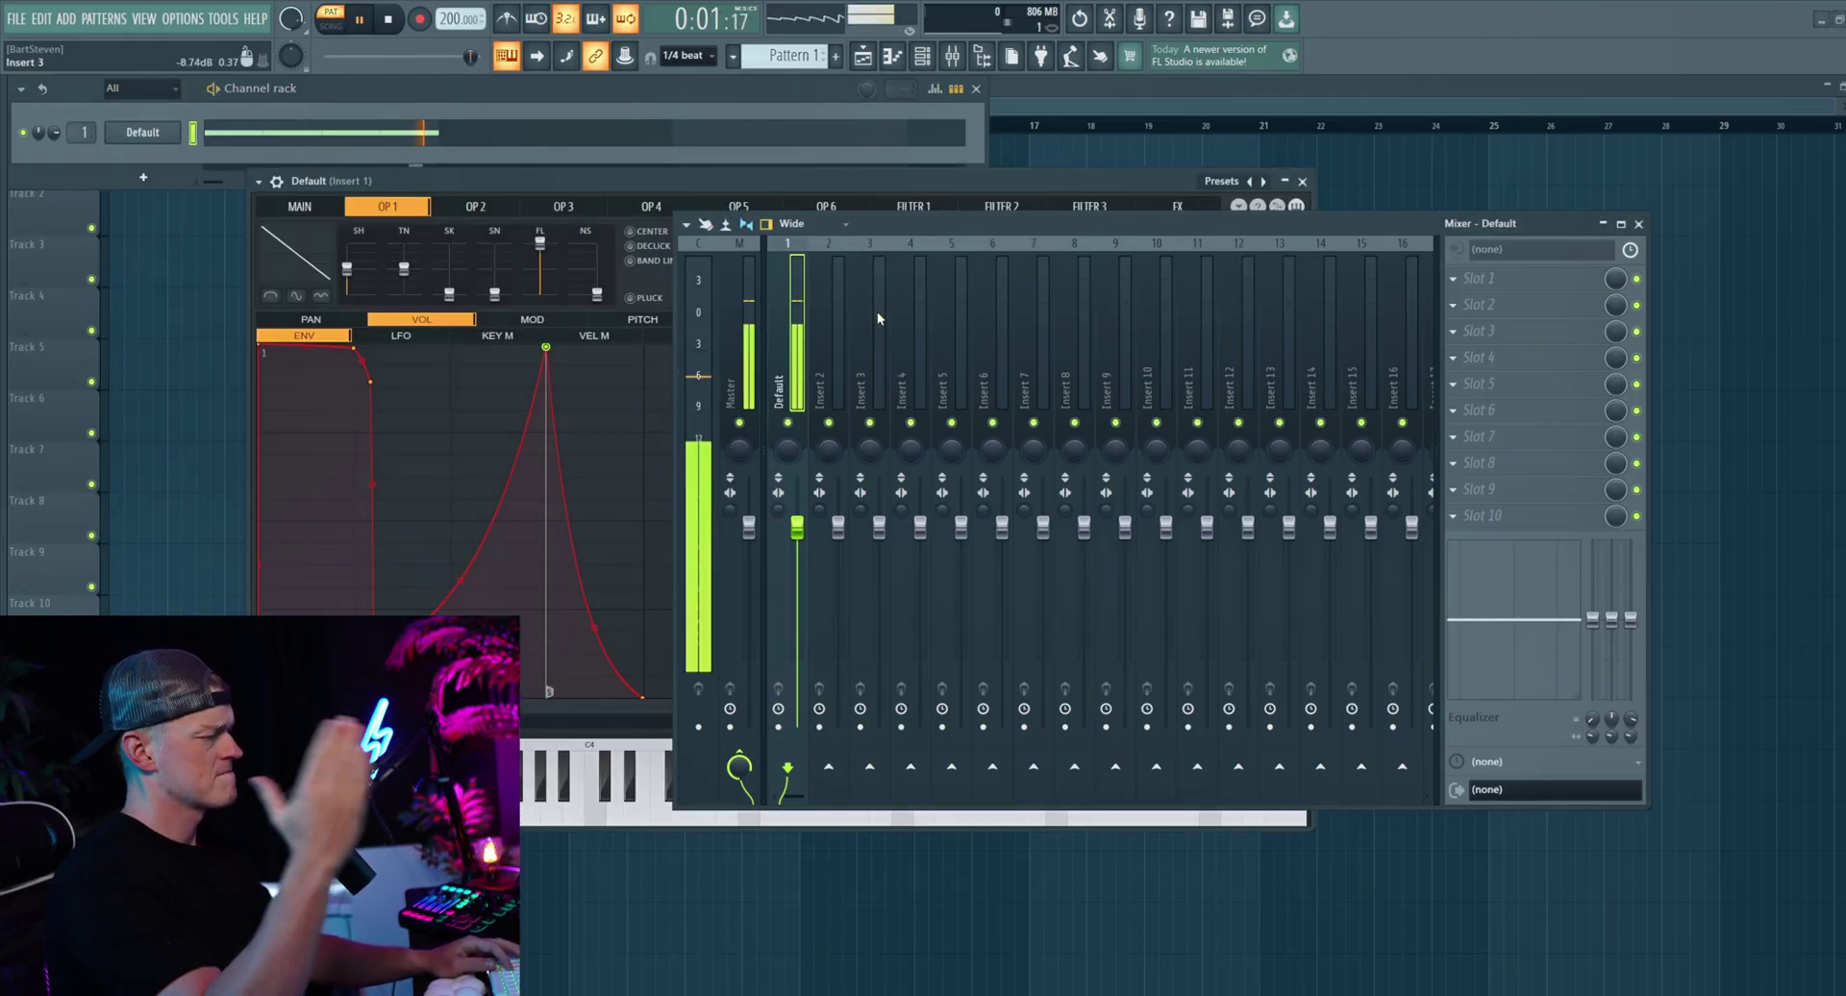
pyautogui.press('space')
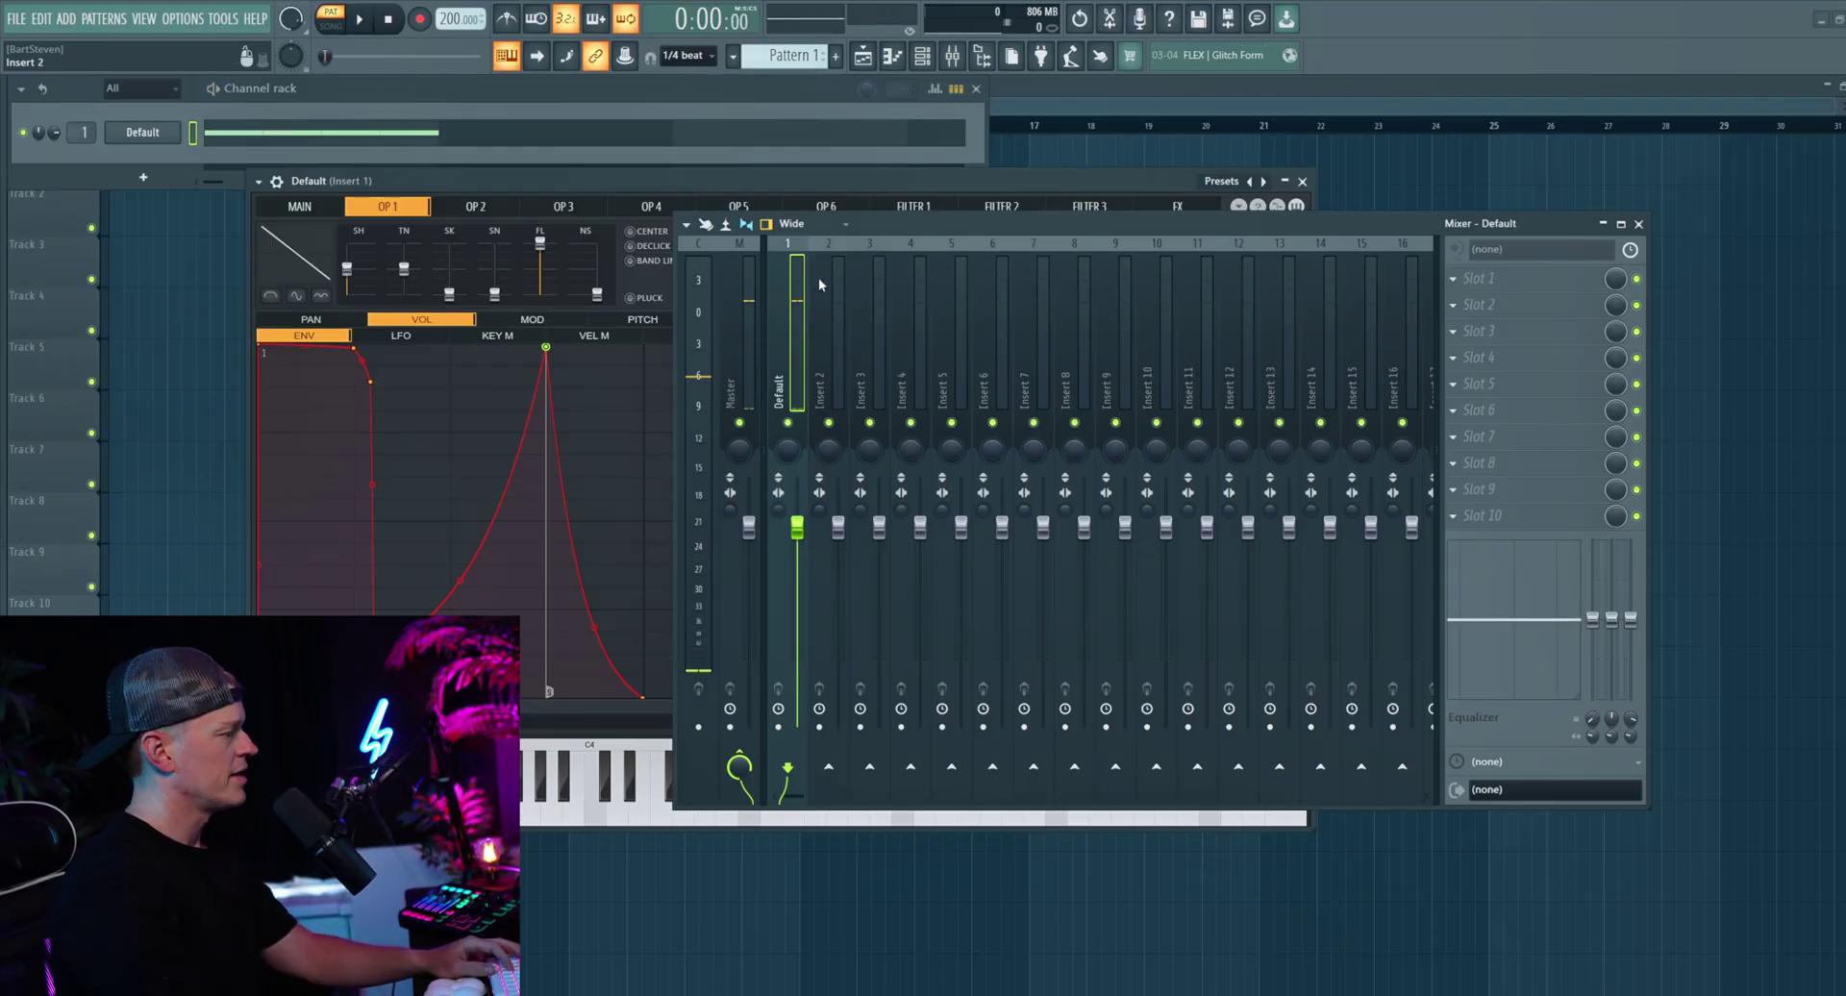
# Step: Load Fruity Reeverb 2 into the first effect slot of the Default mixer track and rename it Stereo
pyautogui.click(1453, 280)
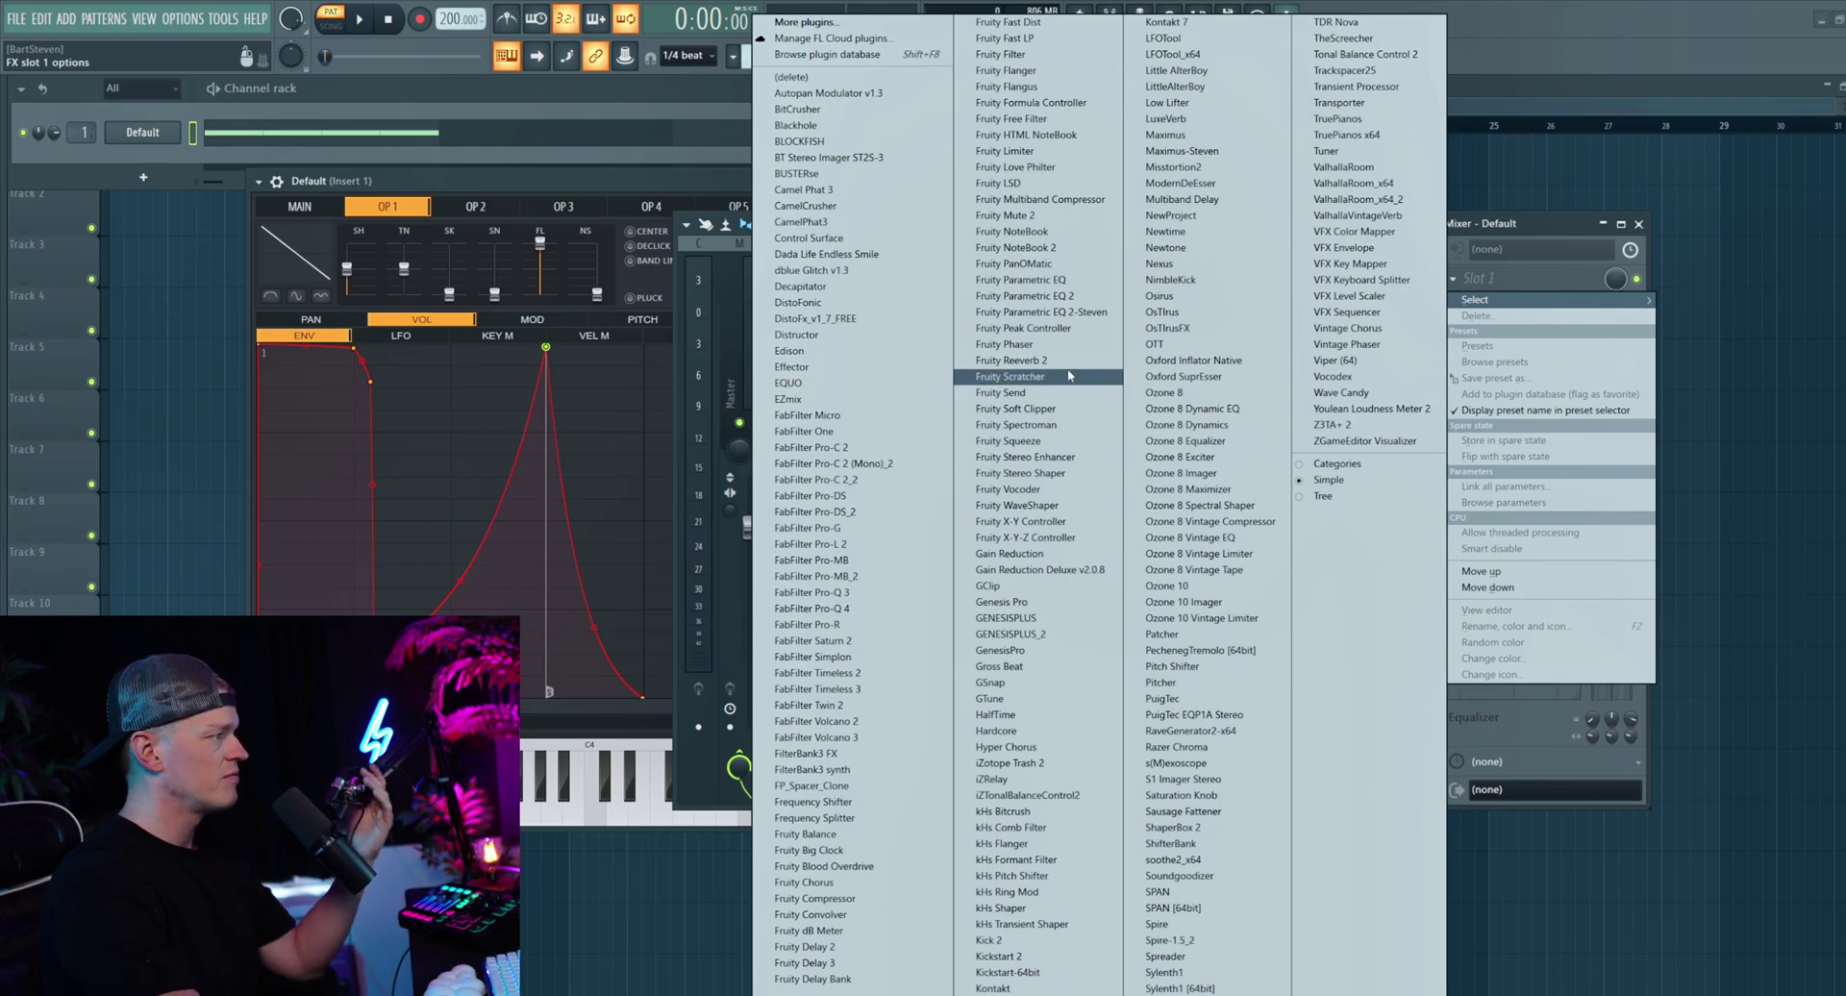
pyautogui.click(1019, 360)
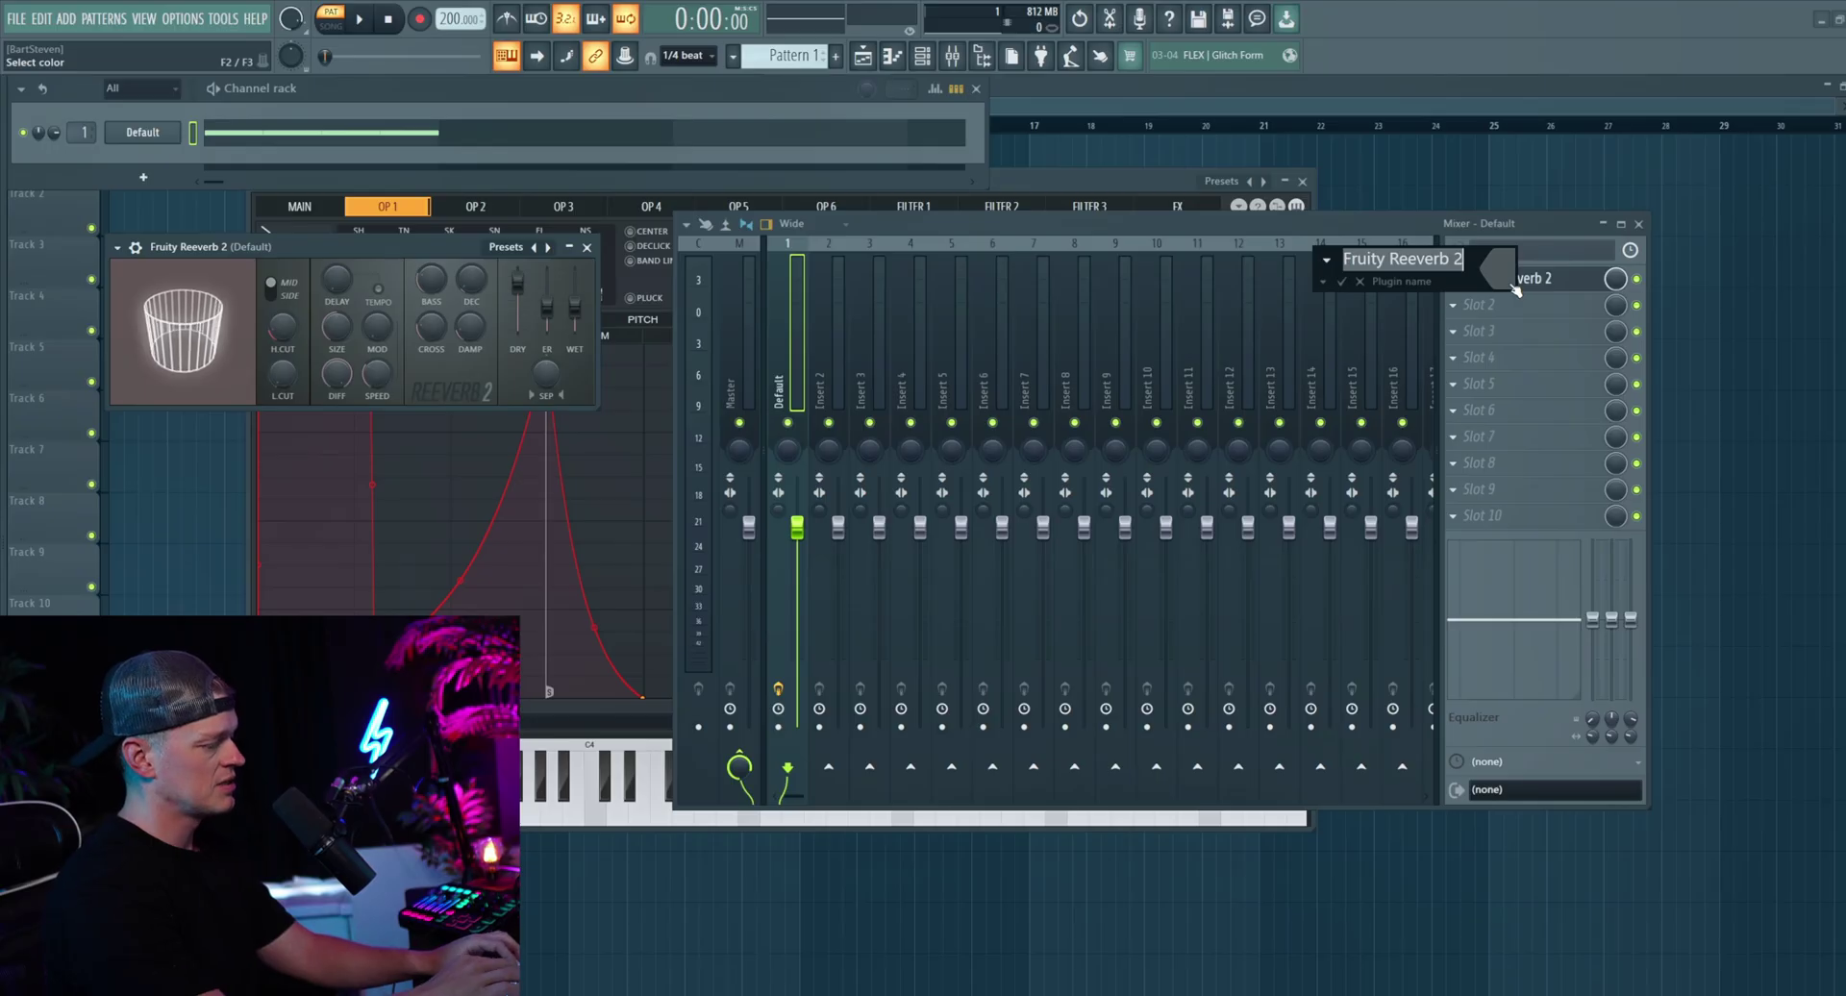
pyautogui.write('Stereo')
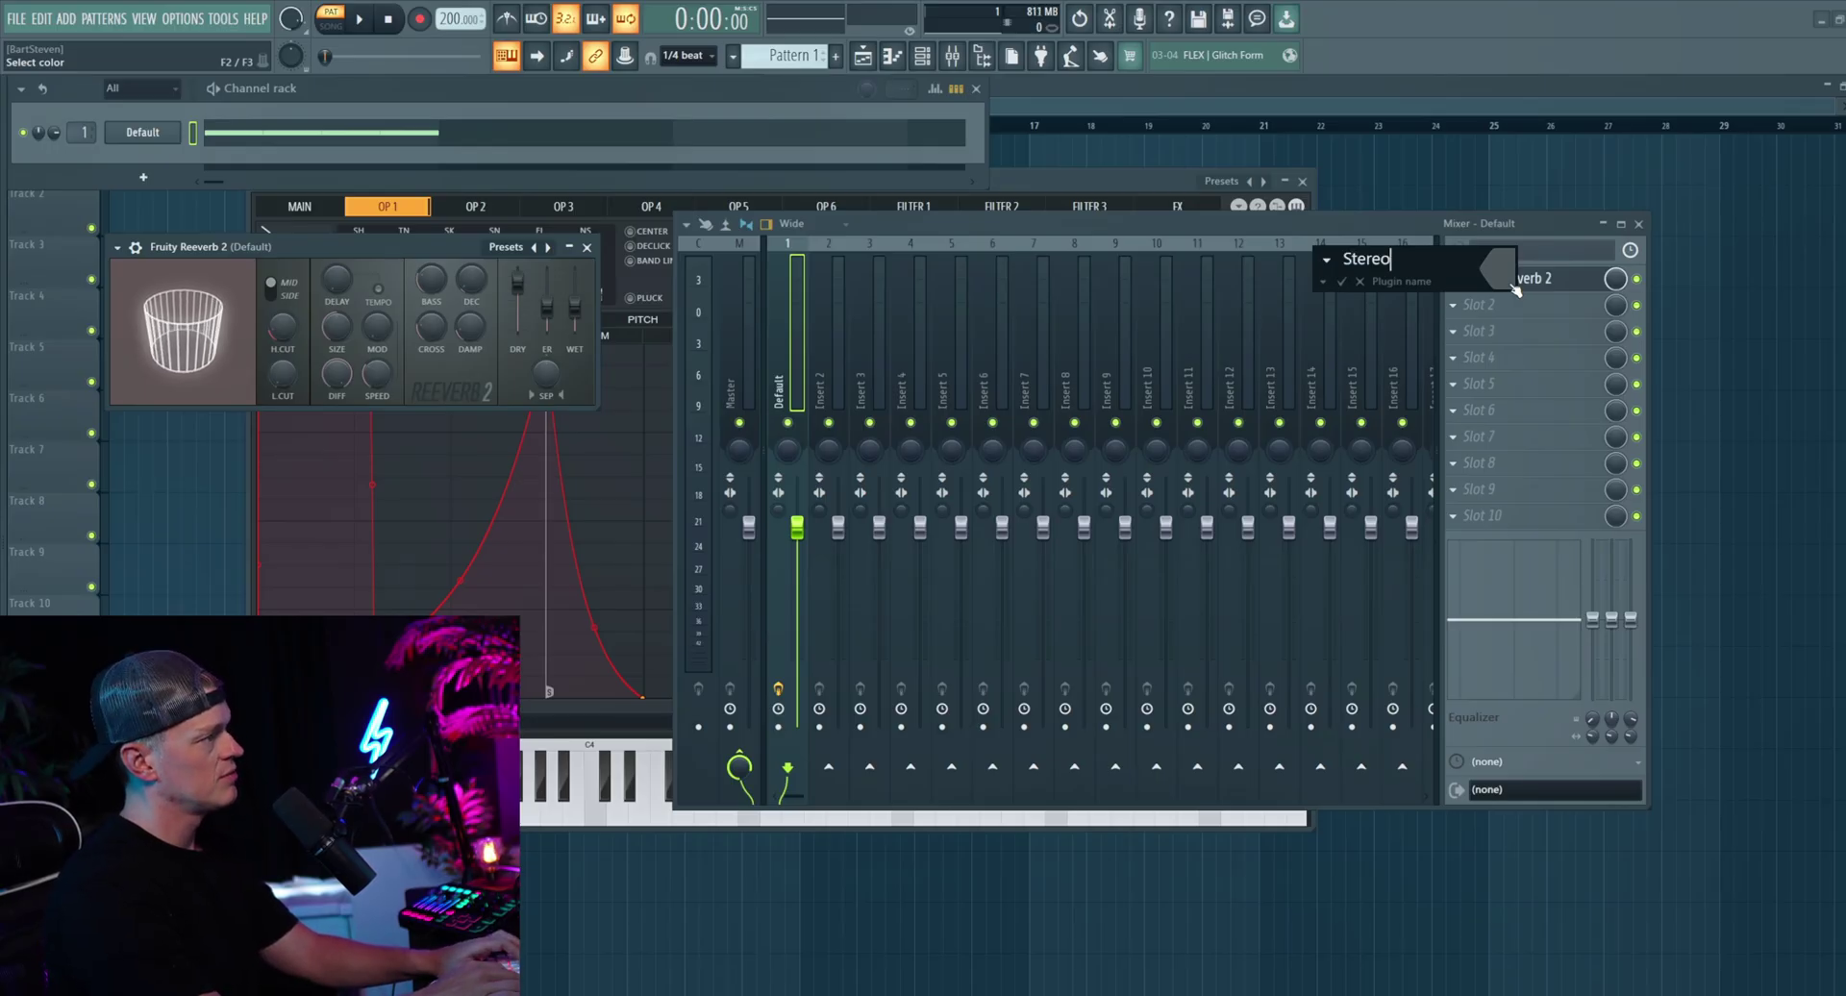
pyautogui.press('Return')
# Step: Close the synth window and place the reverb and mixer windows side by side
pyautogui.moveTo(428, 248); pyautogui.dragTo(563, 219)
pyautogui.moveTo(935, 227); pyautogui.dragTo(1057, 223)
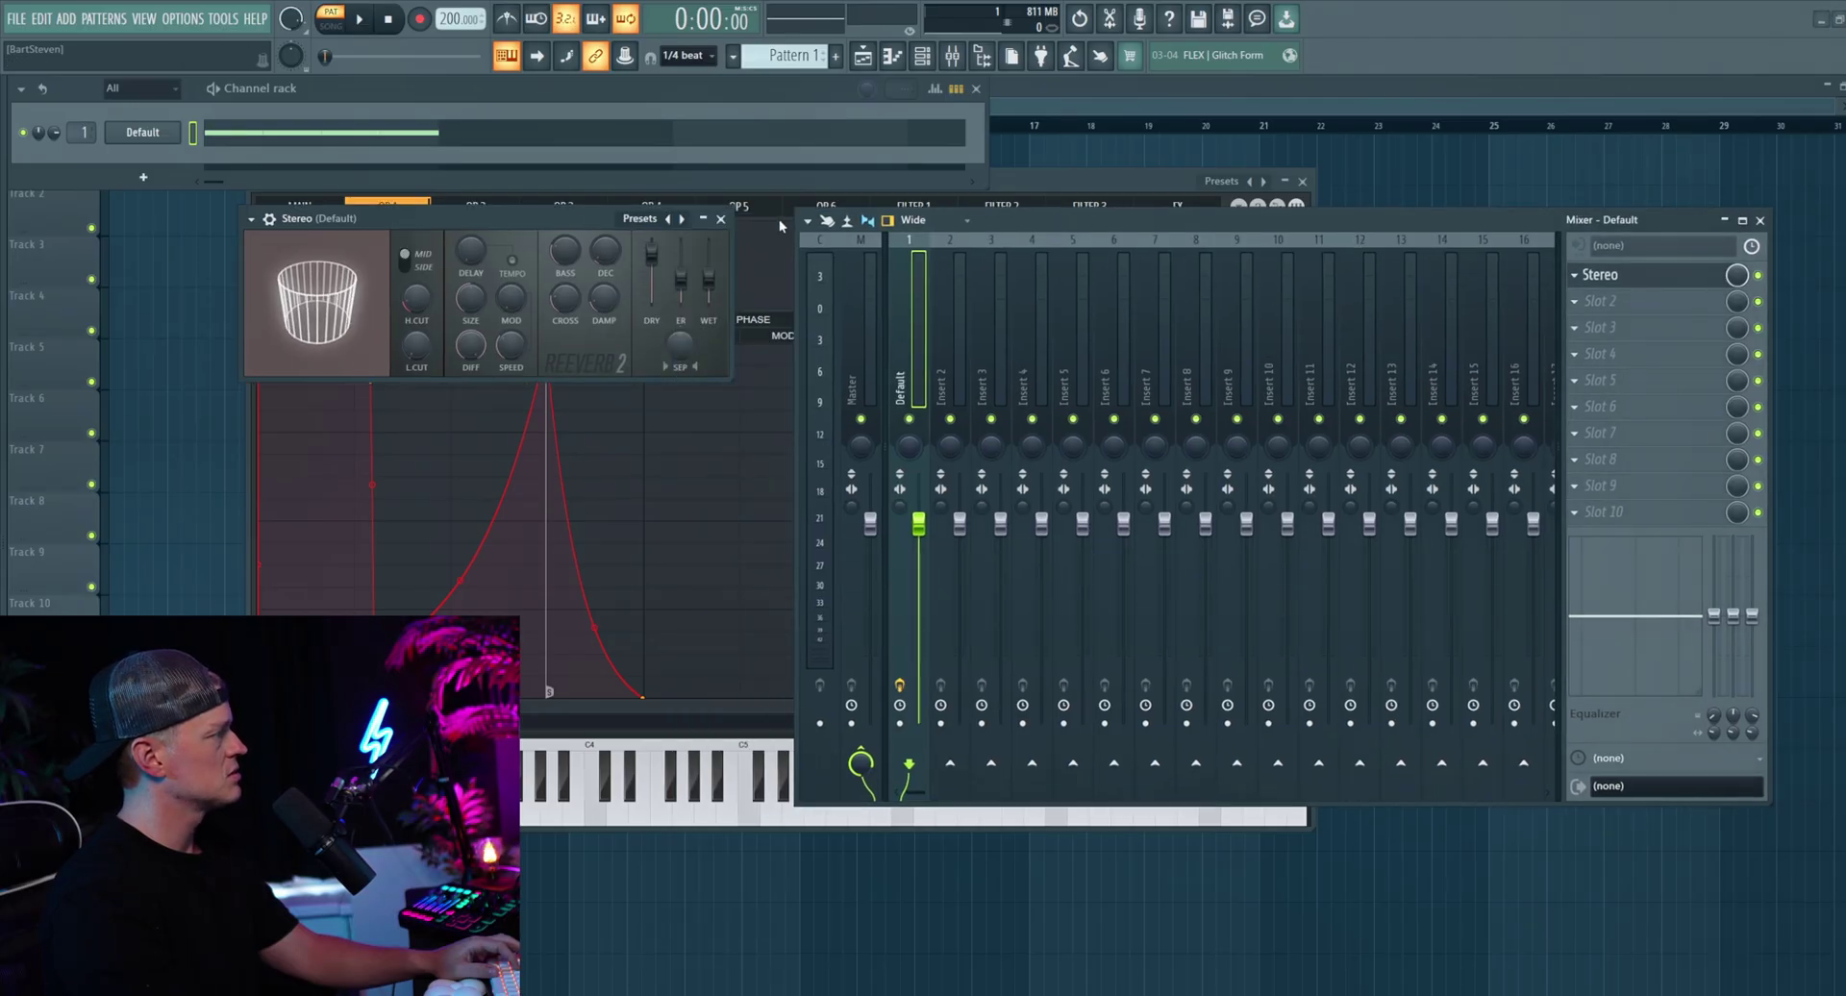
pyautogui.click(1301, 180)
pyautogui.moveTo(596, 219); pyautogui.dragTo(607, 257)
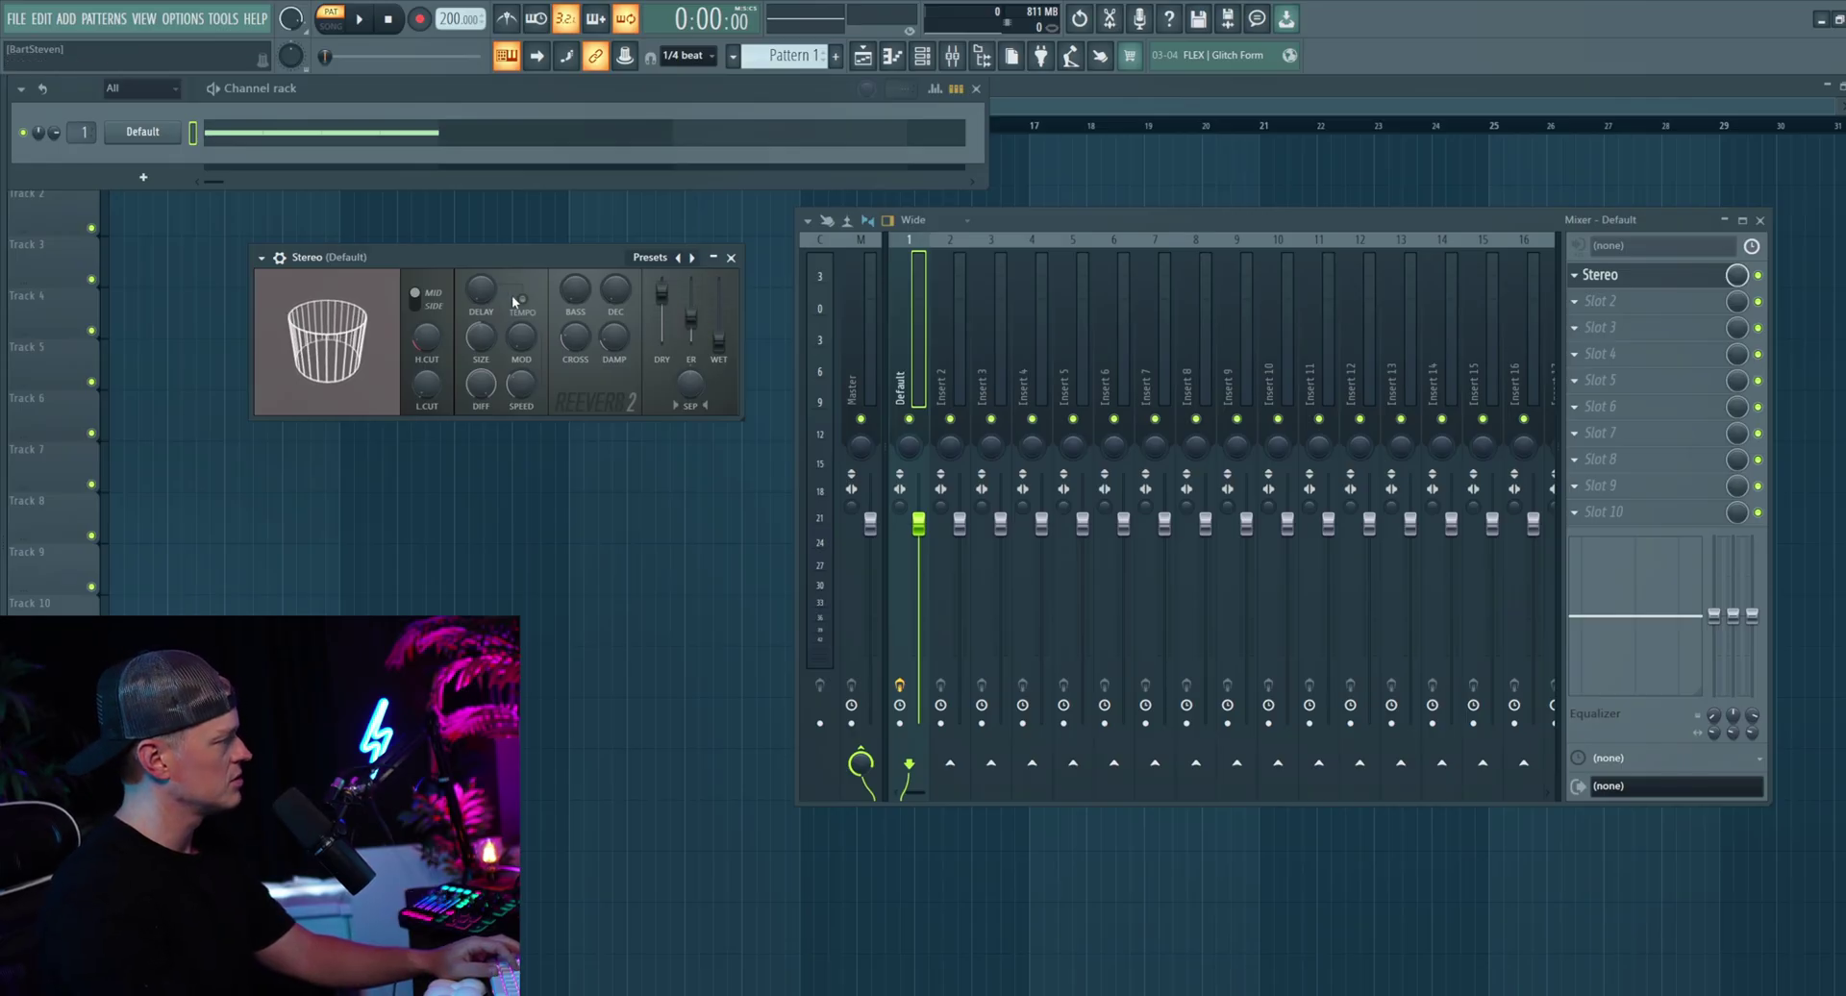
# Step: Adjust the Stereo reverb's early reflections level with its wet level at minimum while playing the pattern
pyautogui.press('space')
pyautogui.moveTo(691, 316)
pyautogui.mouseDown()
pyautogui.moveTo(699, 337)
pyautogui.moveTo(694, 281)
pyautogui.moveTo(694, 325)
pyautogui.mouseUp()
pyautogui.press('space')
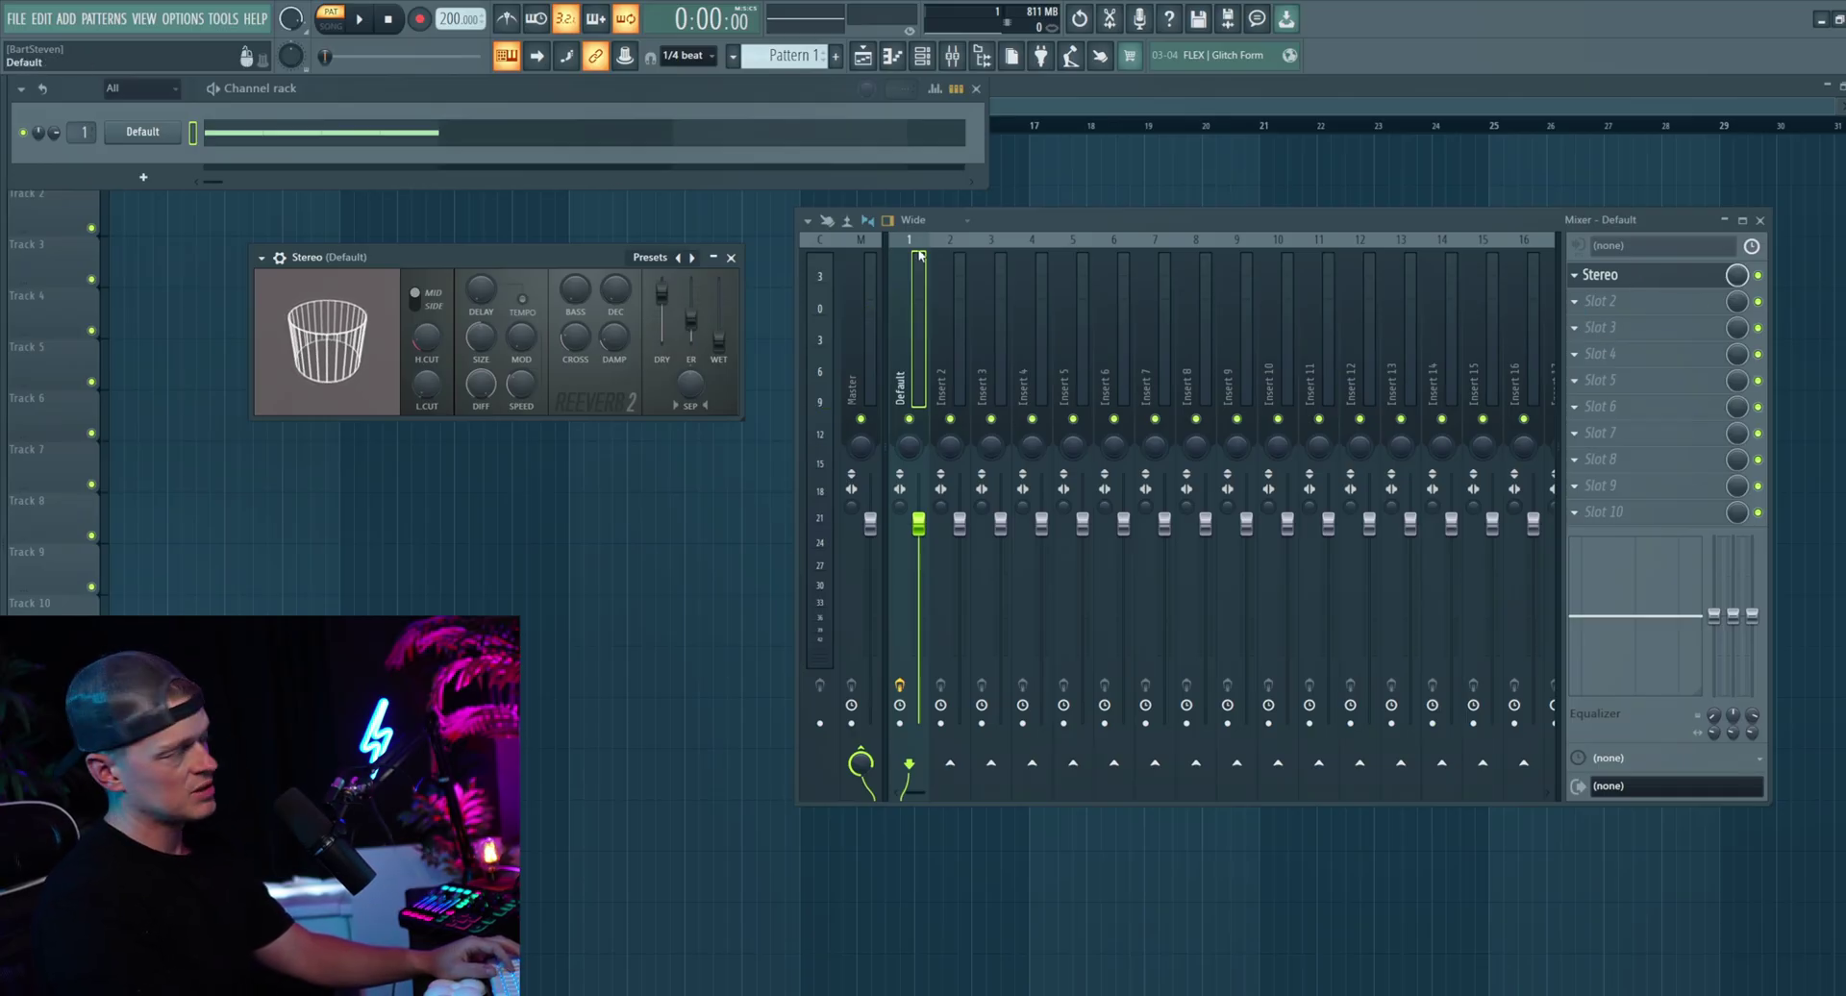
# Step: Open the Default channel's piano roll and move the mixer aside so the notes are unobstructed
pyautogui.click(299, 140)
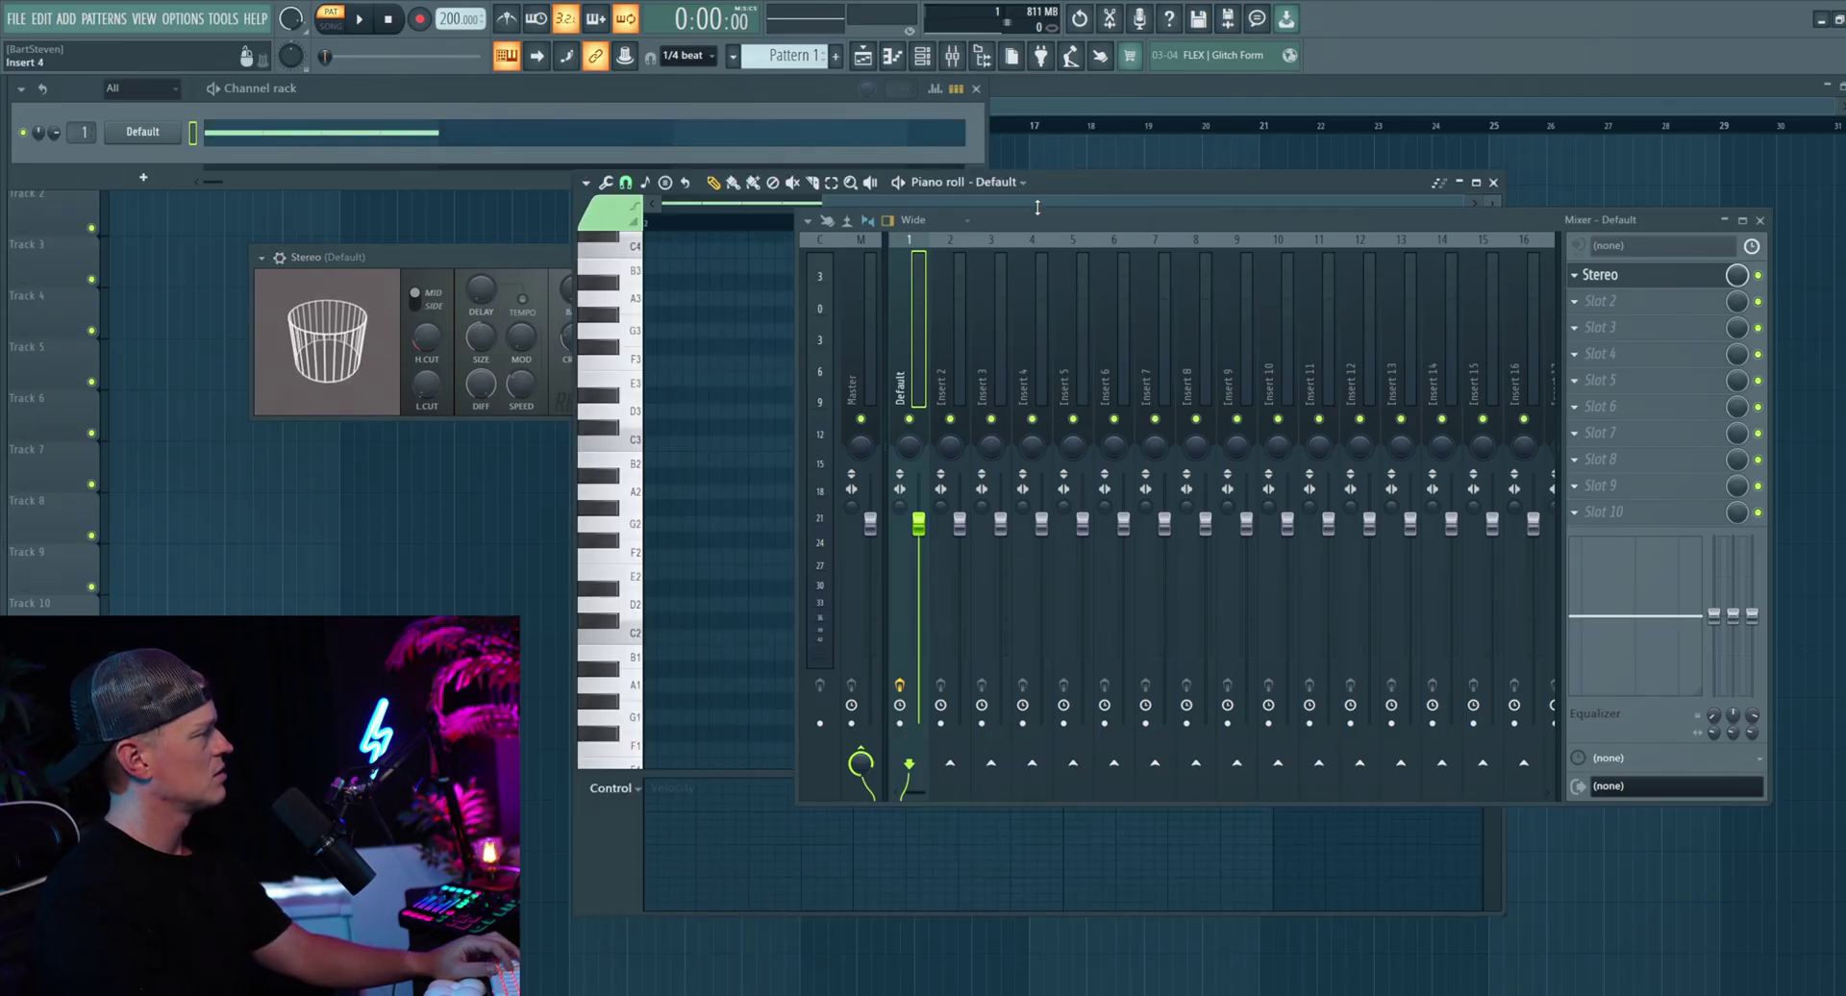
pyautogui.moveTo(1586, 229); pyautogui.dragTo(1331, 228)
pyautogui.moveTo(1607, 266); pyautogui.dragTo(1364, 269)
pyautogui.moveTo(1056, 221); pyautogui.dragTo(1547, 228)
pyautogui.moveTo(1078, 184); pyautogui.dragTo(829, 197)
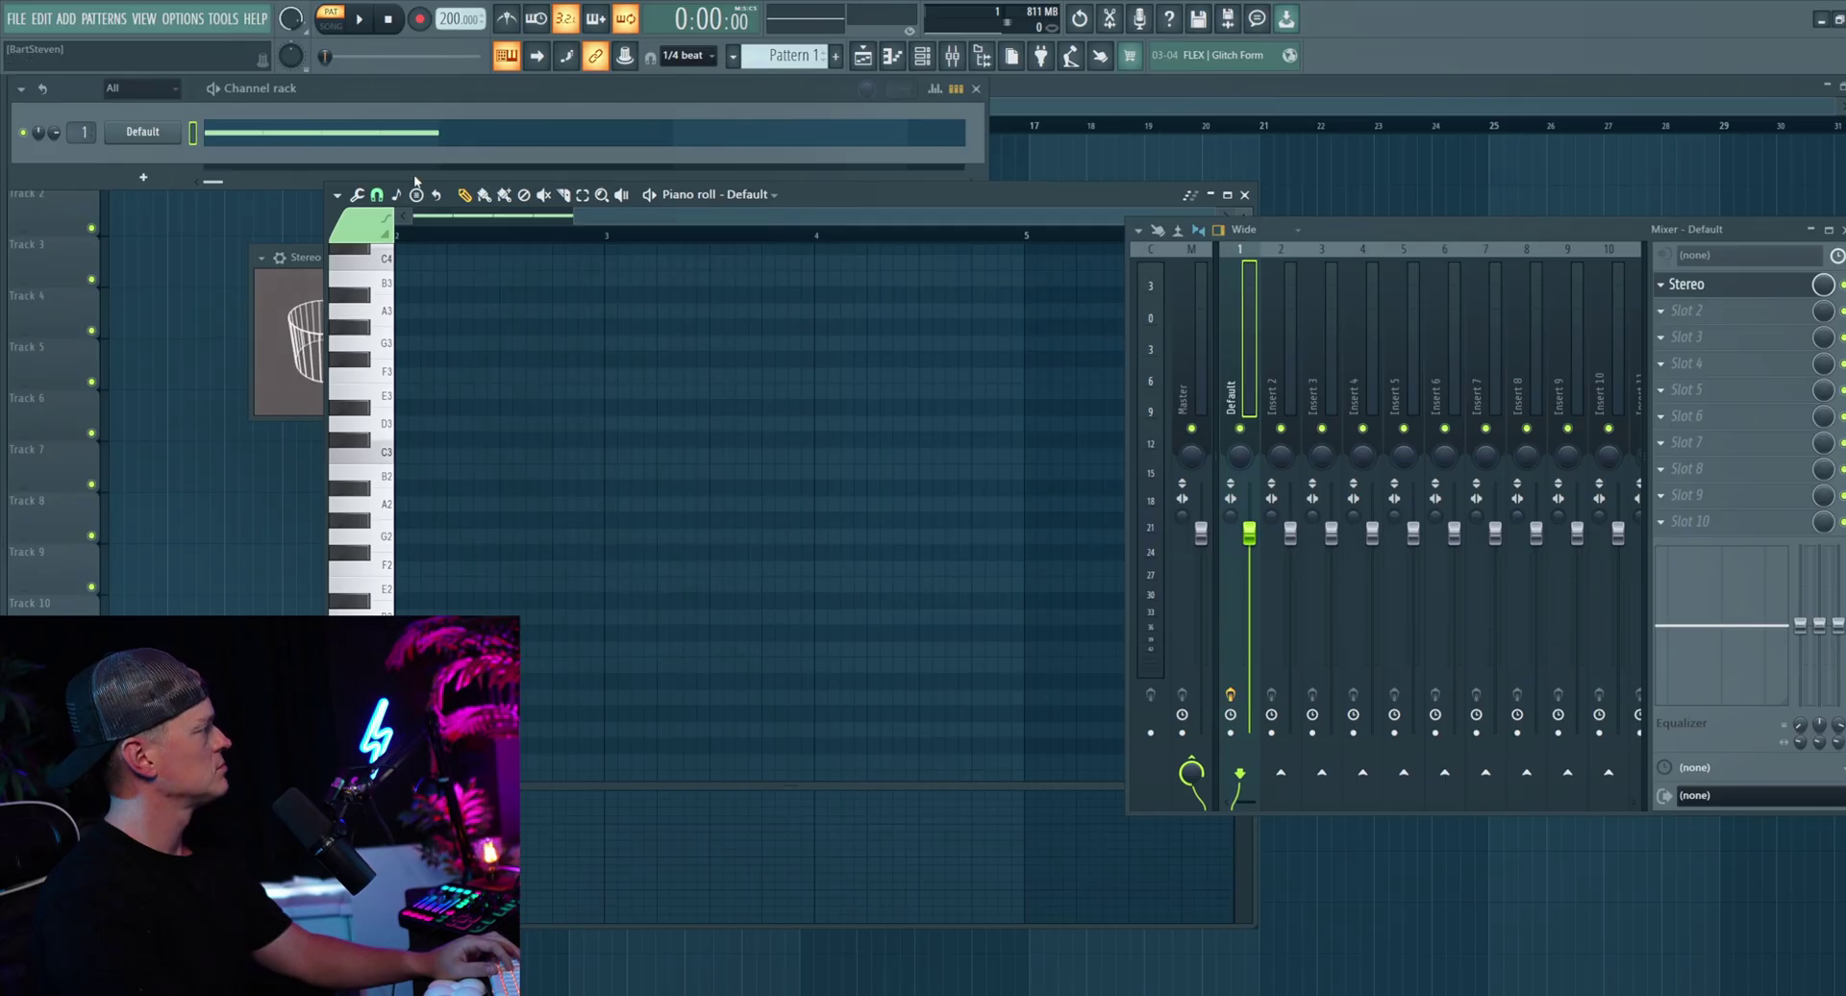
# Step: Select all F1 notes and duplicate them so they run up to bar 5, and start playback
pyautogui.click(429, 144)
pyautogui.hotkey('ctrl', 'a')
pyautogui.scroll(-2, 532, 449)
pyautogui.moveTo(507, 666)
pyautogui.mouseDown()
pyautogui.moveTo(828, 641)
pyautogui.moveTo(717, 671)
pyautogui.moveTo(681, 648)
pyautogui.moveTo(754, 666)
pyautogui.mouseUp()
pyautogui.hotkey('ctrl', 'a')
pyautogui.press('space')
pyautogui.hotkey('ctrl', 'd')
# Step: Break several F1 notes in the first two bars into shorter ones, ending bar 2 with a fast run, while playing the pattern
pyautogui.scroll(2, 536, 589)
pyautogui.moveTo(535, 589)
pyautogui.mouseDown()
pyautogui.moveTo(578, 508)
pyautogui.moveTo(534, 586)
pyautogui.mouseUp()
pyautogui.click(553, 587)
pyautogui.scroll(2, 552, 584)
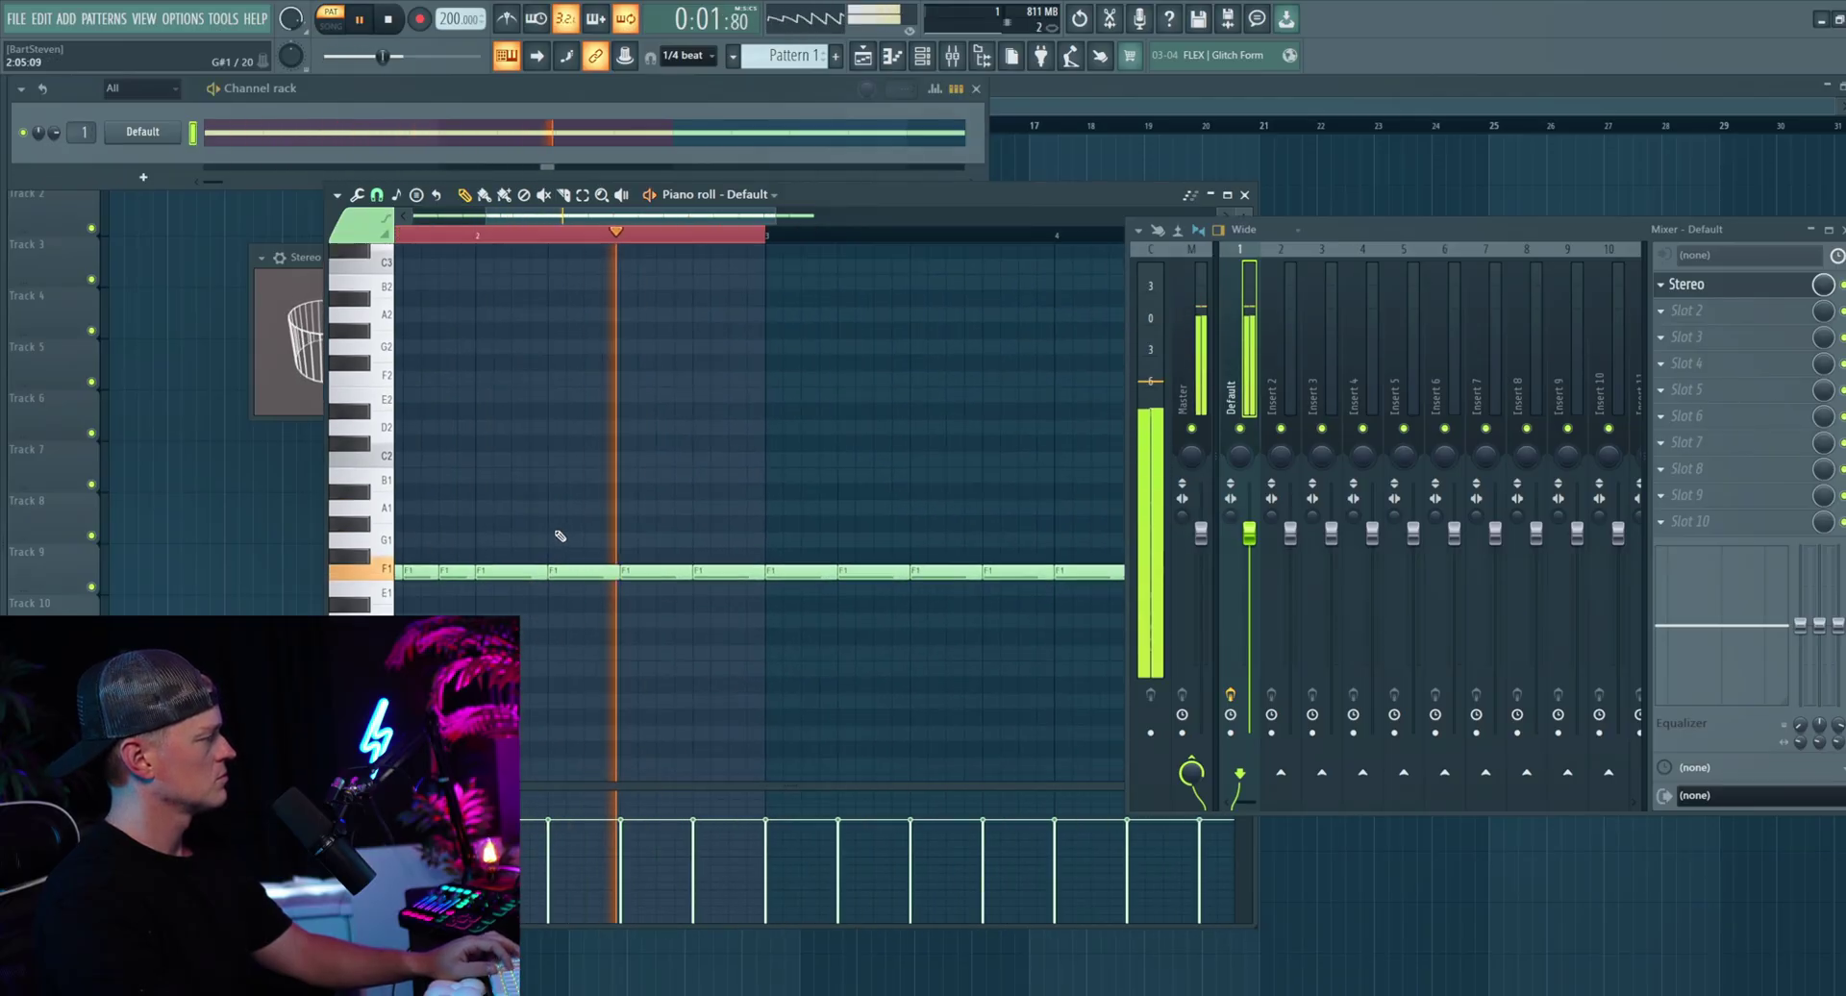
pyautogui.moveTo(742, 574); pyautogui.dragTo(524, 572)
pyautogui.click(652, 573)
pyautogui.click(691, 574)
pyautogui.click(721, 577)
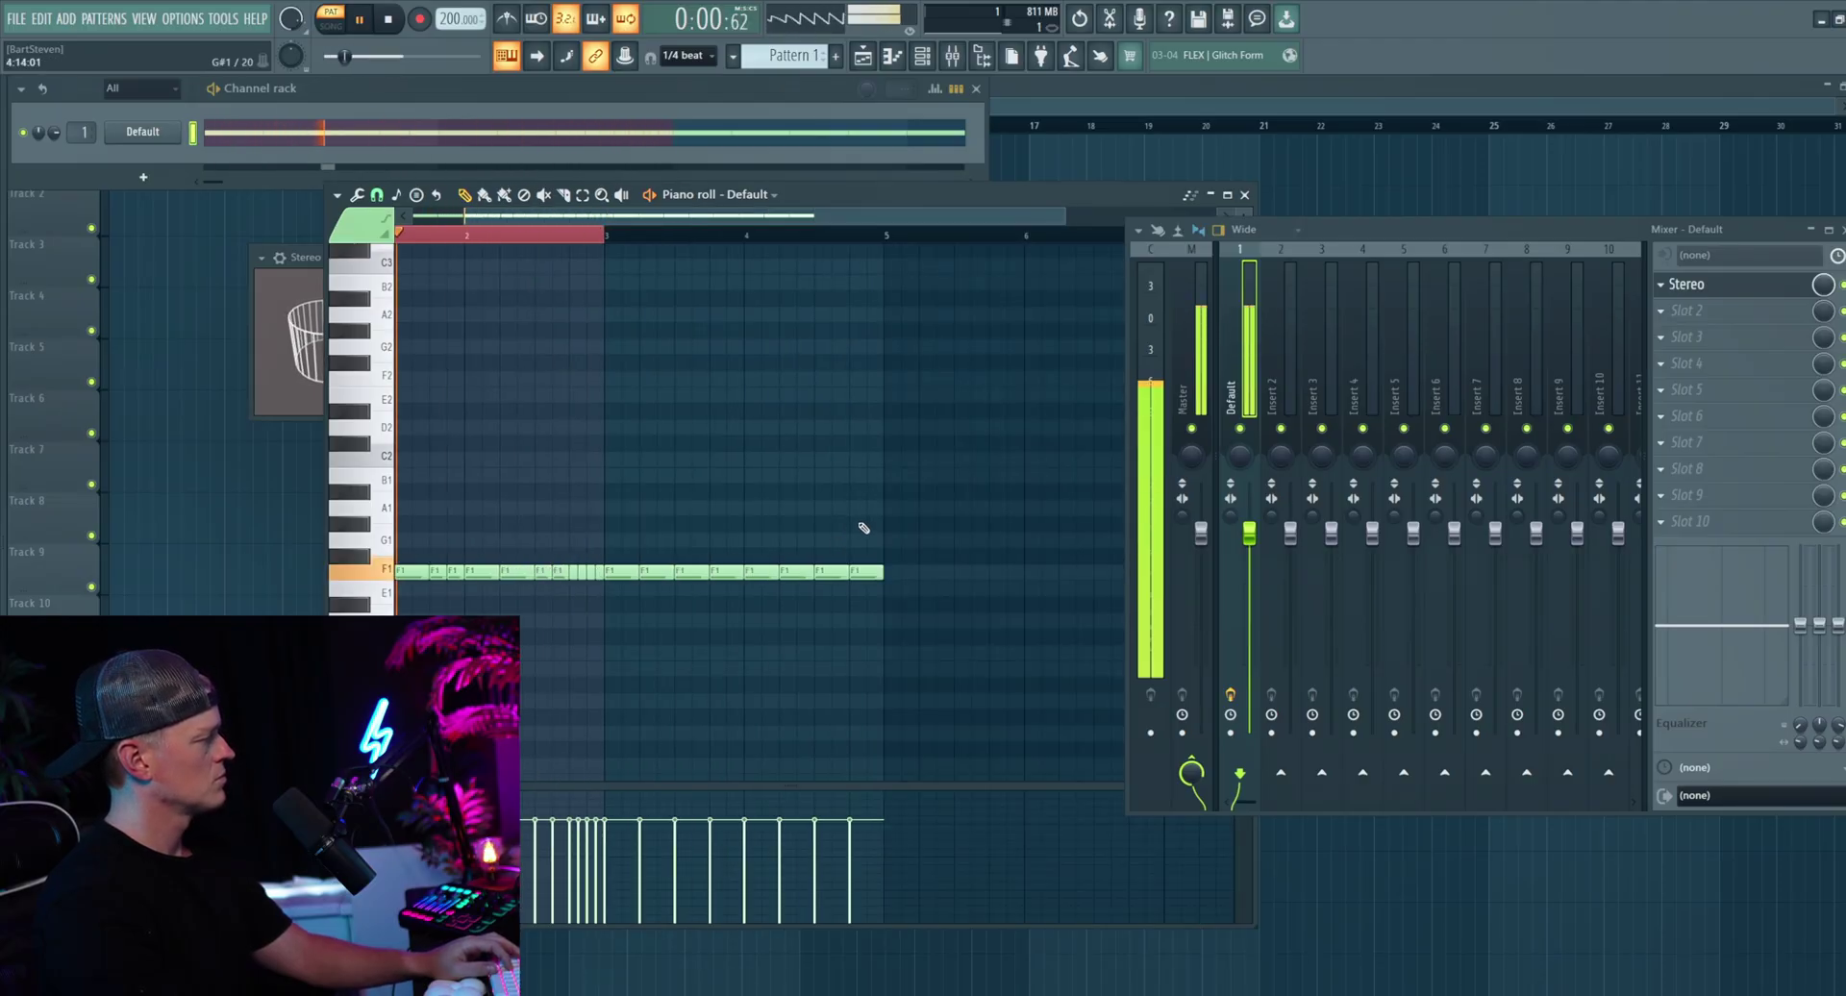
pyautogui.press('space')
# Step: Examine the Default channel's detailed settings, including polyphony and group cut, while playing the pattern
pyautogui.click(144, 132)
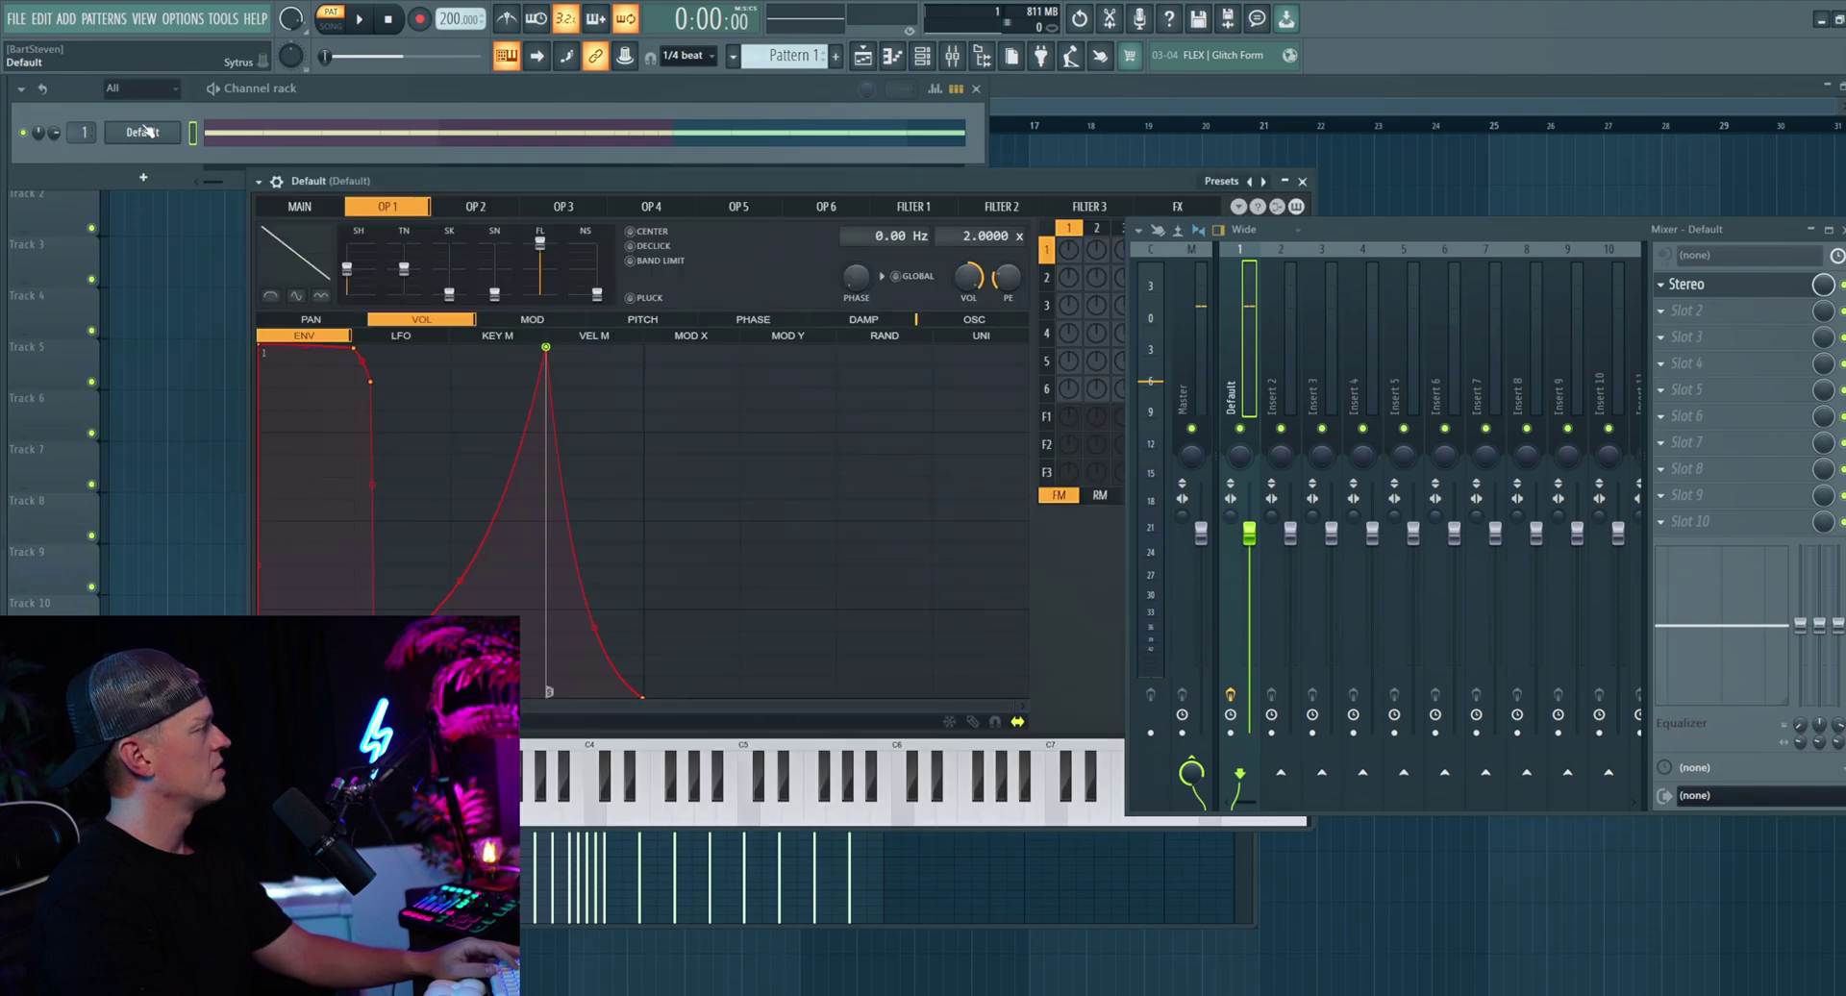
pyautogui.click(276, 181)
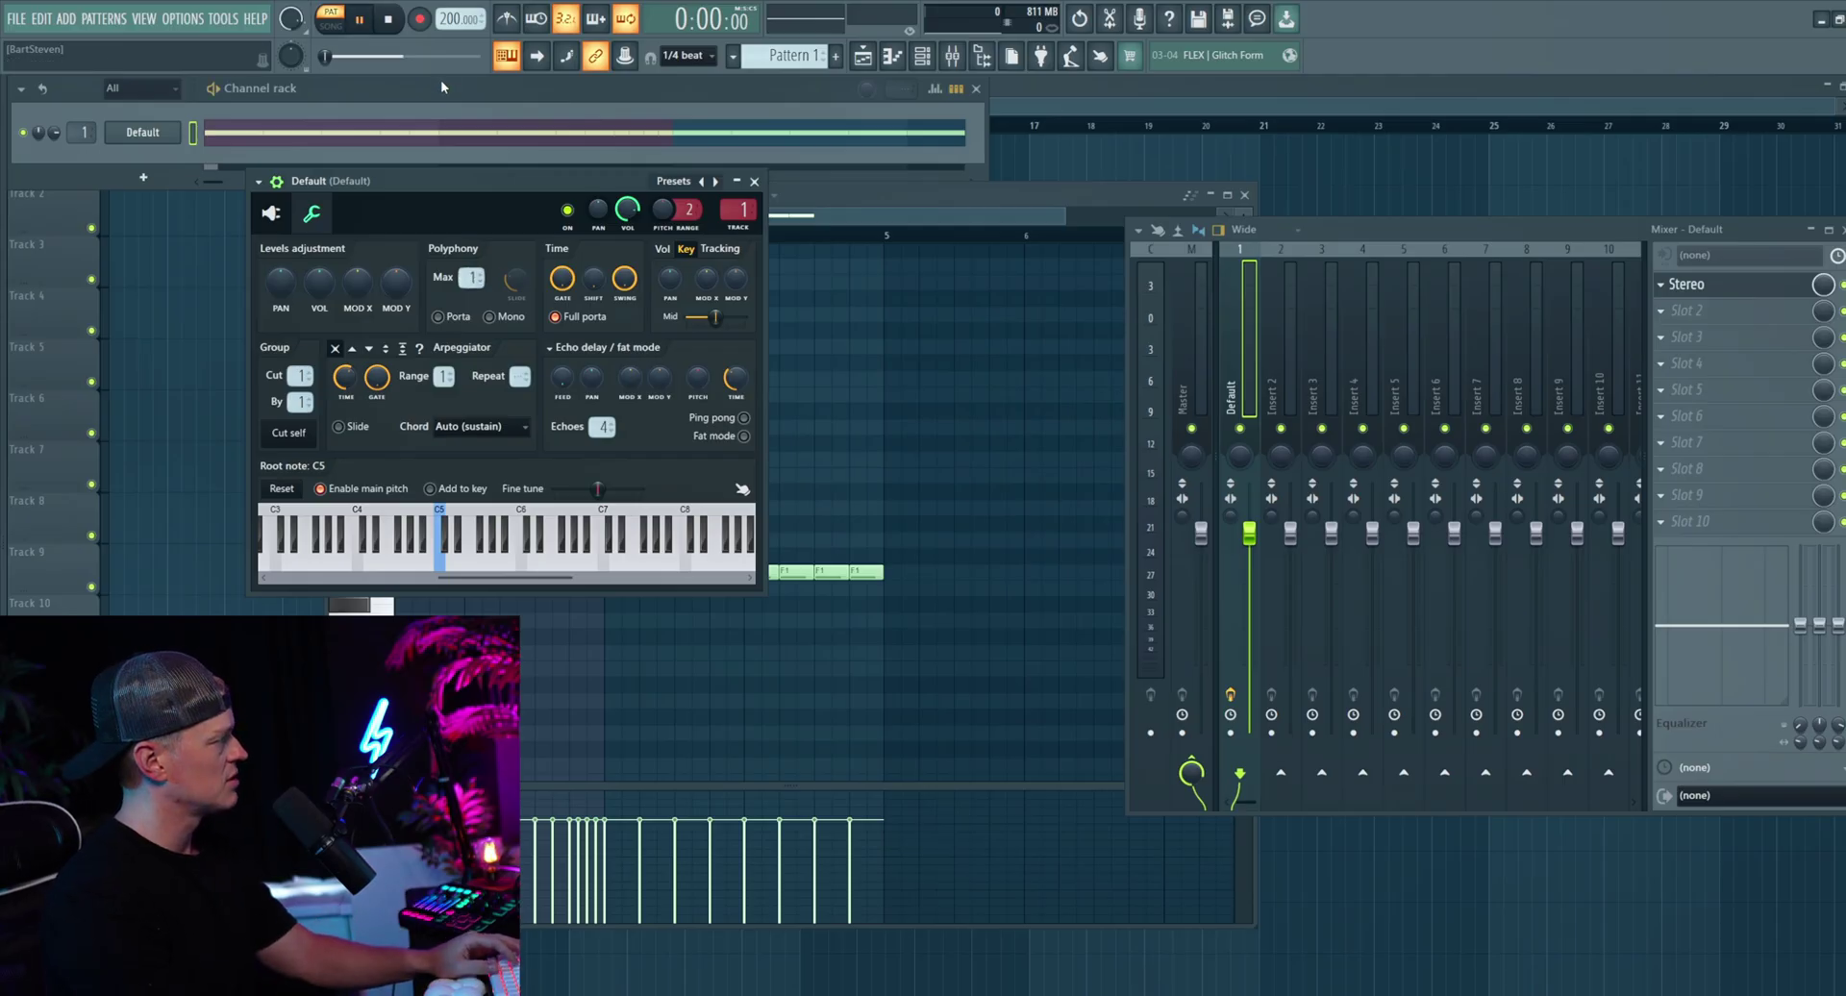
pyautogui.press('space')
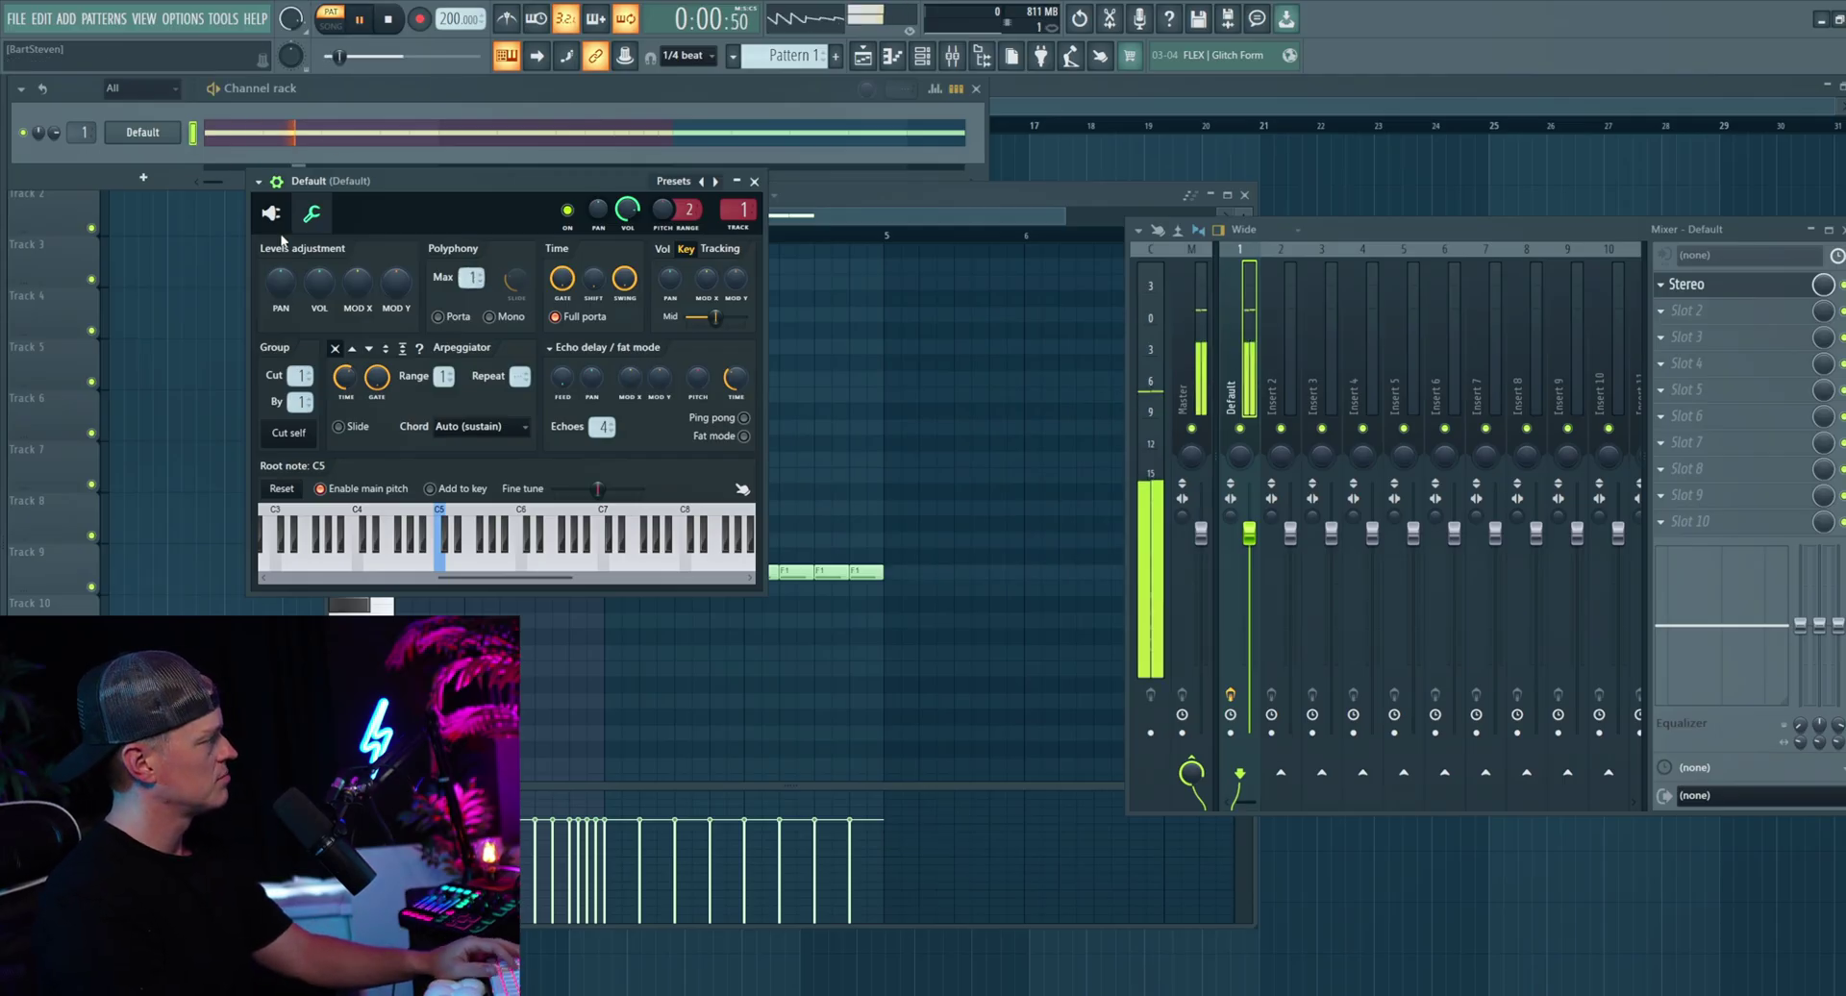
pyautogui.click(756, 182)
pyautogui.press('space')
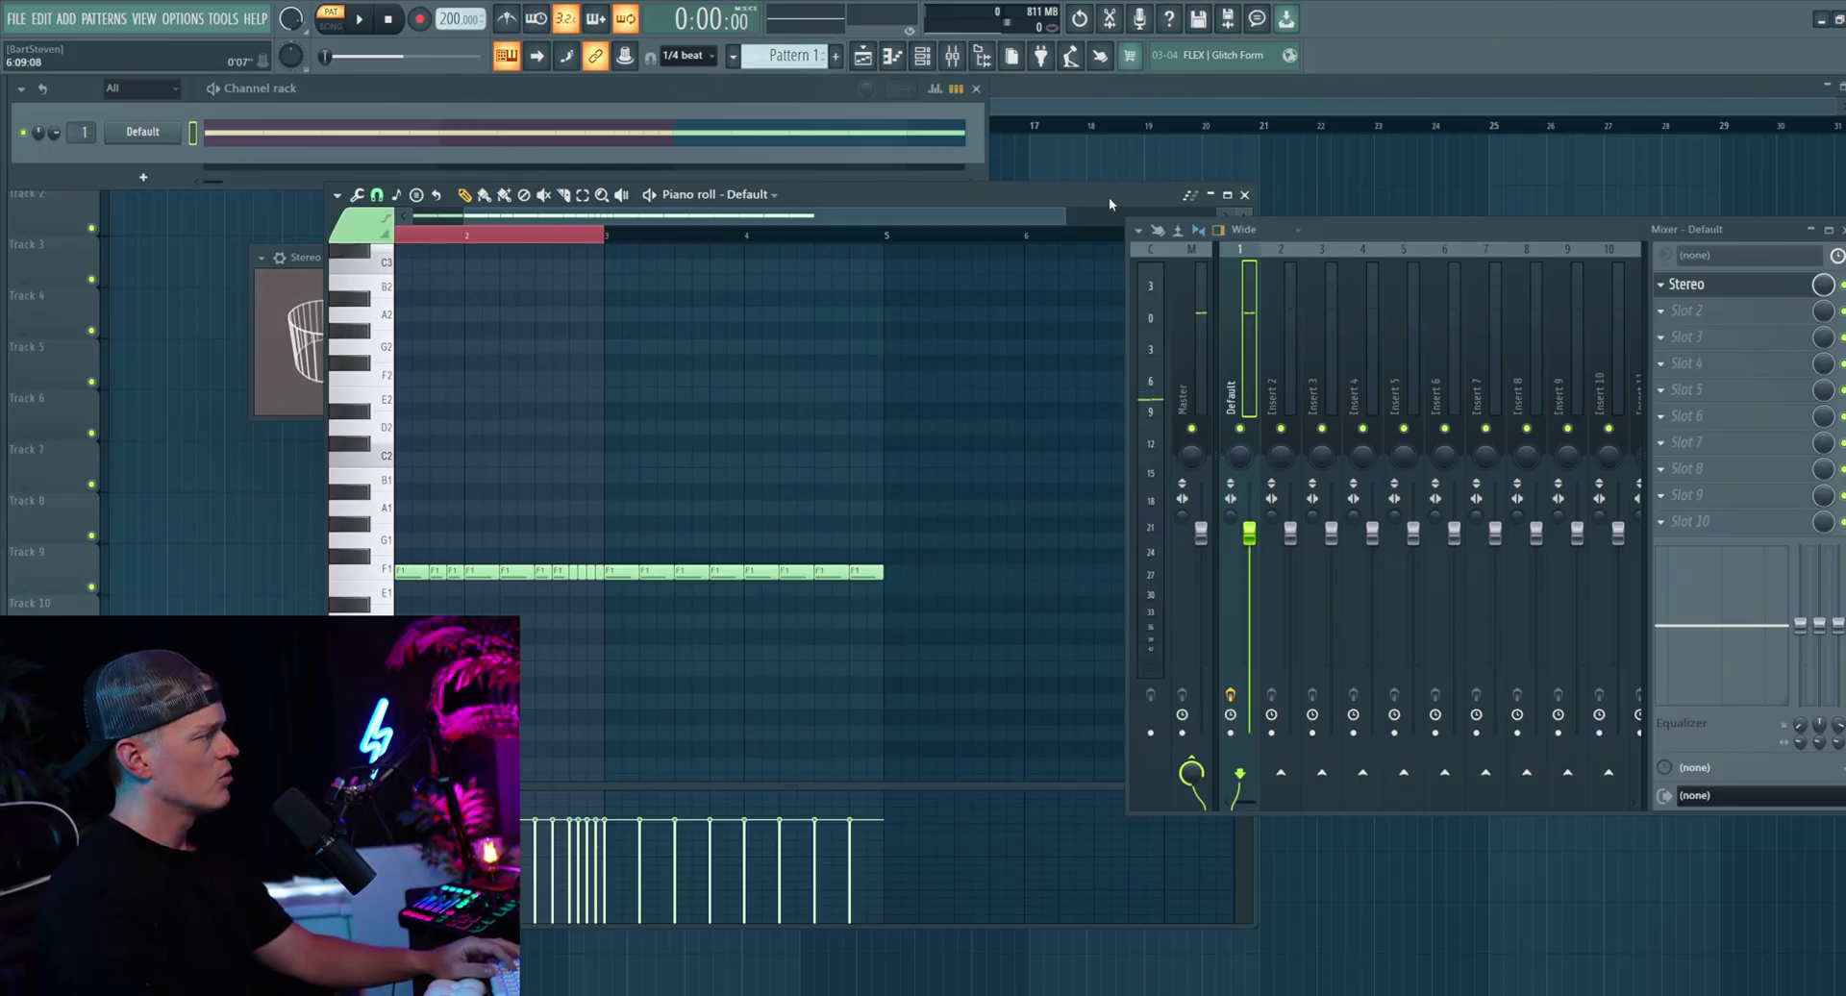
# Step: Close the piano roll and load Fruity Parametric EQ 2 into the Default mixer track's second effect slot
pyautogui.click(1245, 194)
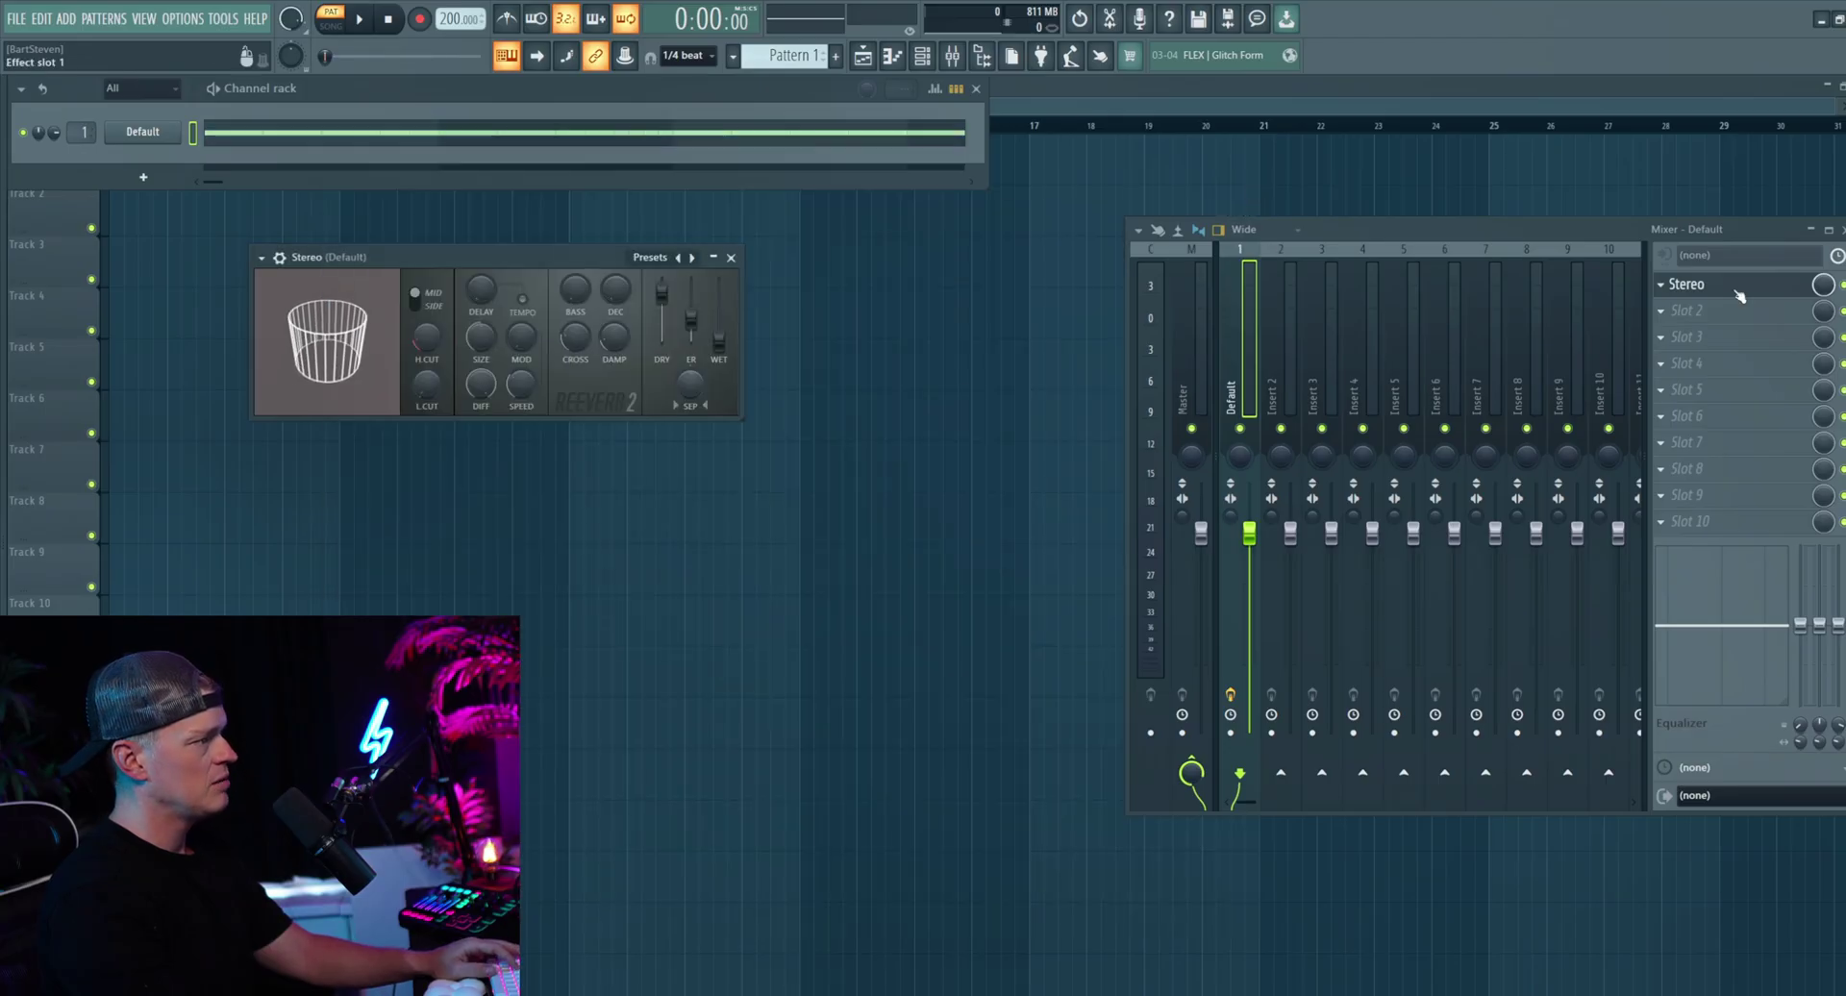
pyautogui.click(1676, 325)
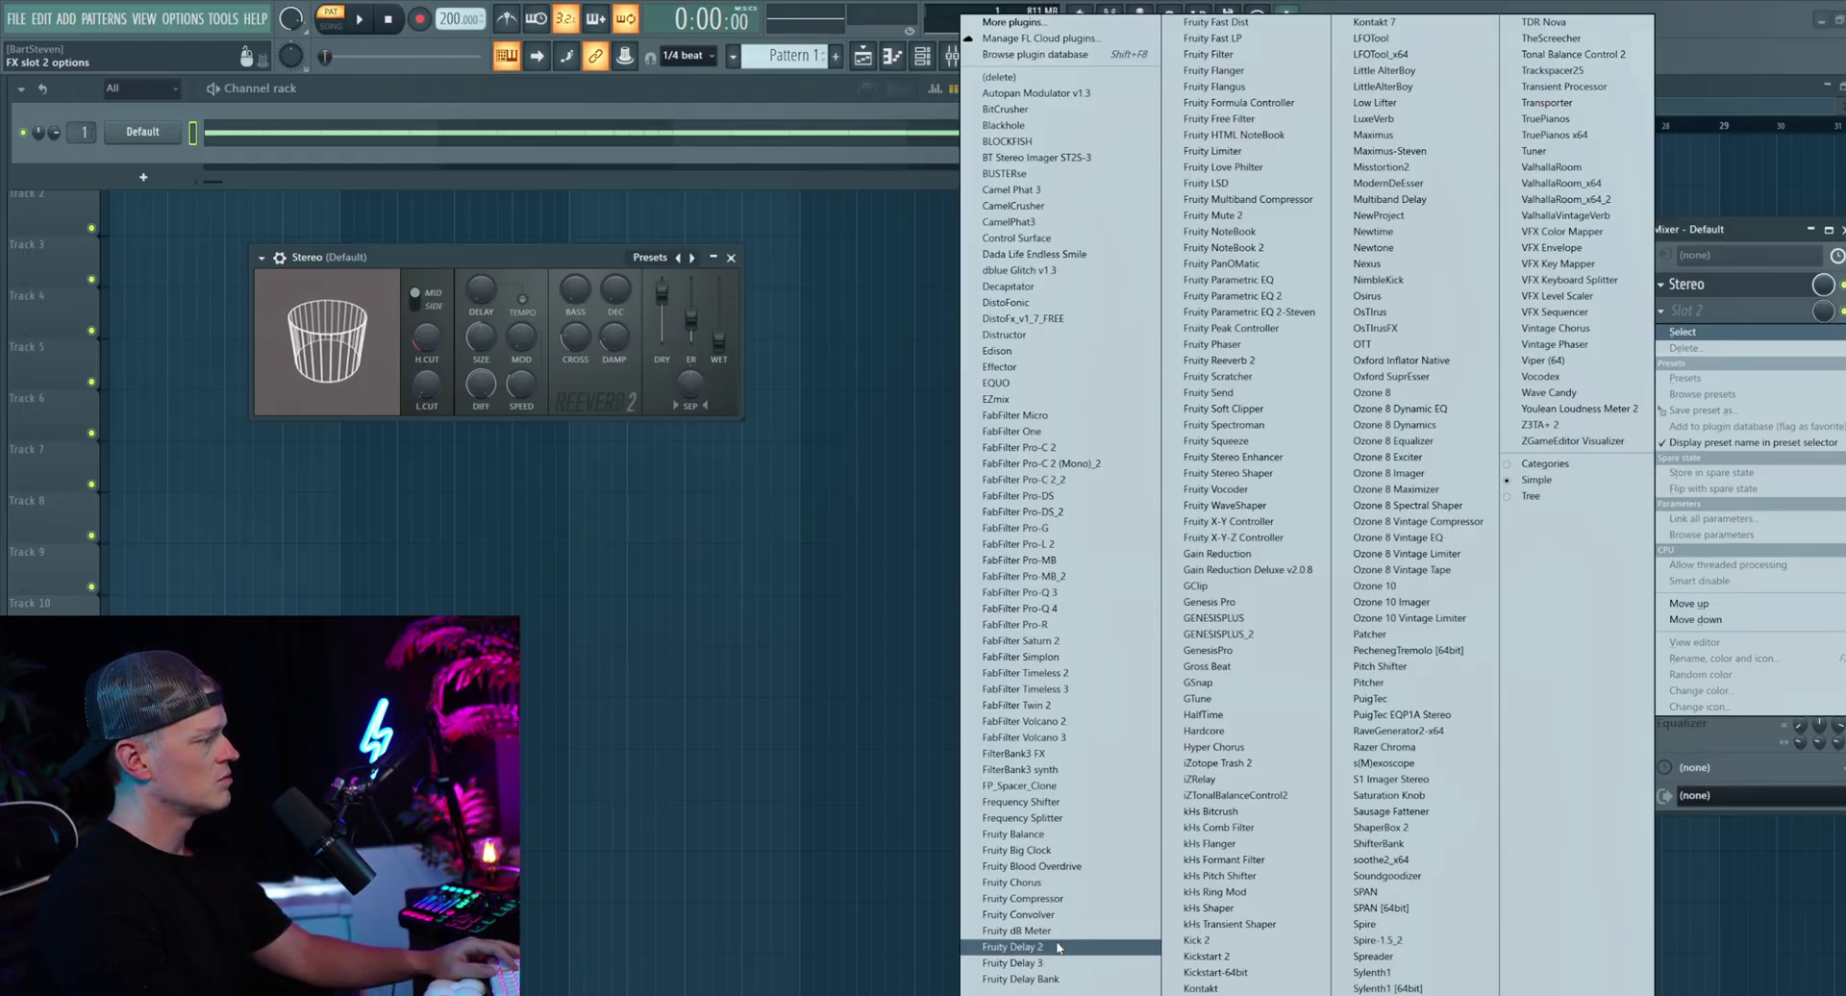
pyautogui.click(1274, 299)
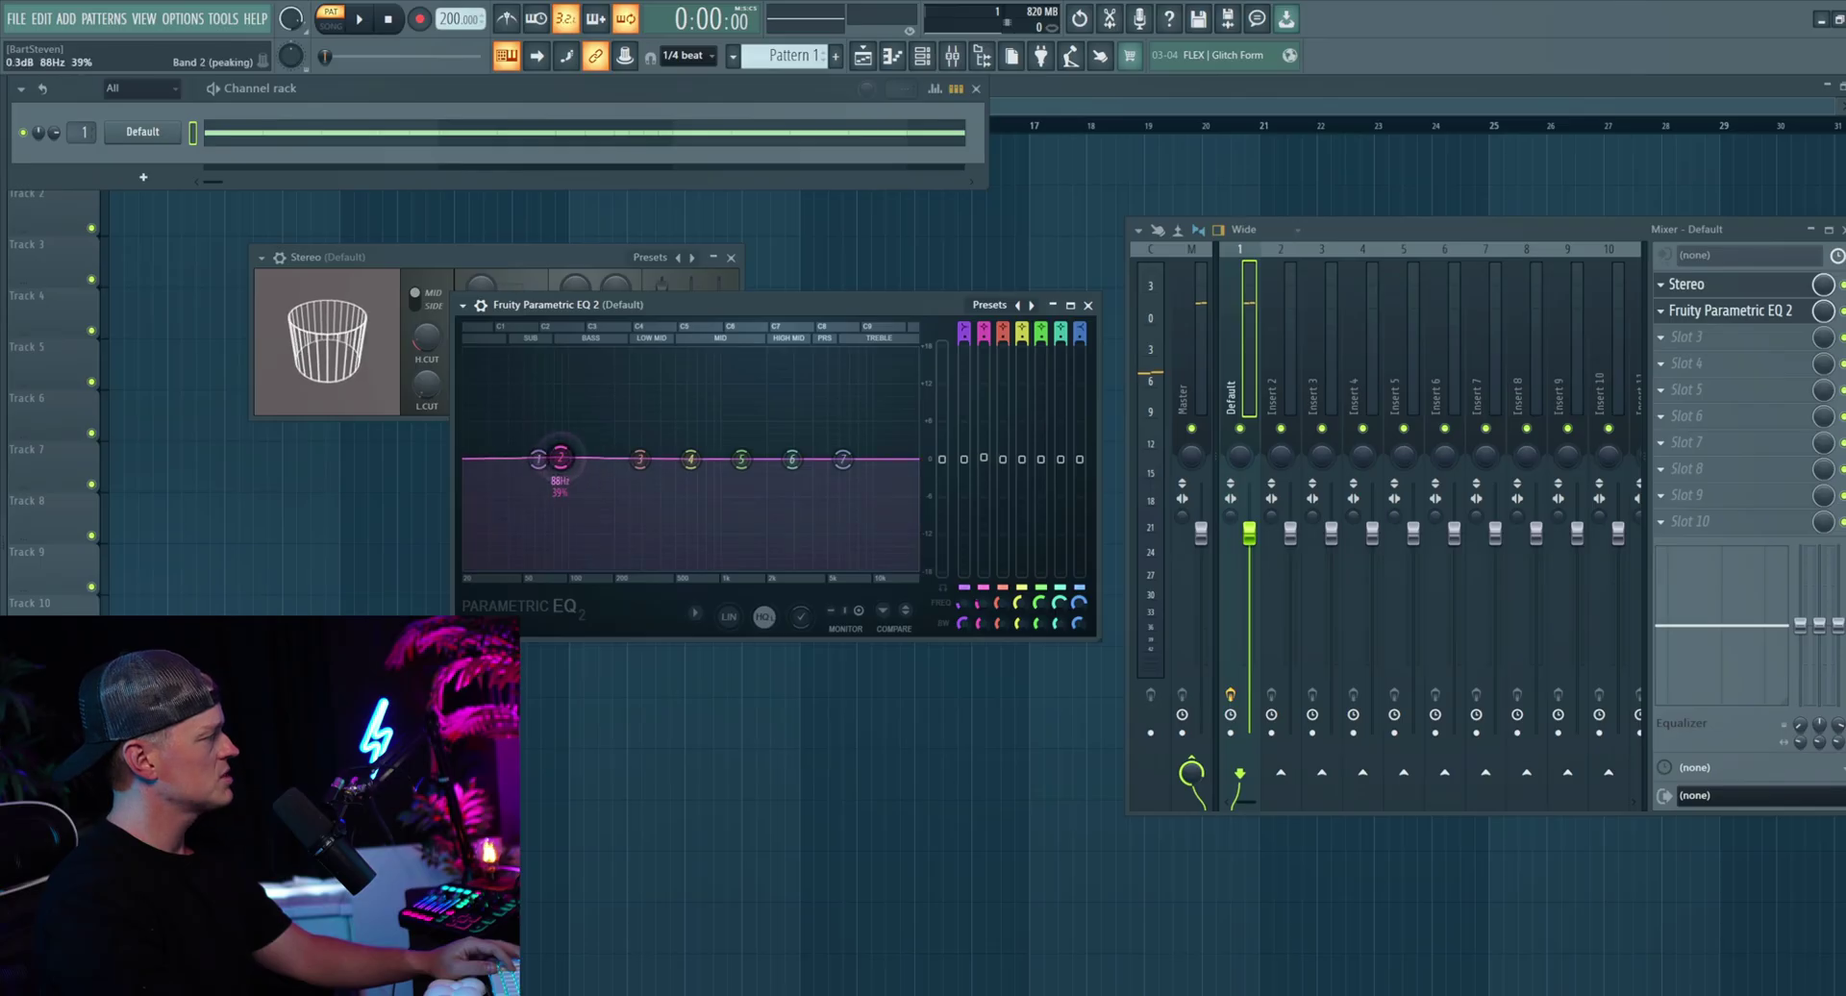
# Step: Move EQ band 2 to about 118 Hz and return its level to 0 dB
pyautogui.moveTo(538, 458); pyautogui.dragTo(583, 466)
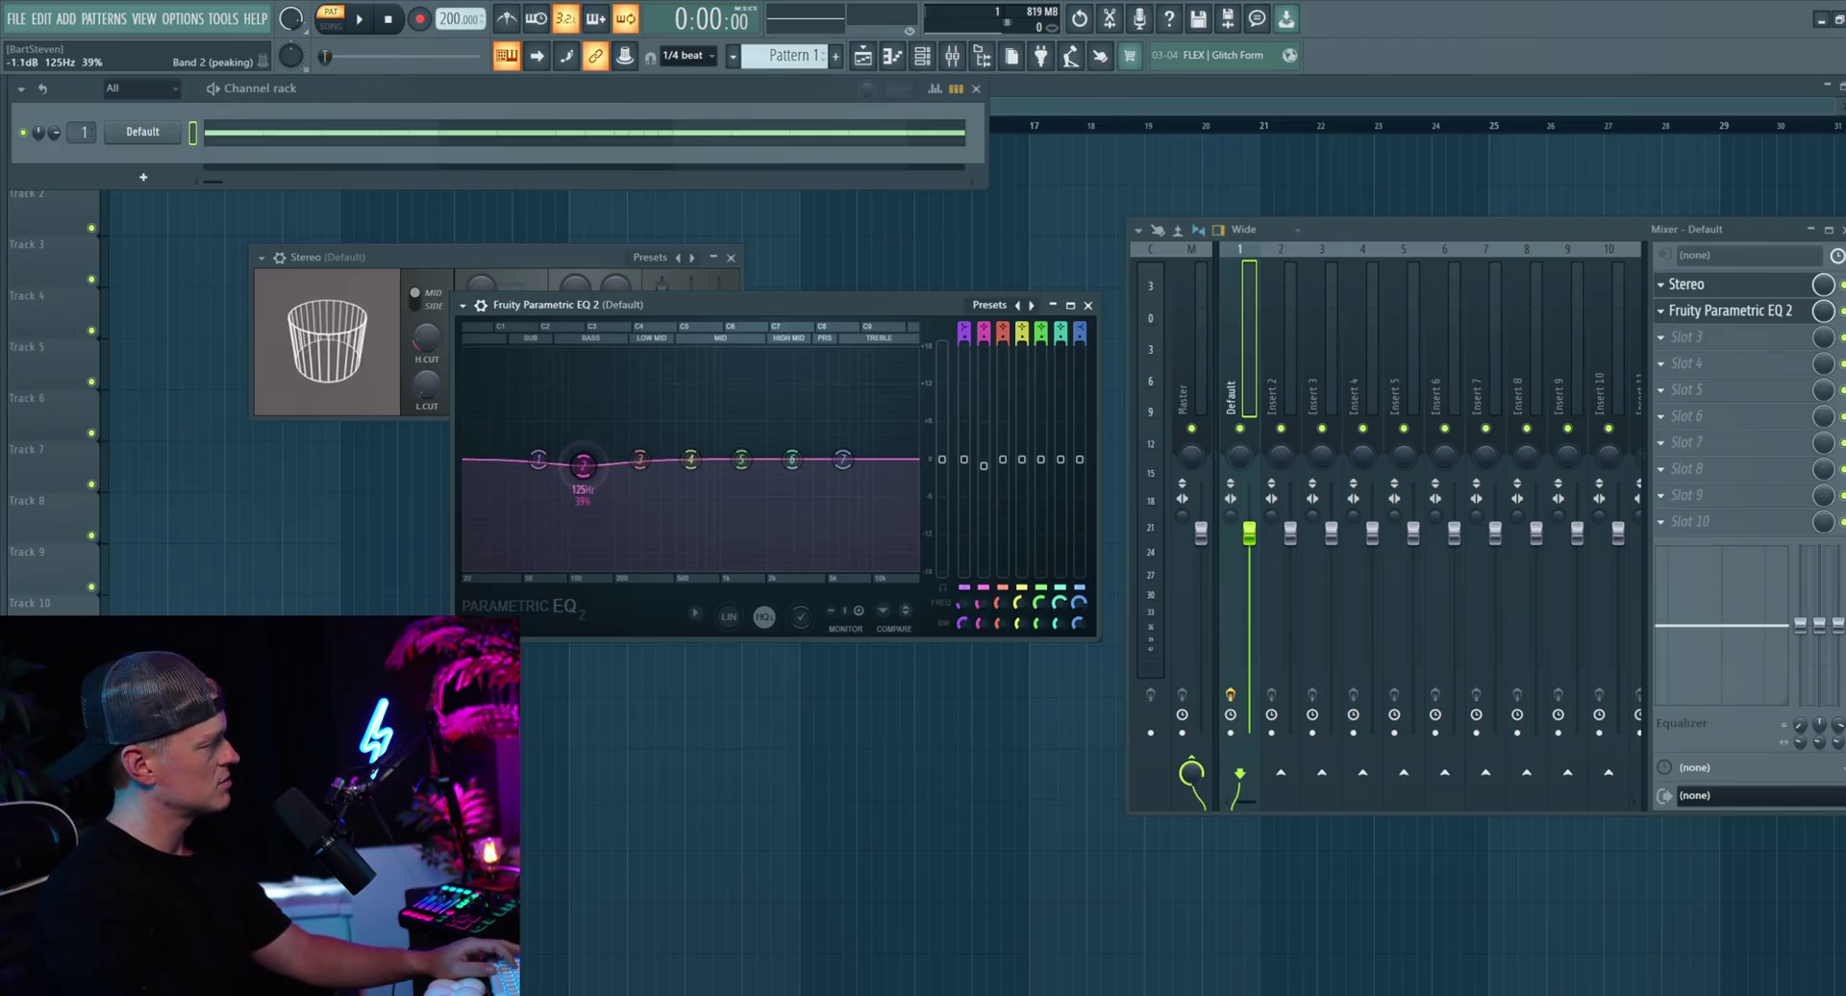
pyautogui.moveTo(582, 467)
pyautogui.mouseDown()
pyautogui.moveTo(577, 362)
pyautogui.moveTo(544, 547)
pyautogui.moveTo(590, 404)
pyautogui.moveTo(531, 482)
pyautogui.moveTo(577, 351)
pyautogui.moveTo(604, 478)
pyautogui.mouseUp()
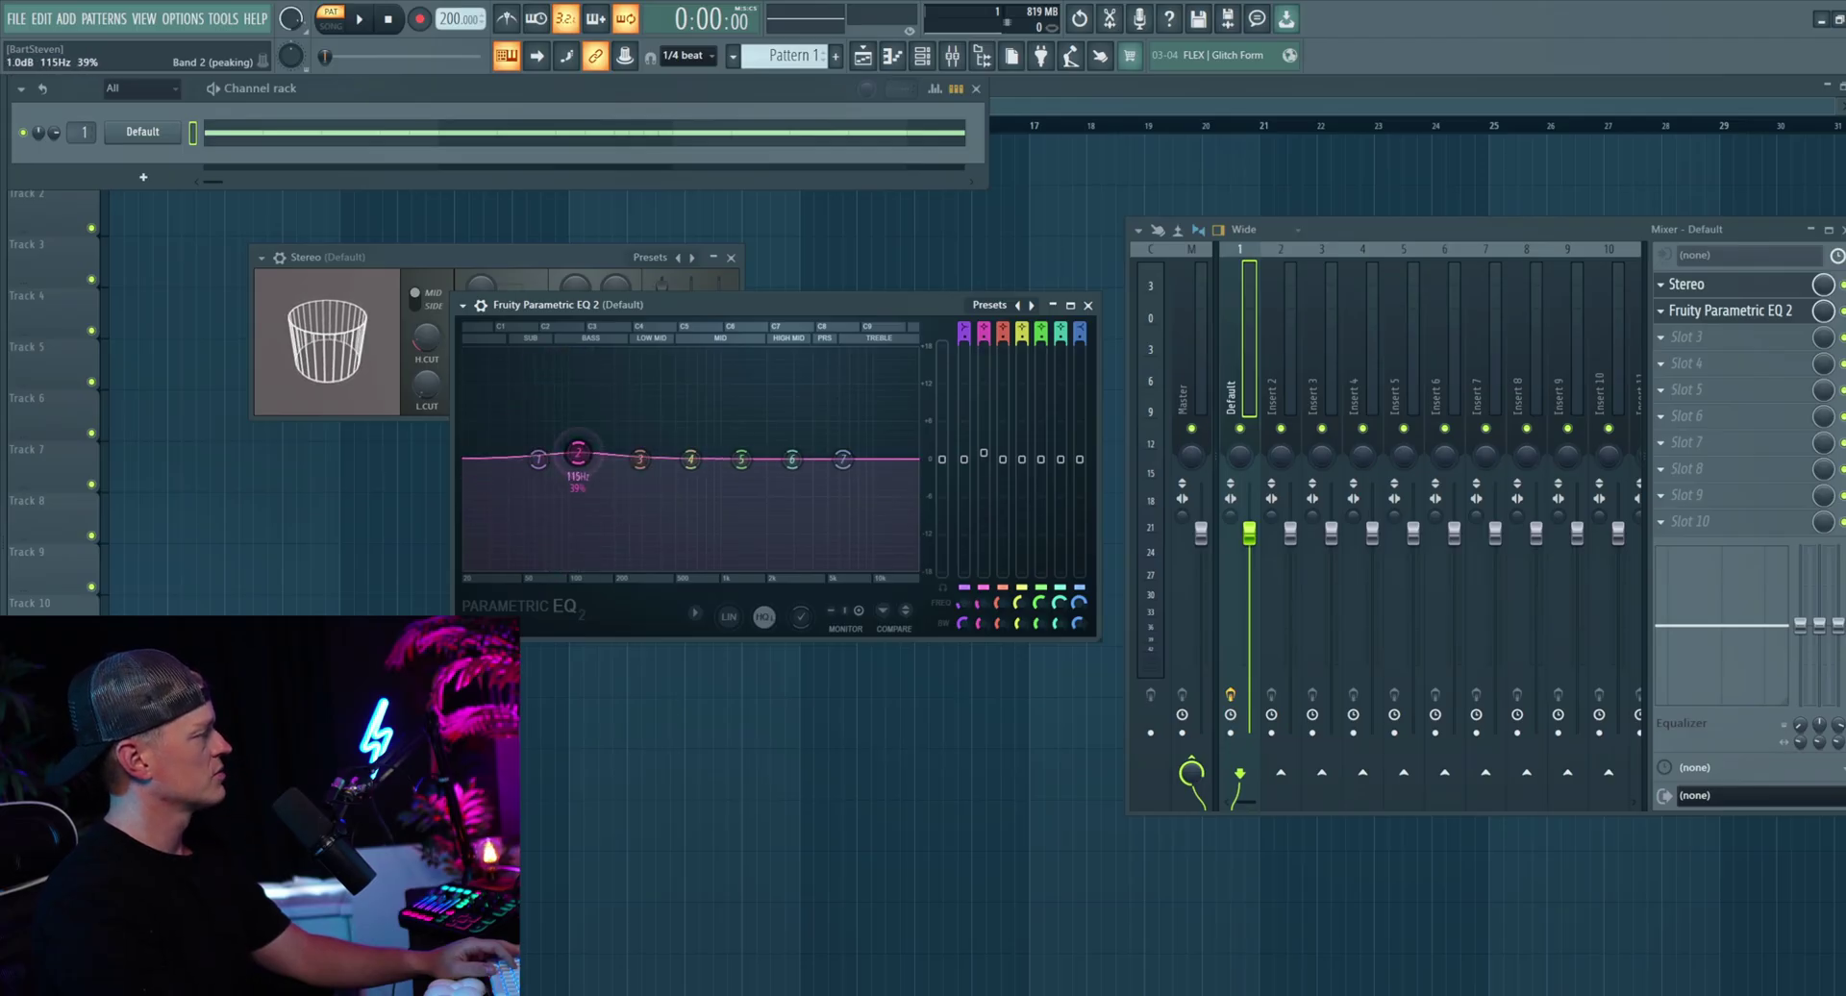
pyautogui.rightClick(577, 457)
pyautogui.click(605, 480)
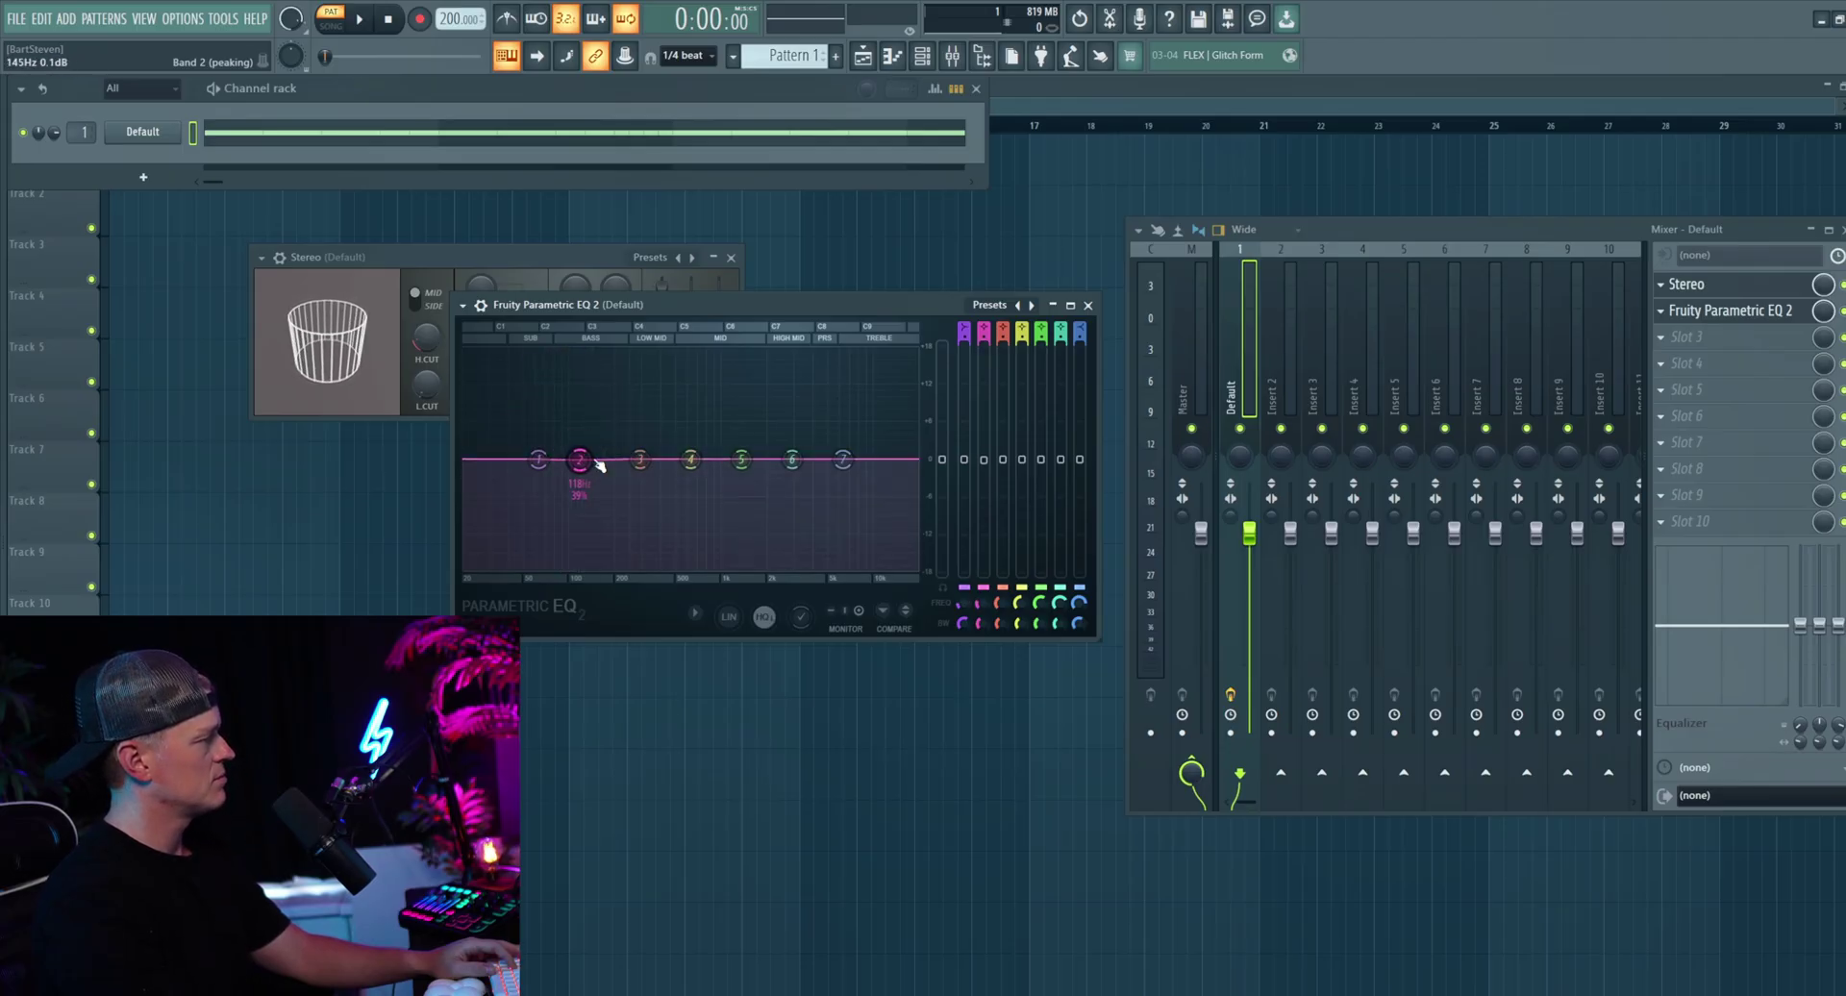
pyautogui.rightClick(582, 461)
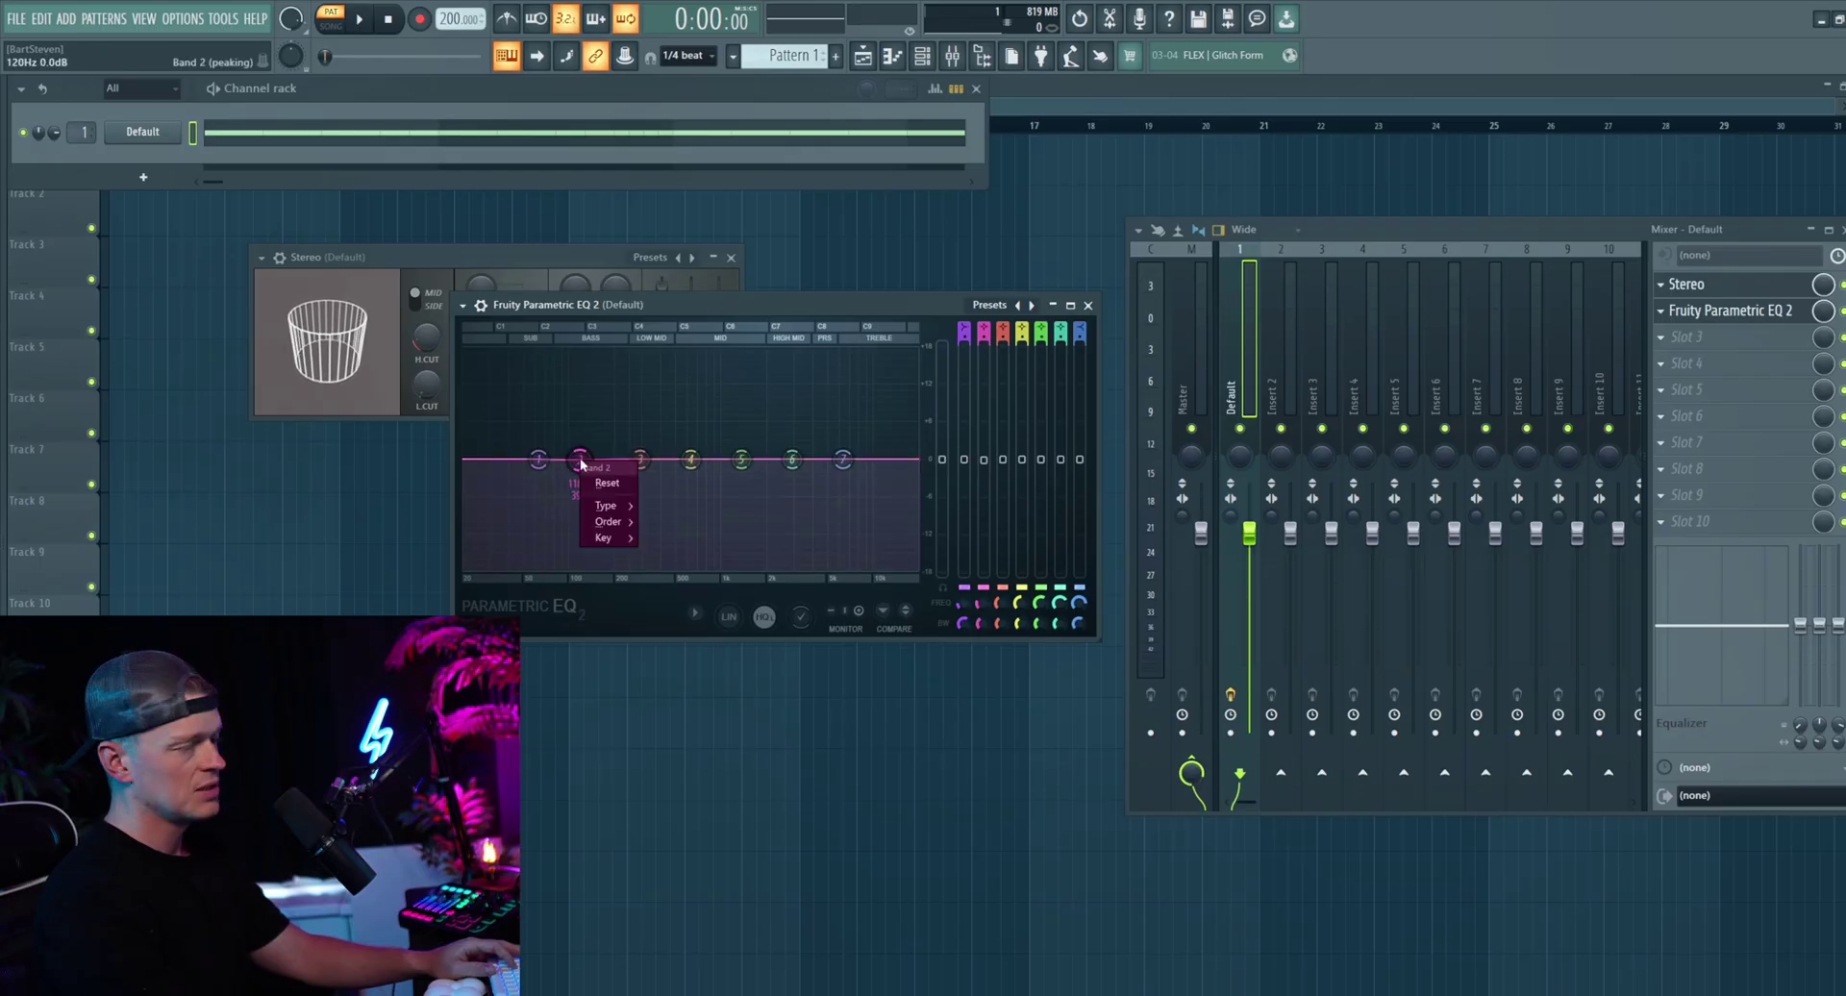
pyautogui.click(642, 486)
# Step: Try an automation clip on EQ band 2's level and shift the band by hand
pyautogui.rightClick(985, 462)
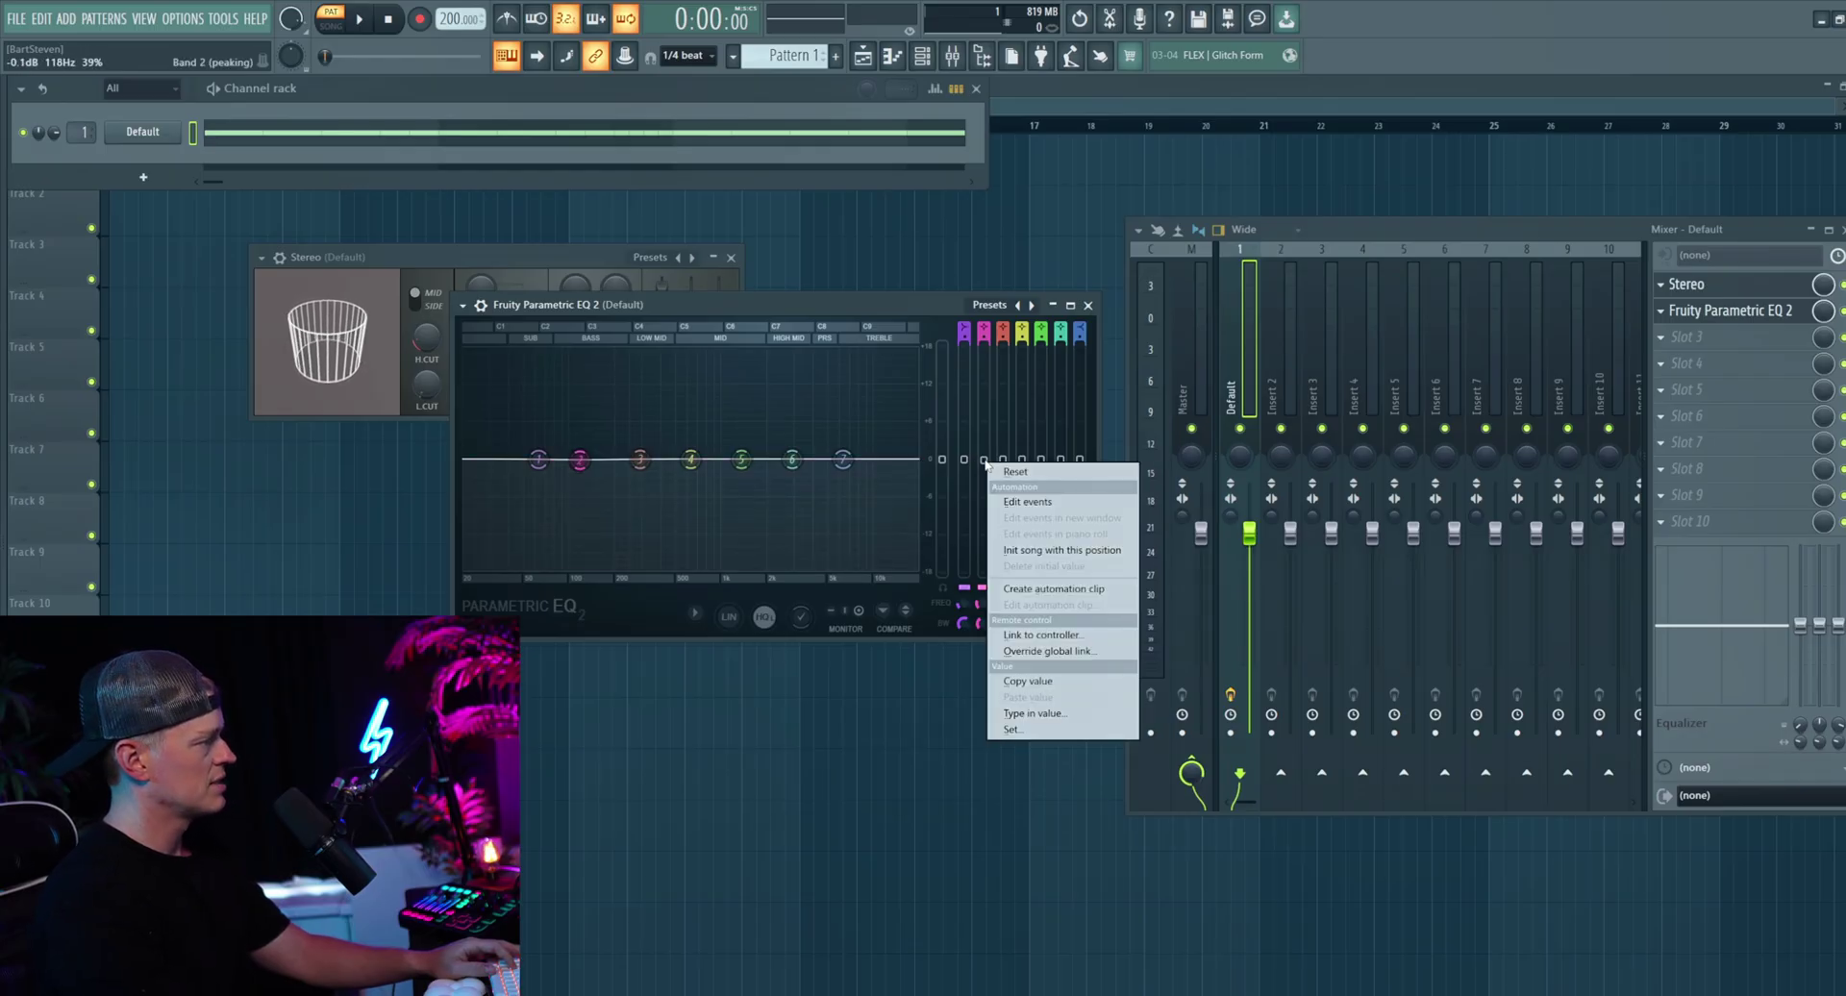
pyautogui.click(1038, 589)
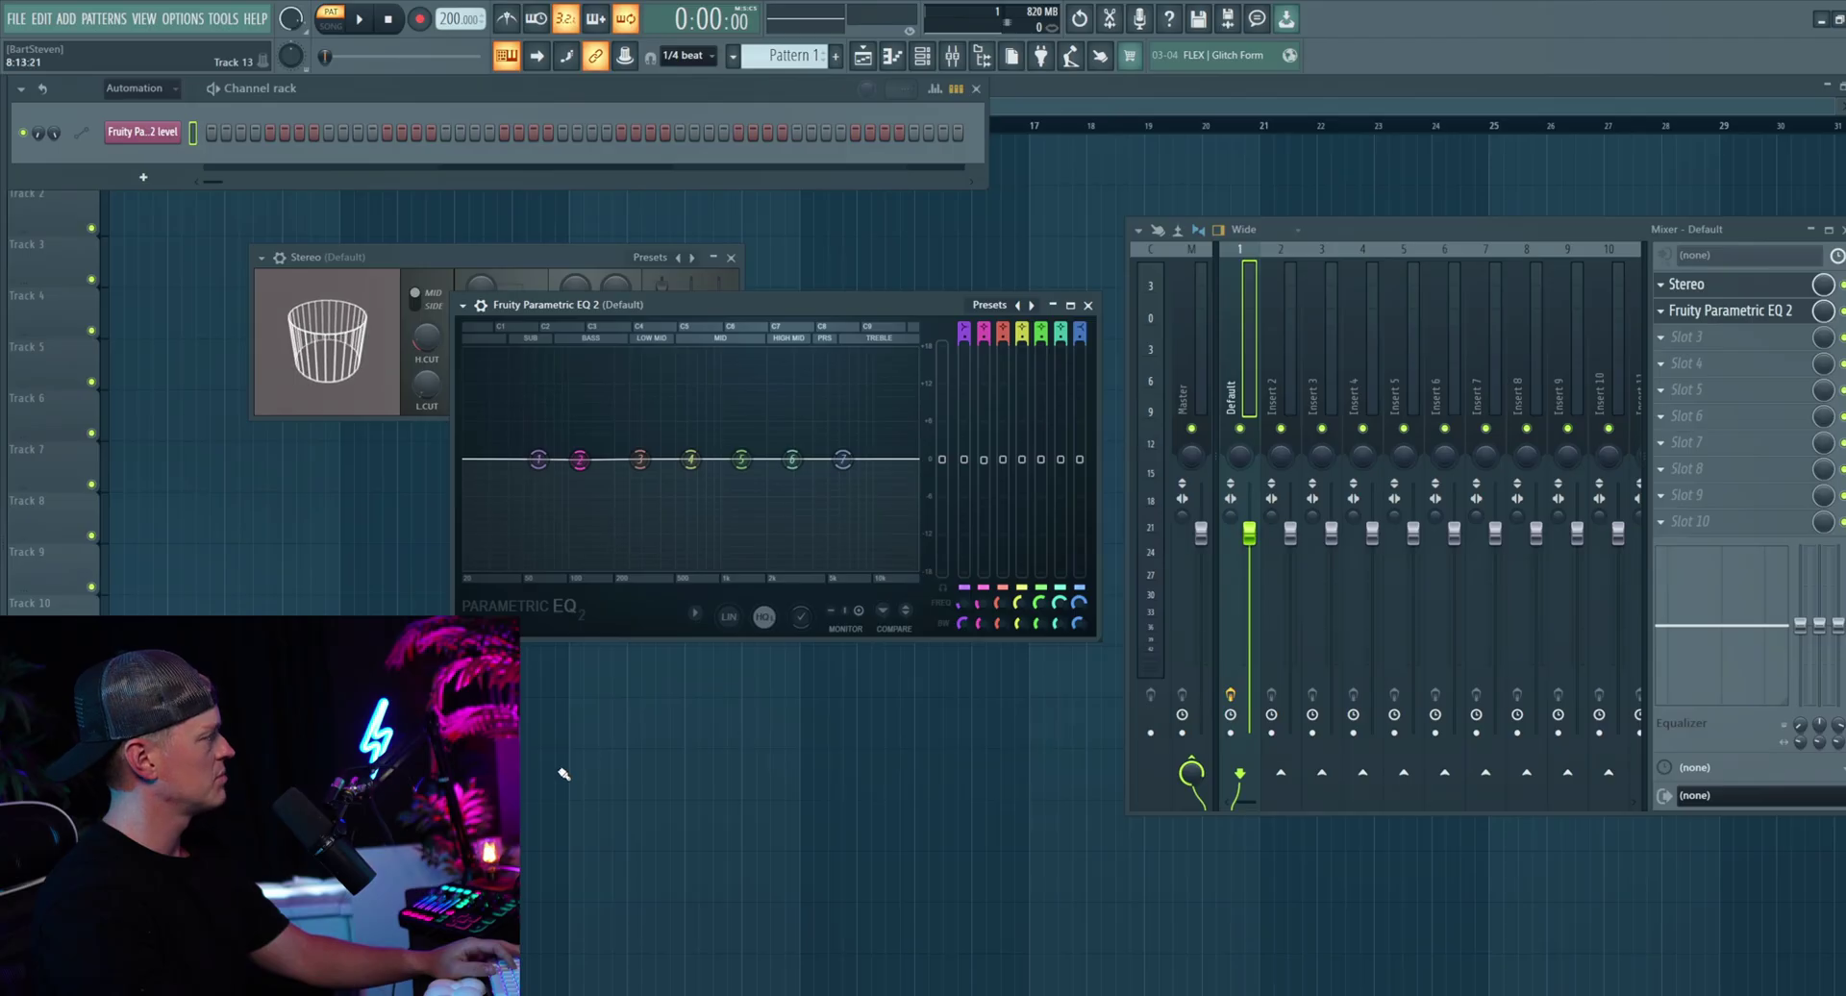
pyautogui.moveTo(581, 459)
pyautogui.mouseDown()
pyautogui.moveTo(597, 433)
pyautogui.moveTo(594, 454)
pyautogui.mouseUp()
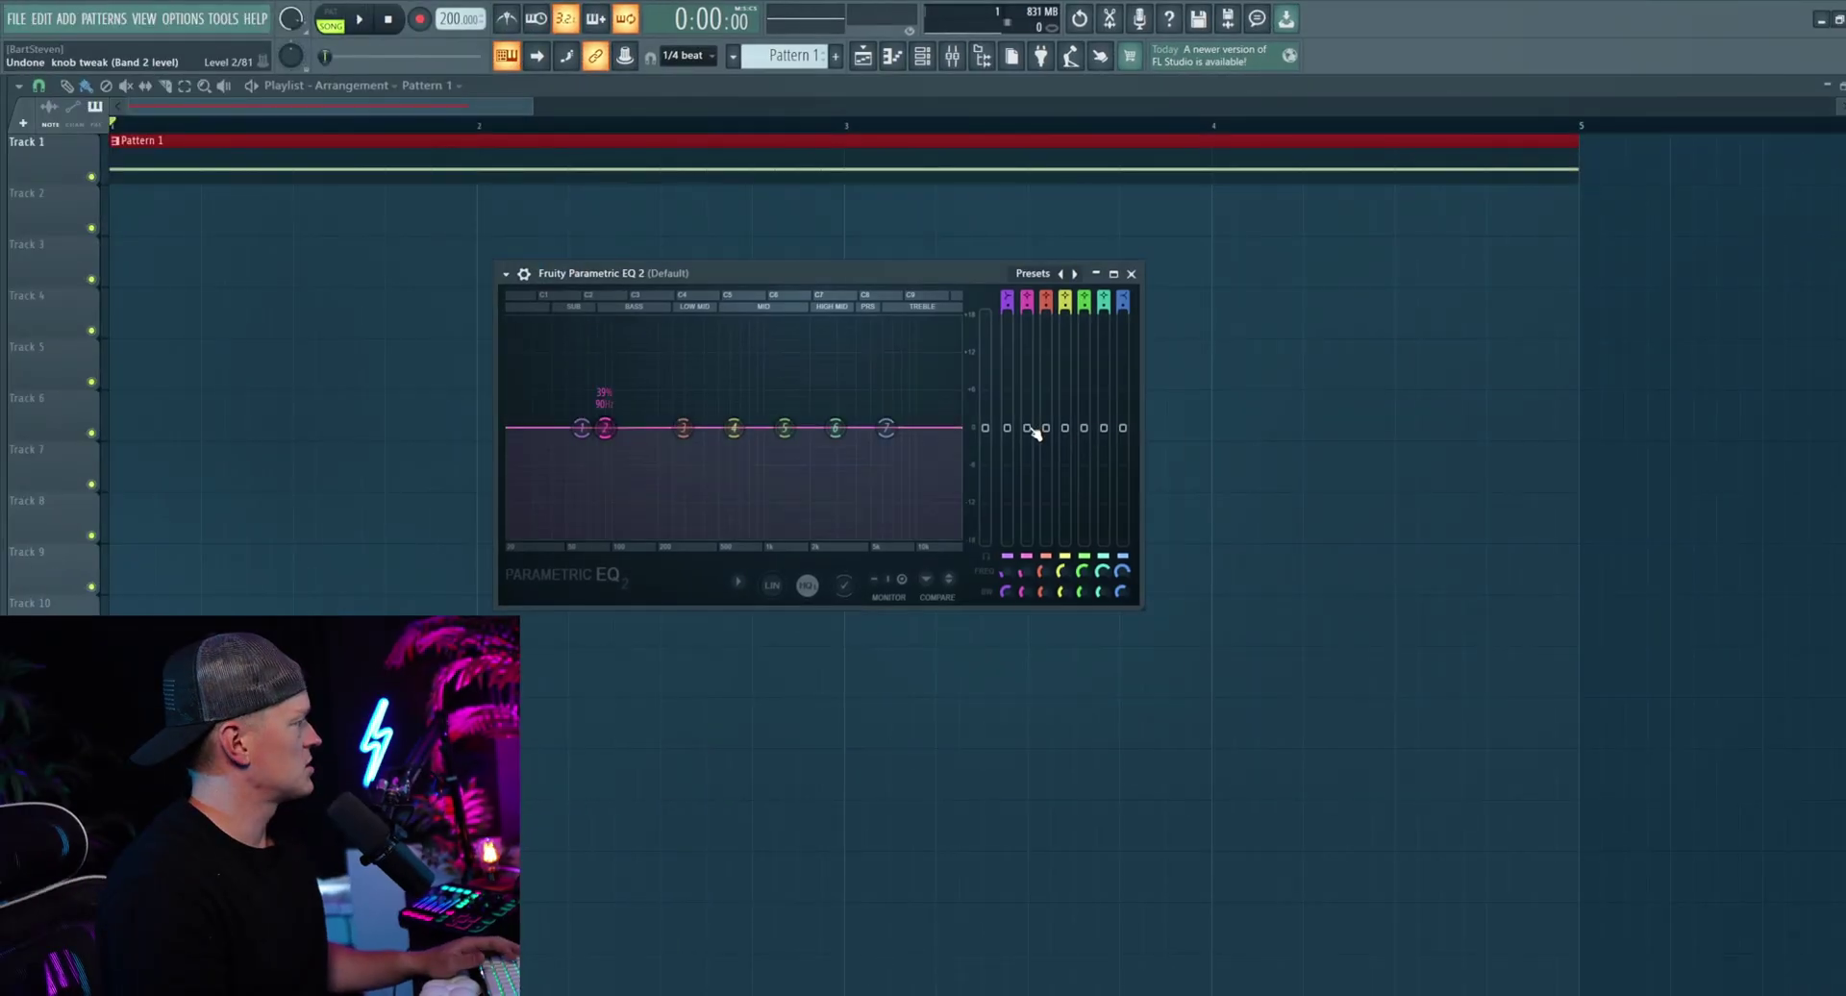
# Step: Create an automation clip for EQ band 2's level and shorten it in the playlist to one beat
pyautogui.rightClick(1029, 427)
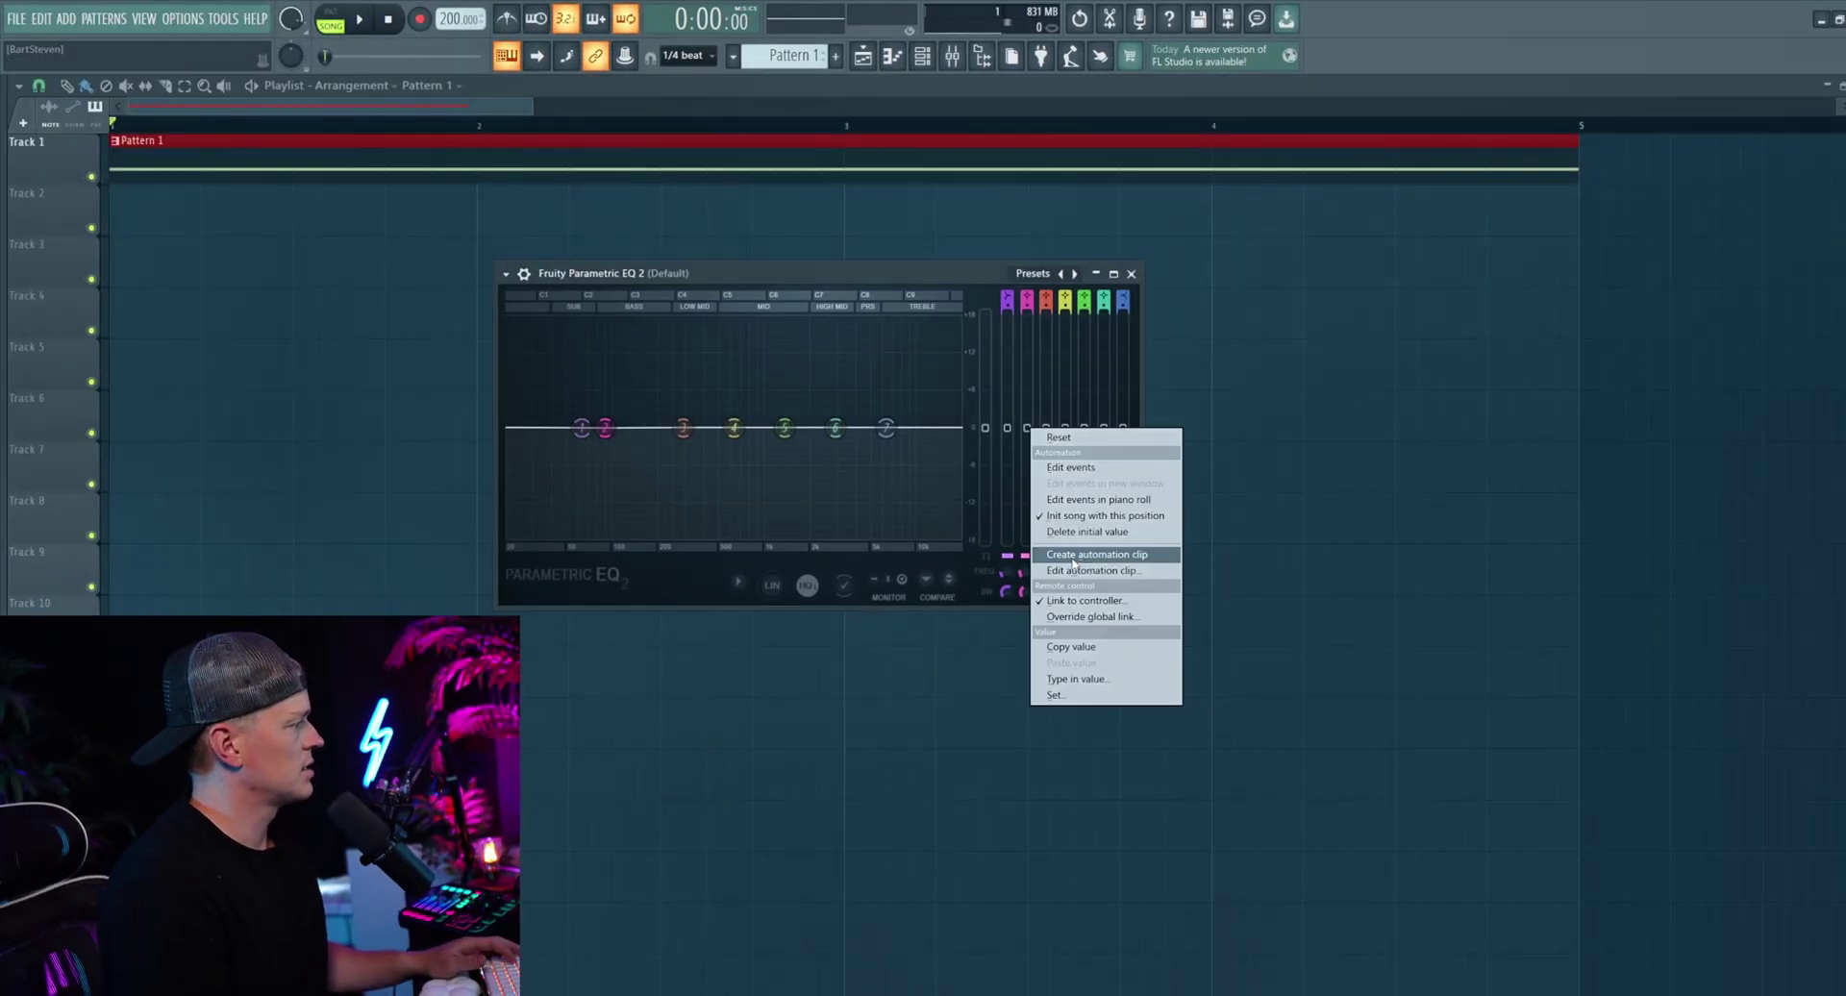
pyautogui.click(1073, 554)
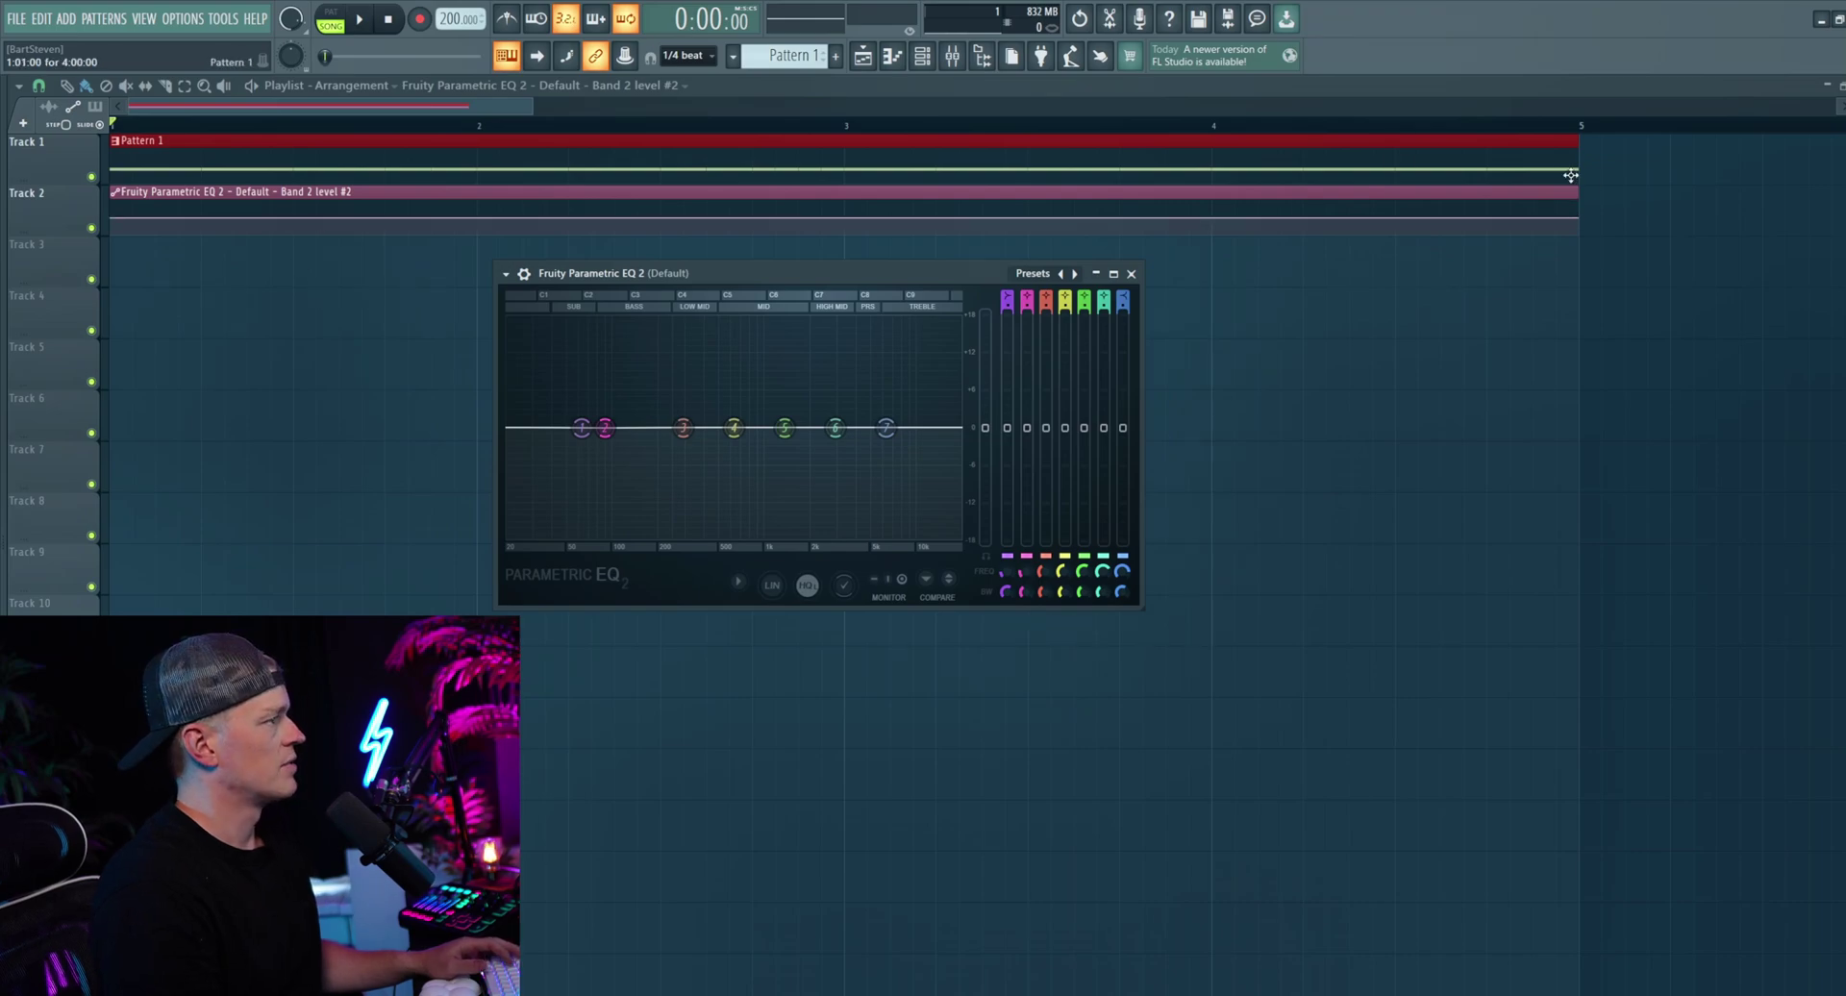
pyautogui.moveTo(1577, 192); pyautogui.dragTo(183, 186)
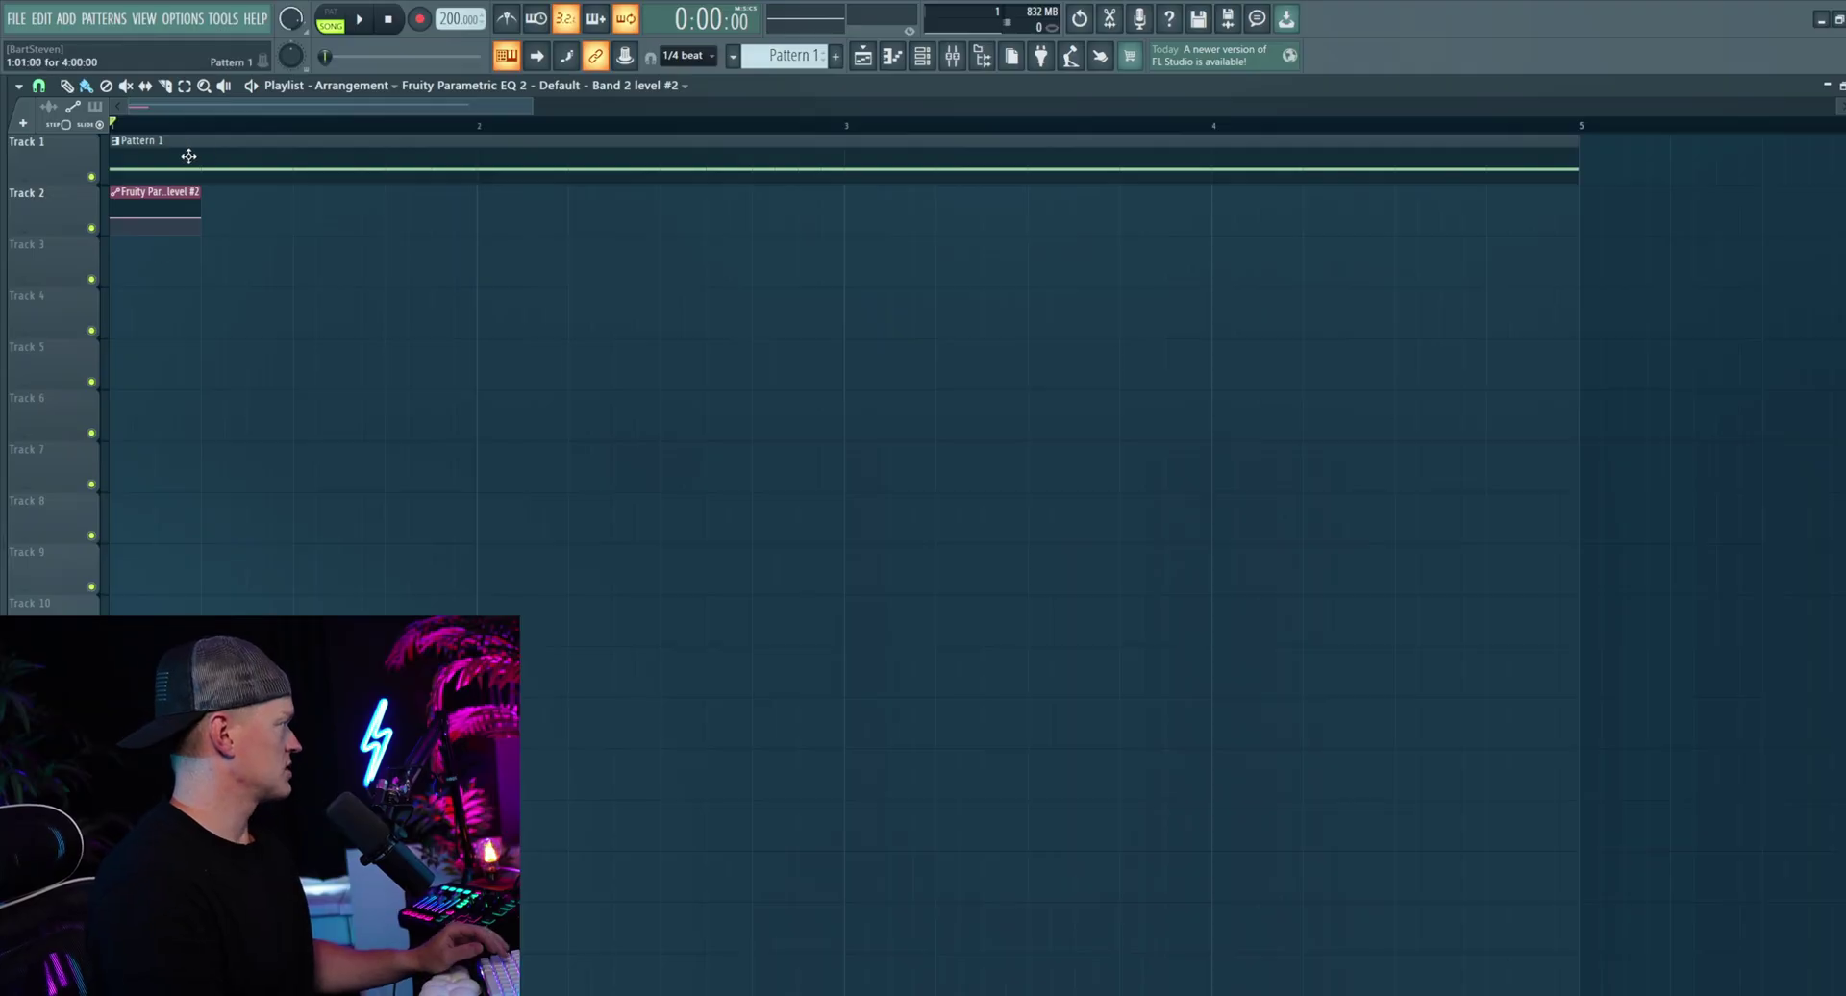
pyautogui.scroll(2, 154, 240)
pyautogui.scroll(3, 144, 233)
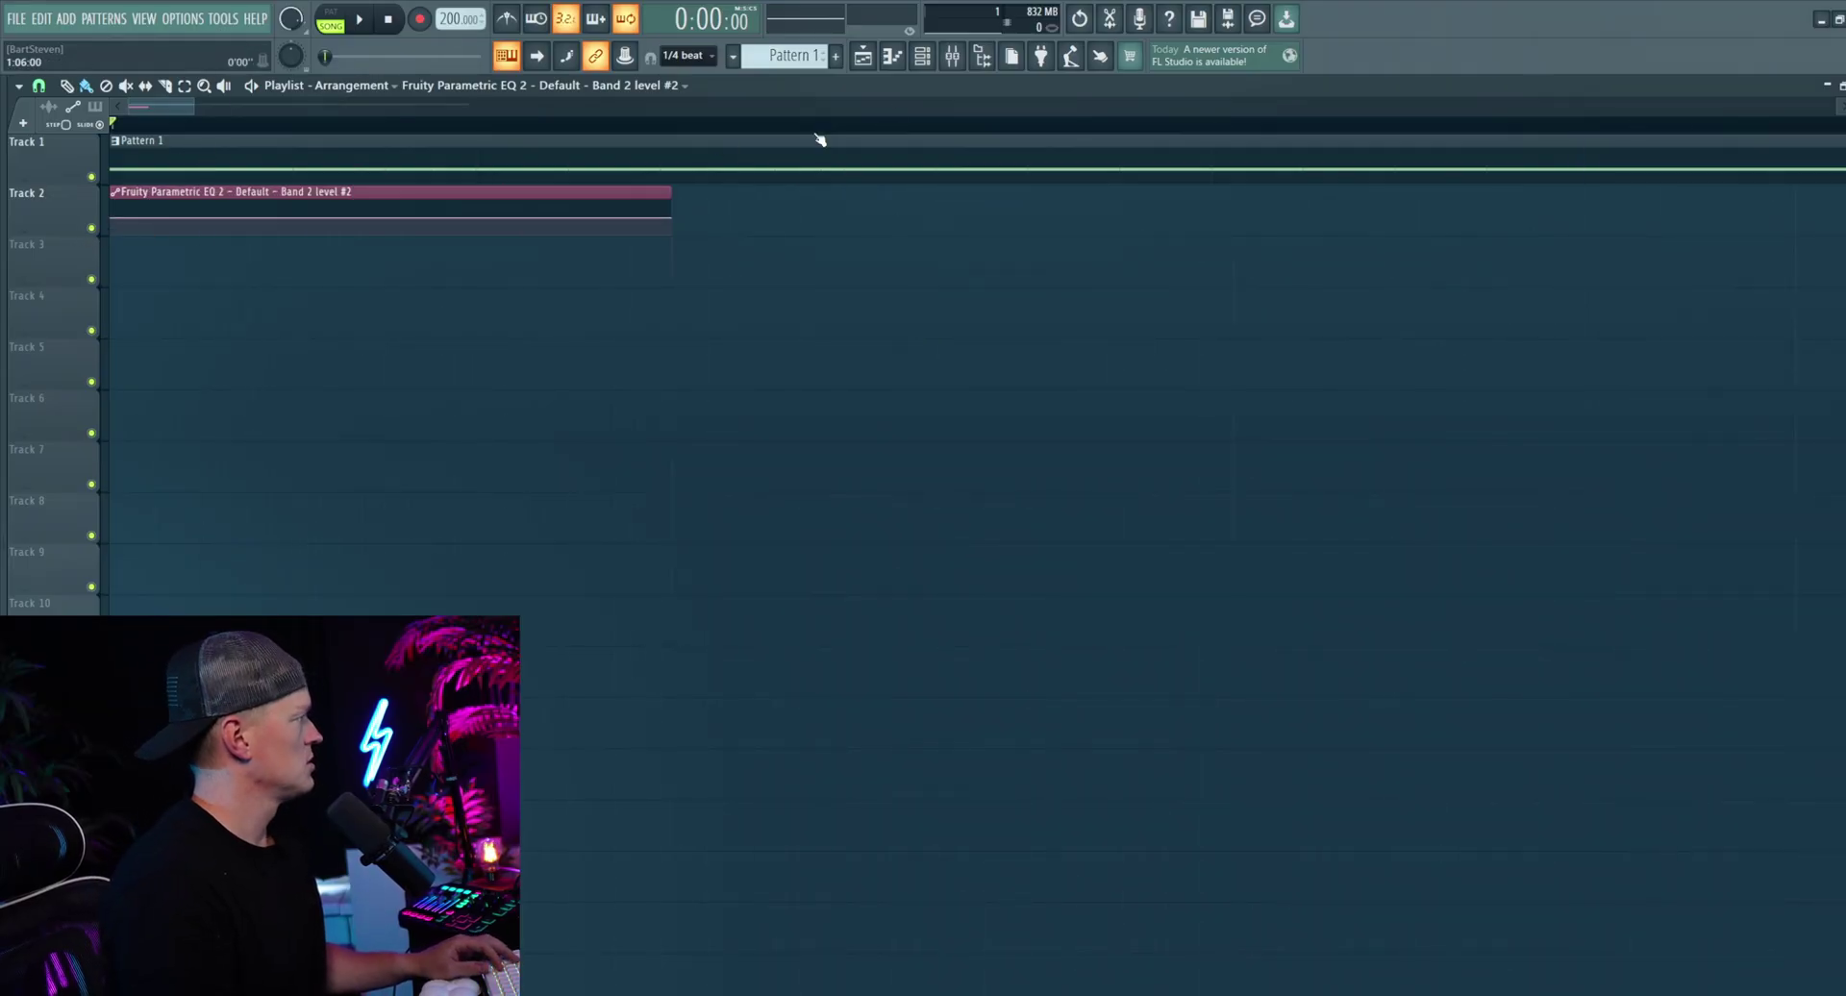
# Step: Load Fruity WaveShaper into the Default track's third effect slot and bend its curve to the steepest shape, hugging the top edge
pyautogui.click(958, 56)
pyautogui.click(1296, 285)
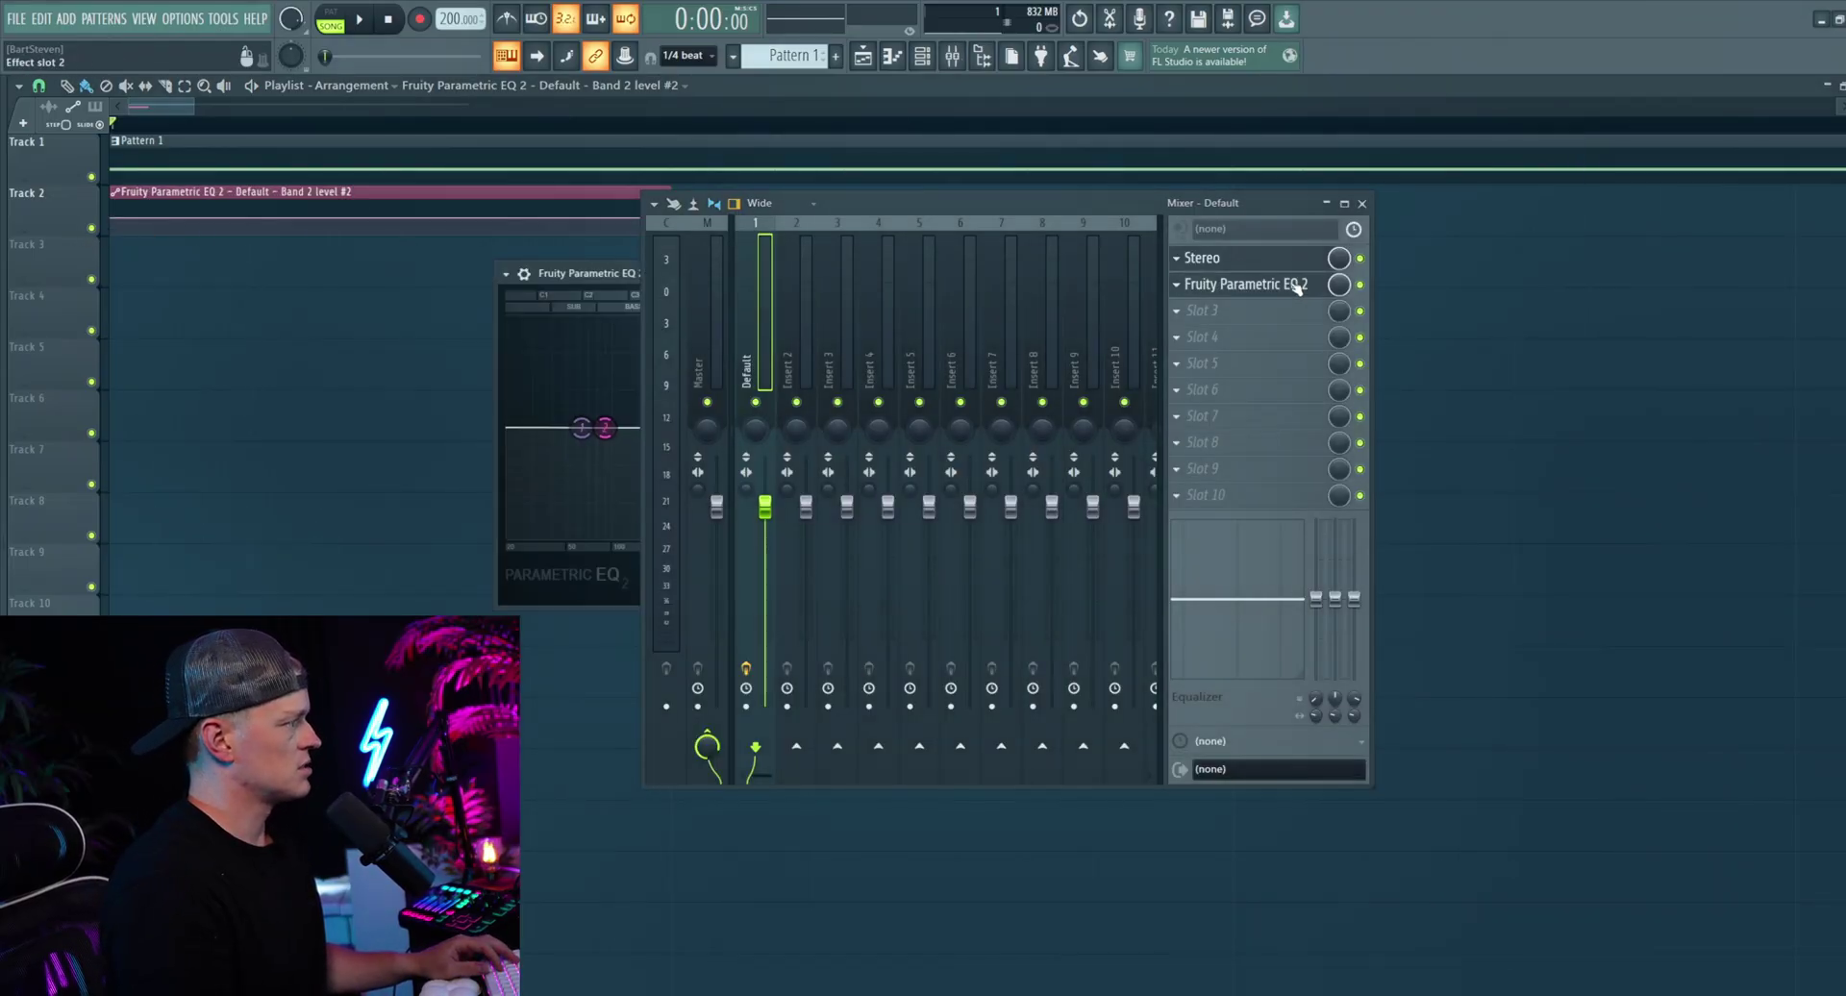
pyautogui.click(1182, 315)
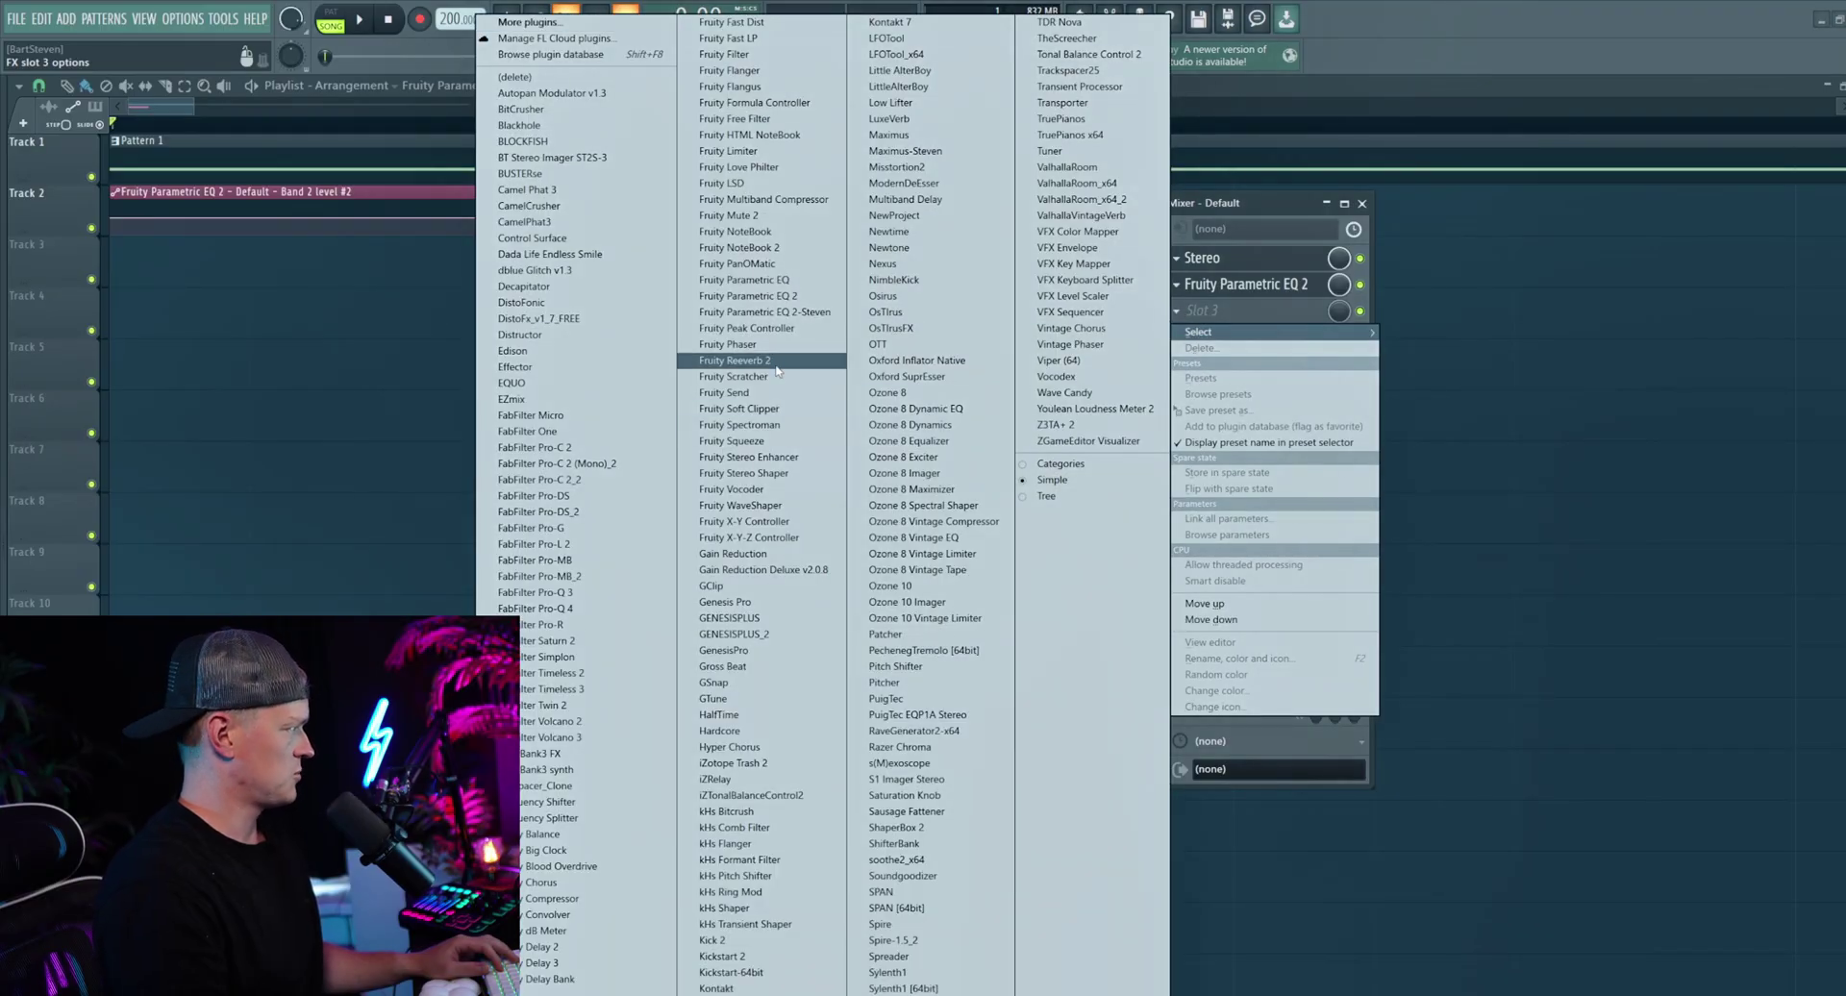
pyautogui.click(787, 511)
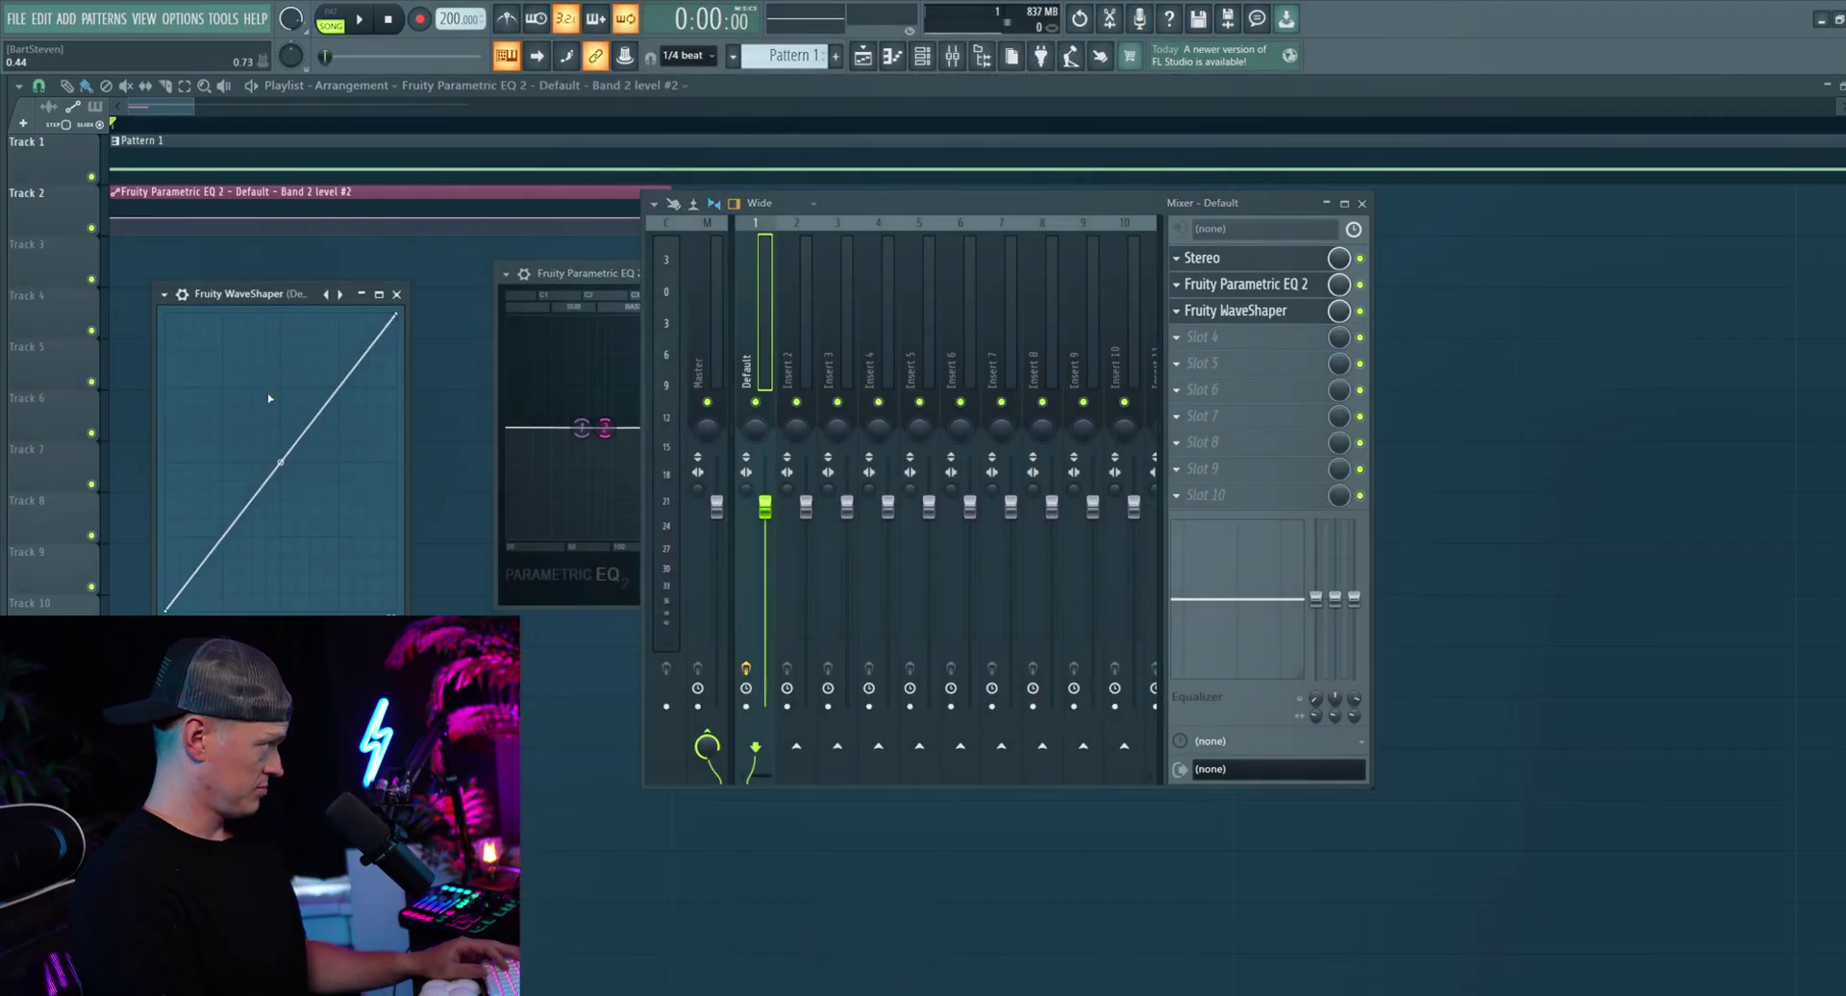
pyautogui.moveTo(292, 297); pyautogui.dragTo(1690, 441)
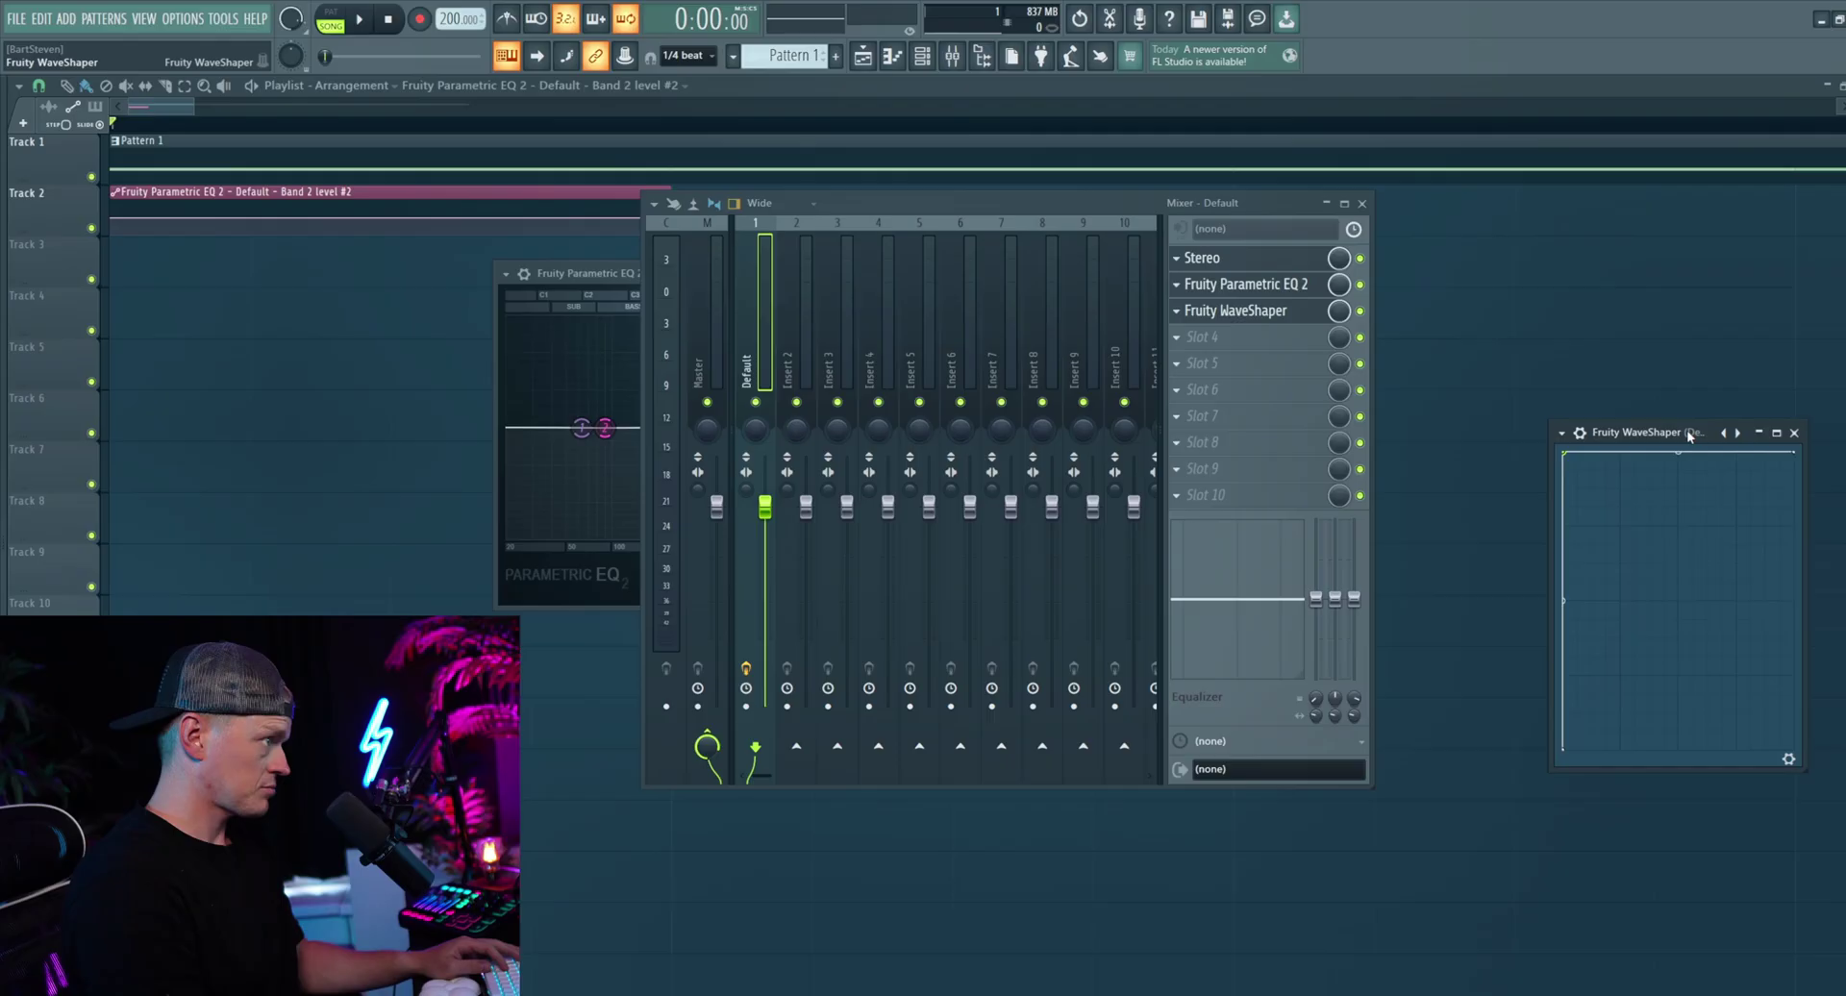
pyautogui.click(1794, 433)
# Step: Close the channel rack and mixer, and place the parametric EQ window clear of the automation clip
pyautogui.click(1228, 287)
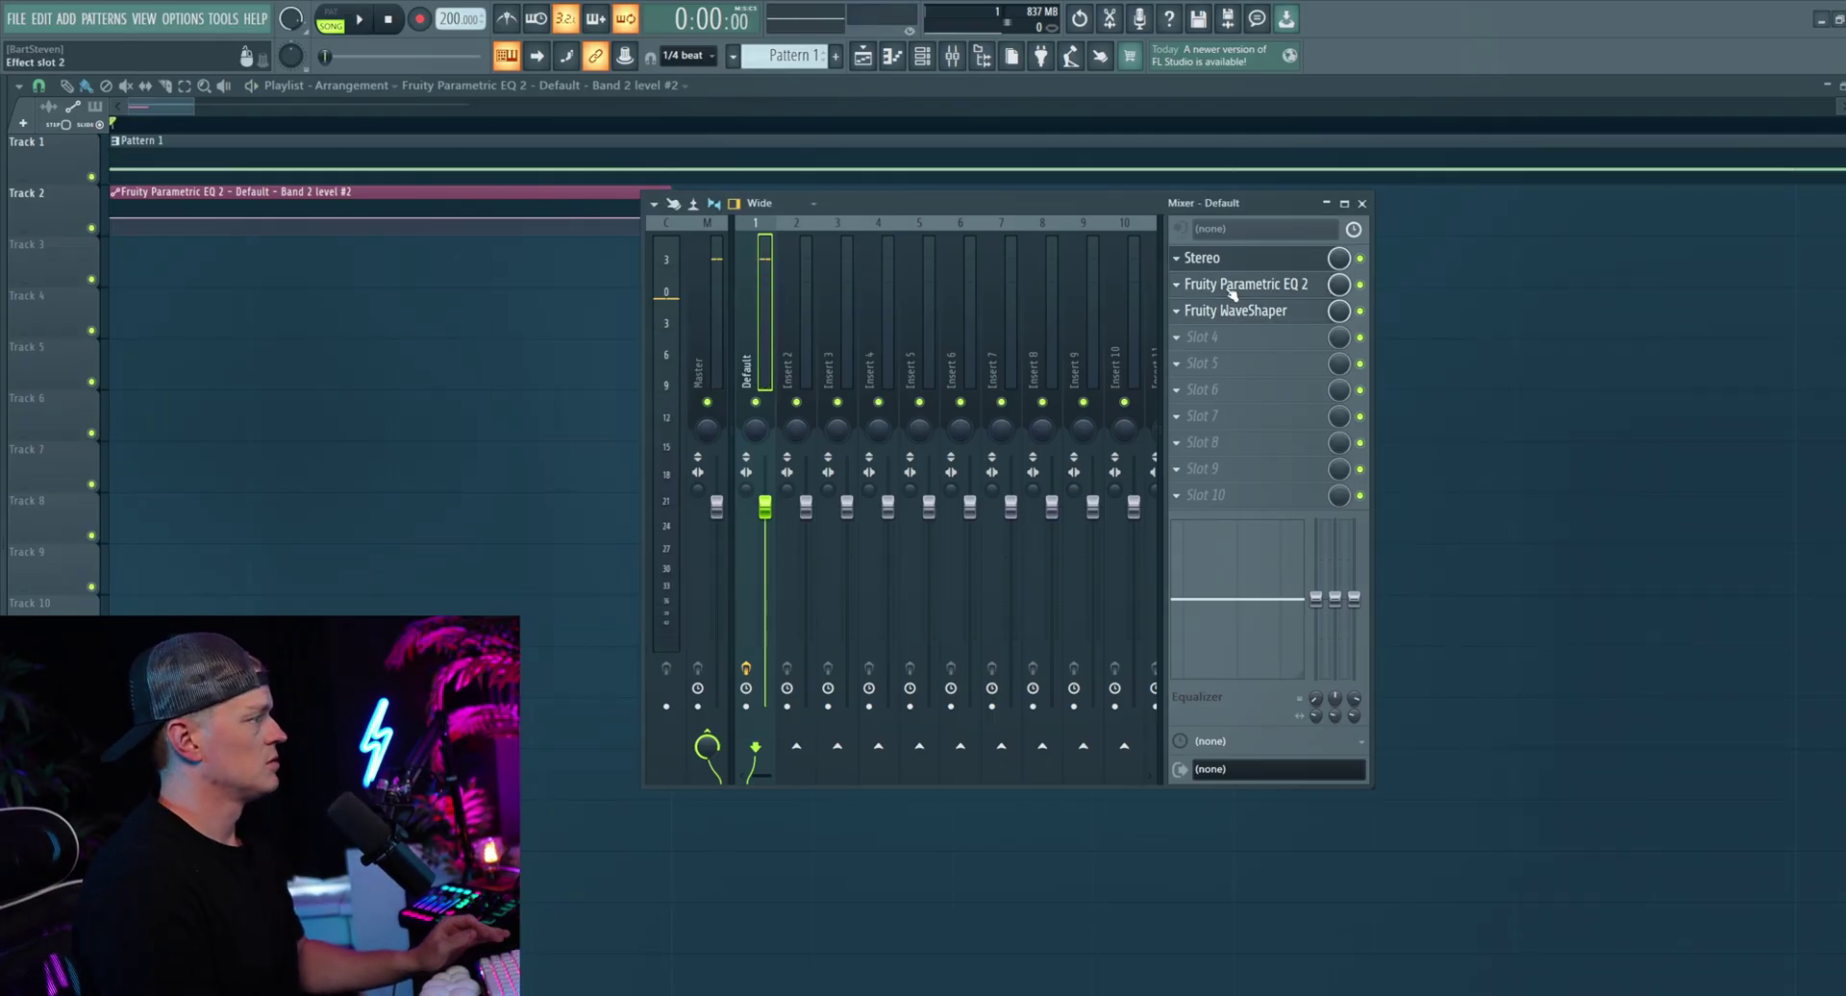
pyautogui.click(1233, 280)
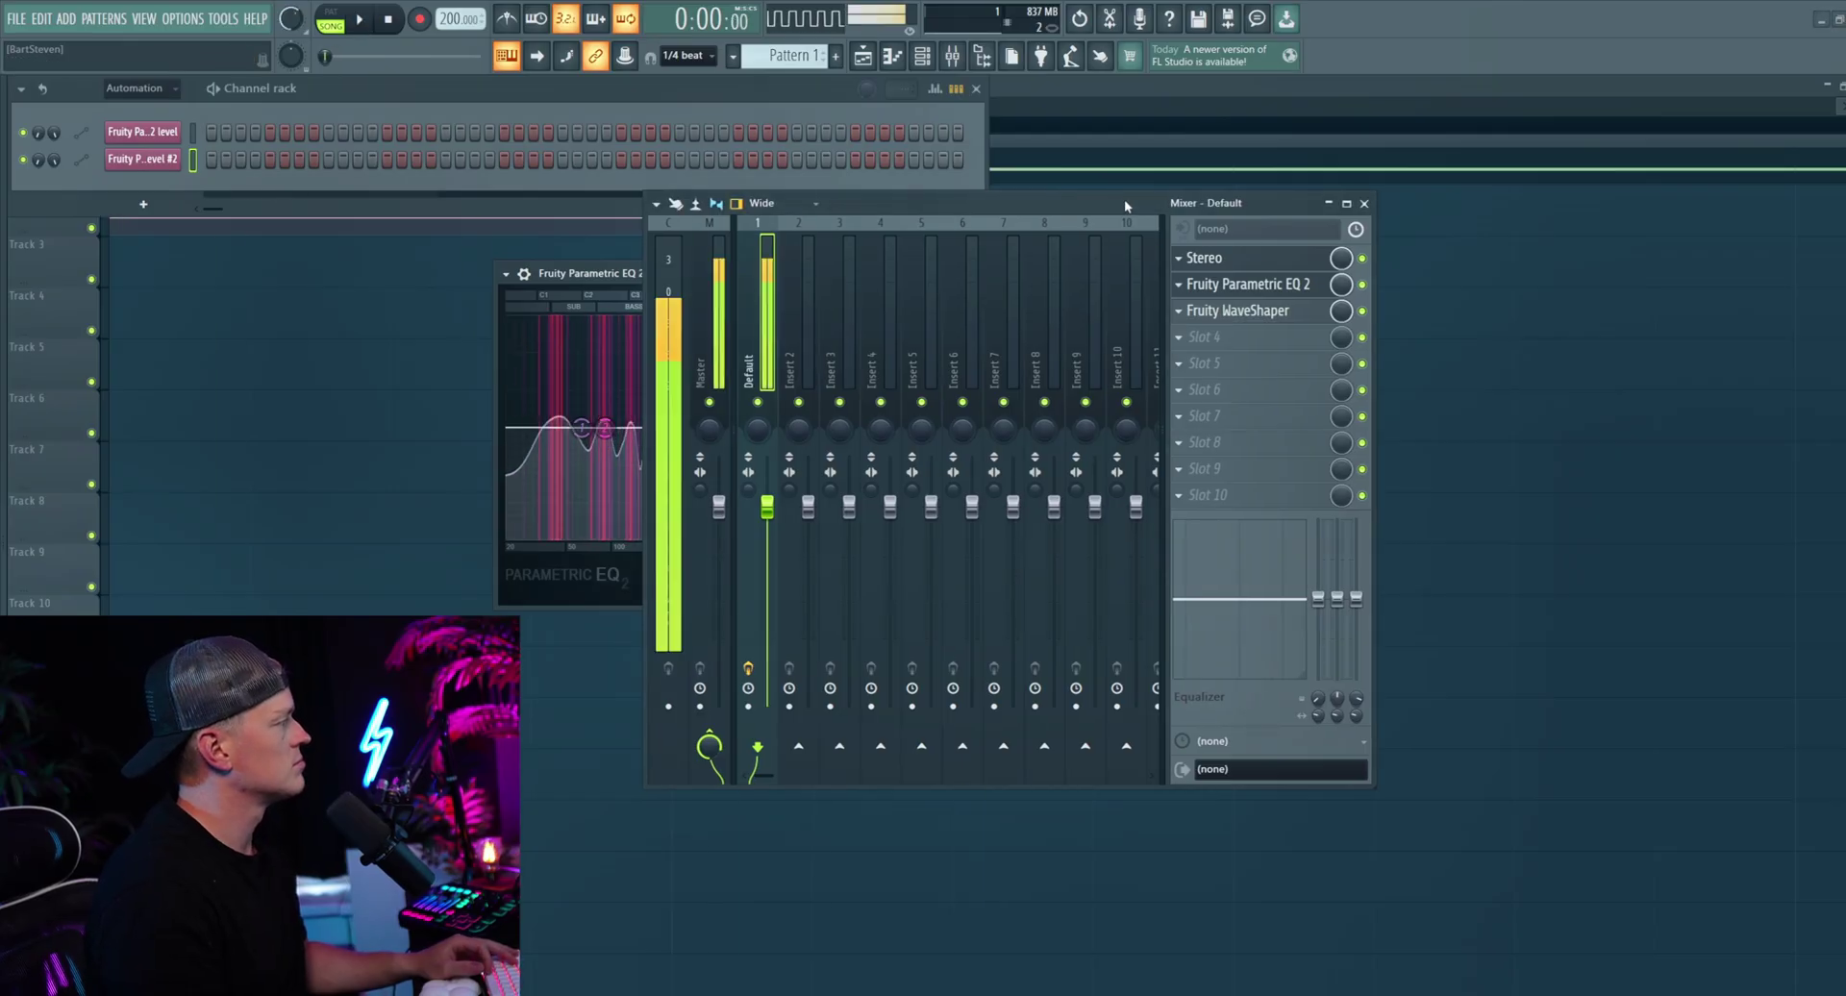
pyautogui.click(1246, 284)
pyautogui.click(1246, 286)
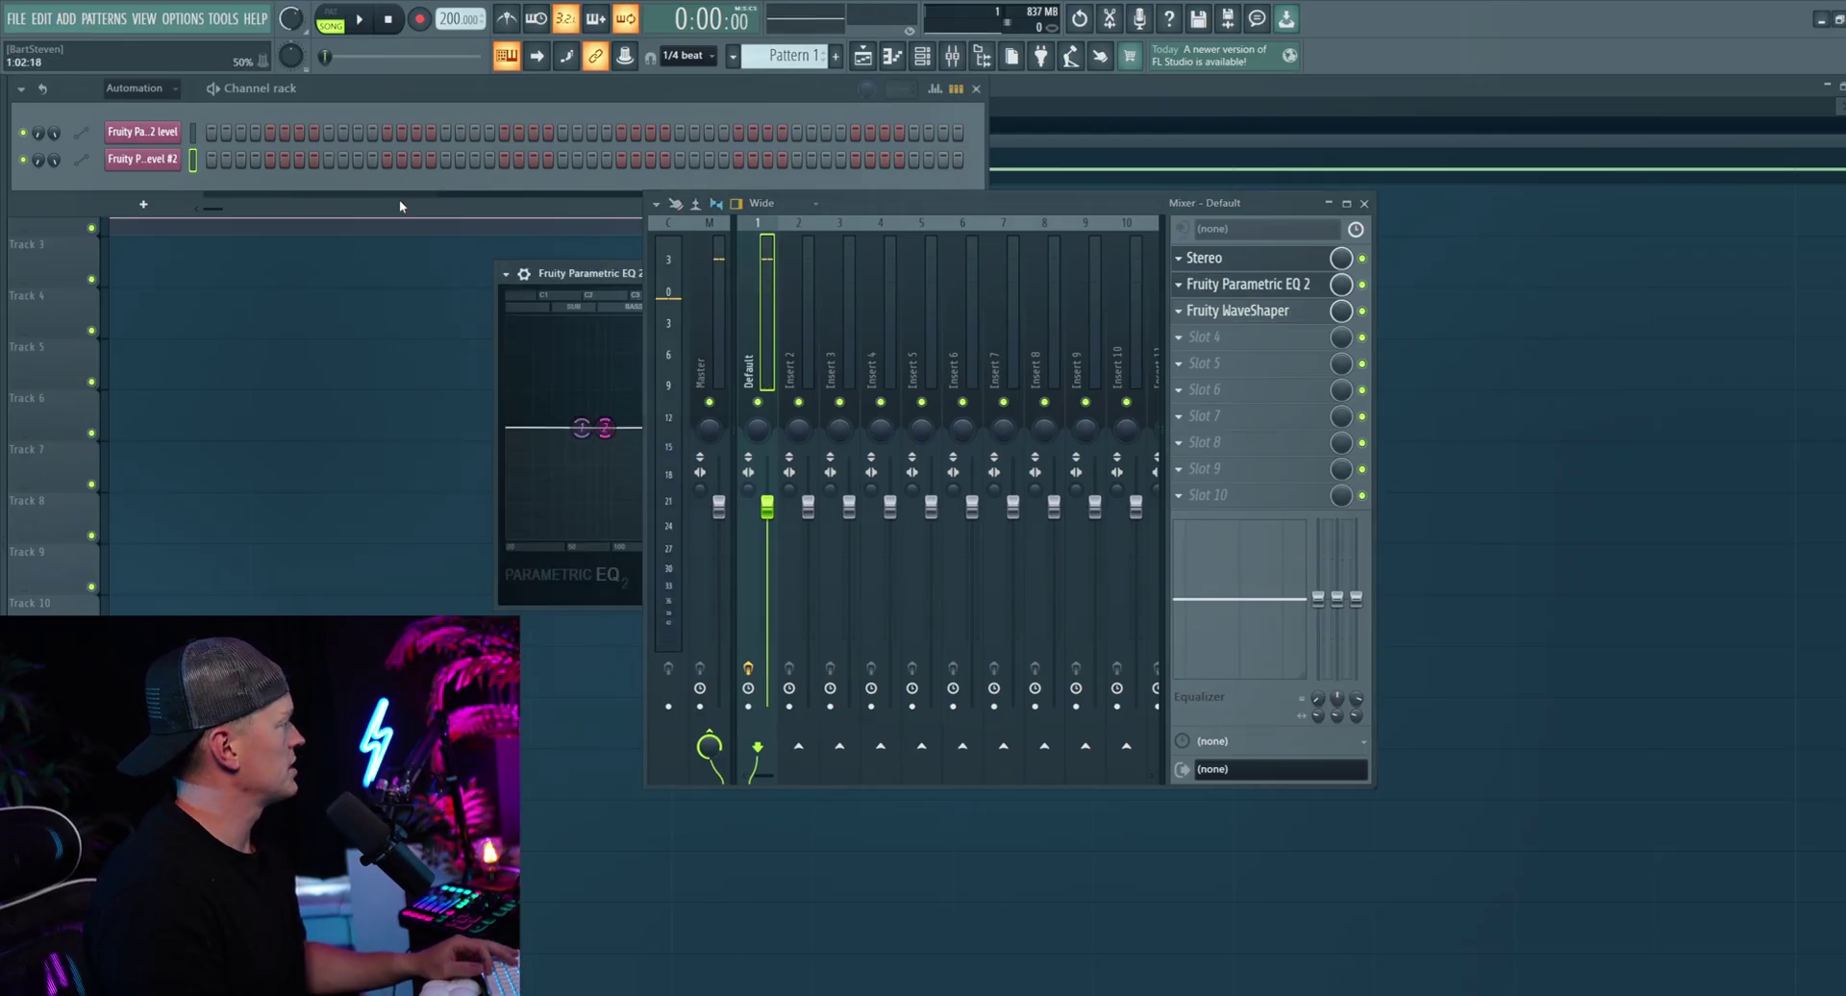
pyautogui.click(976, 87)
pyautogui.moveTo(919, 213); pyautogui.dragTo(988, 231)
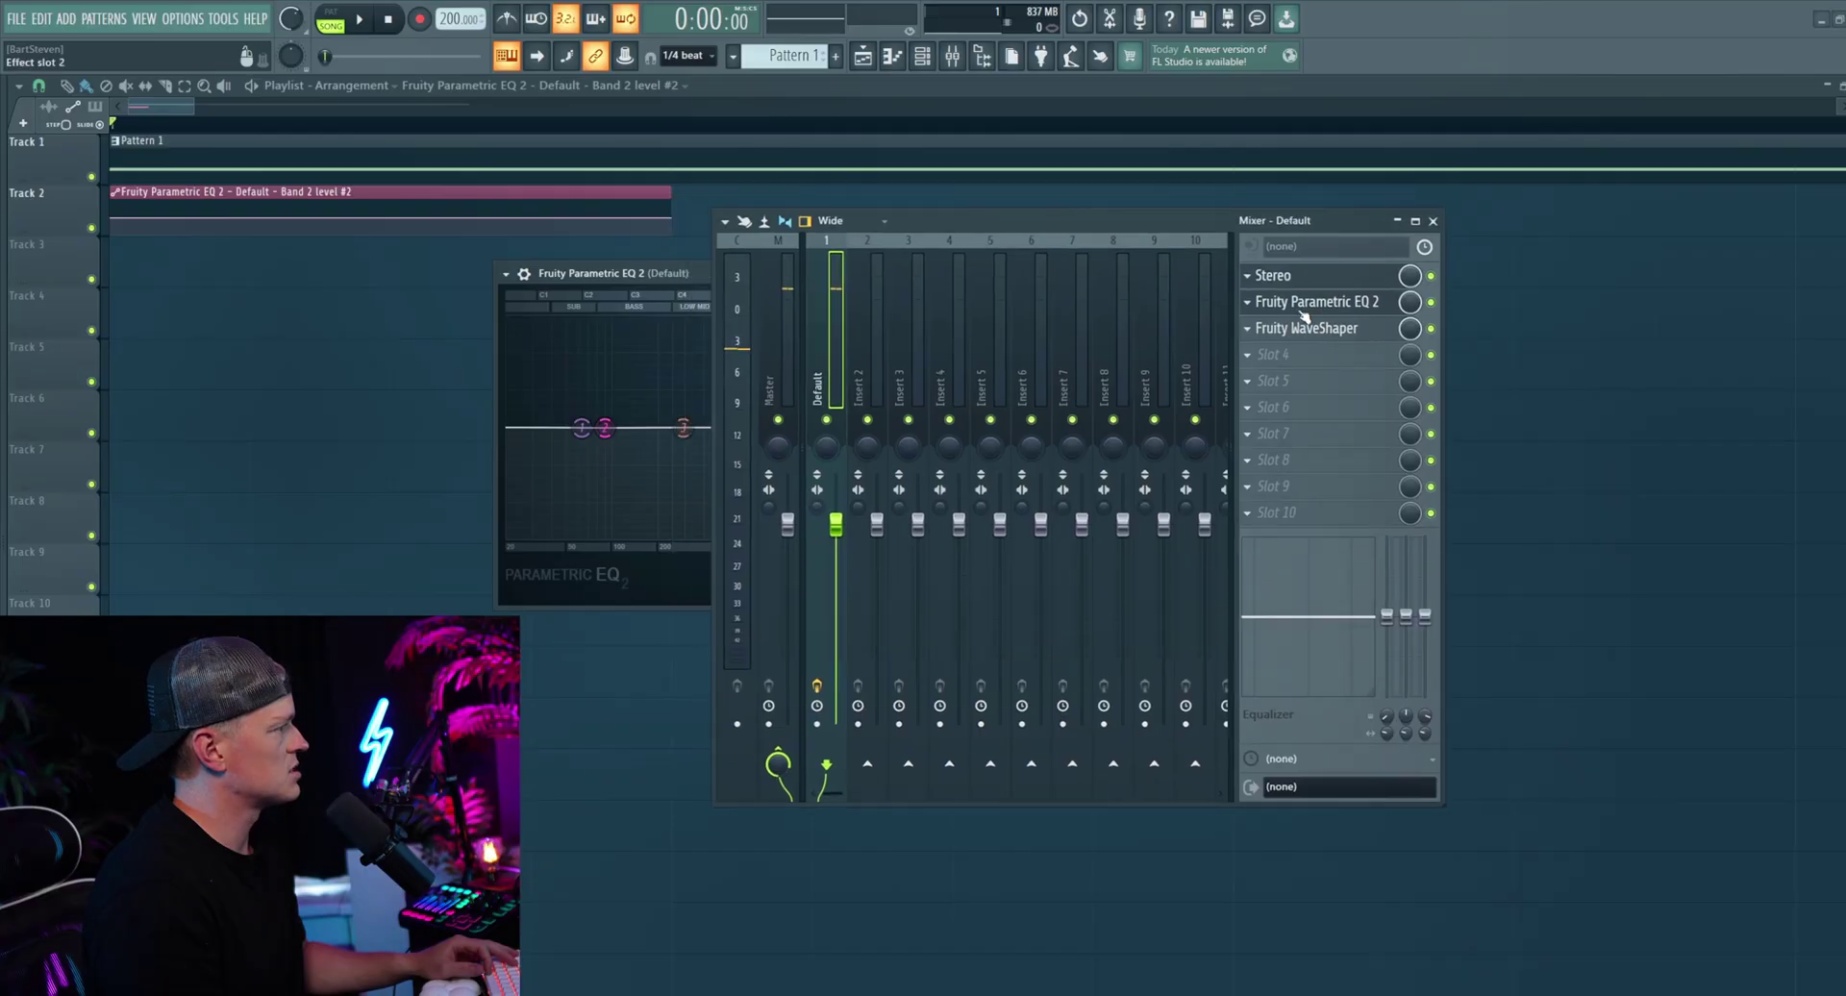
pyautogui.click(505, 275)
pyautogui.click(580, 639)
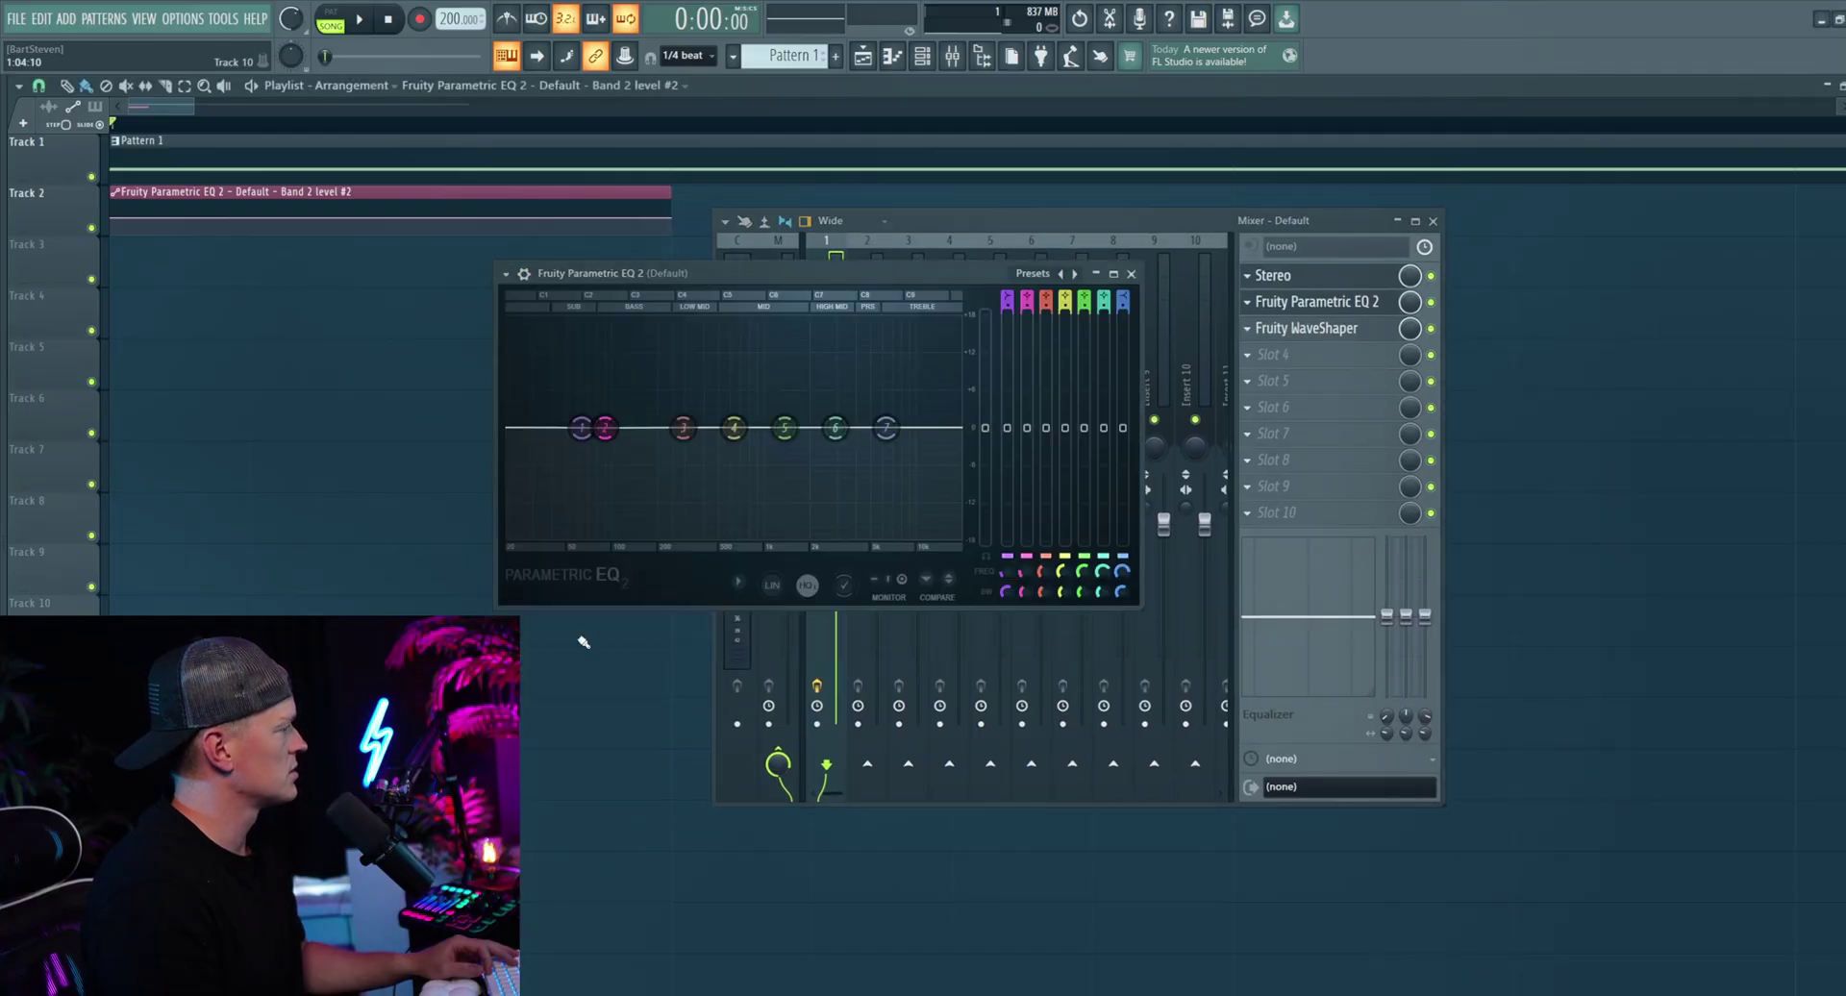
pyautogui.click(1434, 222)
pyautogui.moveTo(746, 272); pyautogui.dragTo(1110, 216)
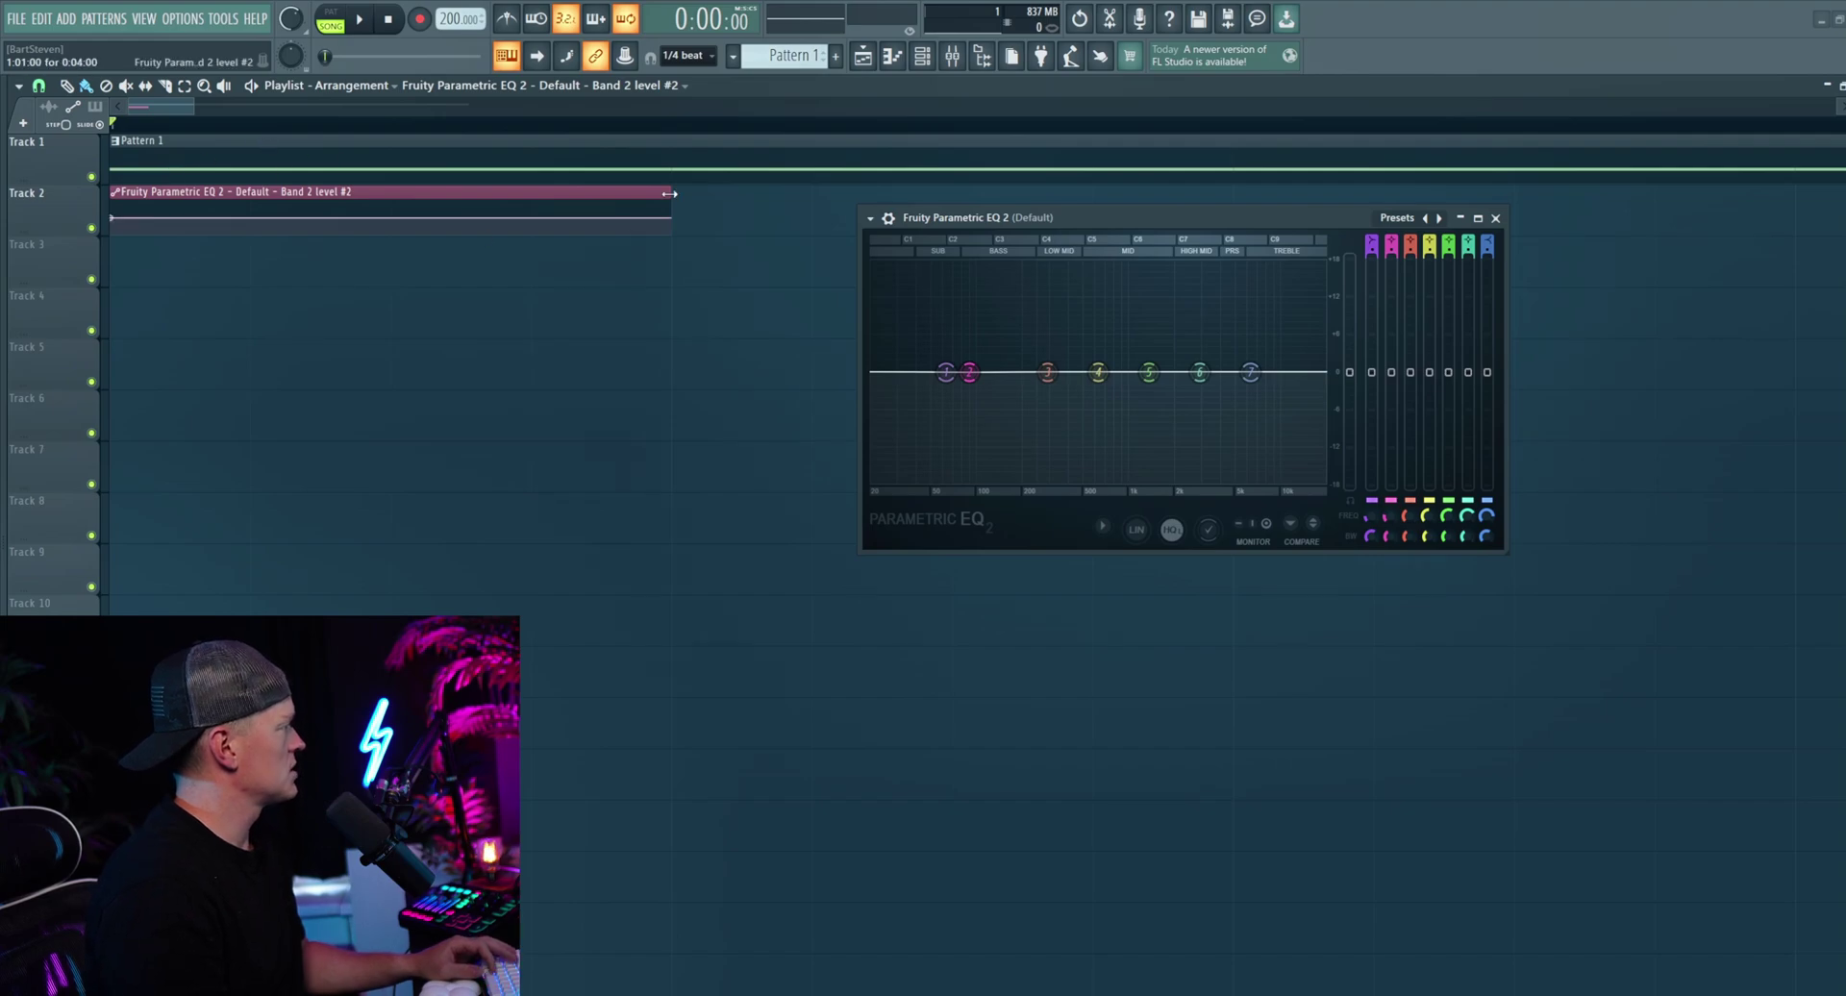
# Step: Lower the band 2 level automation to its minimum and add a curved rise to a high point a quarter through the clip
pyautogui.moveTo(669, 194); pyautogui.dragTo(309, 193)
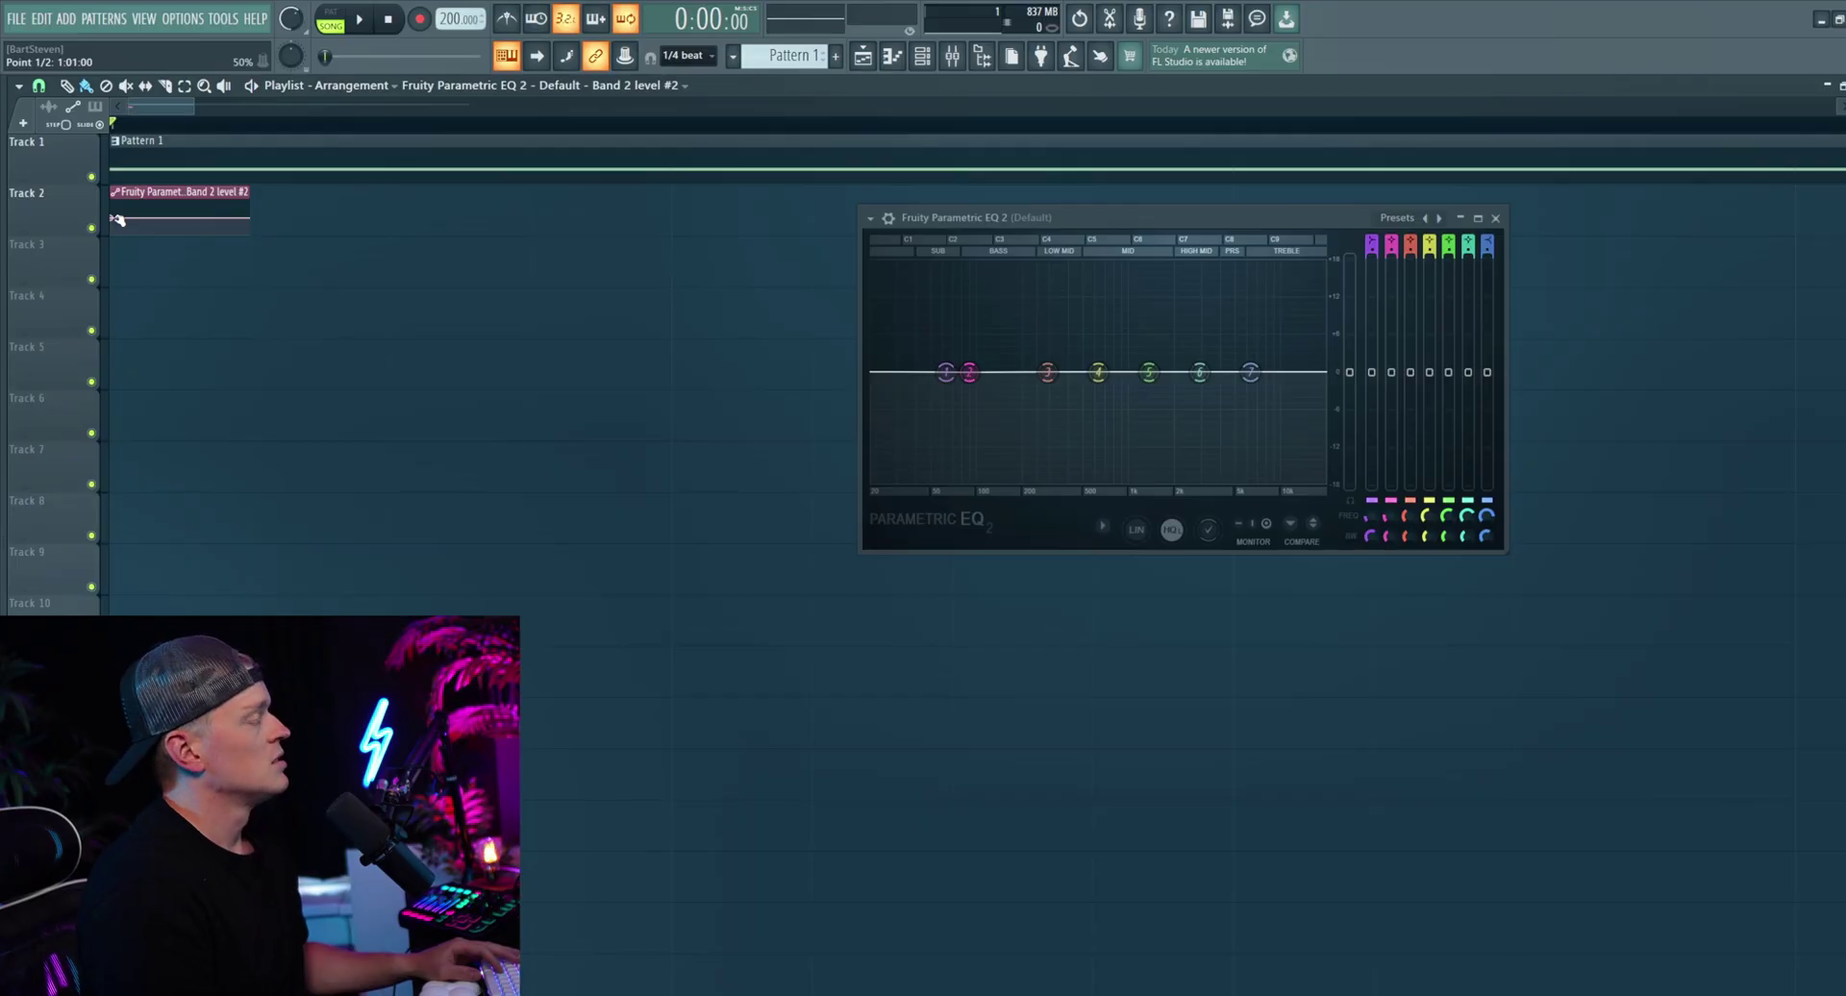
pyautogui.rightClick(115, 216)
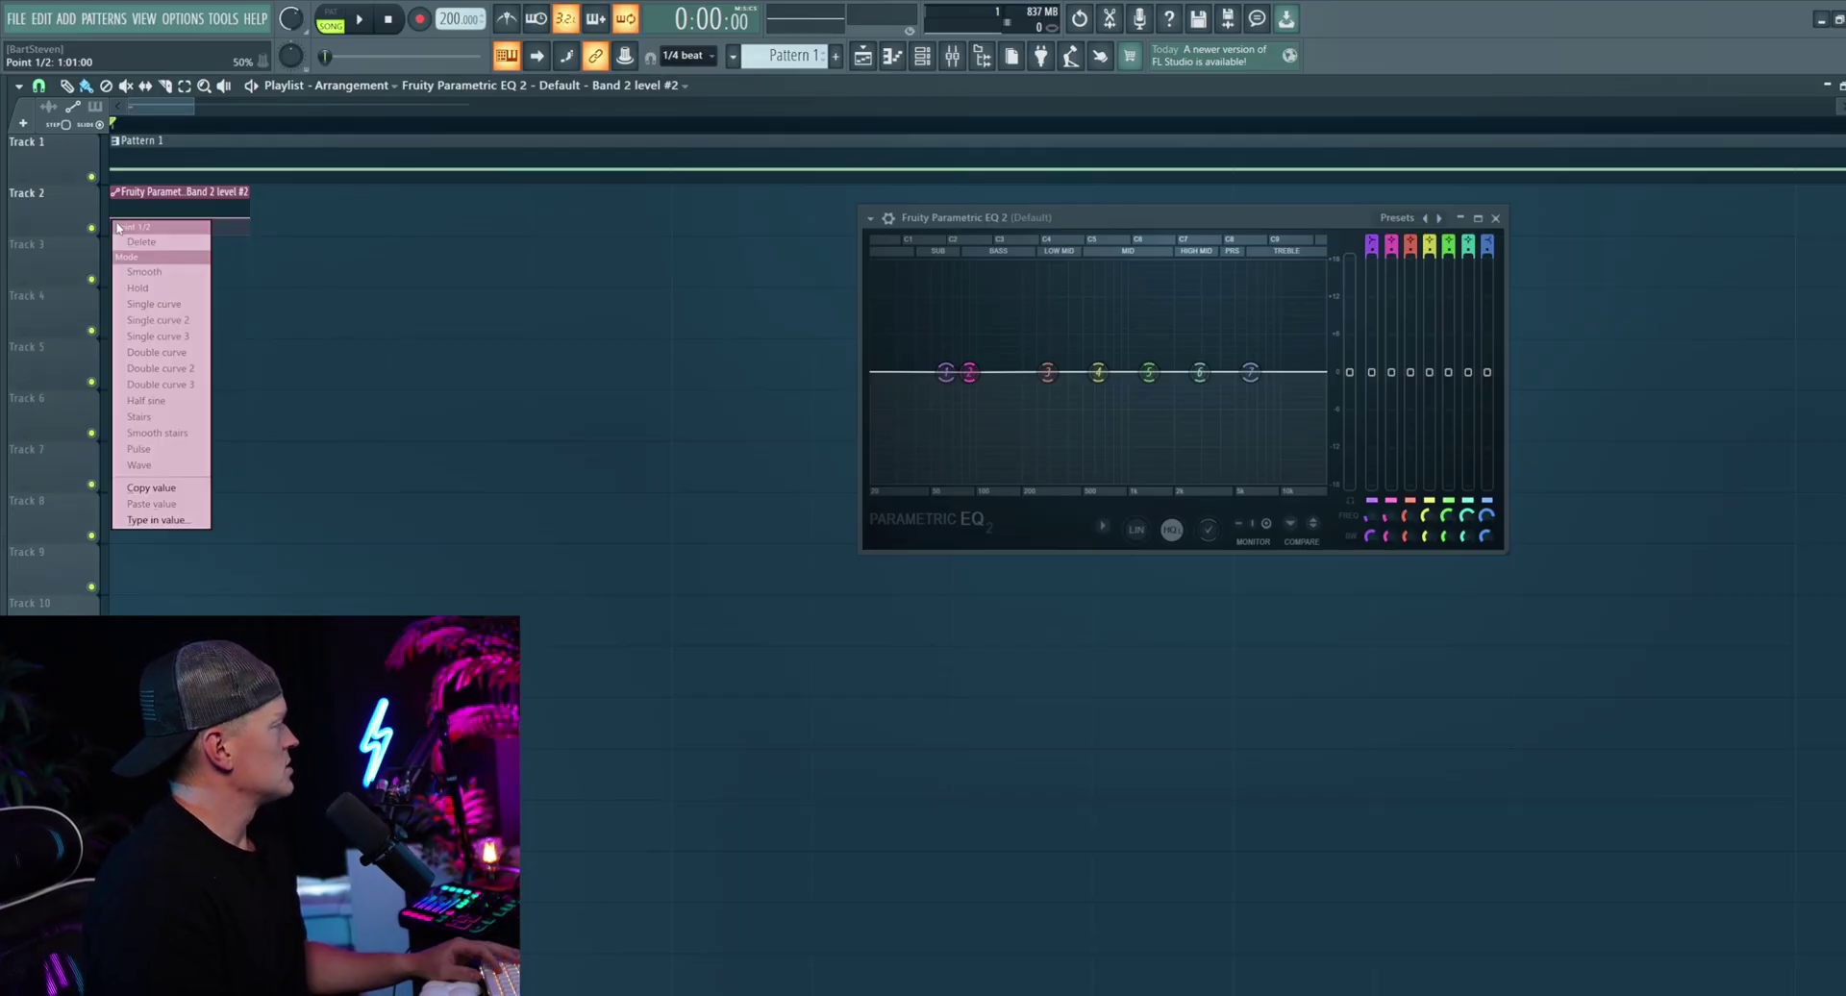
pyautogui.click(119, 225)
pyautogui.moveTo(115, 222); pyautogui.dragTo(156, 218)
pyautogui.hotkey('ctrl', 'z')
pyautogui.moveTo(275, 191); pyautogui.dragTo(647, 197)
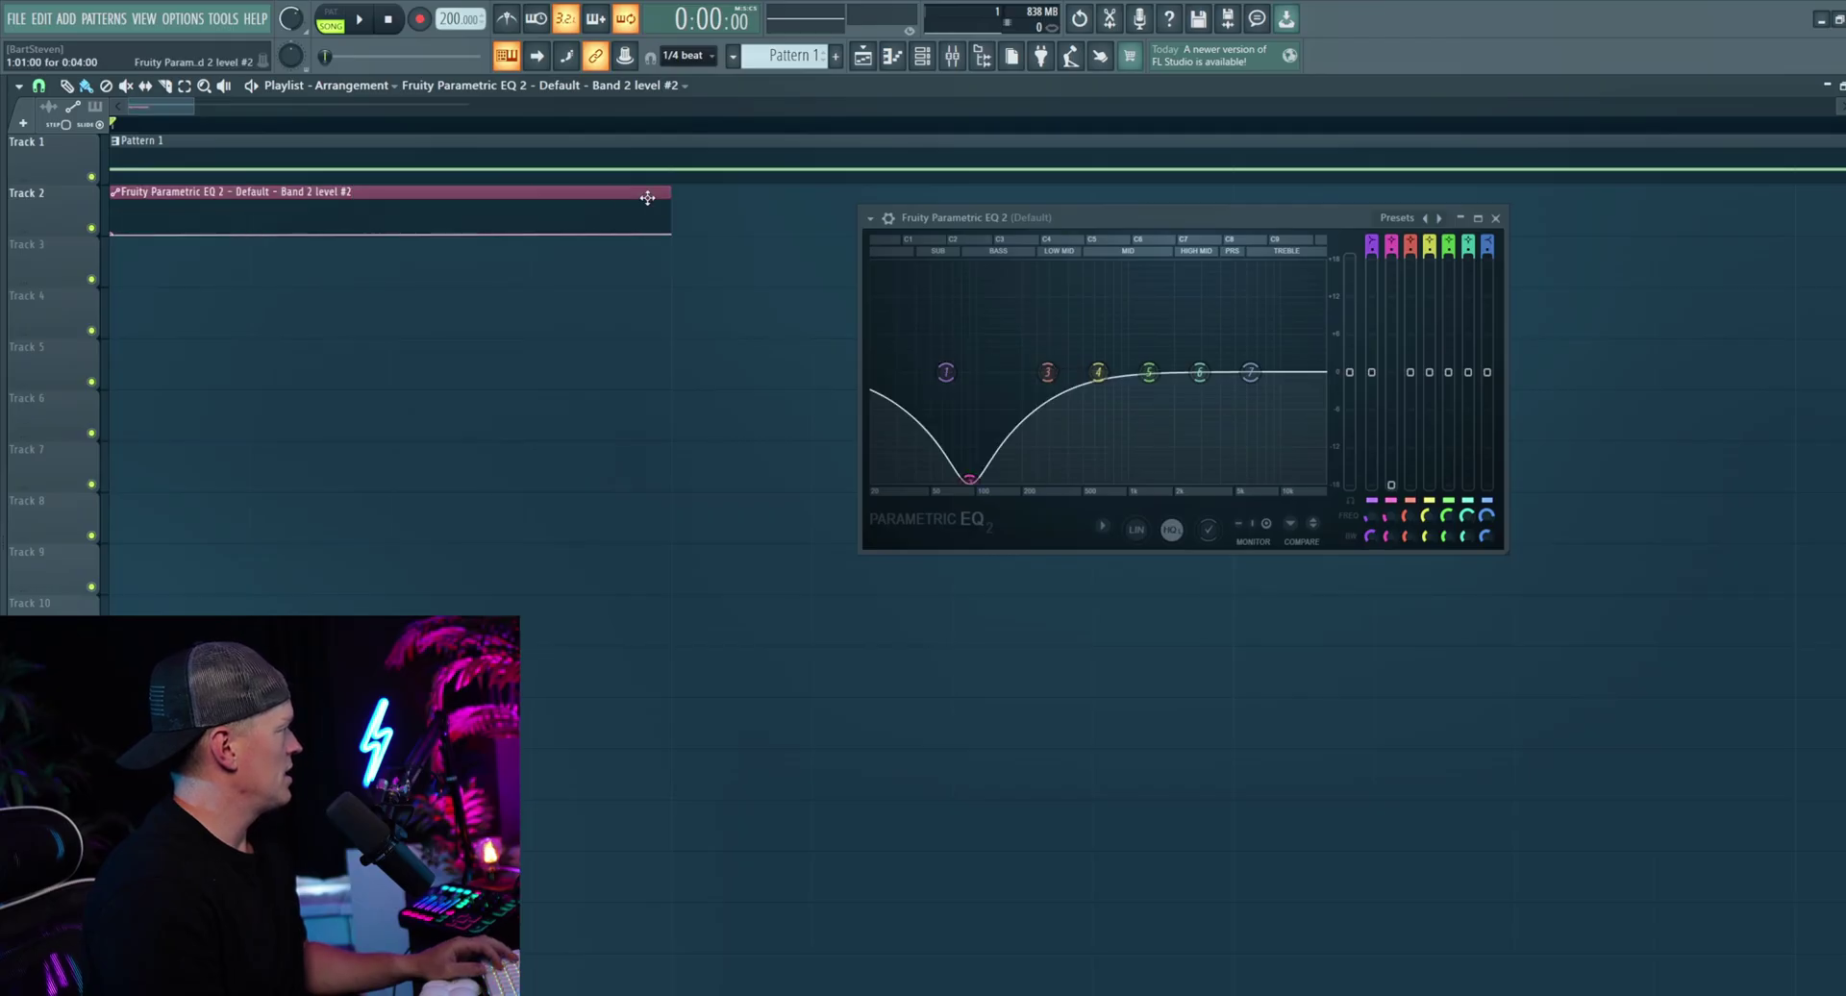
pyautogui.moveTo(259, 220); pyautogui.dragTo(253, 193)
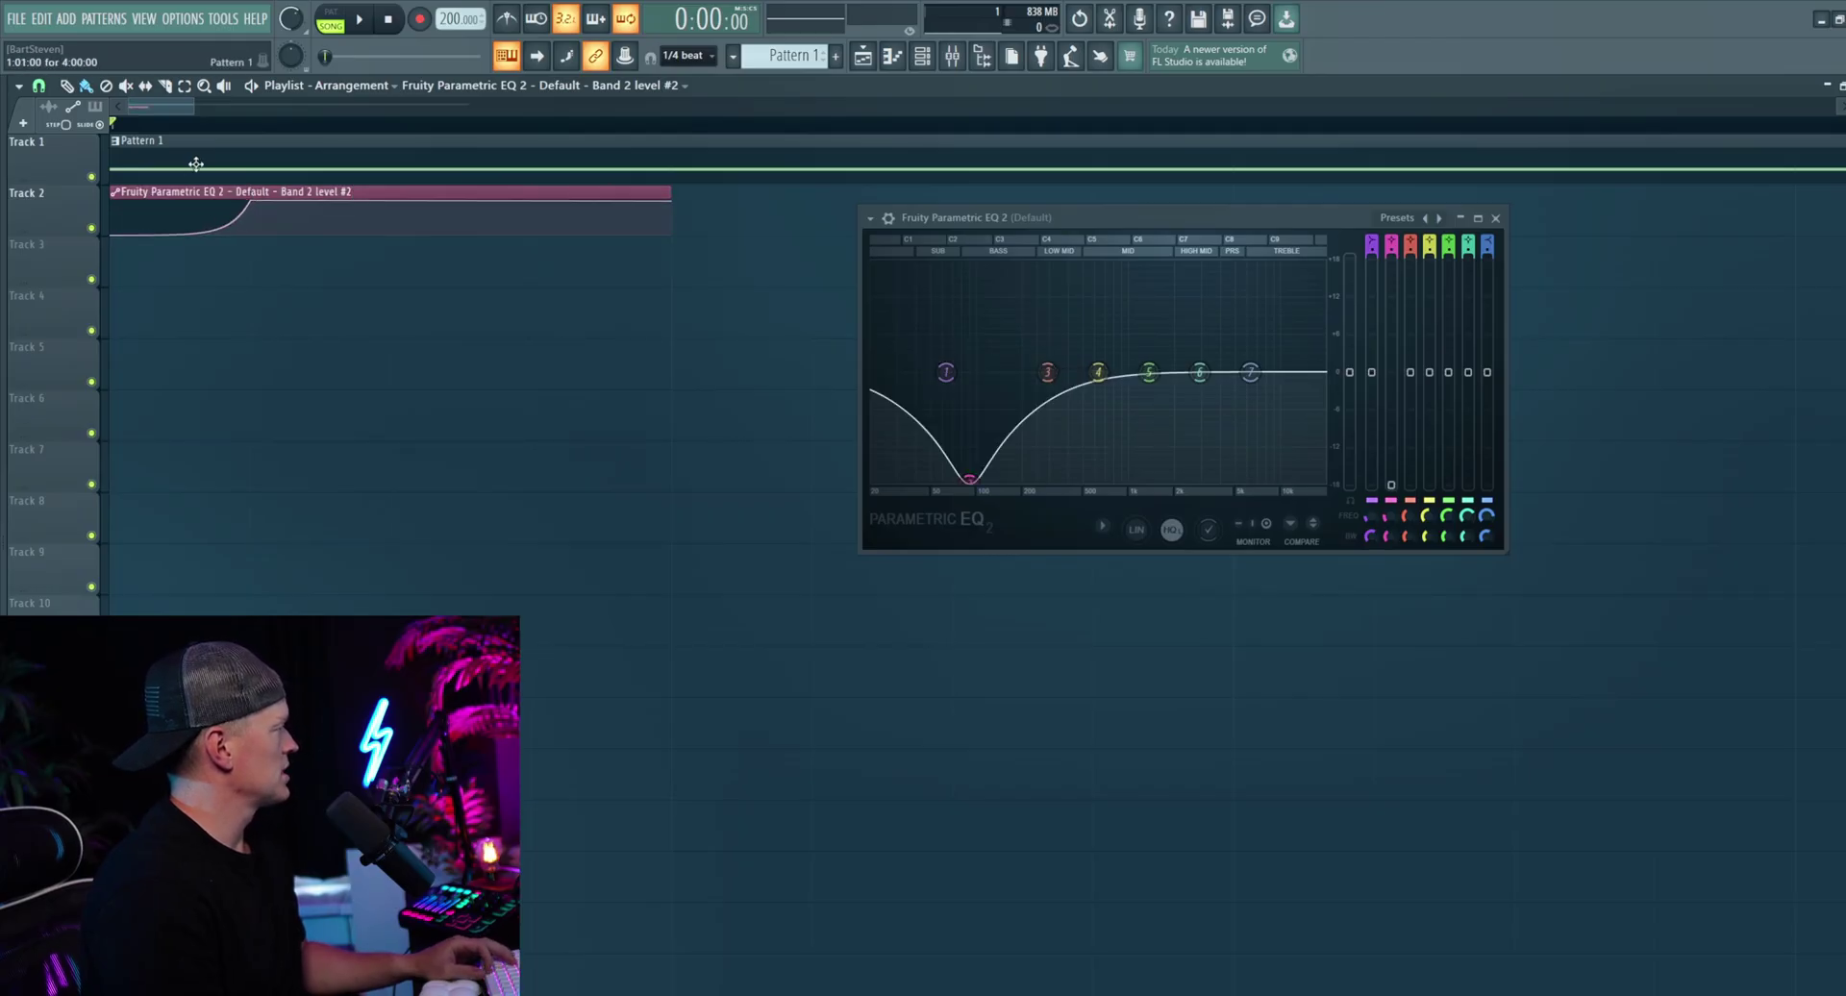
pyautogui.press('space')
pyautogui.press('space')
pyautogui.press('space')
pyautogui.press('space')
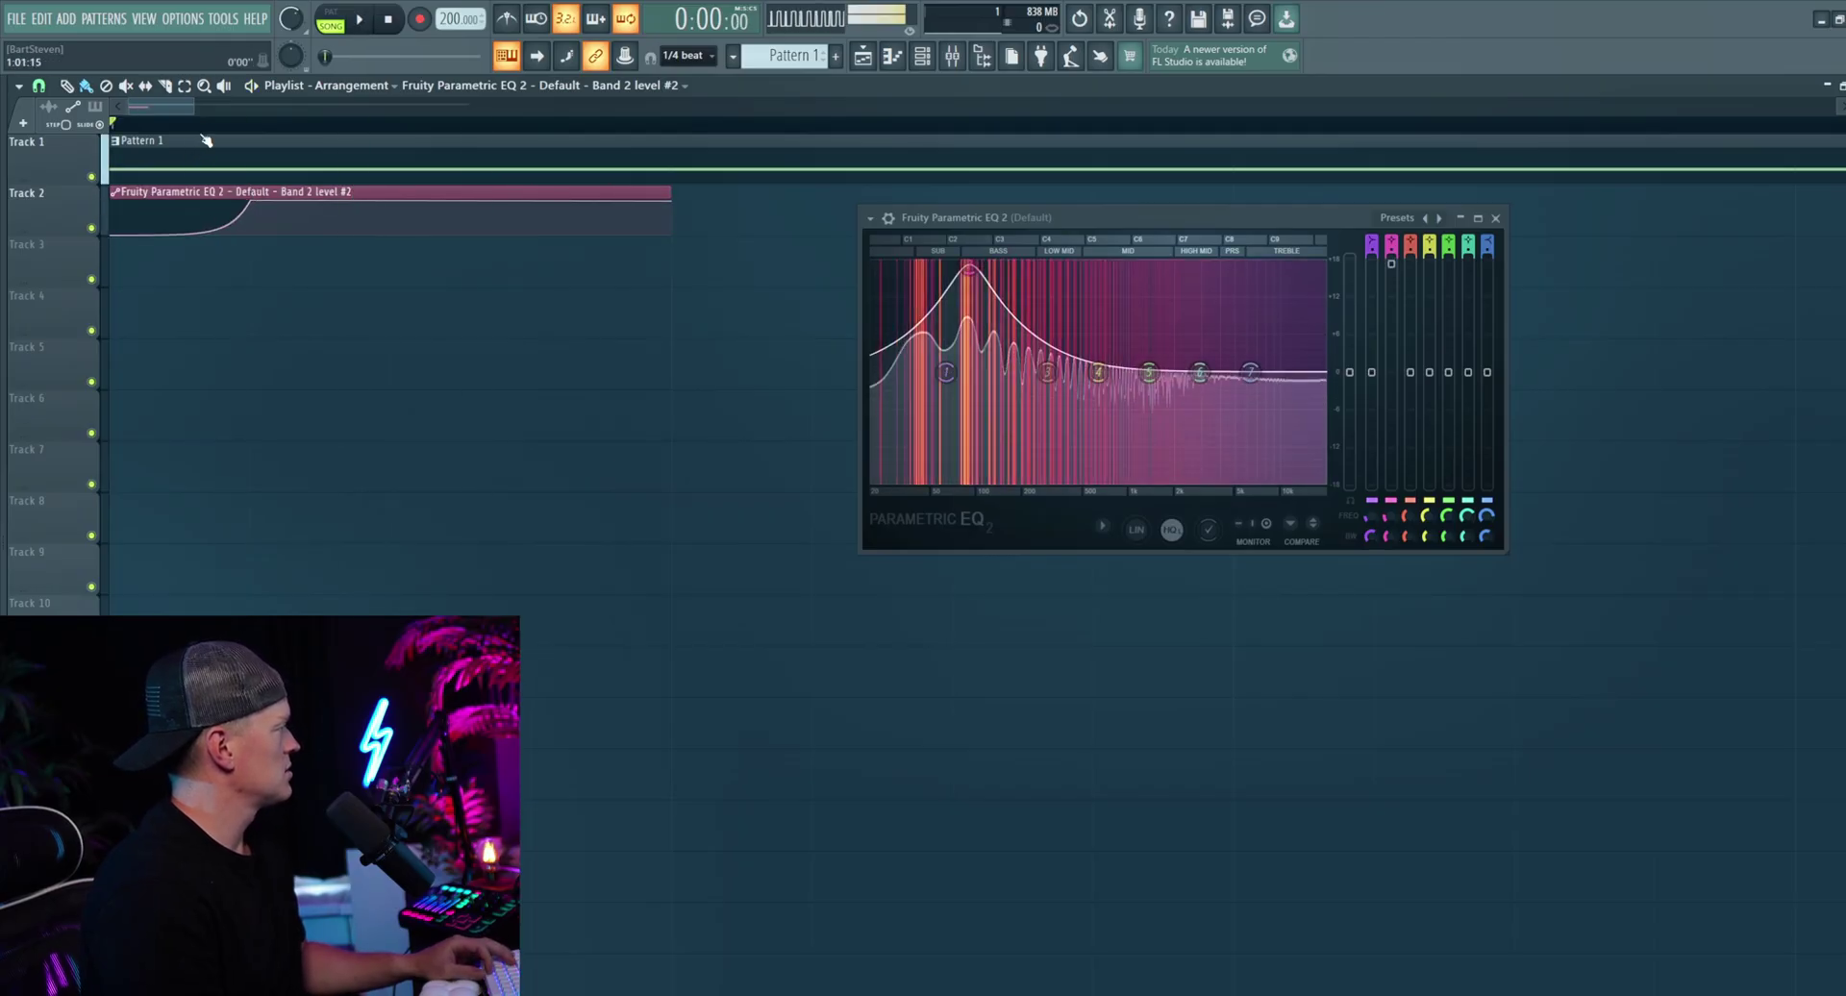
# Step: Add a slightly lower automation point halfway through the clip and loop playback over the clip's length
pyautogui.click(393, 212)
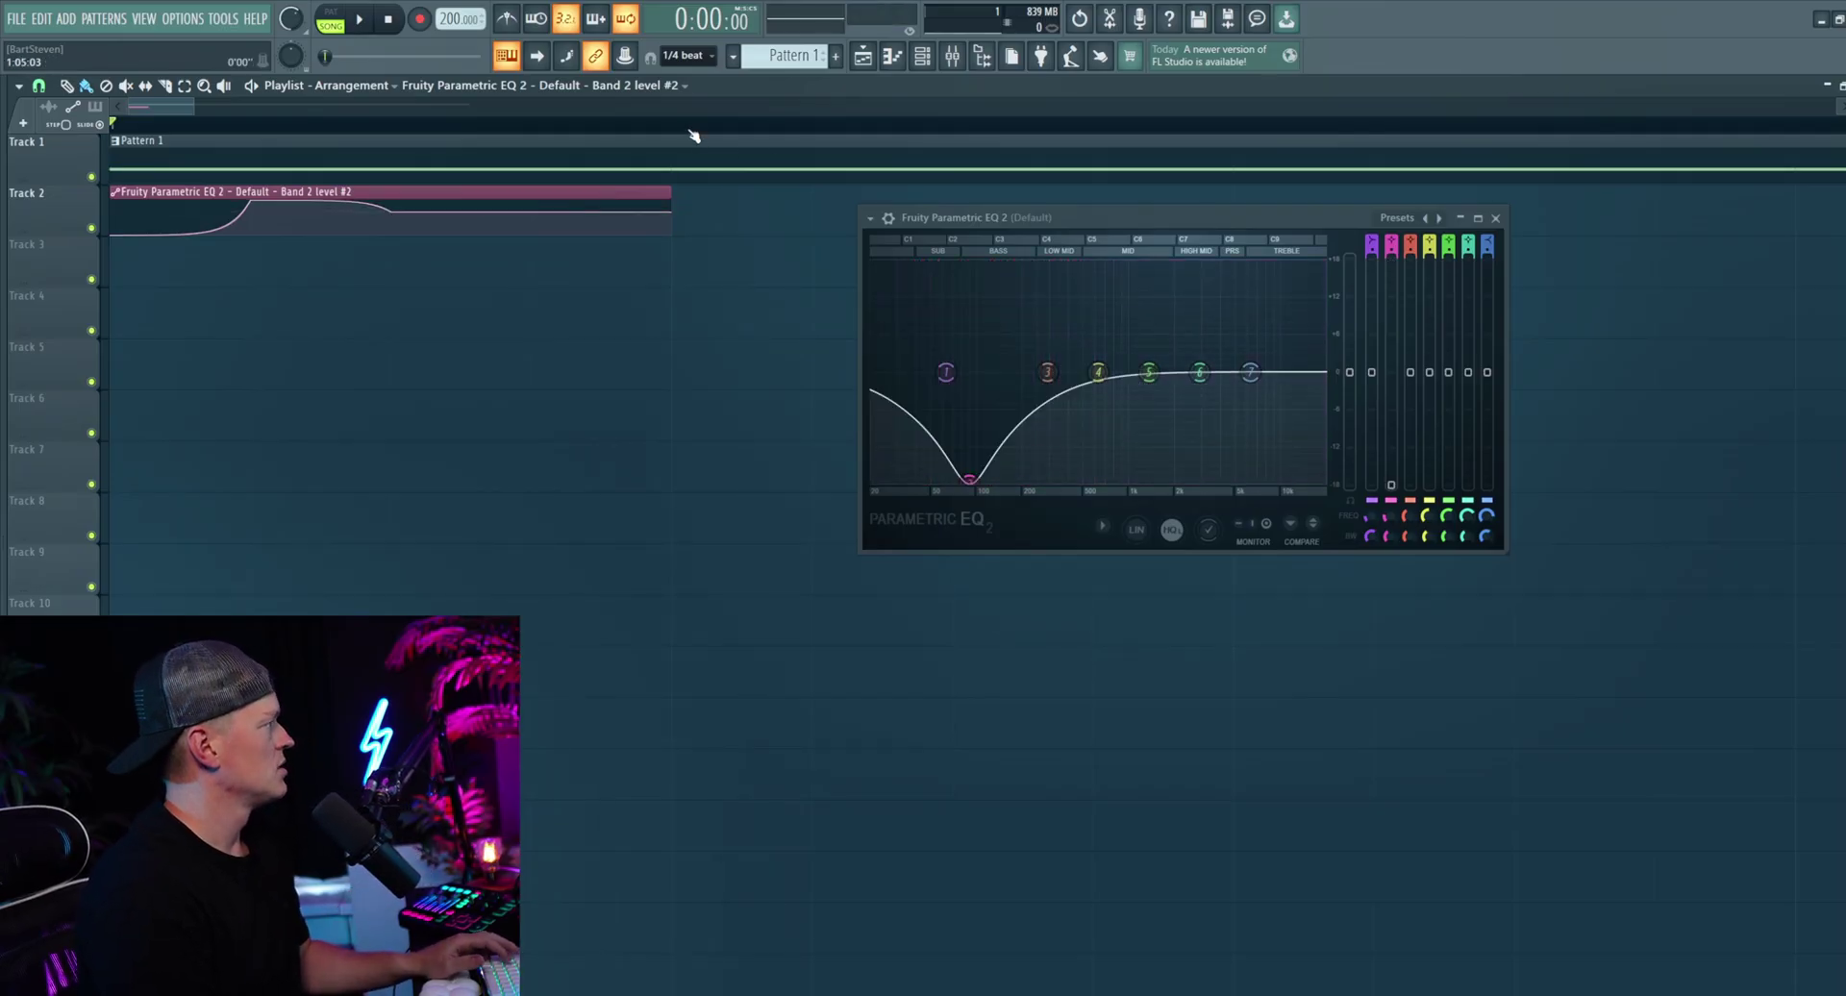
pyautogui.moveTo(671, 136); pyautogui.dragTo(109, 164)
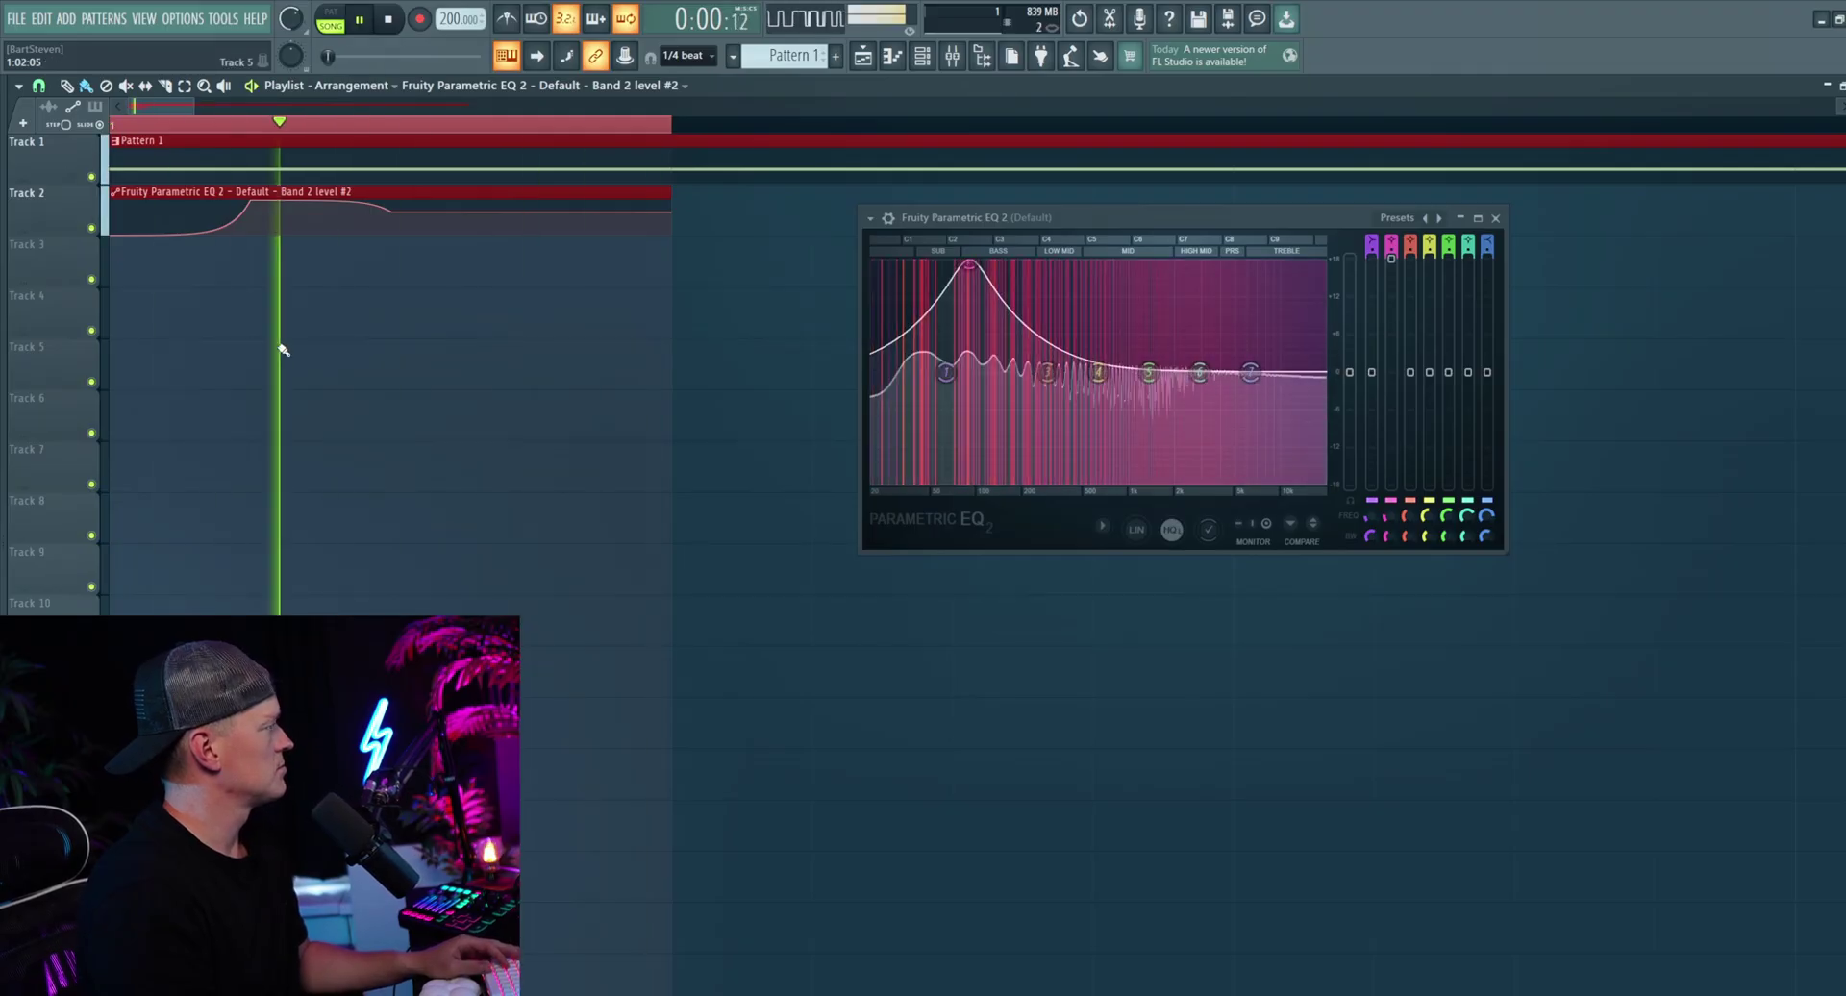
pyautogui.press('space')
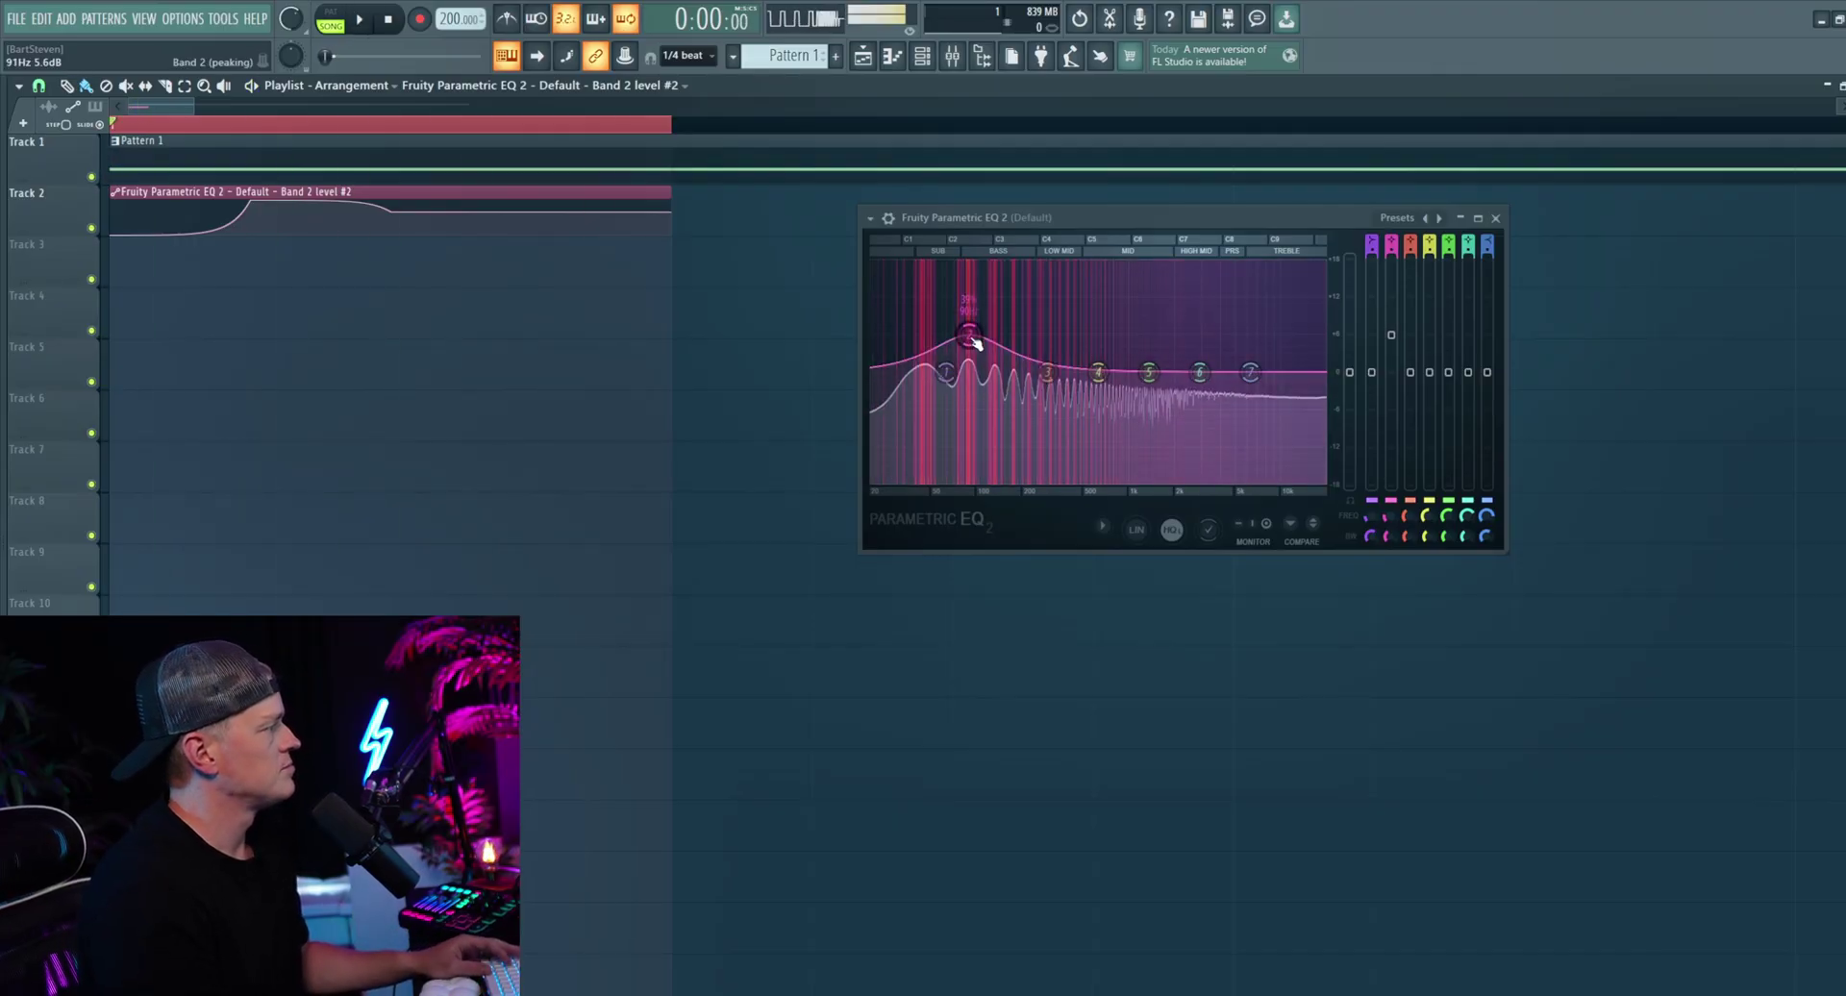
# Step: Shift EQ band 2 down to about 80 Hz while auditioning different frequencies
pyautogui.moveTo(968, 334); pyautogui.dragTo(952, 334)
pyautogui.press('space')
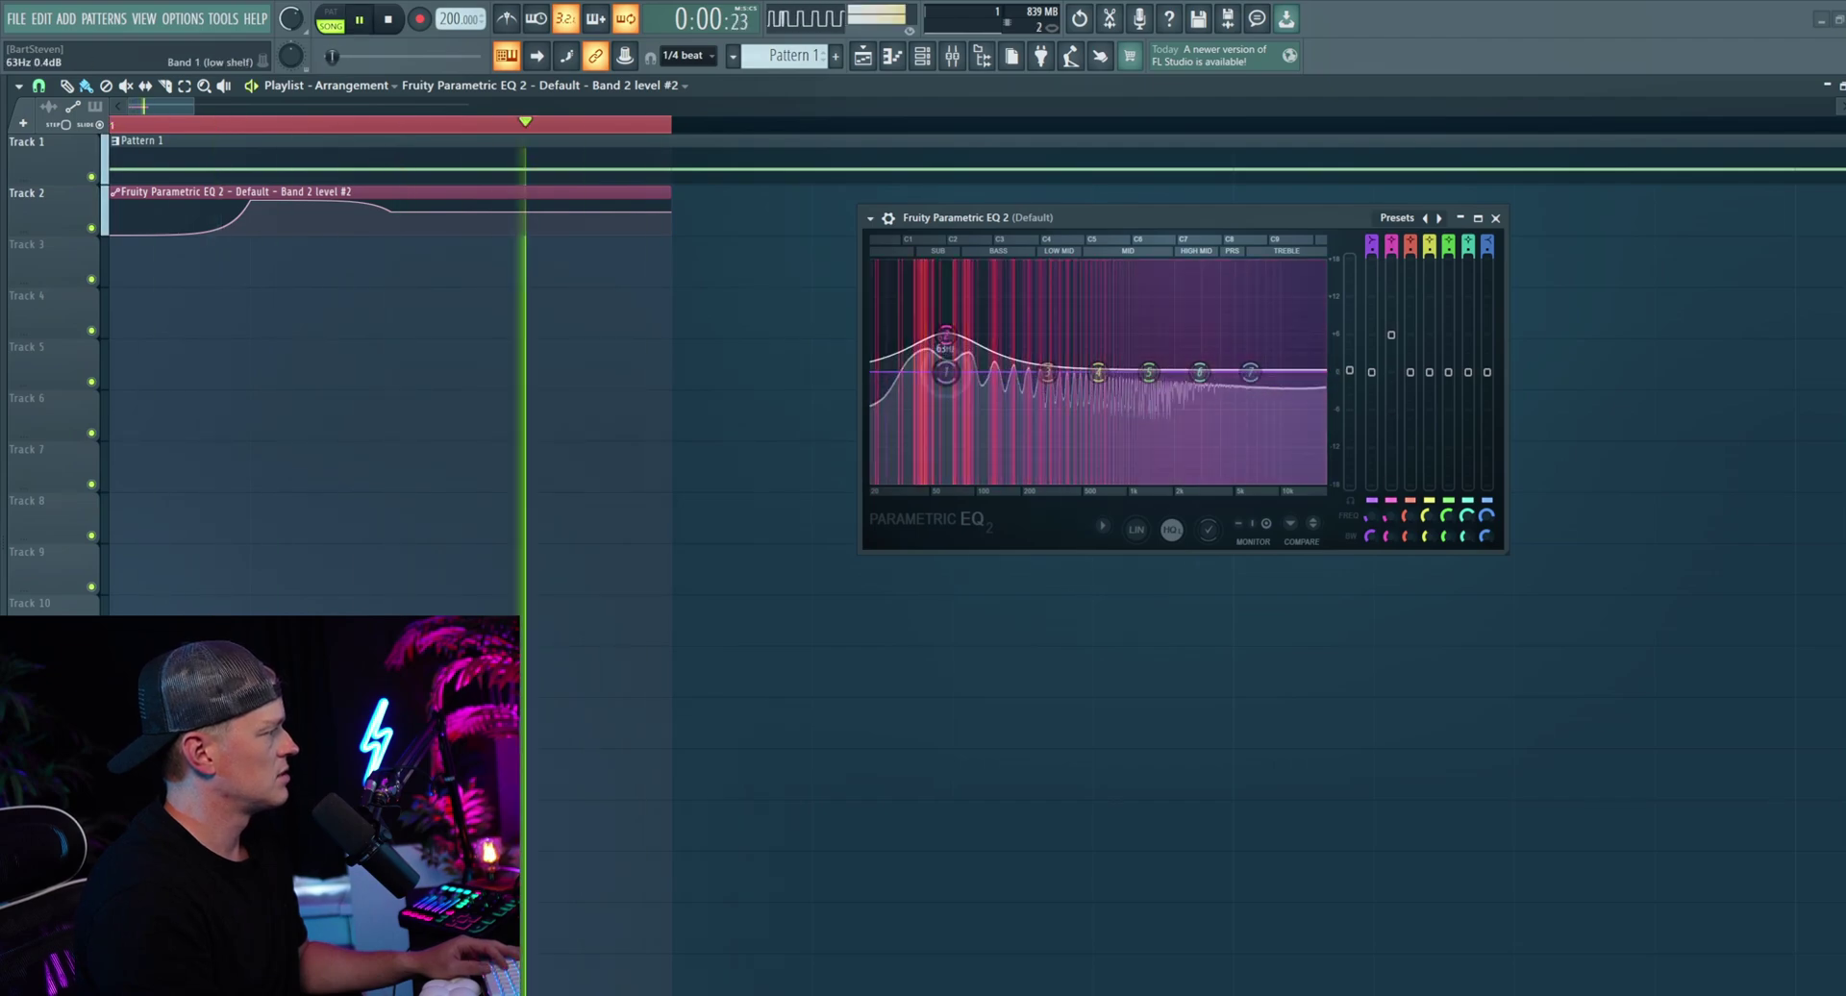
pyautogui.press('space')
pyautogui.moveTo(946, 338); pyautogui.dragTo(972, 337)
pyautogui.press('space')
# Step: Boost EQ bands 4 and 5 as narrow neighbouring peaks around 500 to 600 Hz, with band 4's width at 10%
pyautogui.press('space')
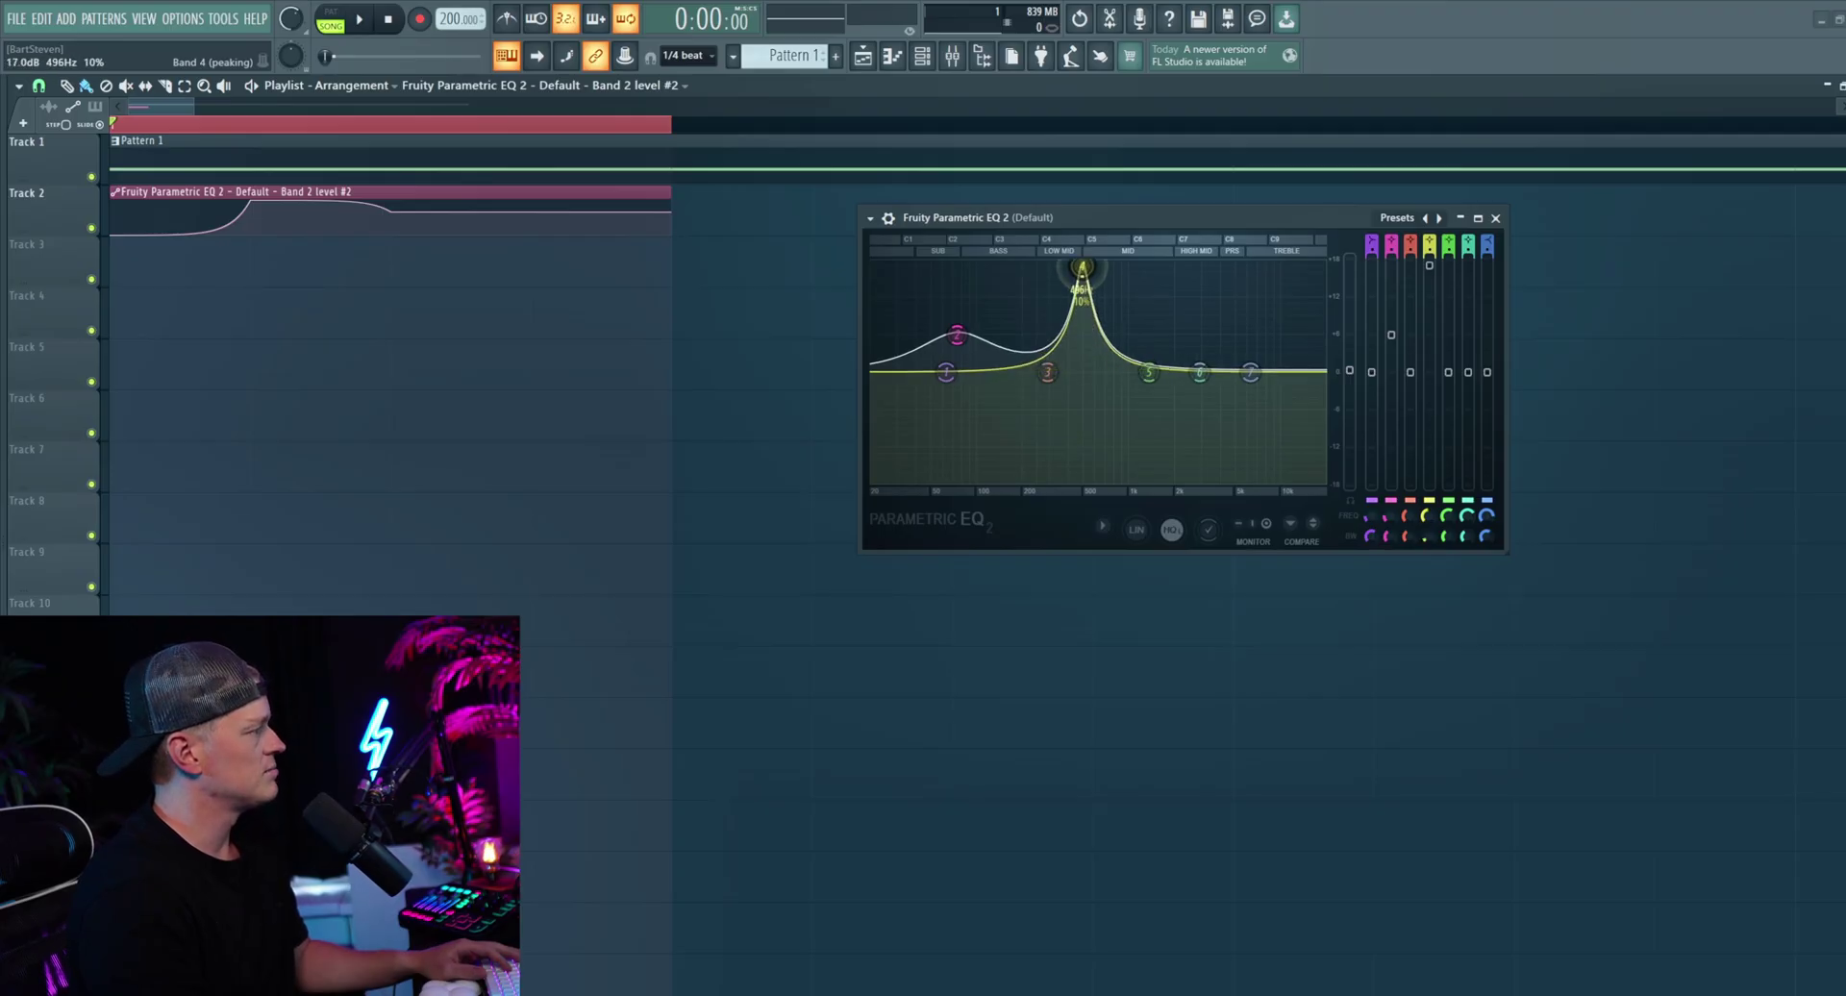
pyautogui.press('space')
pyautogui.moveTo(1082, 266)
pyautogui.mouseDown()
pyautogui.moveTo(1056, 266)
pyautogui.moveTo(1079, 271)
pyautogui.mouseUp()
pyautogui.press('space')
pyautogui.scroll(-5, 1133, 345)
pyautogui.moveTo(1148, 372); pyautogui.dragTo(1083, 310)
pyautogui.press('space')
pyautogui.press('space')
pyautogui.scroll(-4, 1083, 310)
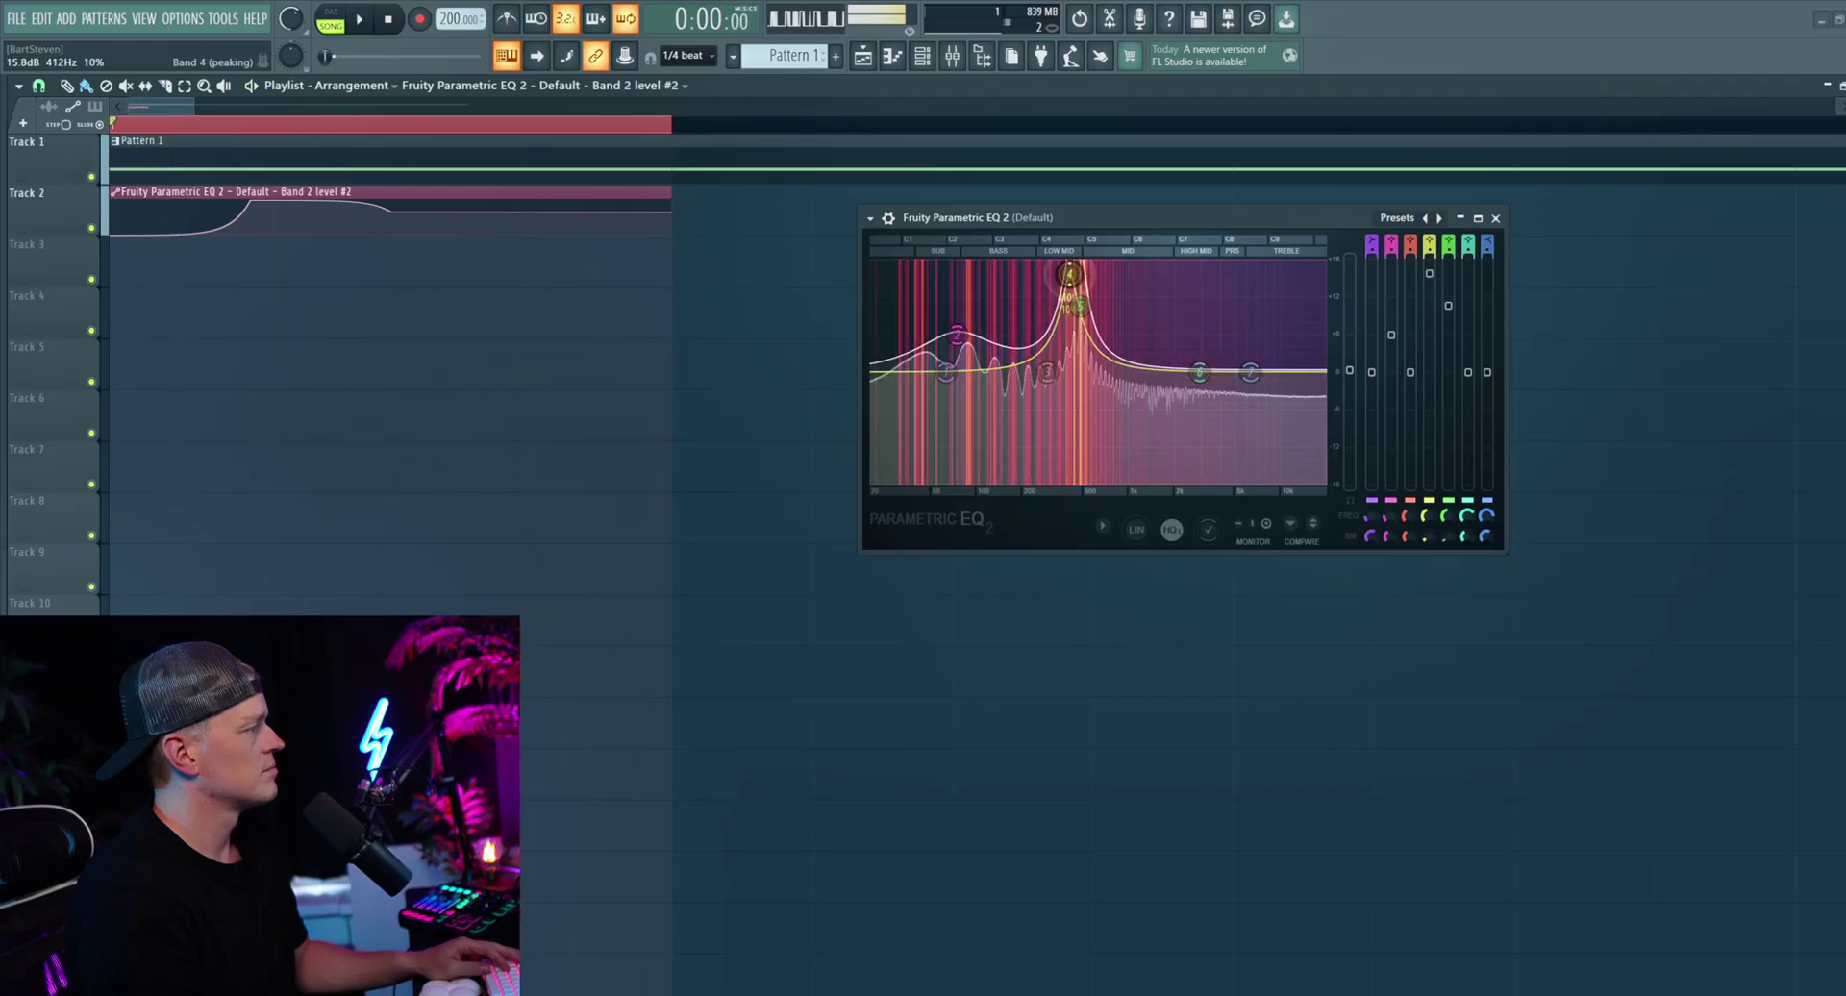
pyautogui.moveTo(1085, 309)
pyautogui.mouseDown()
pyautogui.moveTo(1101, 314)
pyautogui.moveTo(1089, 302)
pyautogui.mouseUp()
pyautogui.press('space')
# Step: Narrow EQ band 6 to 4% width and boost it to about 10.3 dB at 740 Hz
pyautogui.moveTo(1199, 372); pyautogui.dragTo(1170, 363)
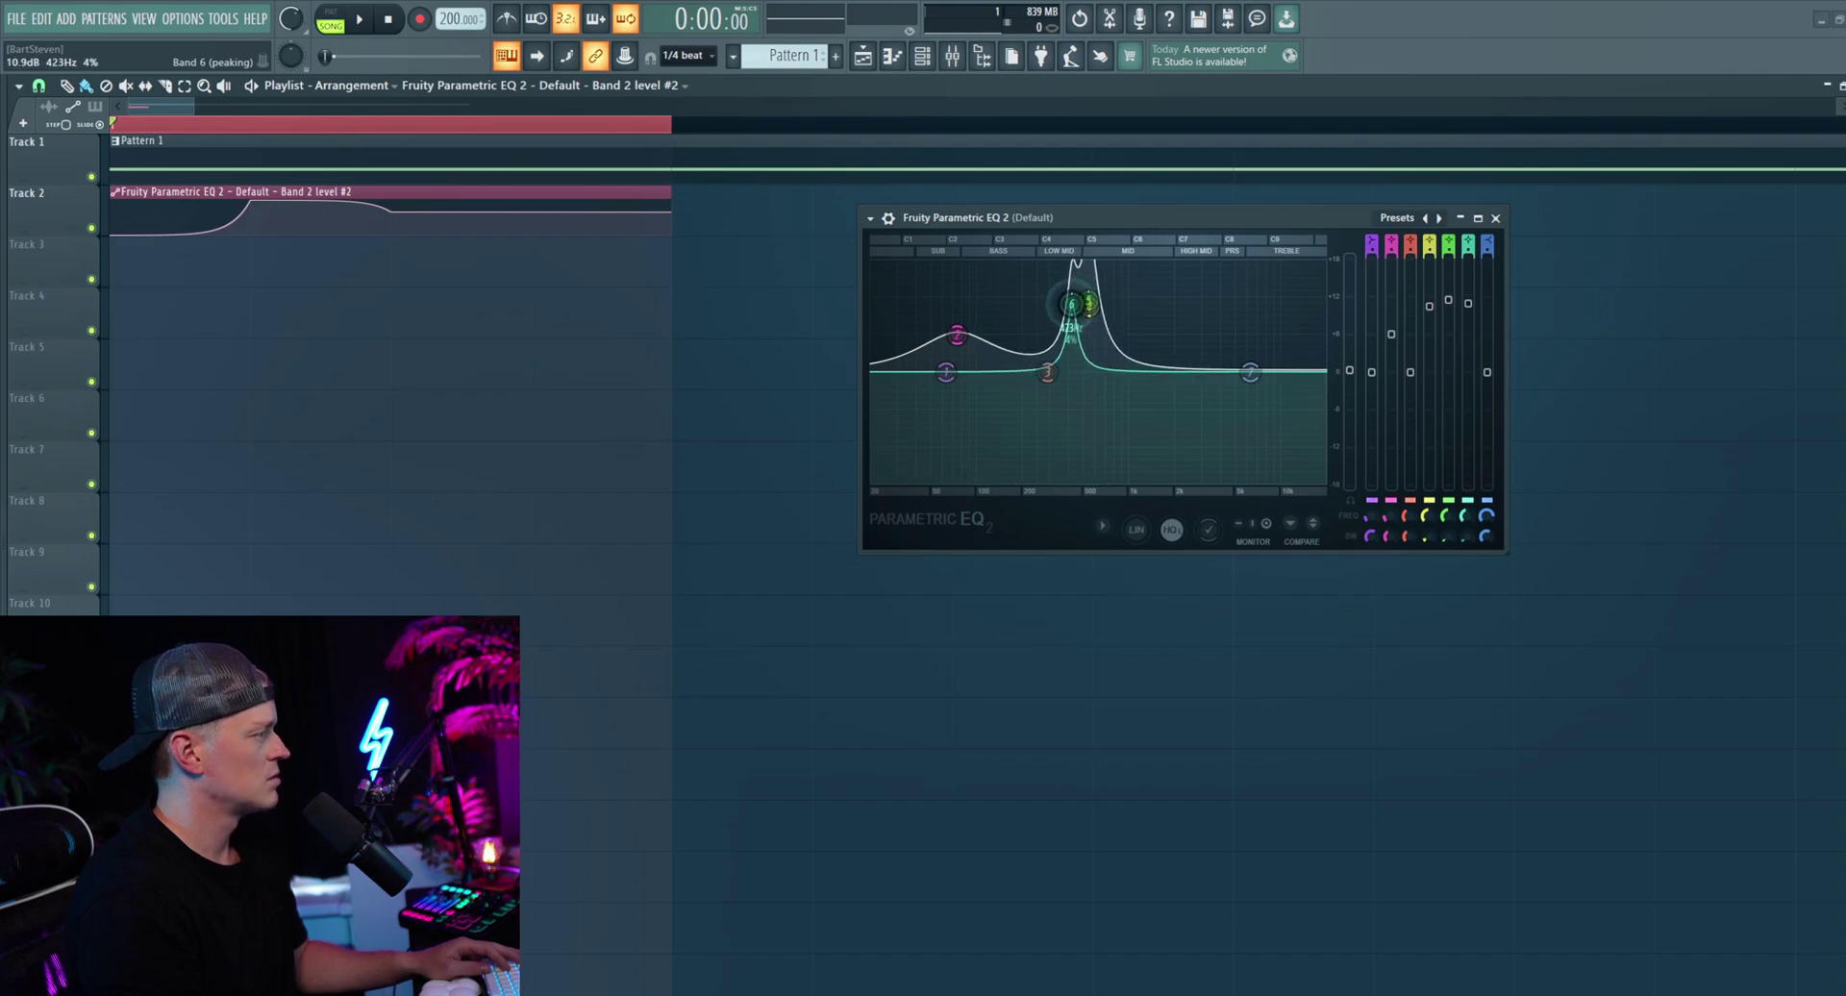
pyautogui.press('space')
pyautogui.moveTo(1071, 303); pyautogui.dragTo(1108, 307)
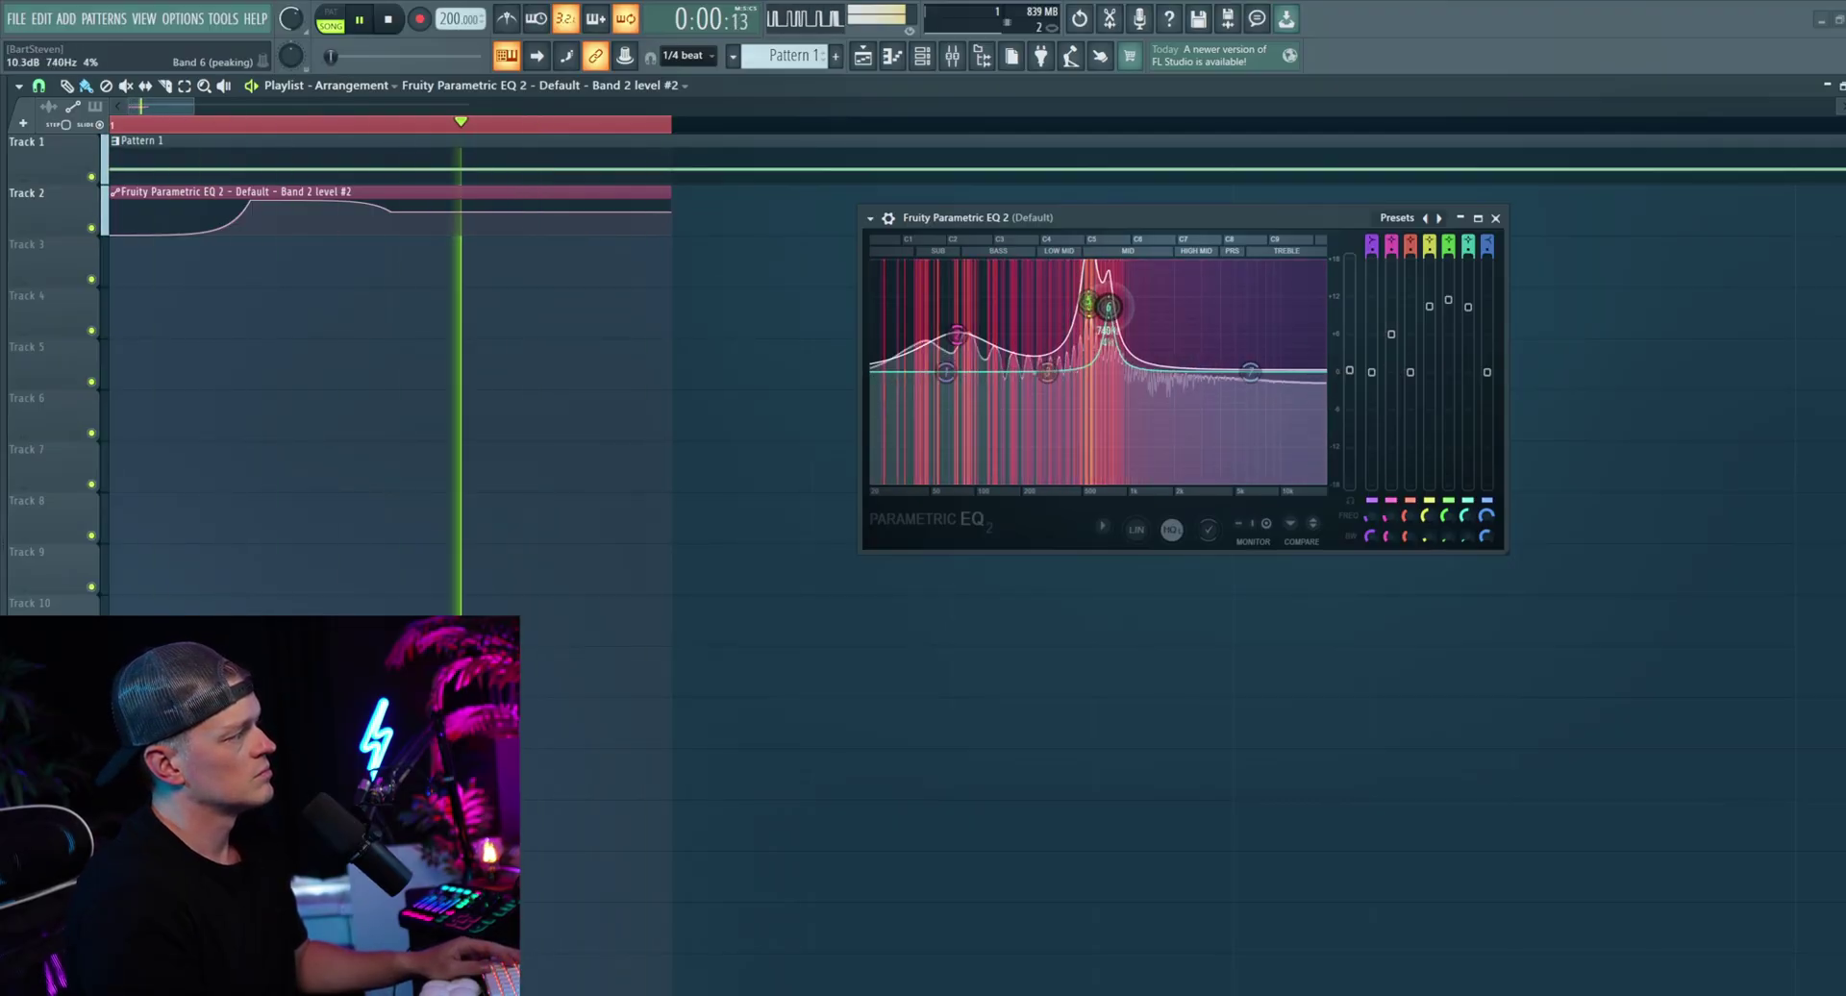
pyautogui.press('space')
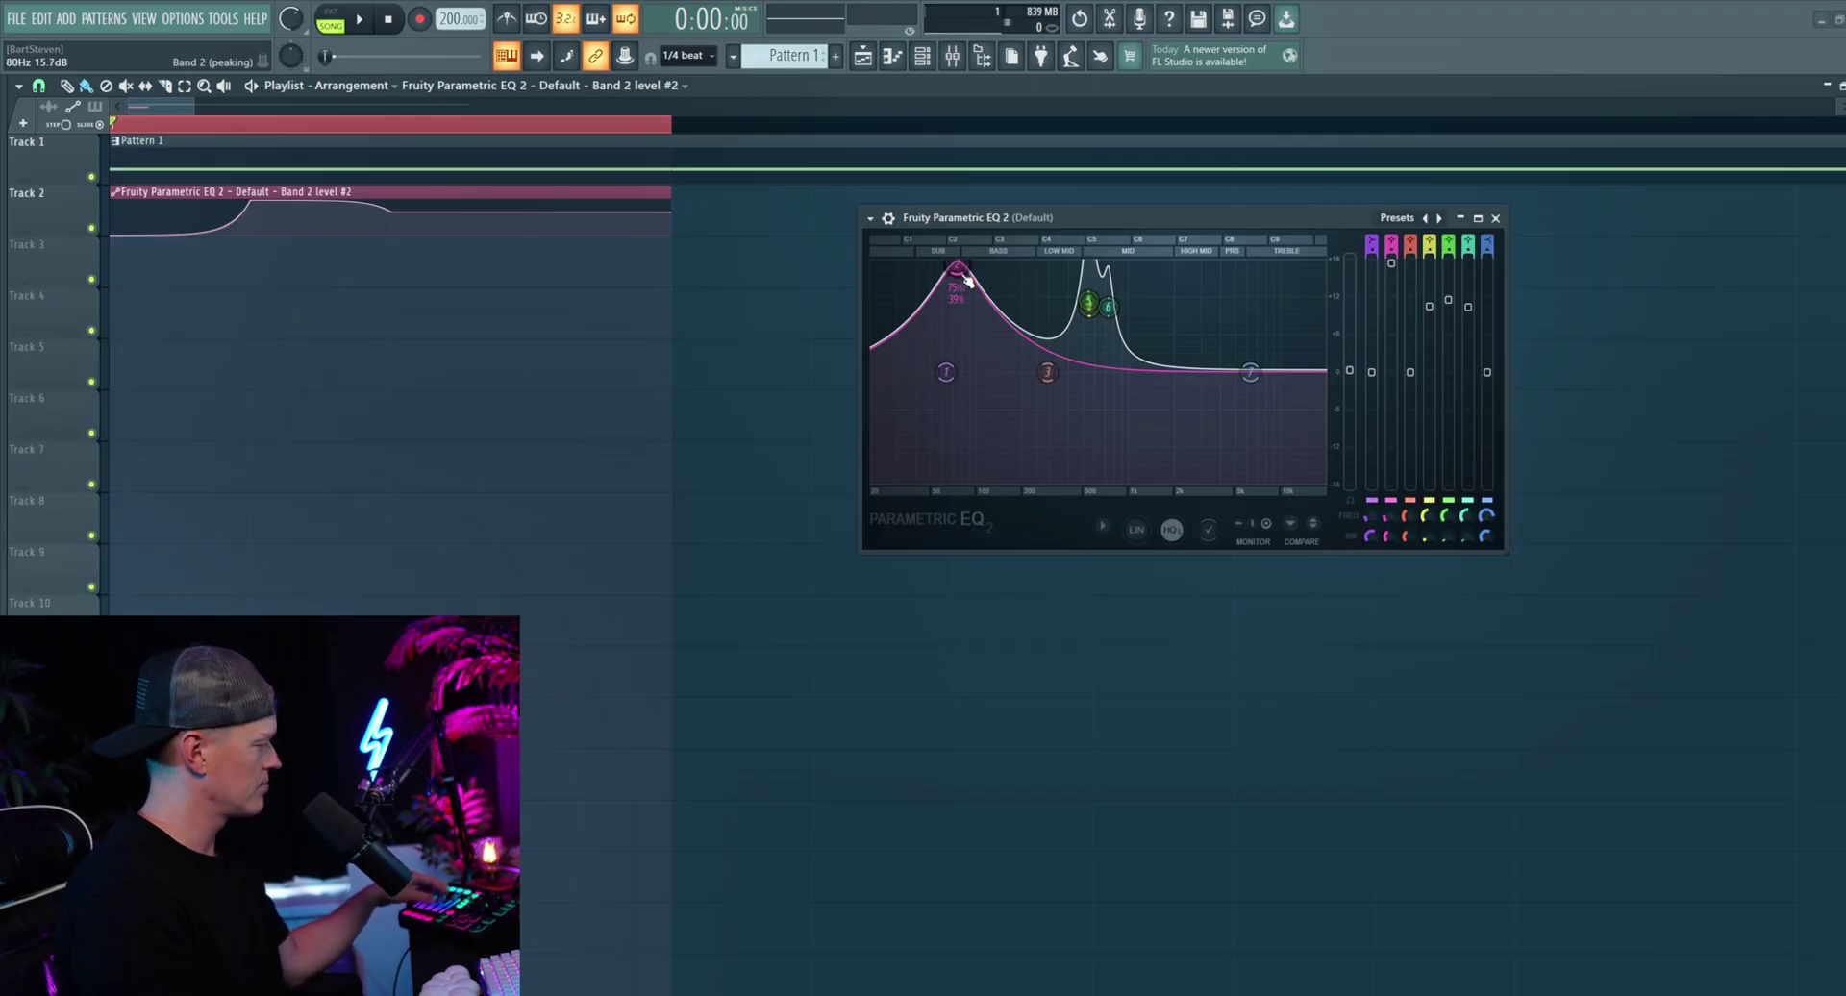
# Step: Lower EQ band 2 to about 50 Hz and taper its level automation down over the second half of the clip
pyautogui.press('space')
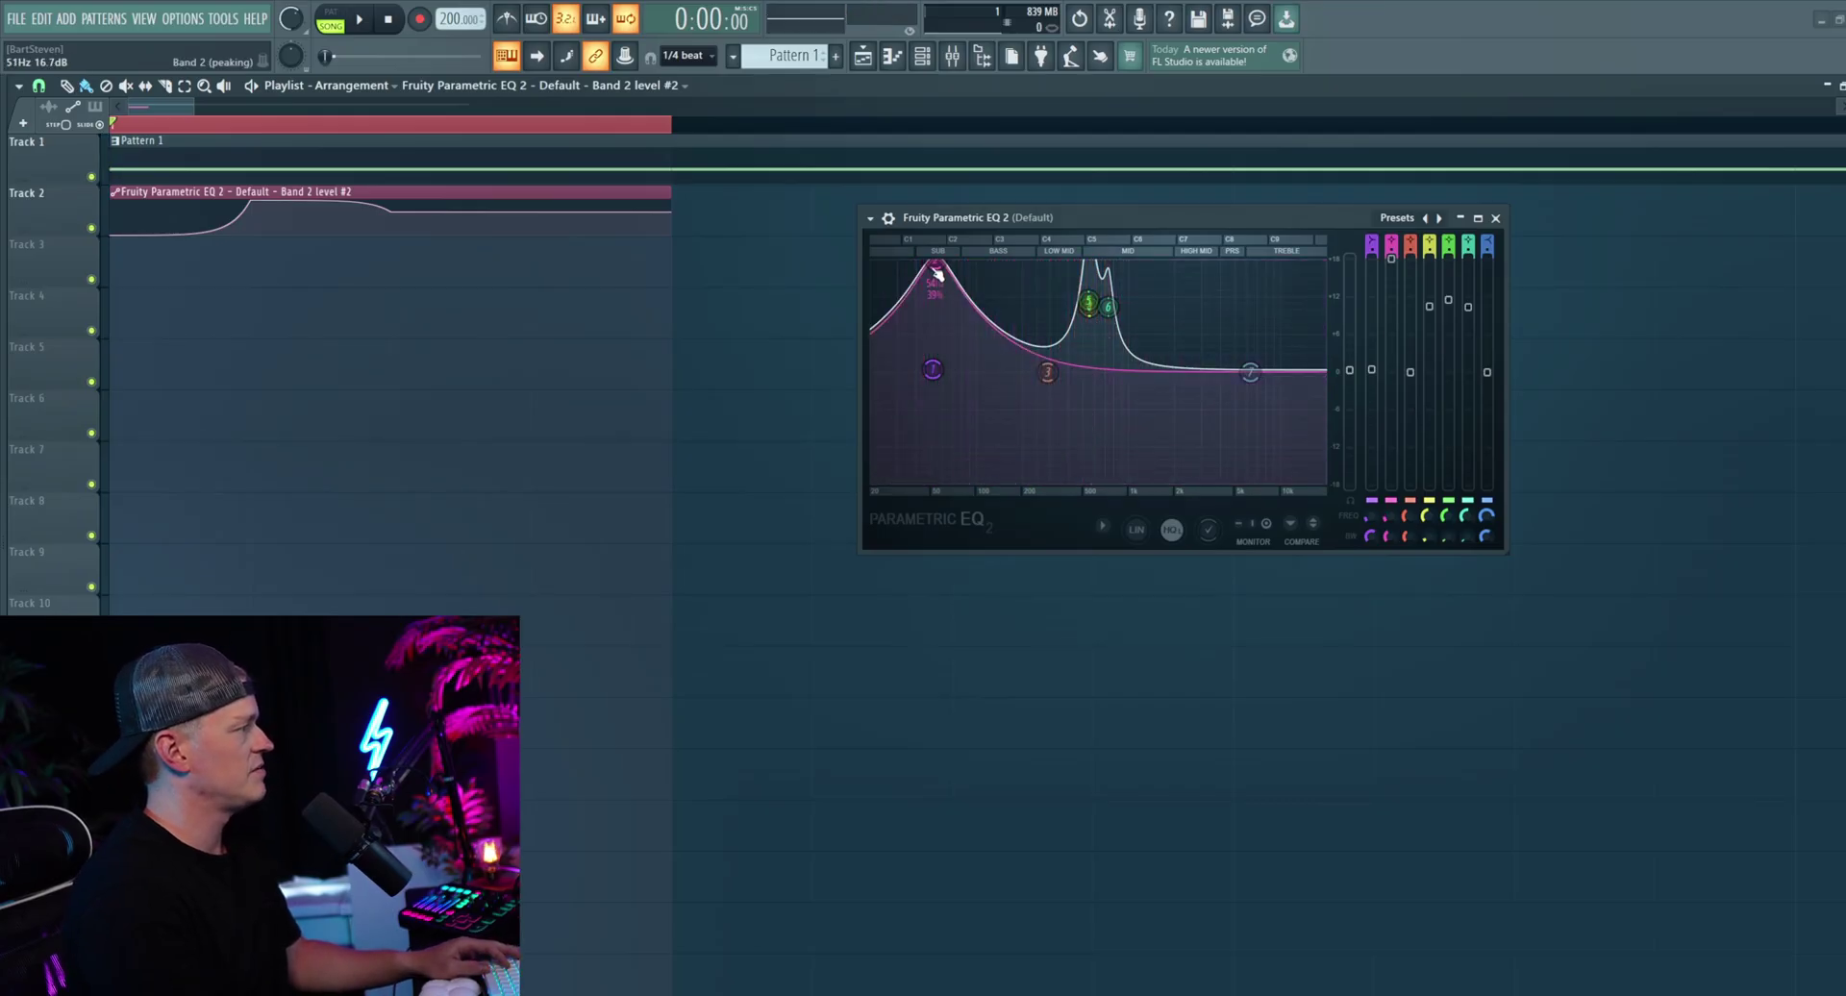
pyautogui.press('space')
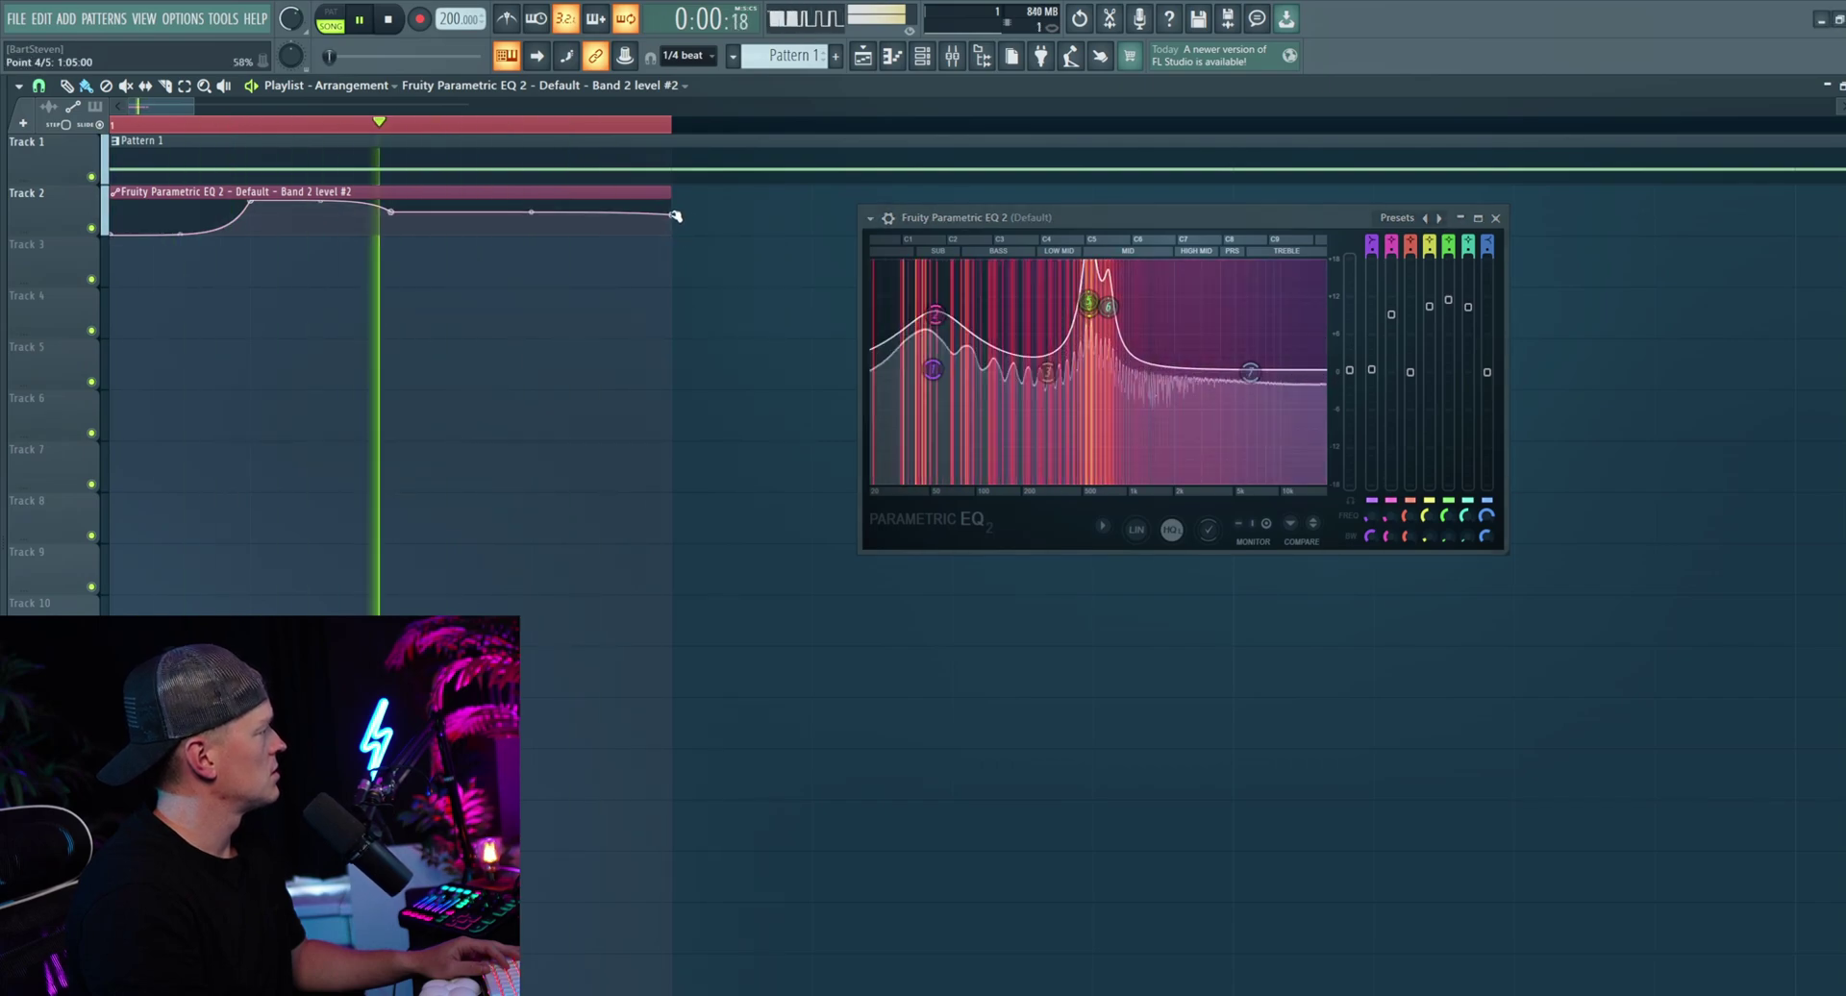
pyautogui.press('space')
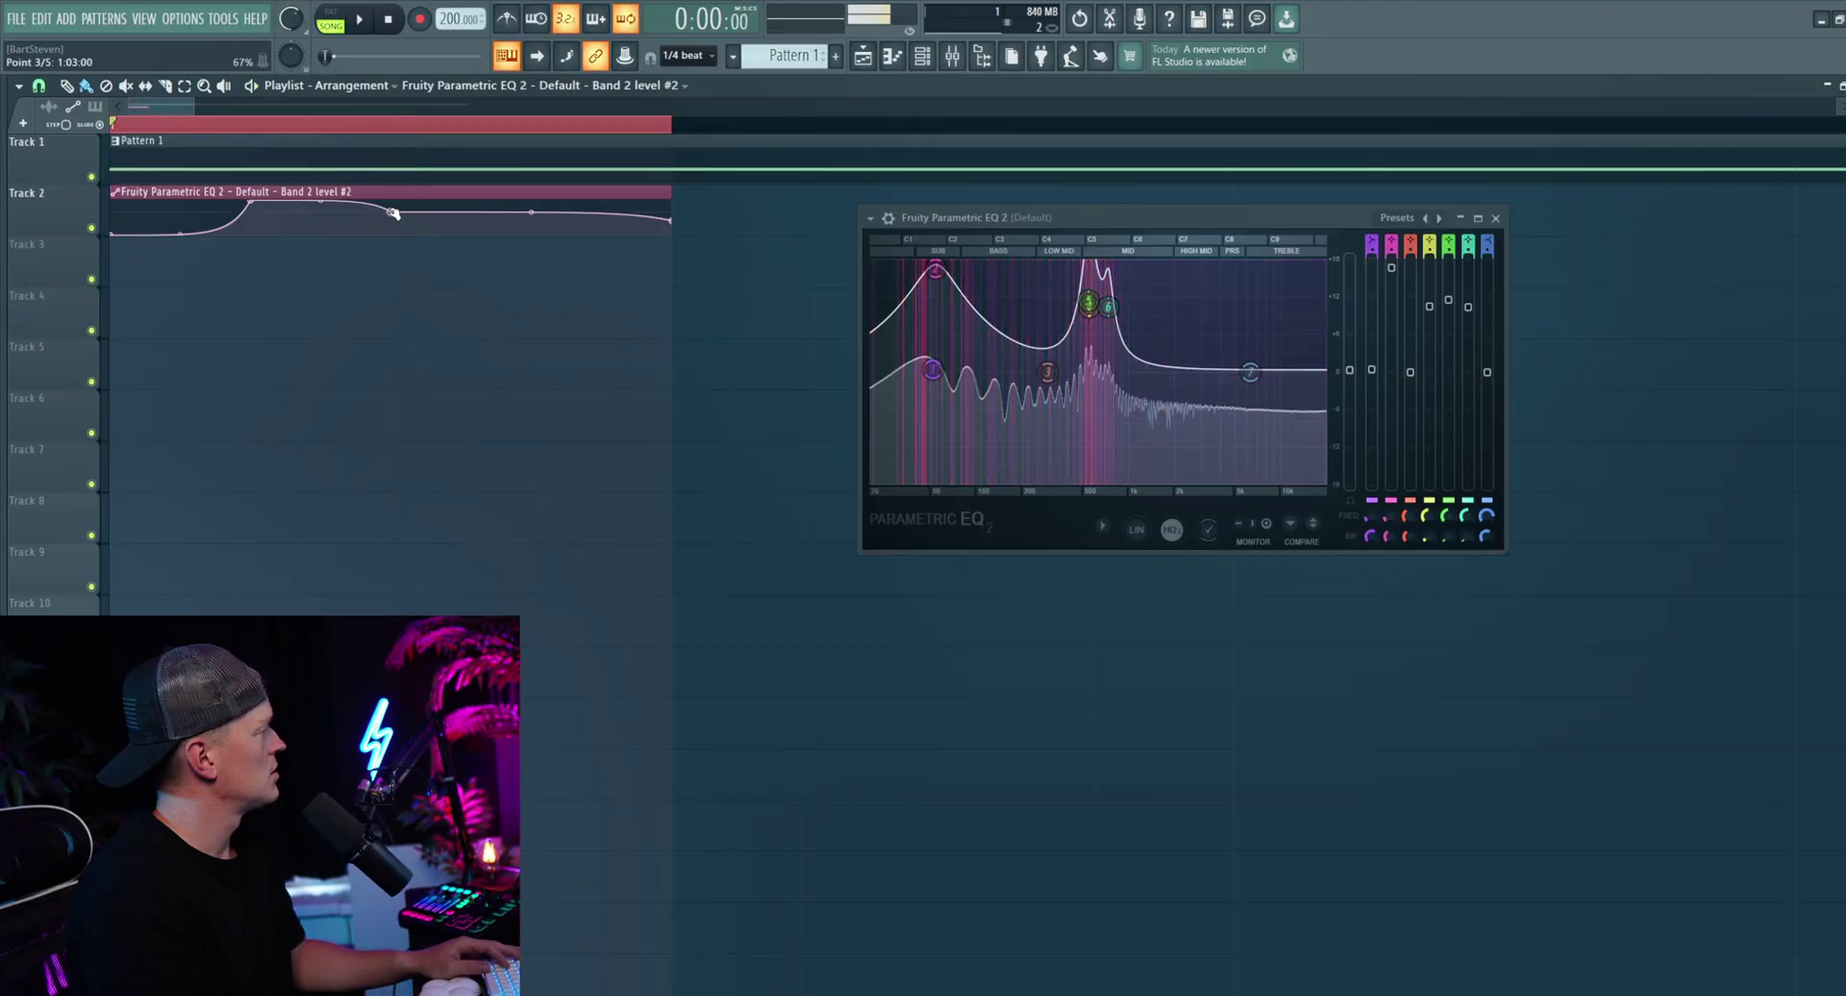
pyautogui.moveTo(393, 207); pyautogui.dragTo(393, 219)
pyautogui.press('space')
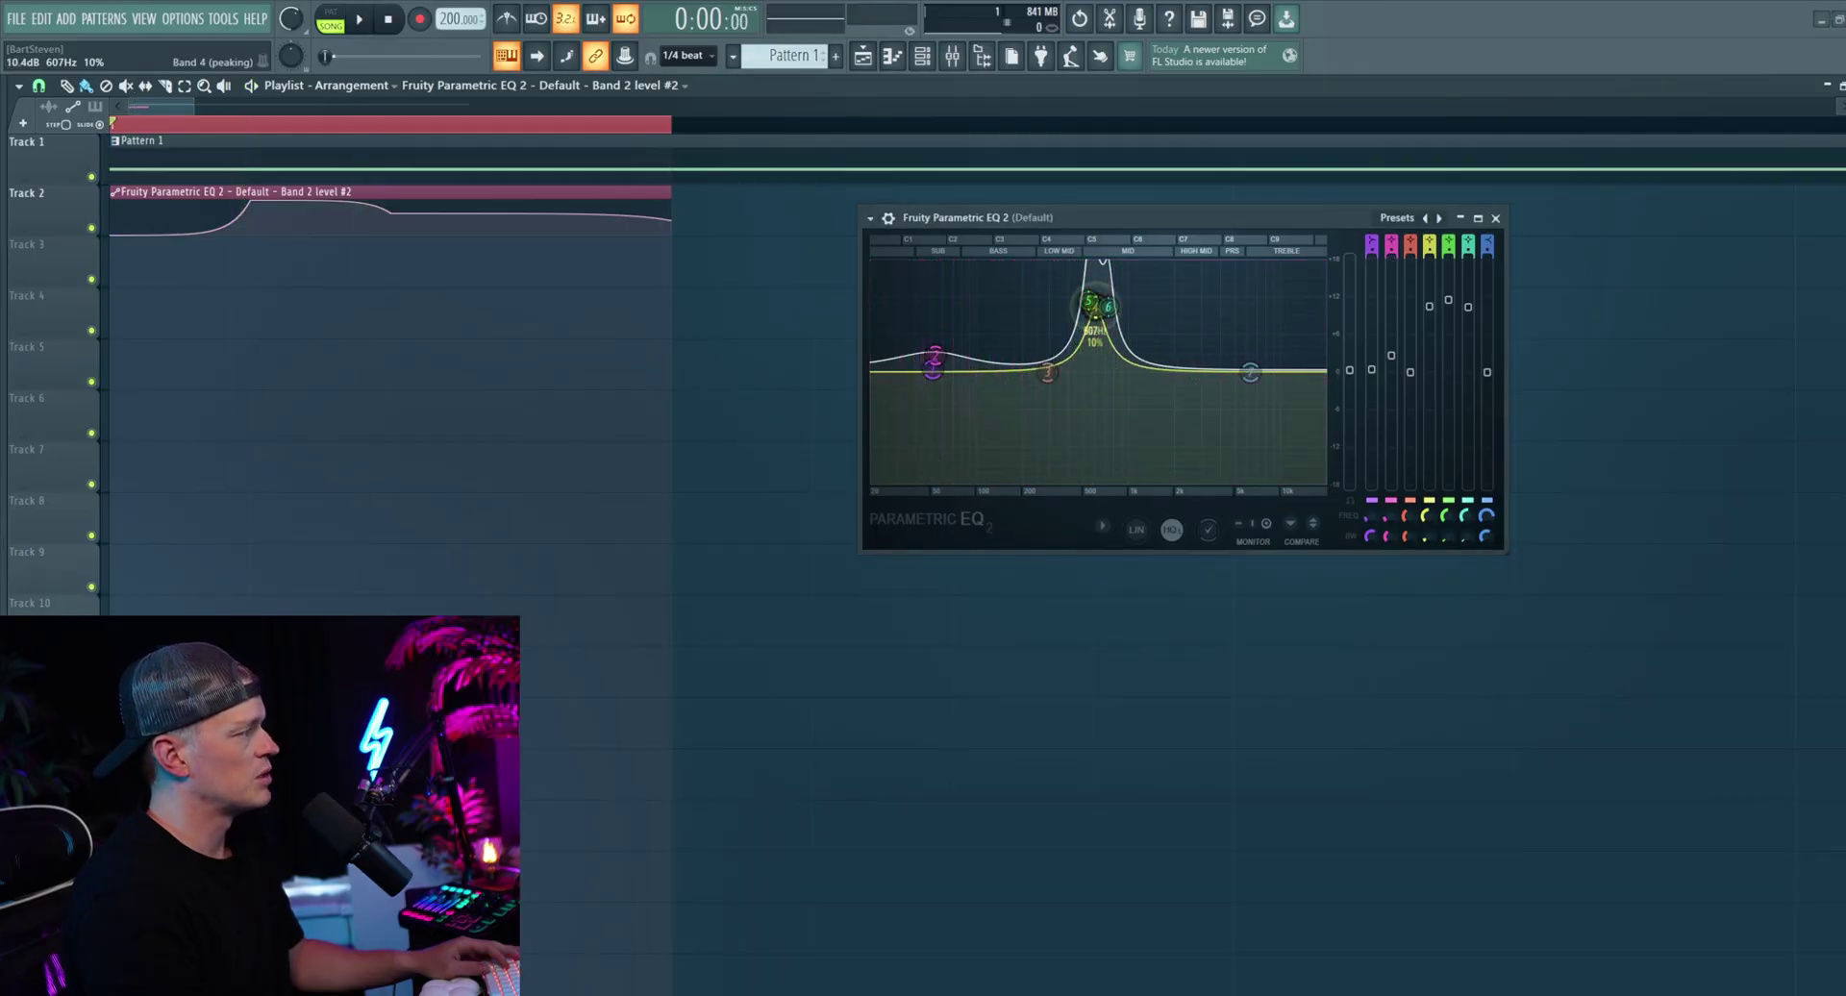
# Step: Move the narrow peaks of EQ bands 4 and 5 up to about 890 Hz and 770 Hz and audition the loop
pyautogui.press('space')
pyautogui.moveTo(1095, 308)
pyautogui.mouseDown()
pyautogui.moveTo(1071, 320)
pyautogui.moveTo(1117, 268)
pyautogui.moveTo(1112, 301)
pyautogui.mouseUp()
pyautogui.press('space')
pyautogui.press('space')
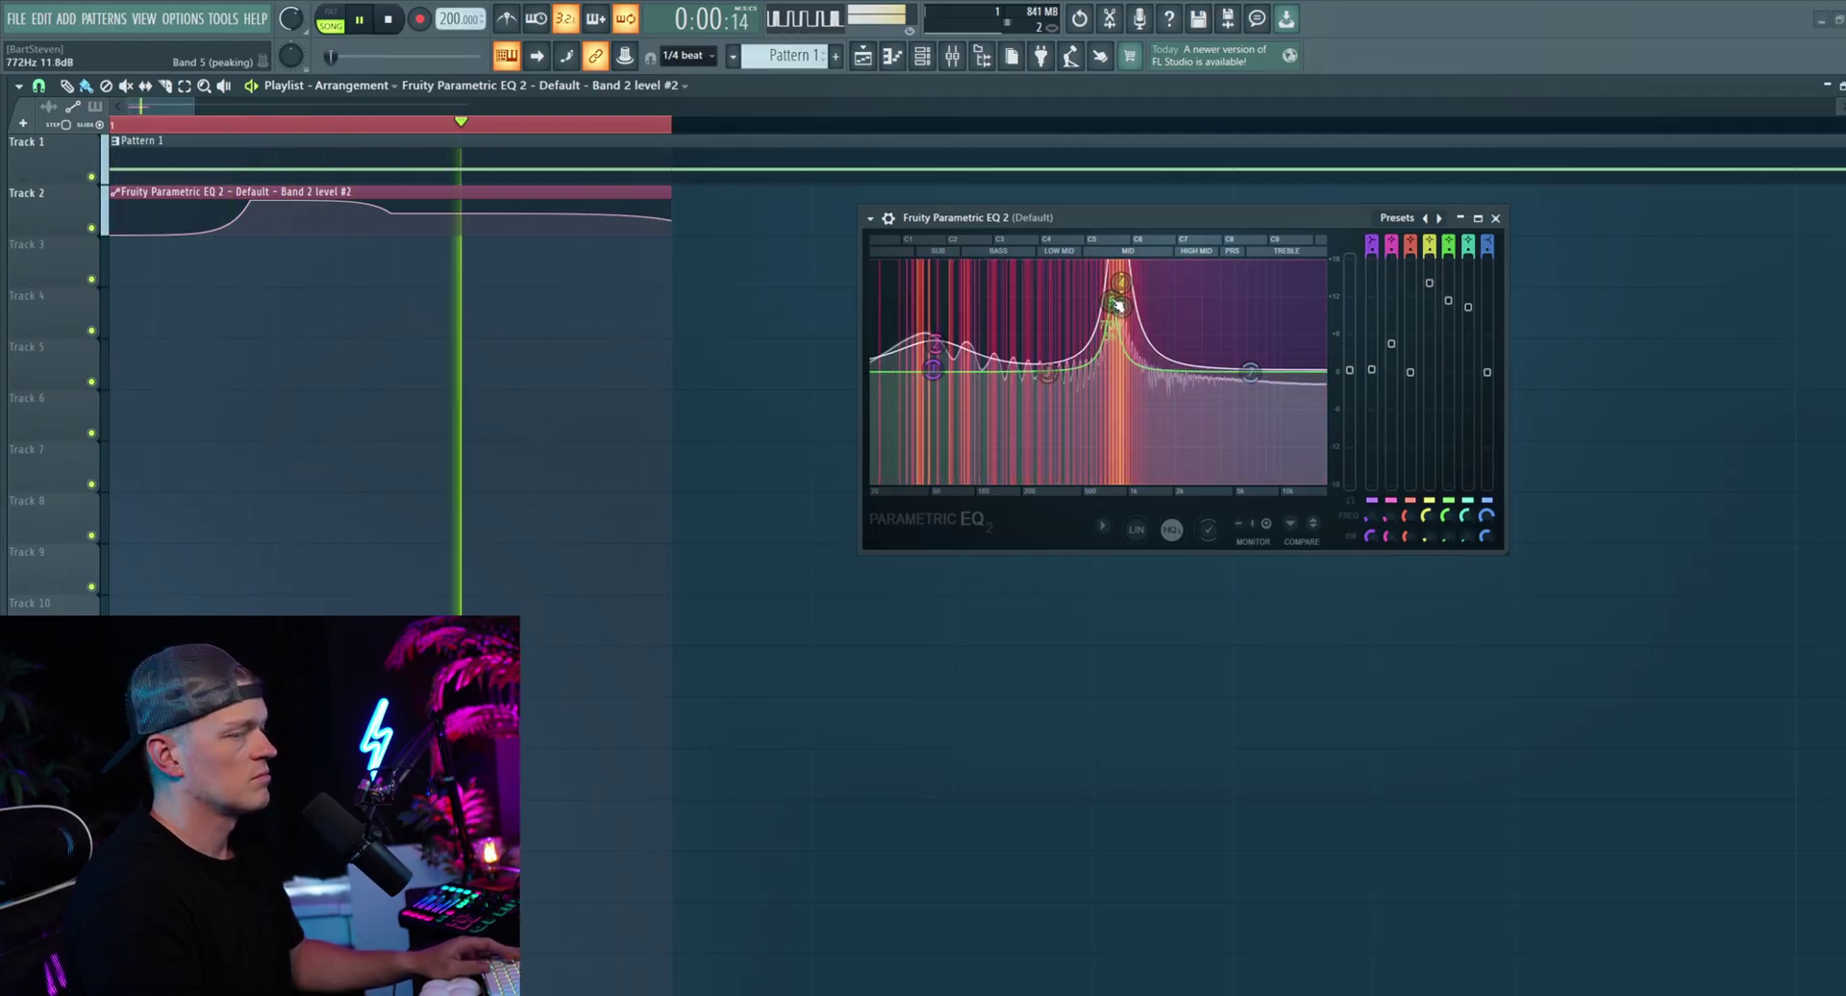
pyautogui.press('space')
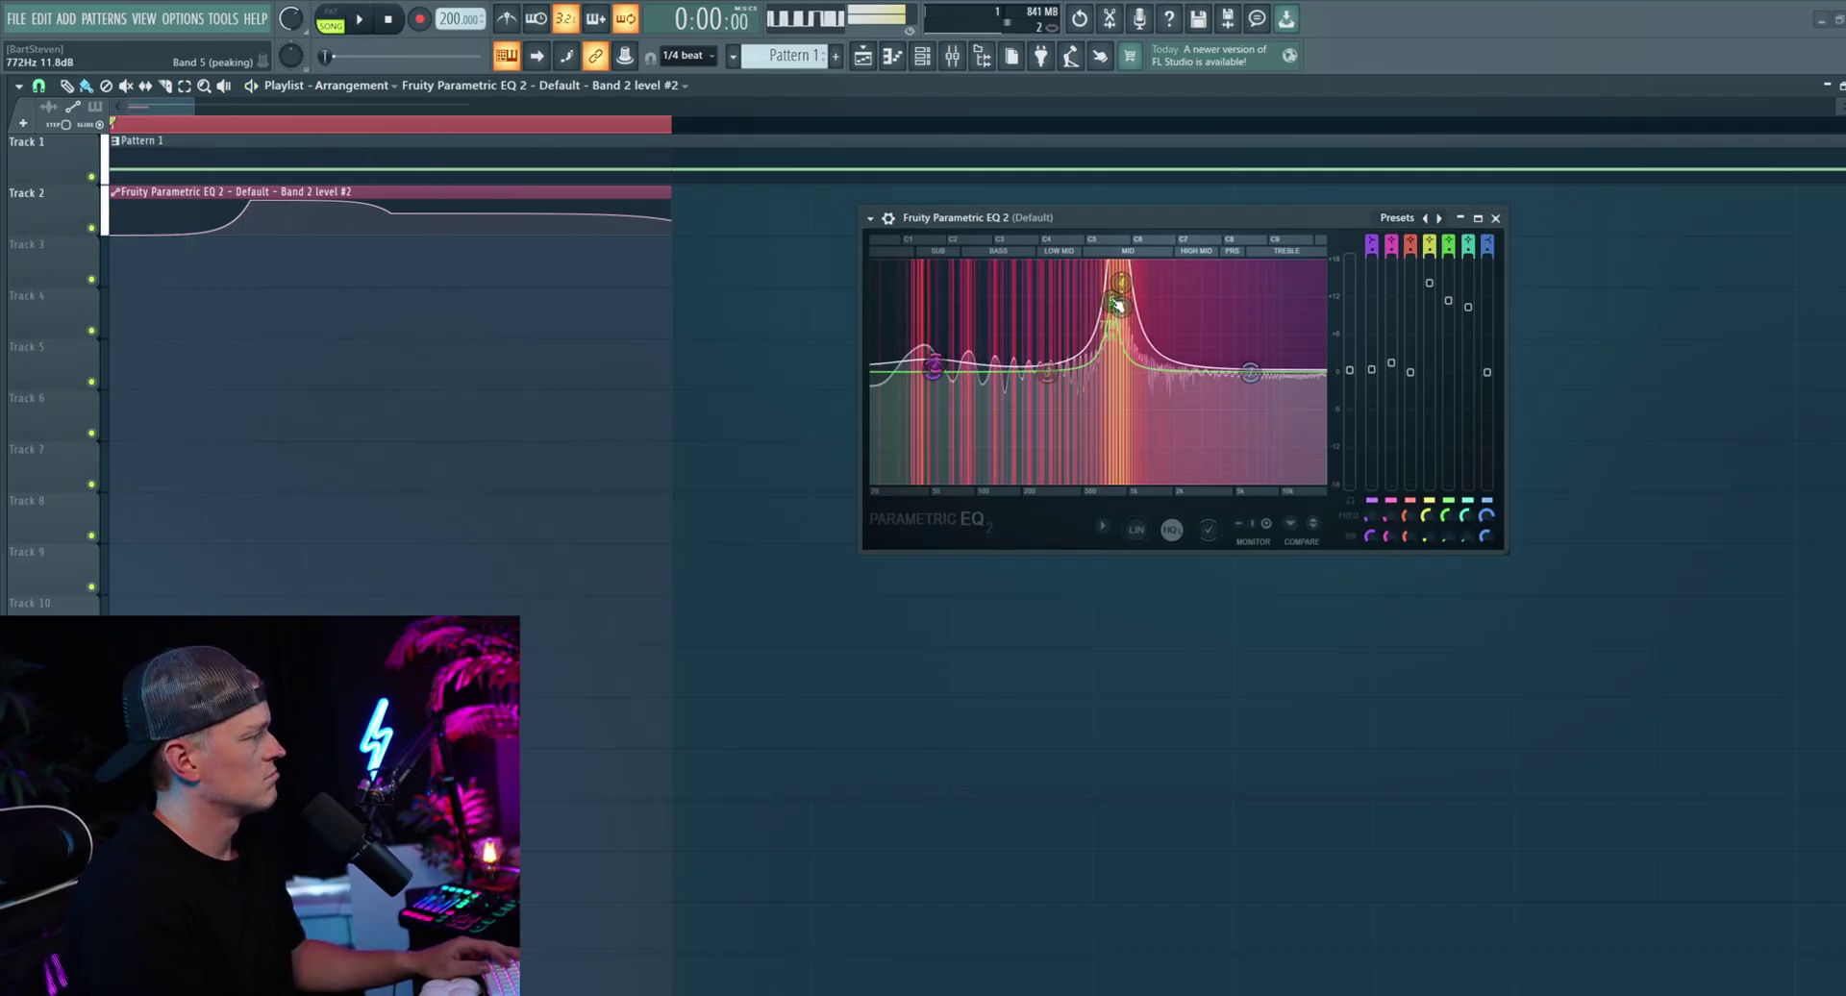
pyautogui.press('space')
pyautogui.press('space')
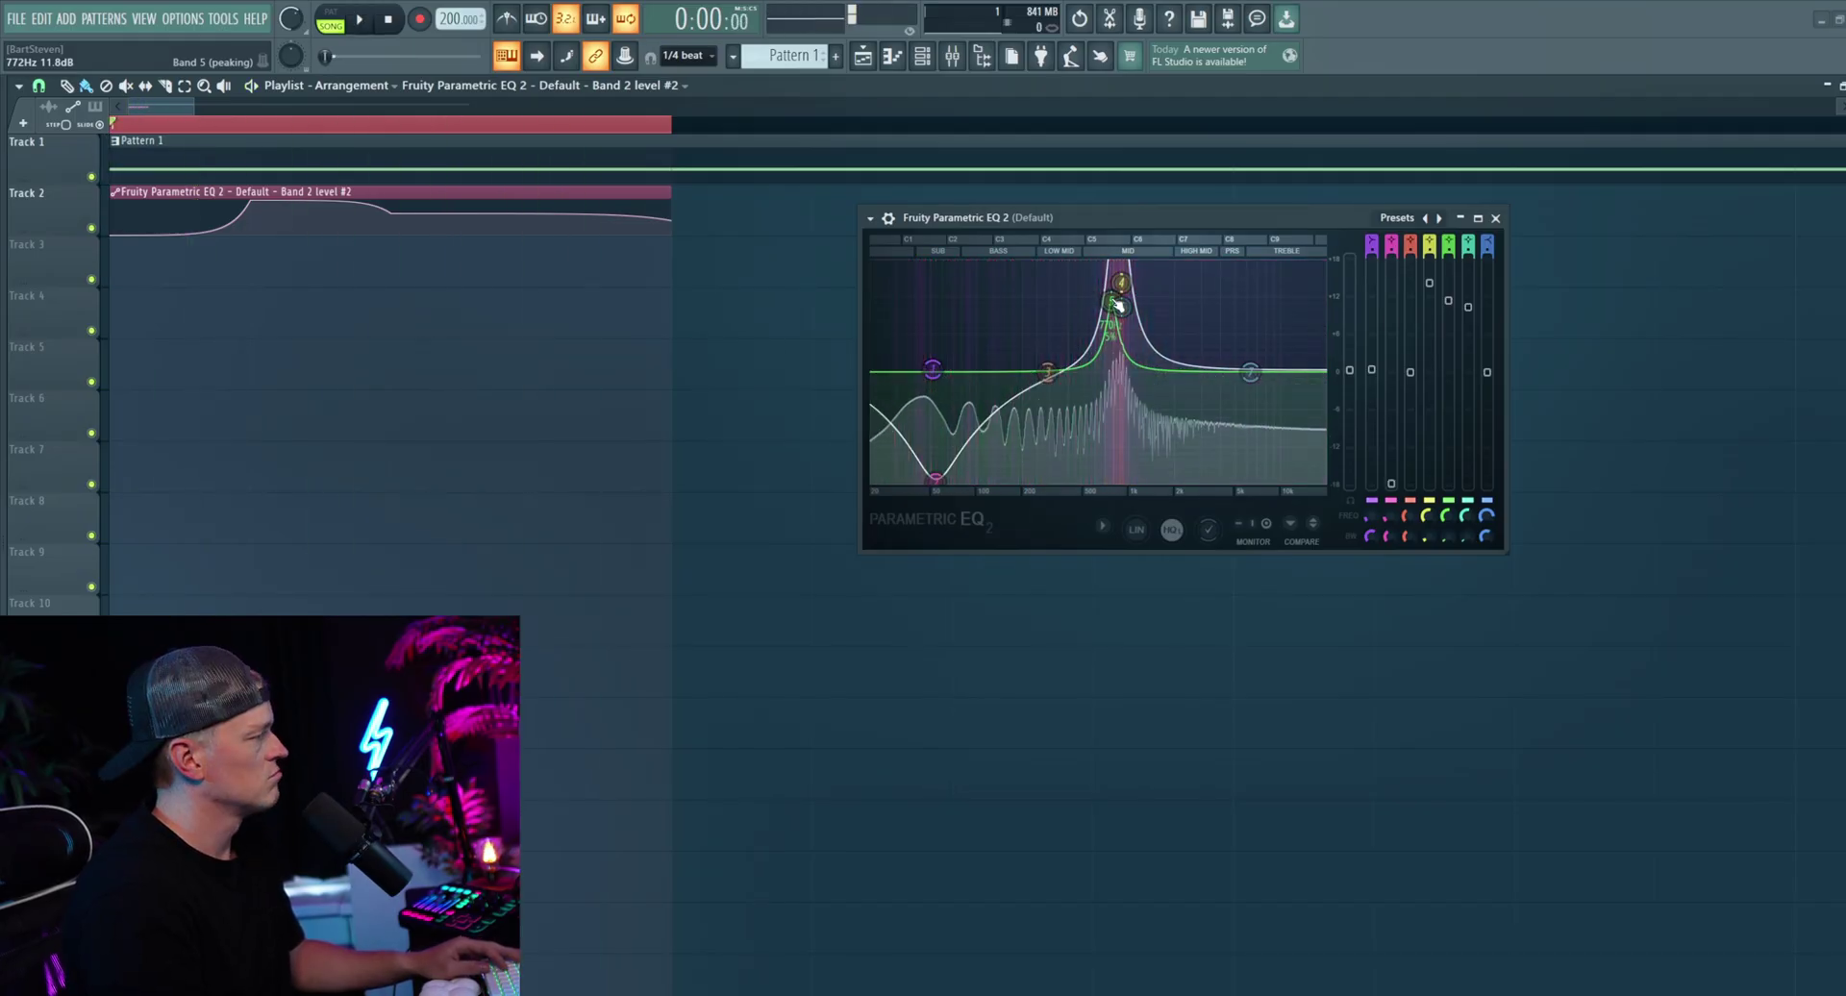
# Step: Bring EQ bands 5 and 6 back down to about 560 Hz, keeping band 4 as a separate higher peak
pyautogui.press('space')
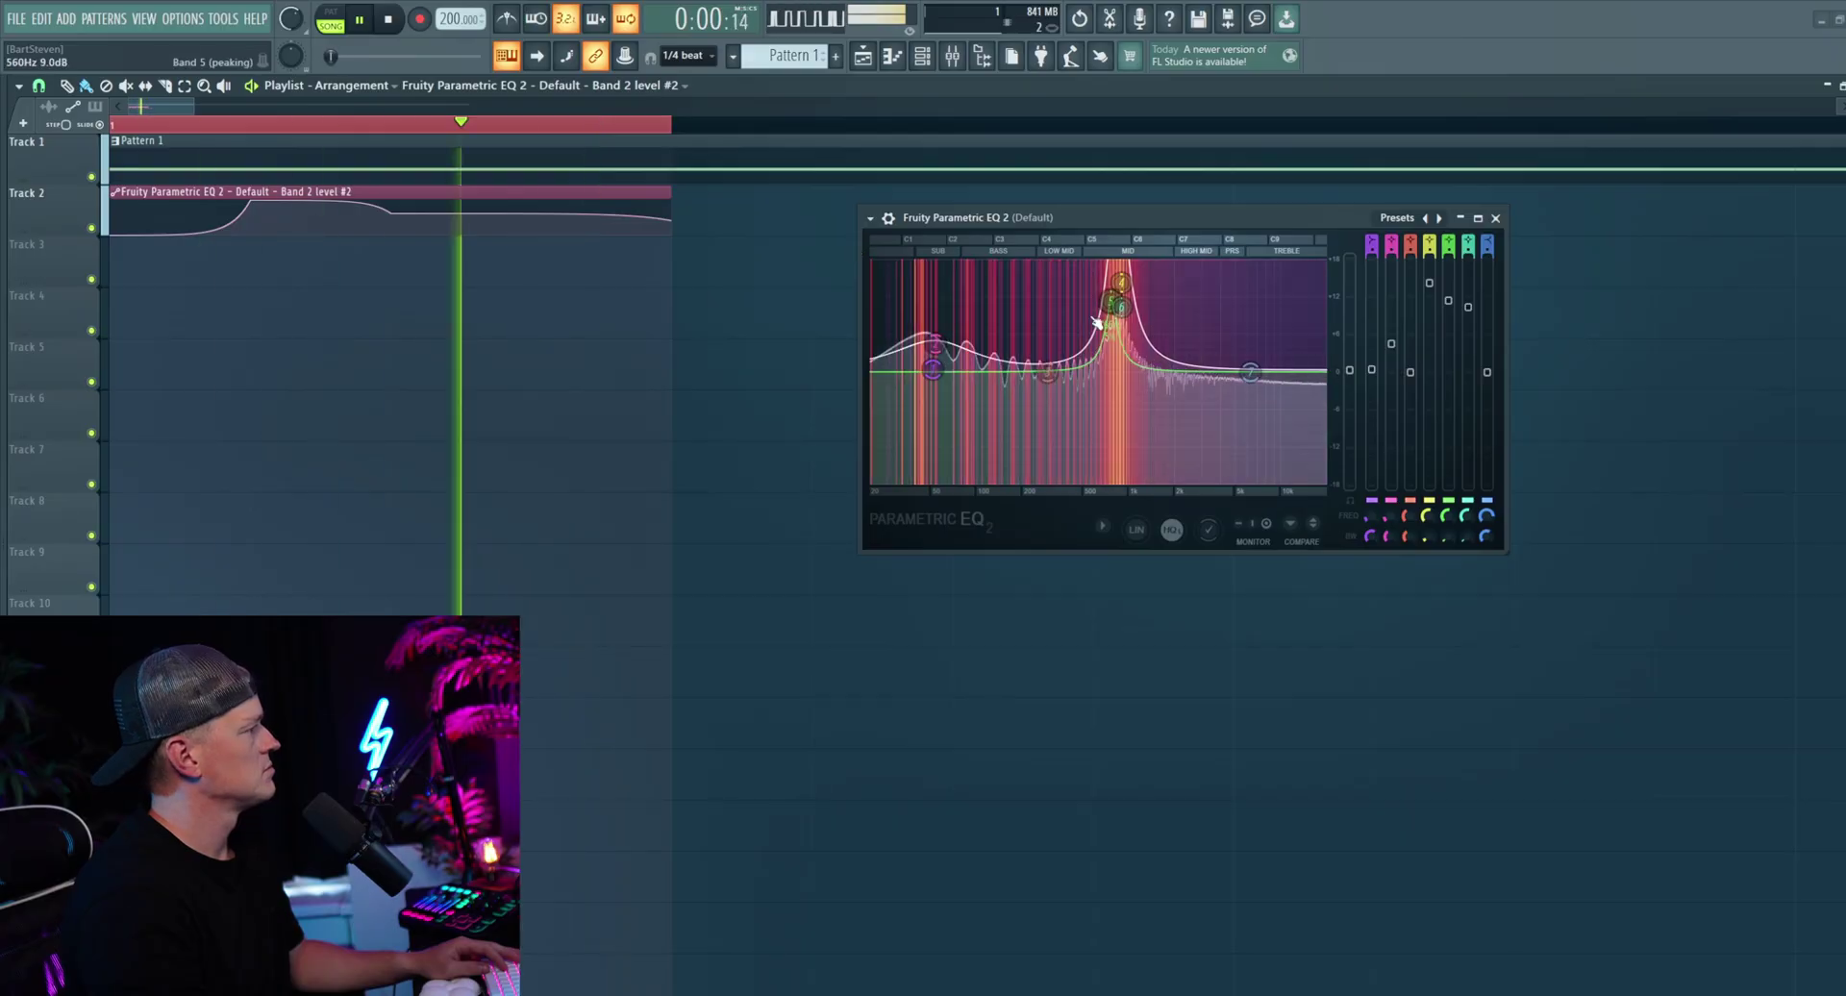
pyautogui.moveTo(1110, 303); pyautogui.dragTo(1089, 305)
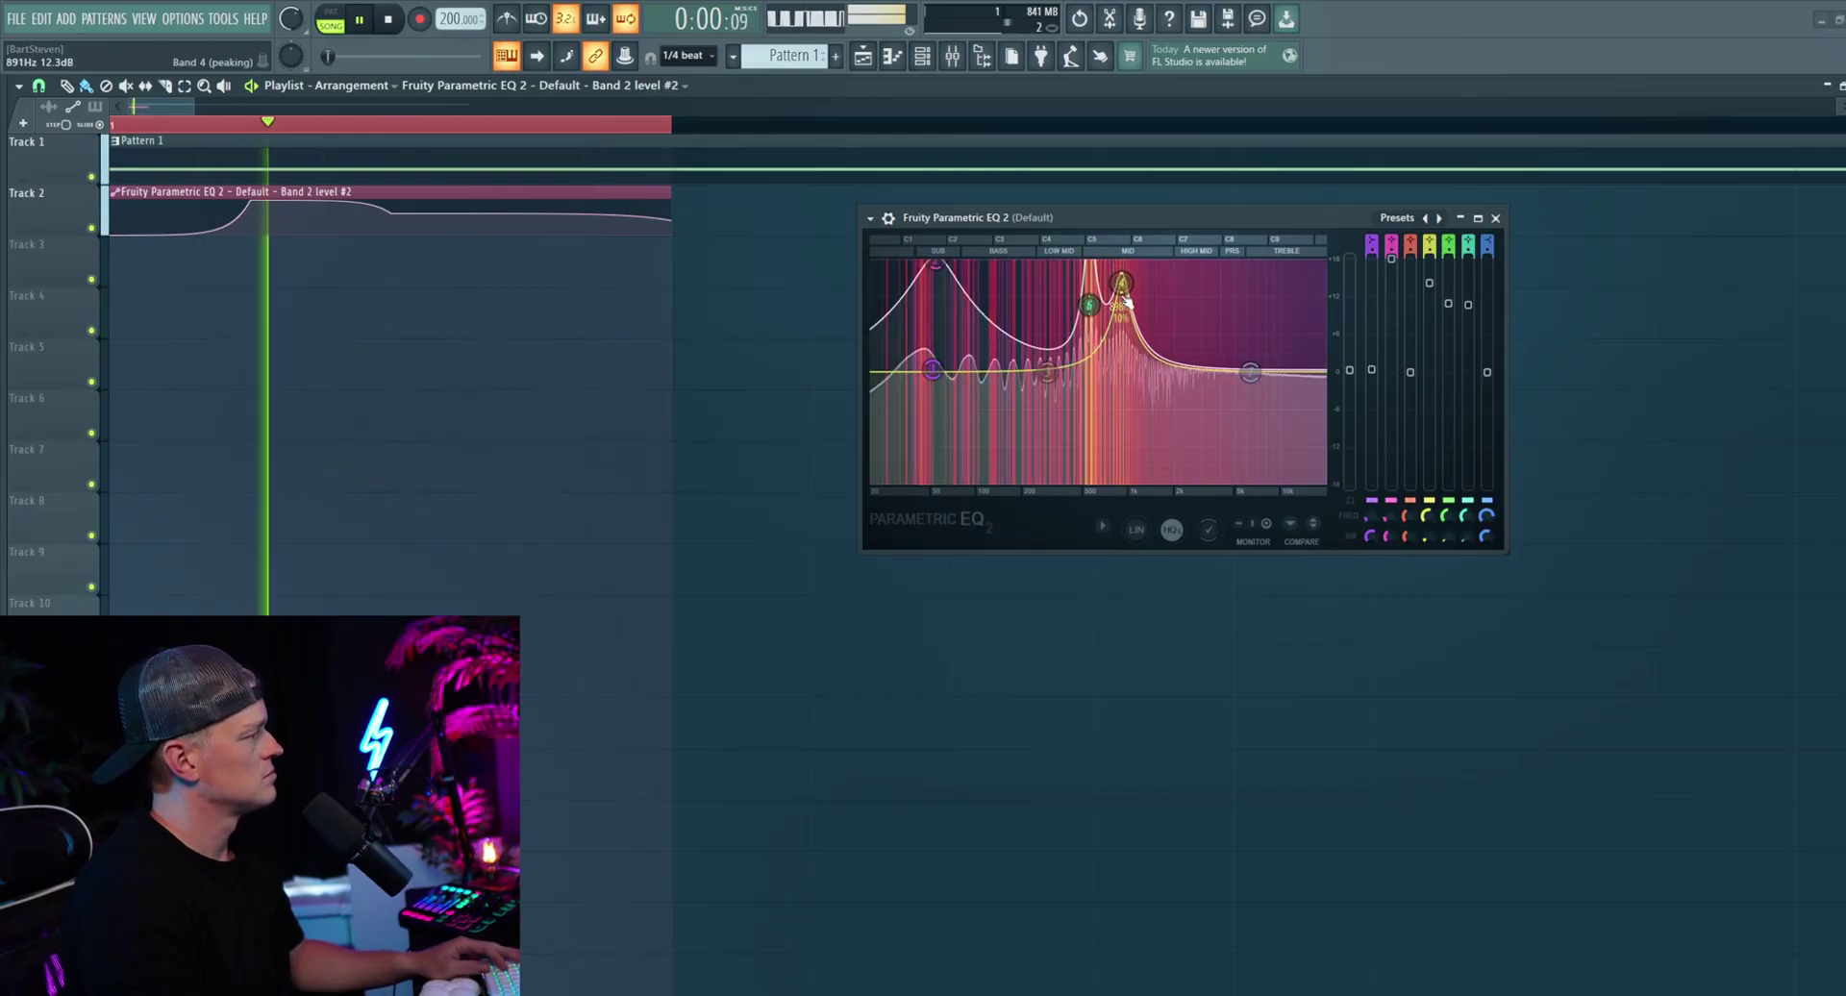
pyautogui.press('space')
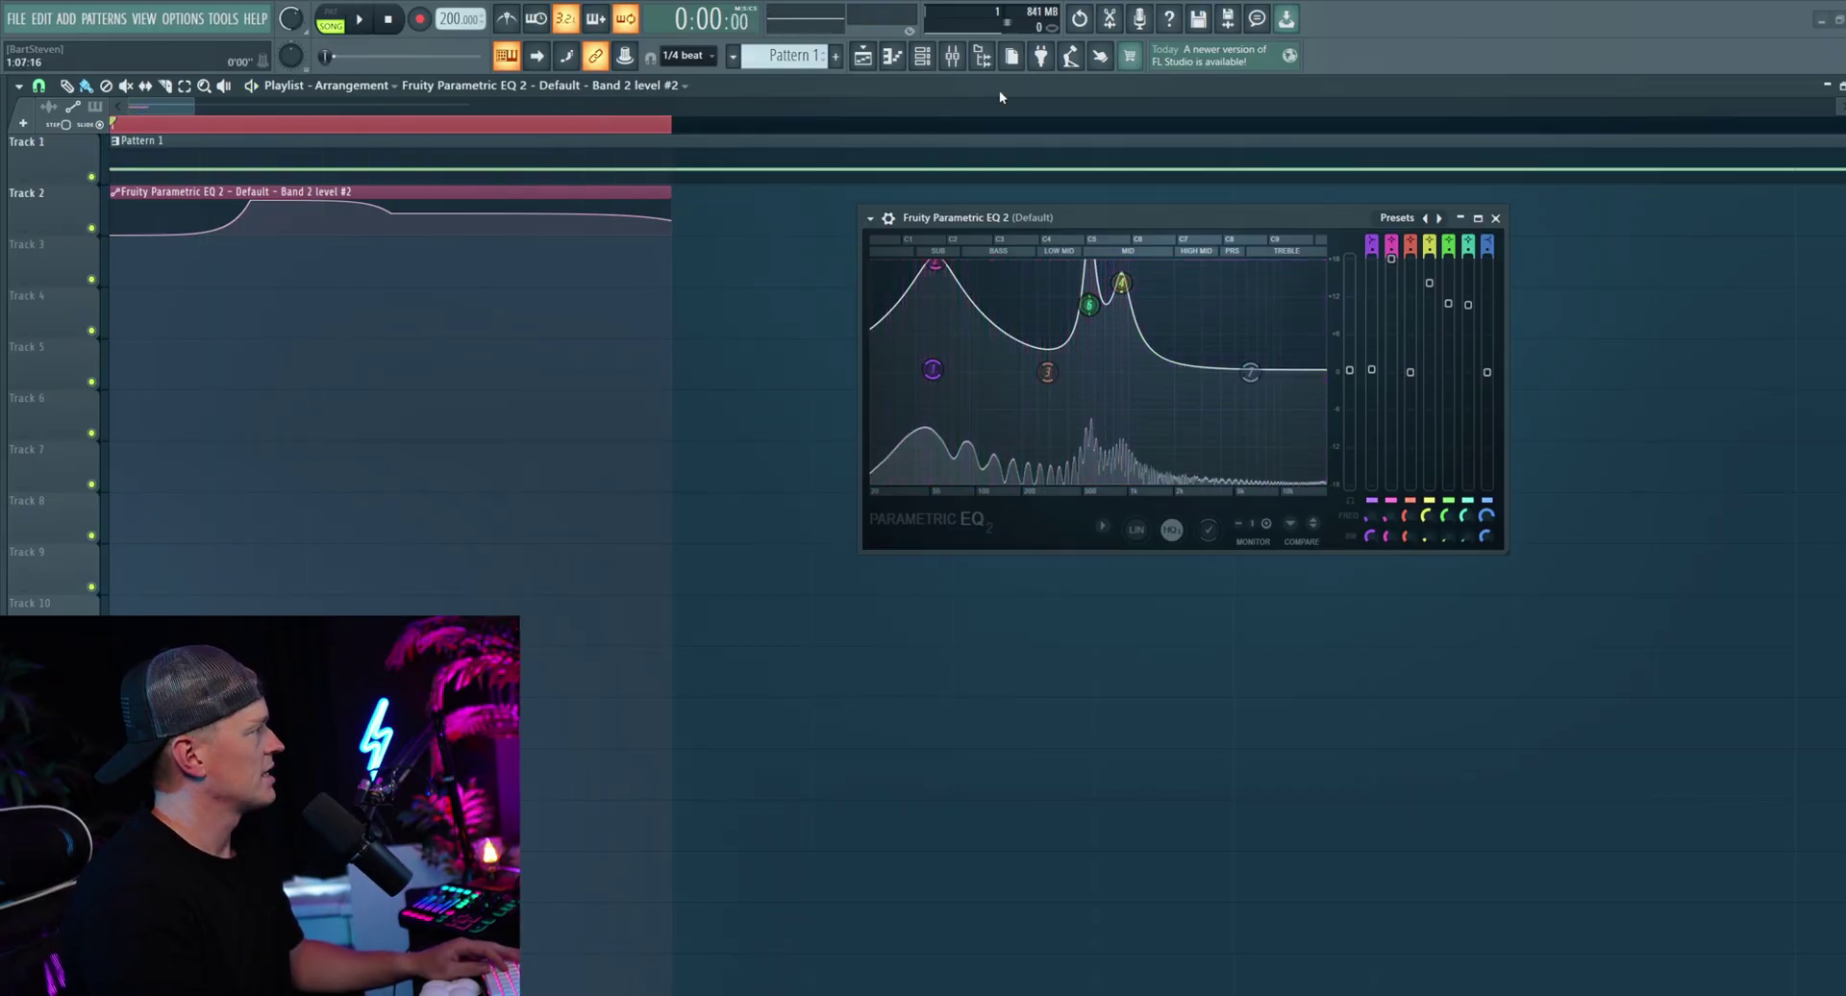
# Step: Add a second Fruity Parametric EQ 2 in slot 4 after the WaveShaper and arrange its window beside the mixer
pyautogui.click(954, 61)
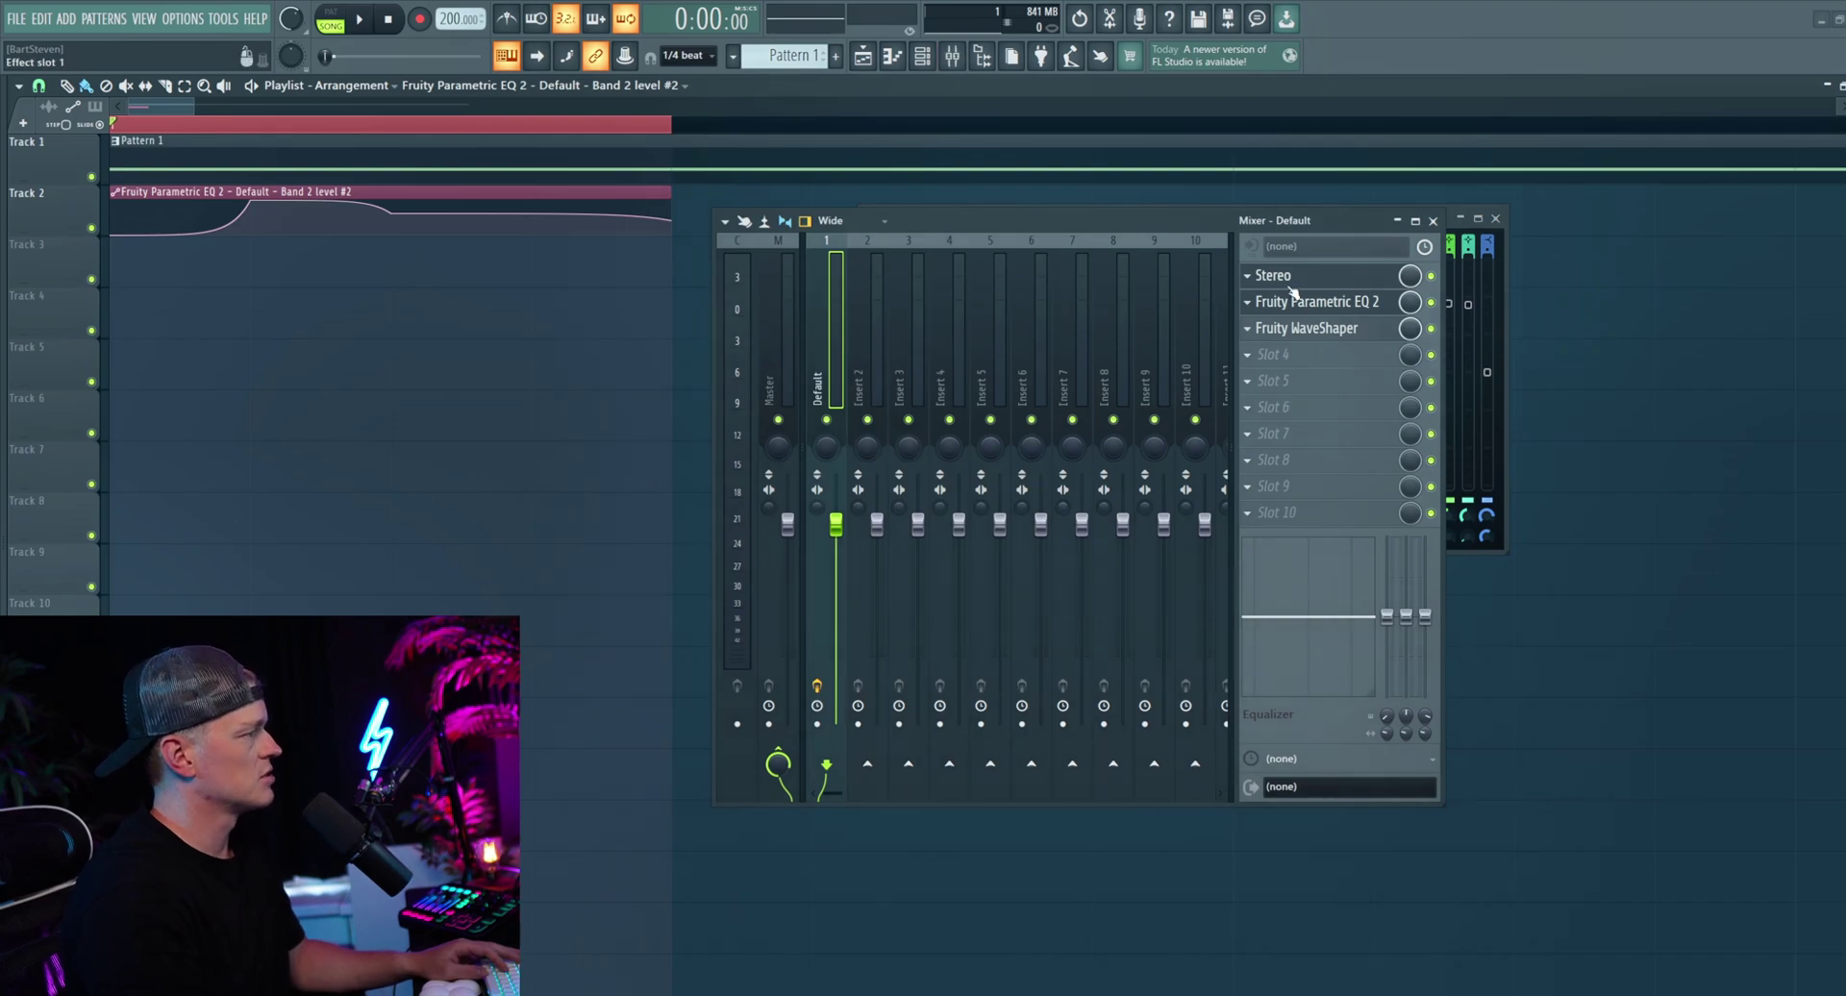
pyautogui.click(1332, 304)
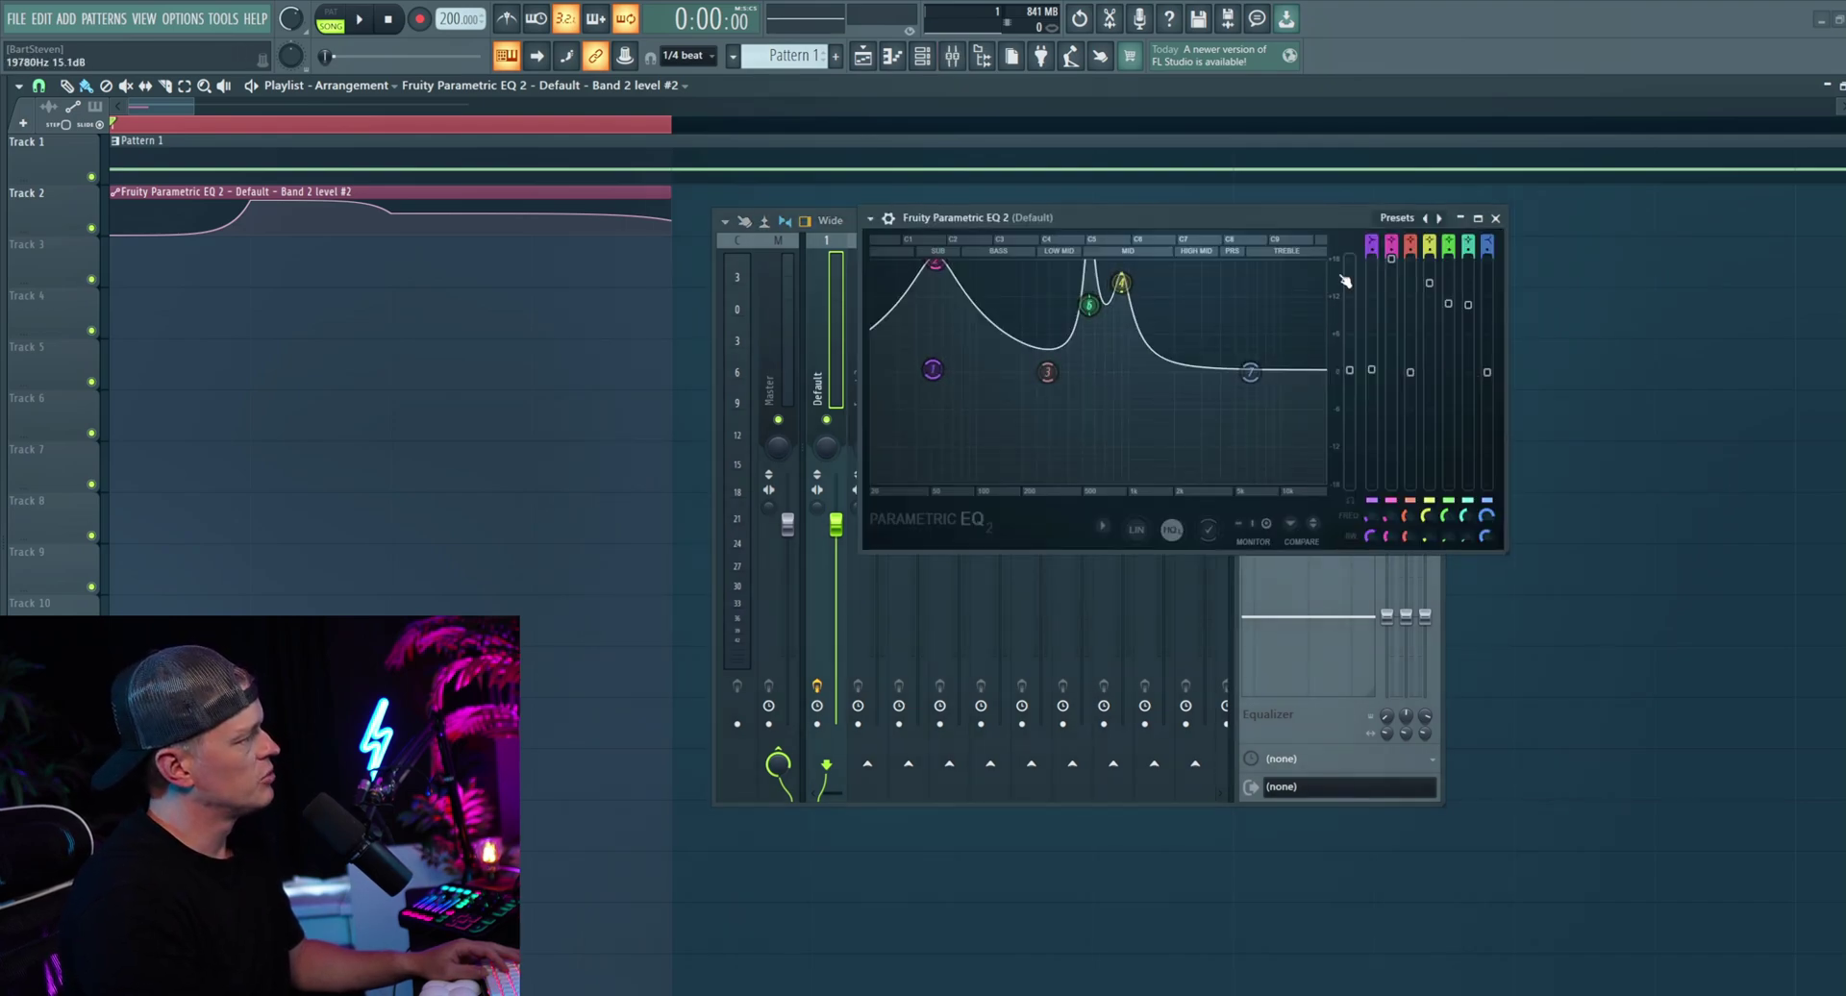
pyautogui.click(1495, 219)
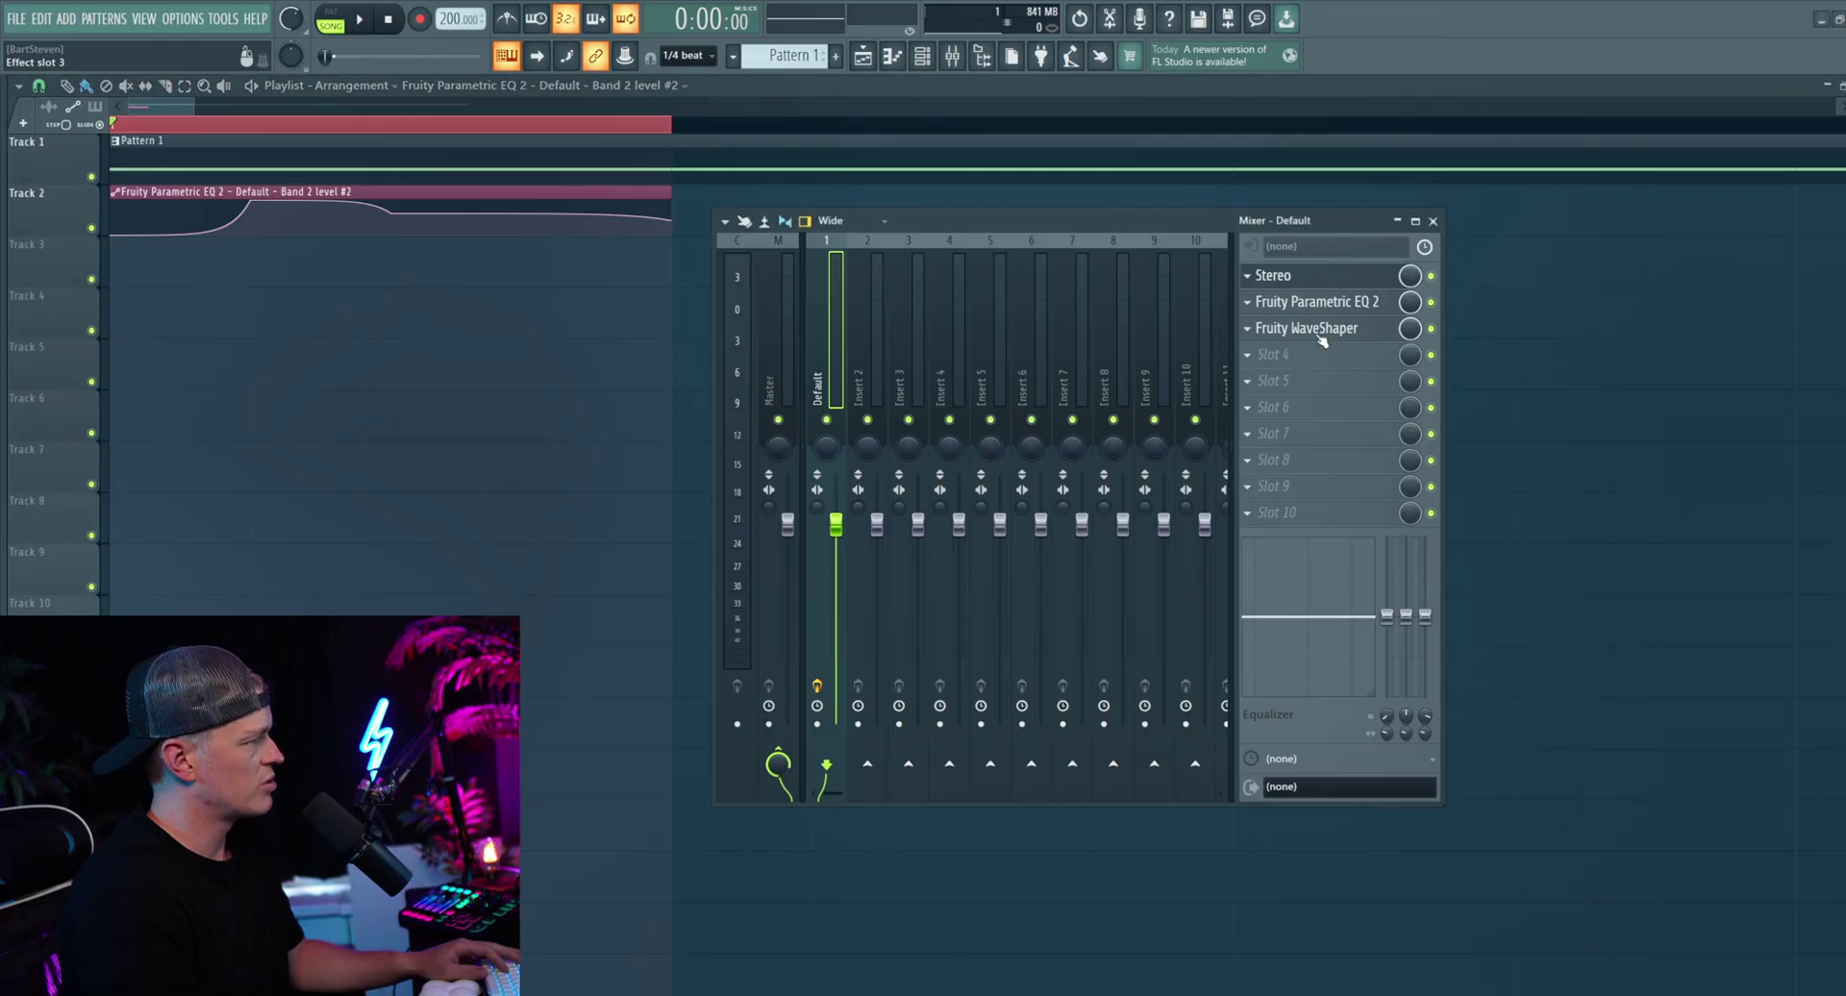
pyautogui.click(1250, 355)
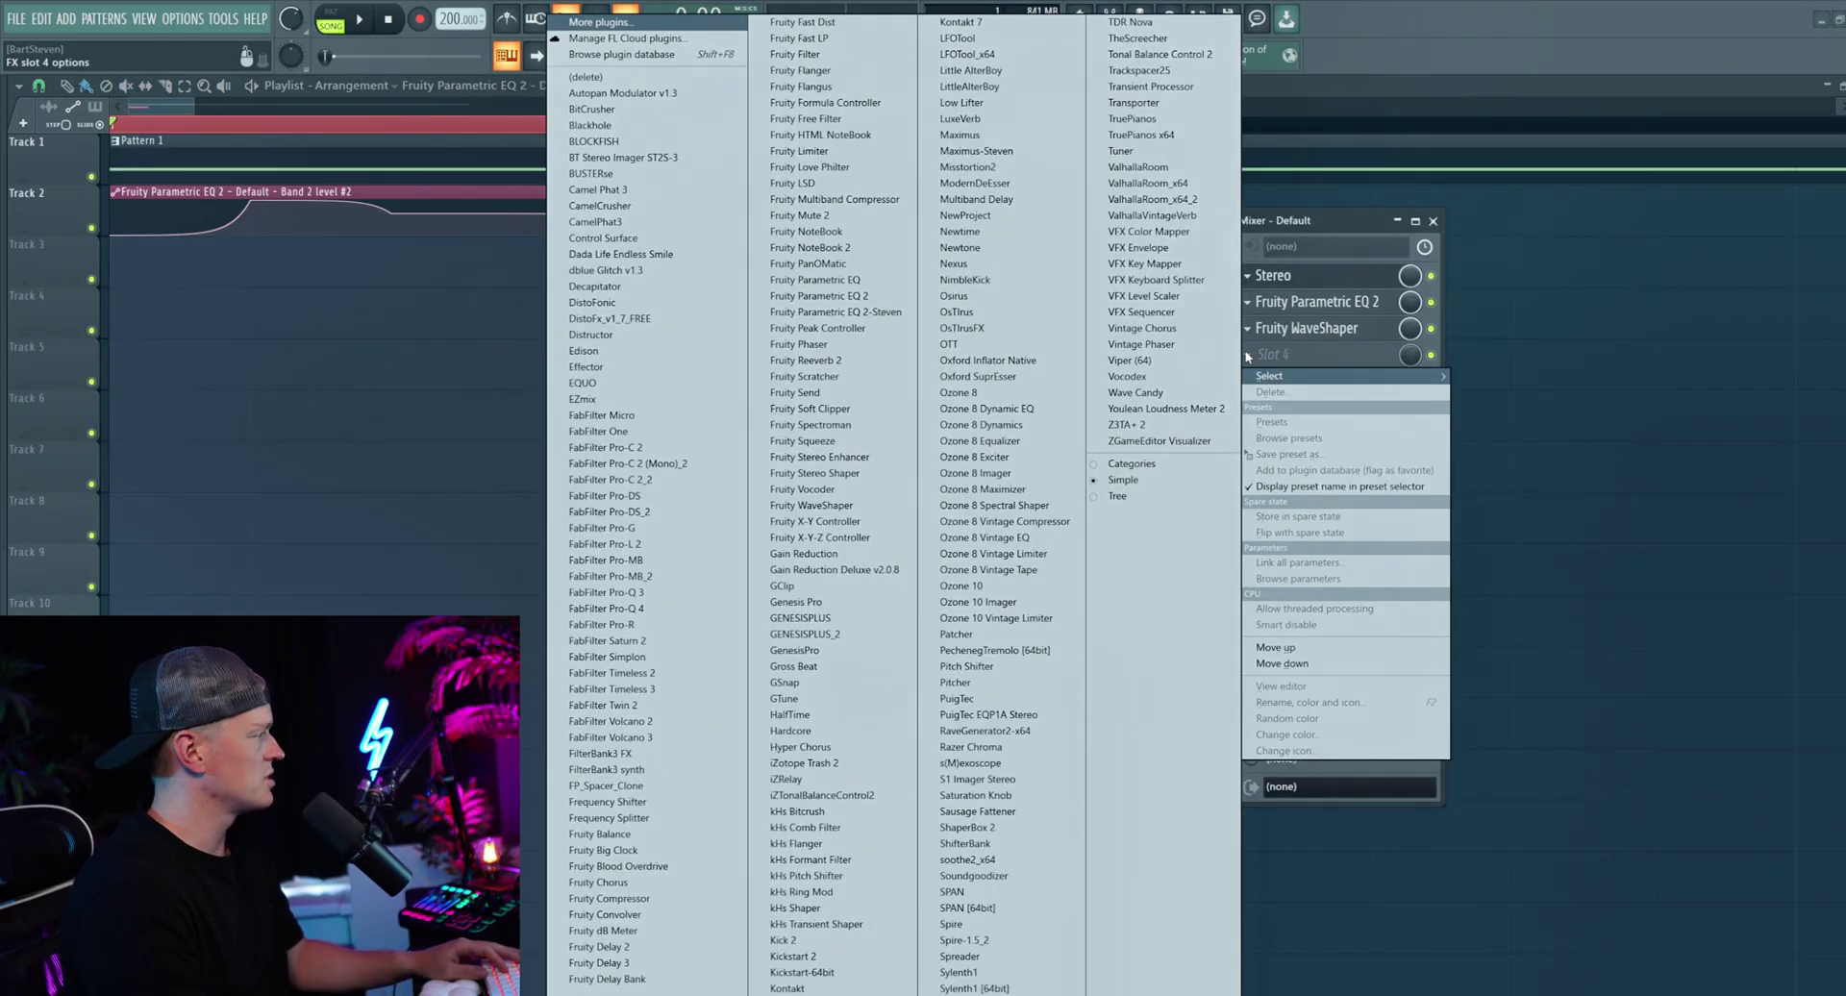
pyautogui.click(882, 282)
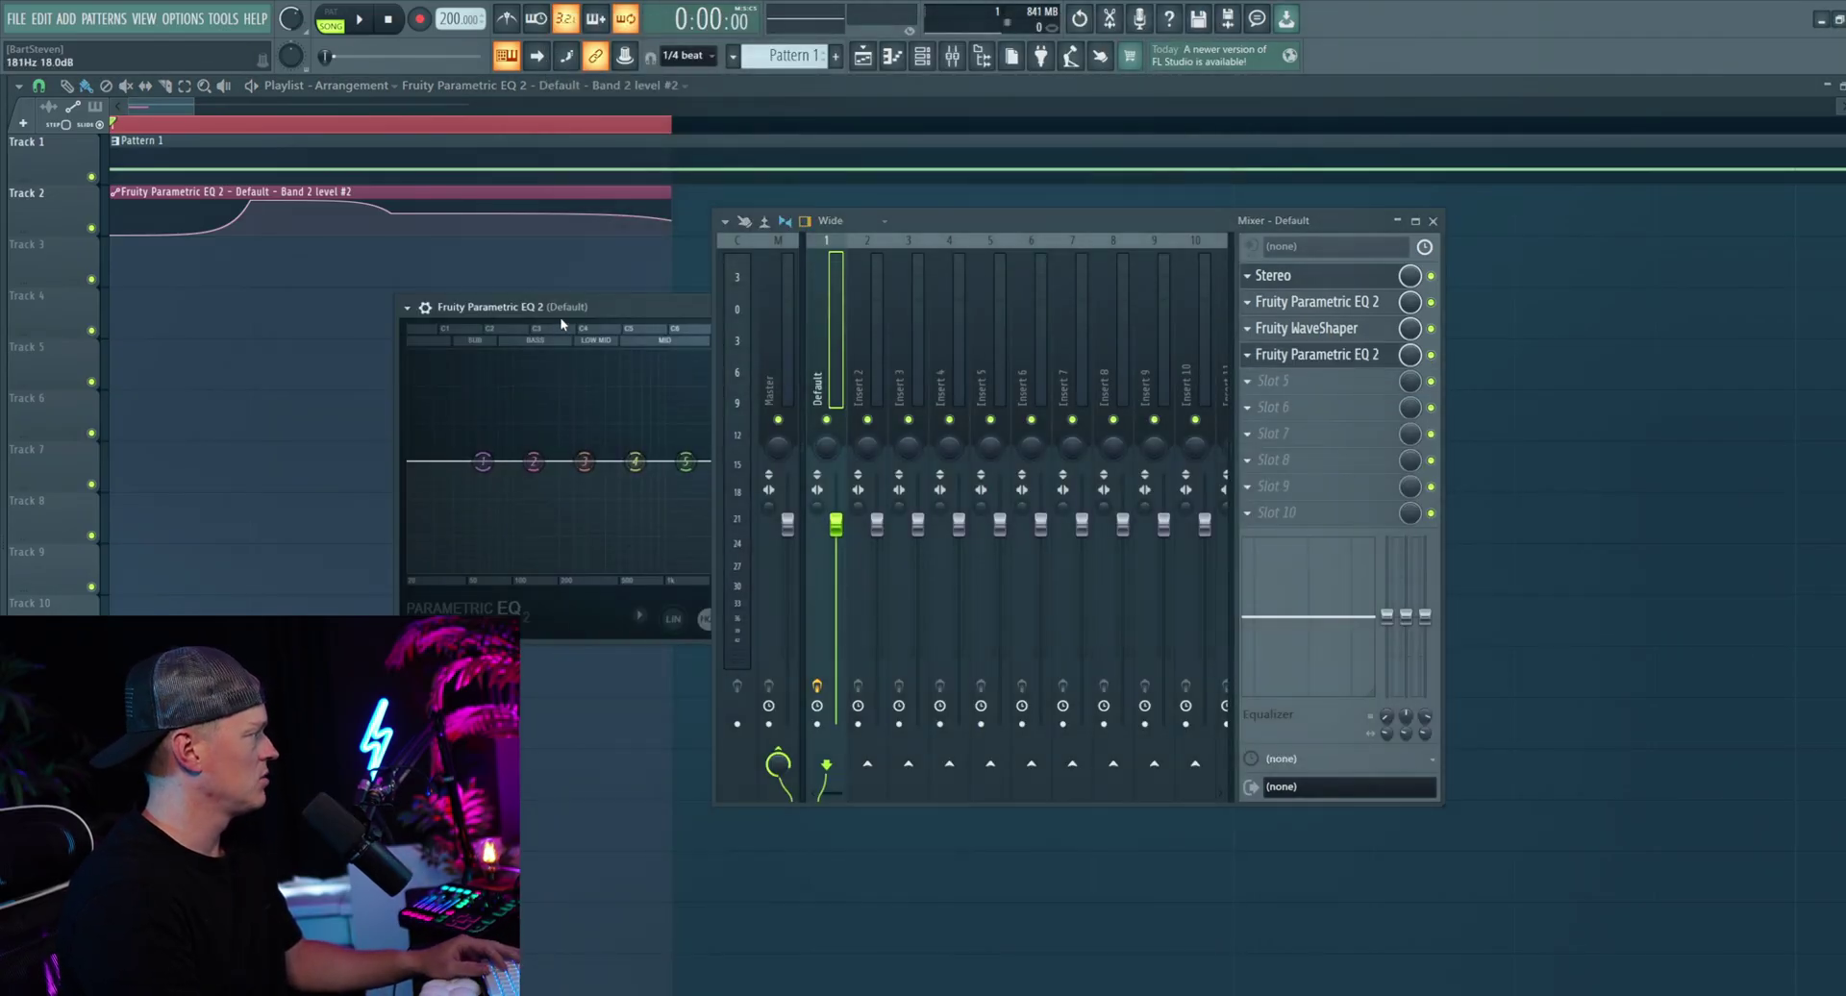
pyautogui.moveTo(563, 314); pyautogui.dragTo(365, 250)
pyautogui.moveTo(1178, 231); pyautogui.dragTo(1324, 241)
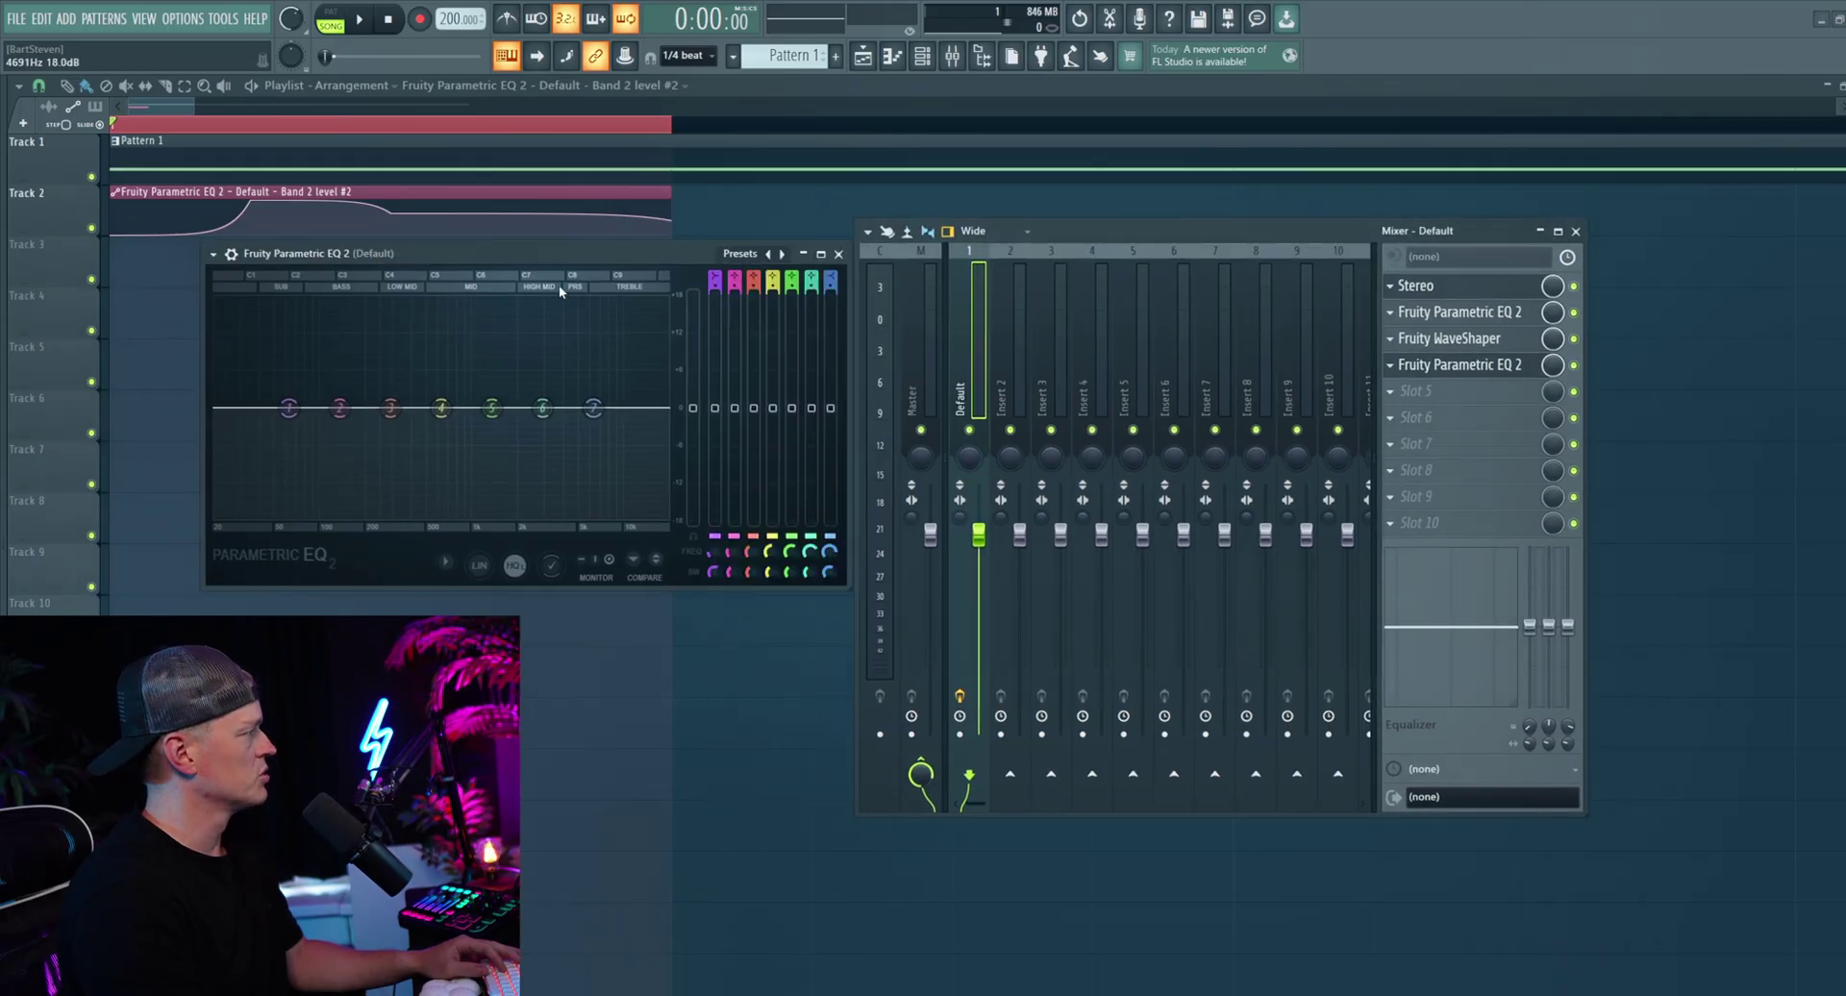
pyautogui.moveTo(530, 252); pyautogui.dragTo(492, 266)
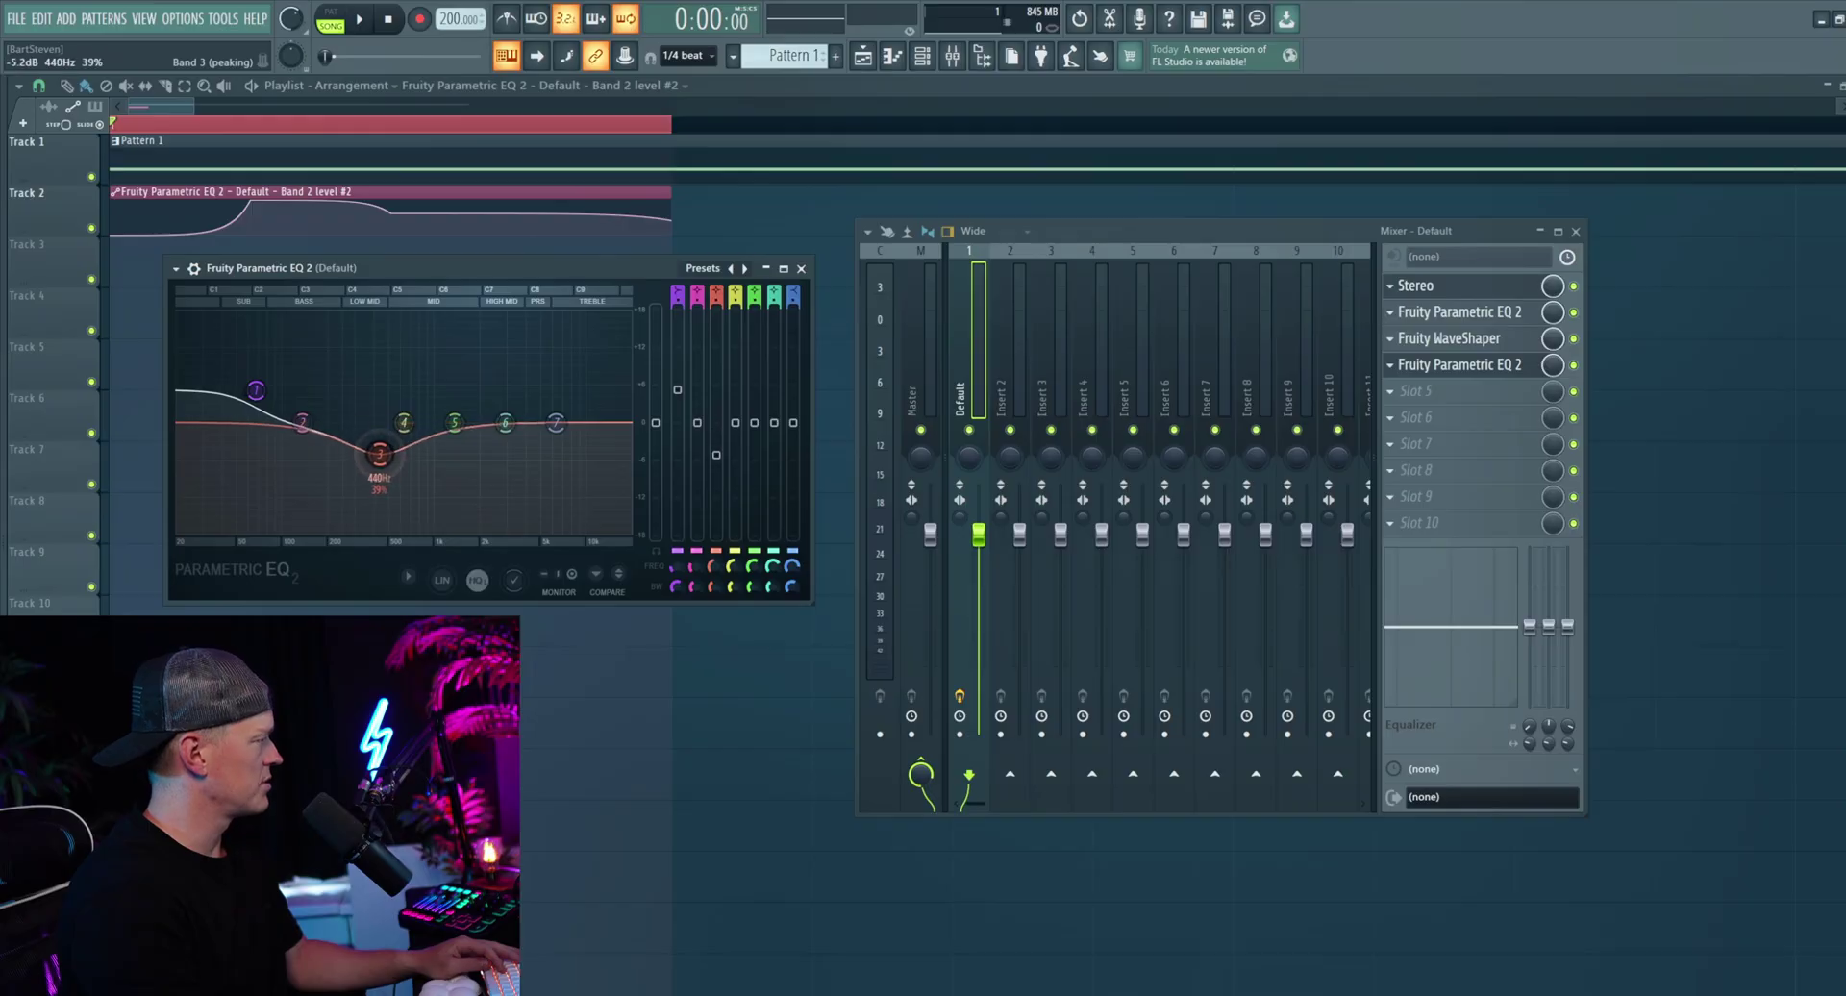
# Step: Dip band 3 of the slot 4 EQ by about 6 dB at 267 Hz, narrowed to 15% width, while looping
pyautogui.press('space')
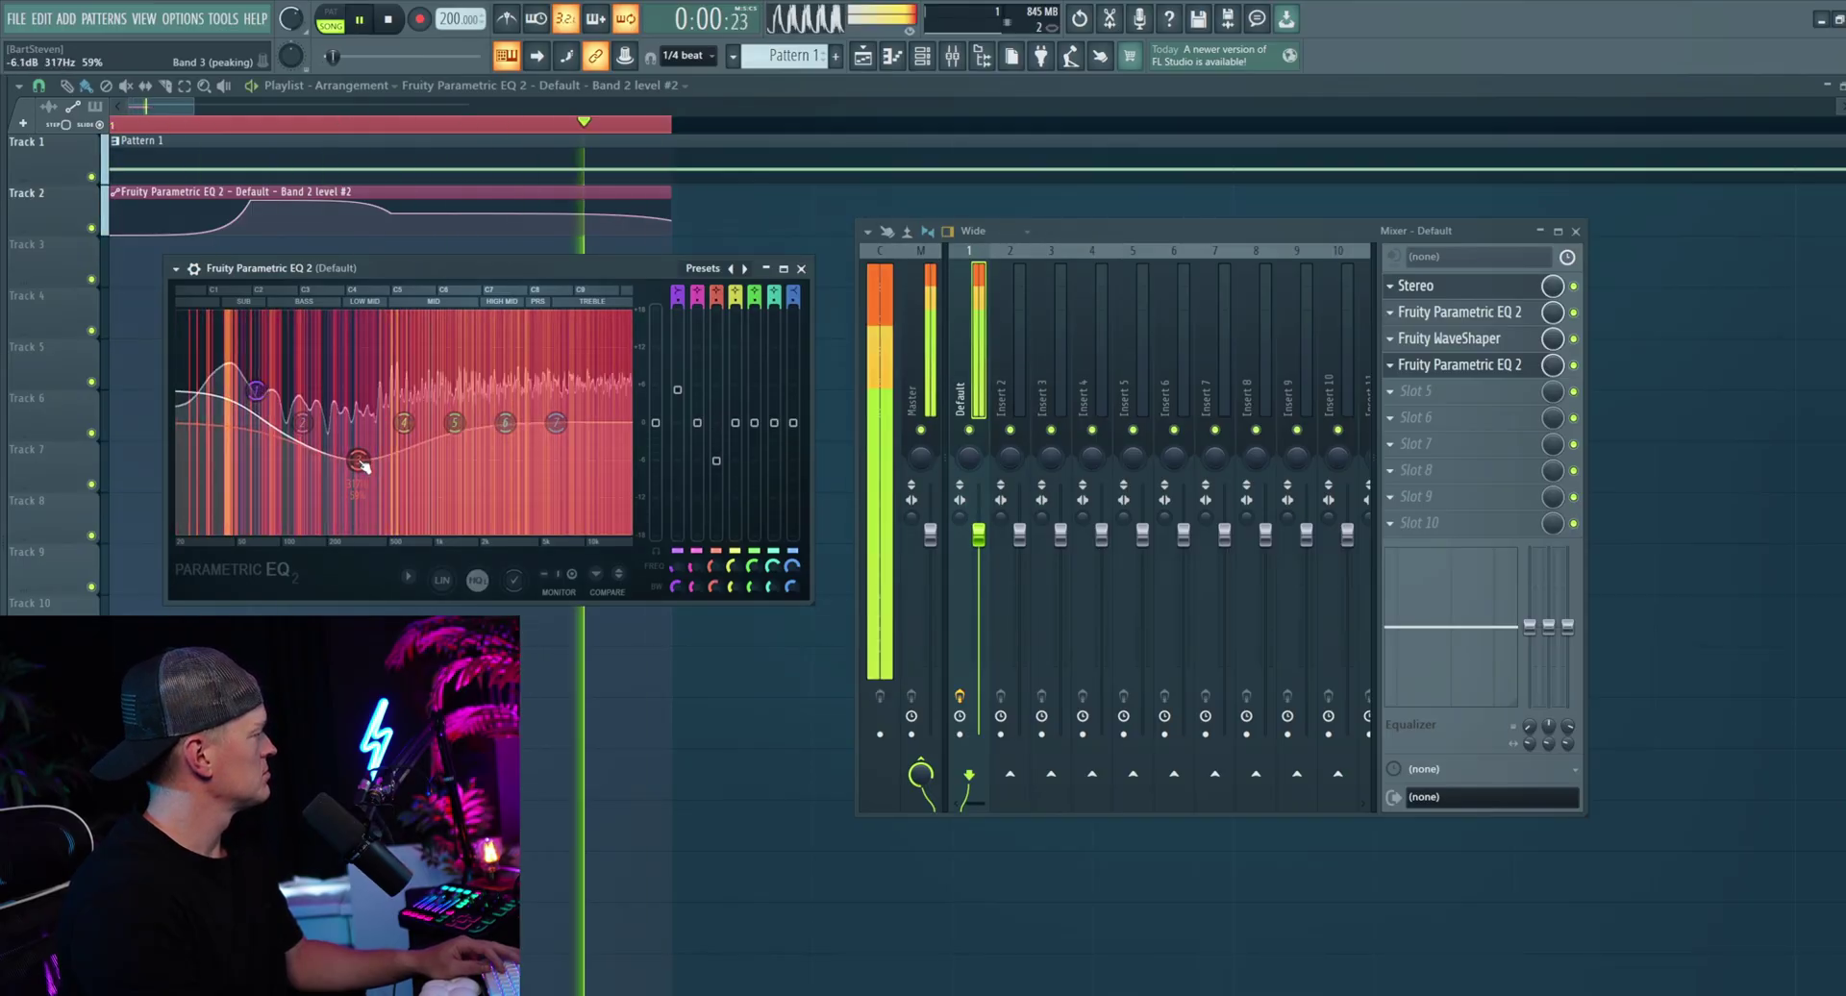
pyautogui.moveTo(360, 473)
pyautogui.mouseDown()
pyautogui.moveTo(354, 447)
pyautogui.moveTo(309, 480)
pyautogui.moveTo(346, 464)
pyautogui.mouseUp()
pyautogui.press('space')
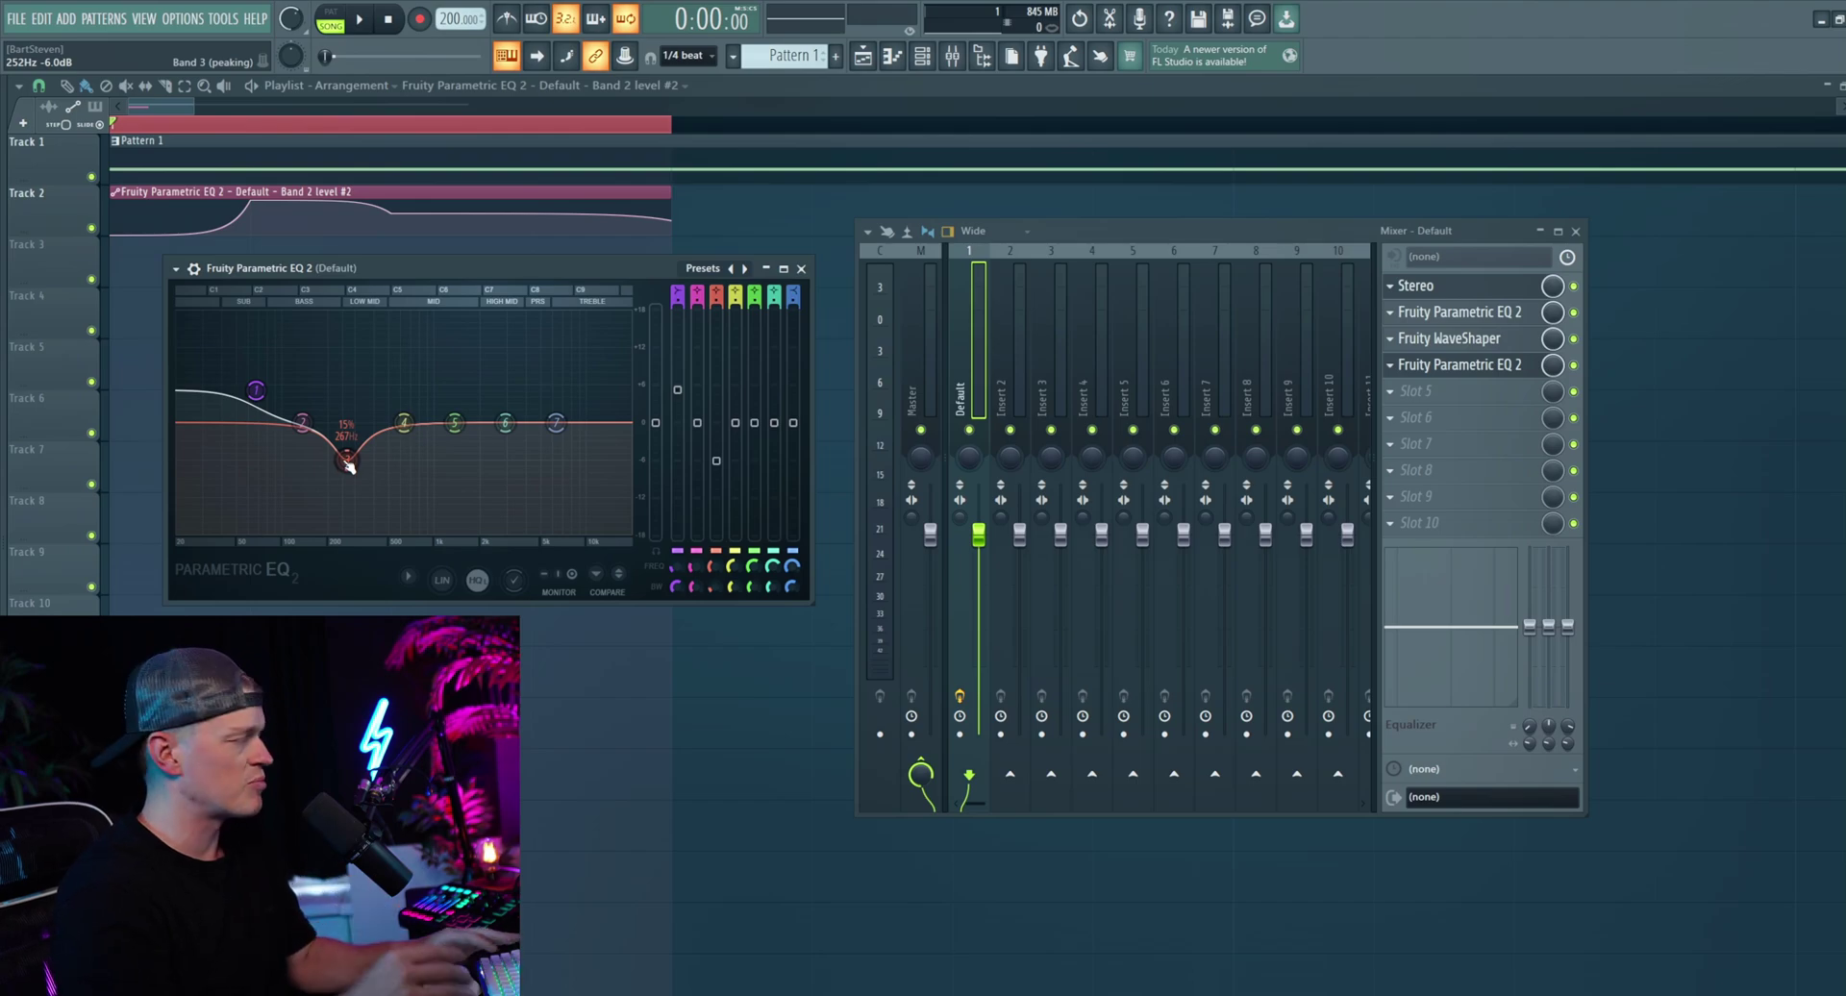
# Step: Raise band 2 by about 2 dB at 137 Hz and ease the band 1 low shelf slightly while auditioning
pyautogui.press('space')
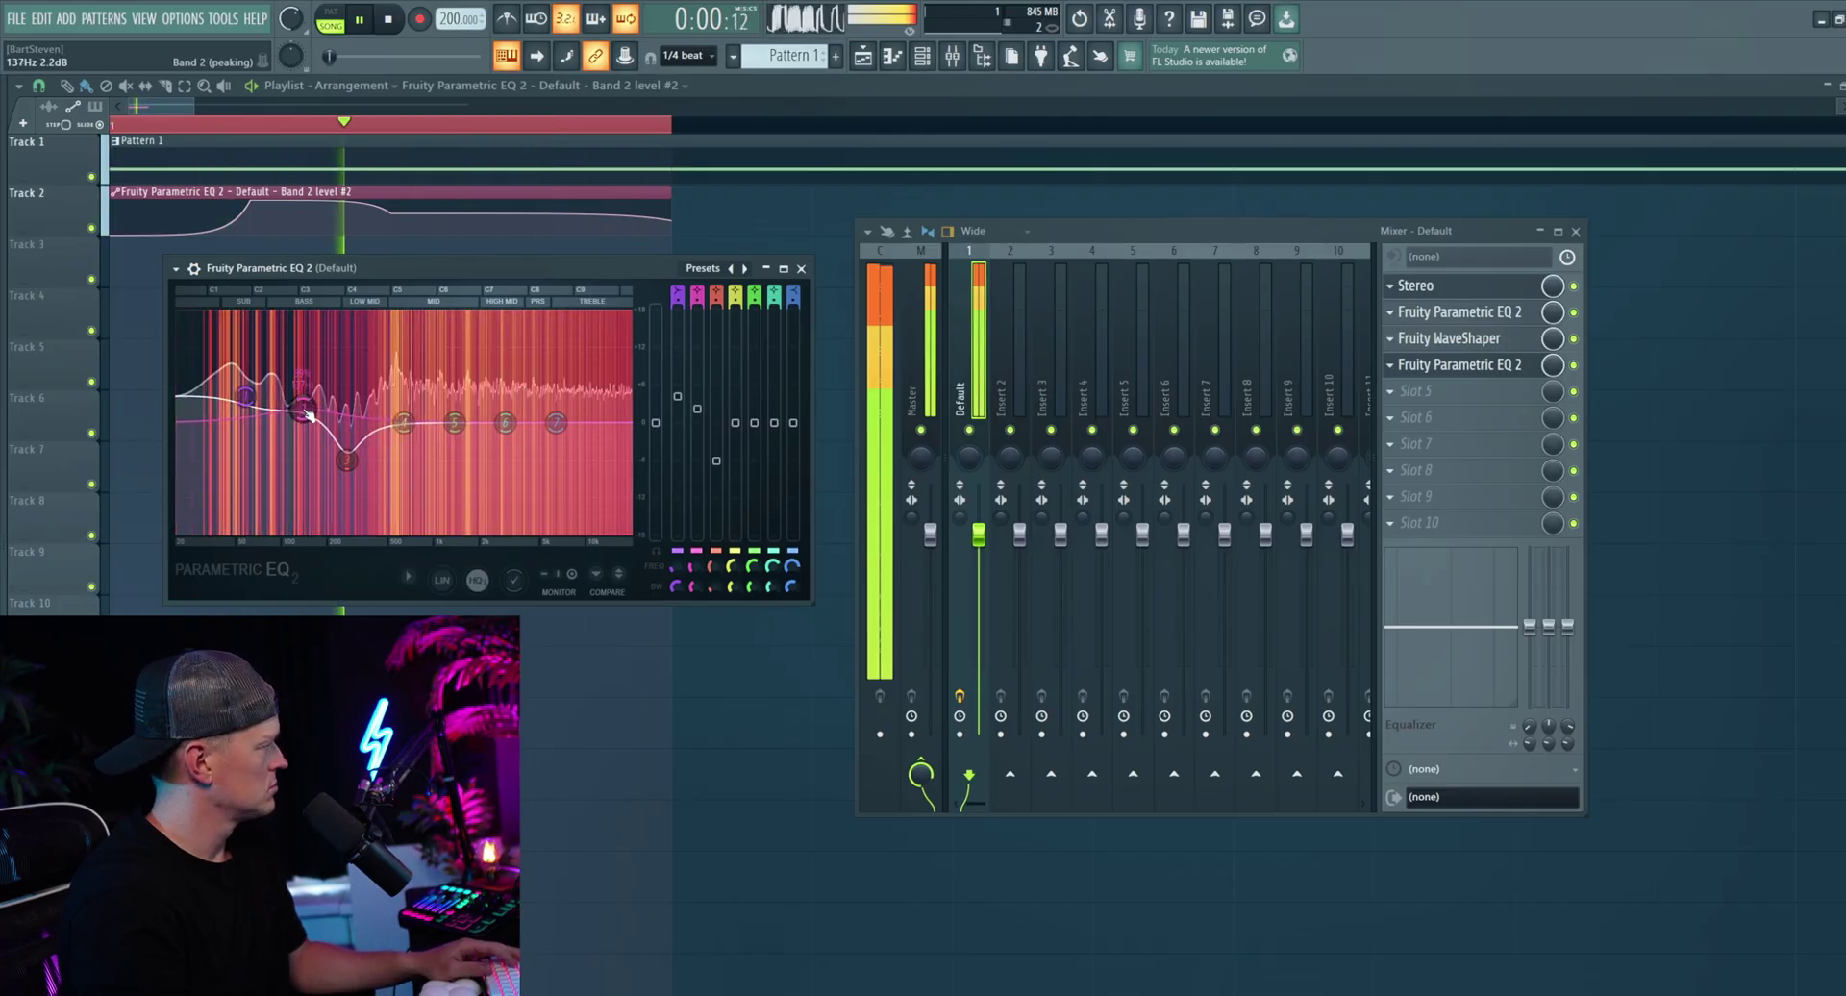
pyautogui.press('space')
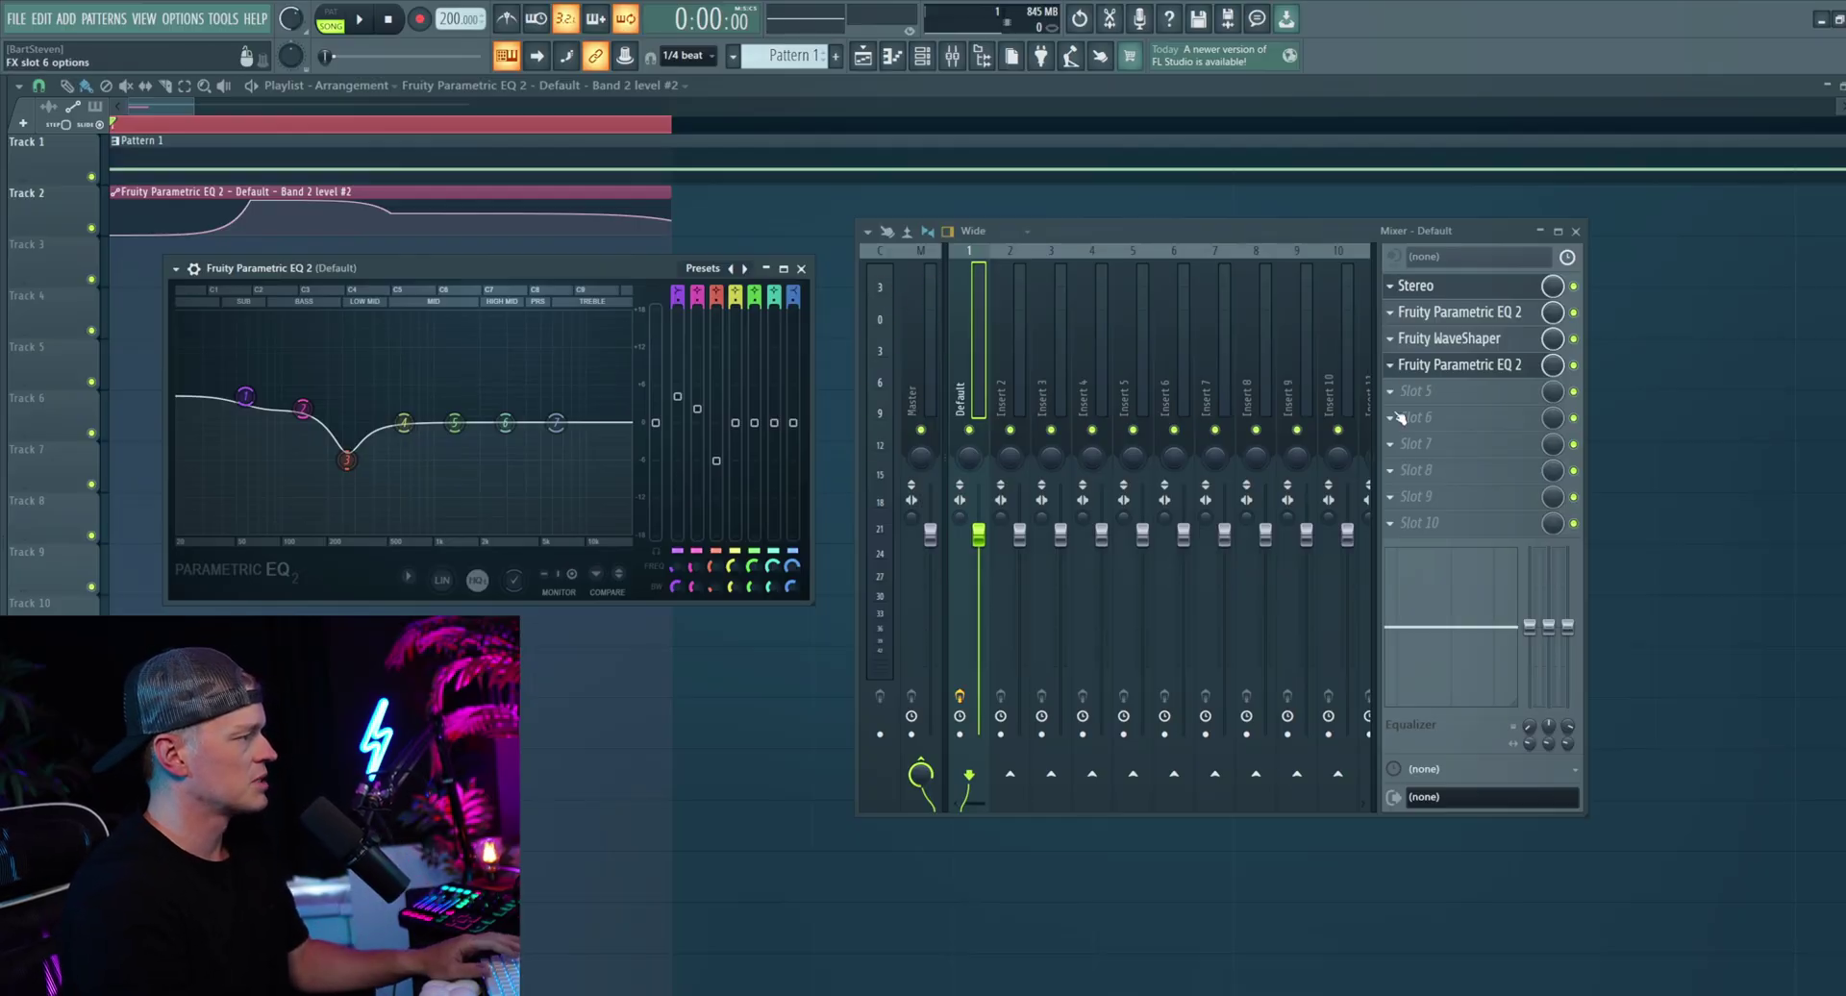
pyautogui.press('space')
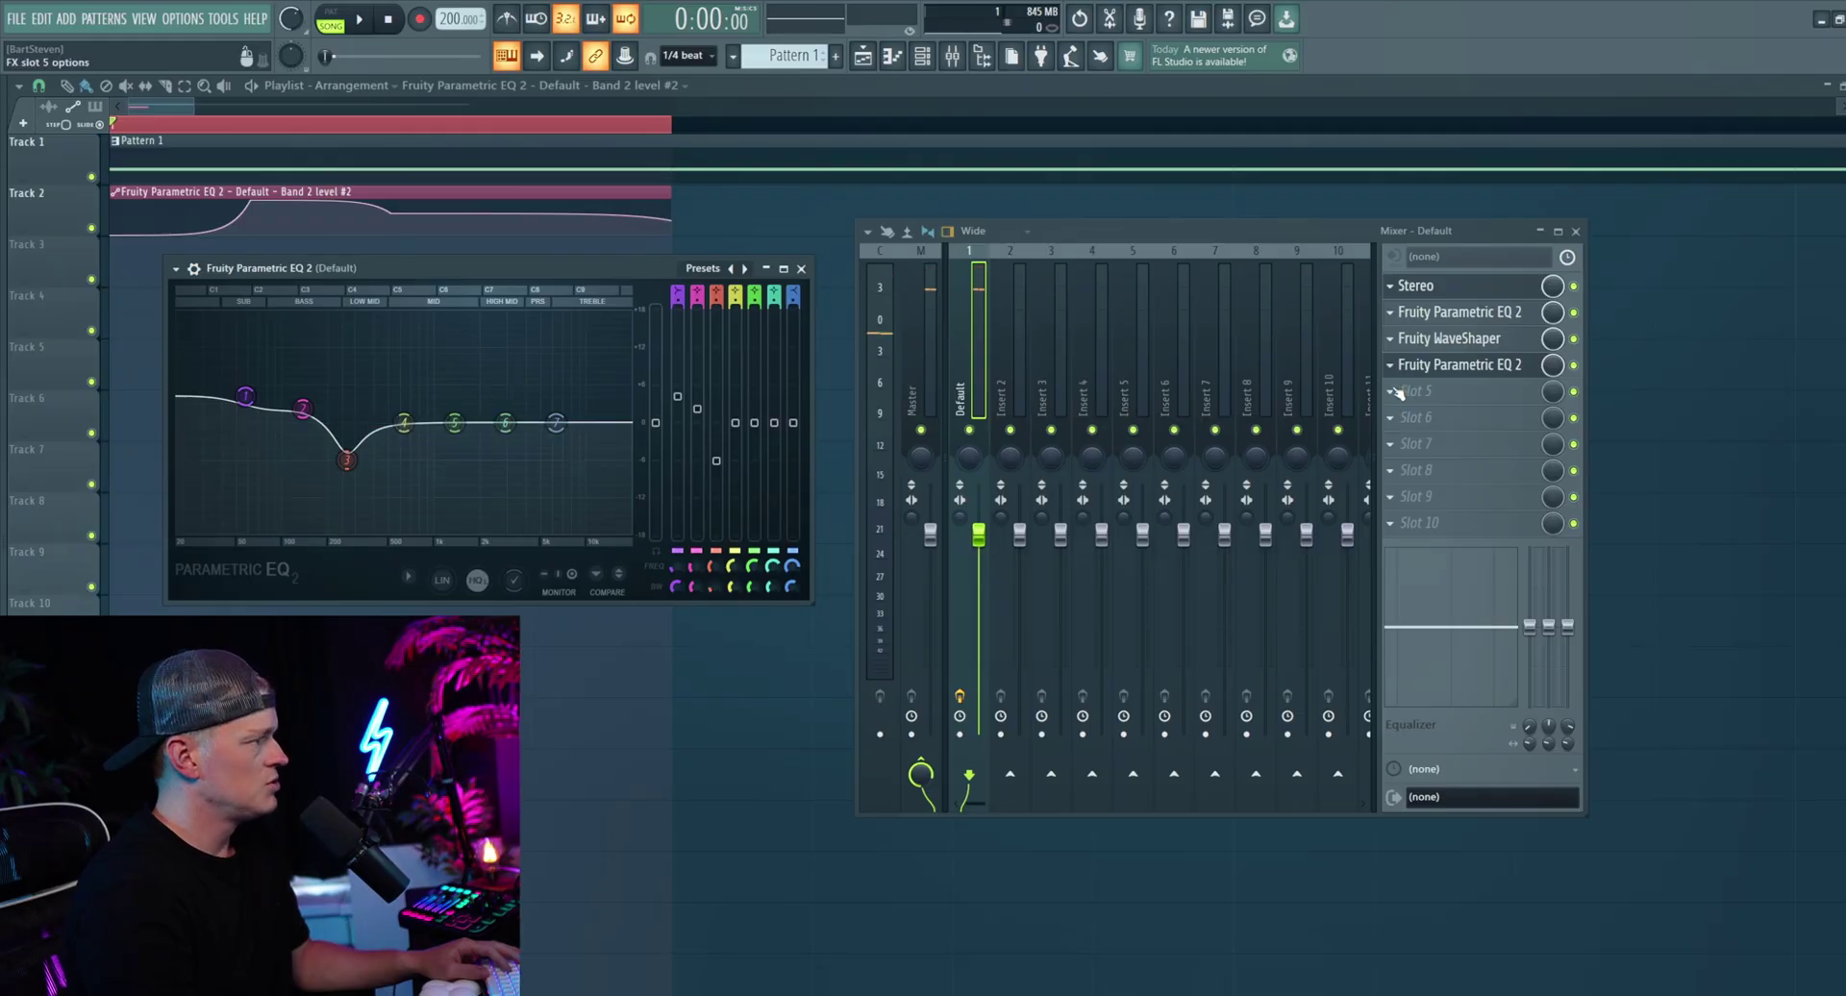
# Step: Load Fruity Soft Clipper in slot 5 after the second EQ, audition the loop through it, and close its window
pyautogui.click(1395, 393)
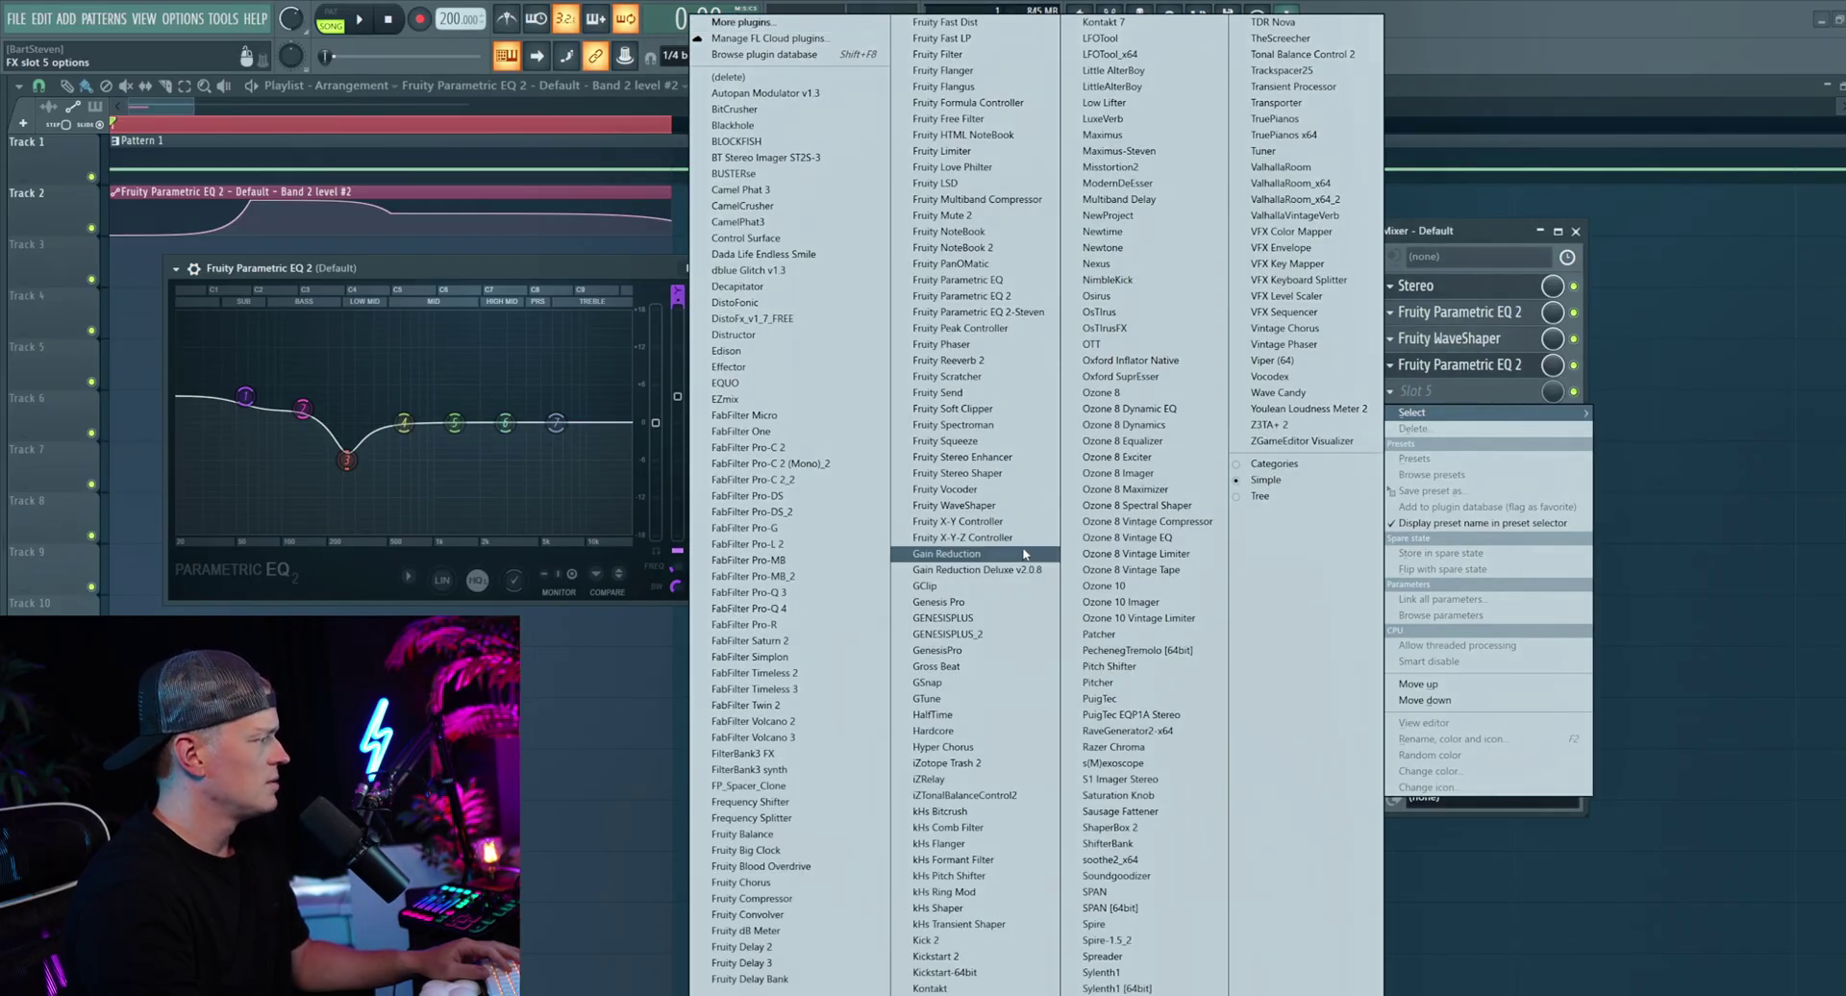
pyautogui.click(1004, 424)
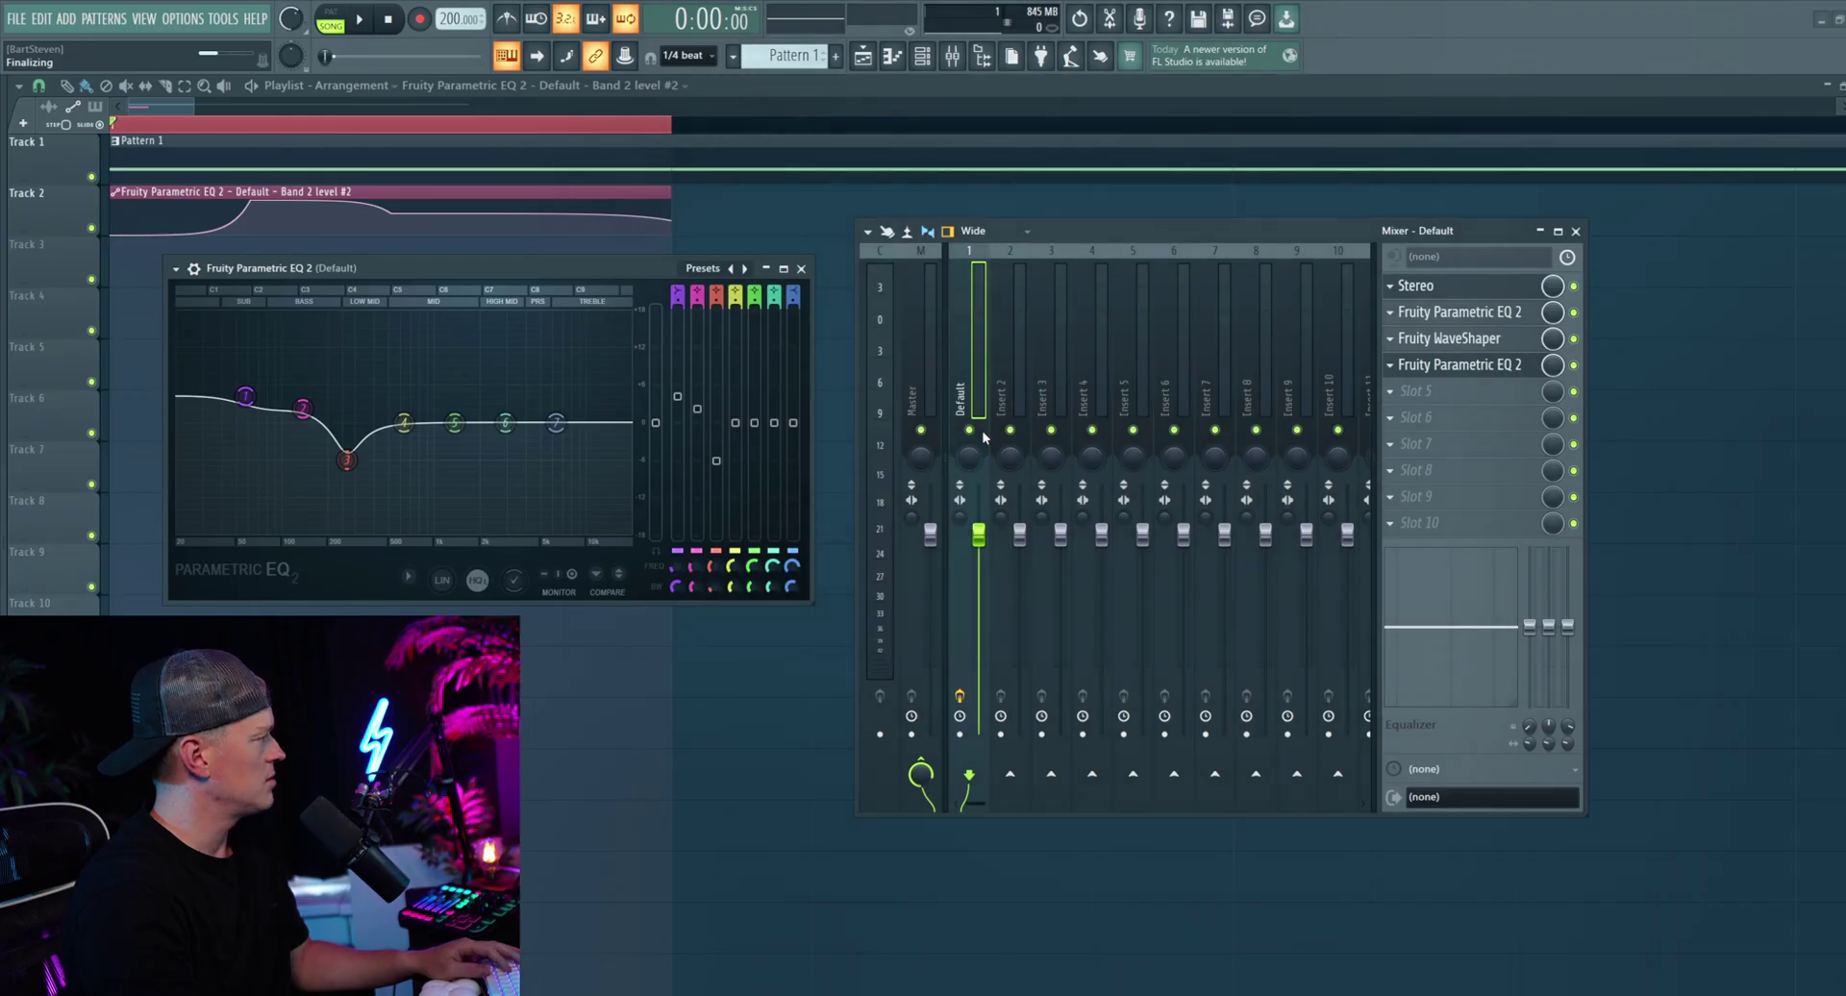
pyautogui.press('space')
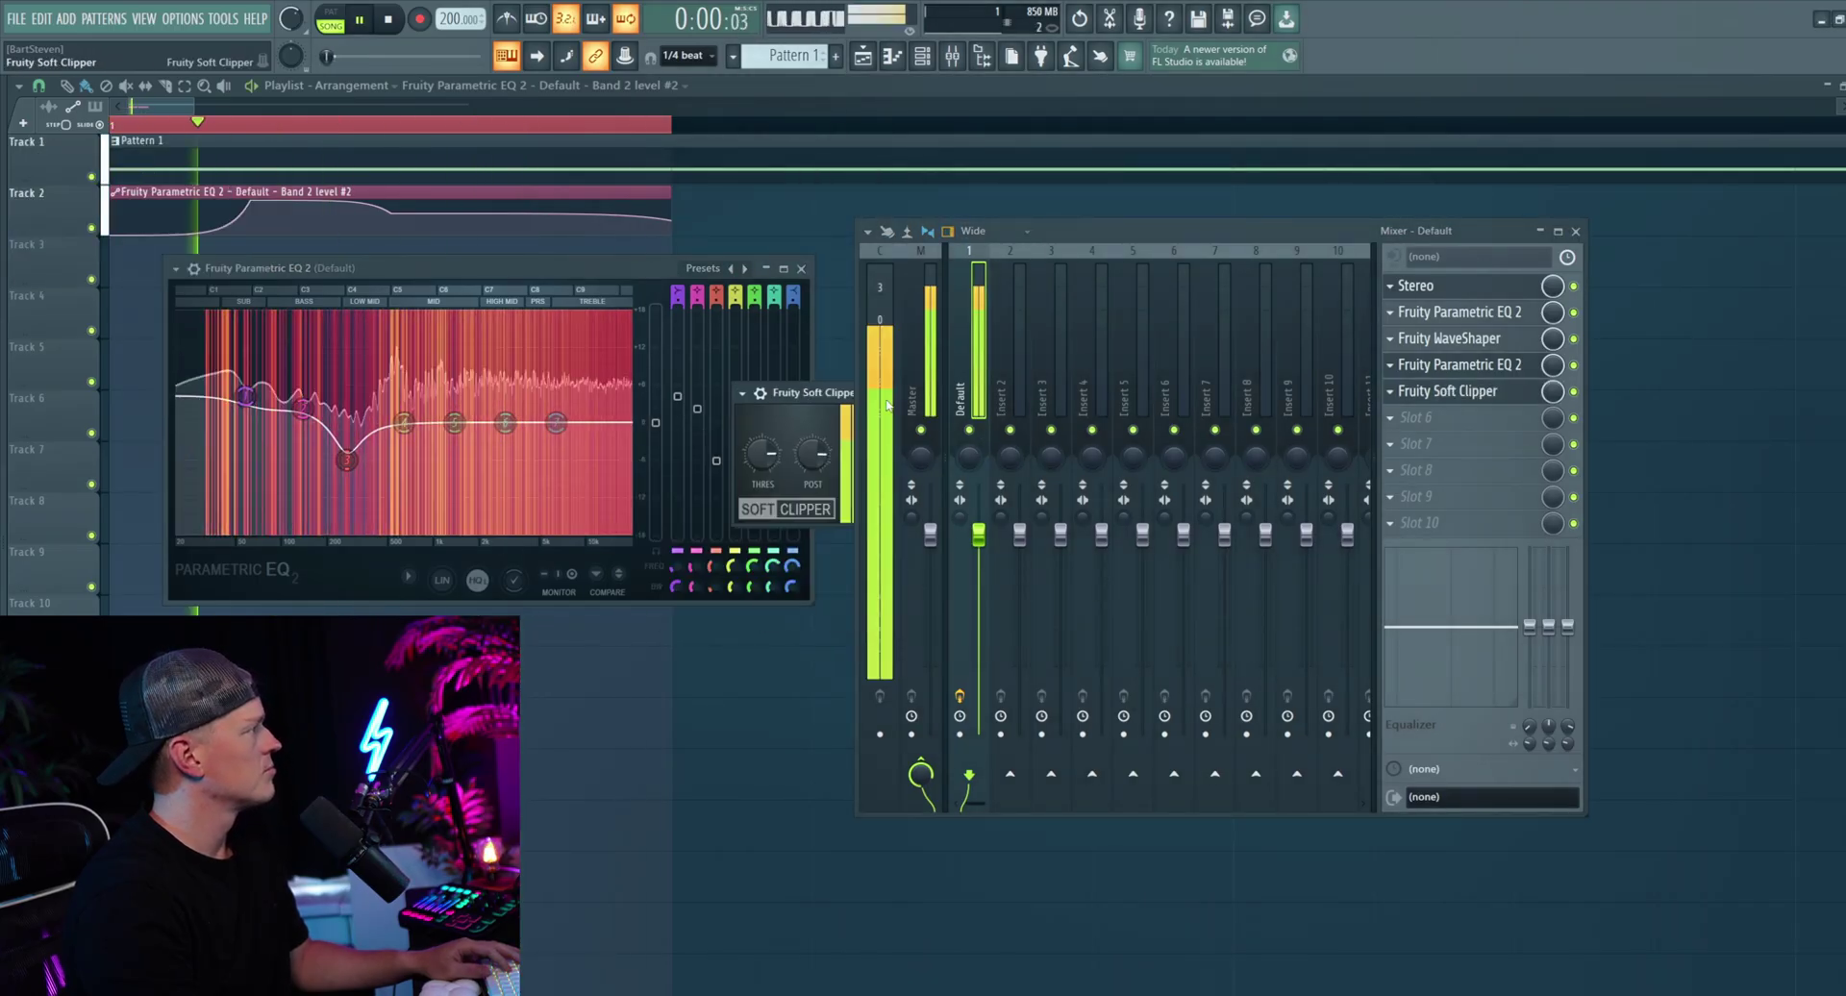
pyautogui.moveTo(808, 392); pyautogui.dragTo(543, 303)
pyautogui.press('space')
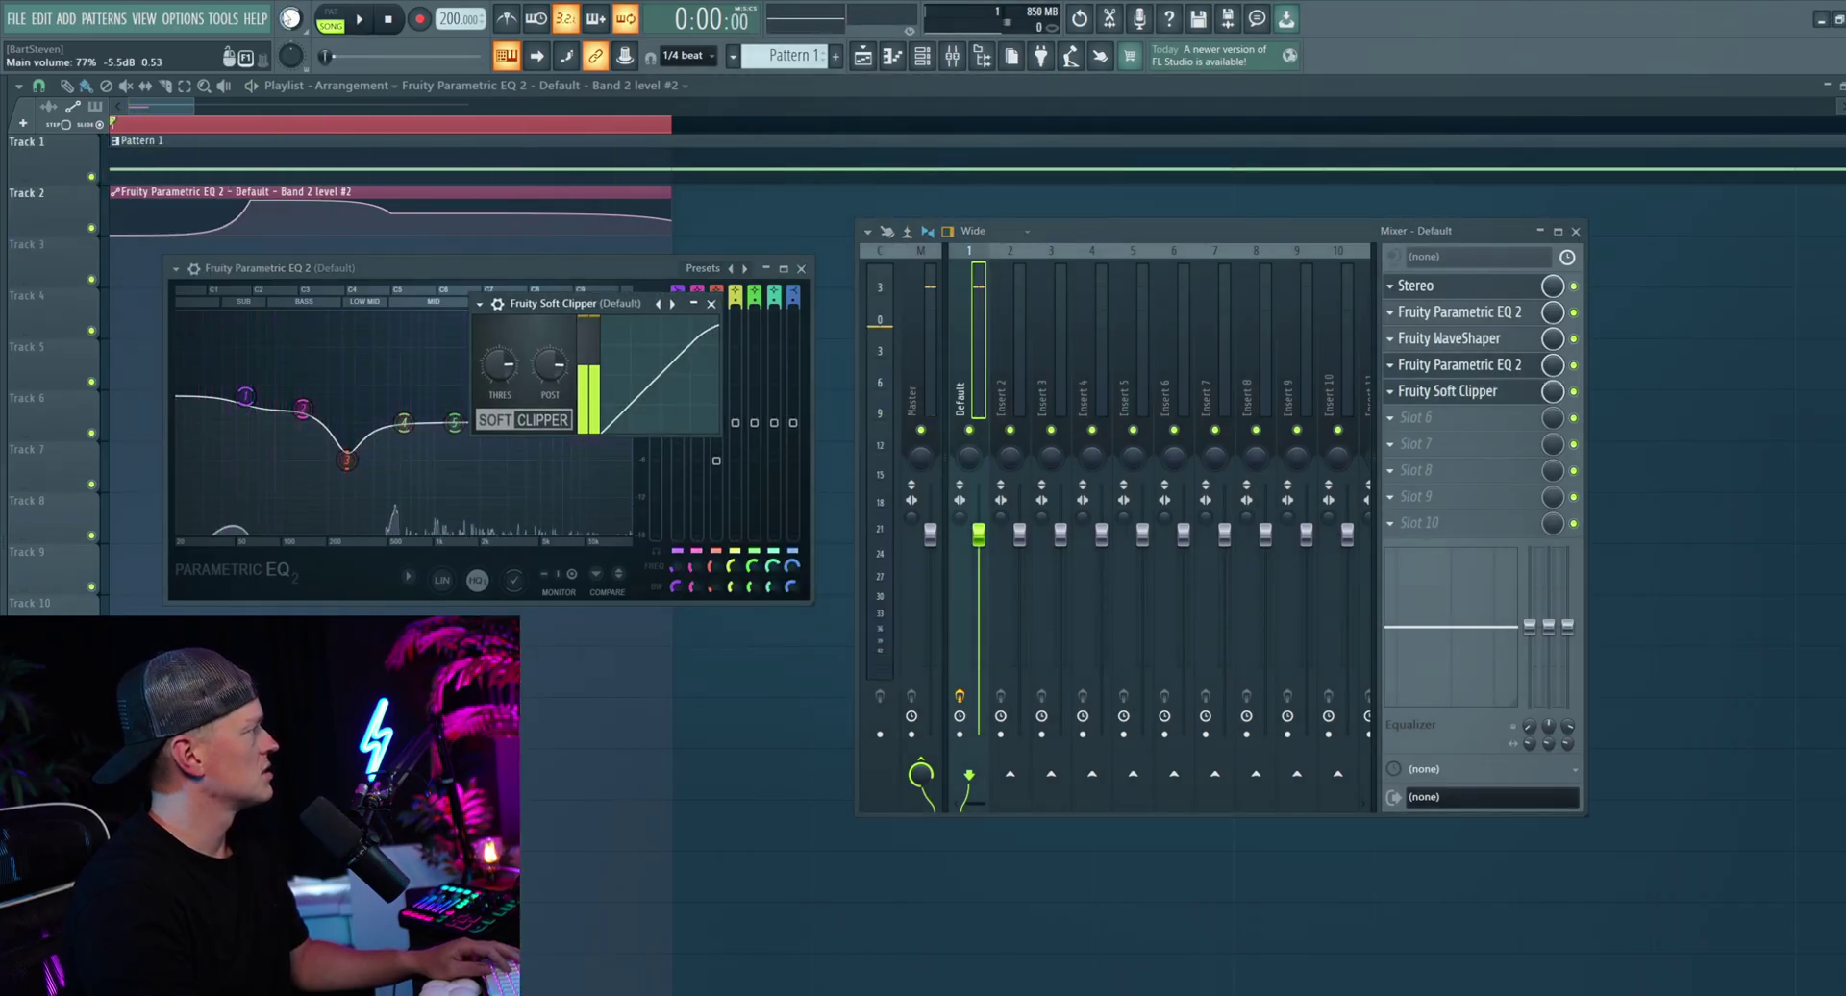
pyautogui.press('space')
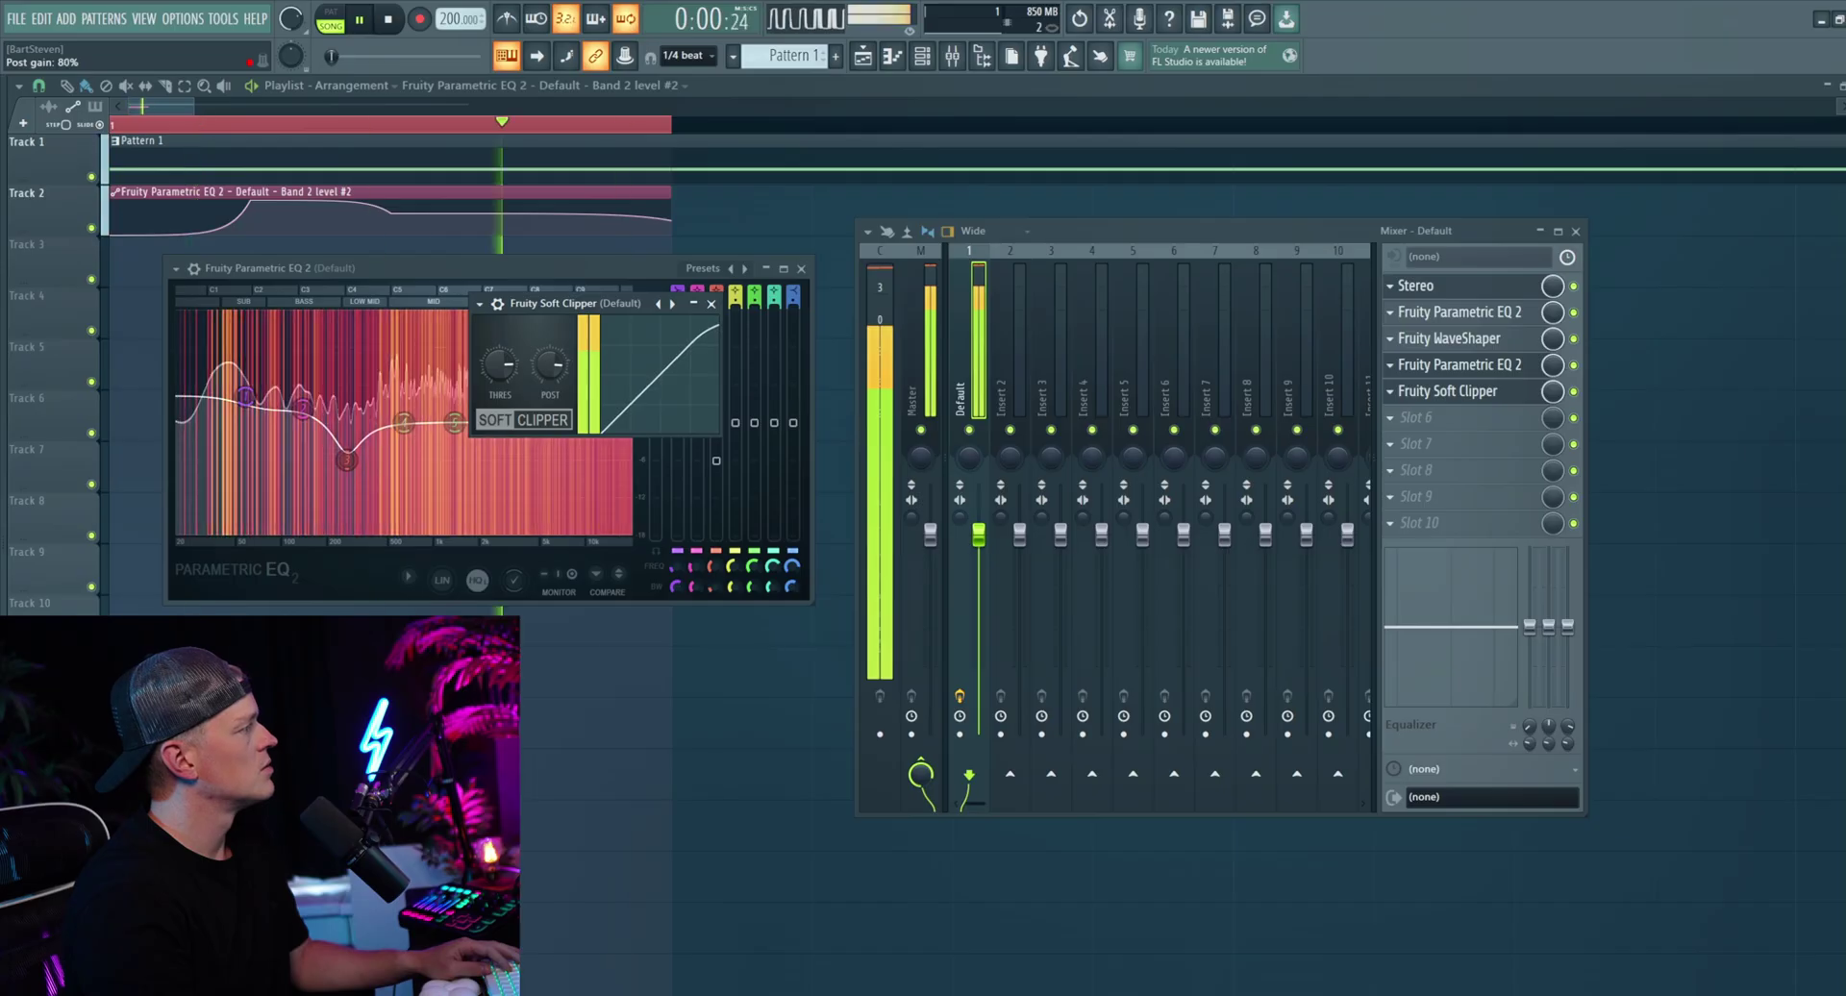
pyautogui.press('space')
pyautogui.press('space')
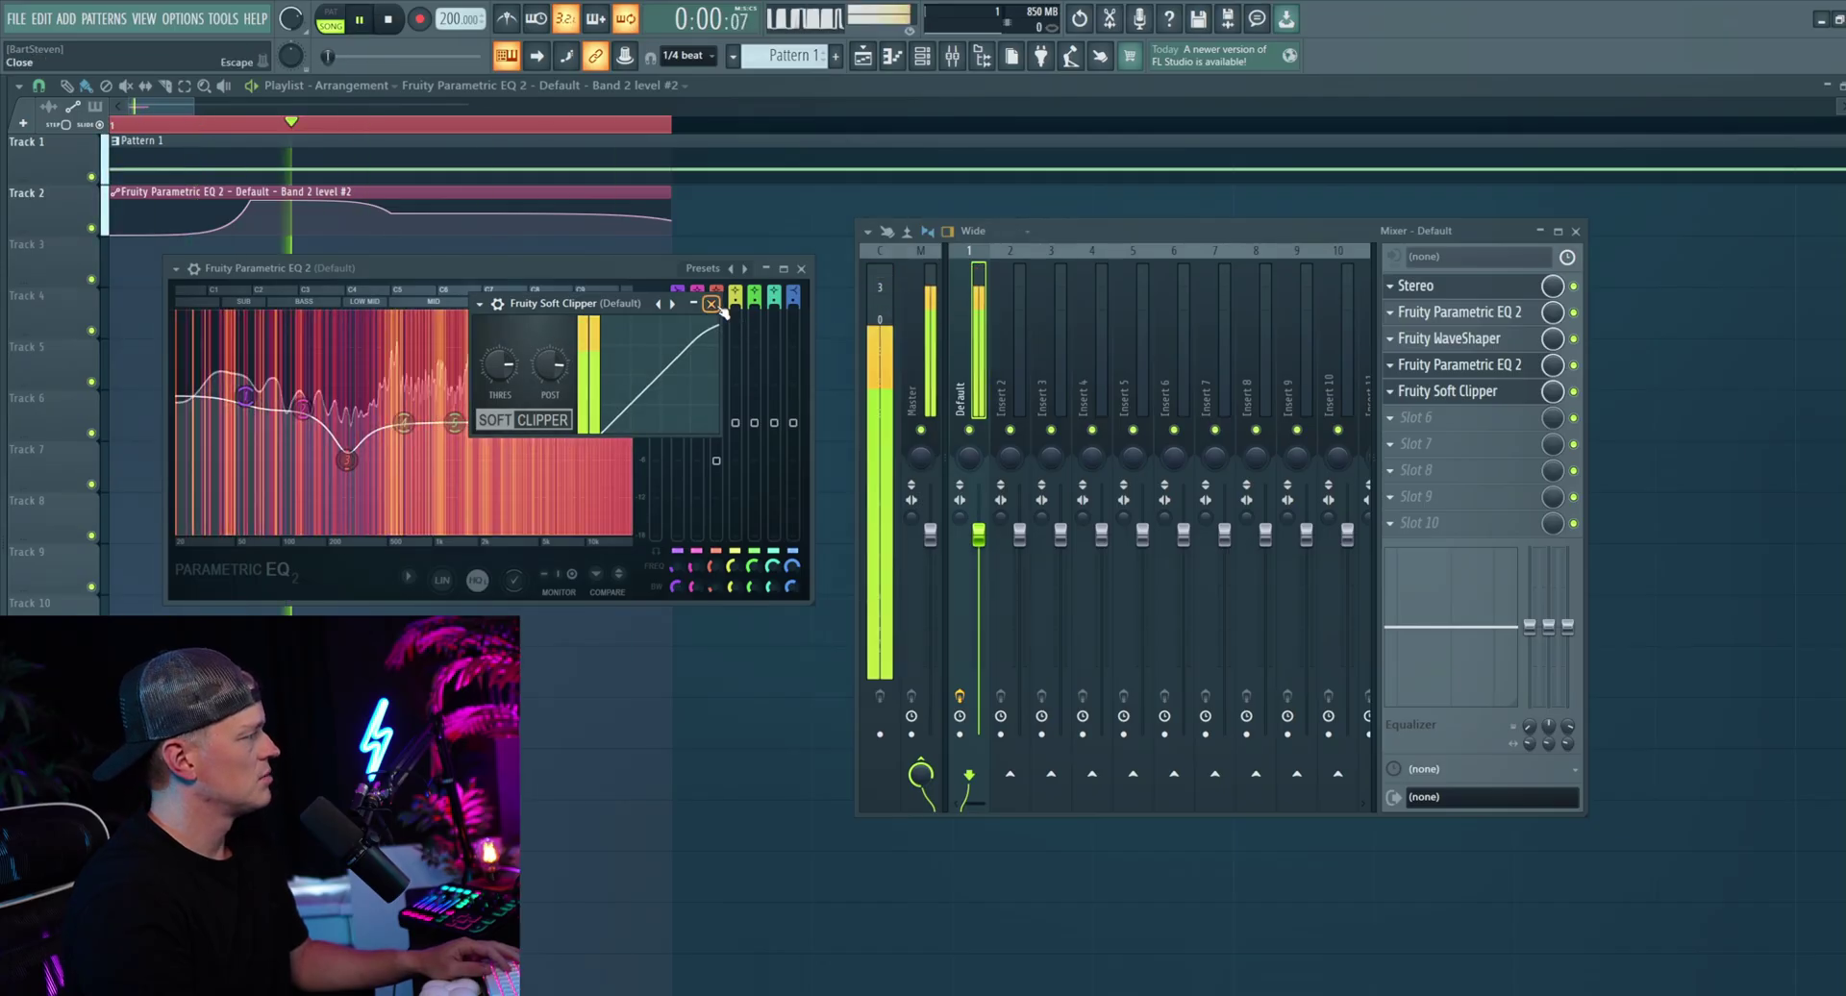
pyautogui.click(711, 304)
pyautogui.press('space')
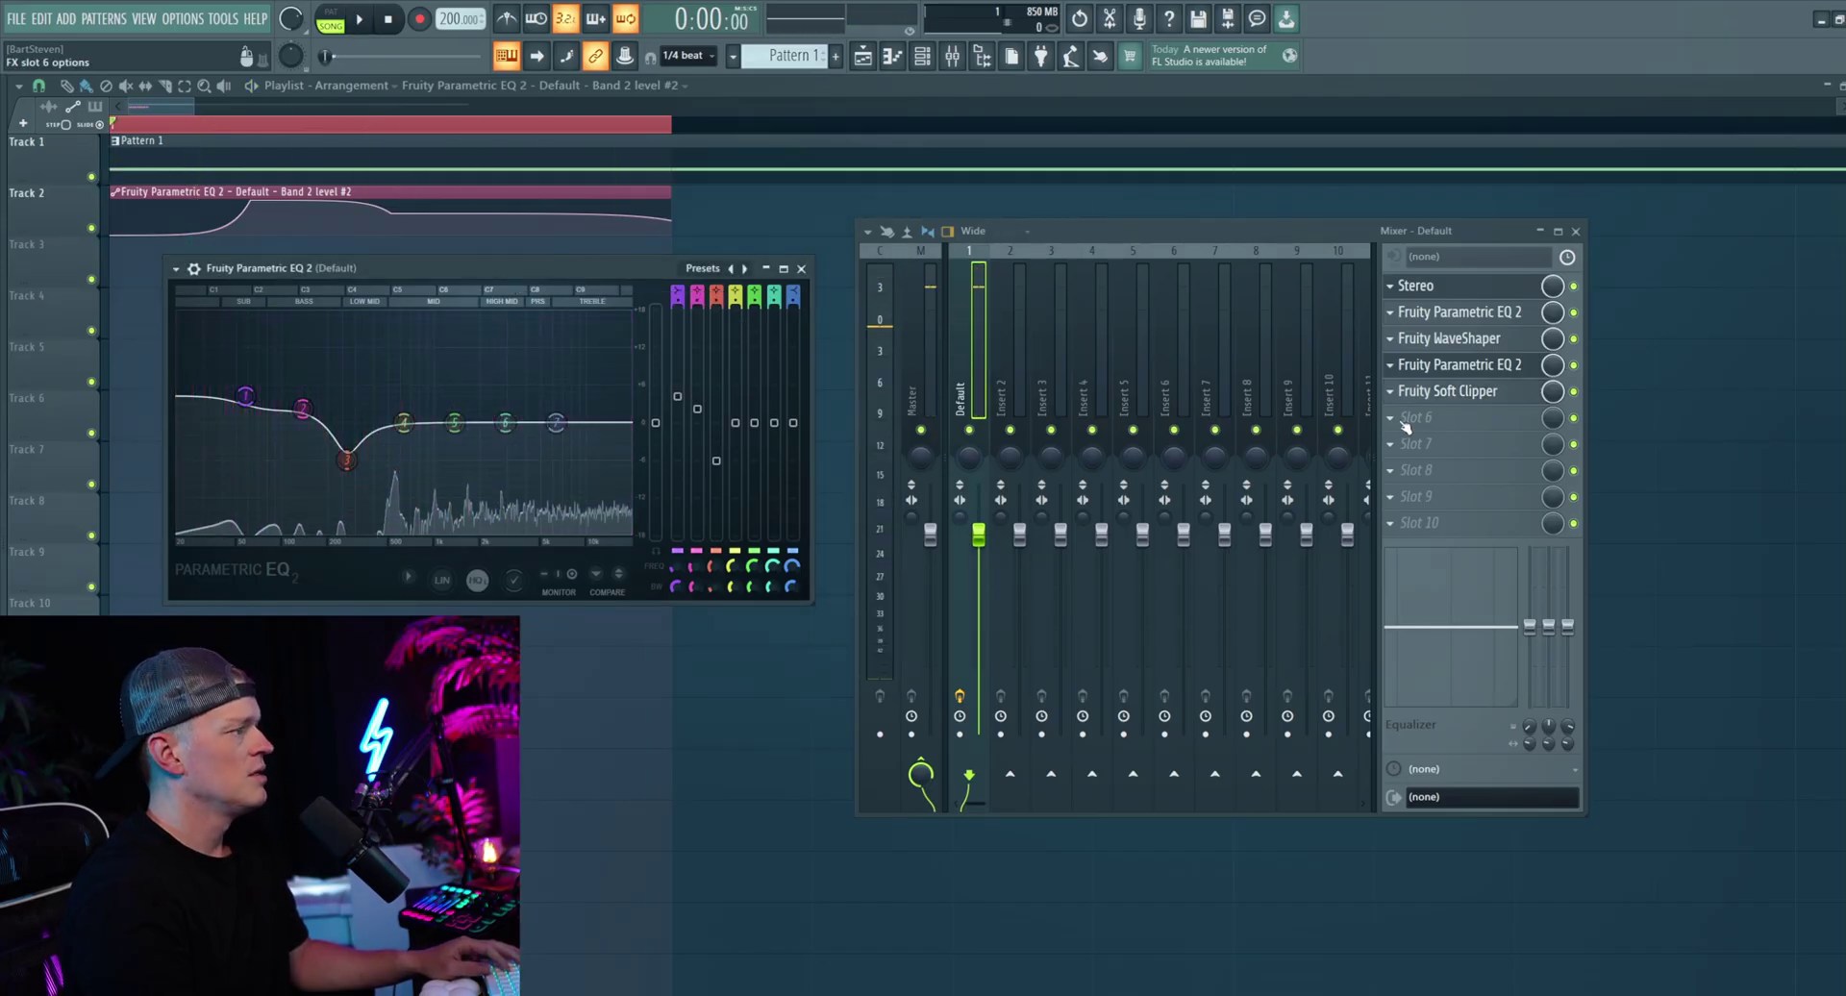
# Step: Add a third Fruity Parametric EQ 2 in slot 10 at the end of the effects chain
pyautogui.click(1395, 536)
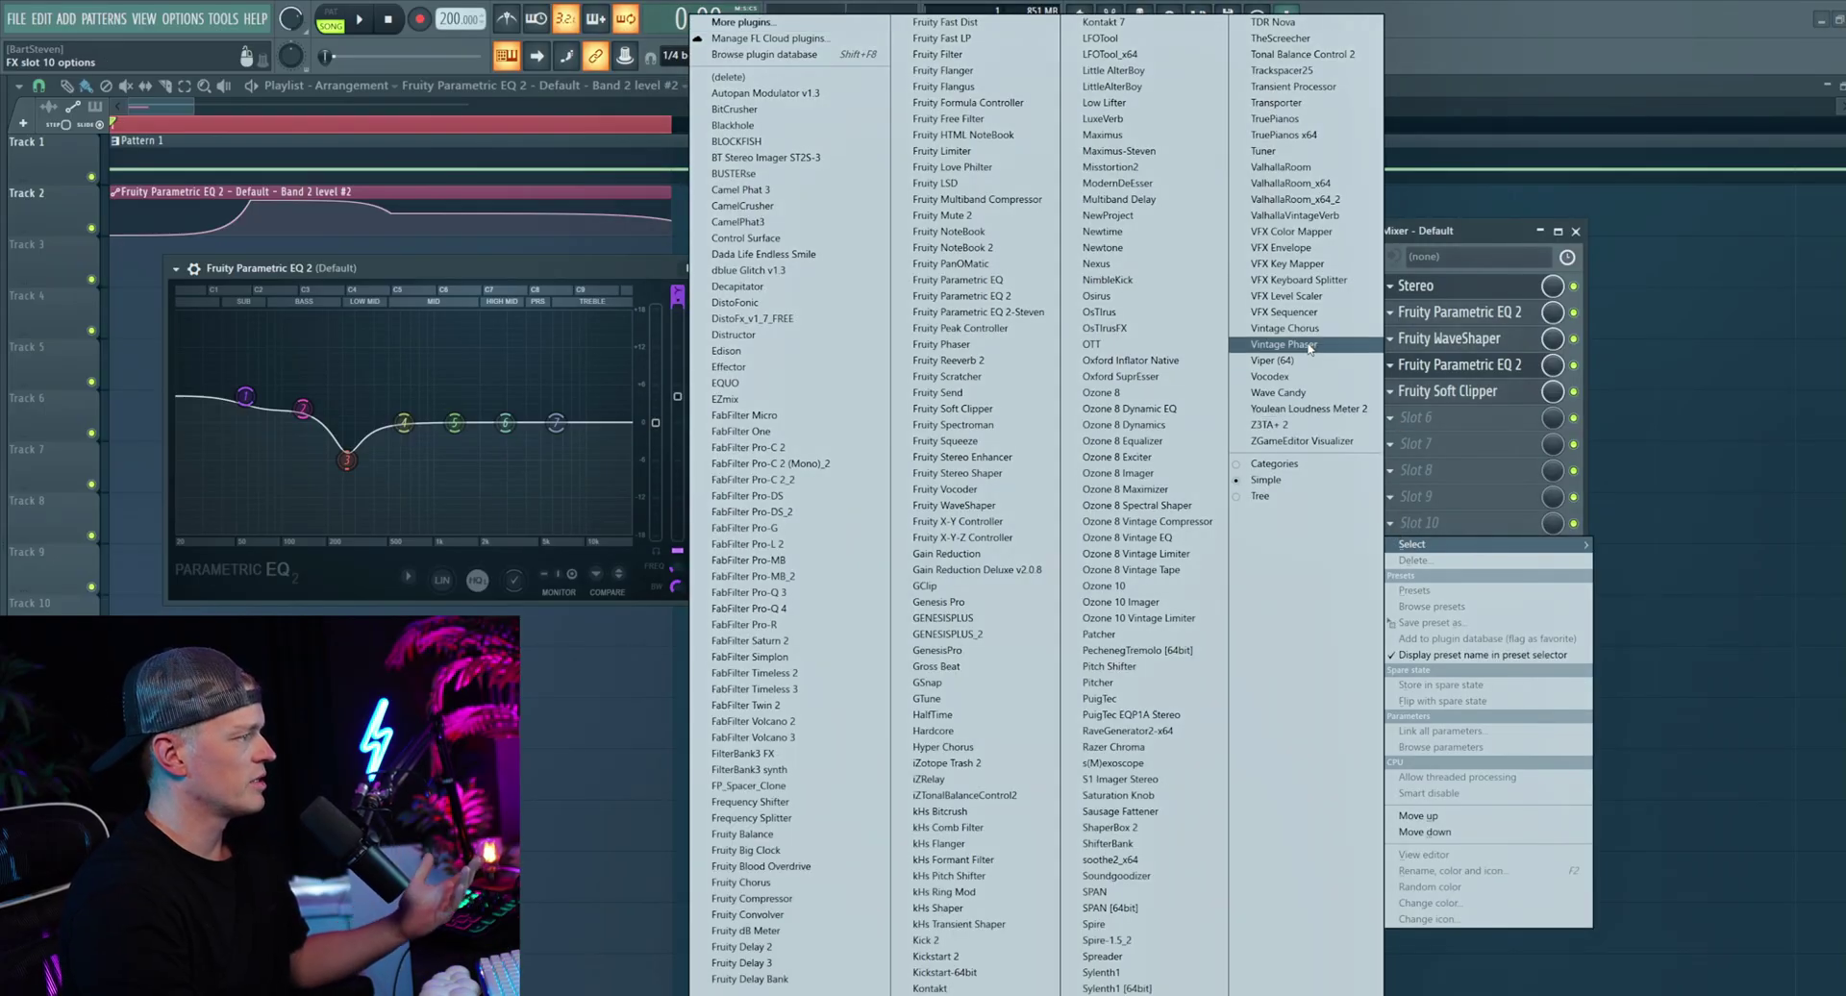
pyautogui.click(1011, 299)
pyautogui.press('space')
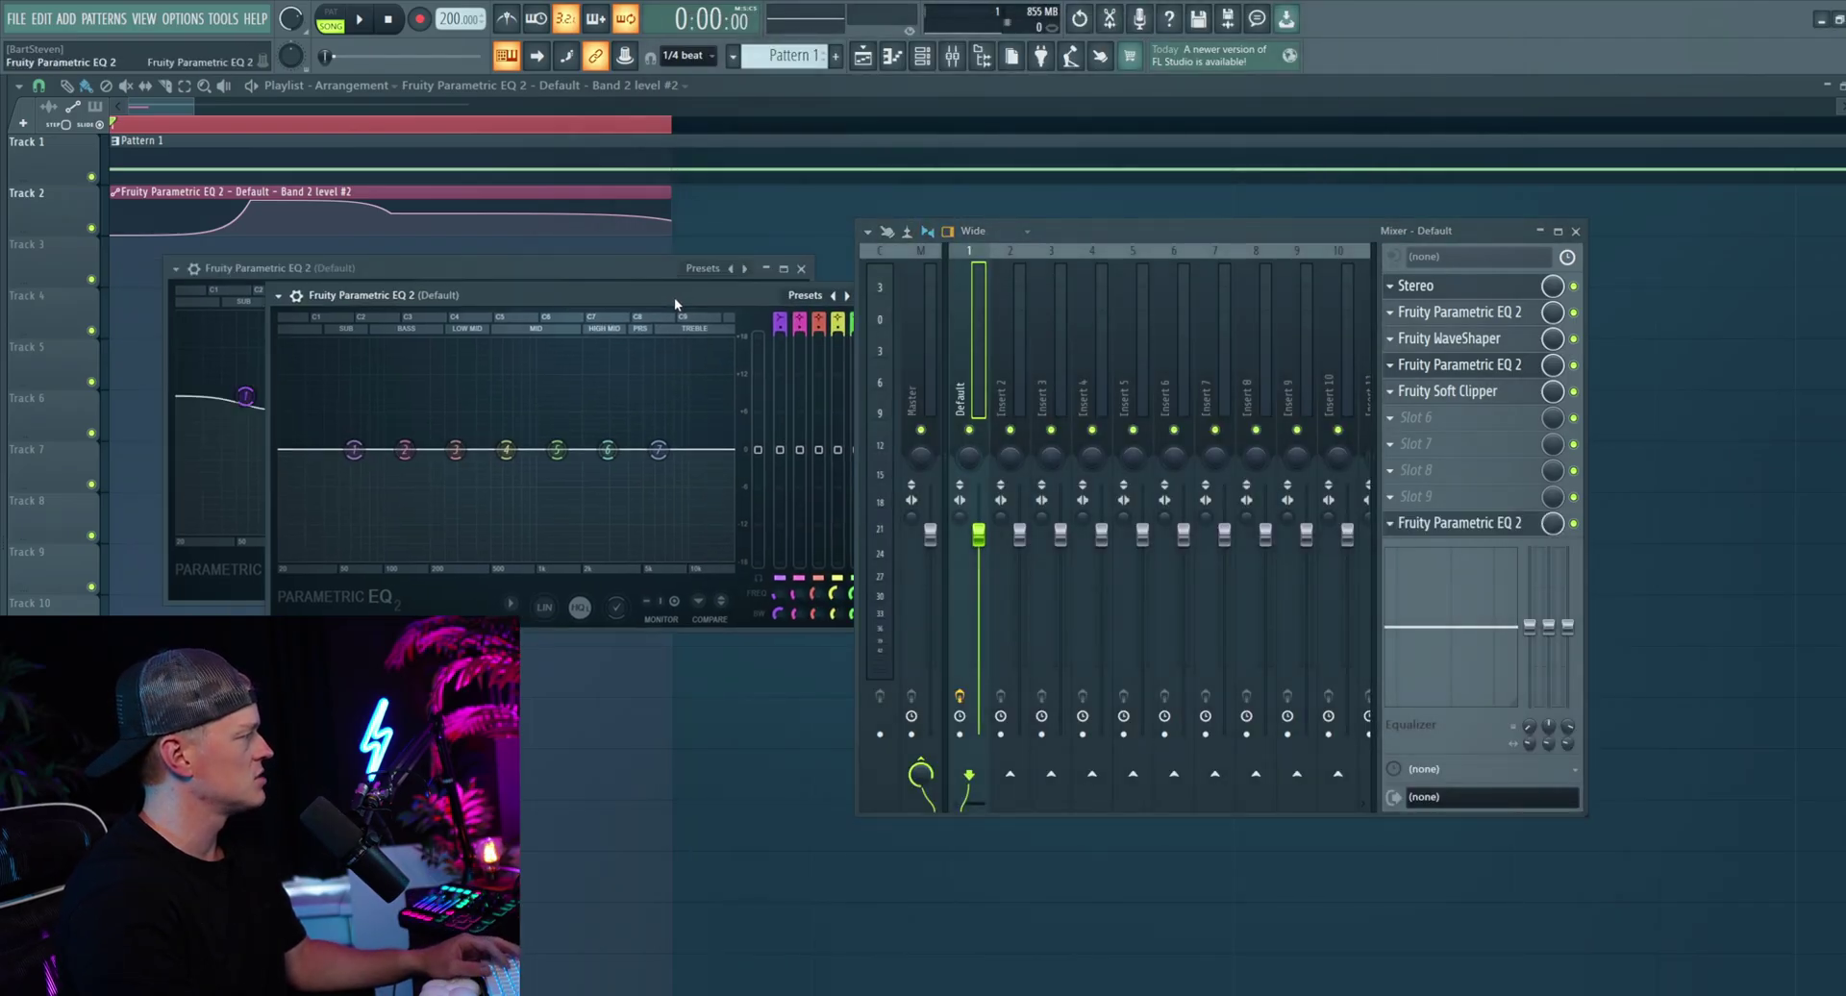
# Step: Boost the band 7 high shelf of the slot 10 EQ by about 2.7 dB near 10 kHz and close that EQ
pyautogui.press('space')
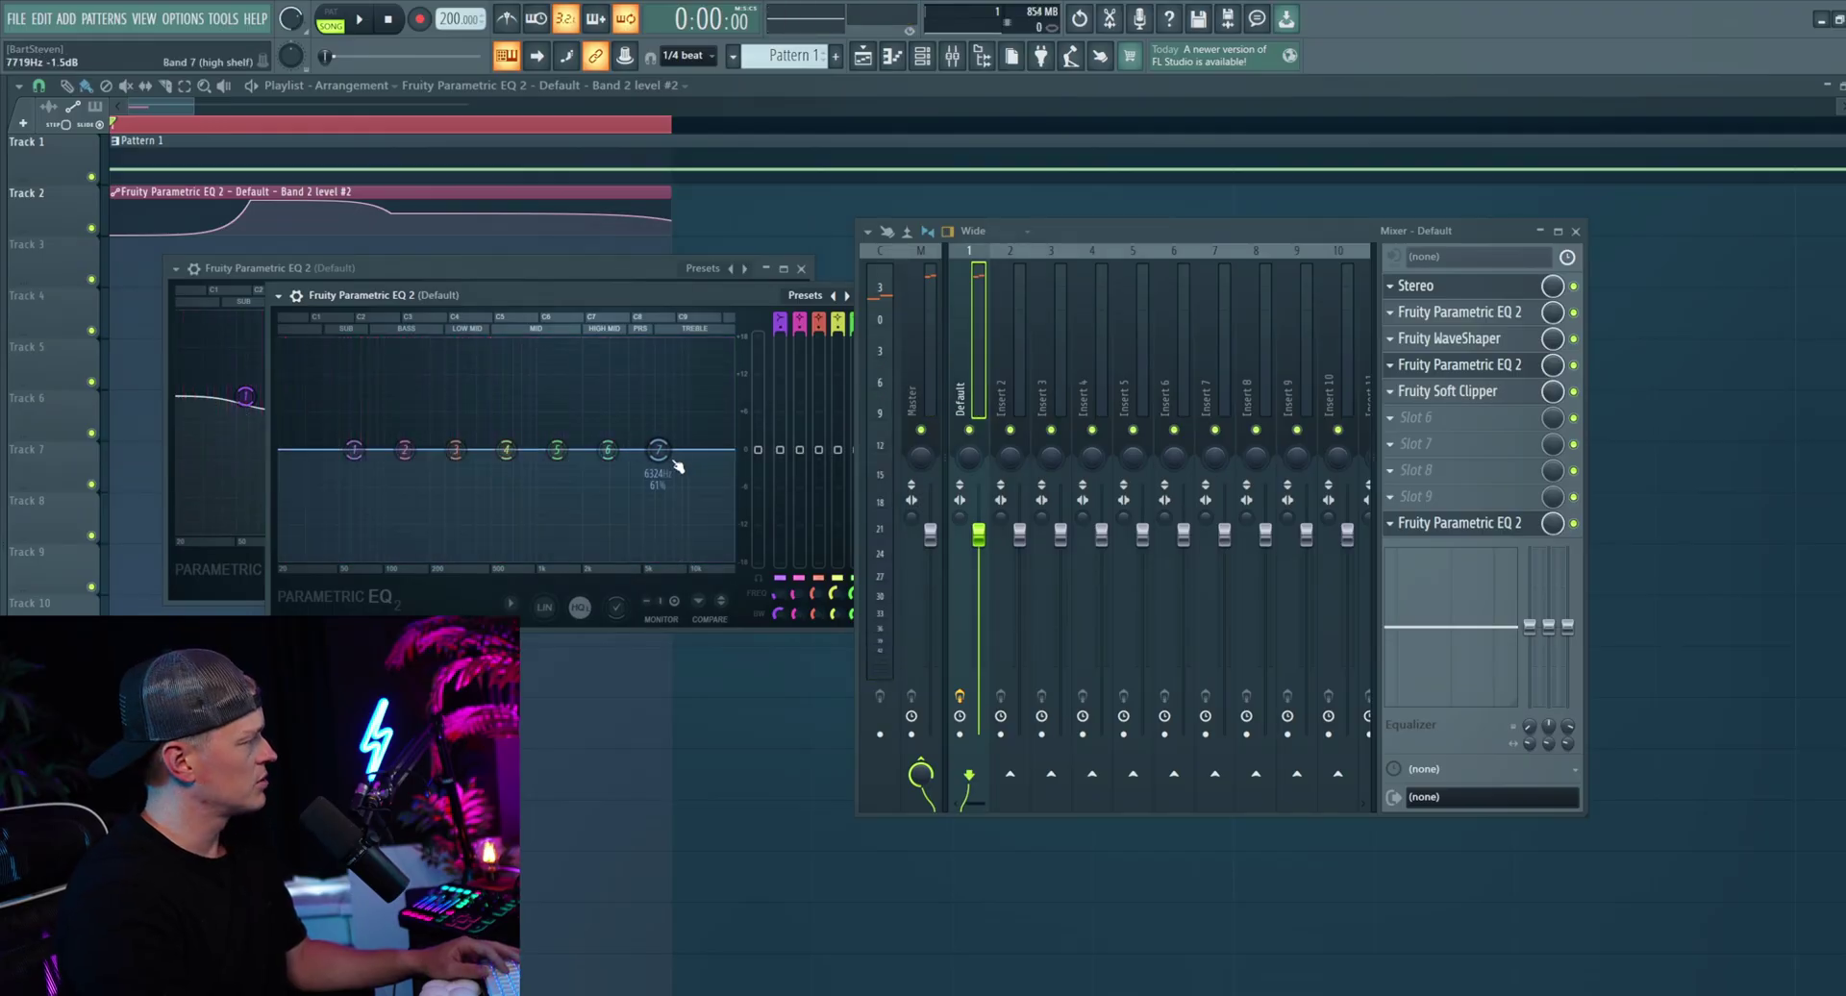
pyautogui.press('space')
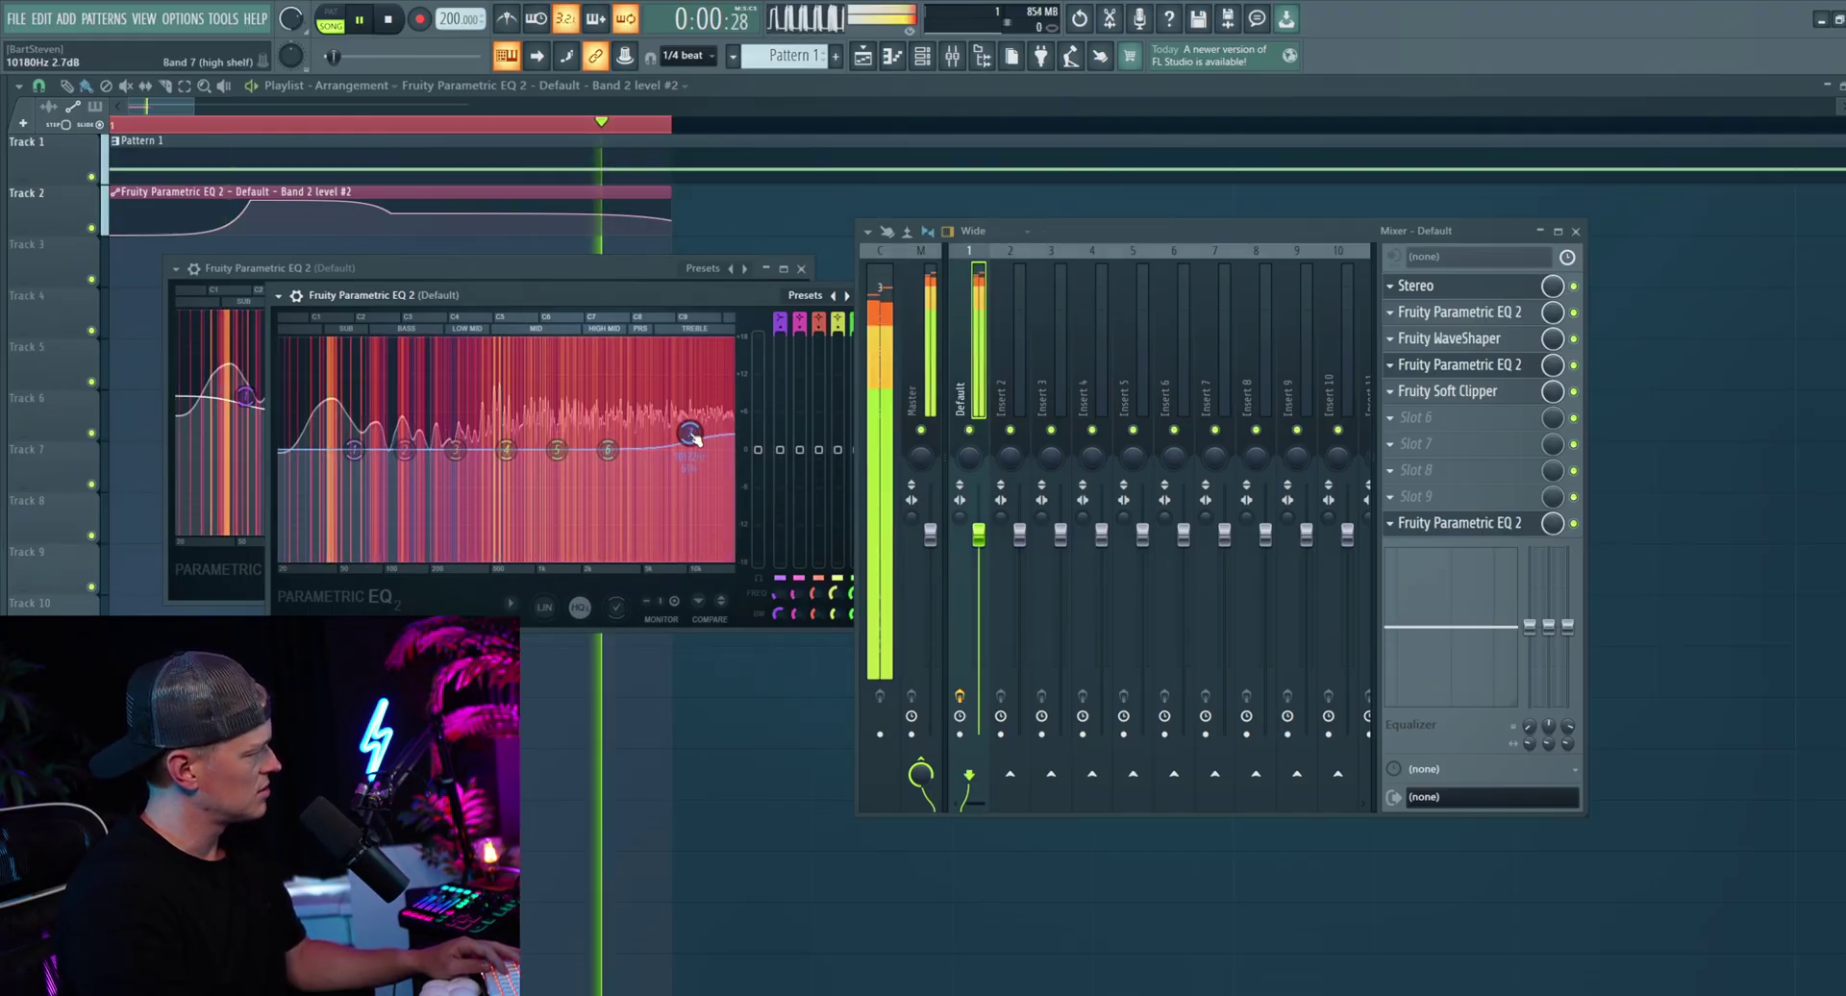
pyautogui.moveTo(689, 433); pyautogui.dragTo(696, 434)
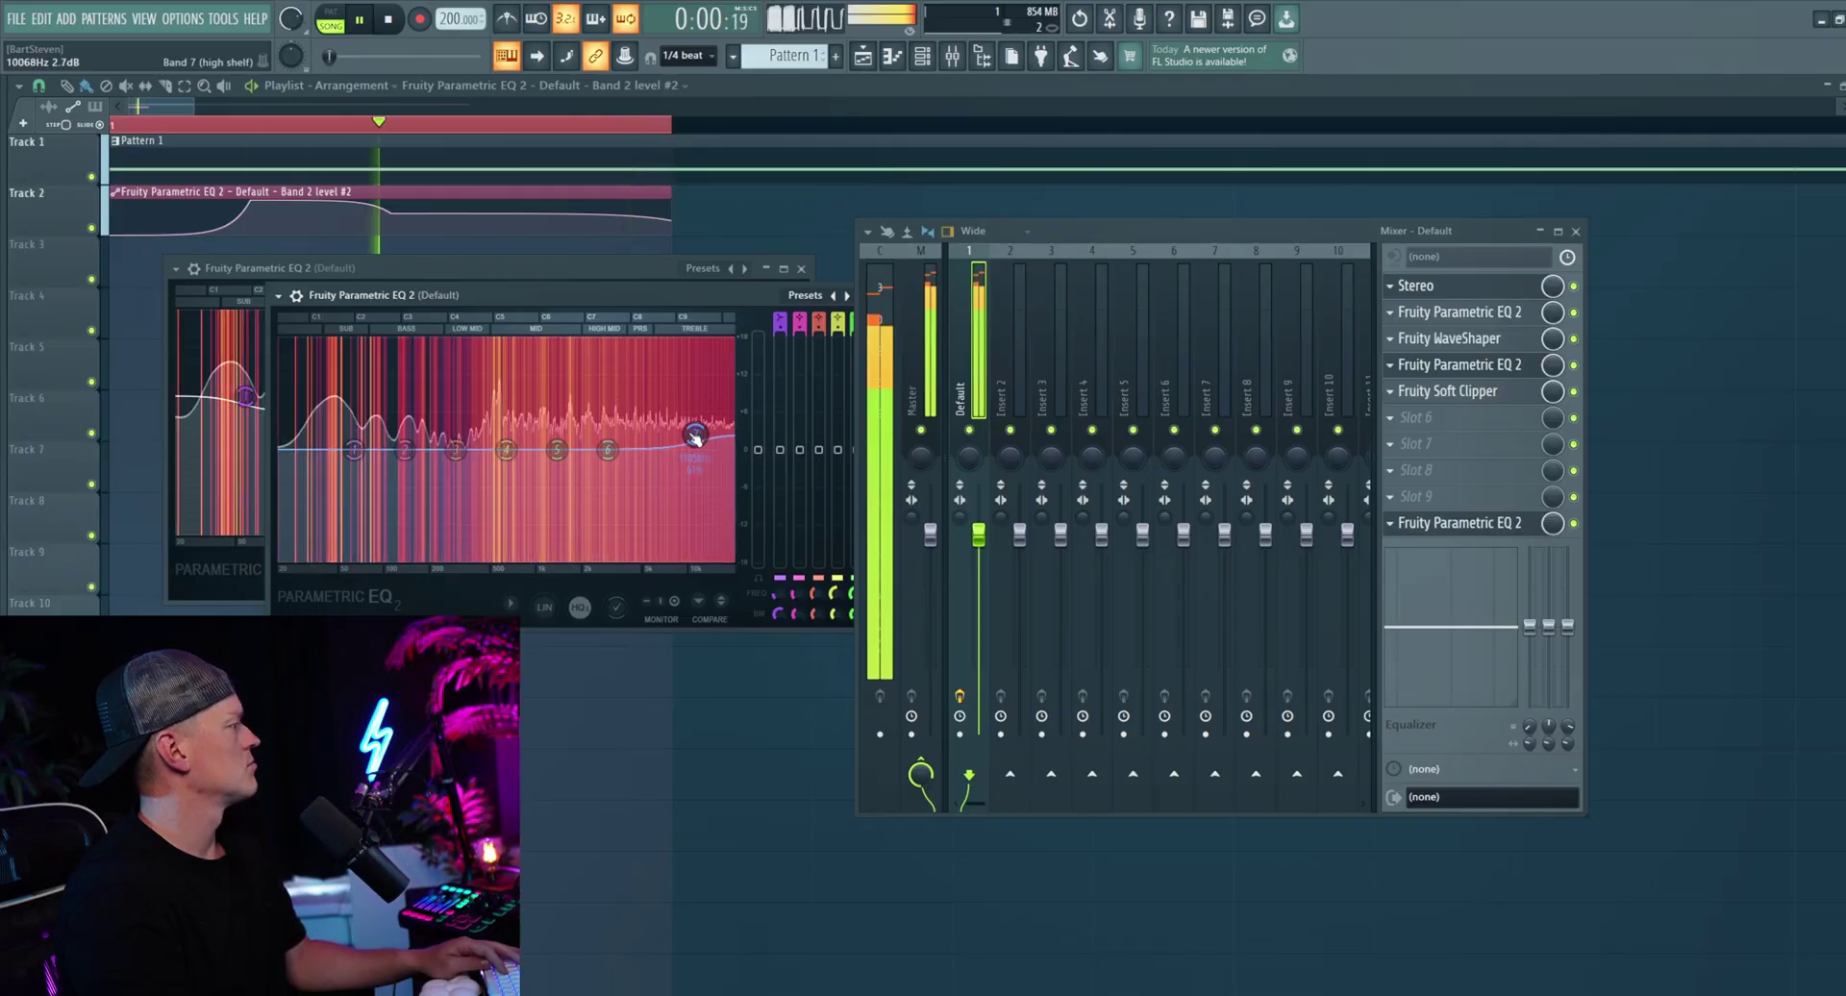
pyautogui.press('space')
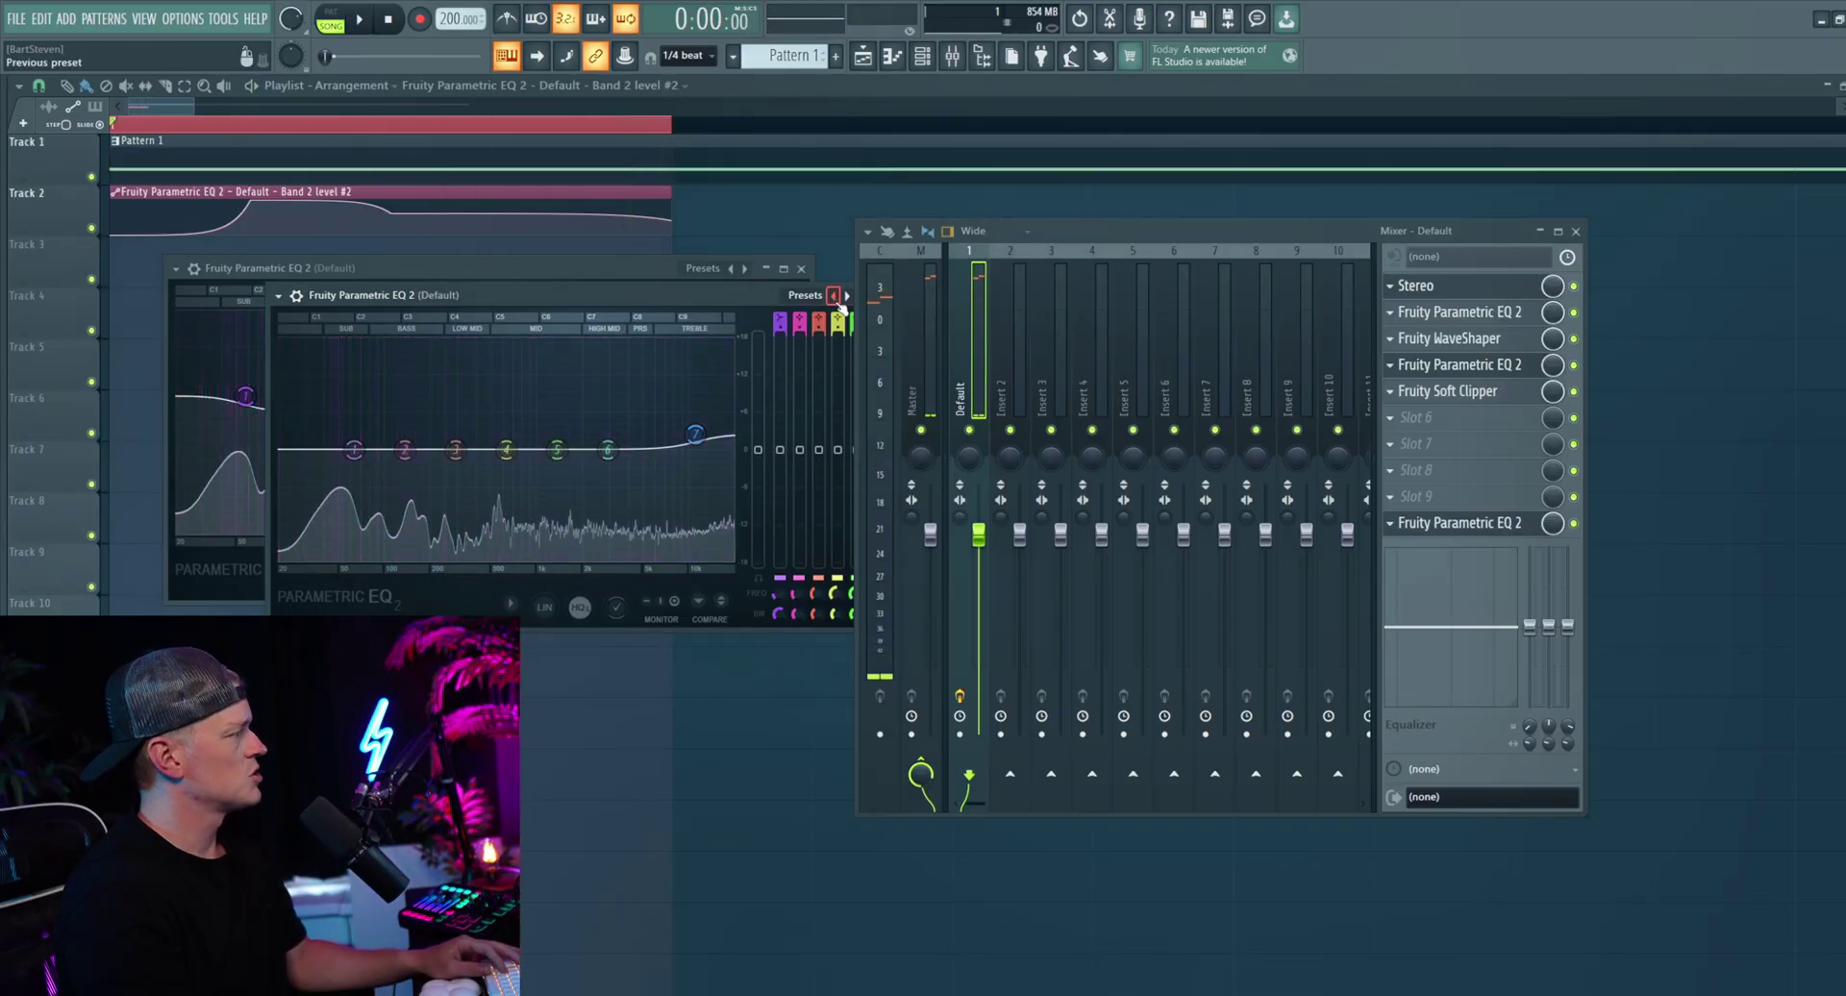
pyautogui.moveTo(832, 296); pyautogui.dragTo(753, 301)
pyautogui.click(829, 304)
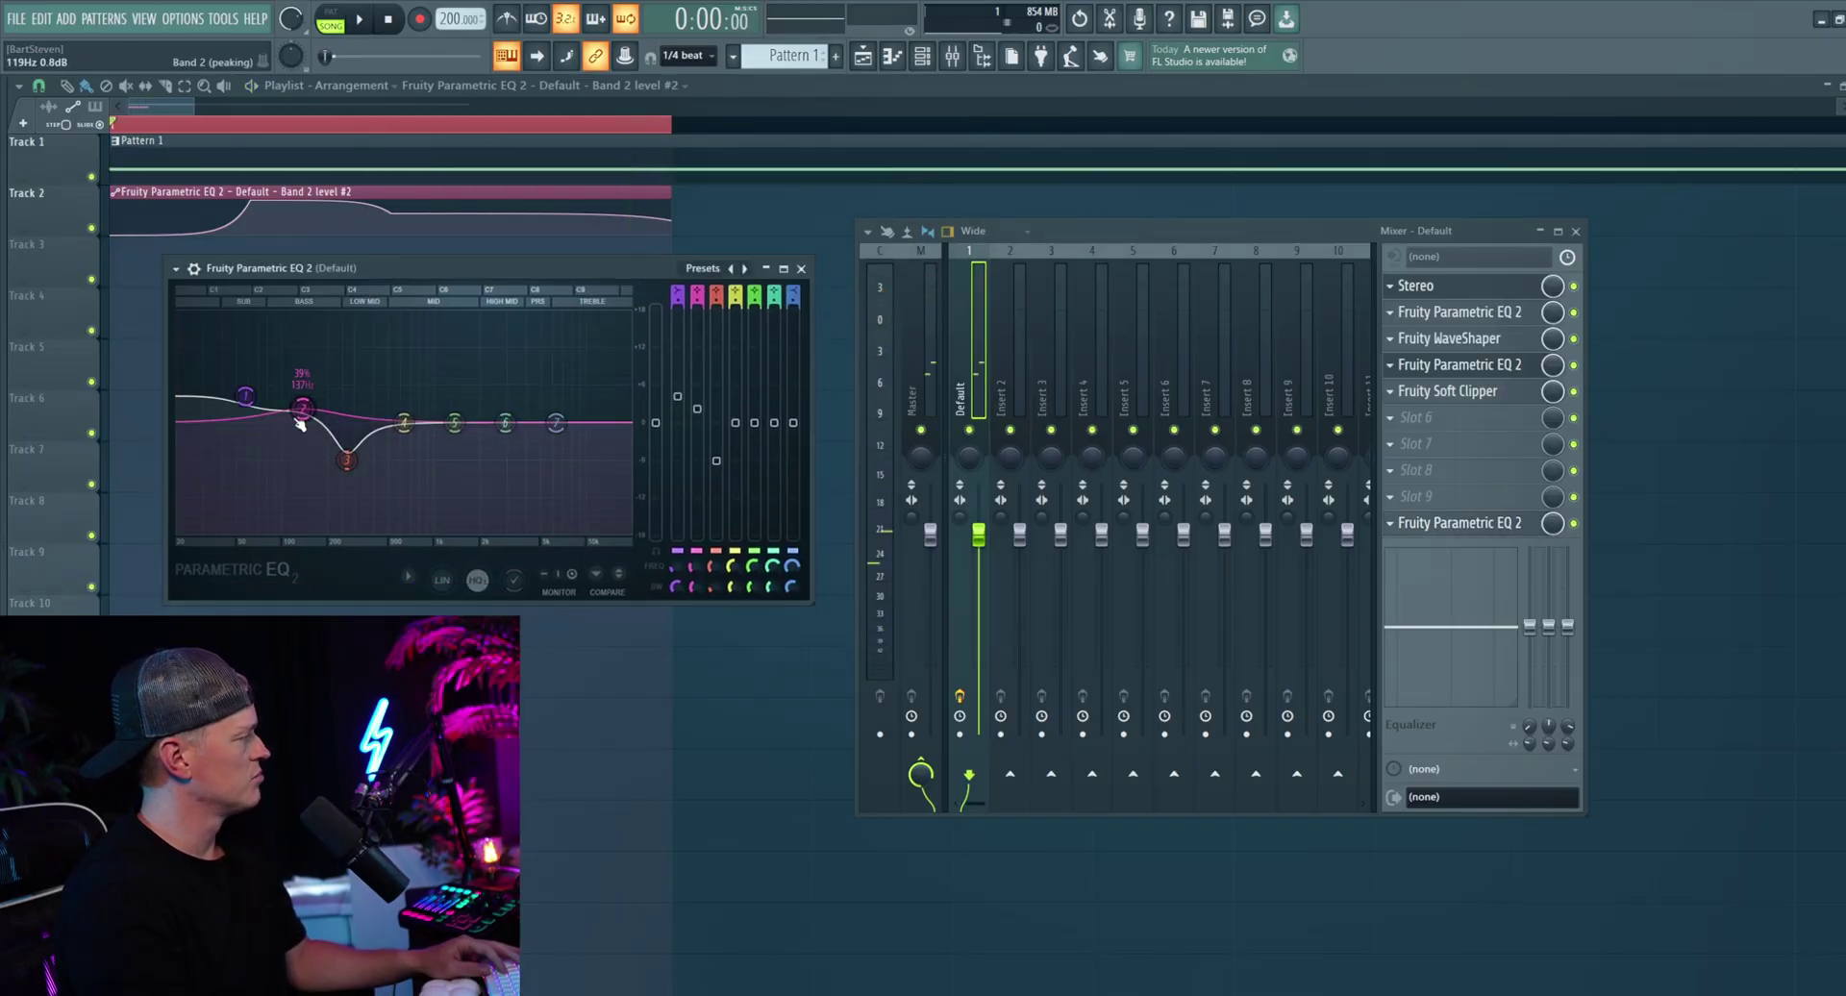
# Step: Raise the band 1 low shelf of the slot 4 EQ and shift it up to about 80 Hz during playback
pyautogui.press('space')
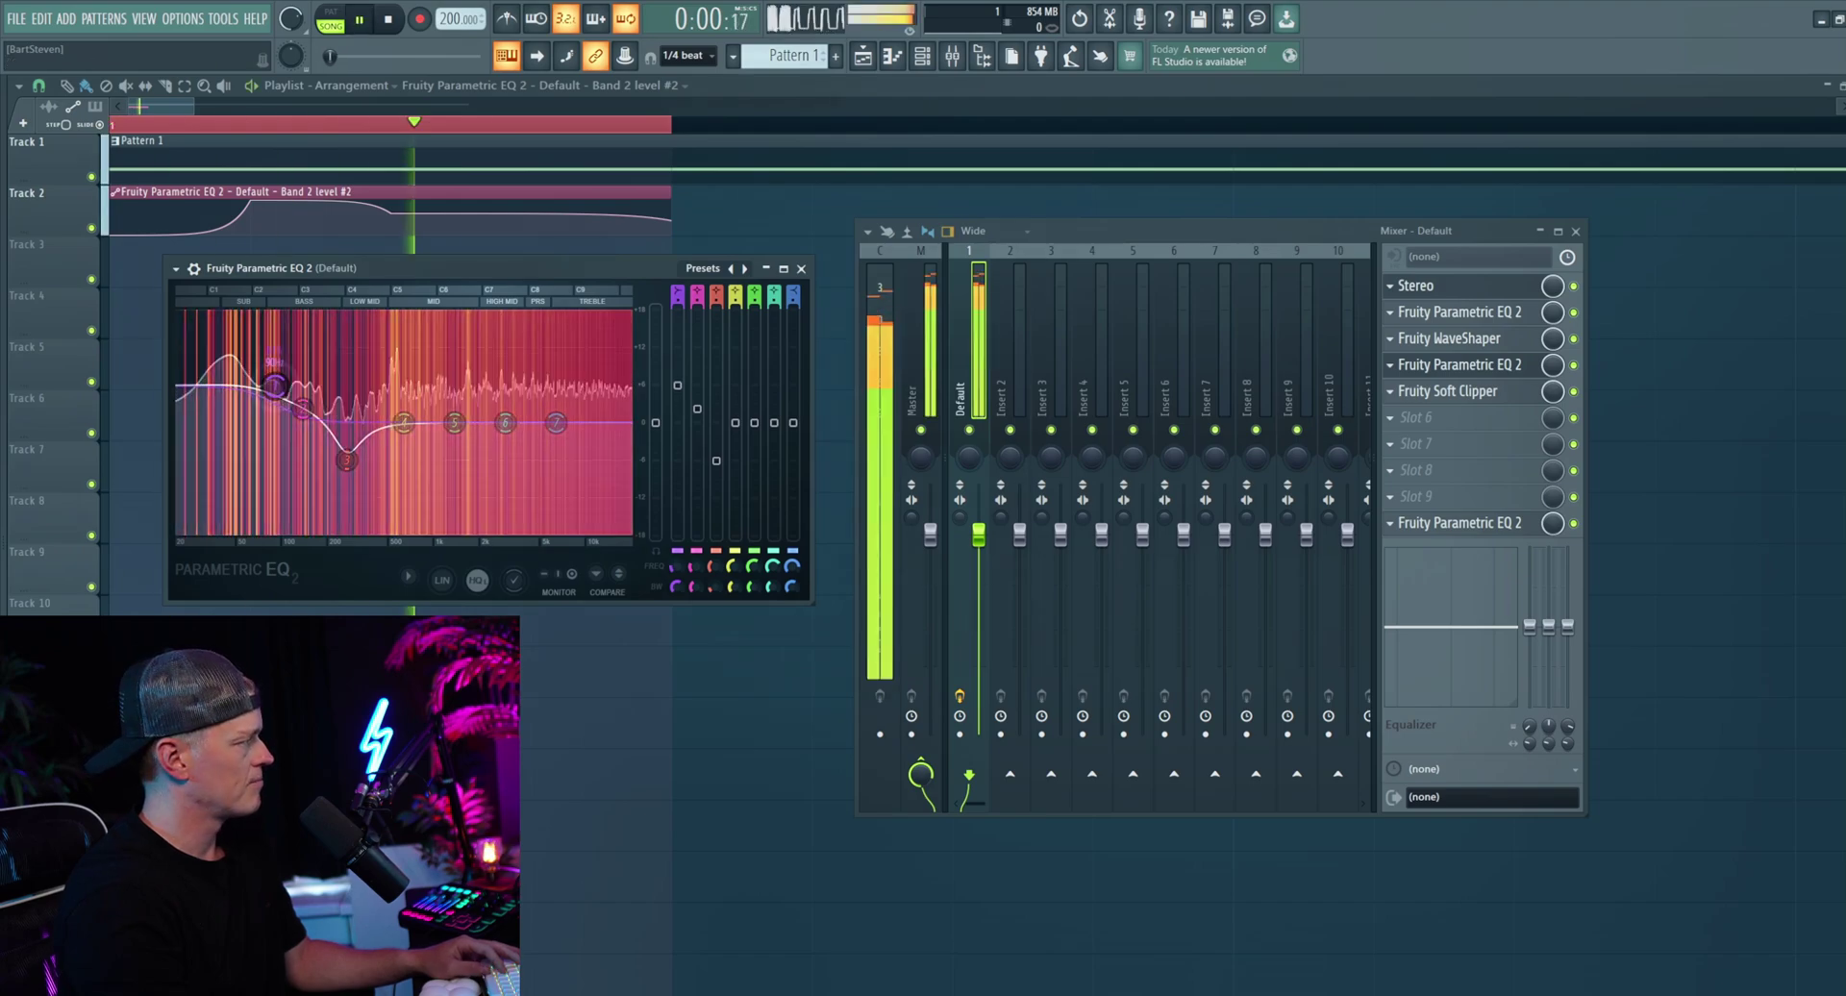
pyautogui.moveTo(272, 389); pyautogui.dragTo(267, 381)
pyautogui.press('space')
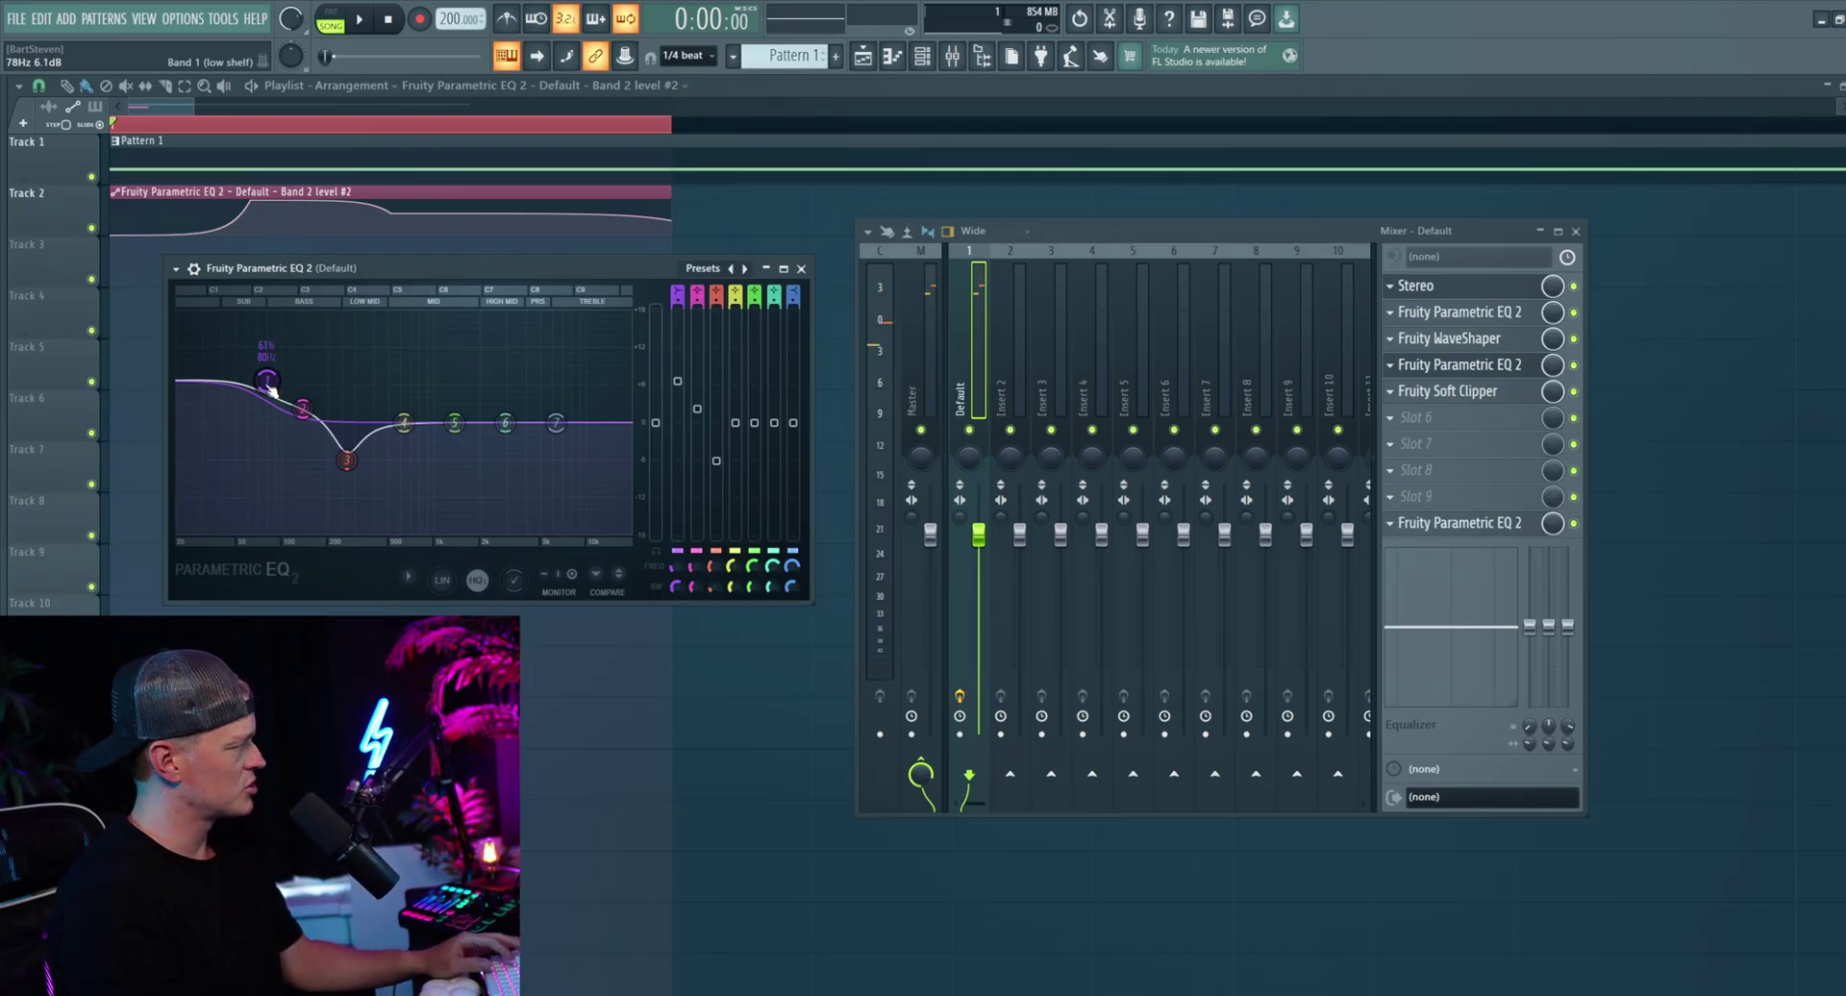
# Step: Try an exaggerated low-shelf boost on band 1 during playback, then undo it
pyautogui.press('space')
pyautogui.moveTo(268, 385); pyautogui.dragTo(279, 328)
pyautogui.press('space')
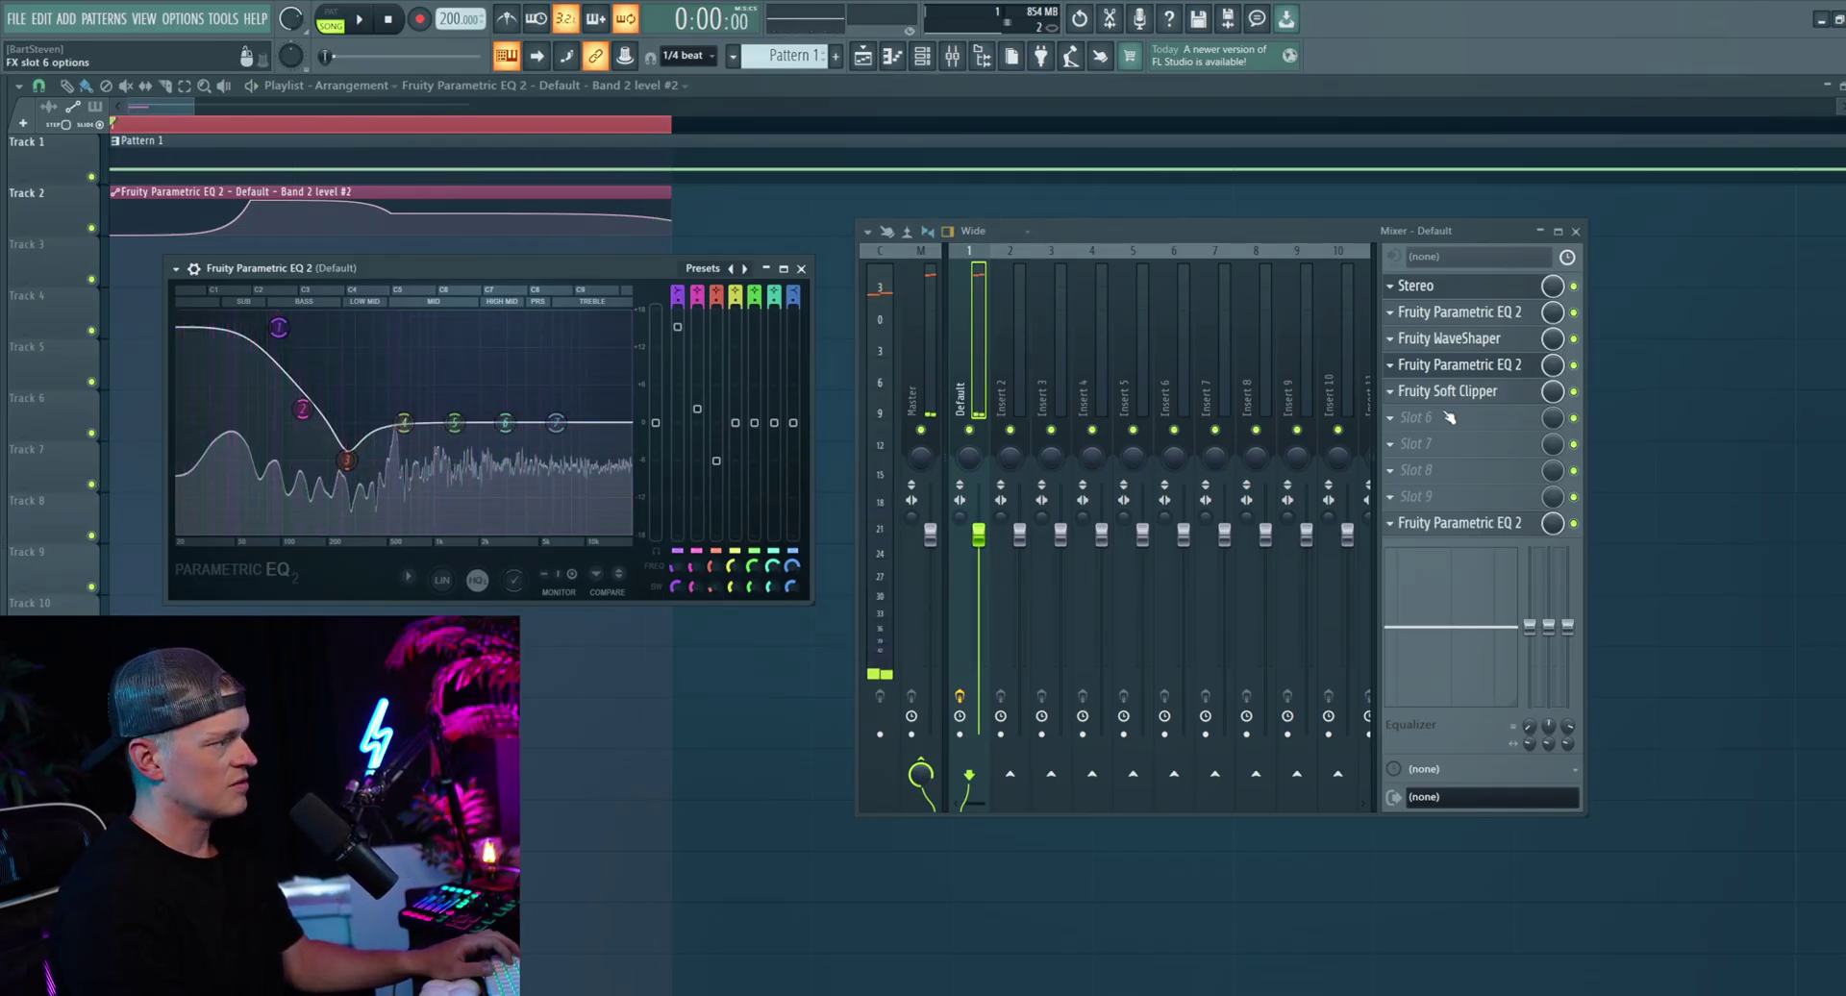
pyautogui.hotkey('ctrl', 'z')
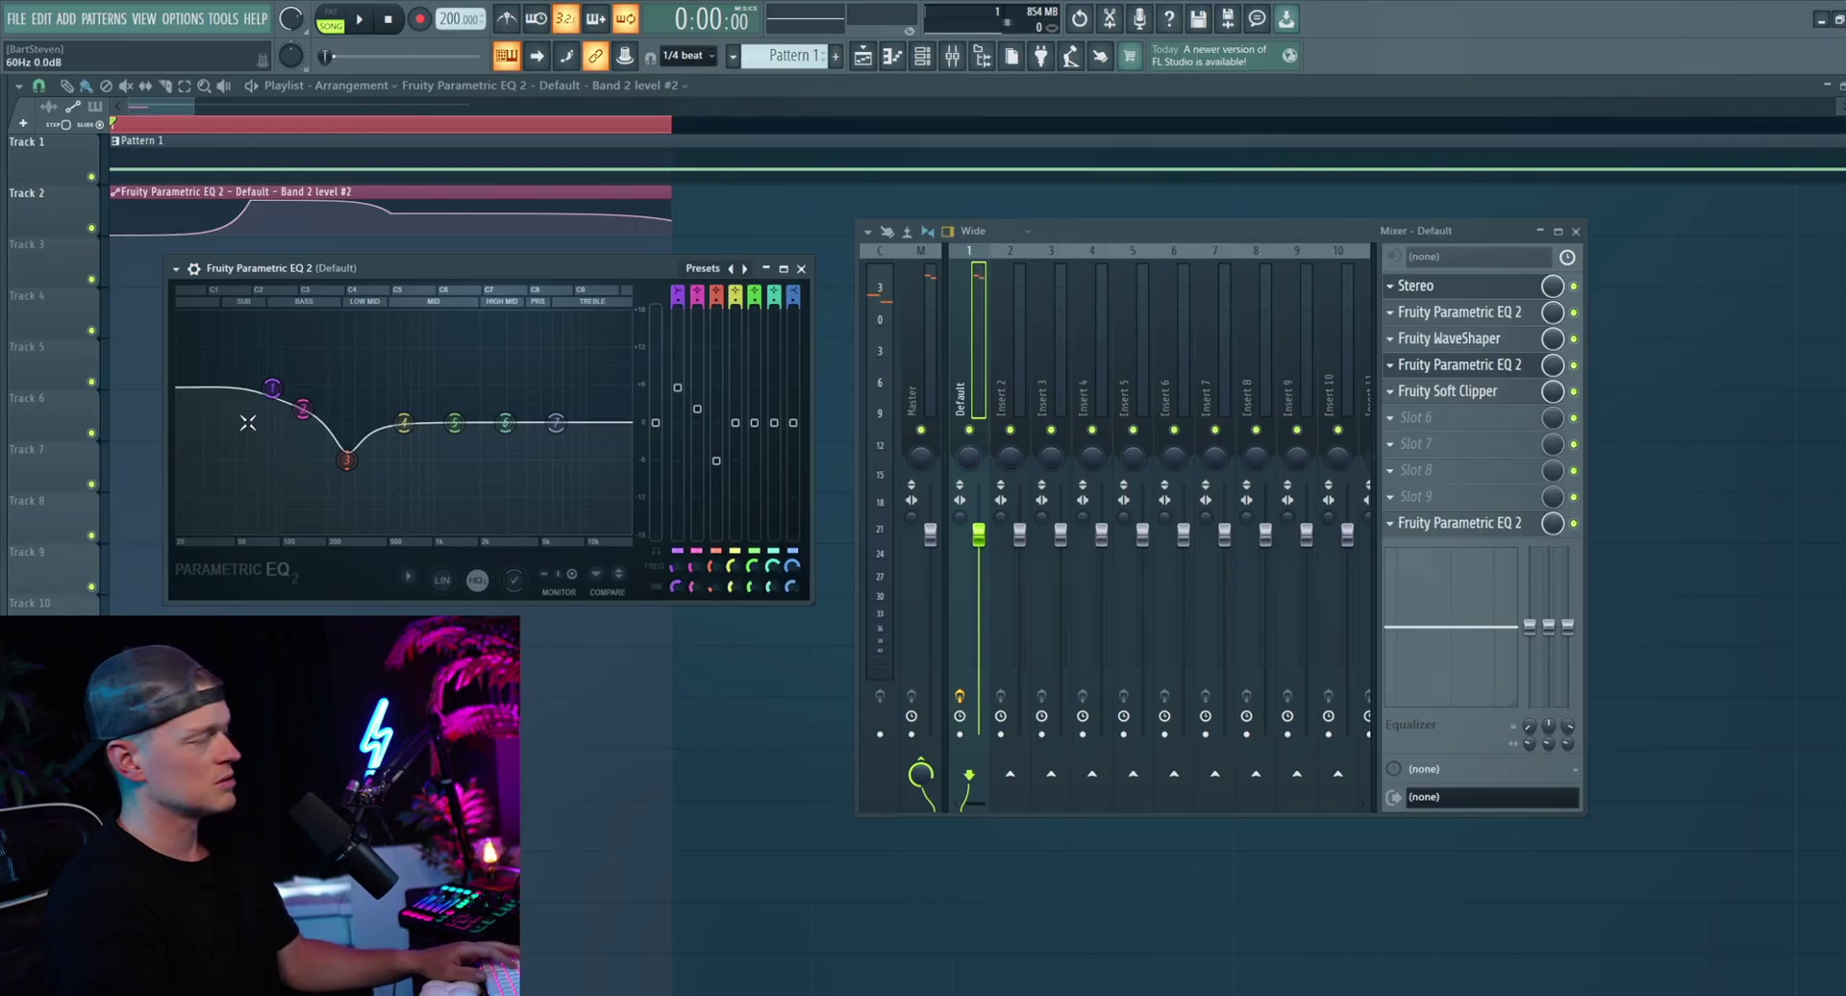
# Step: Fine-tune the band 1 low shelf to about 6 dB near 80 Hz while looping and close the slot 4 EQ
pyautogui.press('space')
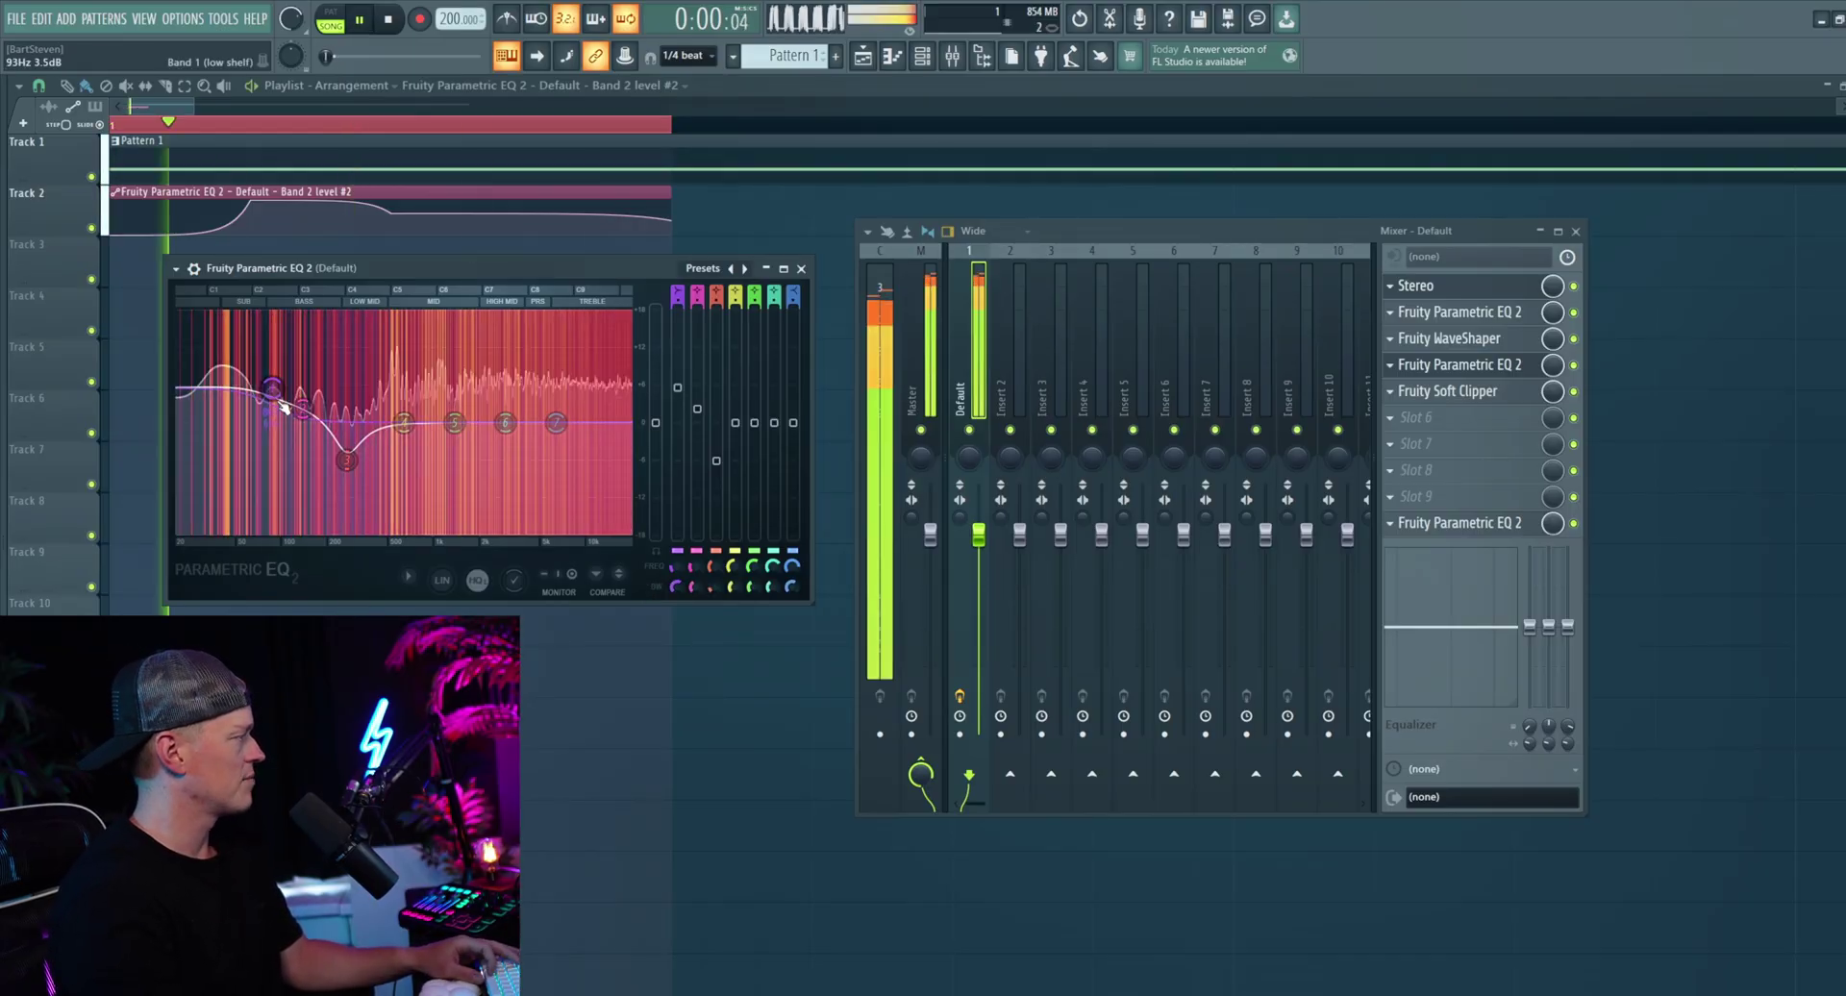
pyautogui.moveTo(274, 390); pyautogui.dragTo(269, 387)
pyautogui.press('space')
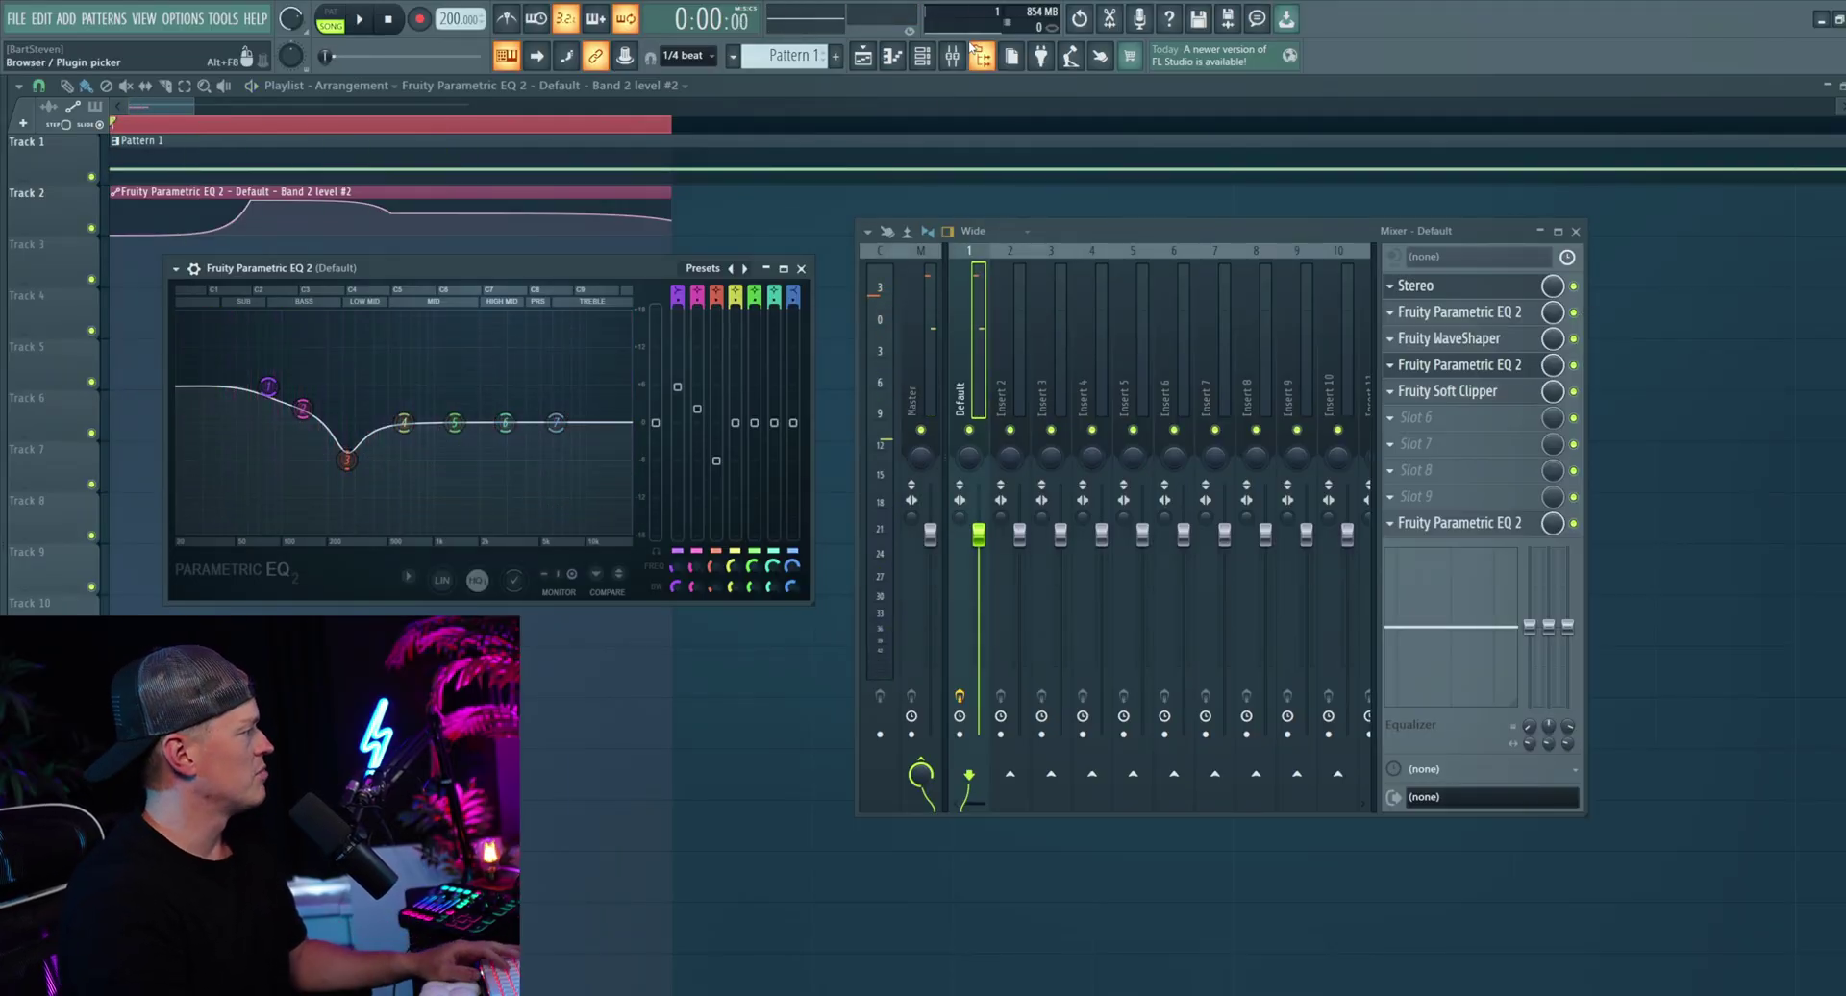
pyautogui.click(801, 268)
# Step: Set band 6 of the first EQ to about 11.1 dB at 524 Hz with 4% width while auditioning
pyautogui.click(1497, 313)
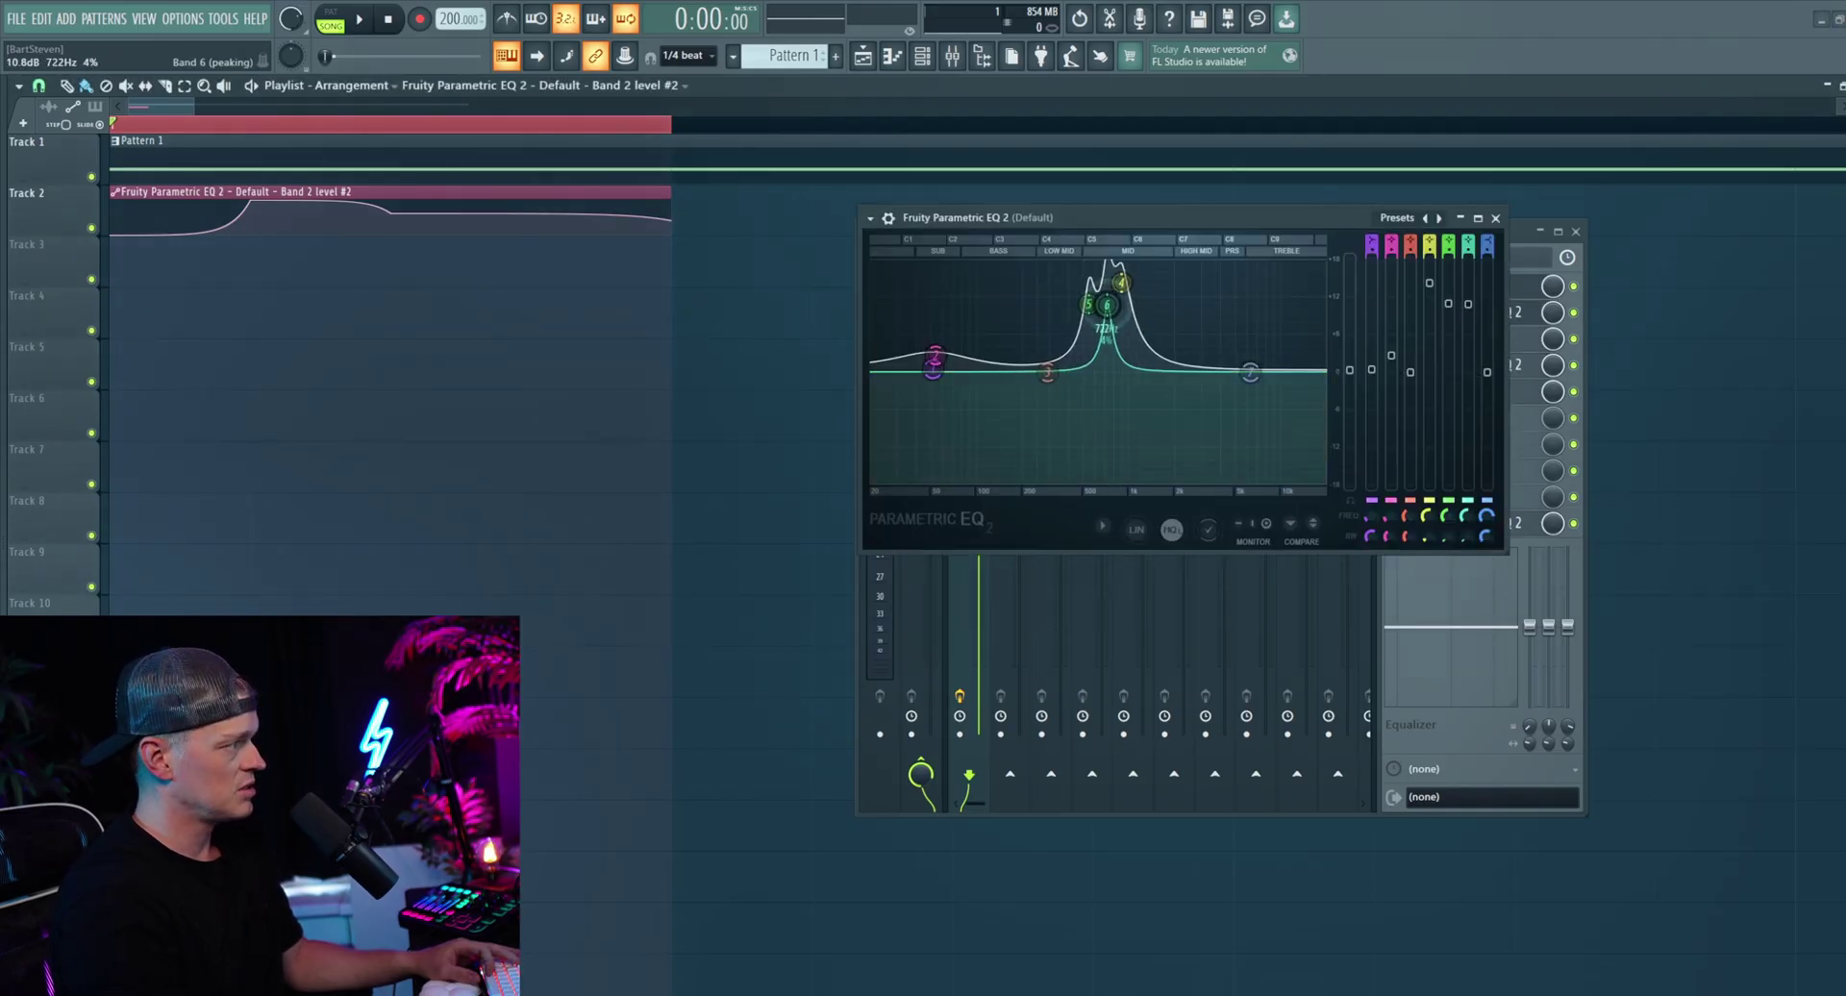
pyautogui.press('space')
pyautogui.moveTo(1107, 305); pyautogui.dragTo(1087, 303)
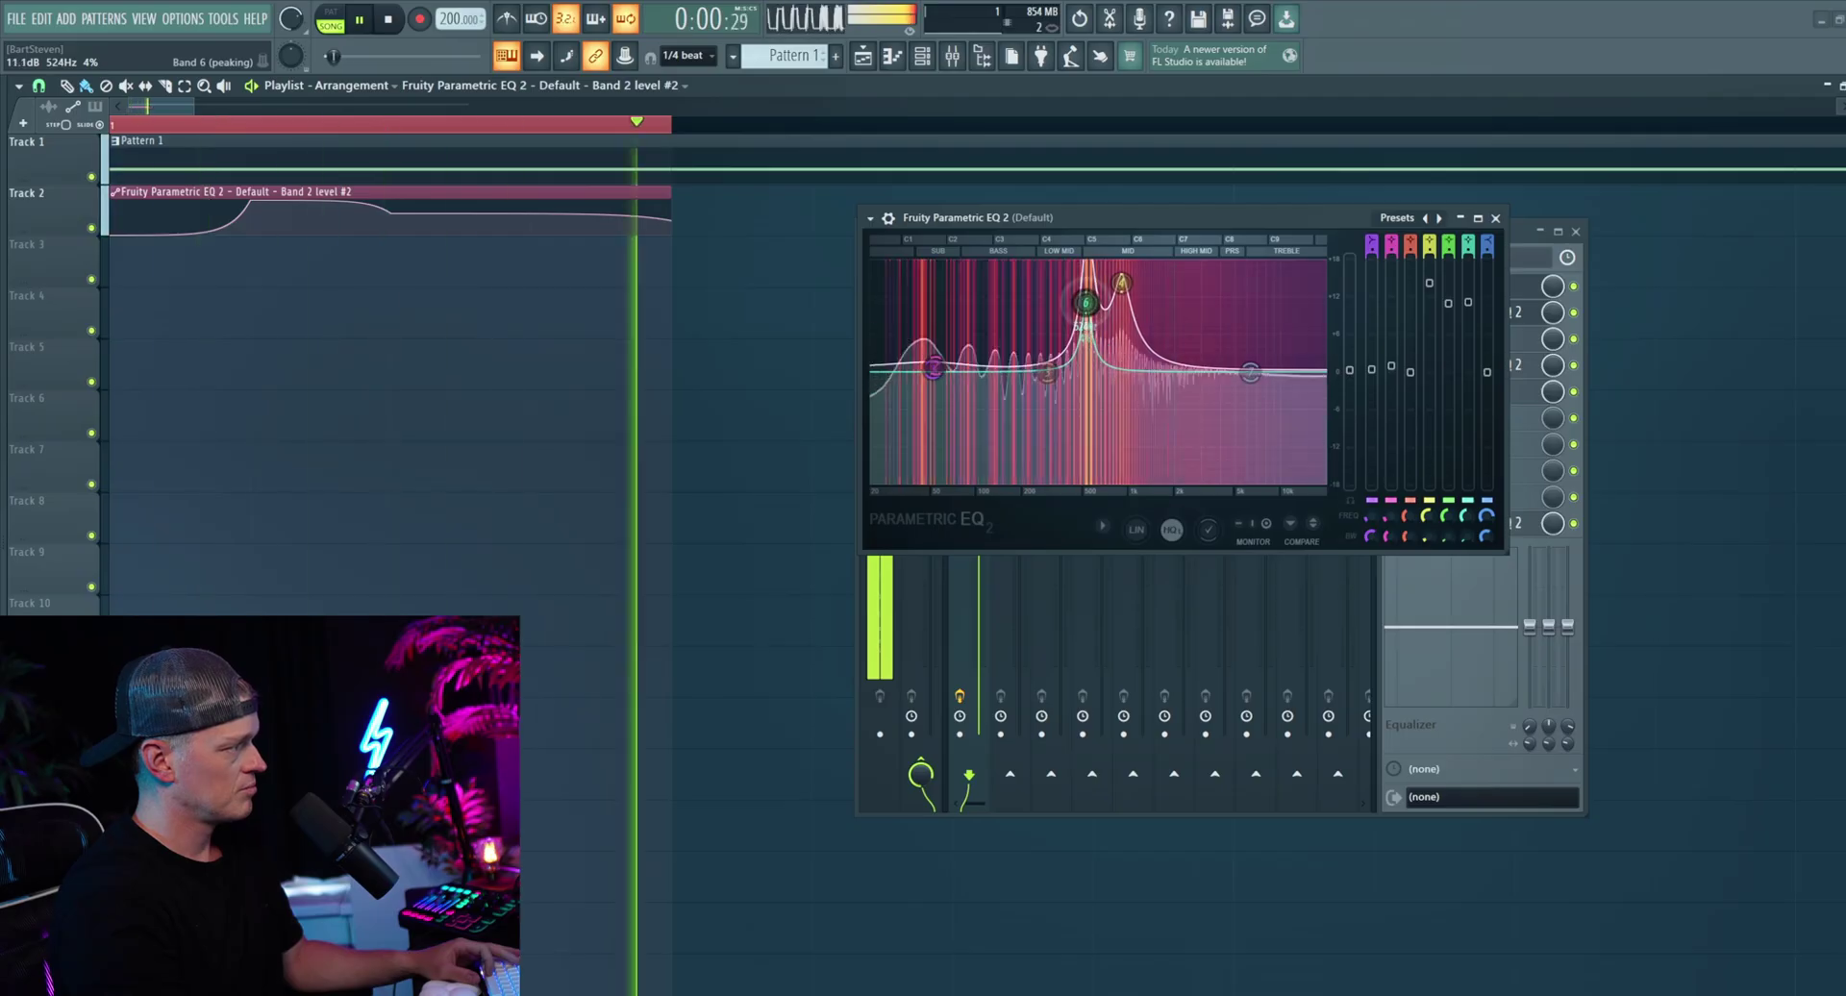
pyautogui.press('space')
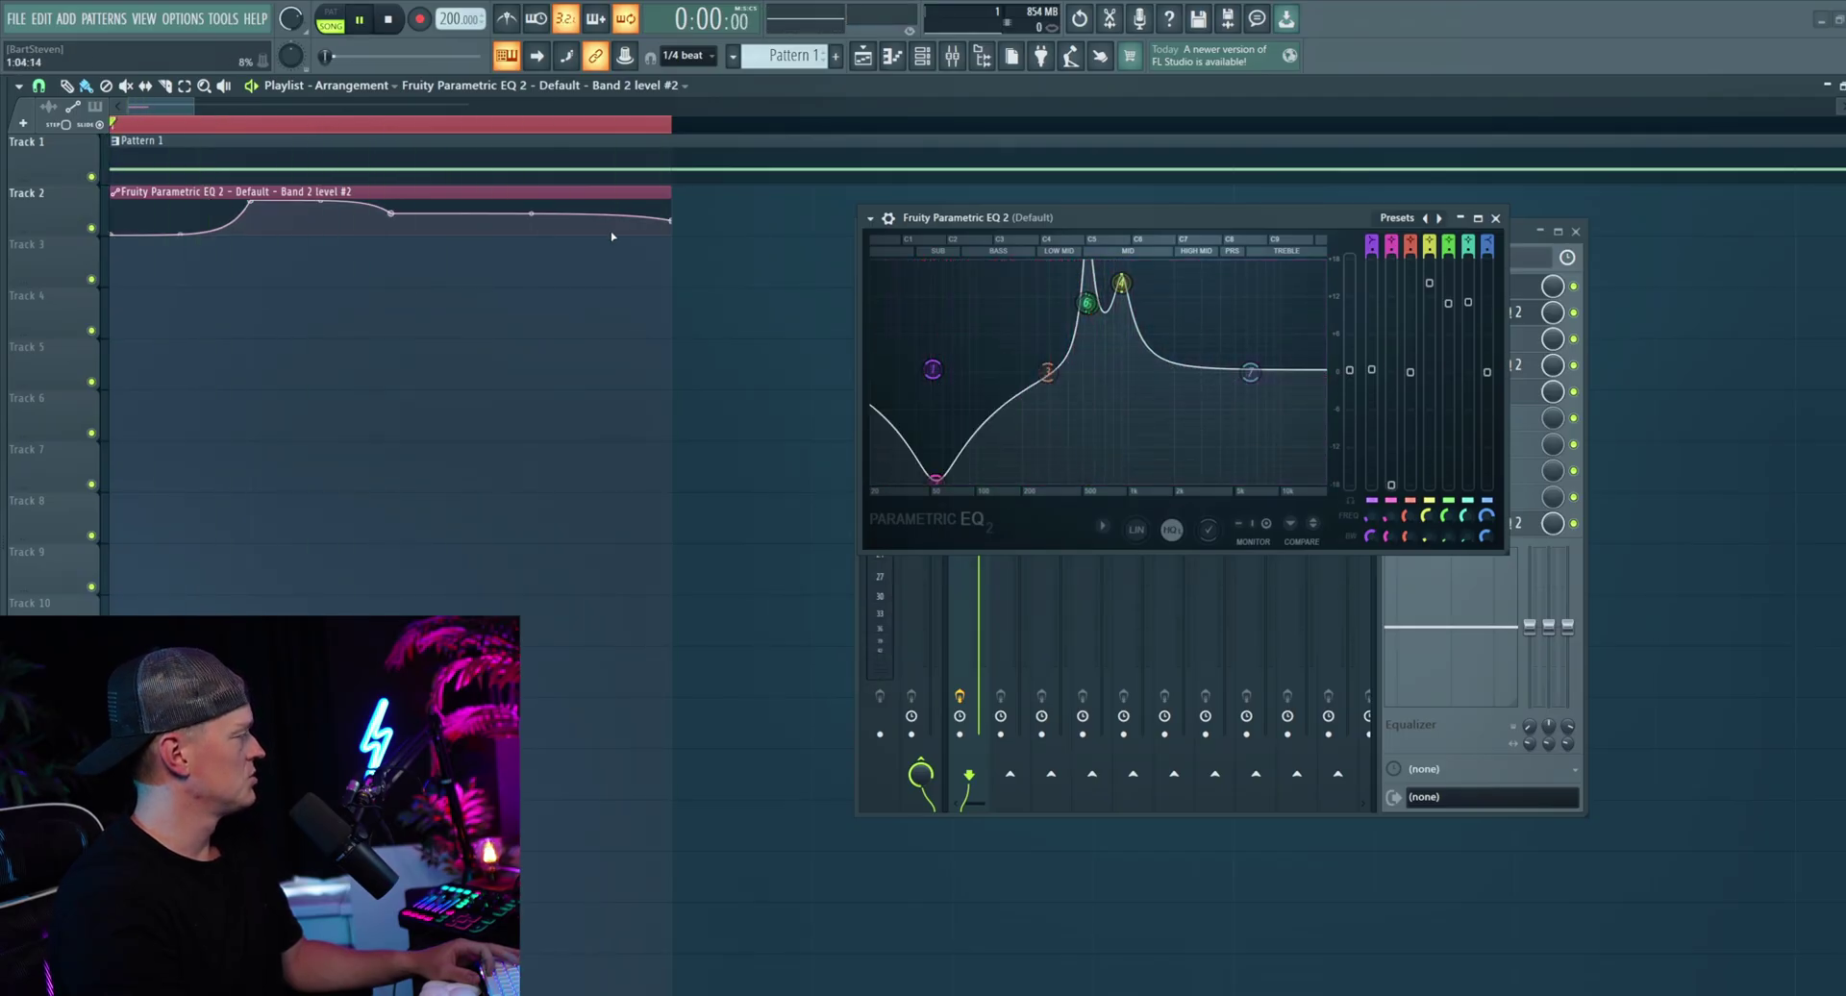
# Step: Lower the end point of the band 2 level automation clip slightly, and try a lower middle point before undoing that change
pyautogui.press('space')
pyautogui.moveTo(670, 220); pyautogui.dragTo(675, 224)
pyautogui.moveTo(391, 213); pyautogui.dragTo(395, 211)
pyautogui.hotkey('ctrl', 'z')
pyautogui.press('space')
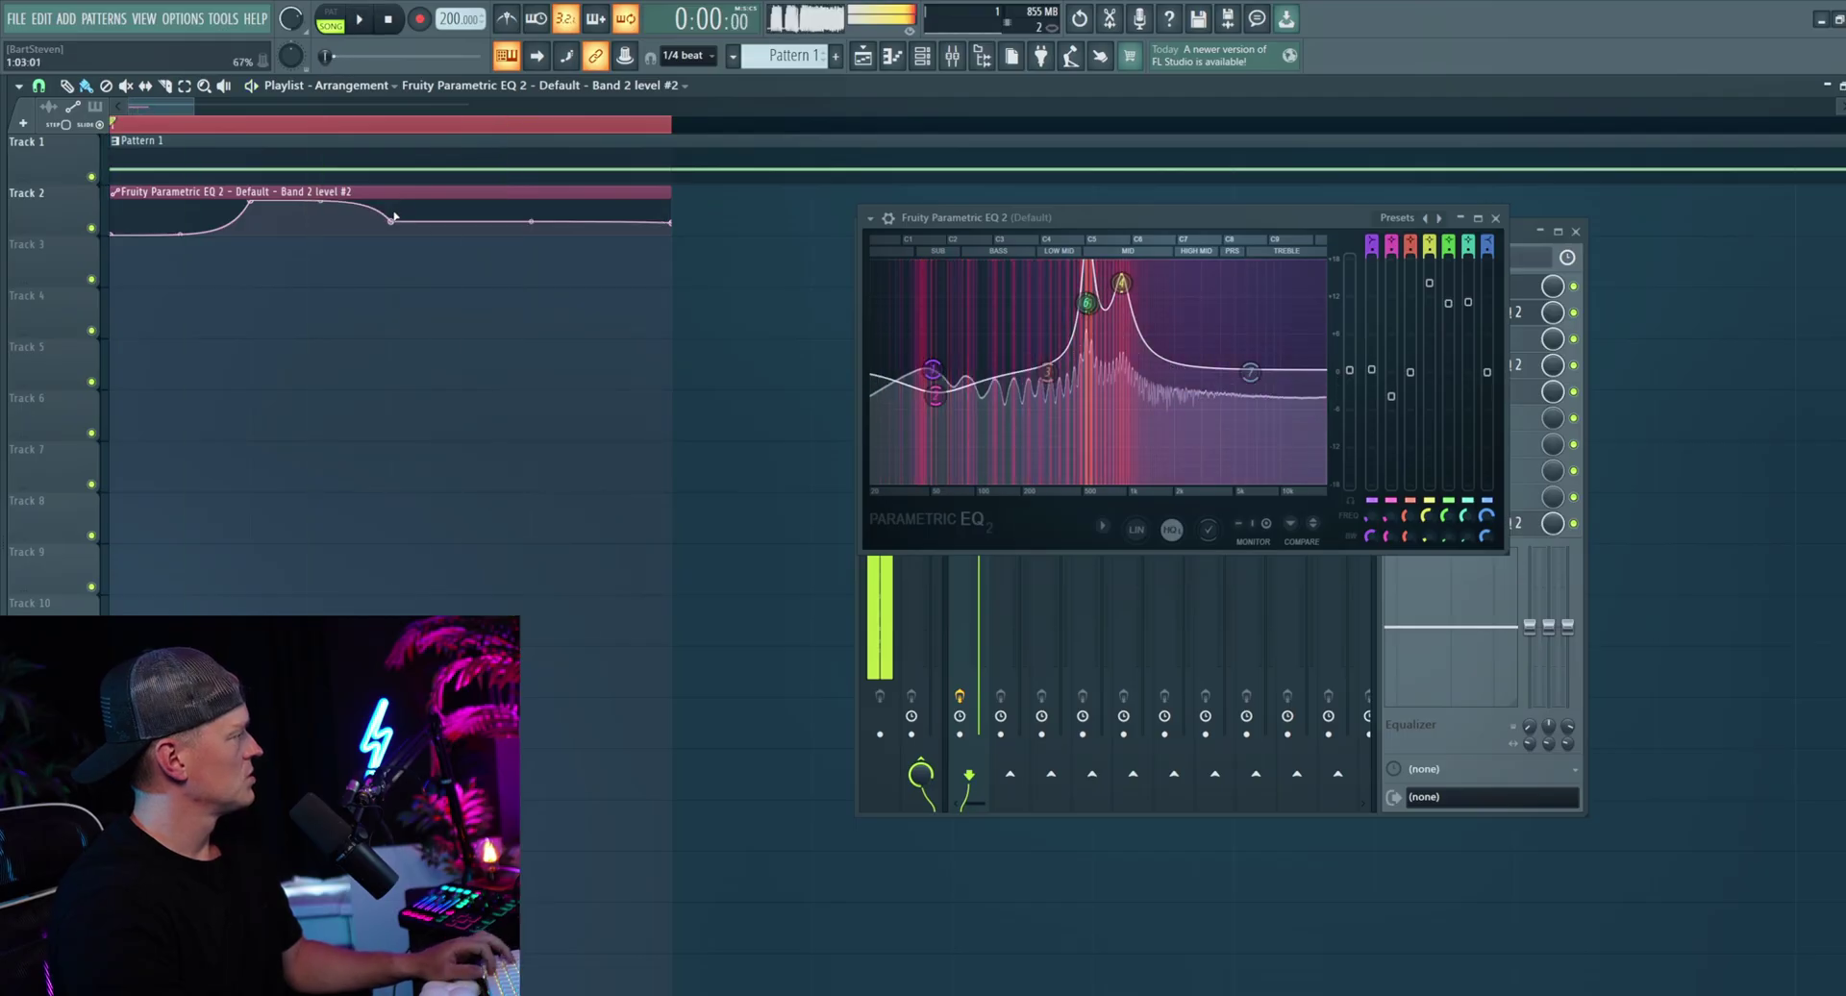
# Step: Try shifting the band 4 and 5 peaks of the first EQ down in frequency while looping, and return them to their places
pyautogui.press('space')
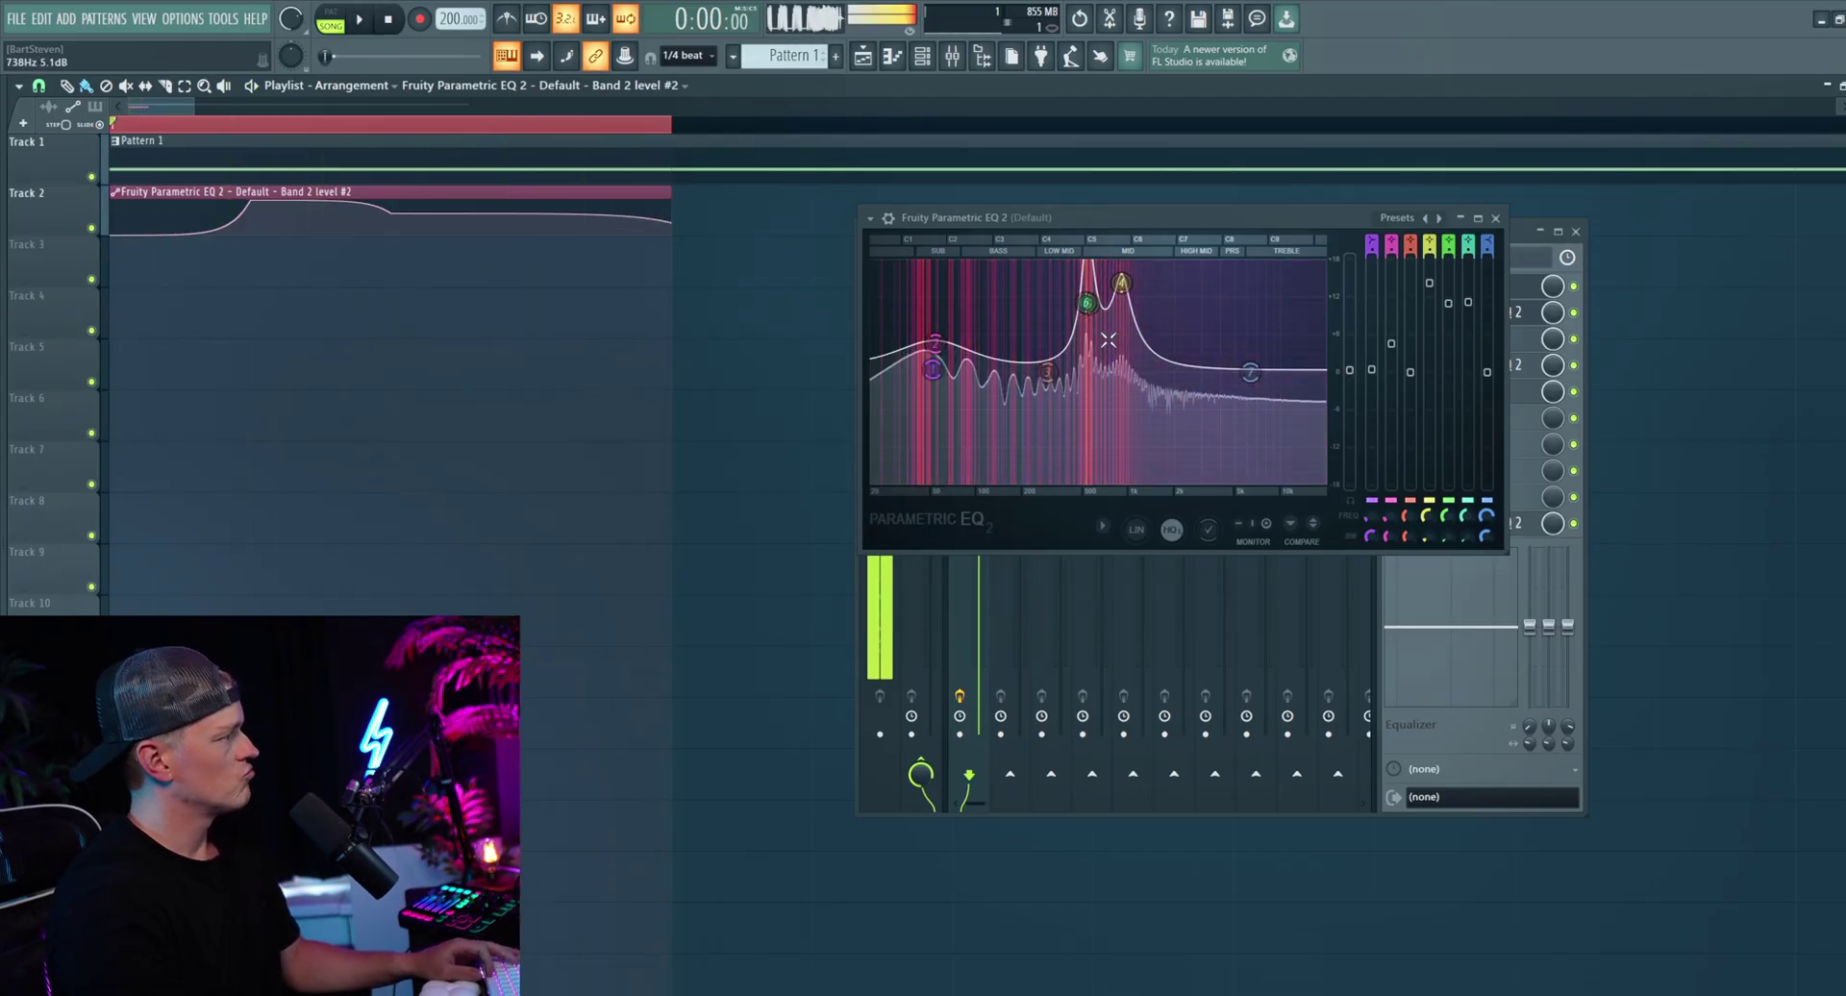
pyautogui.press('space')
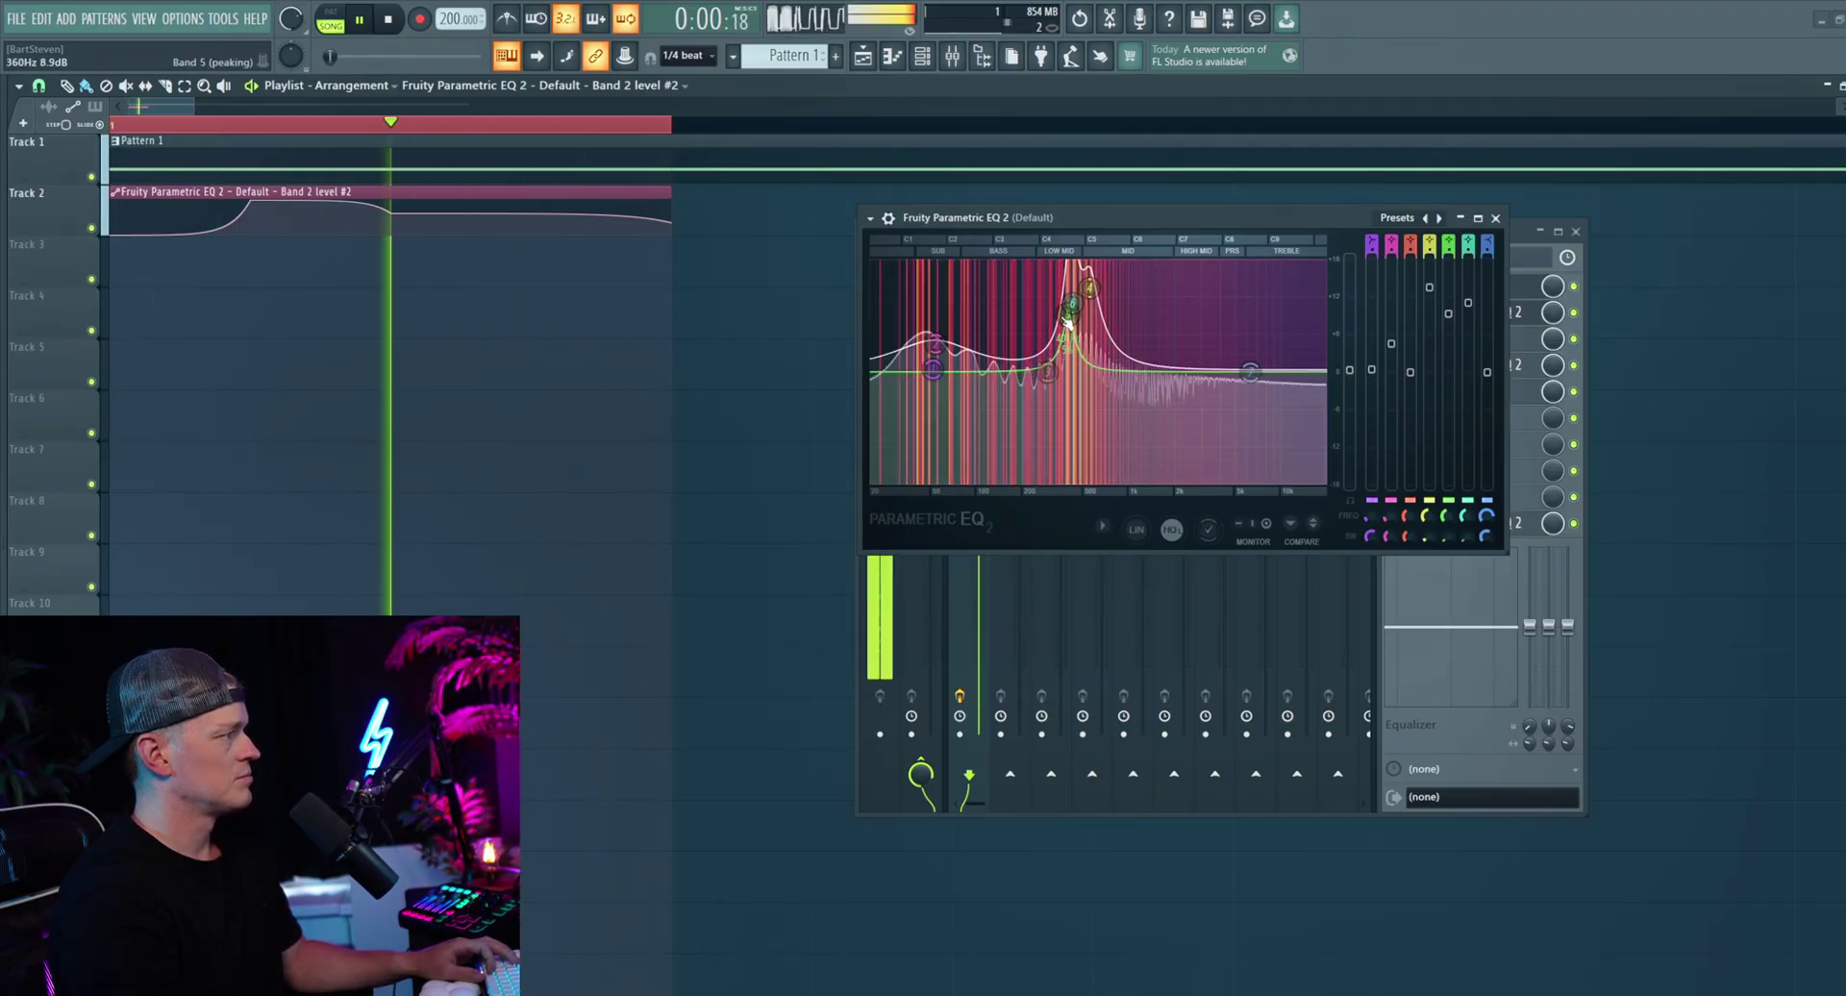
pyautogui.moveTo(1089, 291); pyautogui.dragTo(1130, 306)
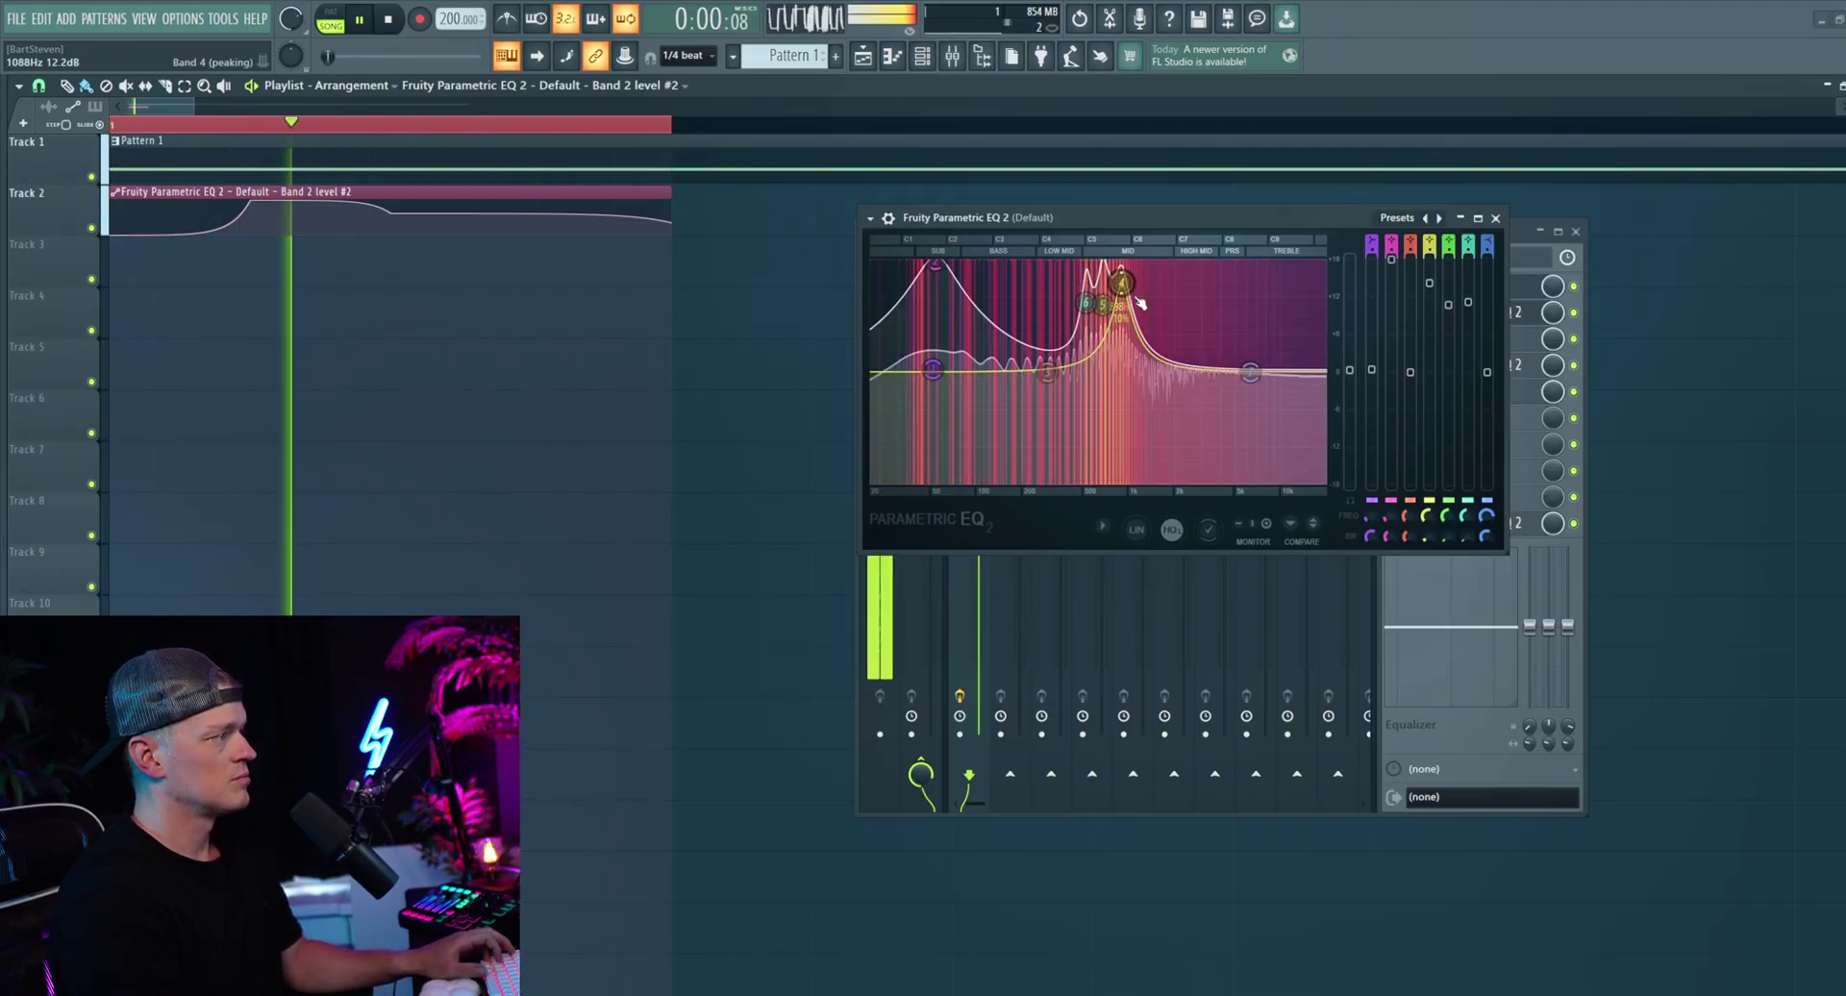
# Step: Lower the automation clip's end point further and adjust the curve tension of its first segment while looping
pyautogui.press('space')
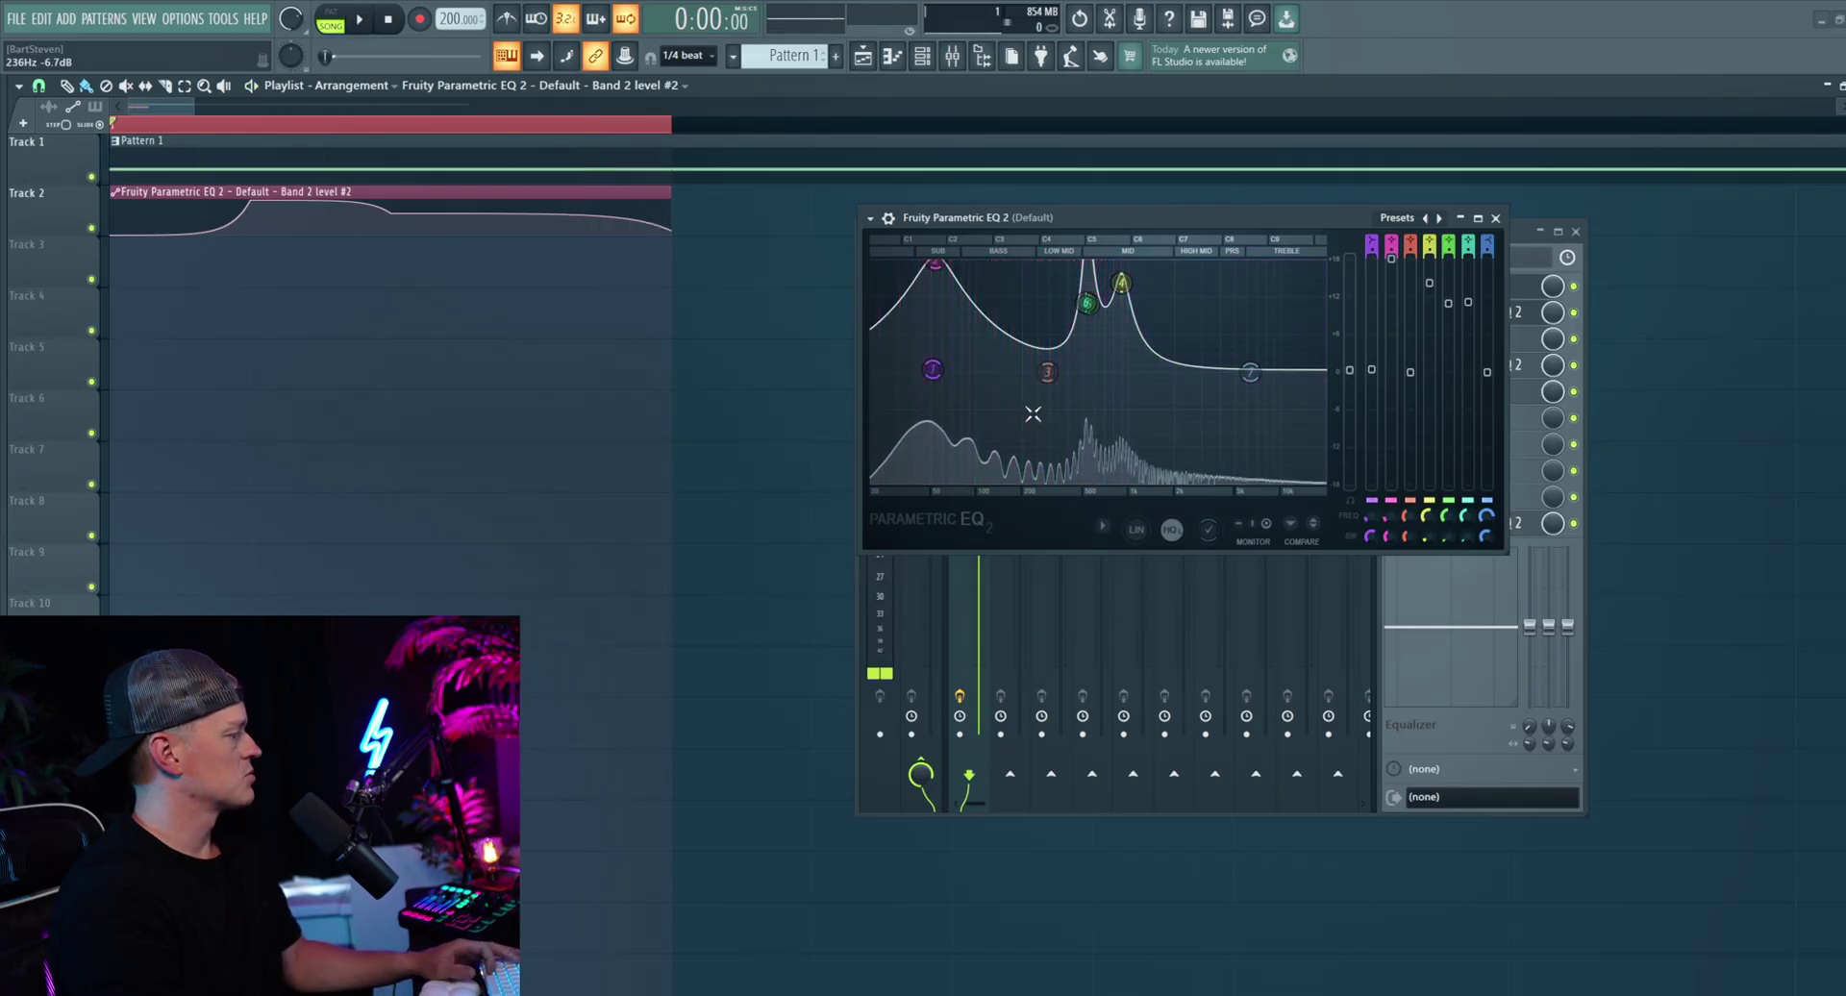
pyautogui.press('space')
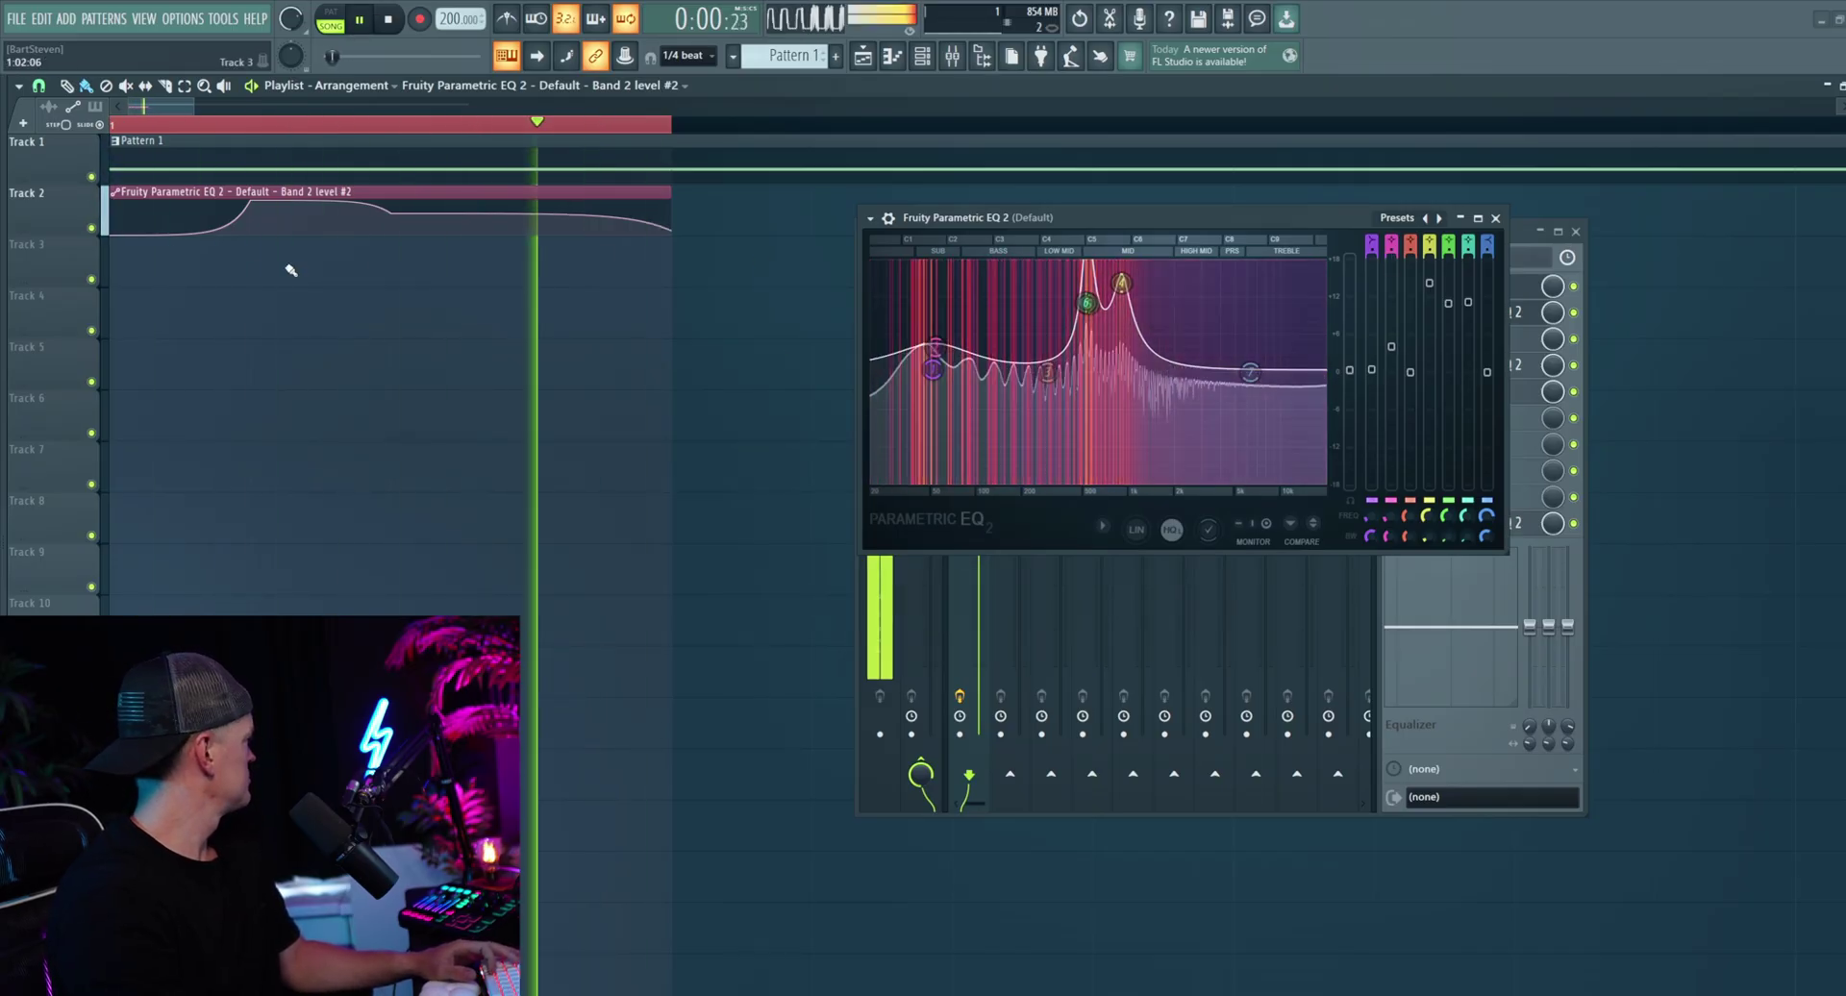
pyautogui.press('space')
pyautogui.press('space')
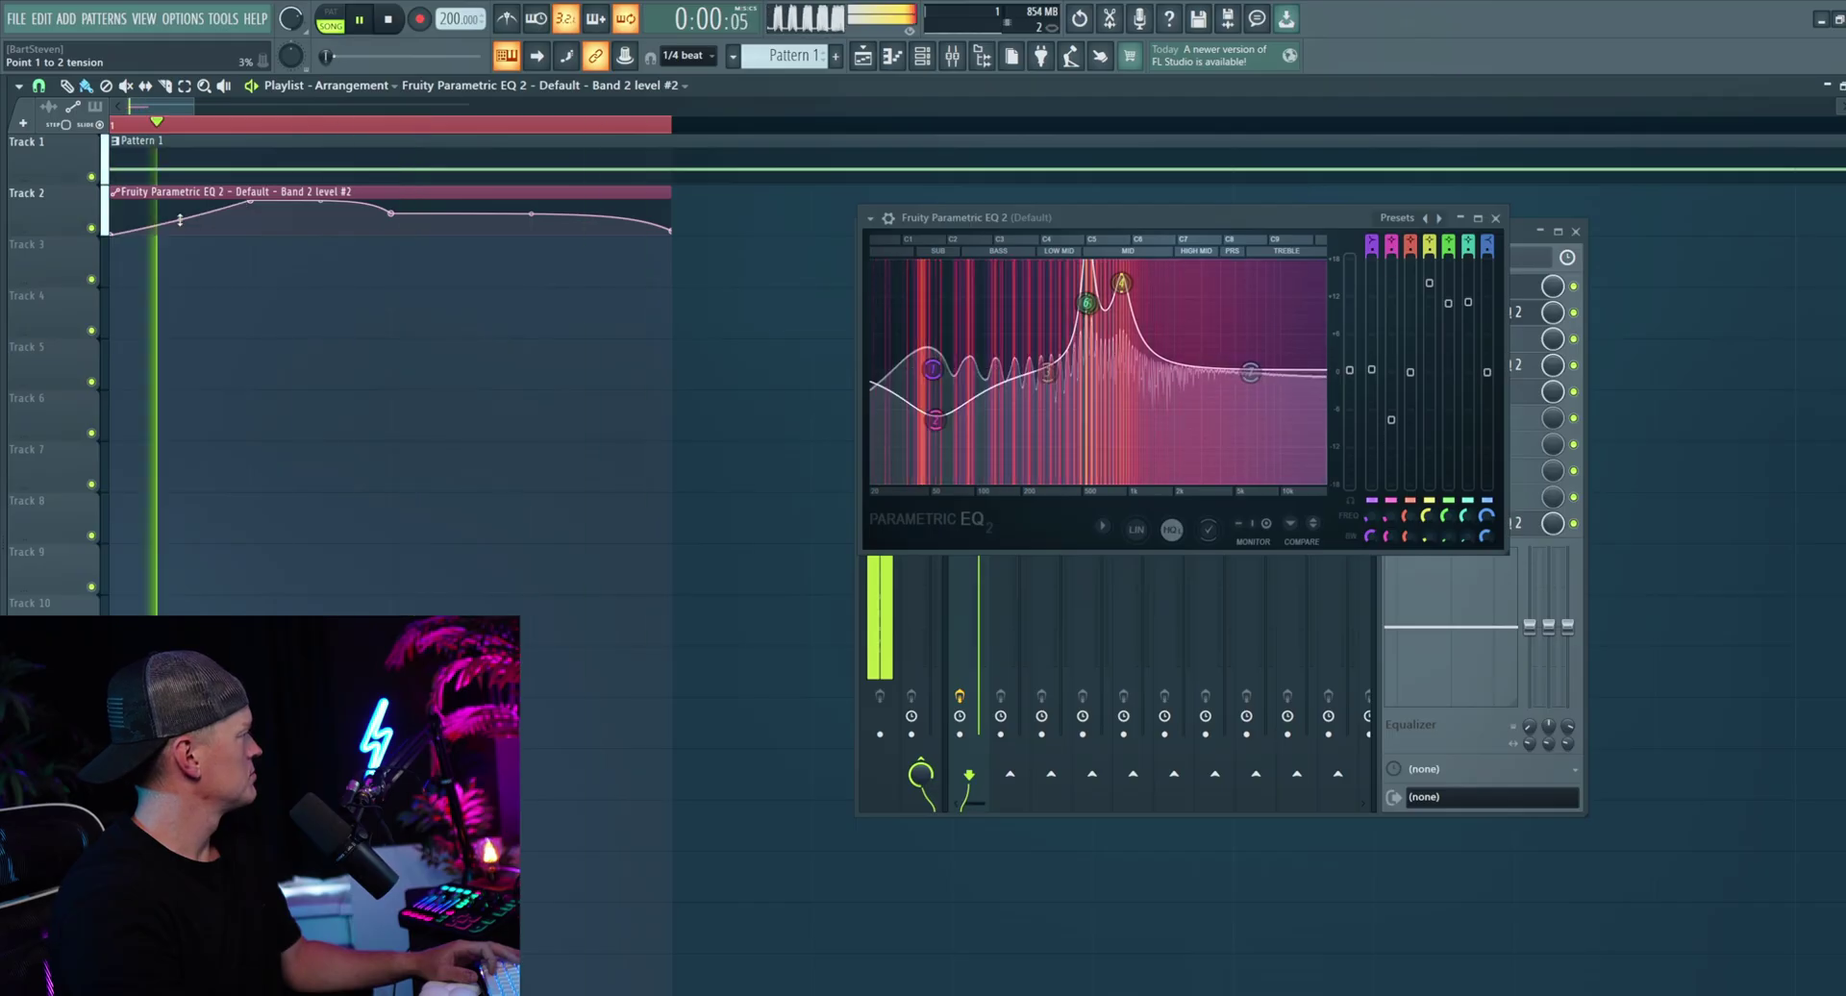
pyautogui.moveTo(179, 203); pyautogui.dragTo(180, 232)
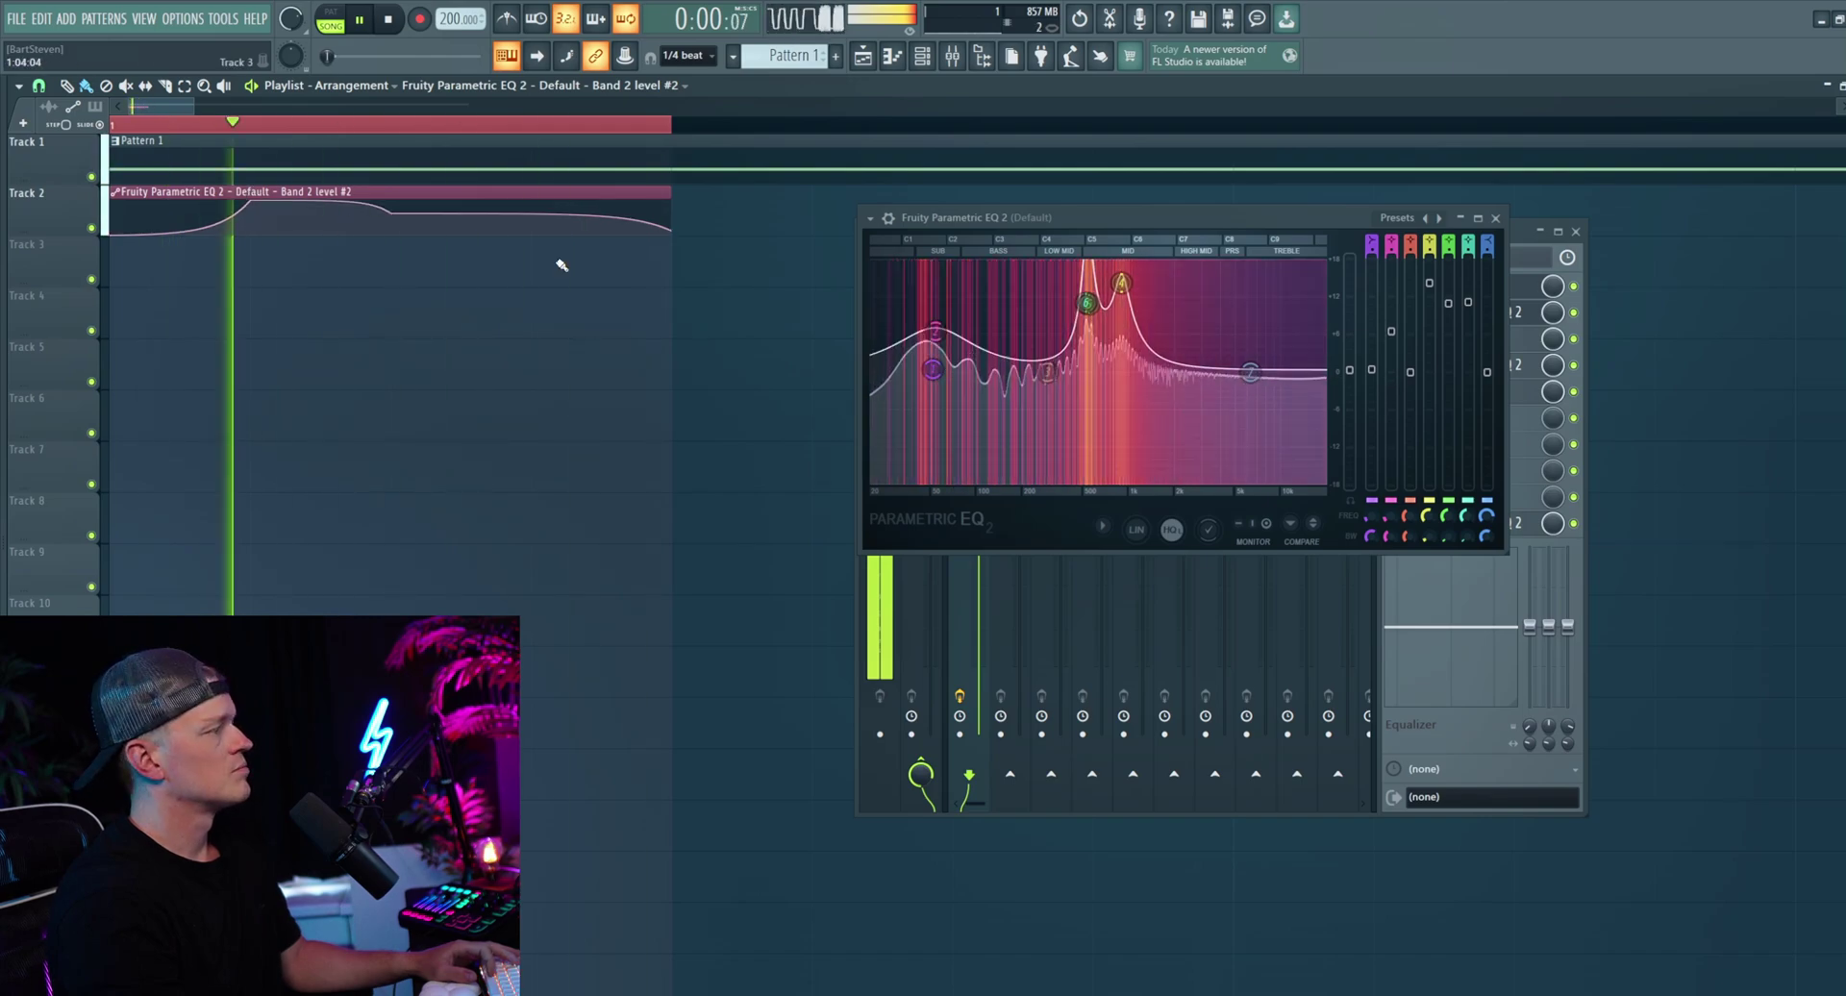
# Step: Close the EQ and mixer, and duplicate the band 2 level automation clip on Track 2 until four copies fill bar 1
pyautogui.press('space')
pyautogui.click(1495, 217)
pyautogui.click(1574, 232)
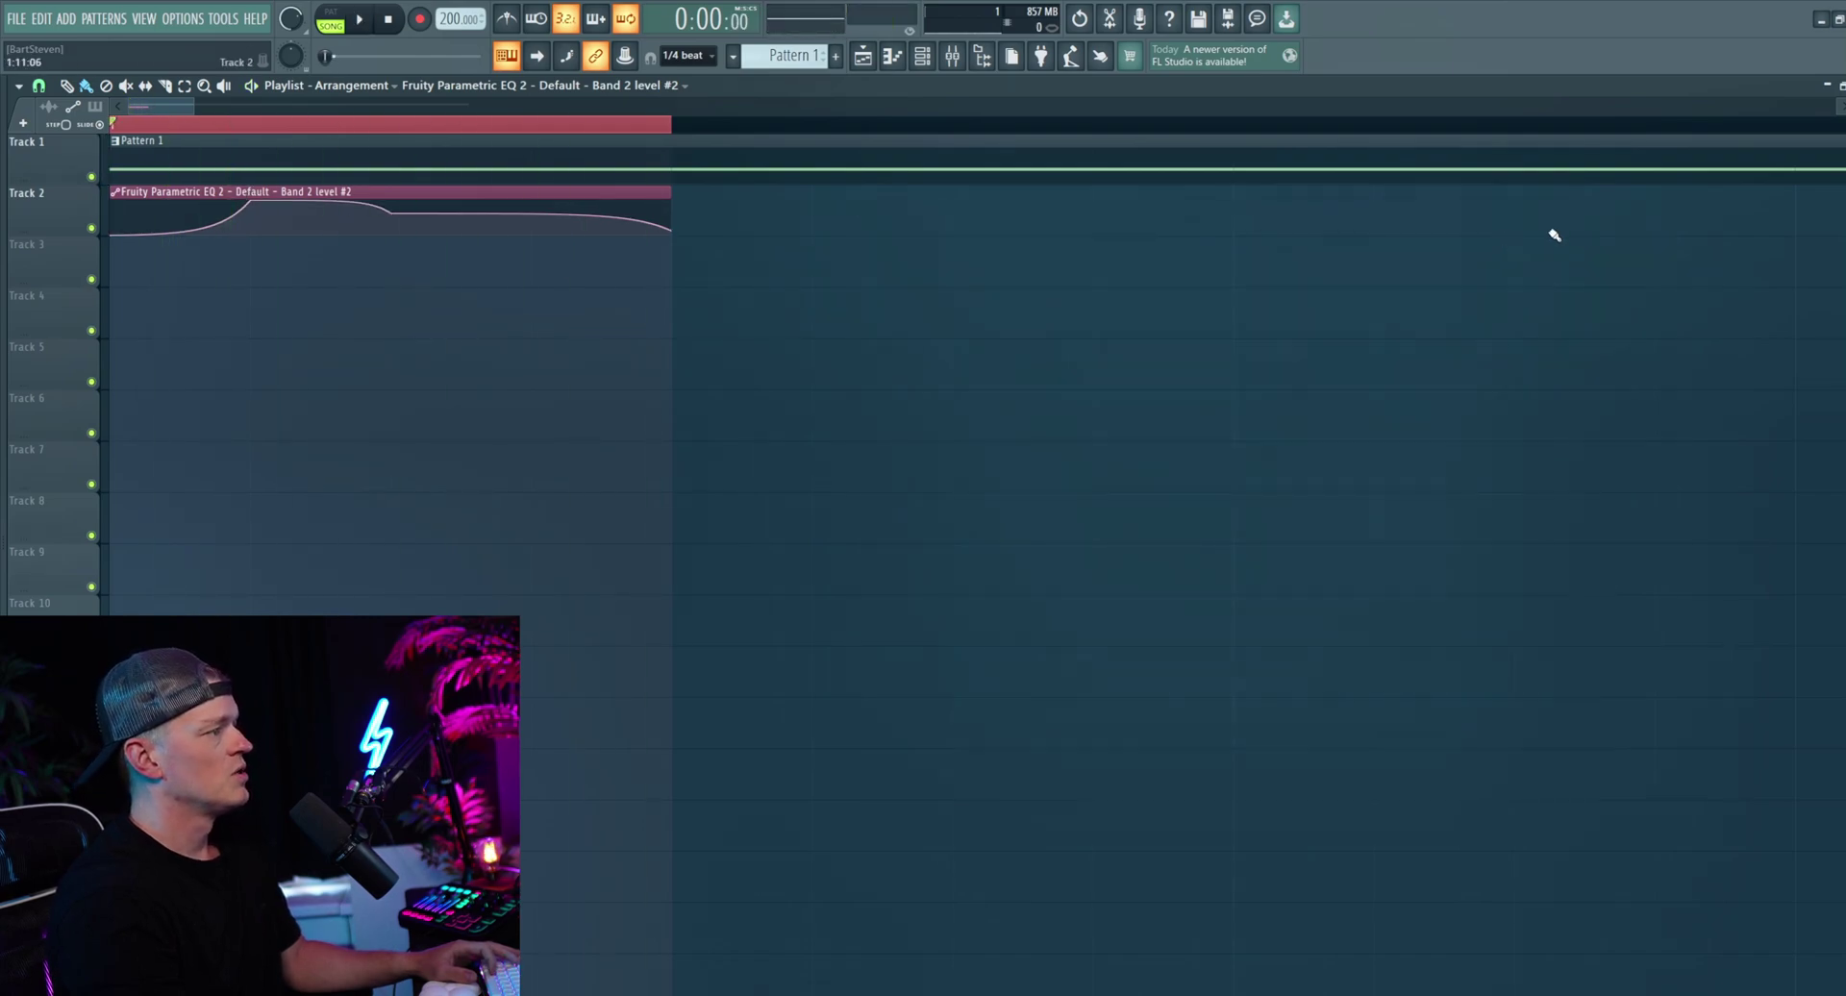
pyautogui.scroll(-2, 1129, 398)
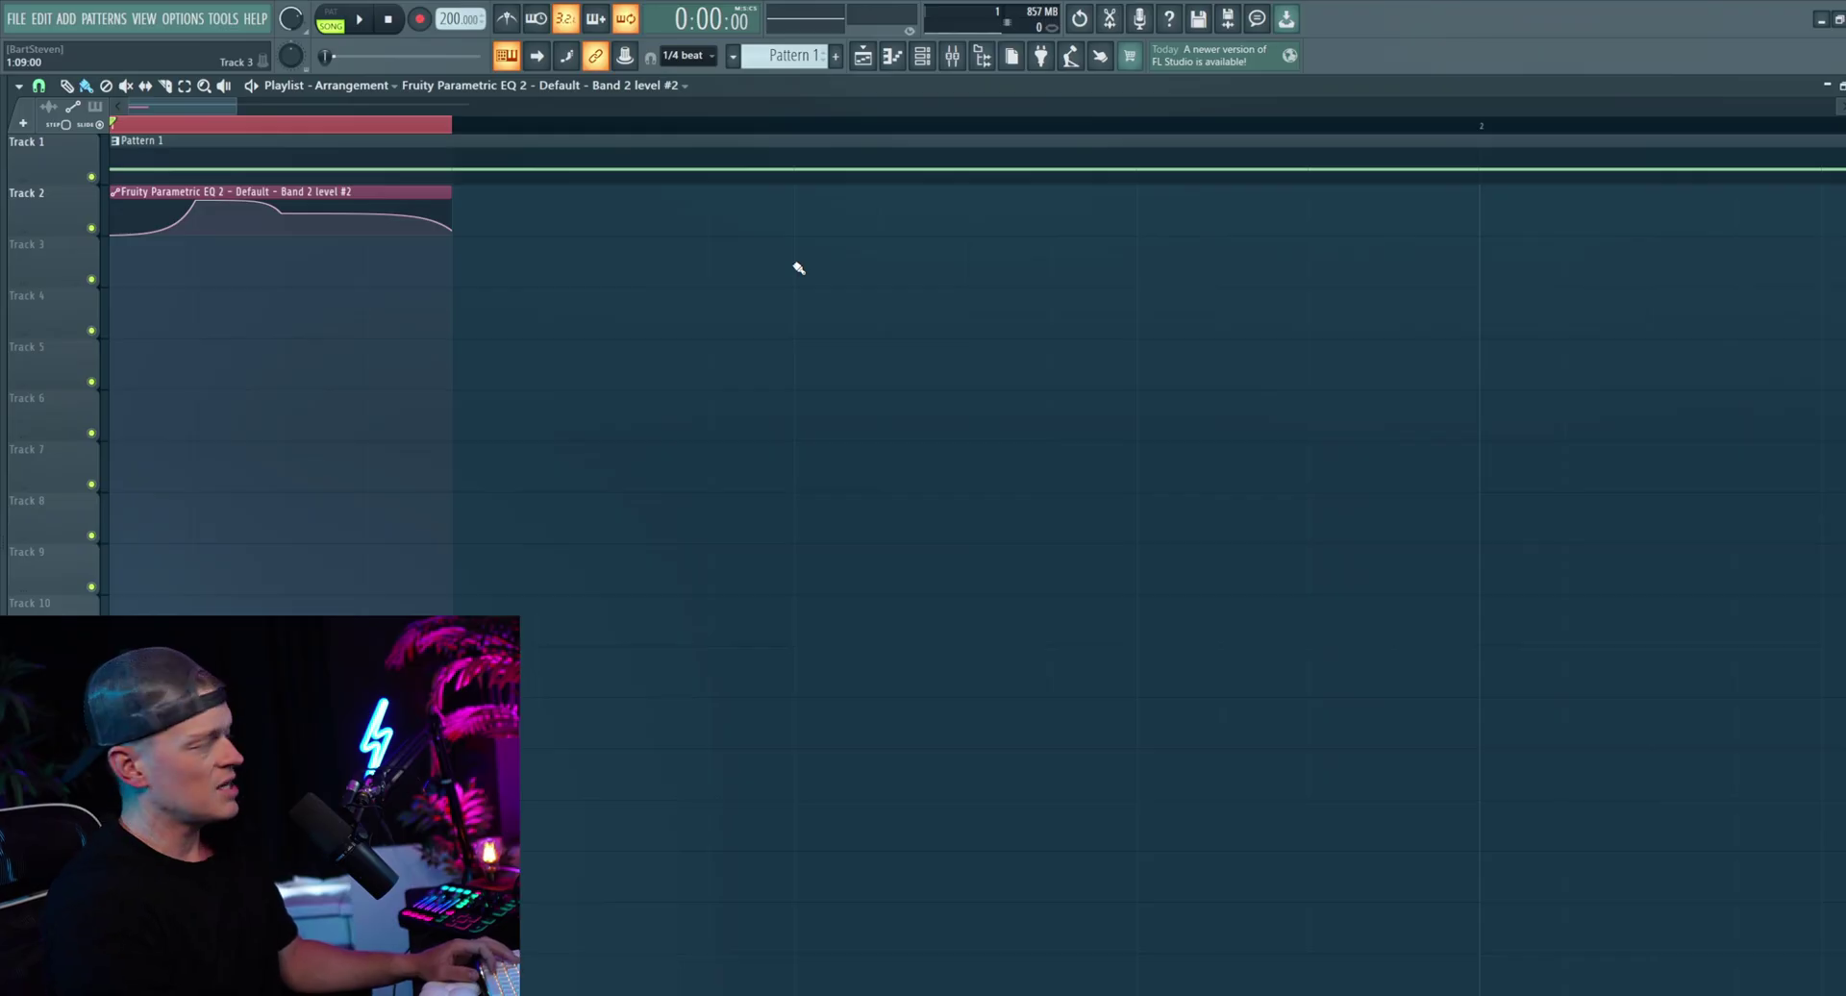
pyautogui.scroll(-4, 558, 226)
pyautogui.scroll(3, 611, 331)
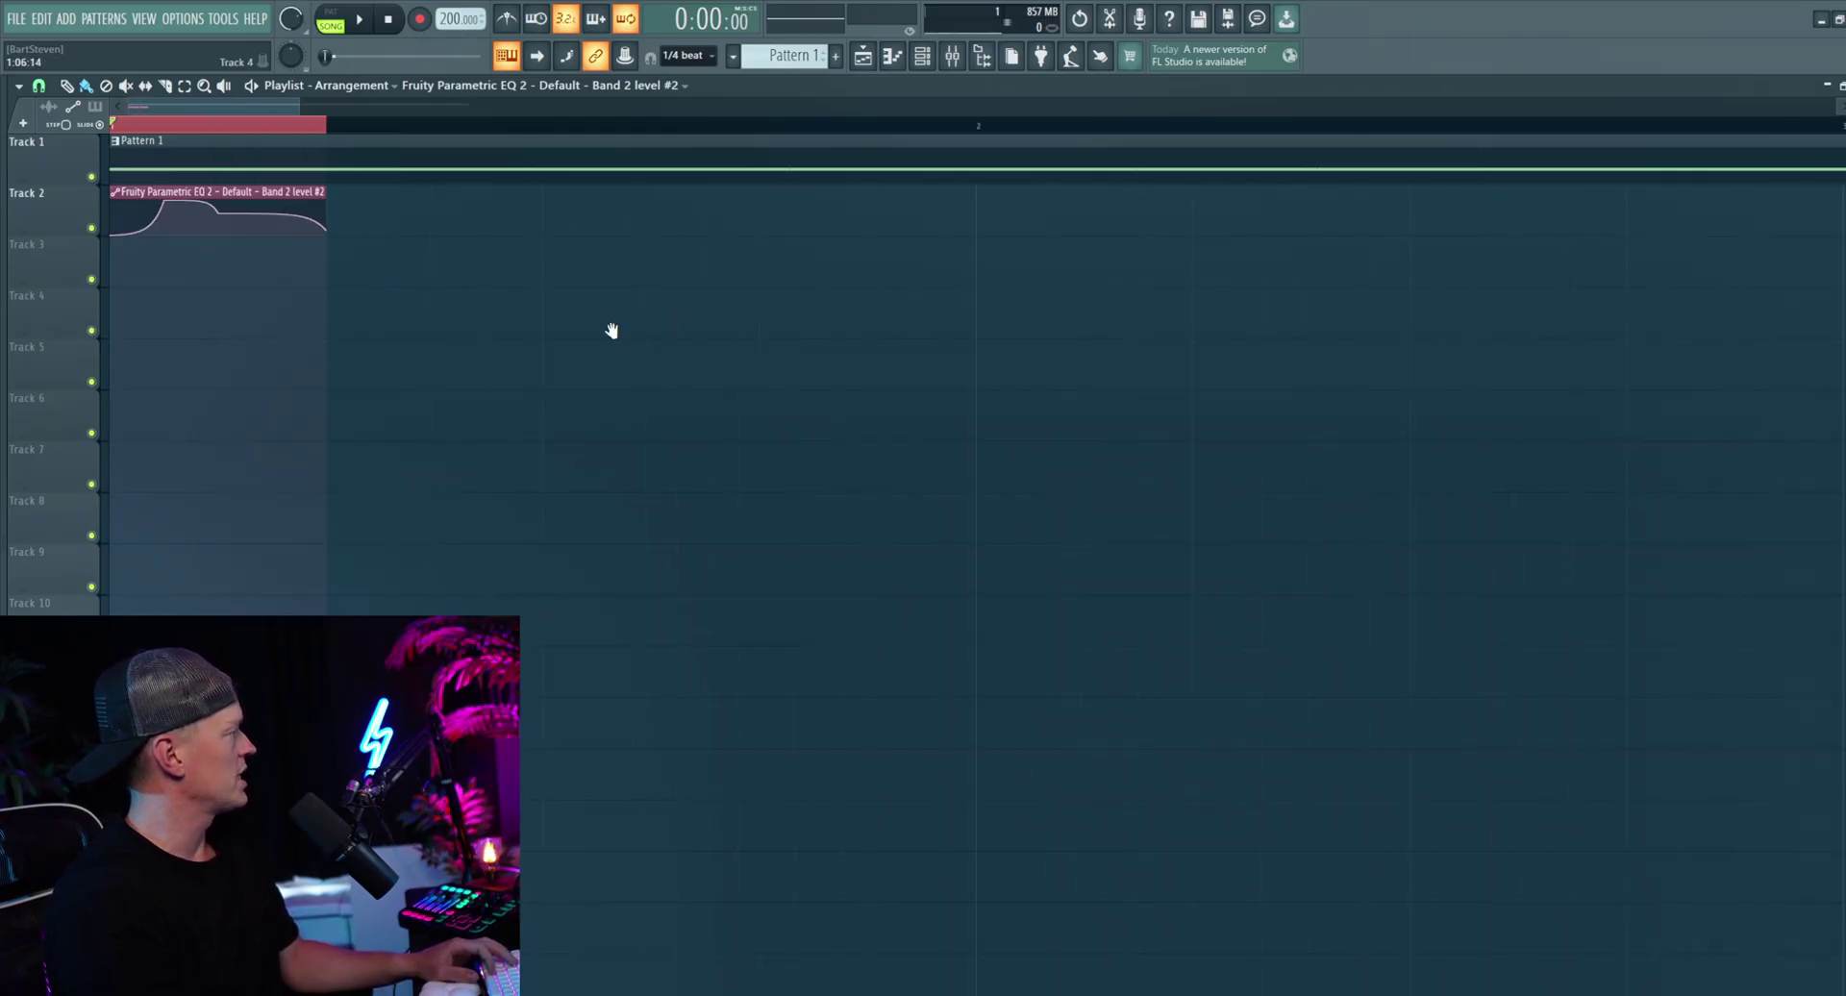
pyautogui.moveTo(531, 181); pyautogui.dragTo(501, 188)
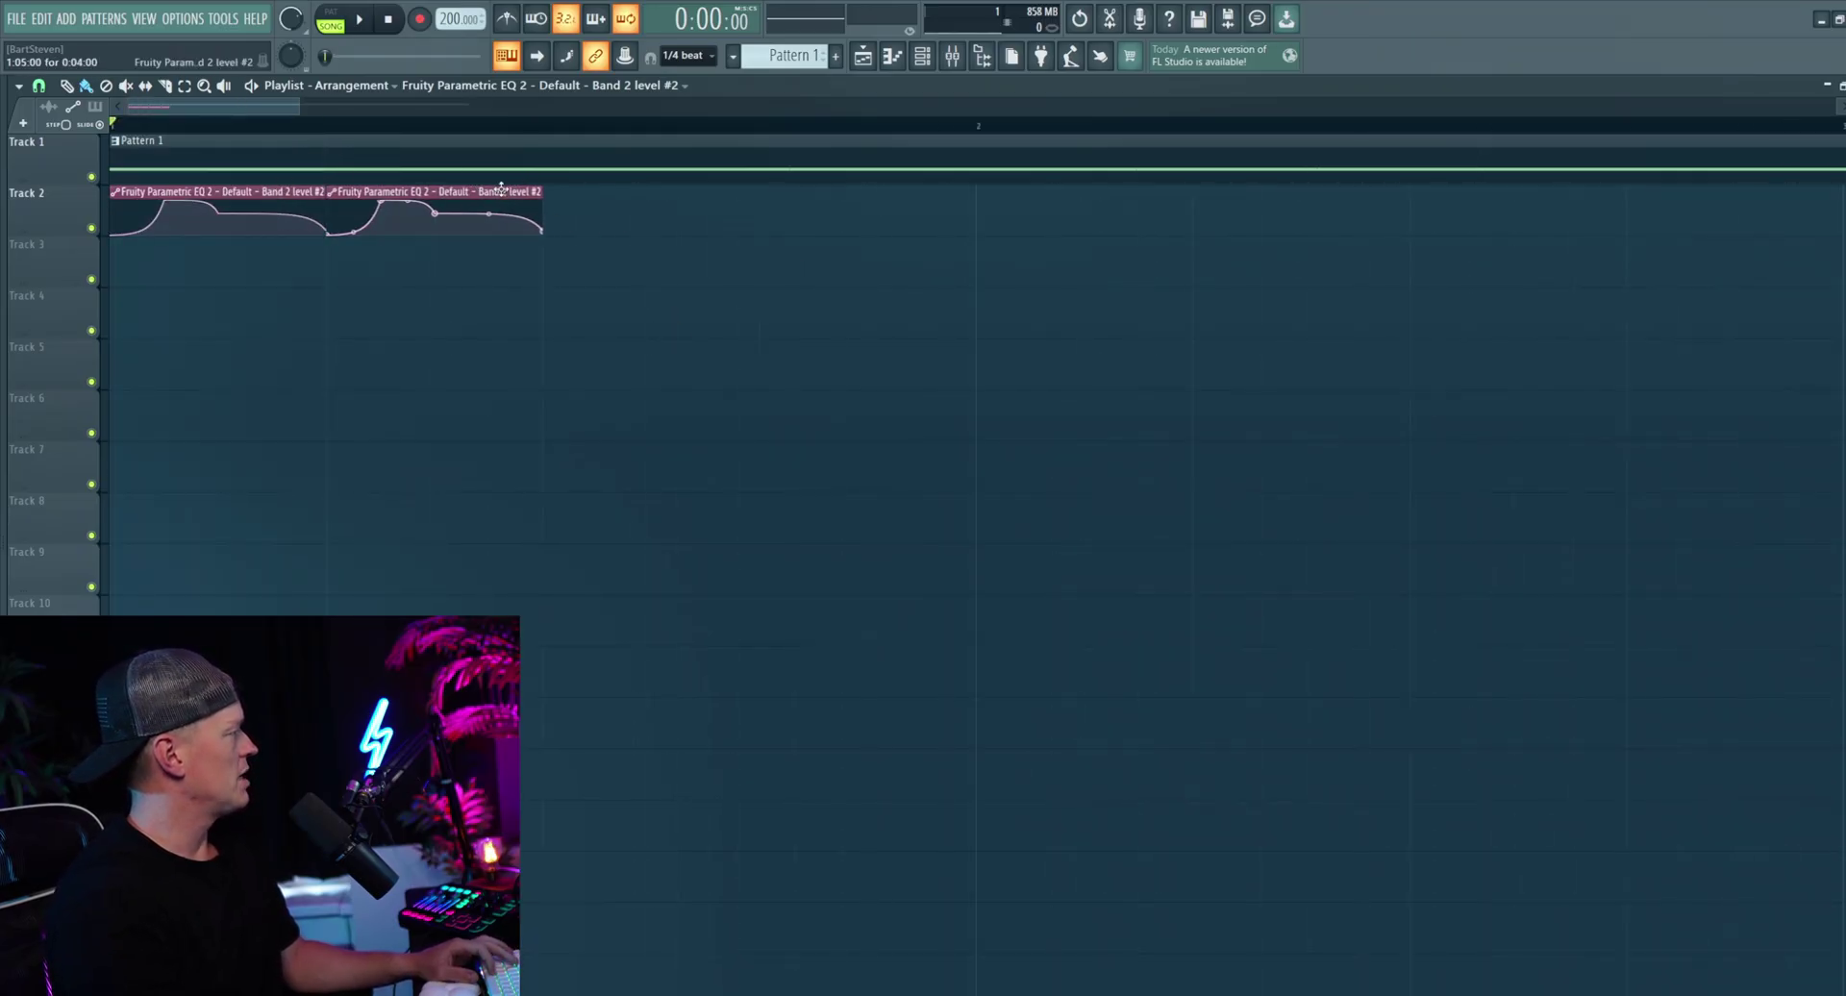
pyautogui.moveTo(219, 190); pyautogui.dragTo(654, 197)
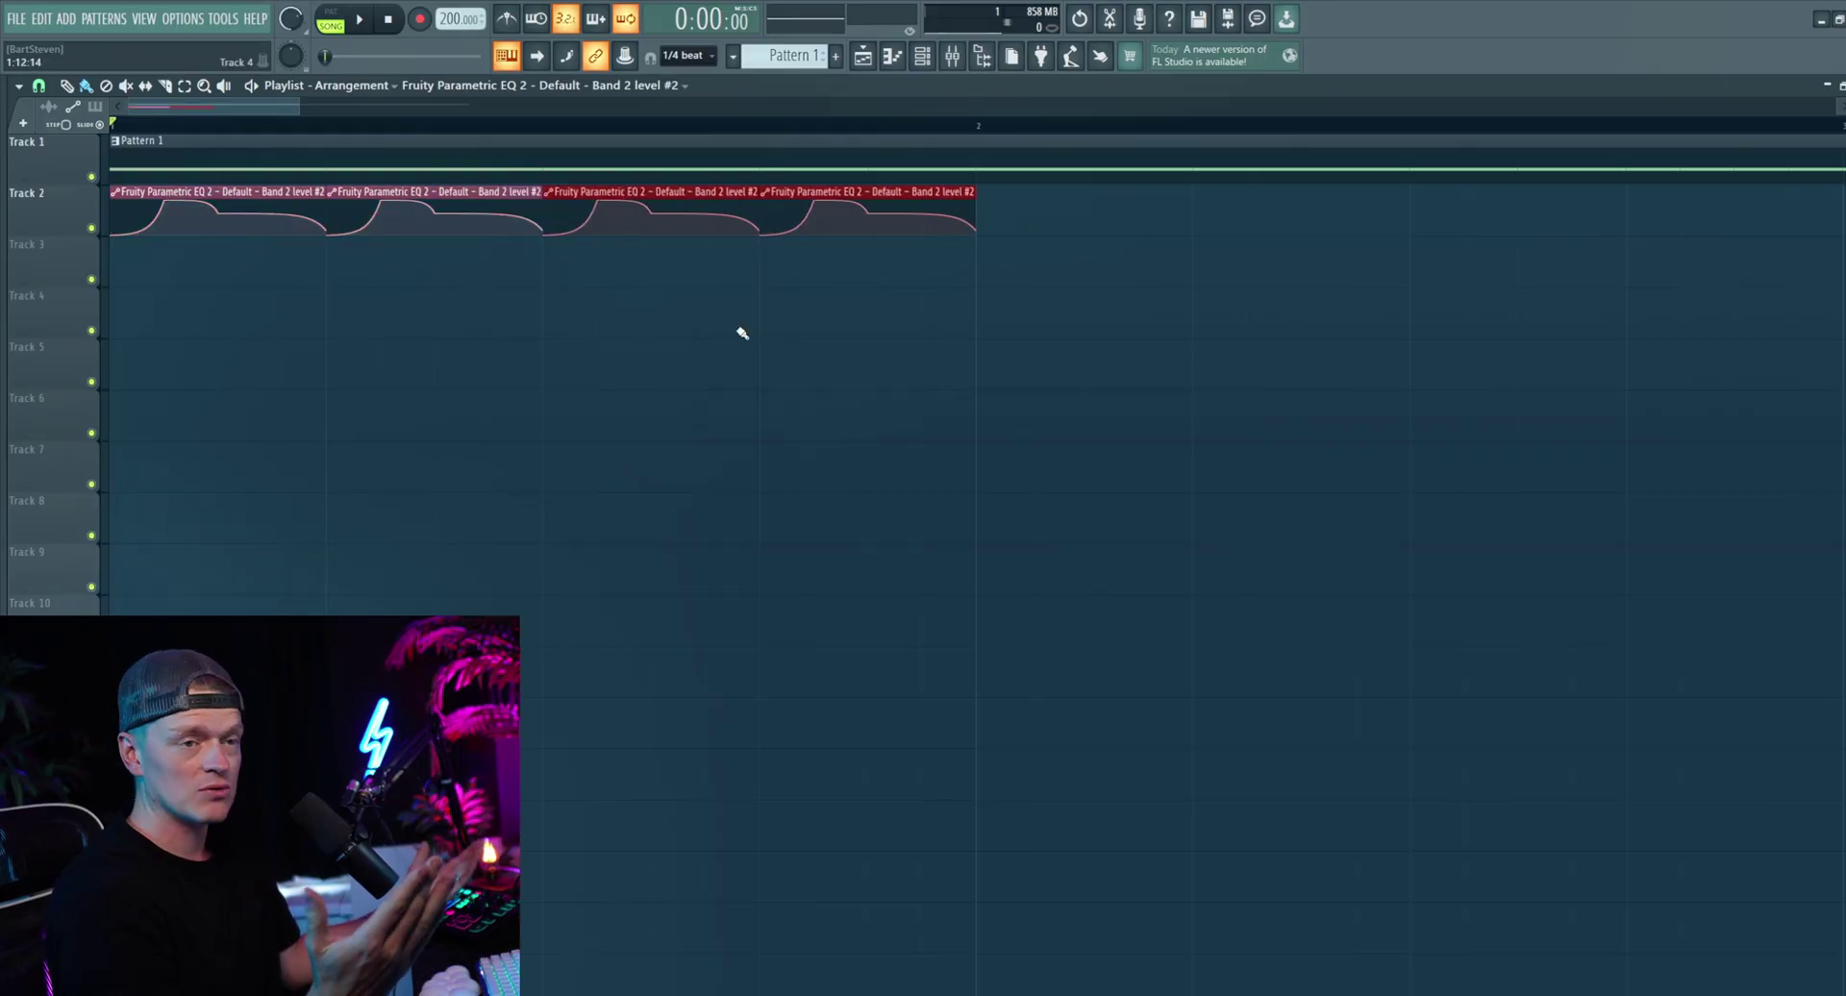
pyautogui.press('space')
pyautogui.press('space')
pyautogui.scroll(-1, 781, 356)
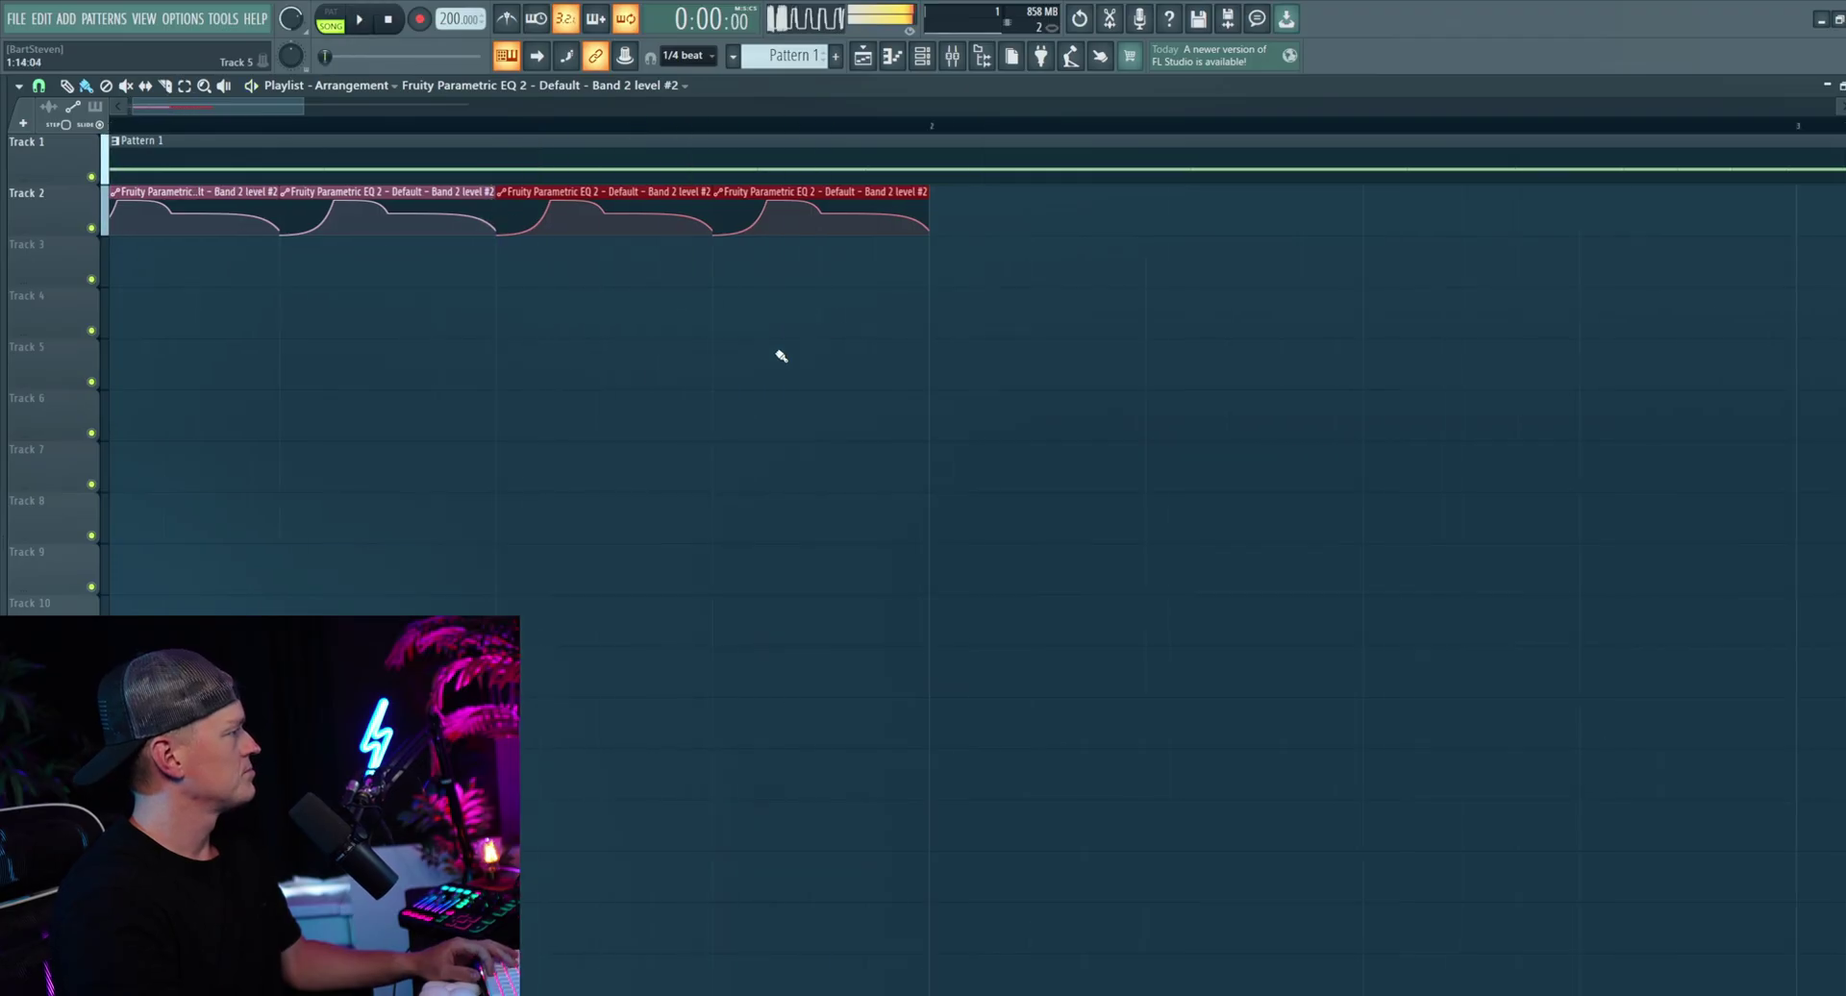
# Step: Check the notes of Pattern 1 in the piano roll and recolor the pattern purple
pyautogui.doubleClick(827, 145)
pyautogui.scroll(-2, 568, 461)
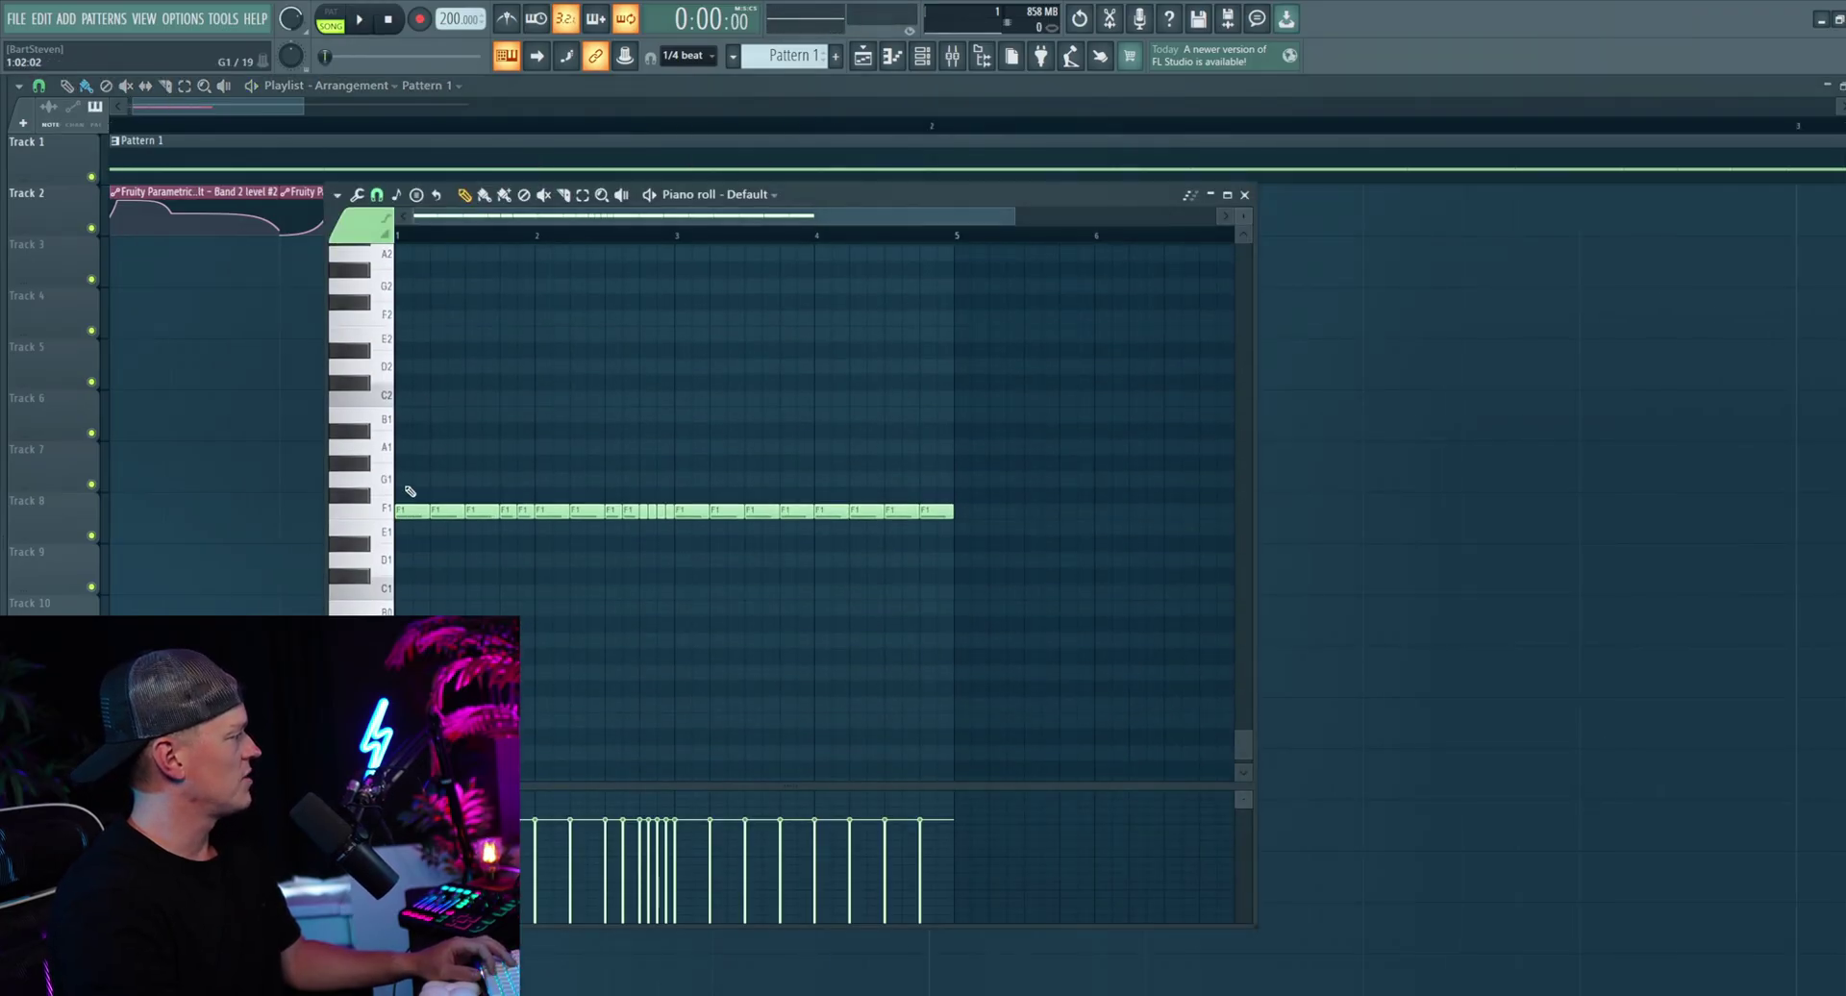
pyautogui.rightClick(176, 355)
pyautogui.doubleClick(323, 163)
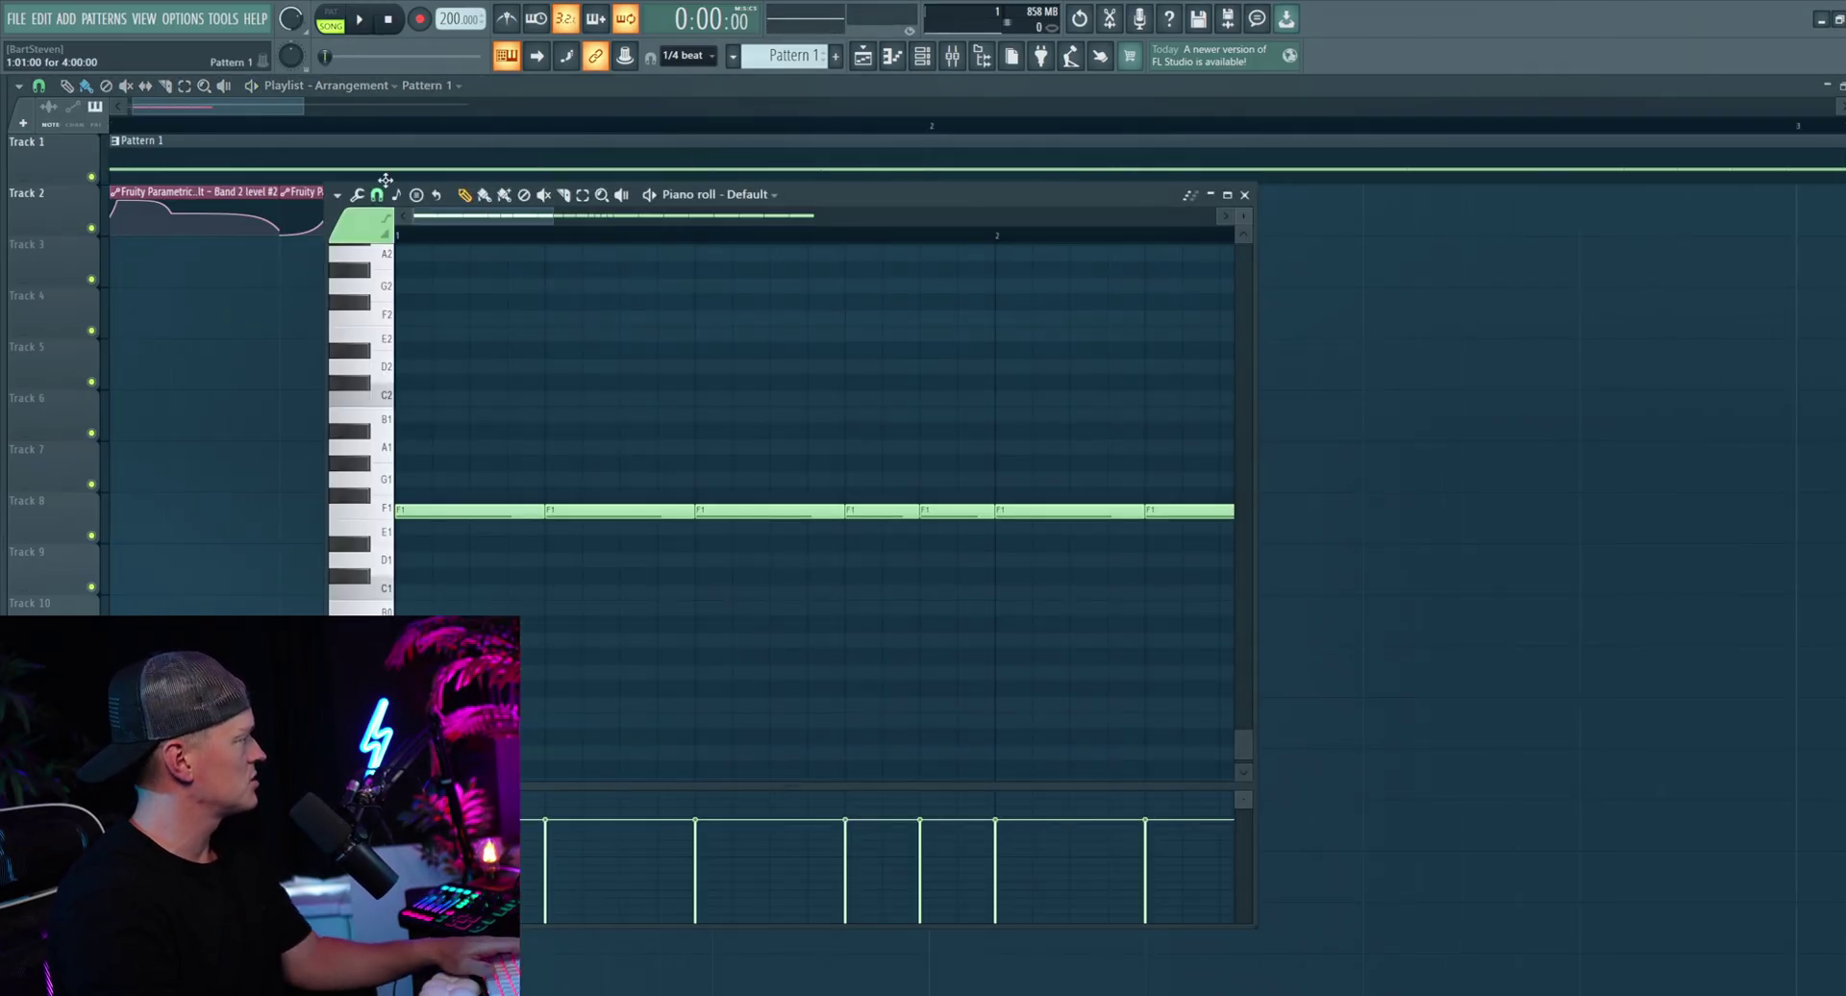
pyautogui.press('F2')
pyautogui.click(644, 359)
pyautogui.press('Return')
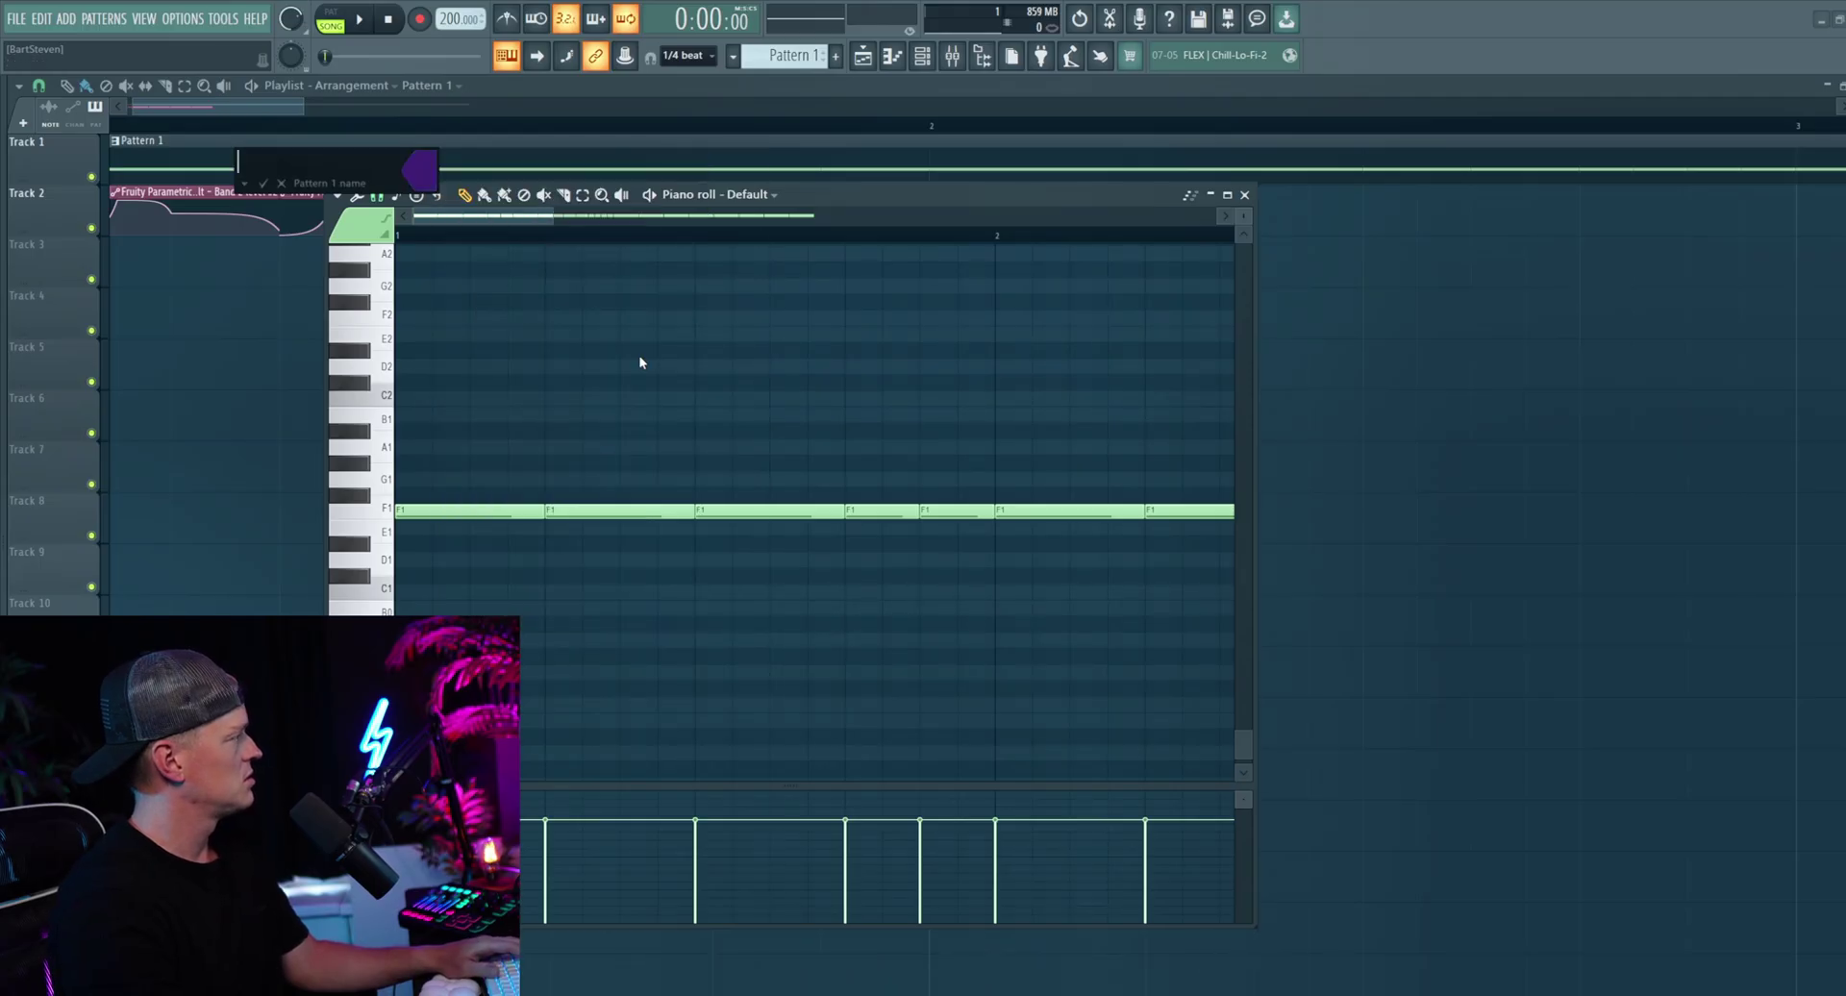
pyautogui.press('Return')
pyautogui.press('Escape')
# Step: Shorten all F1 notes of Pattern 1 so small gaps separate them, and return to the playlist for playback
pyautogui.doubleClick(524, 173)
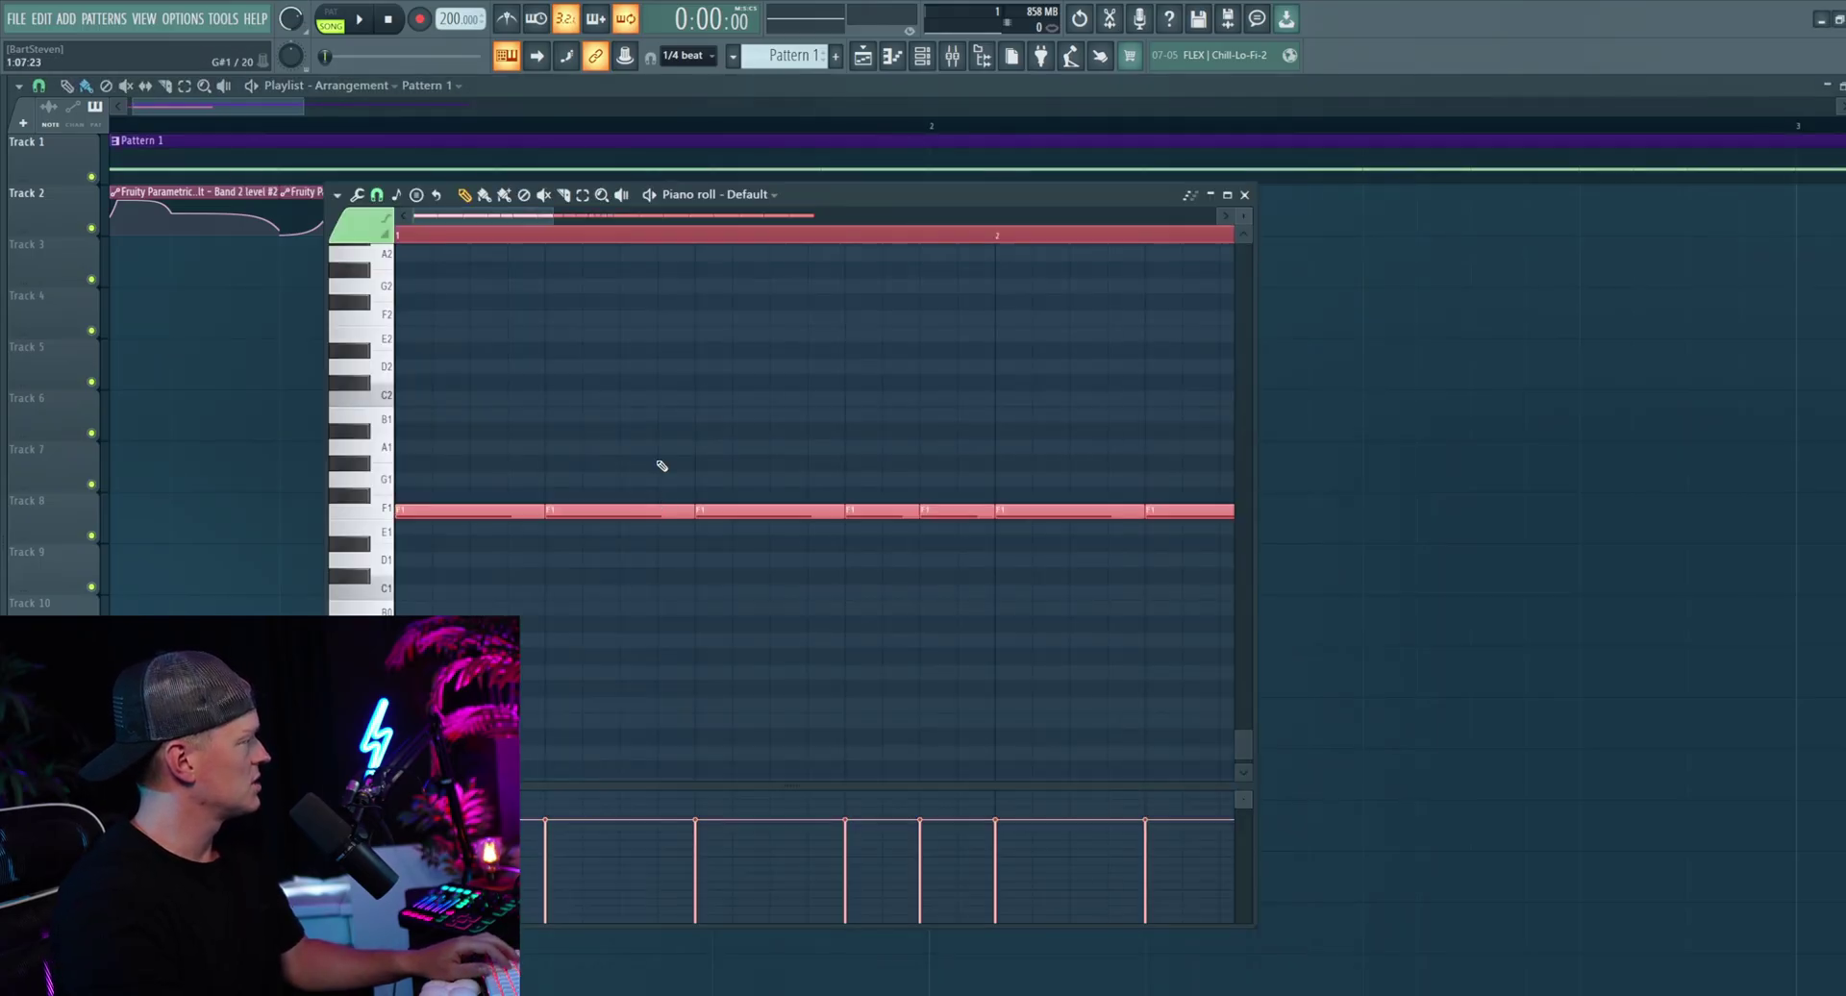
pyautogui.press('Escape')
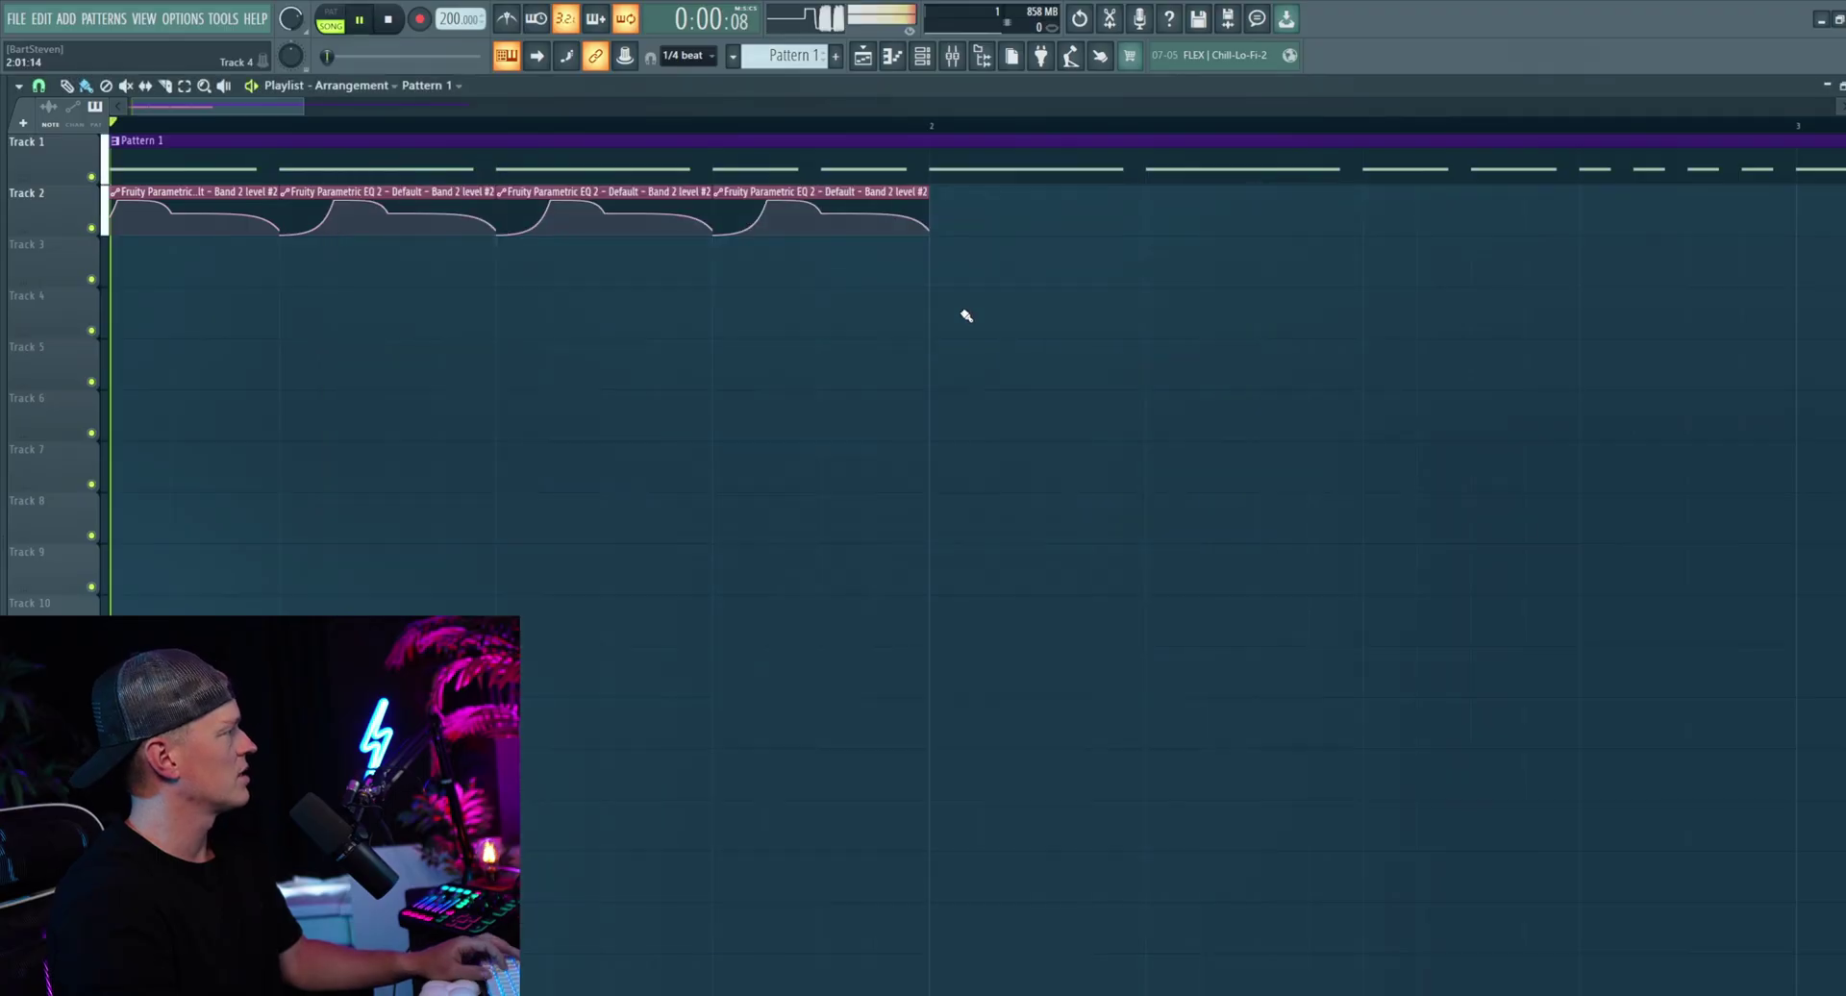
pyautogui.press('space')
# Step: Trim the fourth automation clip to half length and place a second half-length copy at the end of bar 1
pyautogui.press('space')
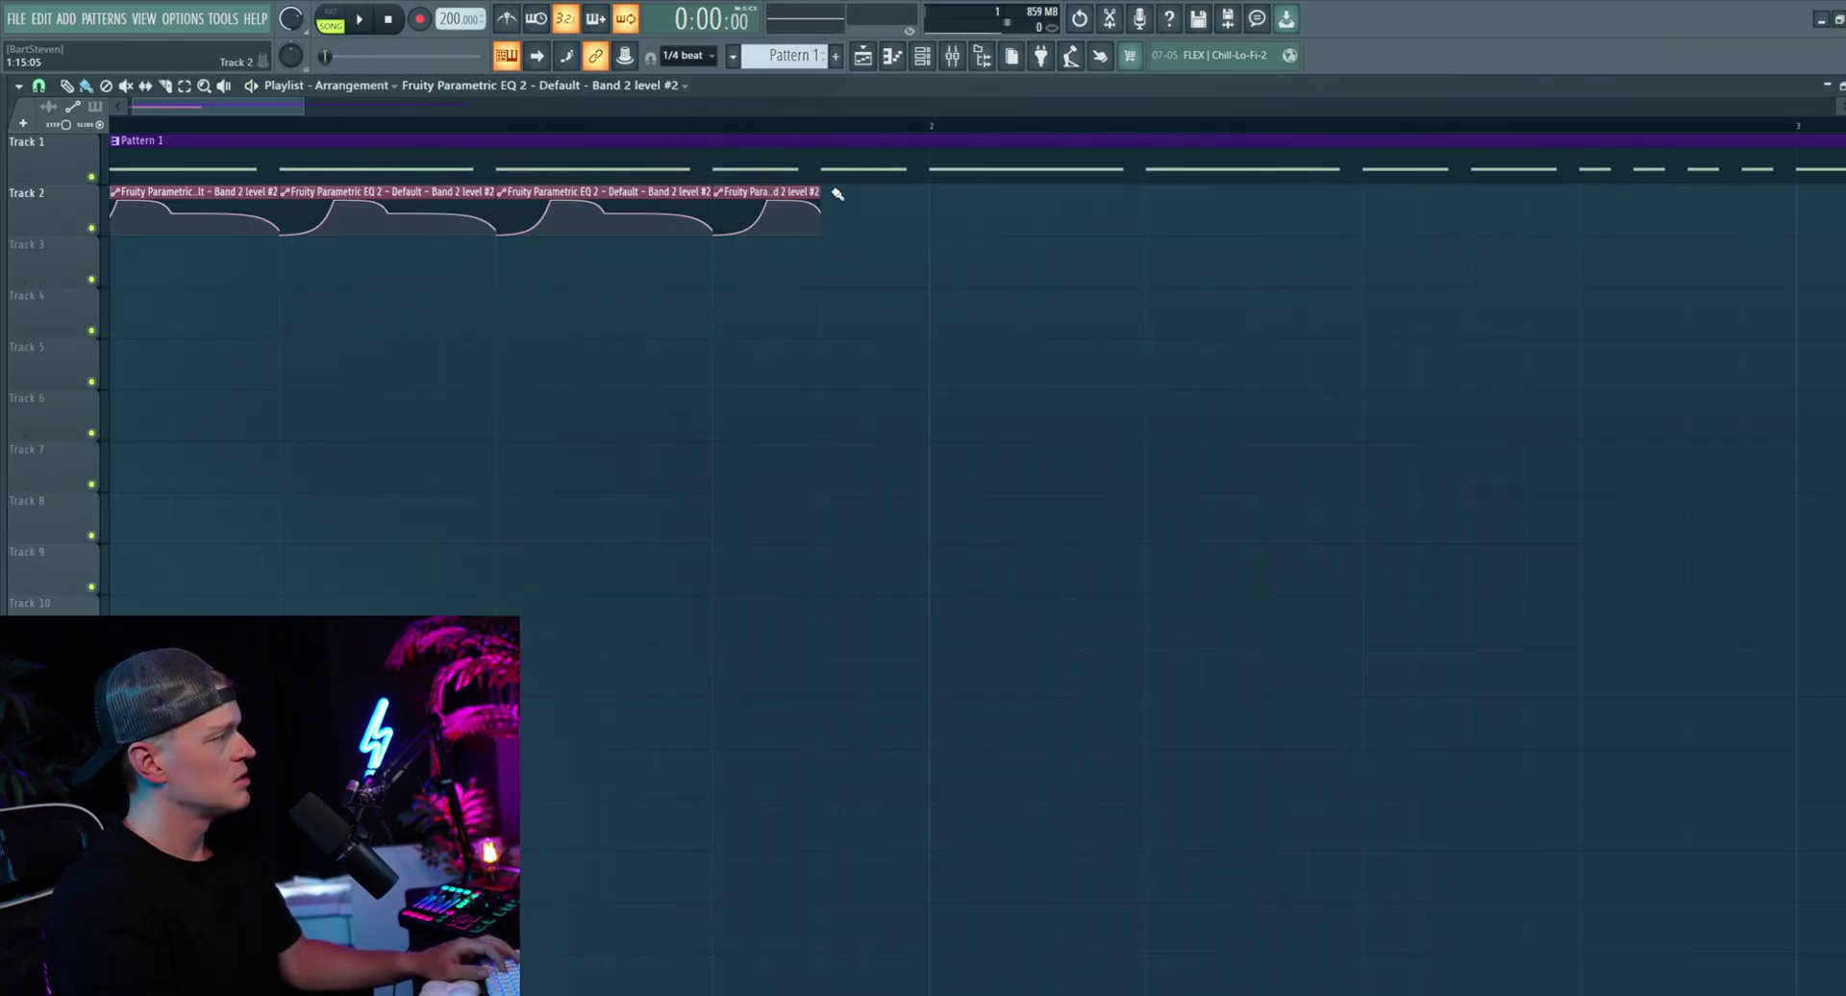
pyautogui.press('space')
pyautogui.hscroll(1, 939, 219)
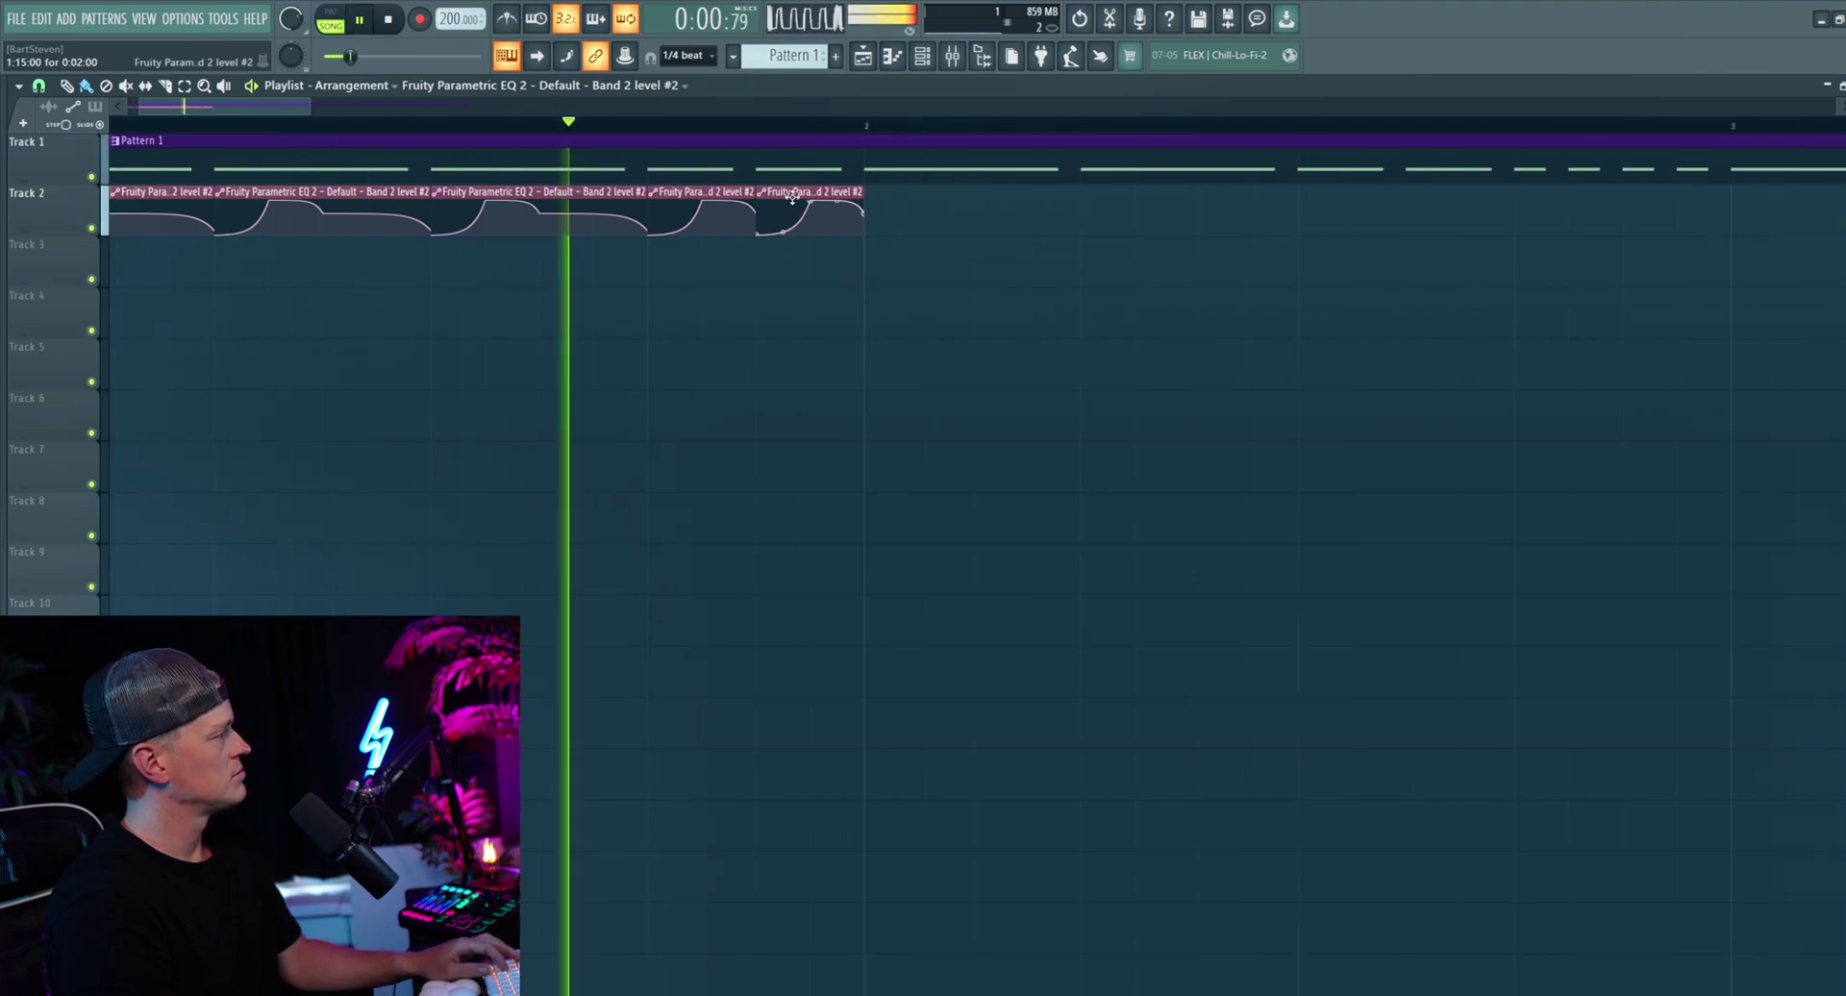
# Step: Copy two full-length automation clips and two half-length ones into bar 2 of Track 2, matching the note rhythm
pyautogui.press('space')
pyautogui.moveTo(595, 197); pyautogui.dragTo(1241, 206)
pyautogui.press('space')
pyautogui.press('space')
pyautogui.scroll(-3, 1175, 333)
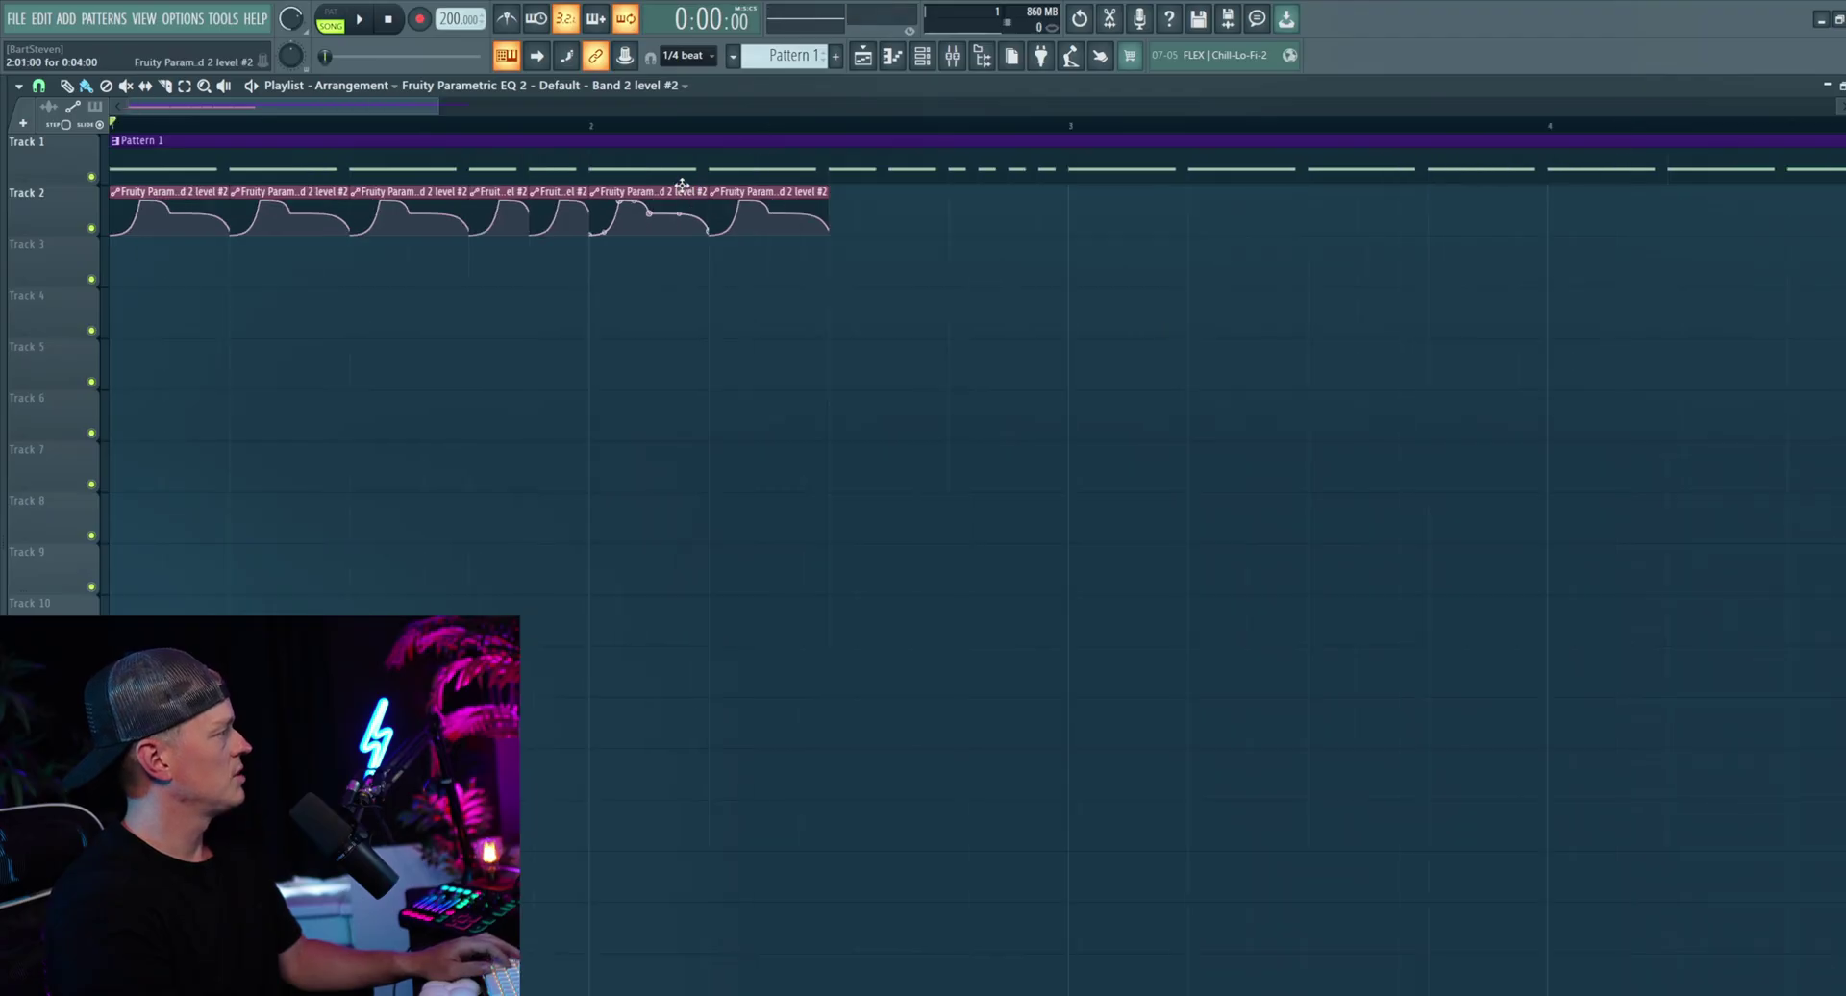
pyautogui.moveTo(521, 196); pyautogui.dragTo(520, 197)
pyautogui.press('space')
pyautogui.moveTo(520, 197); pyautogui.dragTo(882, 218)
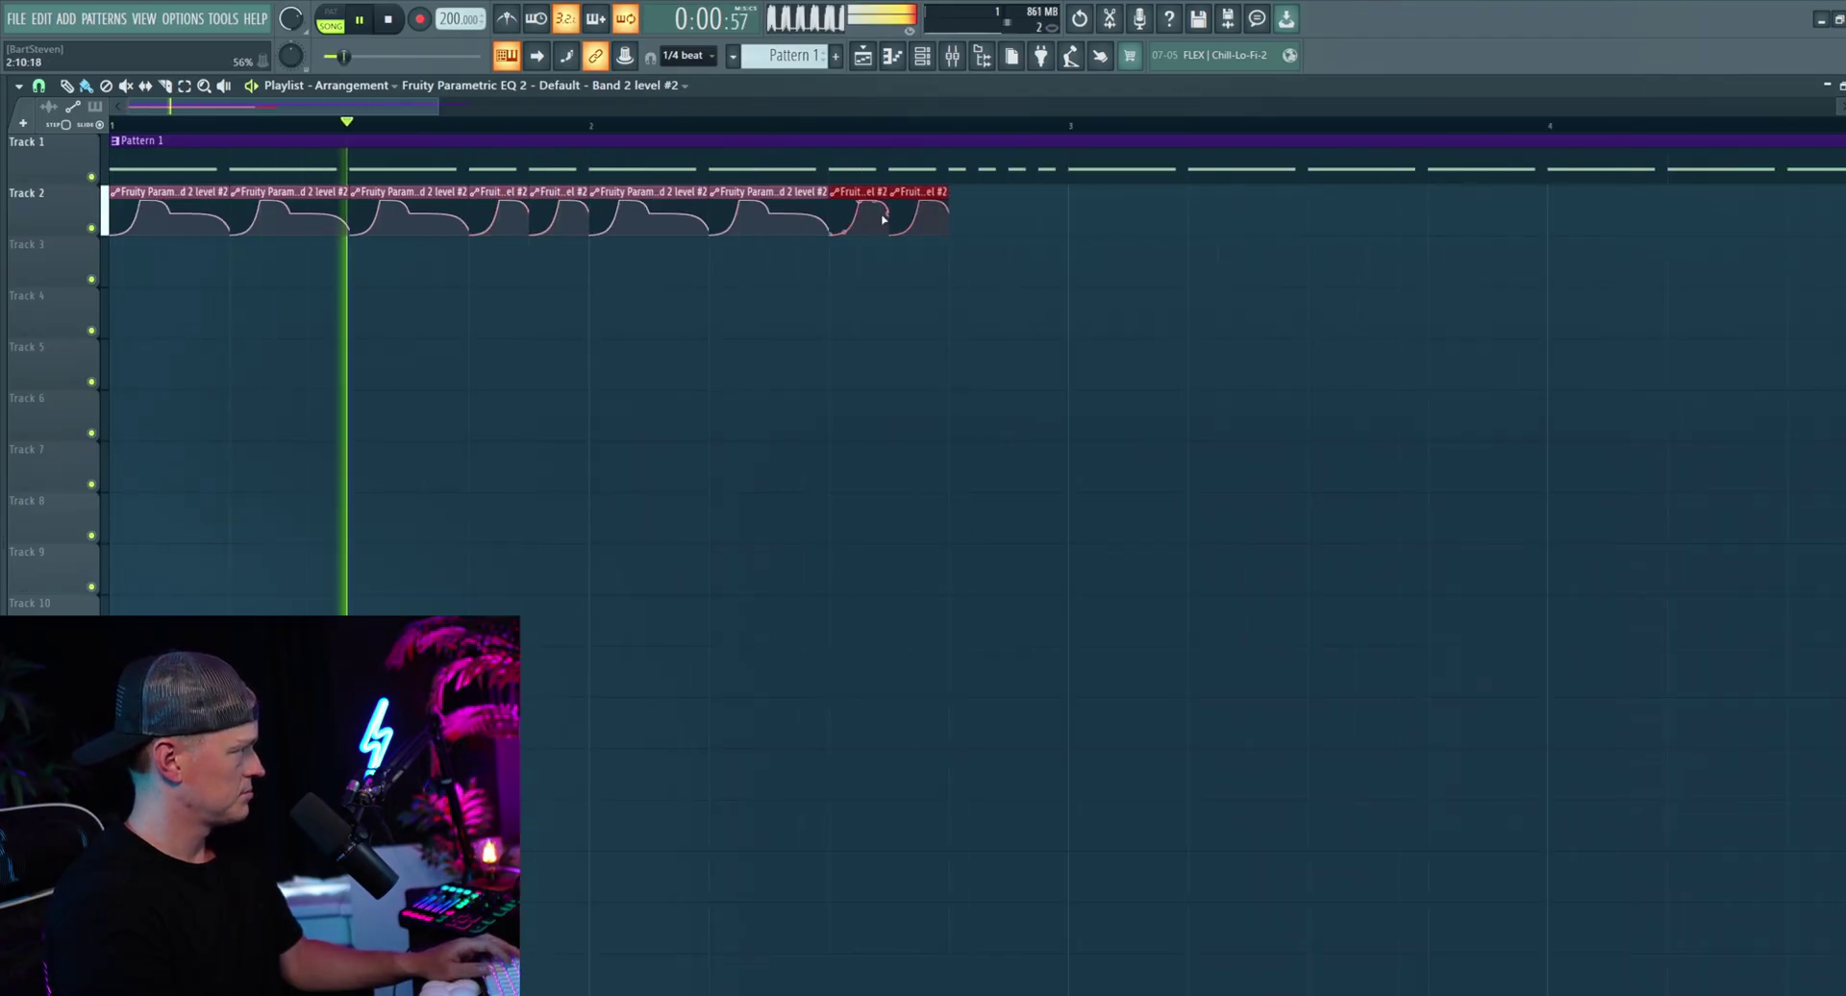
pyautogui.hotkey('ctrl', 'd')
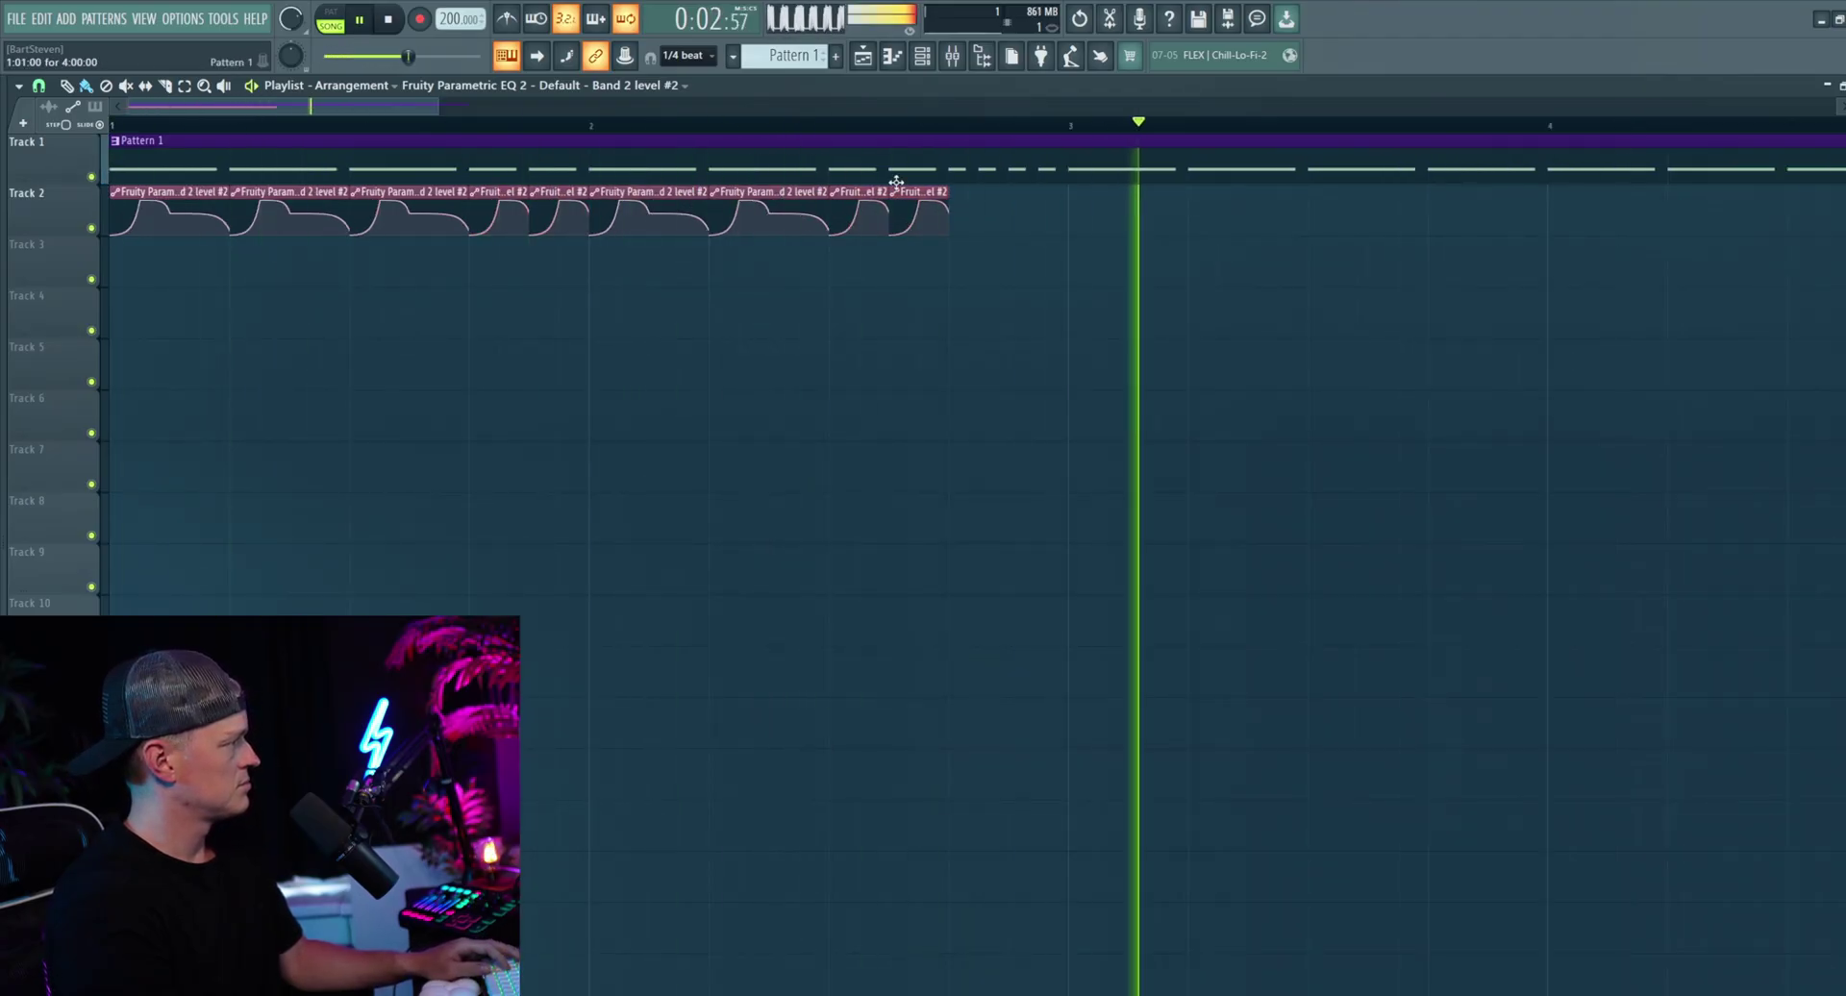
# Step: Replace the four short F1 notes before bar 3 of Pattern 1 with two longer ones in the piano roll
pyautogui.press('space')
pyautogui.doubleClick(957, 169)
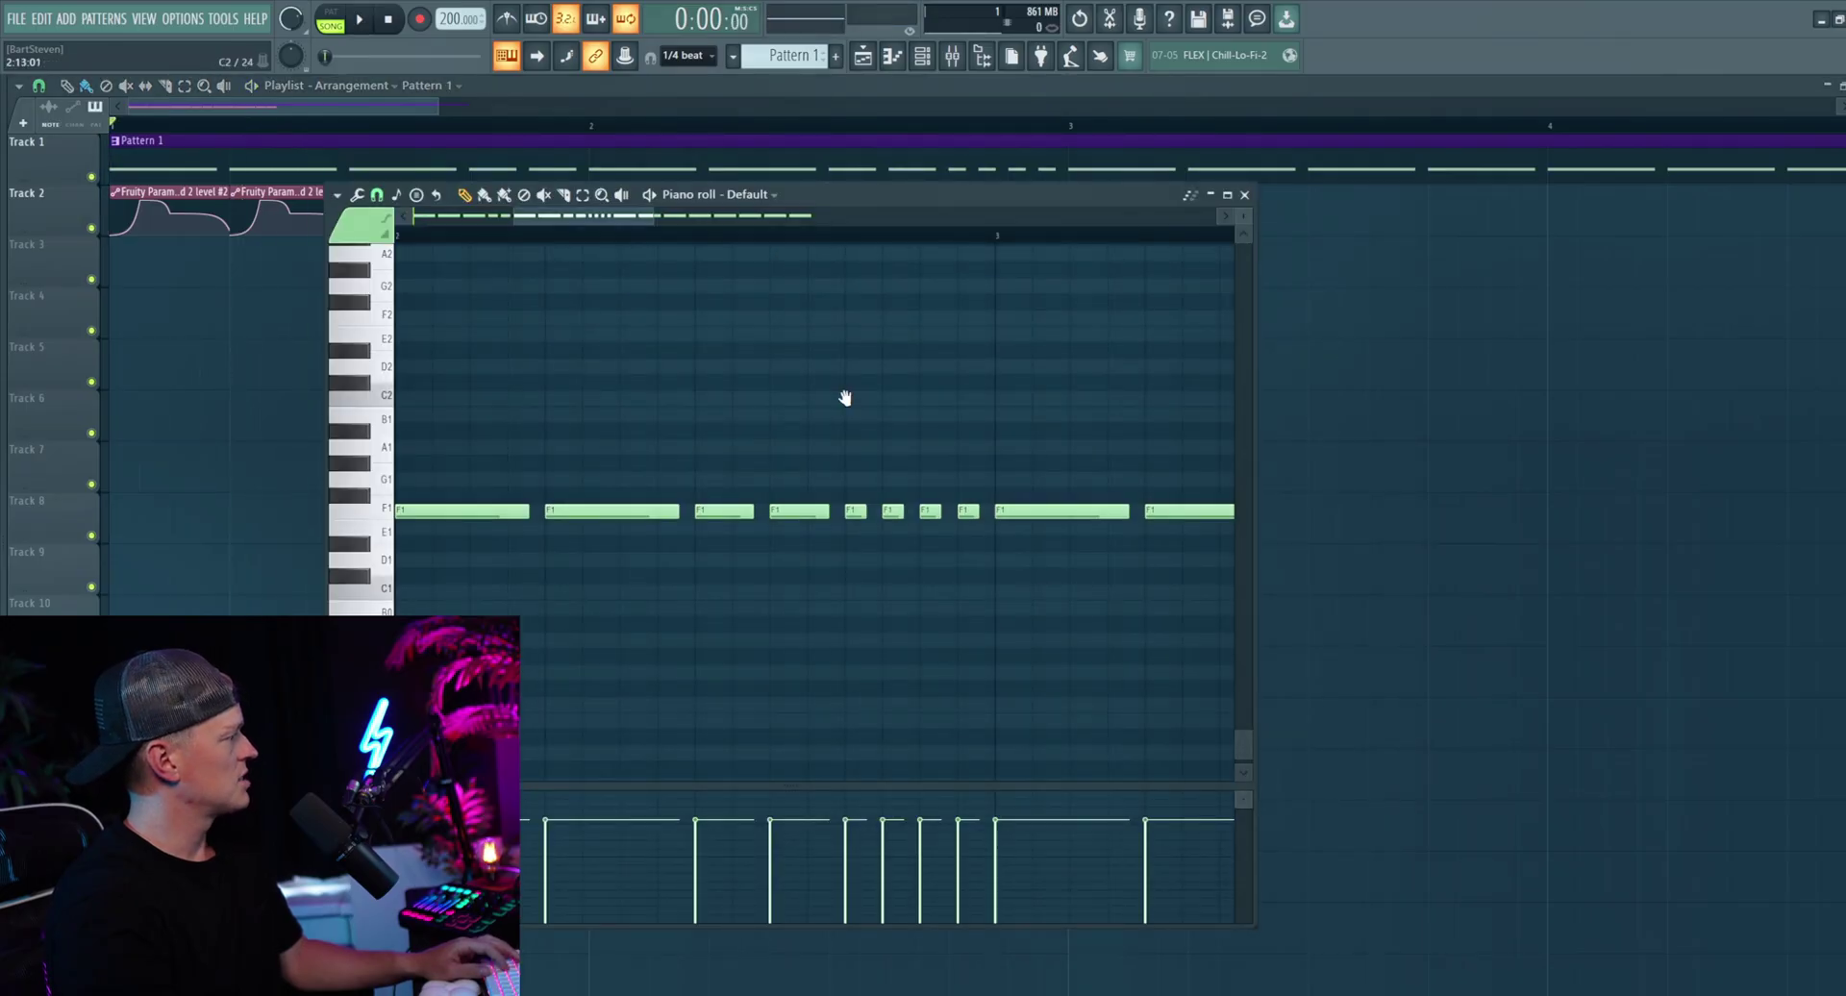
pyautogui.moveTo(845, 398); pyautogui.dragTo(809, 396)
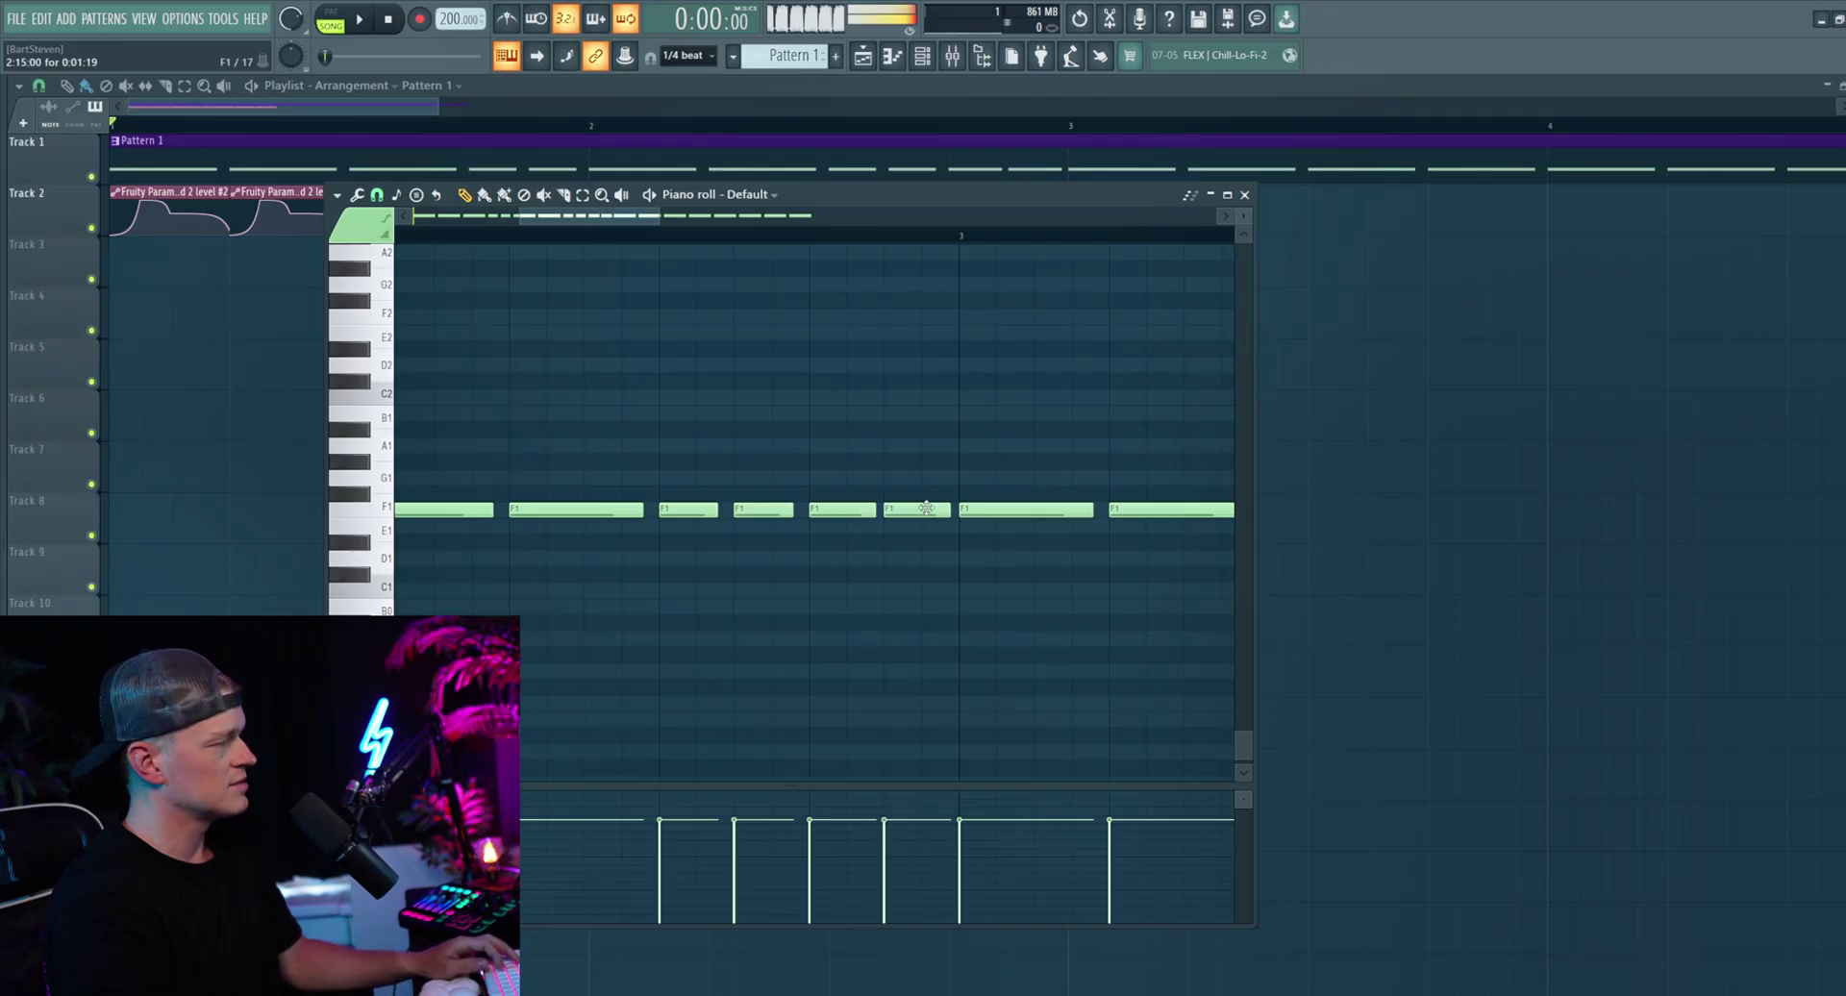
pyautogui.press('F7')
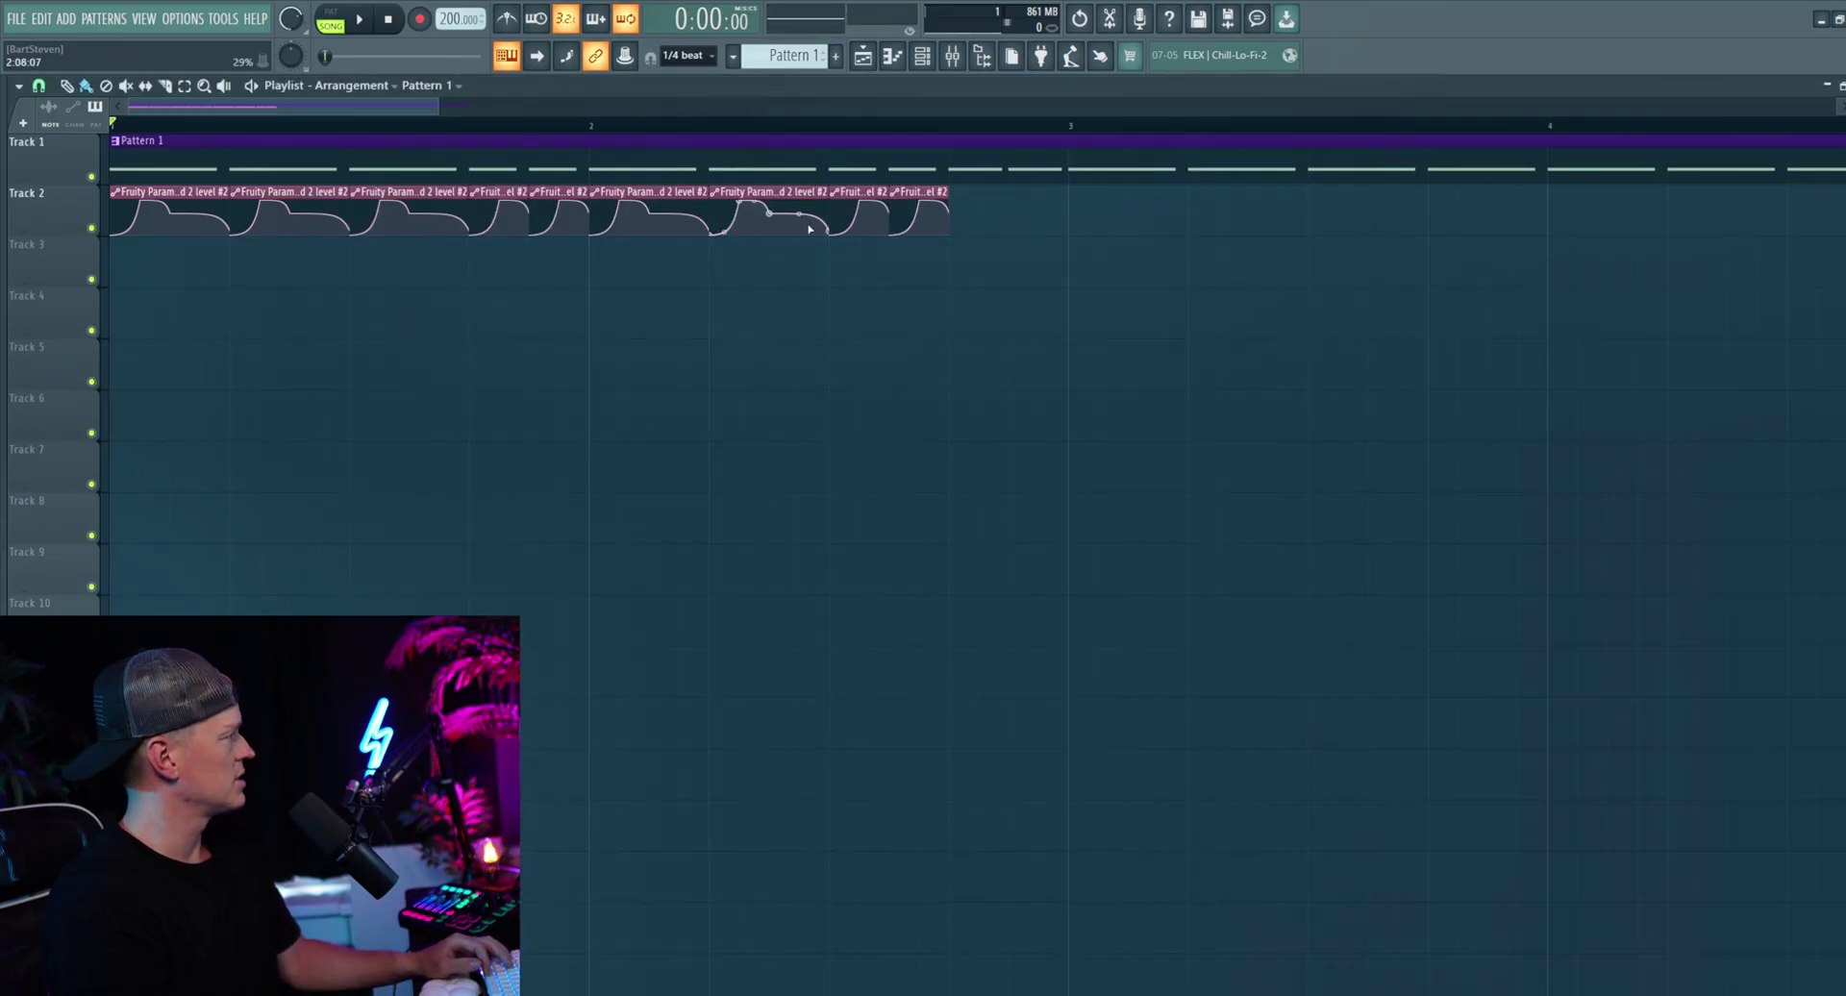
# Step: Add a unique automation clip at the end of bar 2, reshape it into a slow rising curve, and duplicate it up to bar 3
pyautogui.scroll(3, 938, 219)
pyautogui.click(959, 199)
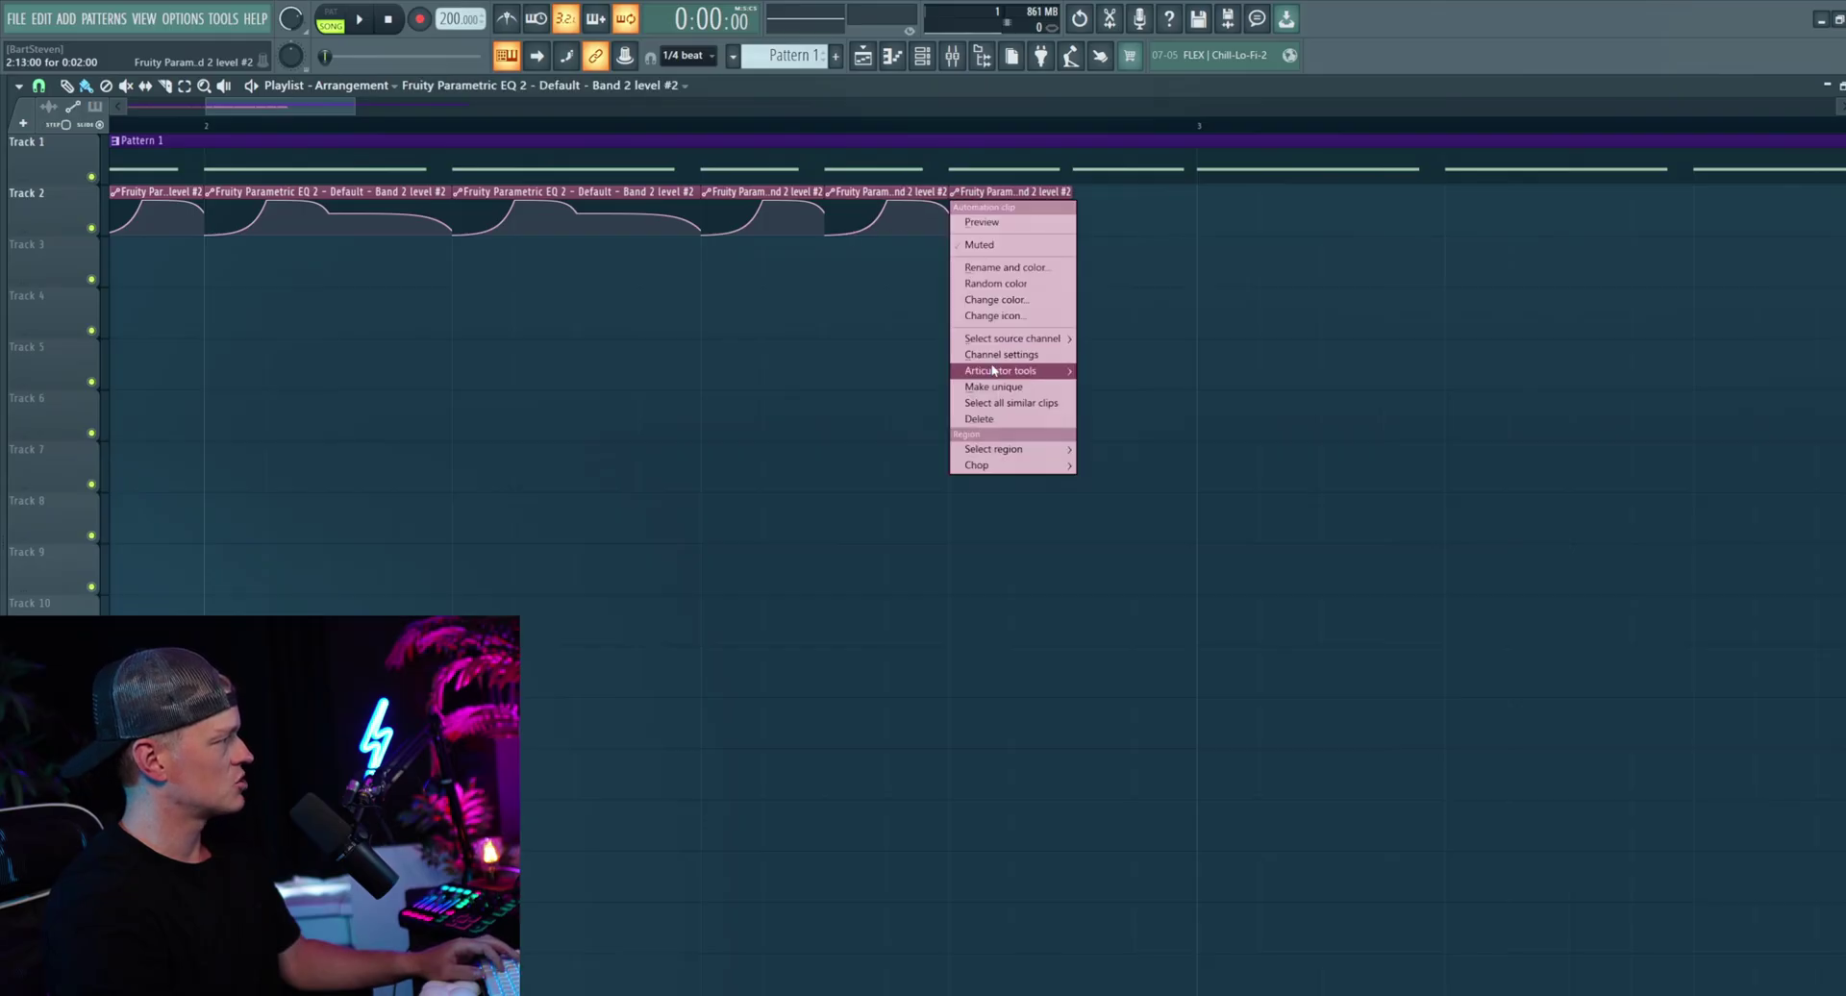
pyautogui.click(1000, 391)
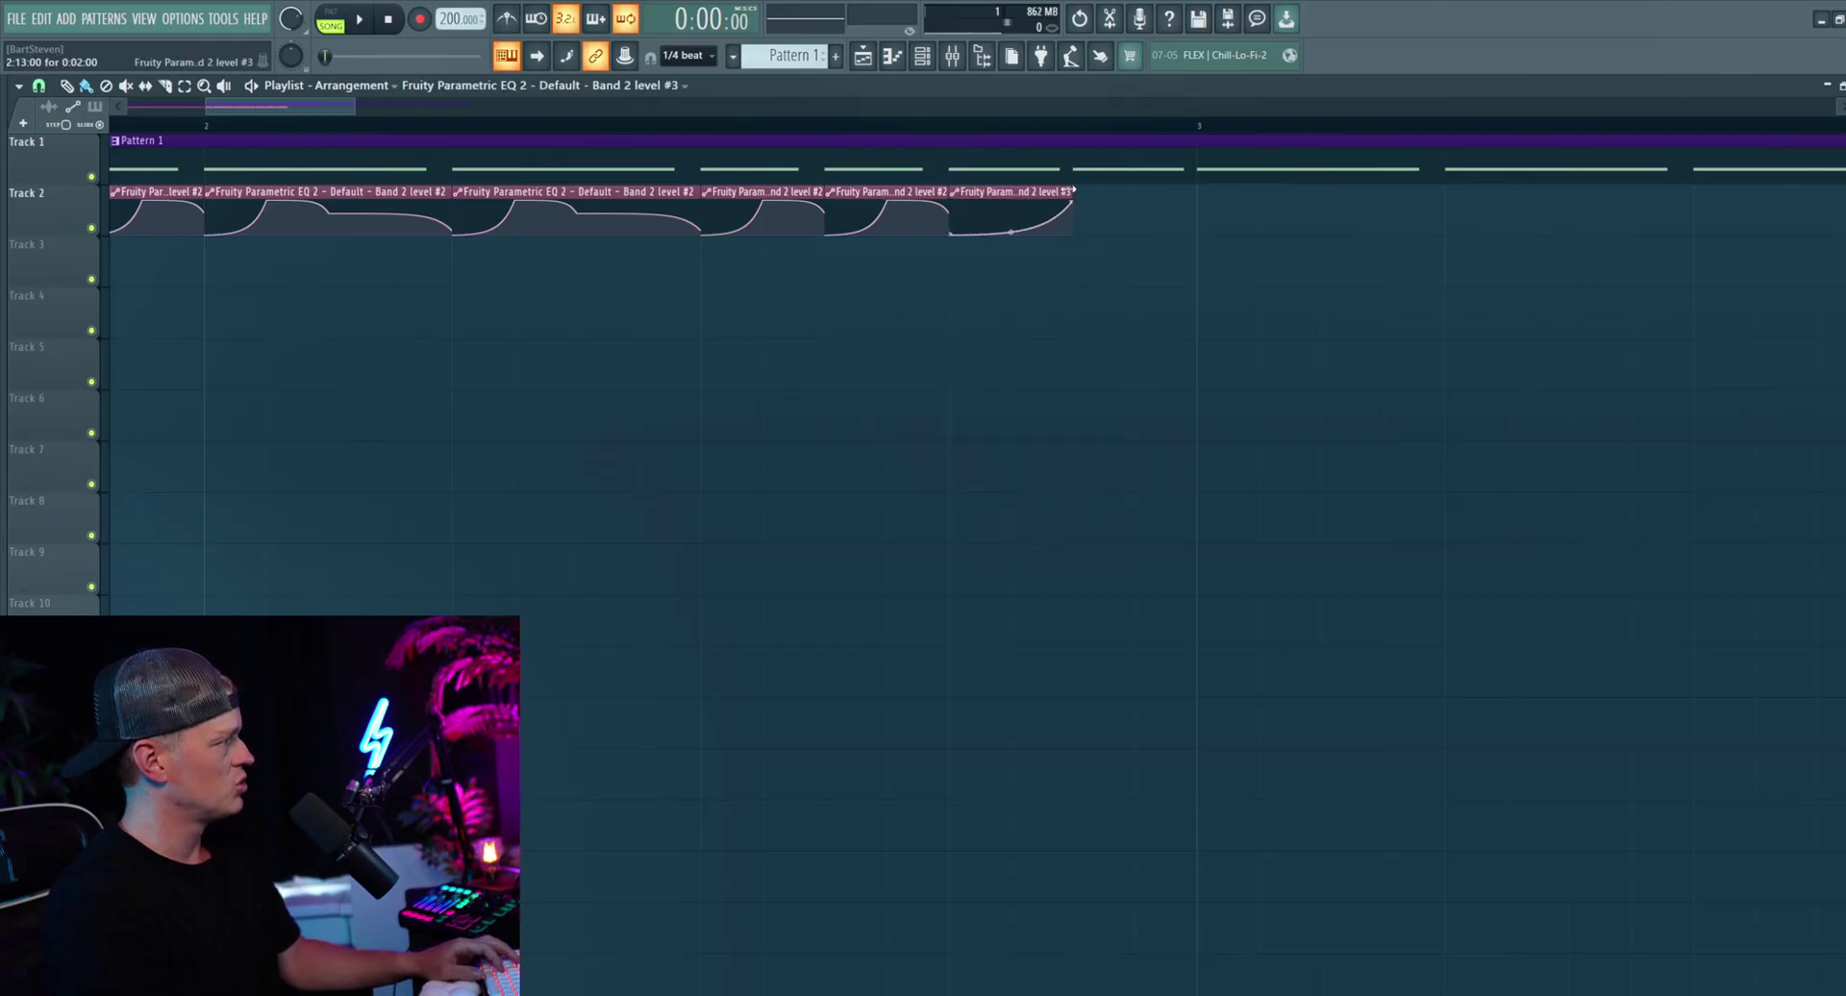
pyautogui.scroll(-3, 1096, 230)
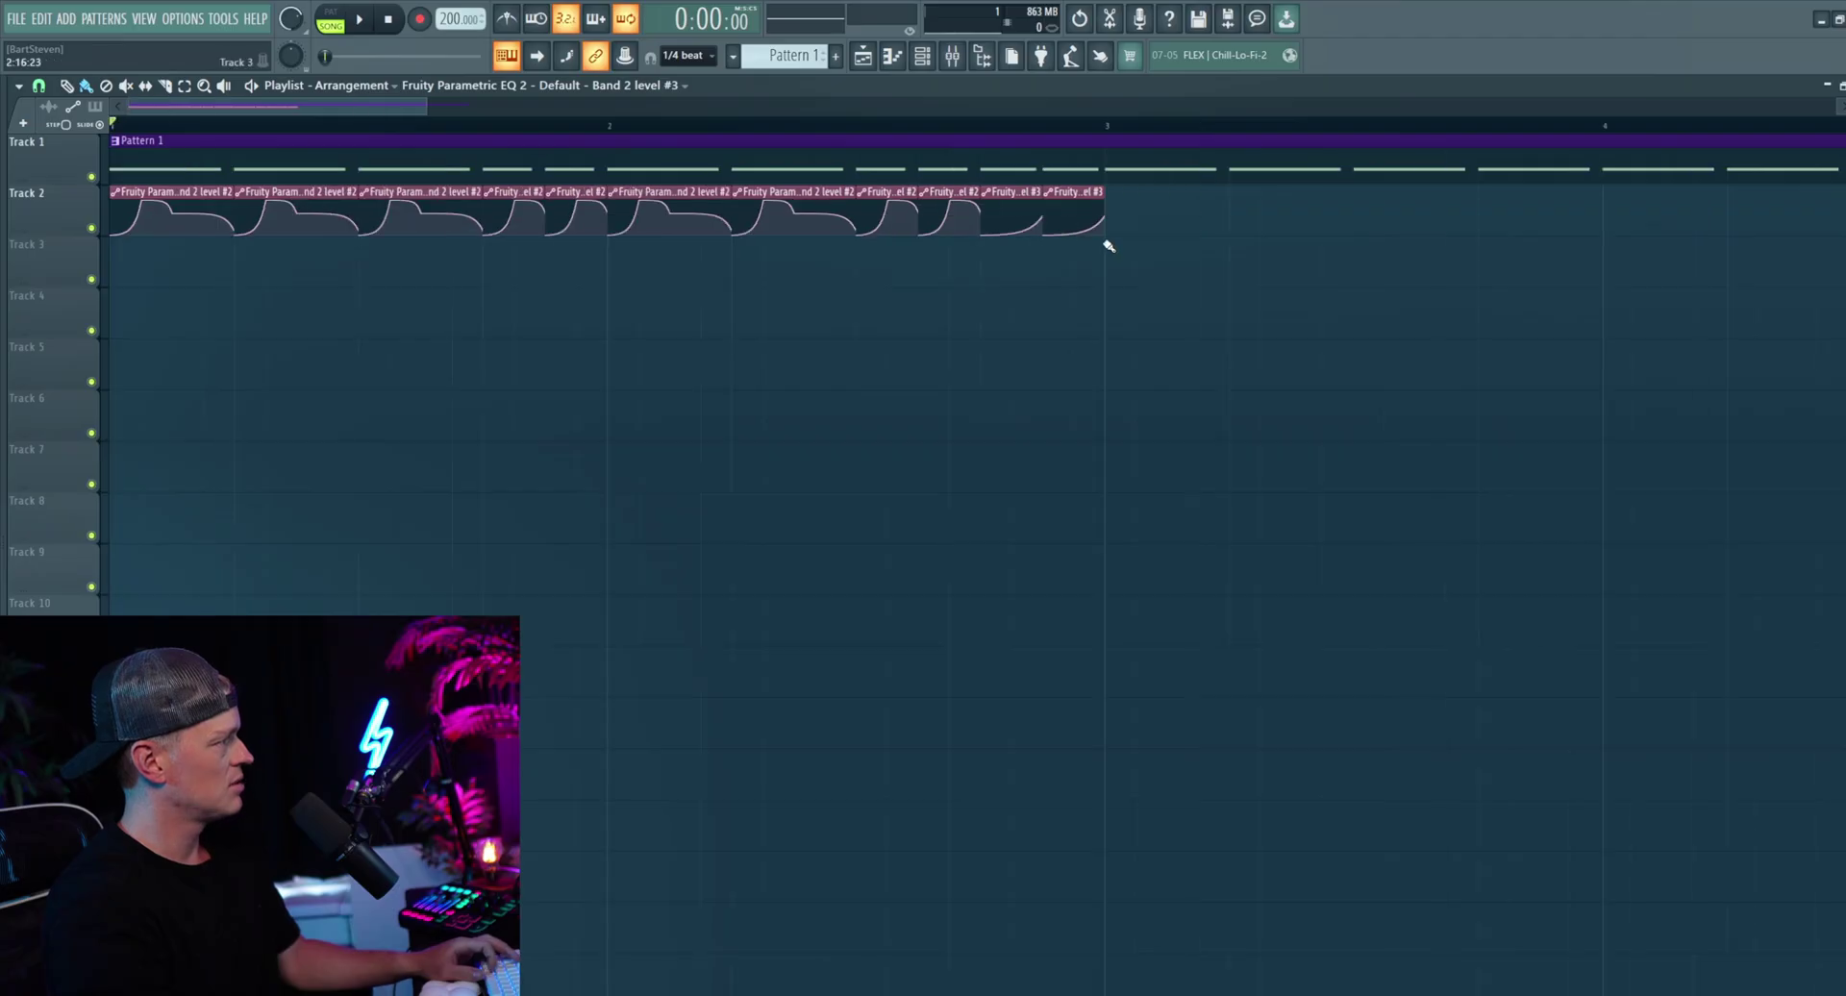
# Step: Duplicate all automation clips of bars 1 and 2 to start at bar 3 on Track 2, and play the arrangement
pyautogui.moveTo(1144, 219); pyautogui.dragTo(1, 225)
pyautogui.moveTo(206, 190); pyautogui.dragTo(1195, 178)
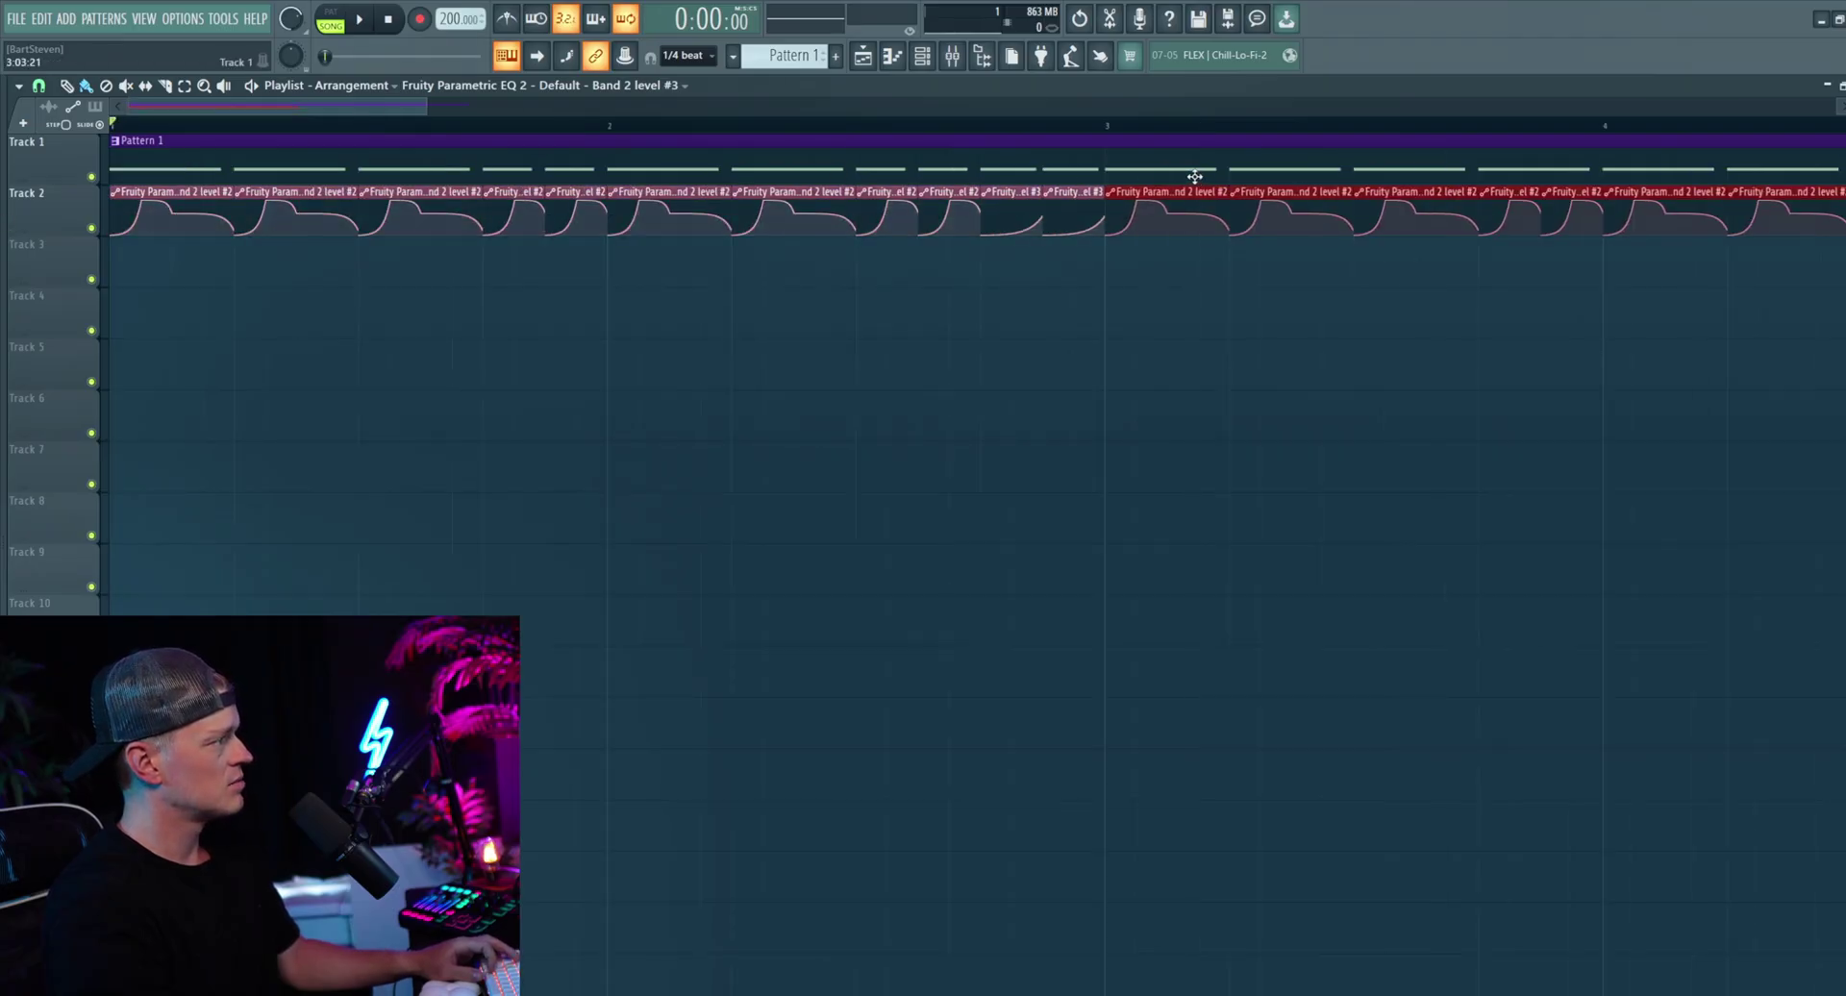
pyautogui.press('space')
pyautogui.scroll(-4, 672, 206)
pyautogui.scroll(5, 416, 227)
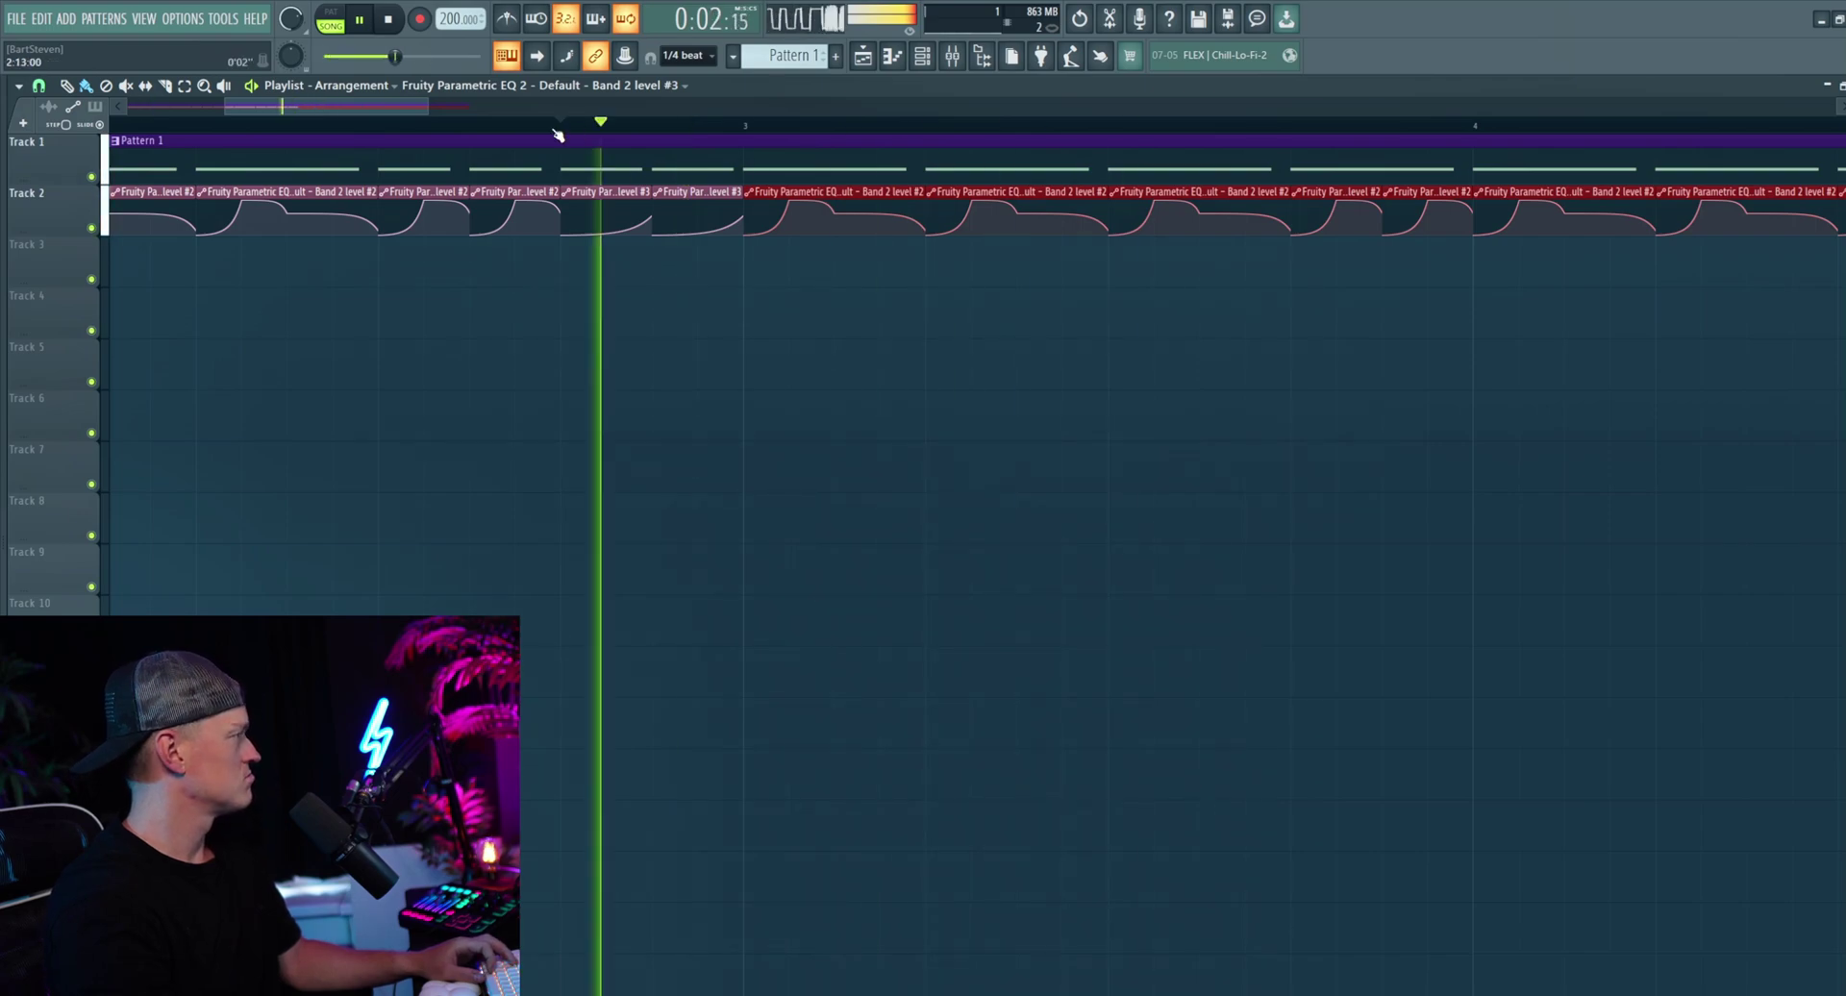
pyautogui.press('space')
pyautogui.press('space')
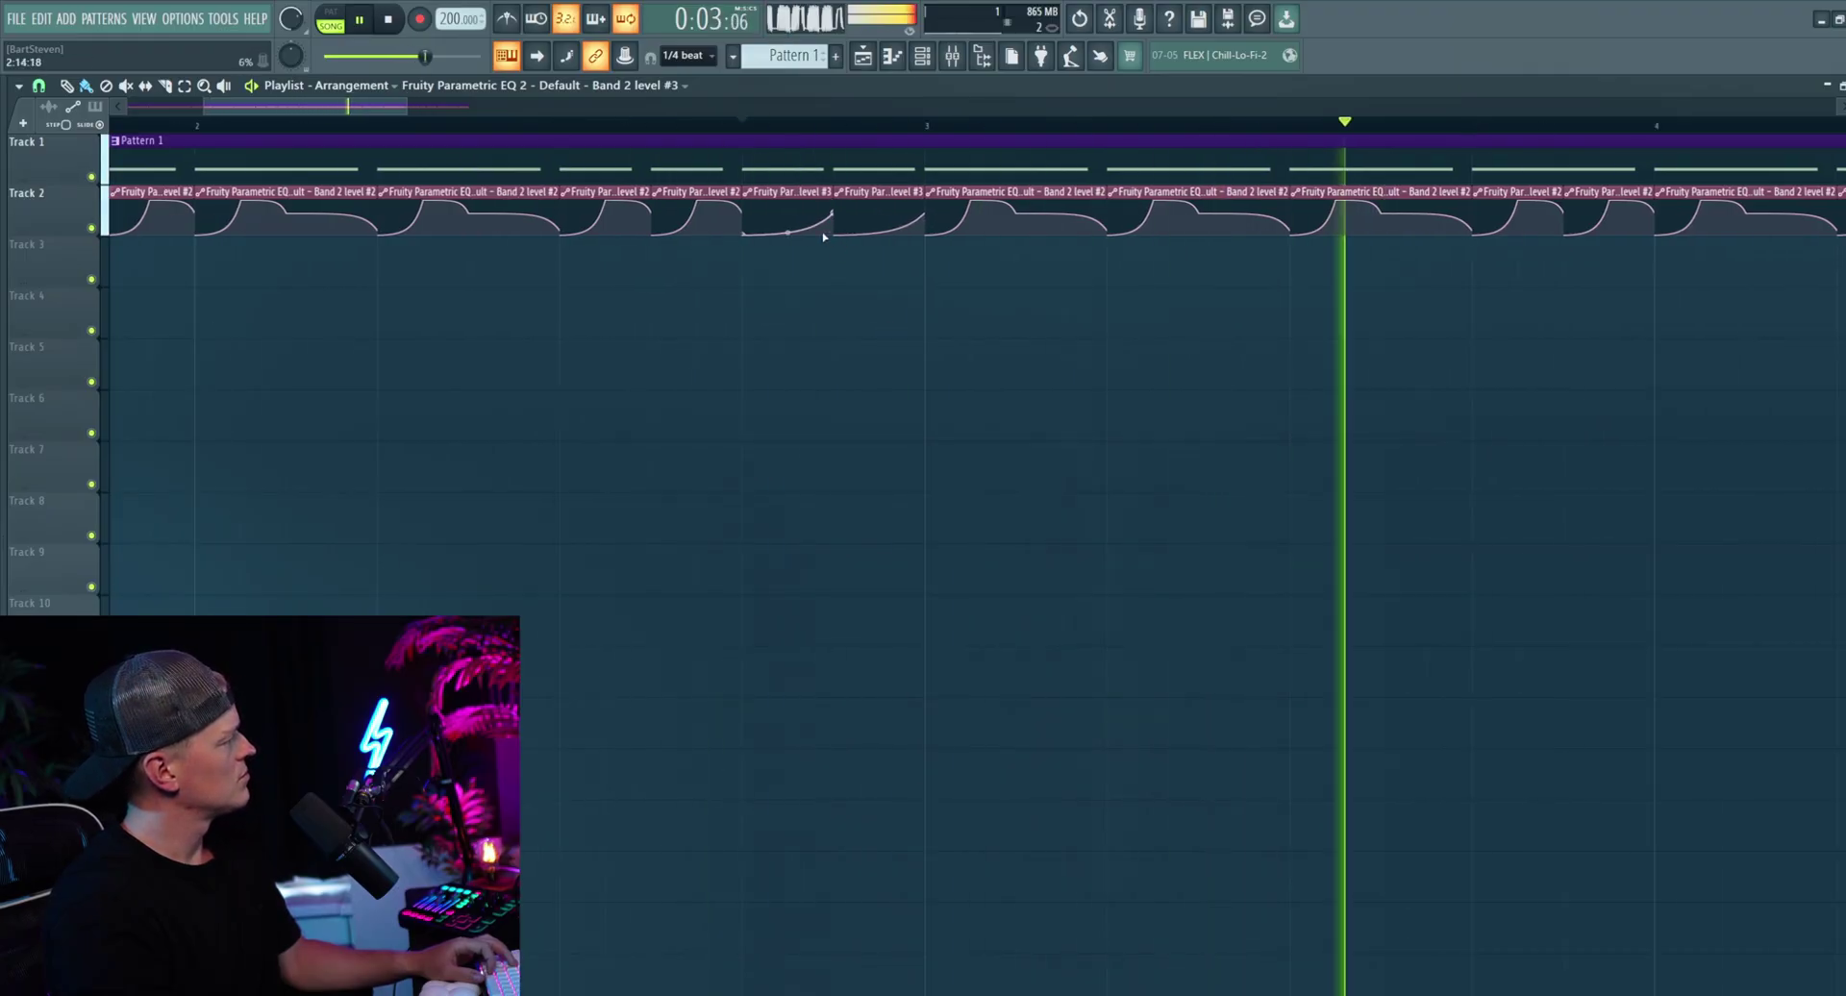
# Step: Retune the mid resonance peaks in the first Fruity Parametric EQ 2 of the Default insert, checking them during playback
pyautogui.press('space')
pyautogui.press('F9')
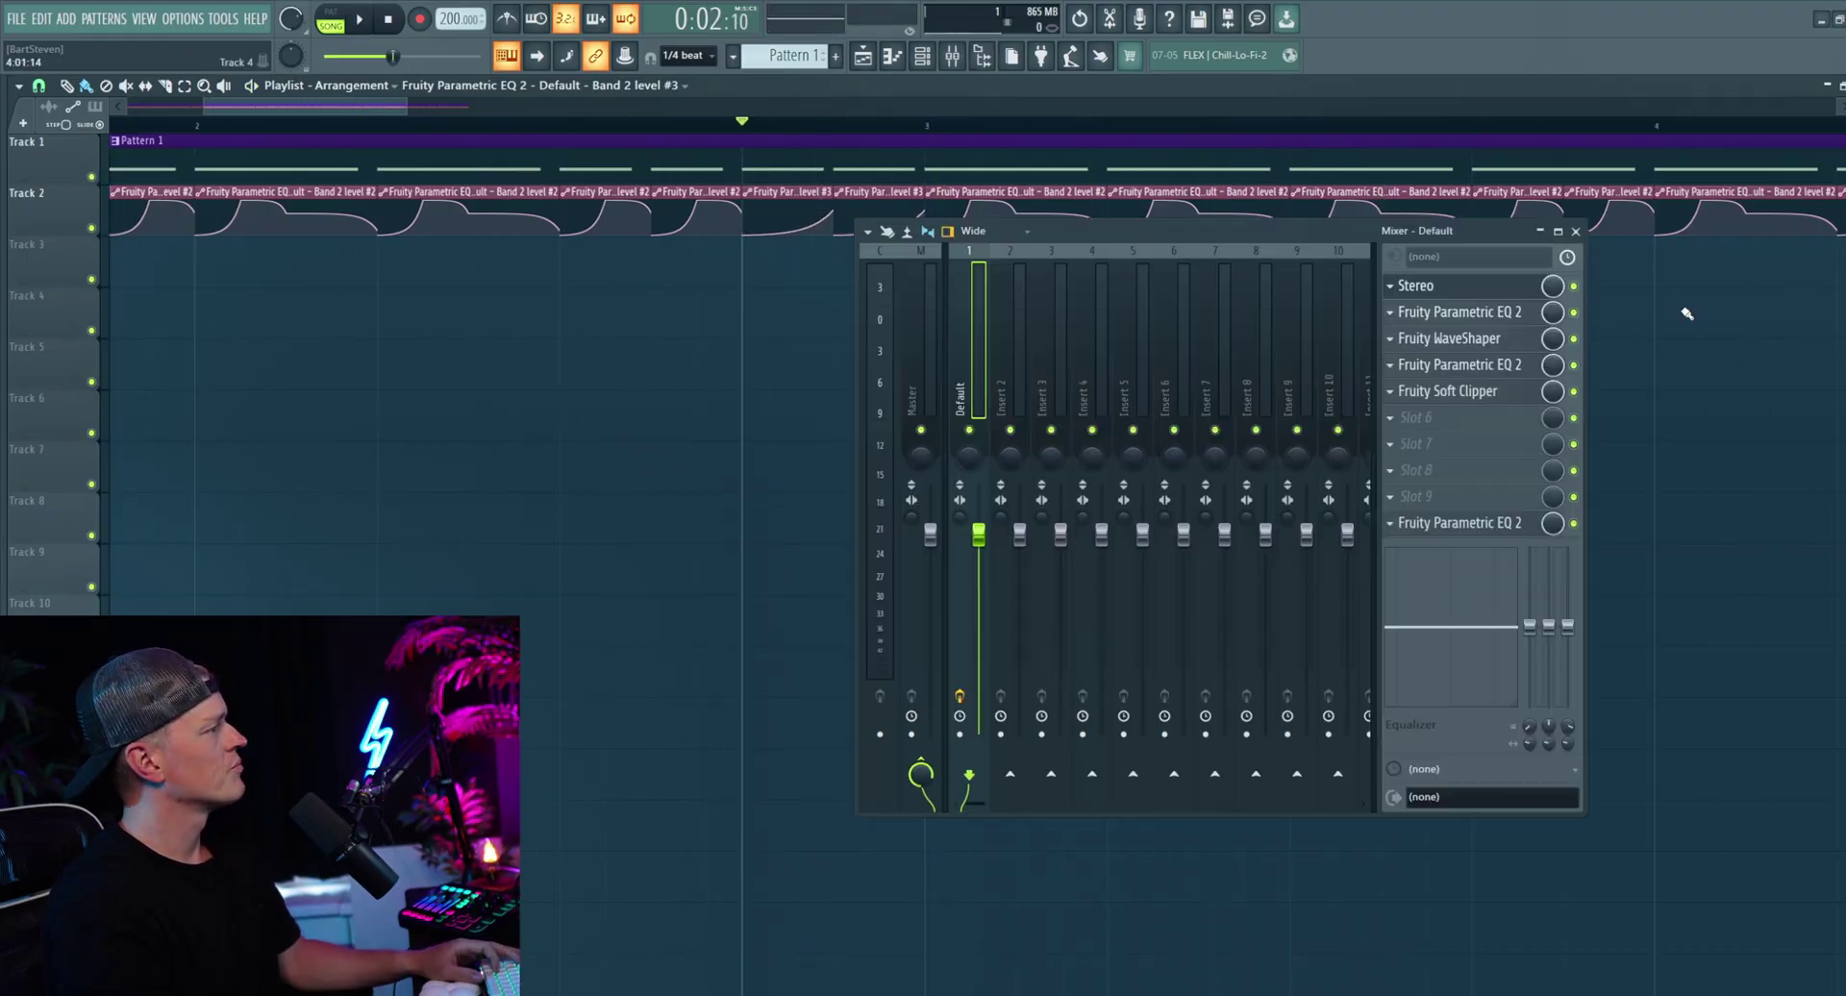
pyautogui.click(1490, 312)
pyautogui.press('space')
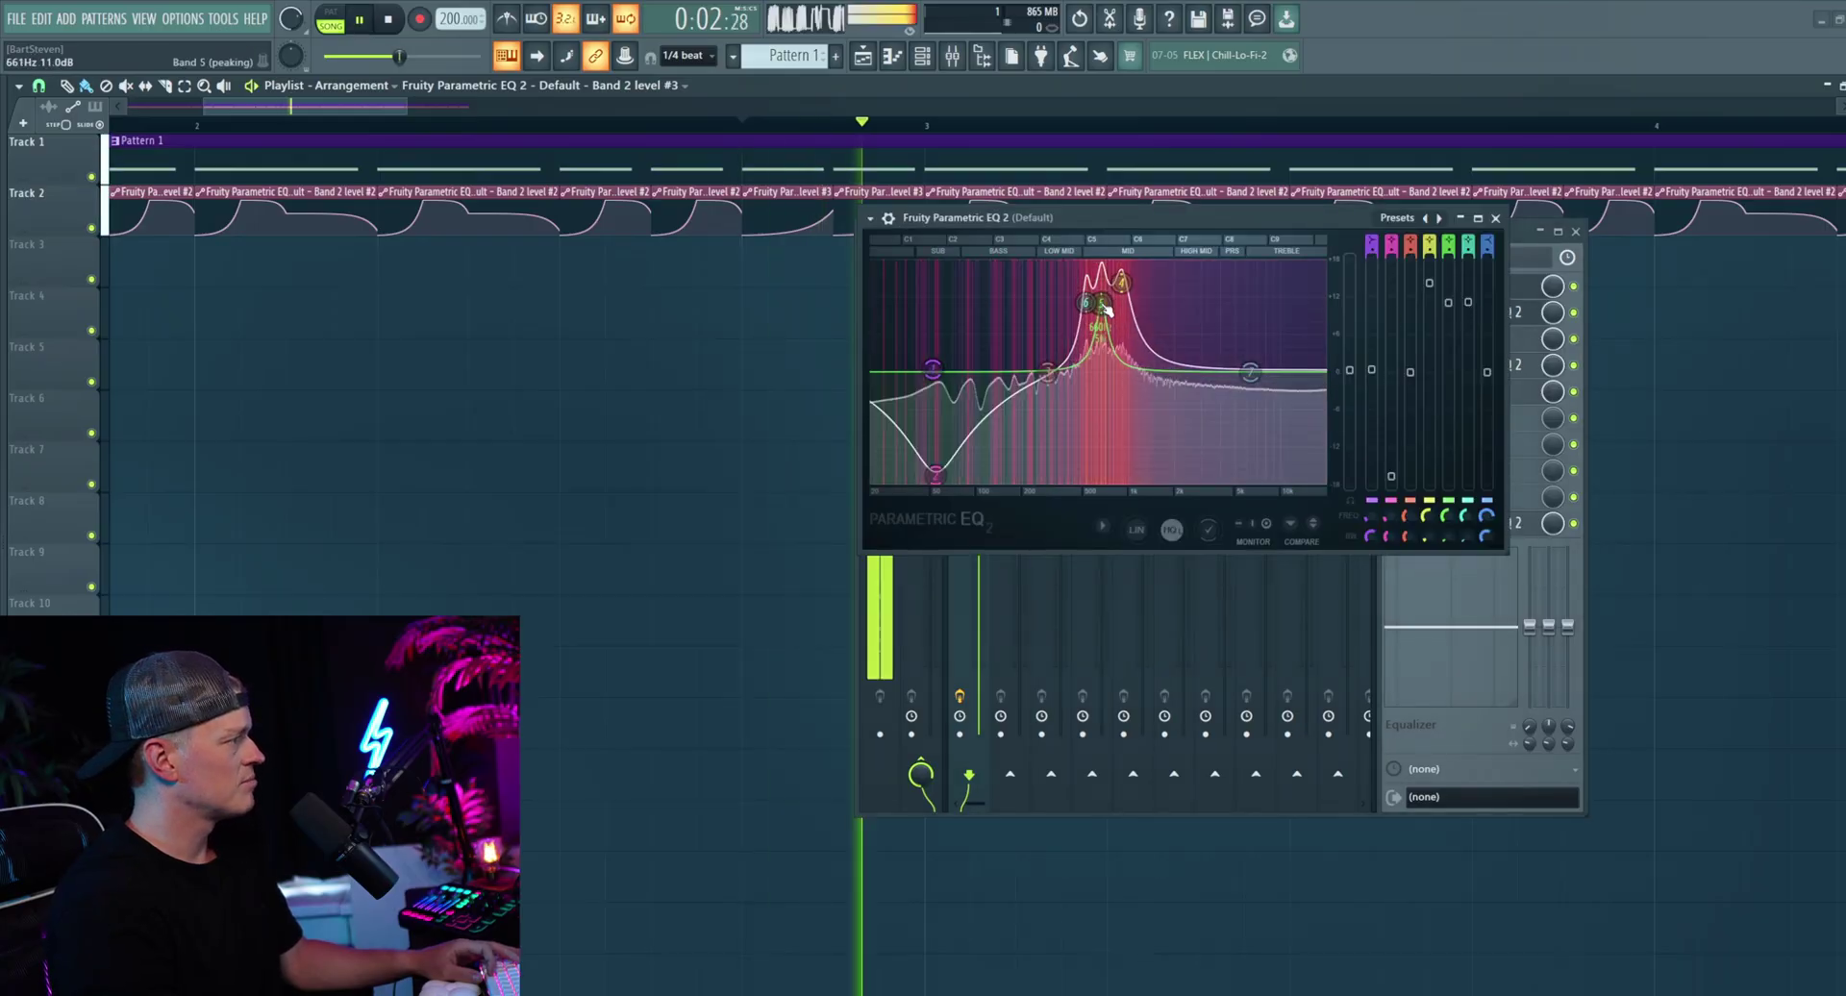
pyautogui.press('space')
pyautogui.moveTo(1089, 304); pyautogui.dragTo(1122, 293)
pyautogui.press('space')
pyautogui.press('space')
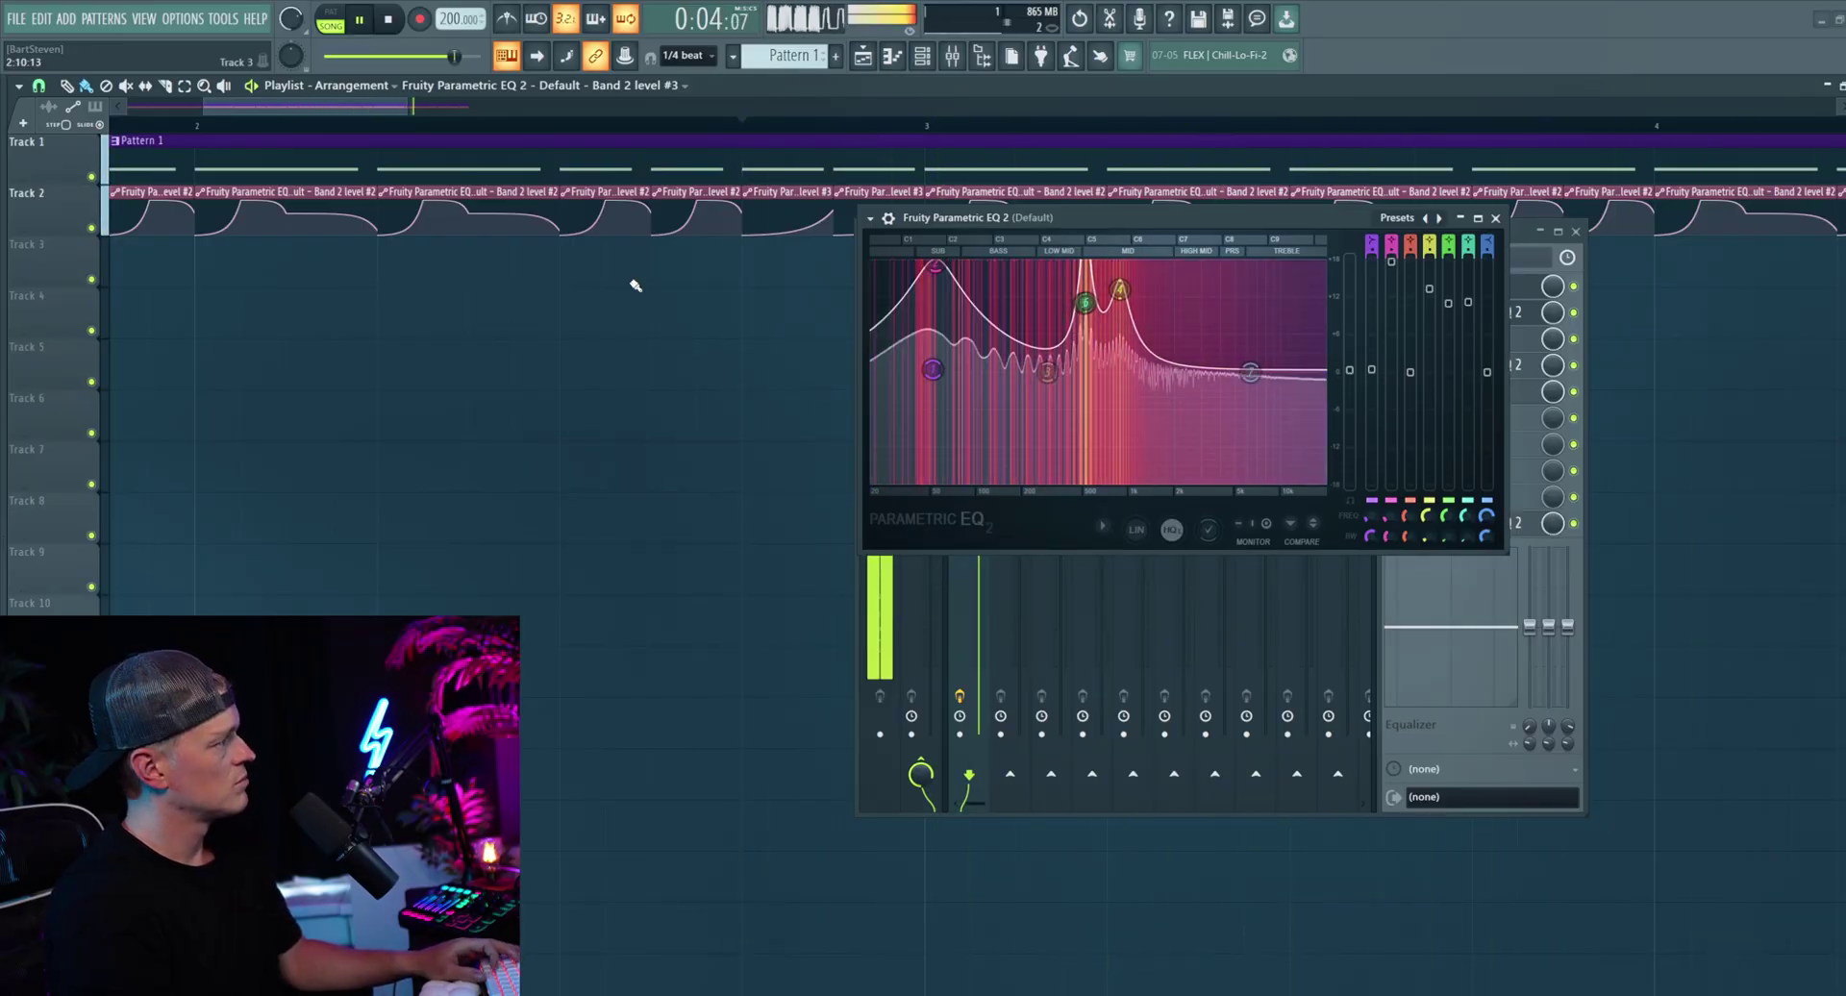
pyautogui.scroll(-3, 661, 322)
pyautogui.click(1495, 218)
pyautogui.press('space')
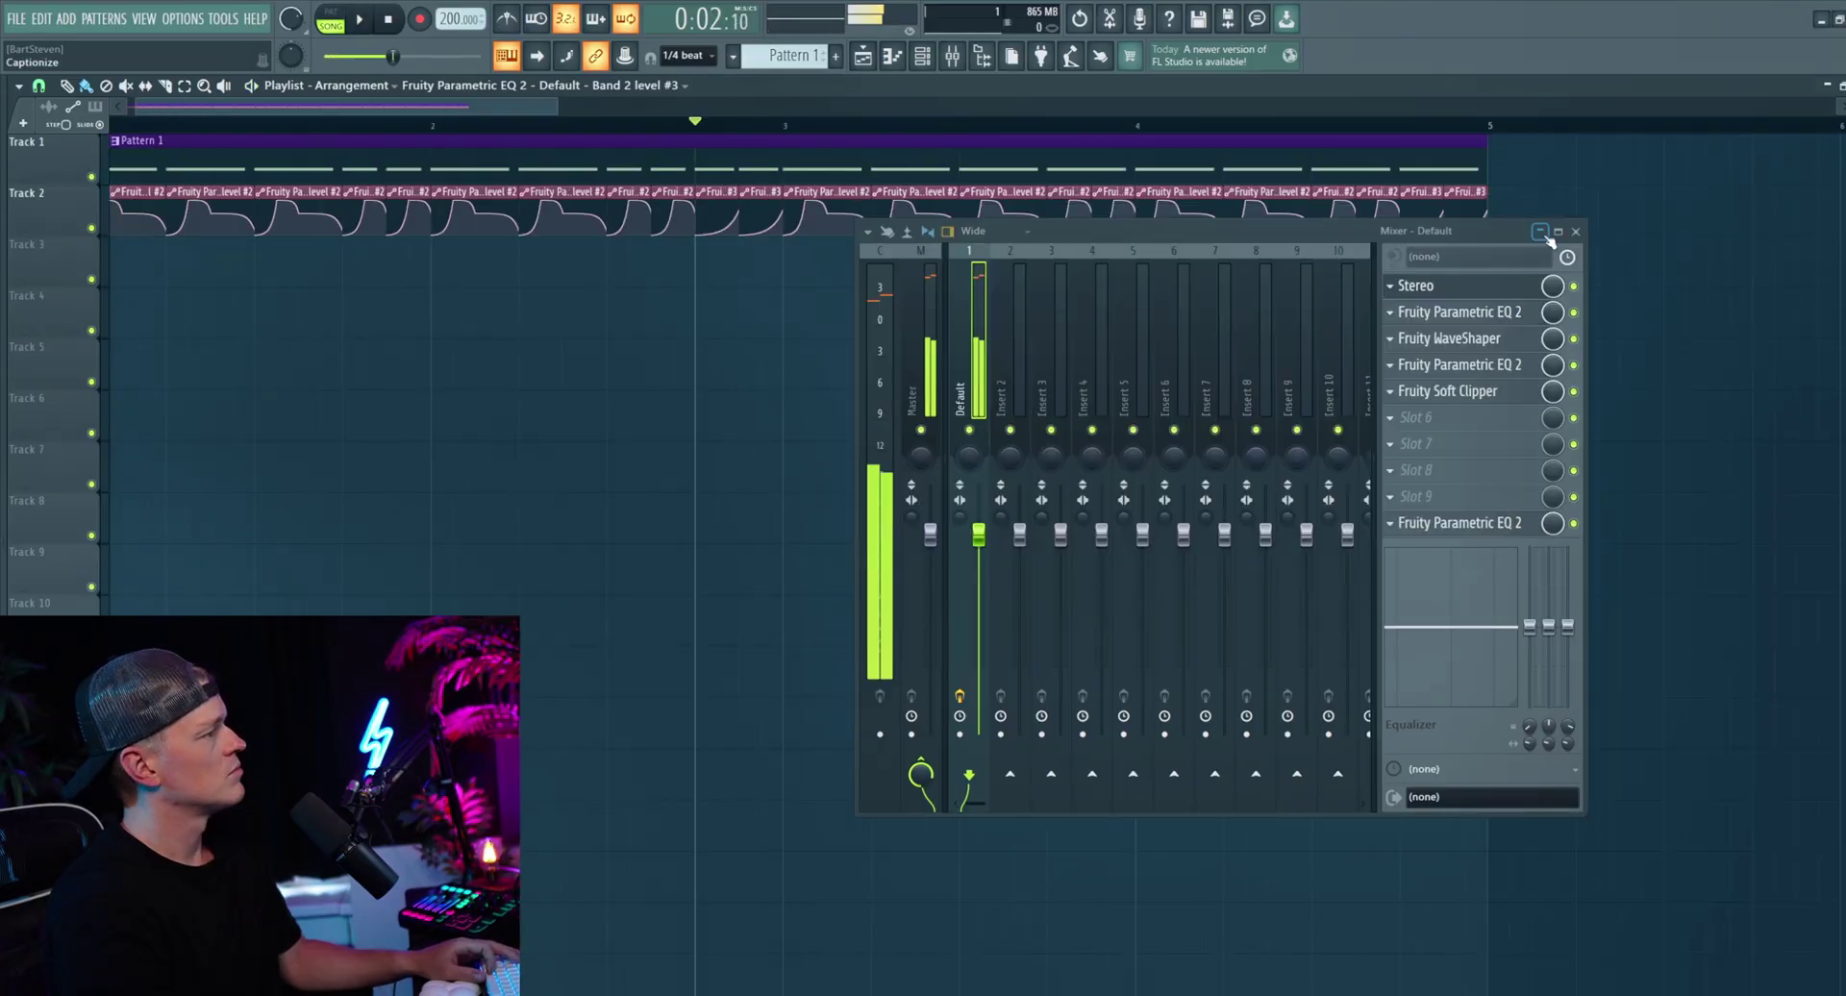
pyautogui.click(1575, 231)
# Step: Flatten the rising curve of the Band 2 level #3 automation clips before bar 3 and play that section
pyautogui.scroll(3, 727, 216)
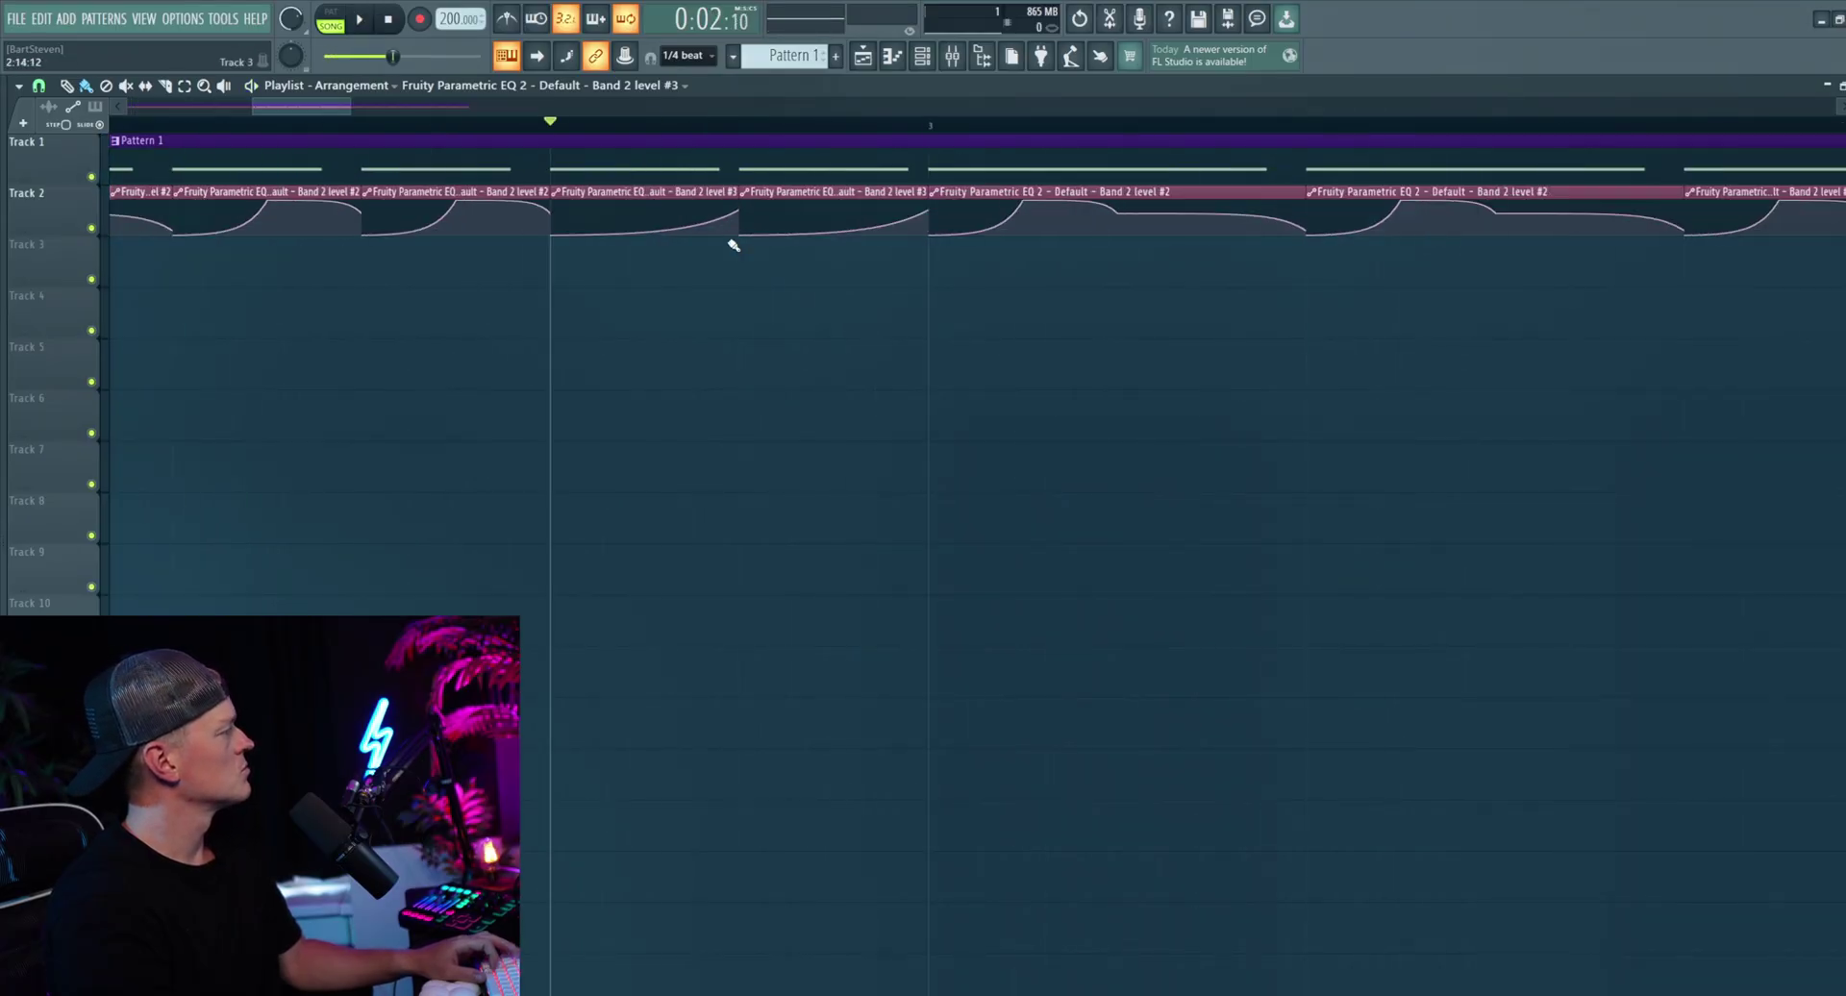
pyautogui.press('space')
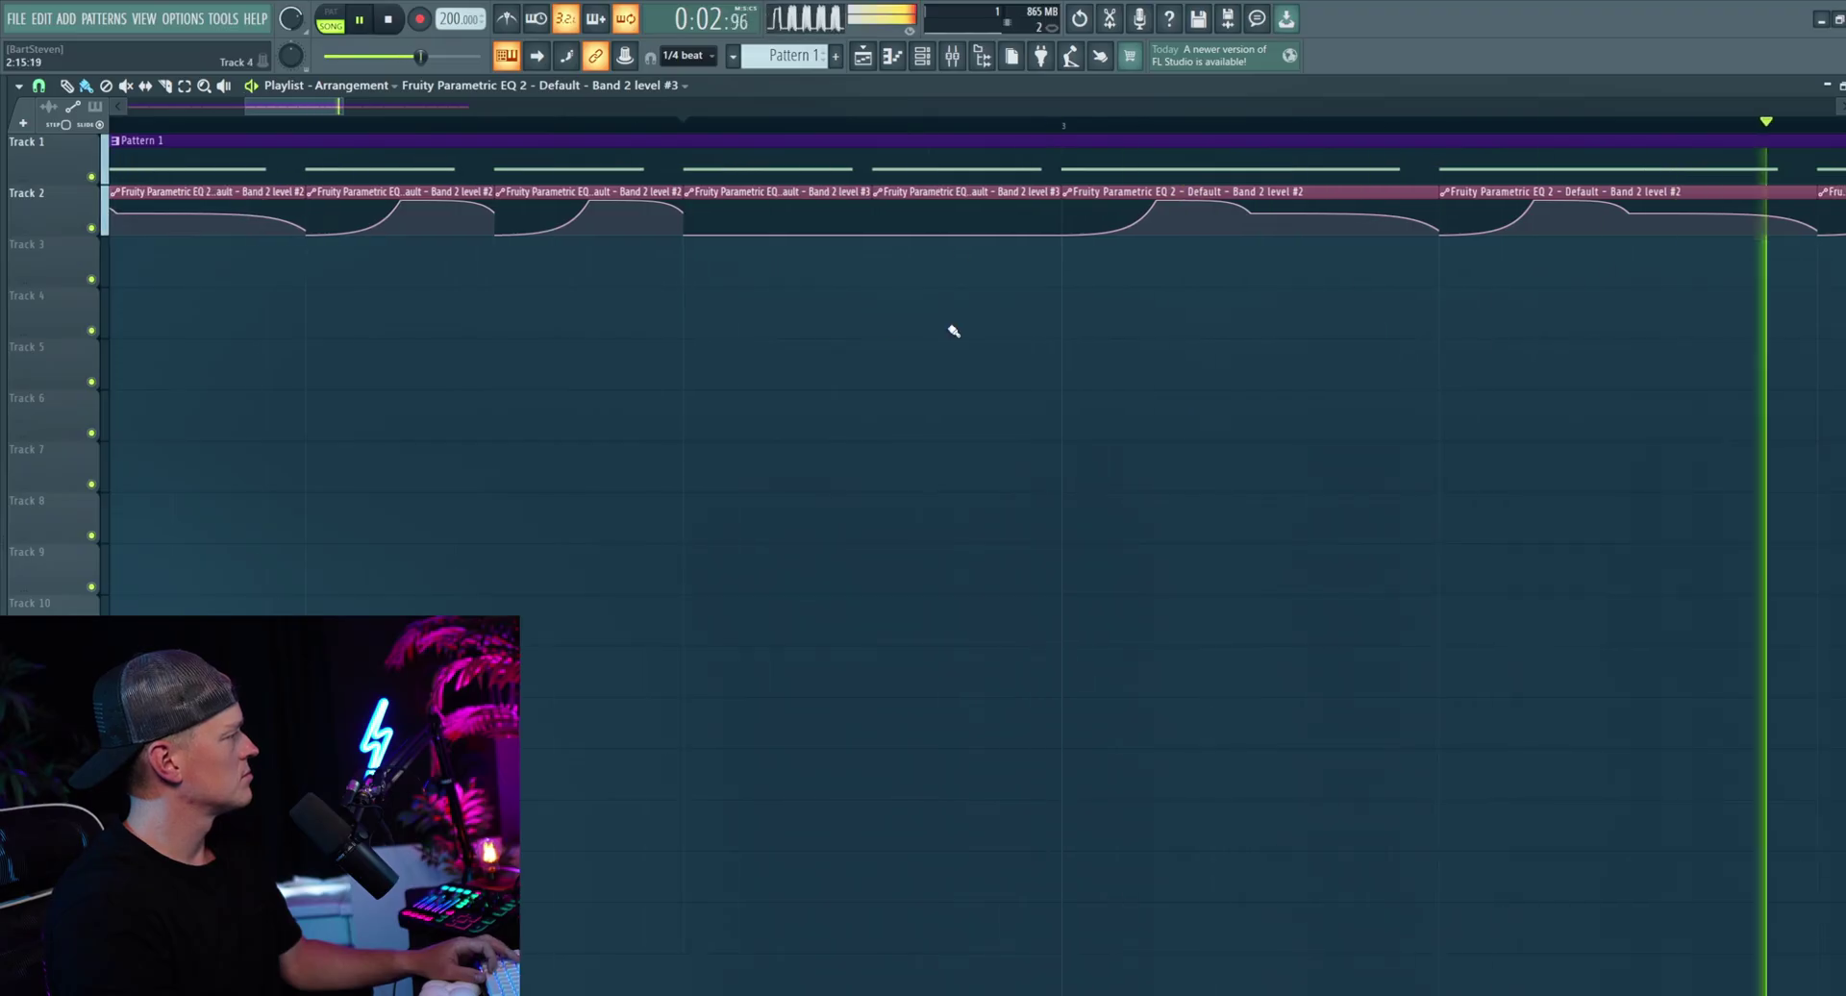
pyautogui.press('space')
# Step: Remove the second of the two longer F1 notes at the end of bar 2 in the piano roll, leaving one
pyautogui.press('F7')
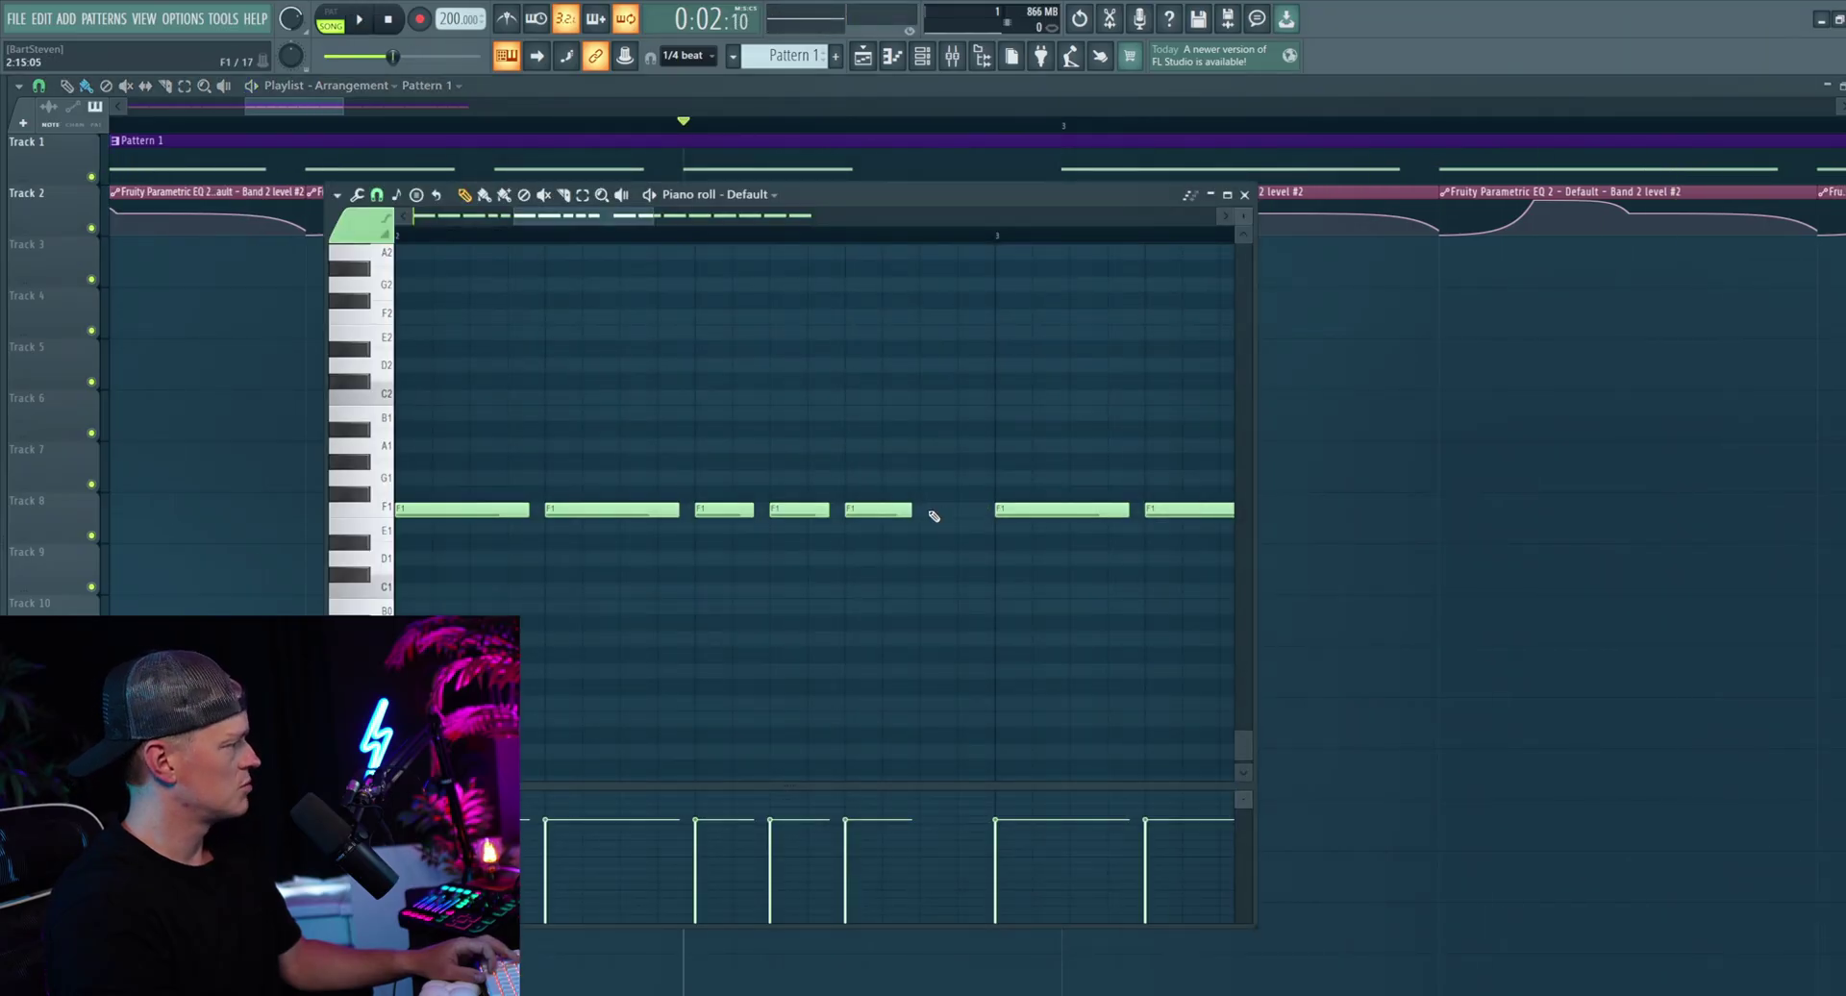
pyautogui.press('space')
pyautogui.rightClick(1392, 462)
pyautogui.scroll(-3, 1005, 354)
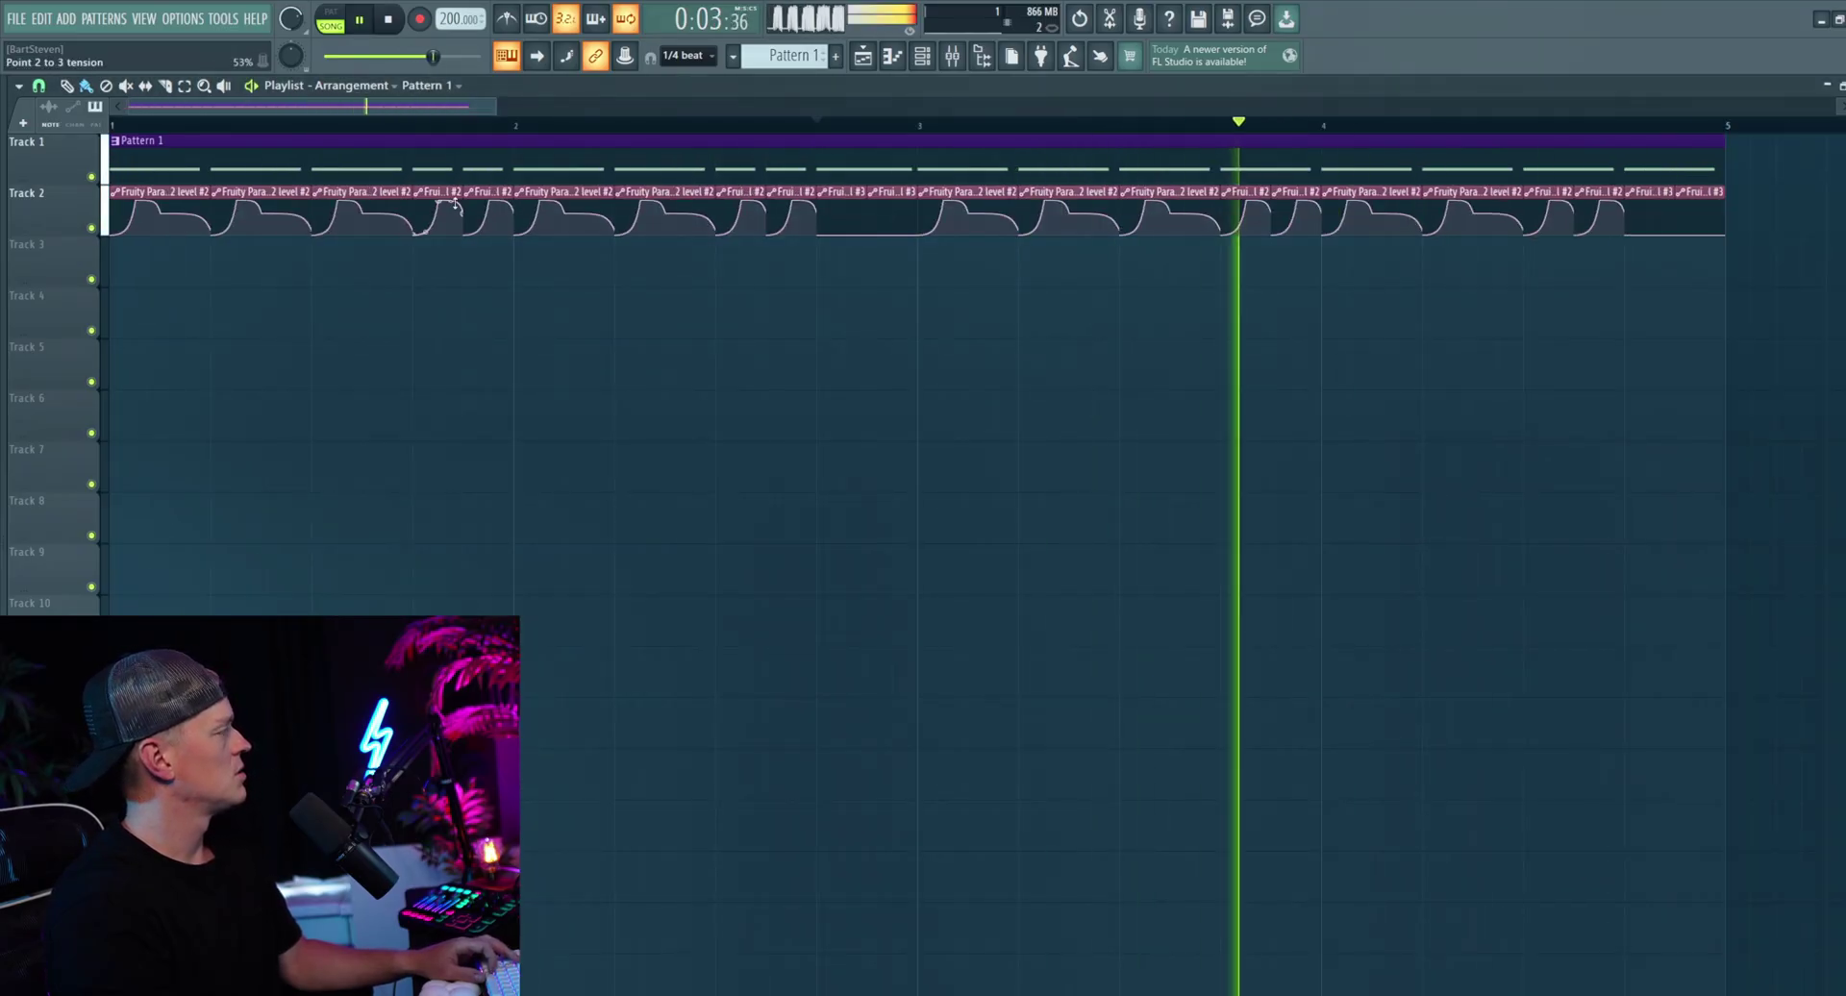
# Step: Play back the whole arrangement to check how the notes and the flattened automation sound together
pyautogui.press('space')
pyautogui.click(210, 126)
pyautogui.press('space')
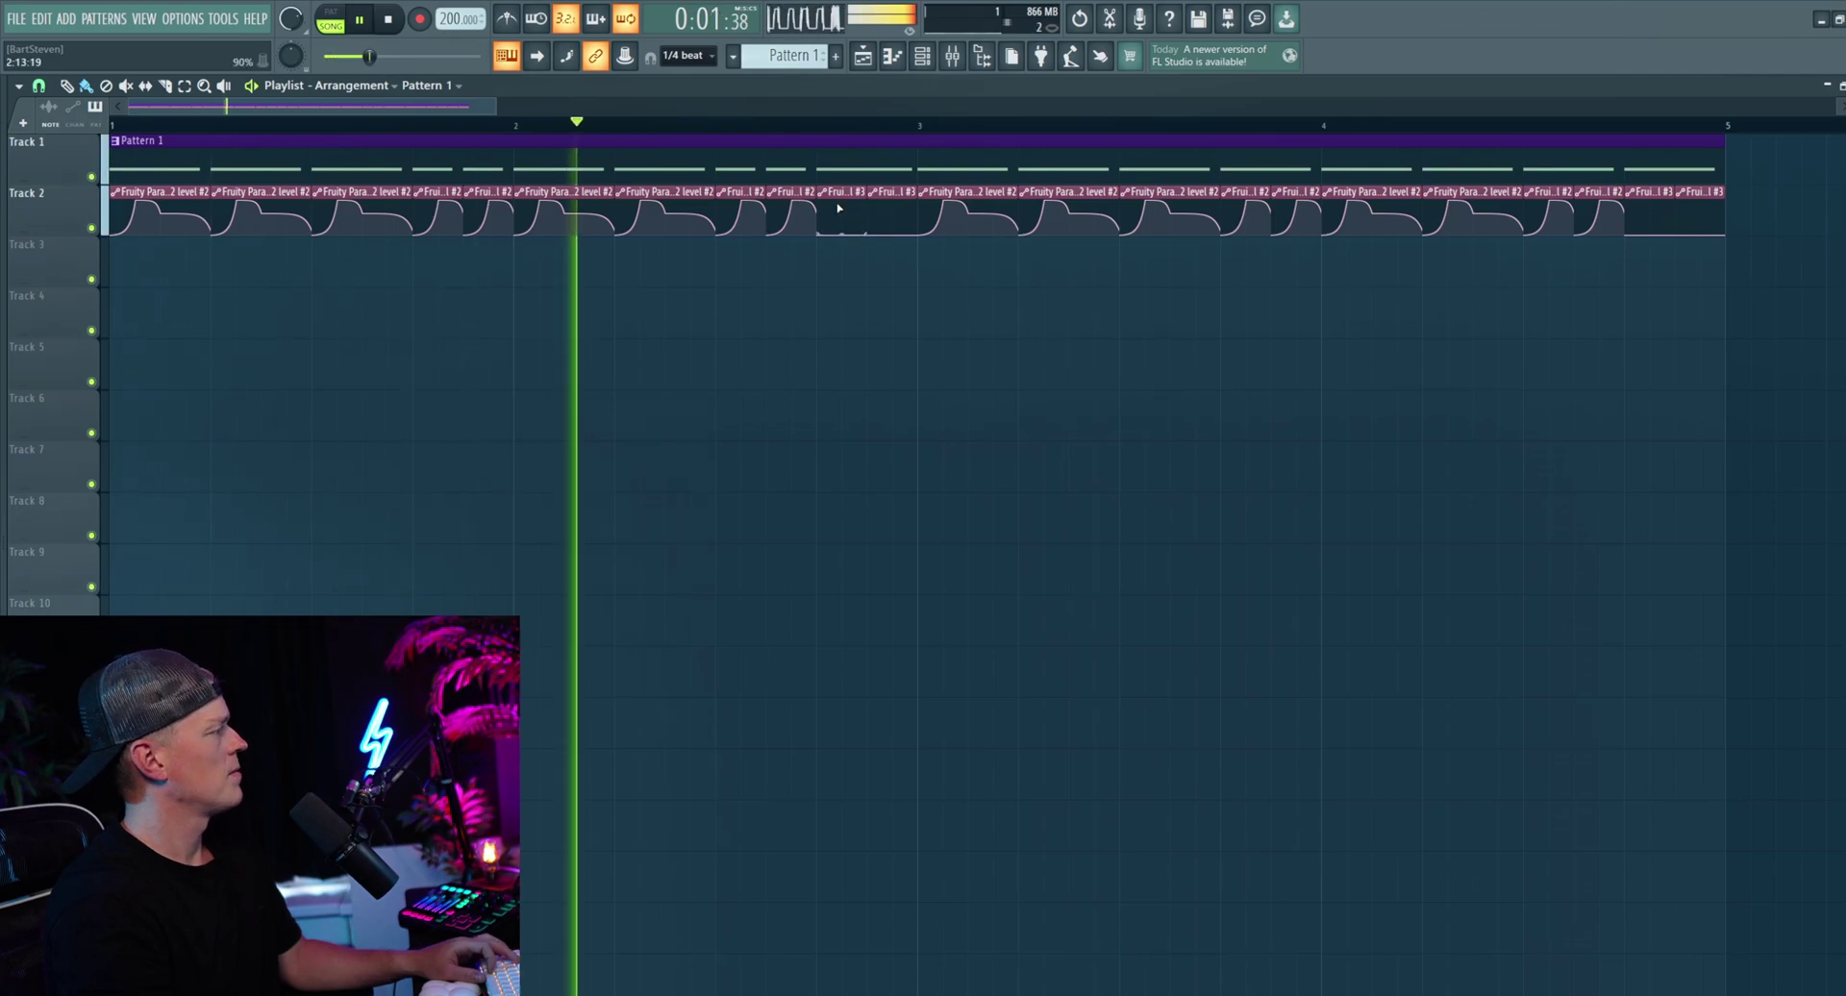
pyautogui.hscroll(2, 1010, 286)
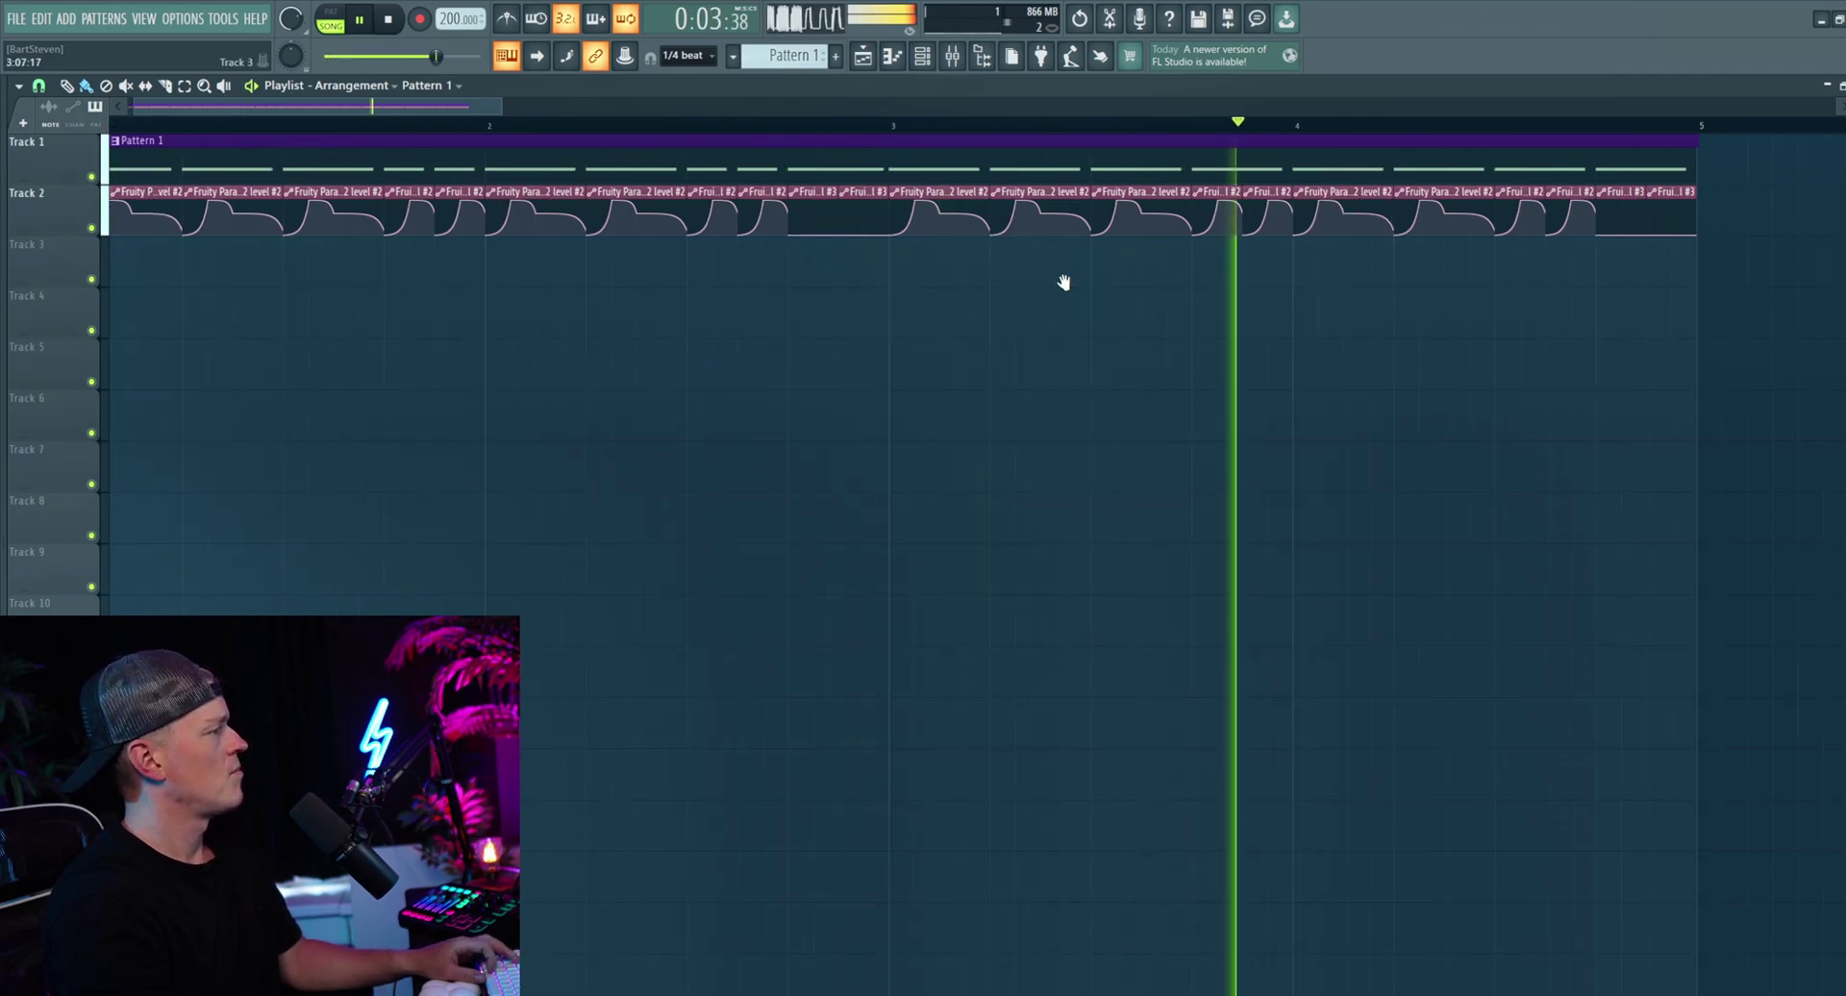
pyautogui.press('space')
pyautogui.press('space')
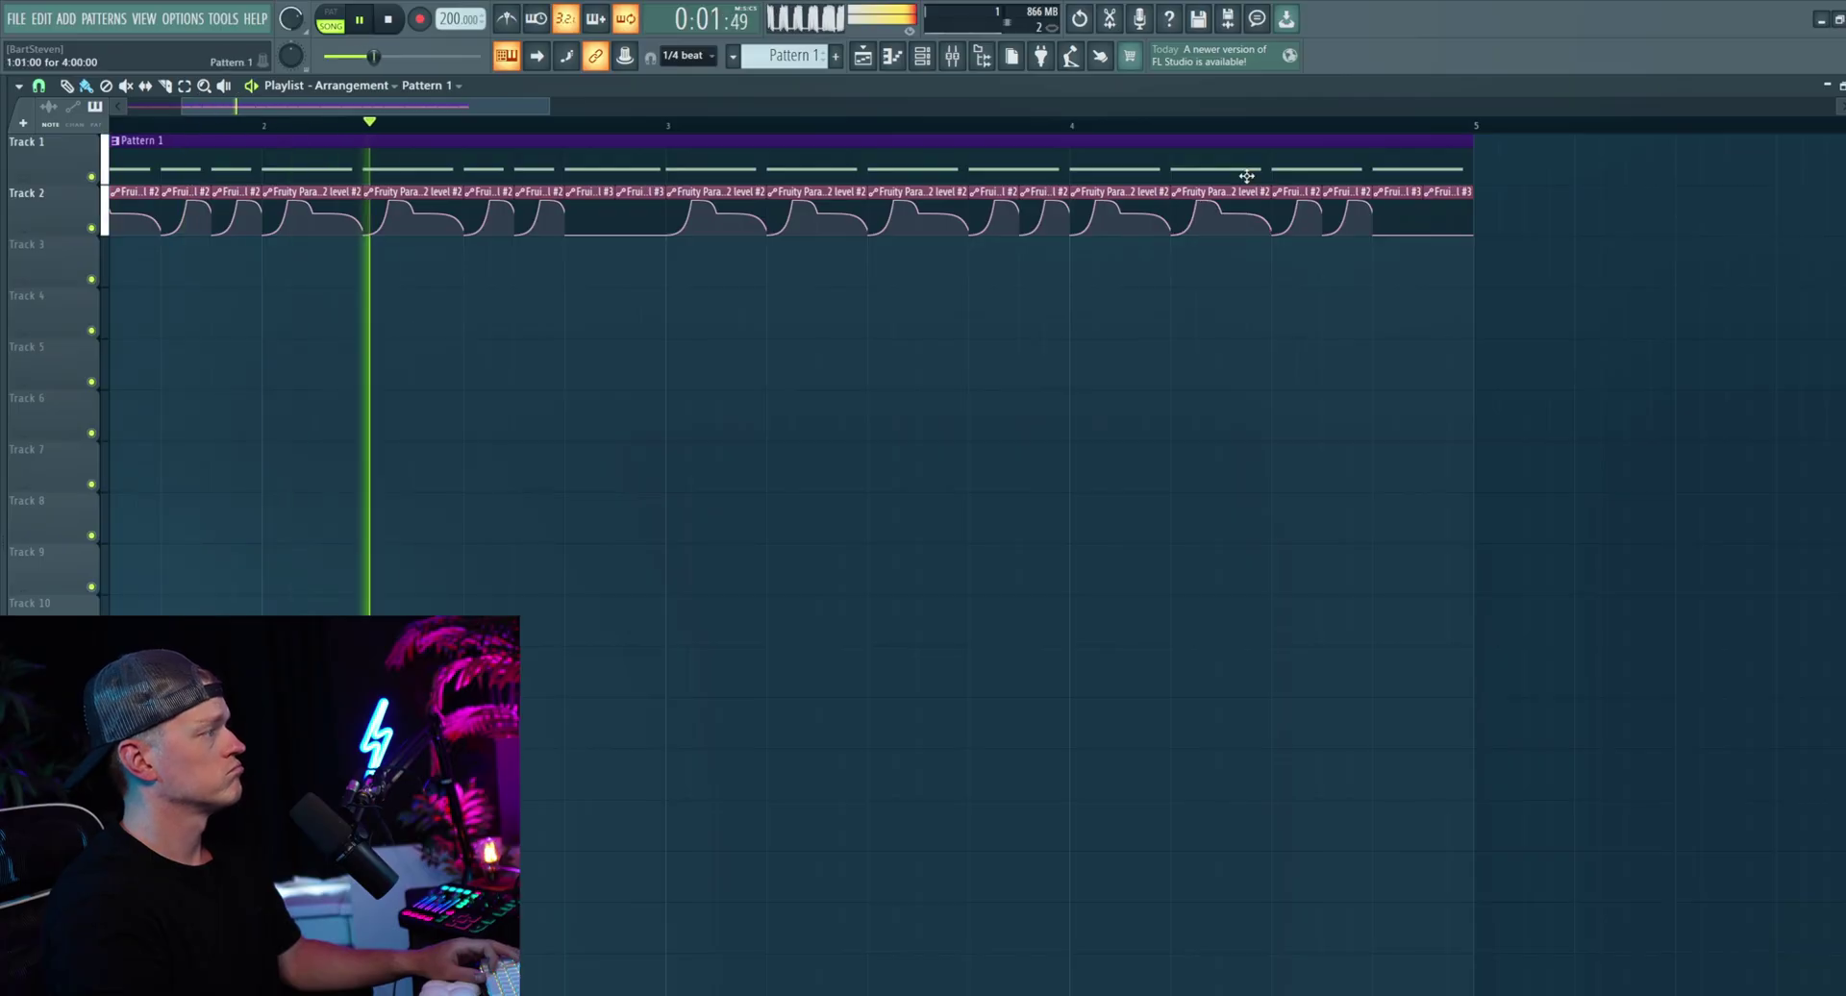
pyautogui.hscroll(2, 1186, 251)
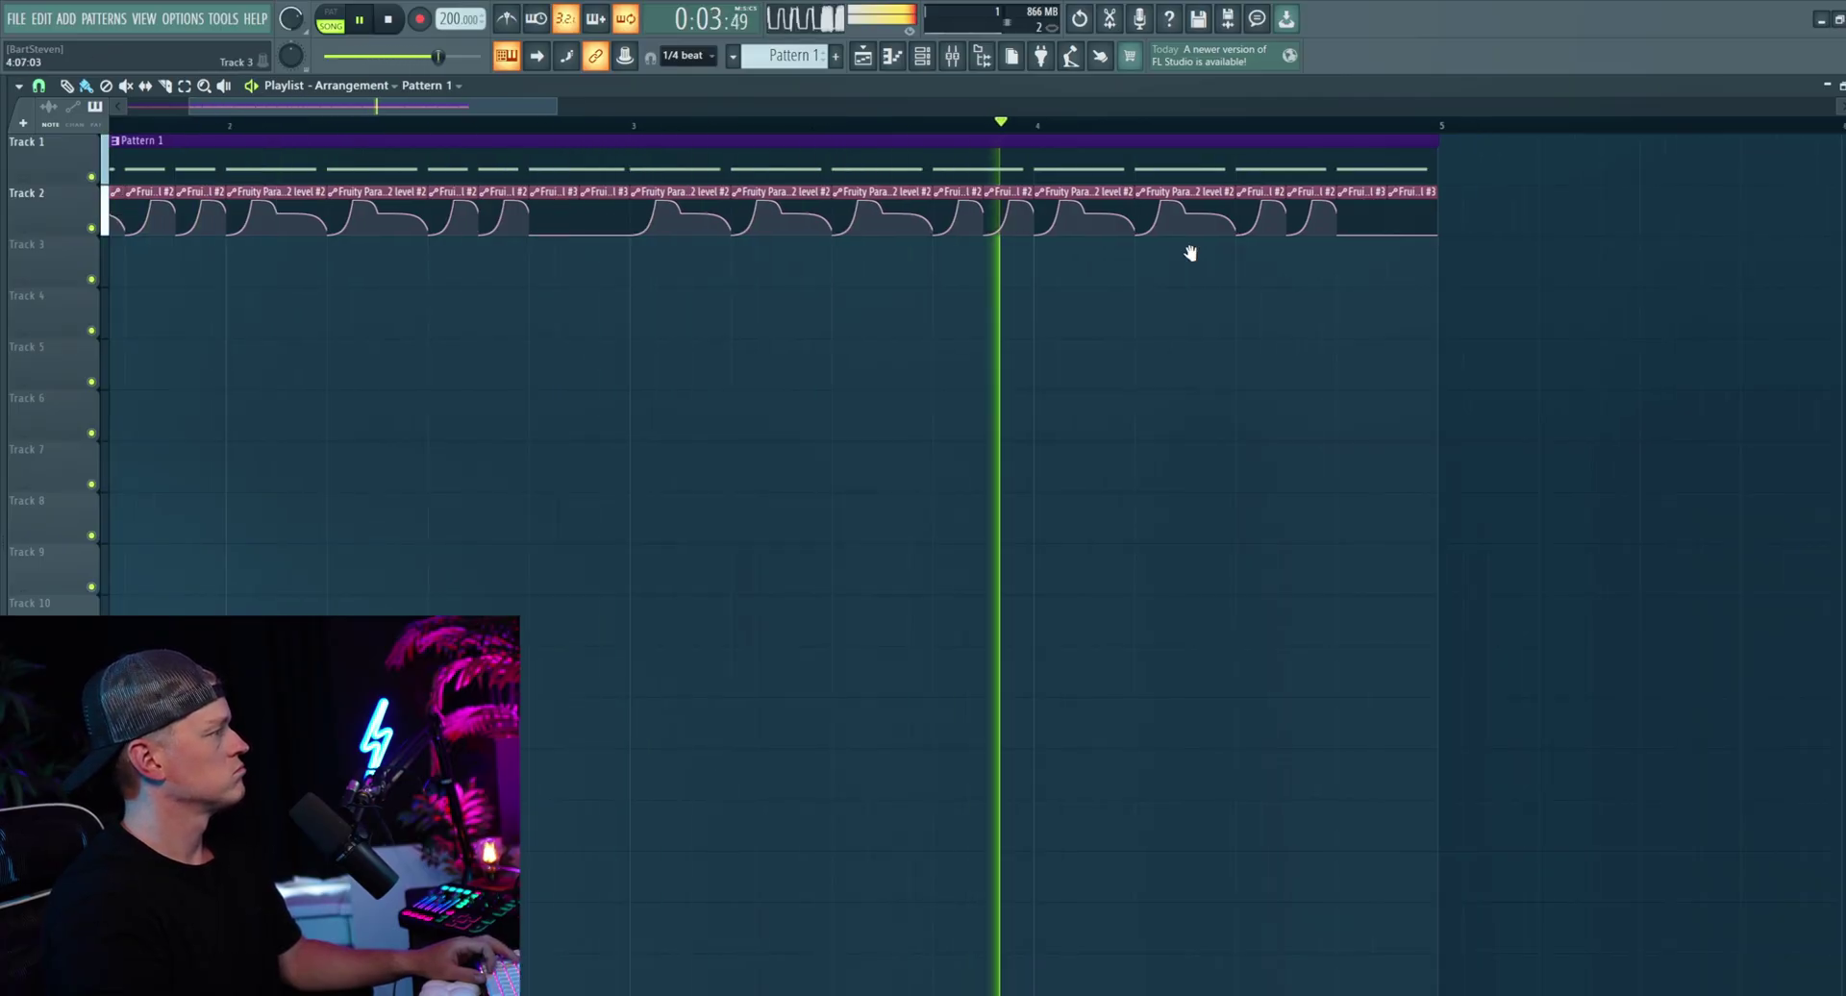
pyautogui.press('space')
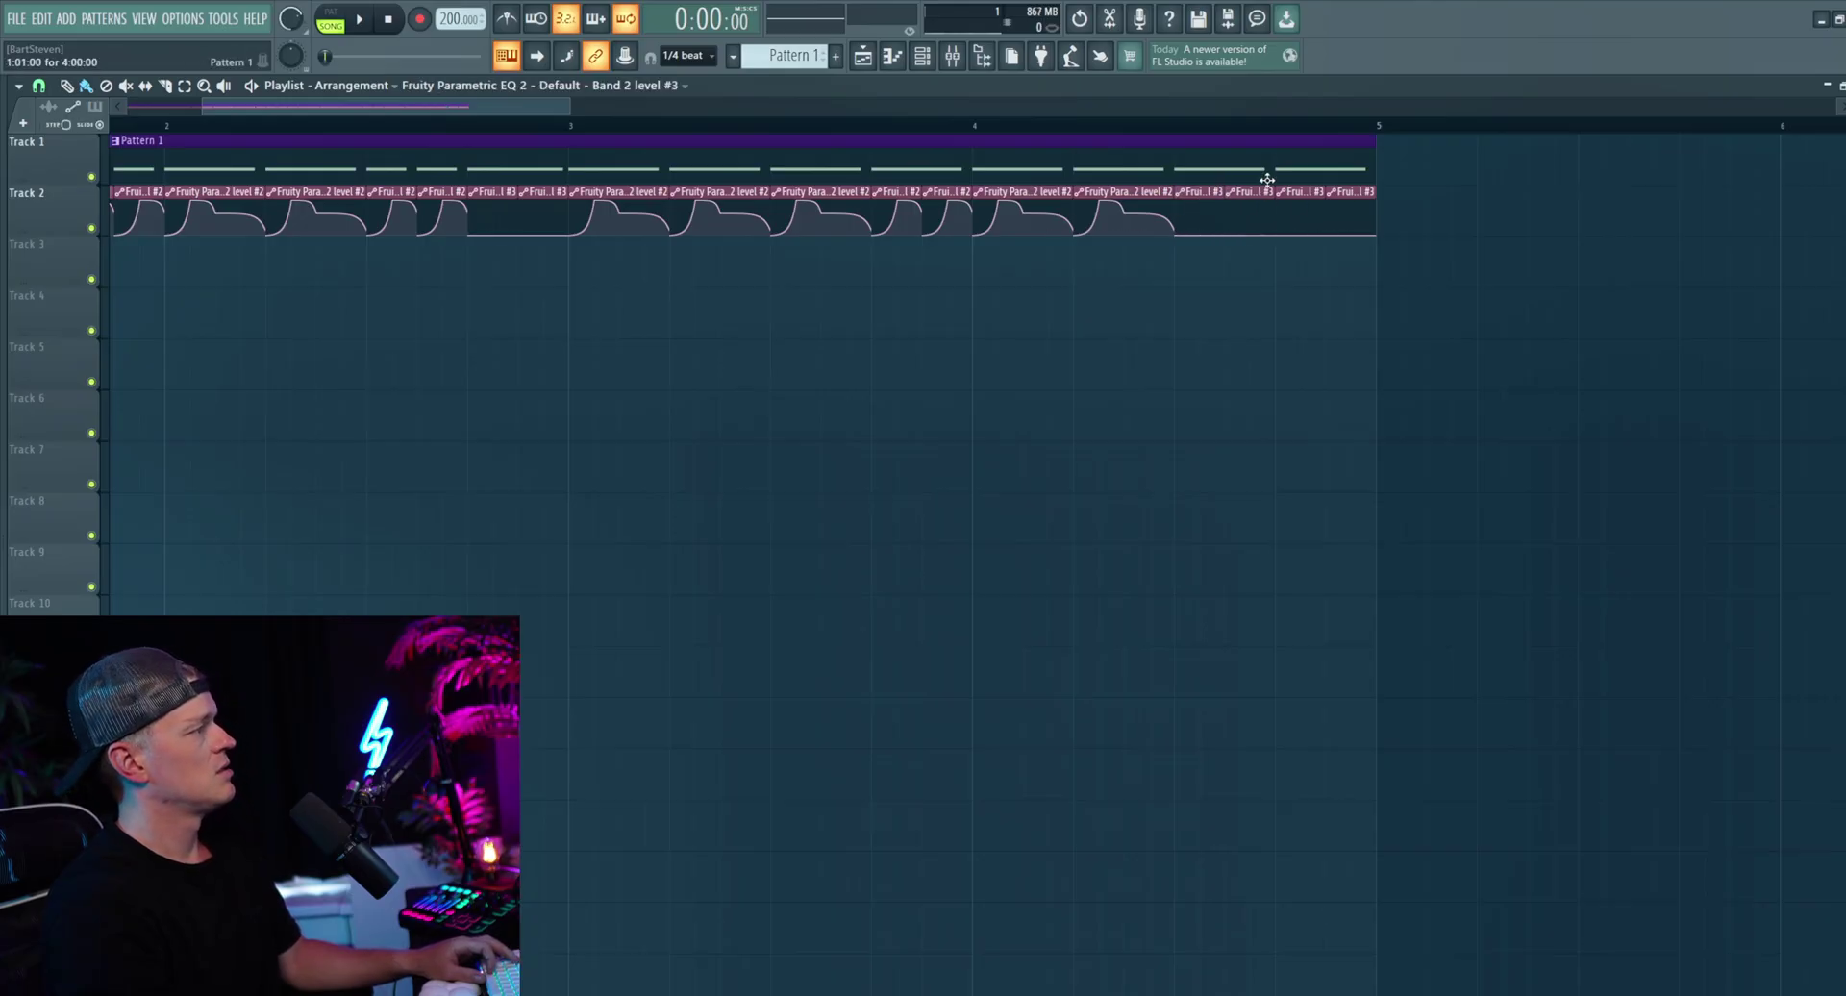
# Step: Rework the second half of bar 4 in Pattern 1 into four short notes: F2, B1, F1 and F1
pyautogui.doubleClick(1267, 180)
pyautogui.keyDown('ctrl'); pyautogui.moveTo(972, 528); pyautogui.dragTo(792, 459); pyautogui.keyUp('ctrl')
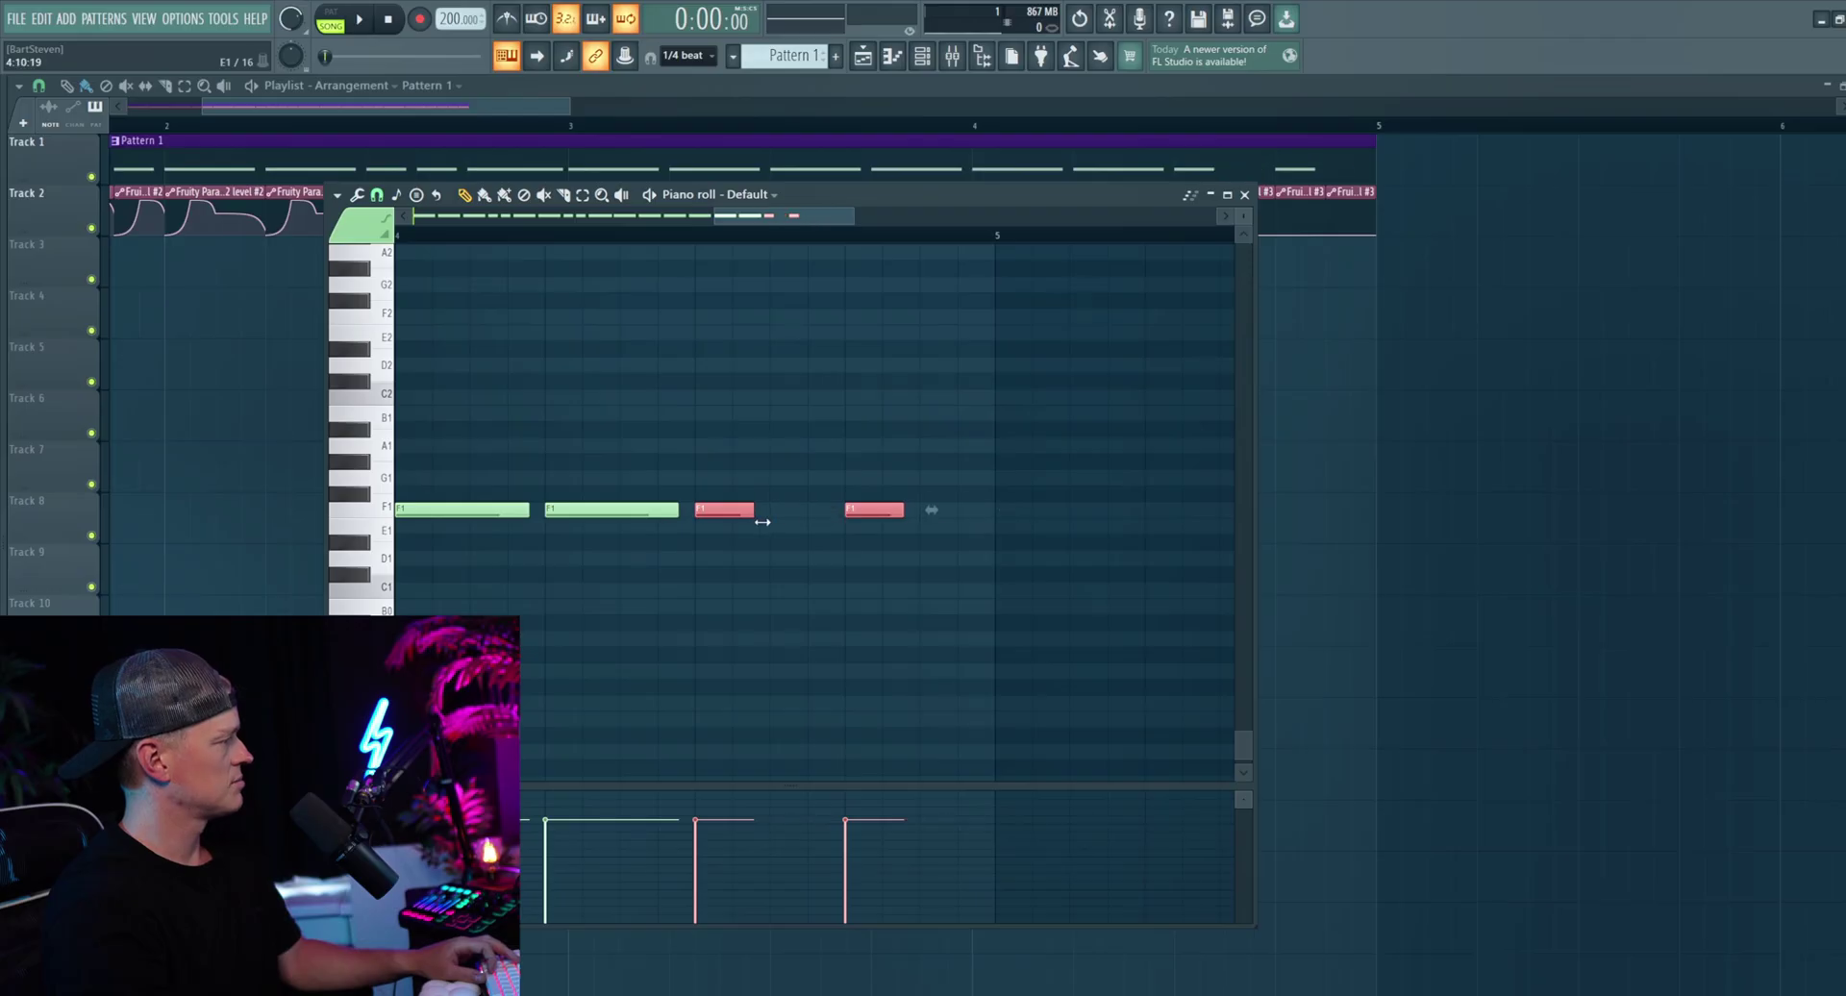
pyautogui.hotkey('ctrl', 'Up')
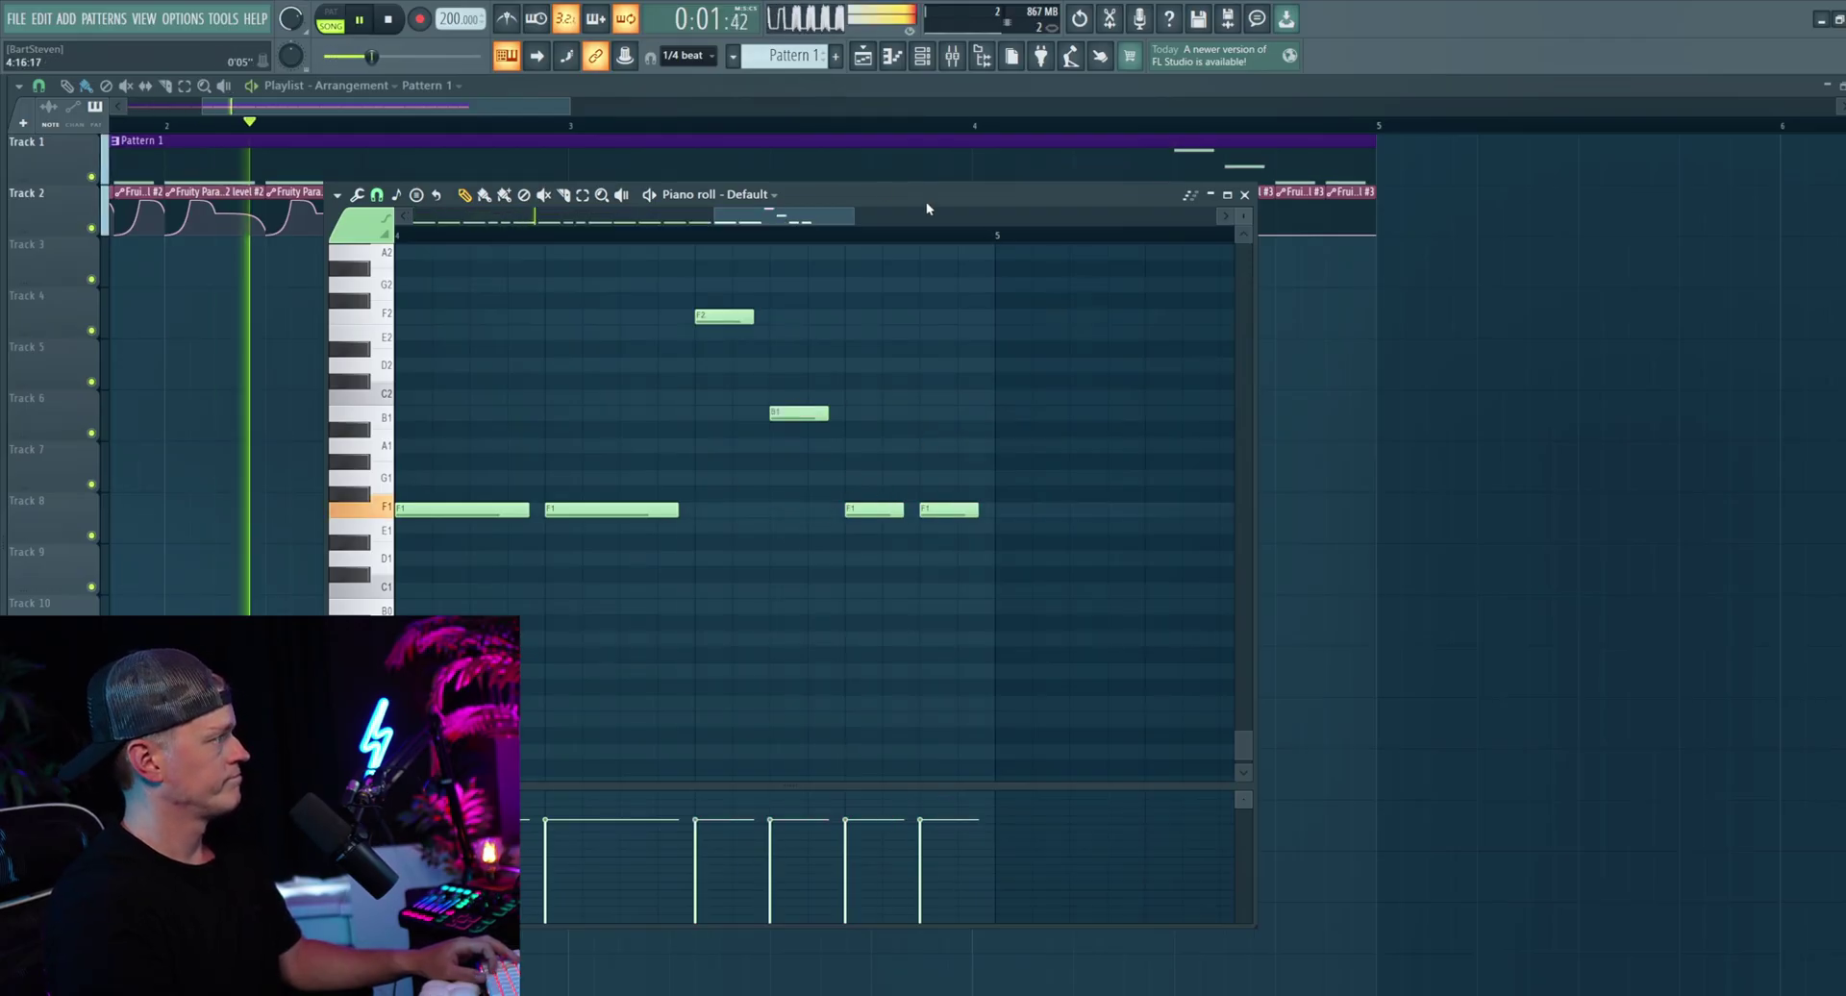
pyautogui.click(1244, 194)
pyautogui.hscroll(1, 1038, 285)
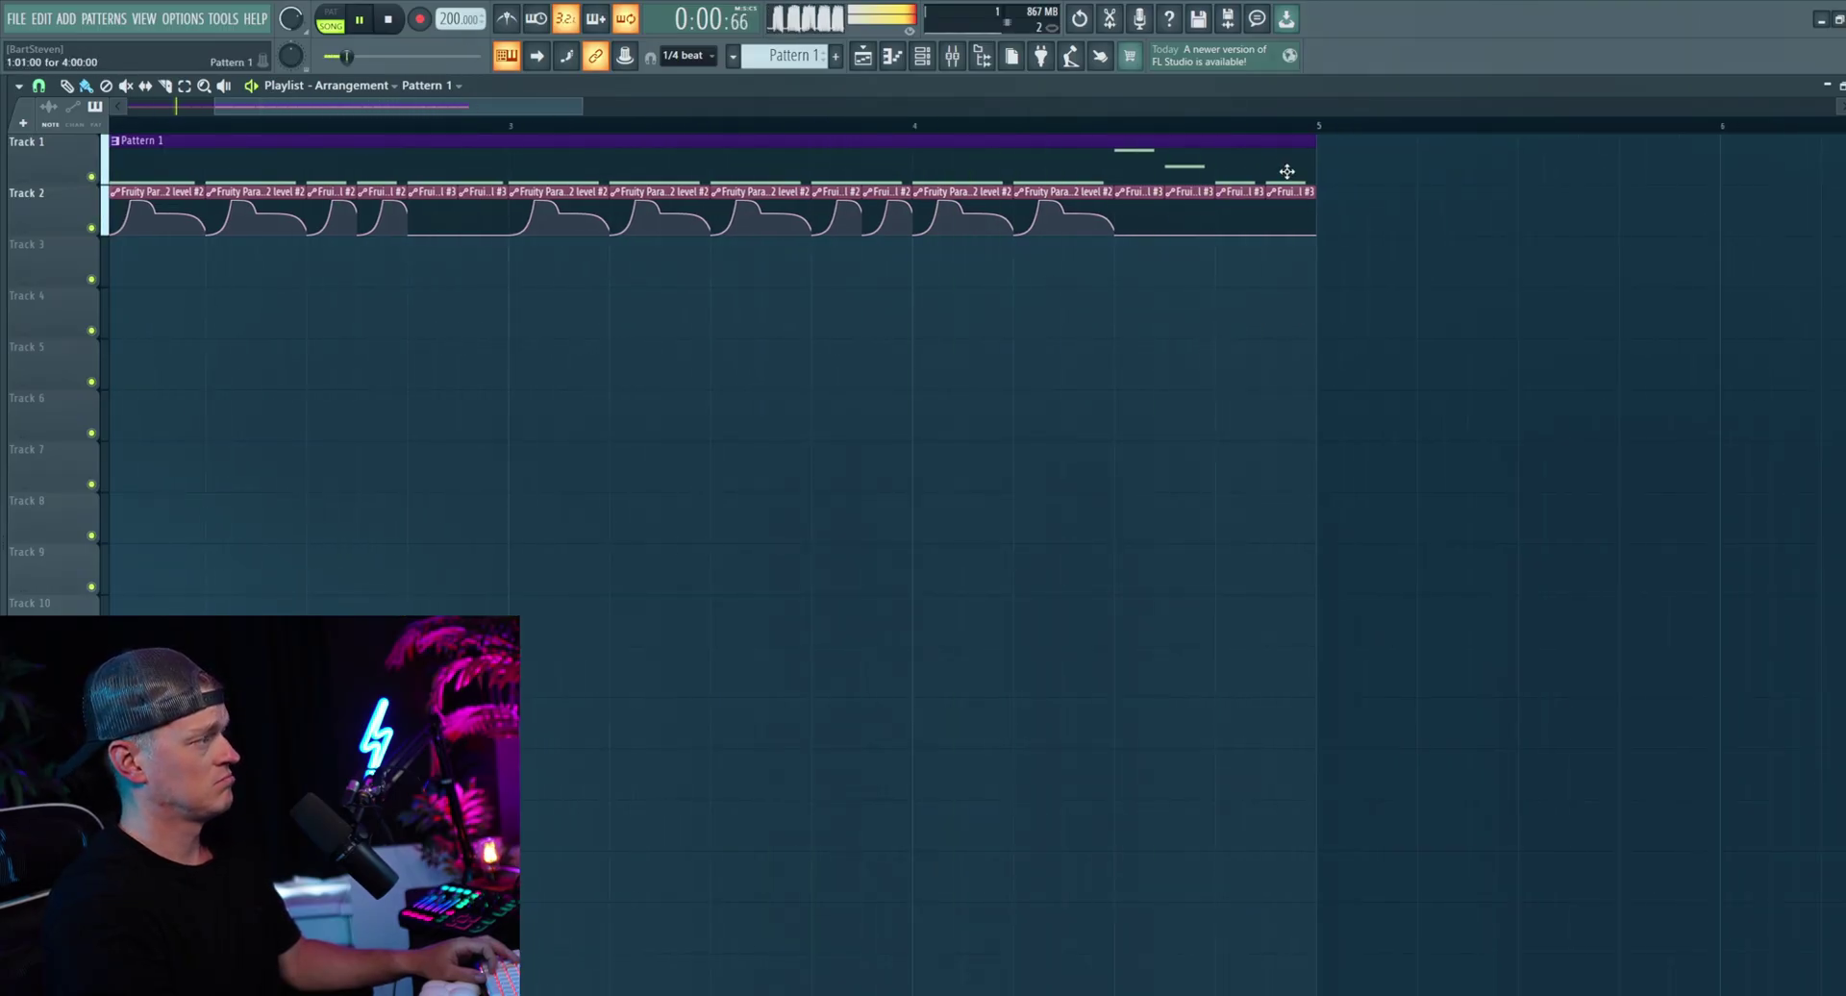
# Step: Replace the last two short F1 notes of Pattern 1 with one longer F1 note reaching just past bar 5
pyautogui.press('F7')
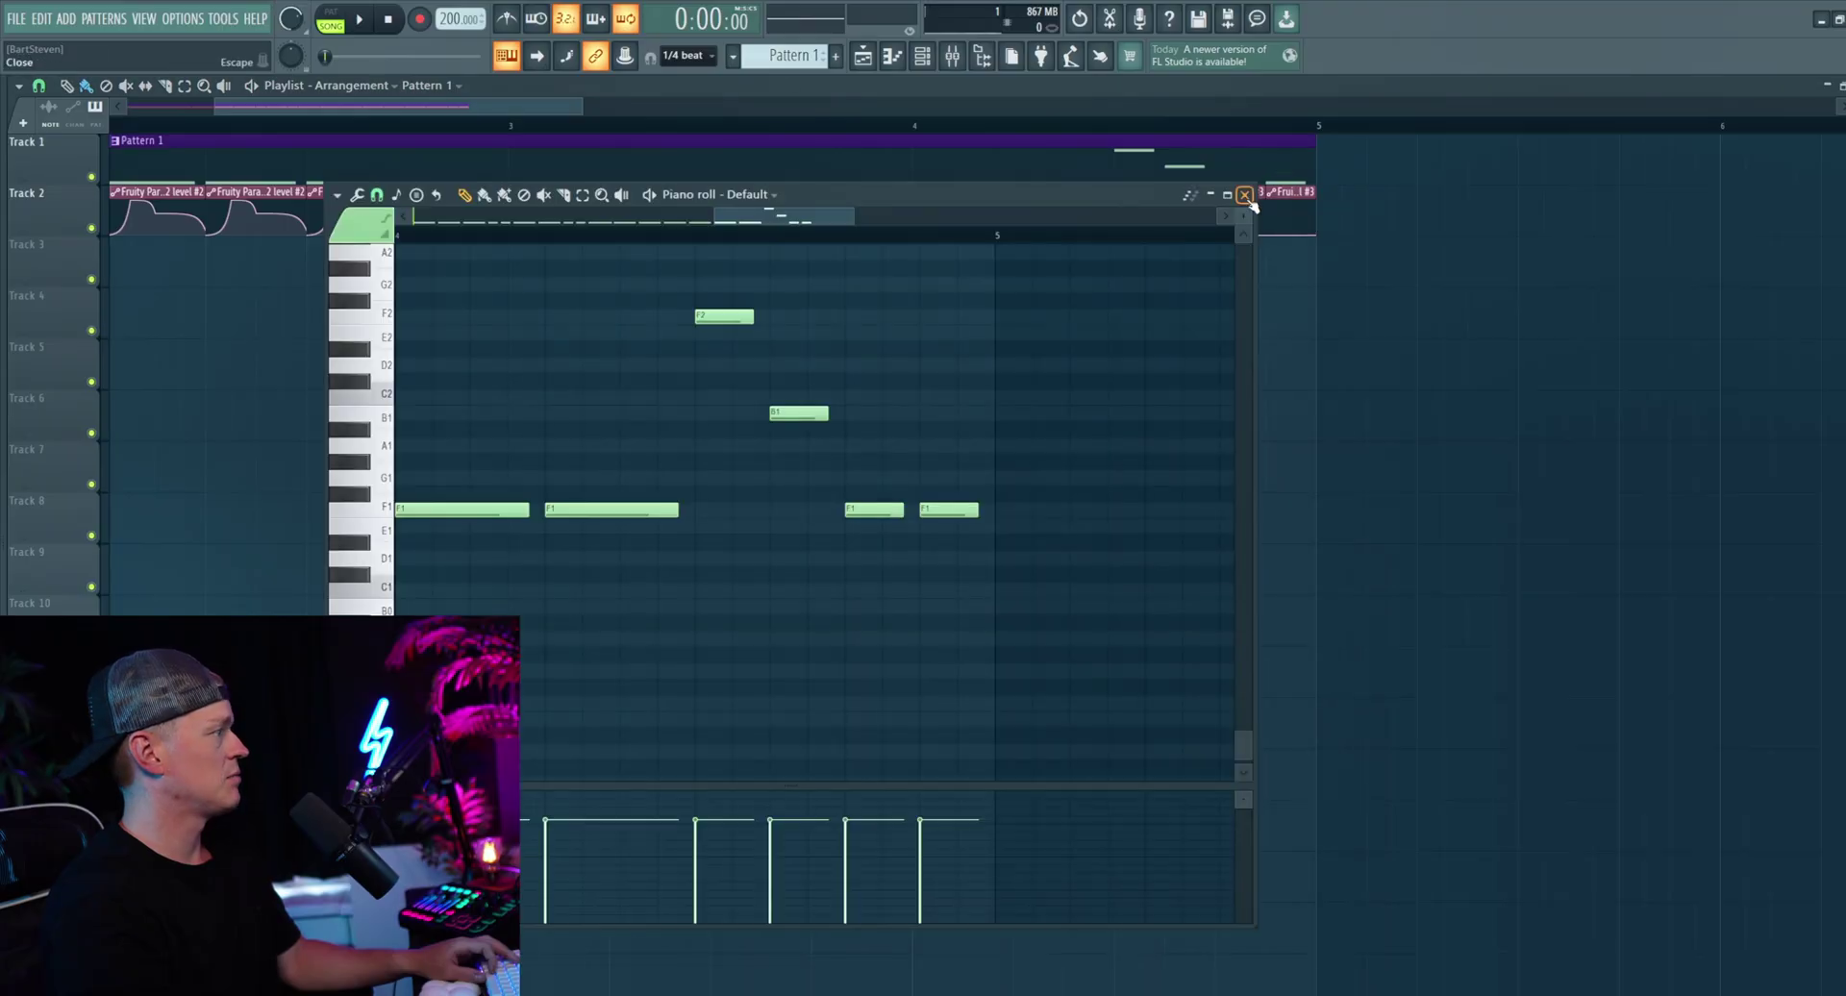
pyautogui.moveTo(999, 520); pyautogui.dragTo(999, 521)
pyautogui.press('F7')
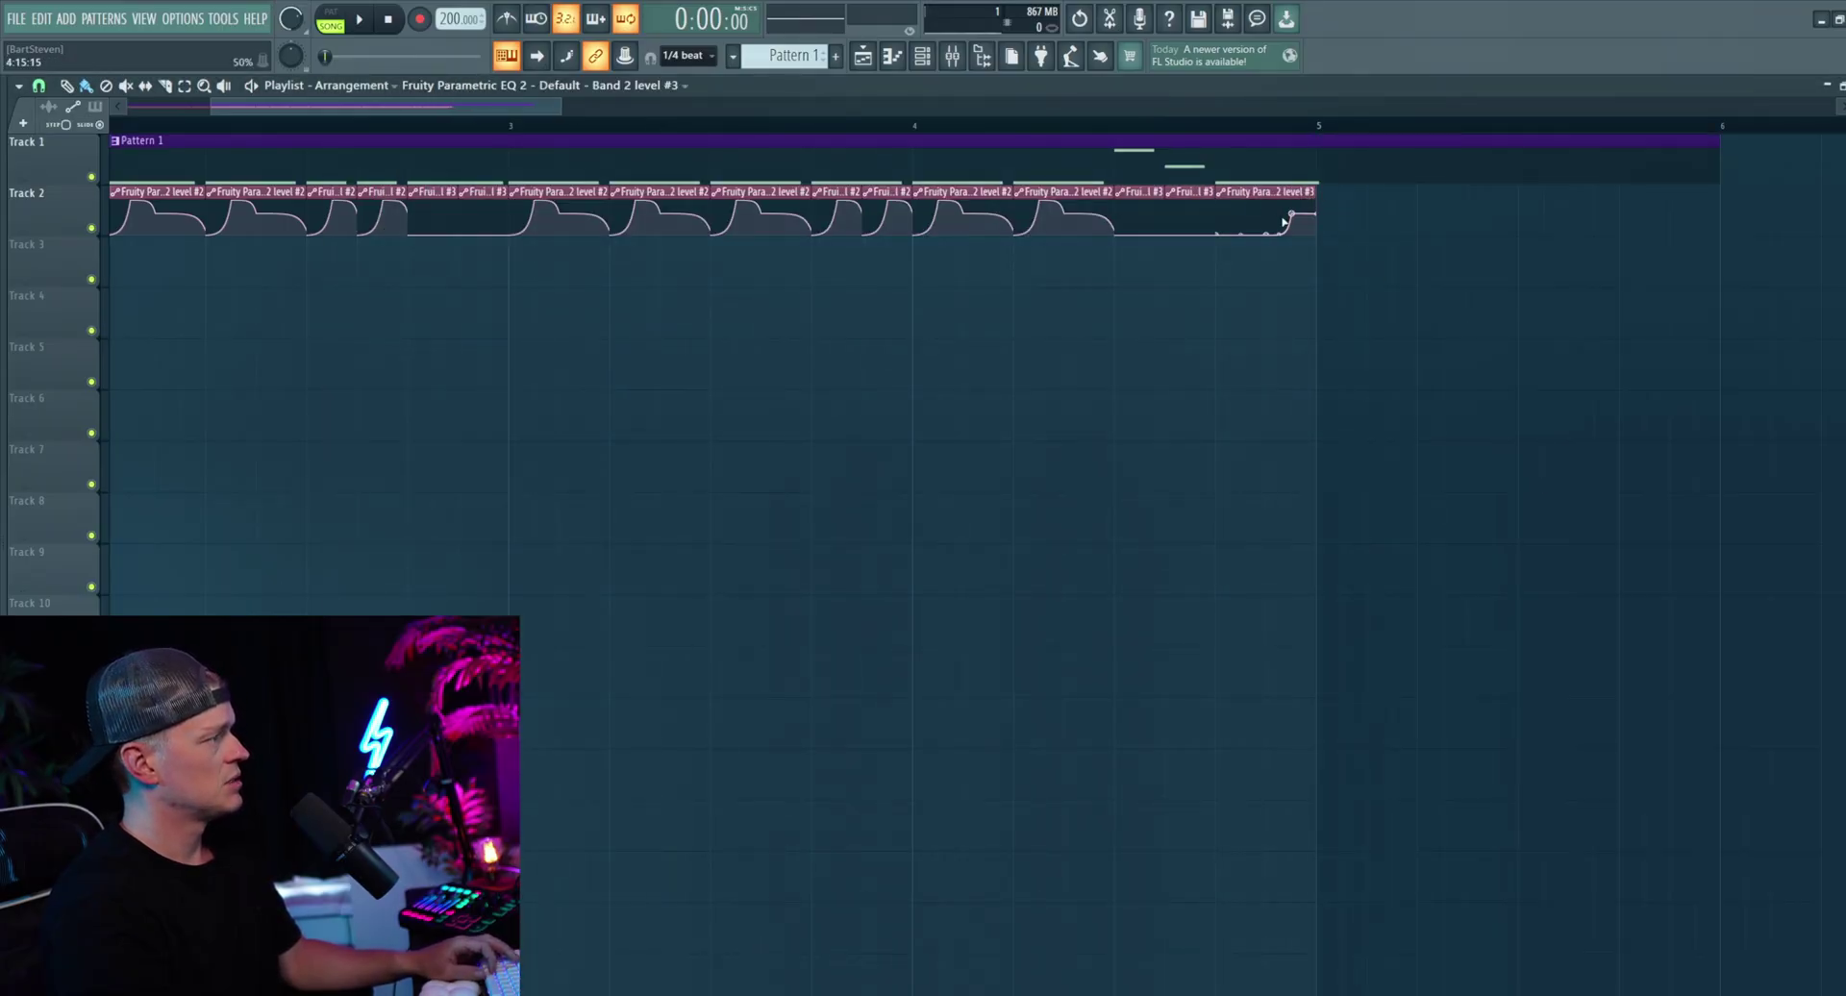
# Step: Extend the last automation clip on Track 2 past bar 5 to include the curve's rise, auditioning the end of bar 4
pyautogui.click(1091, 125)
pyautogui.press('space')
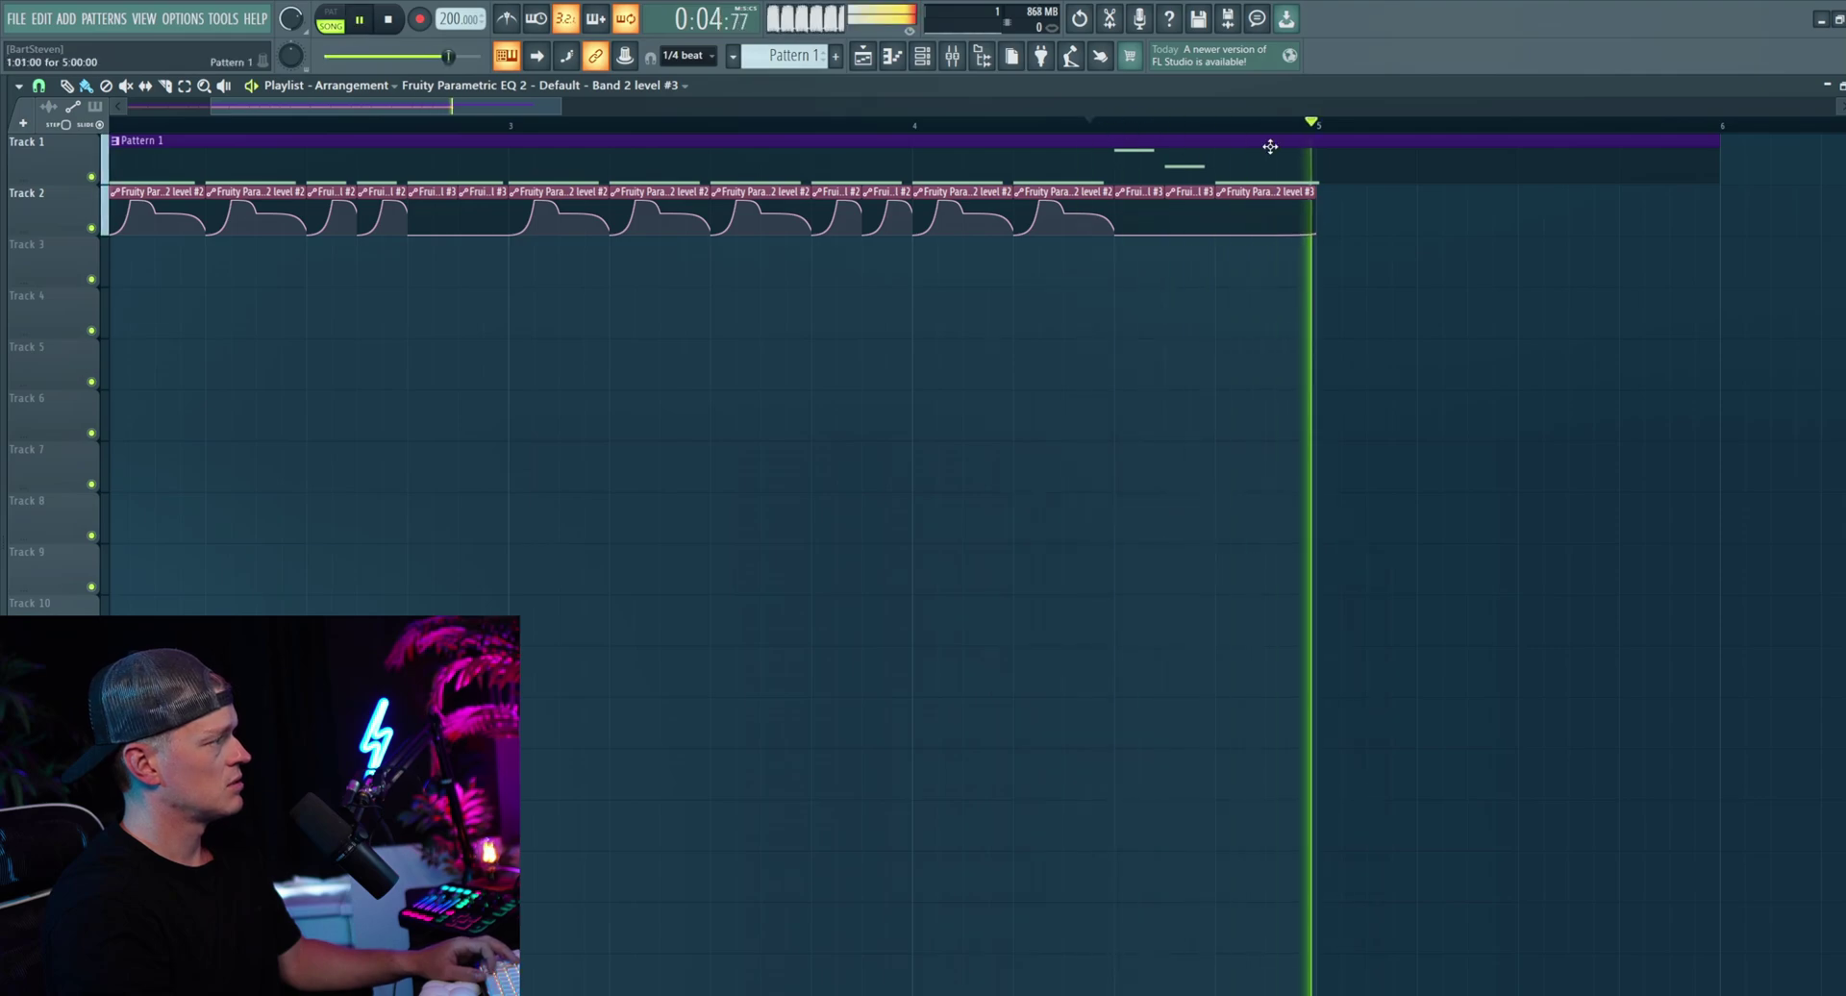
pyautogui.moveTo(1316, 201); pyautogui.dragTo(1365, 204)
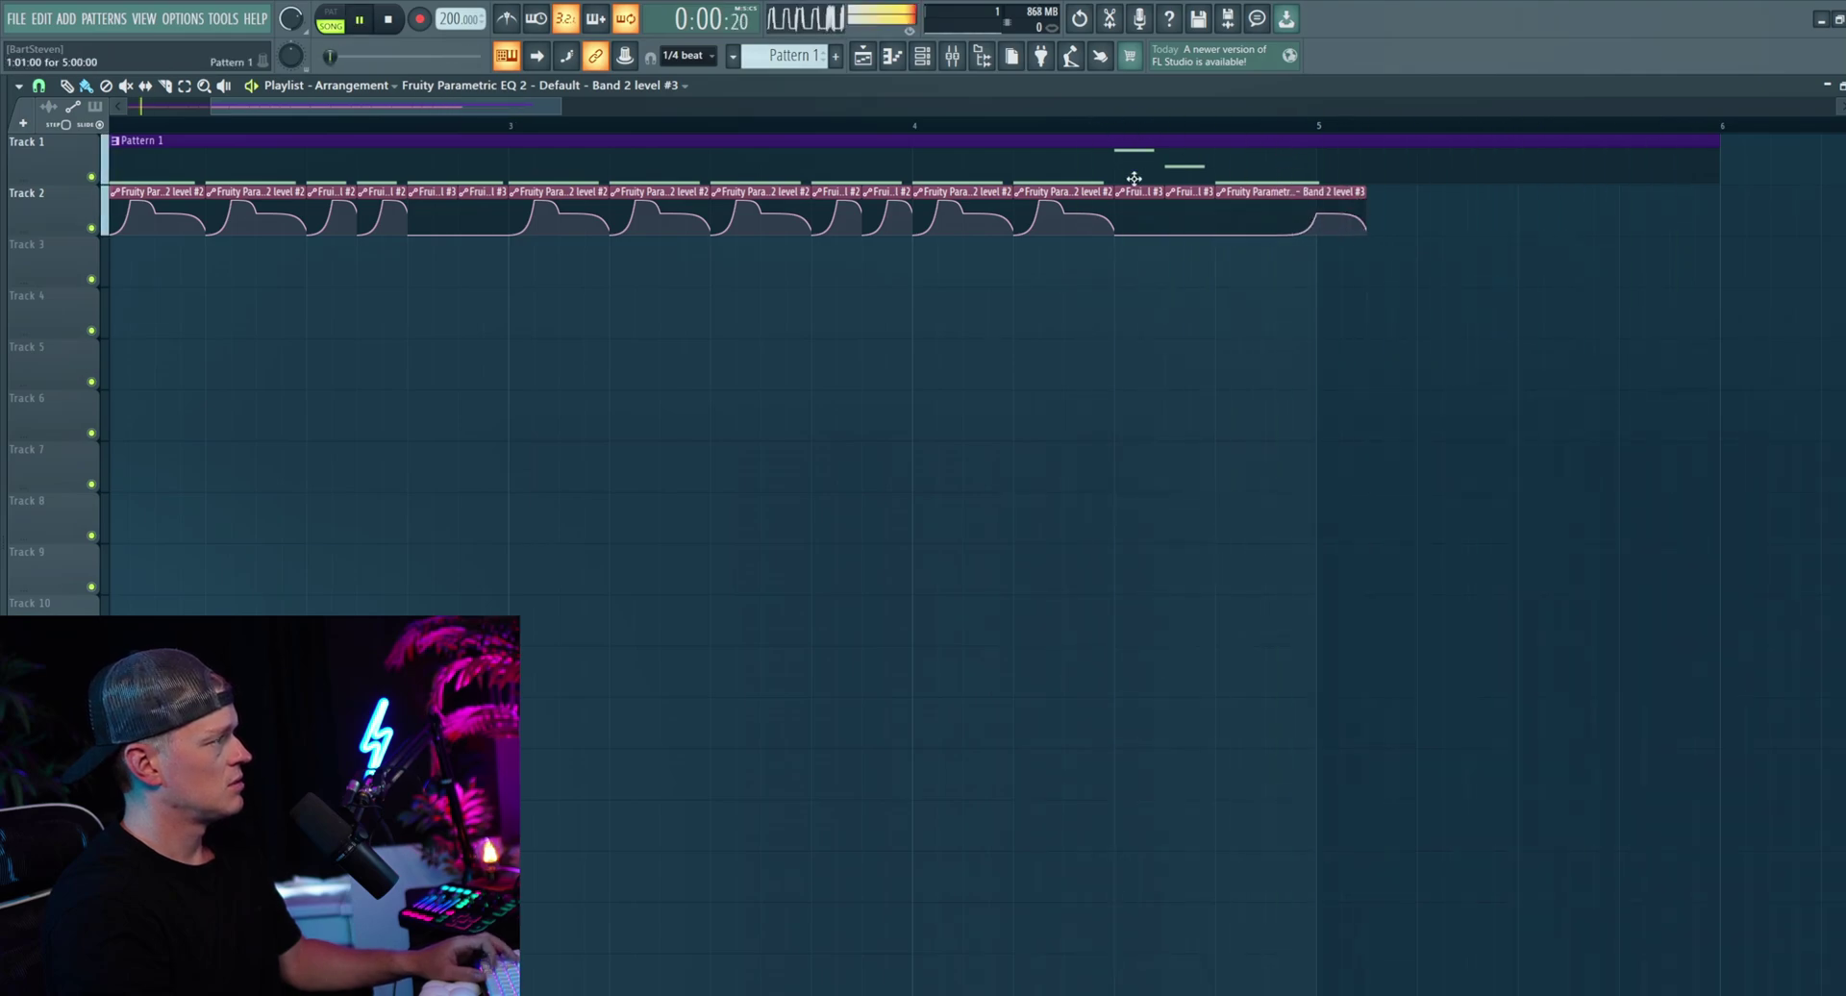
# Step: Copy Pattern 1 and its automation clips to start at bar 5 on Tracks 3 and 4
pyautogui.scroll(-3, 1134, 178)
pyautogui.moveTo(1174, 211); pyautogui.dragTo(833, 272)
pyautogui.click(832, 223)
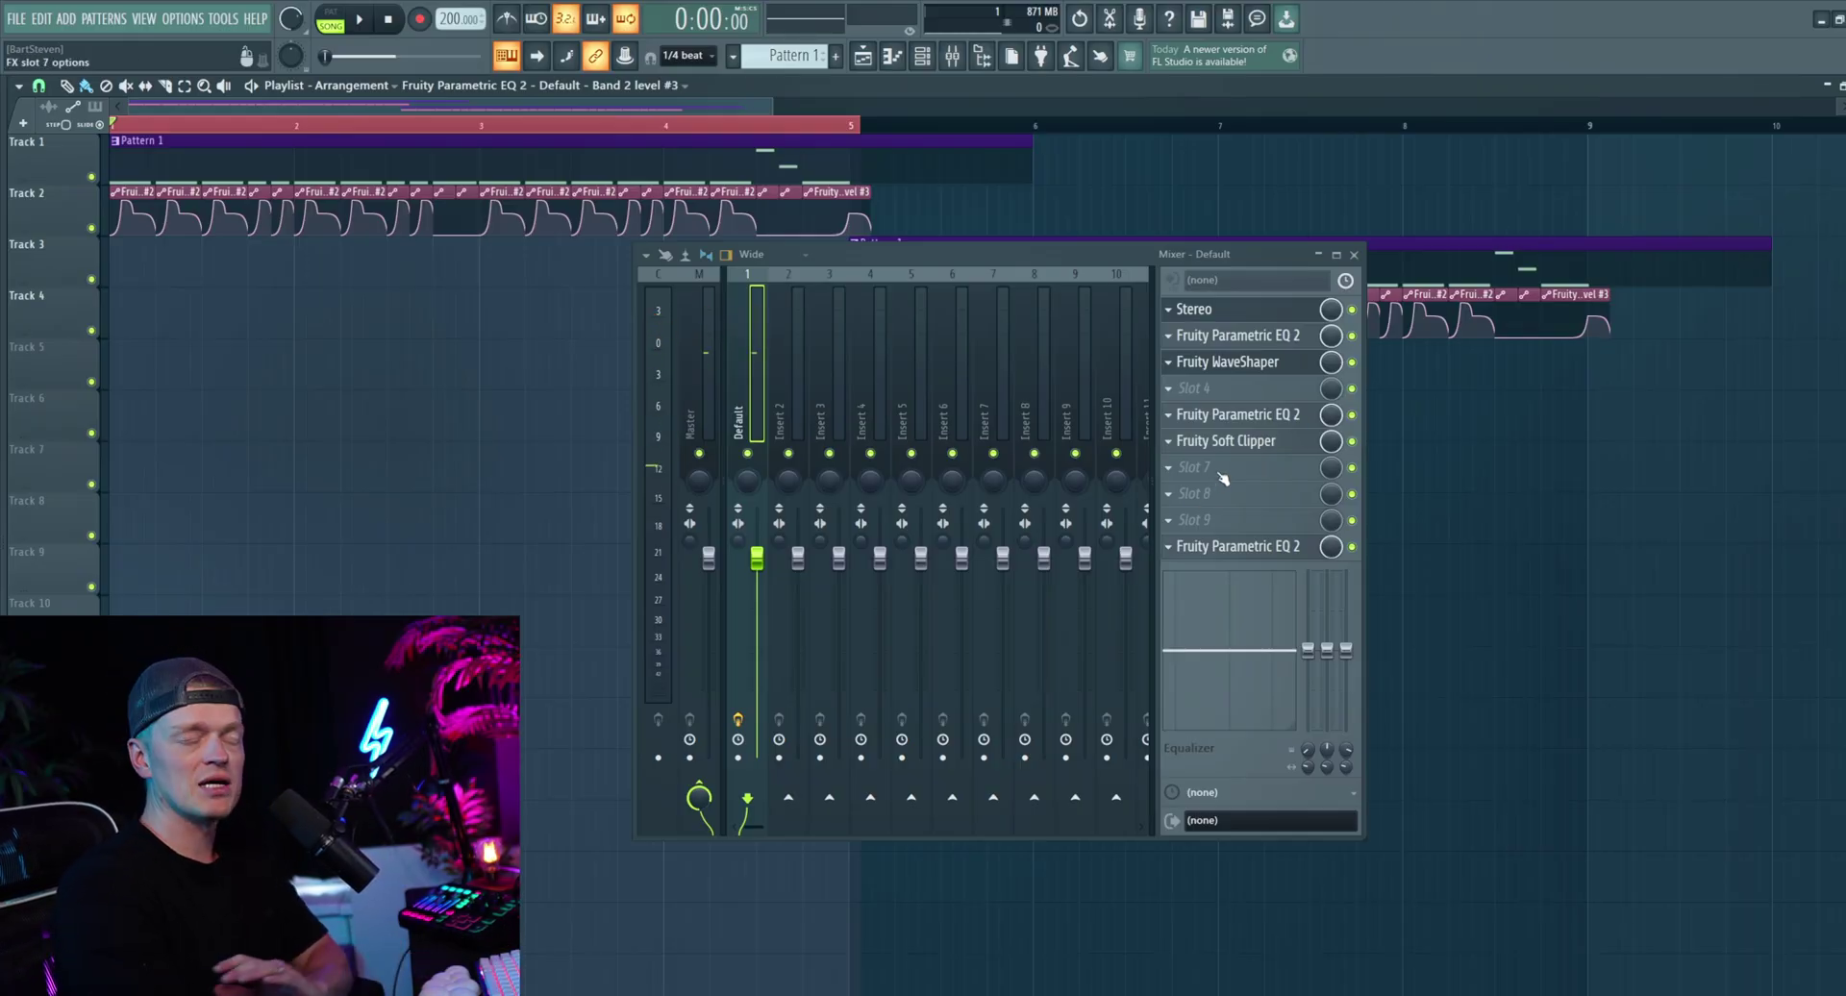
# Step: Open the last Fruity Parametric EQ 2 in the Default insert beside the mixer and view its spectrum during playback
pyautogui.click(1238, 546)
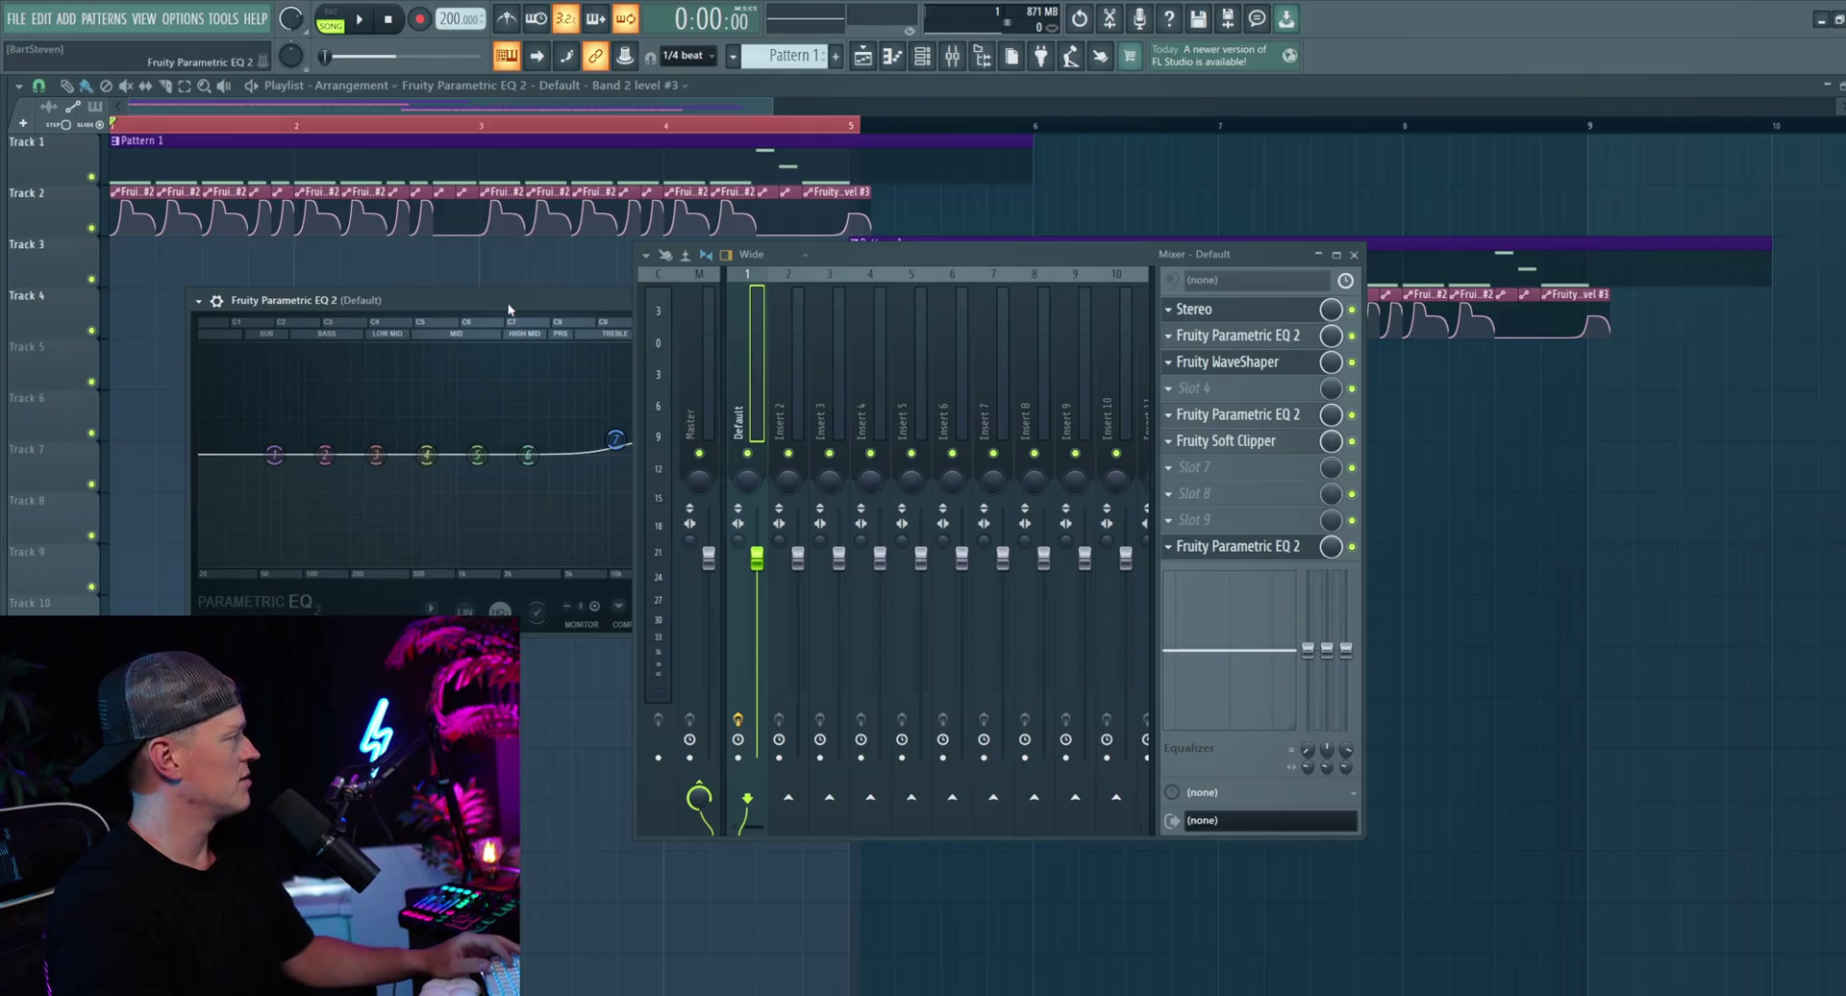
pyautogui.moveTo(509, 305); pyautogui.dragTo(380, 271)
pyautogui.moveTo(925, 261); pyautogui.dragTo(1295, 251)
pyautogui.moveTo(453, 272); pyautogui.dragTo(789, 271)
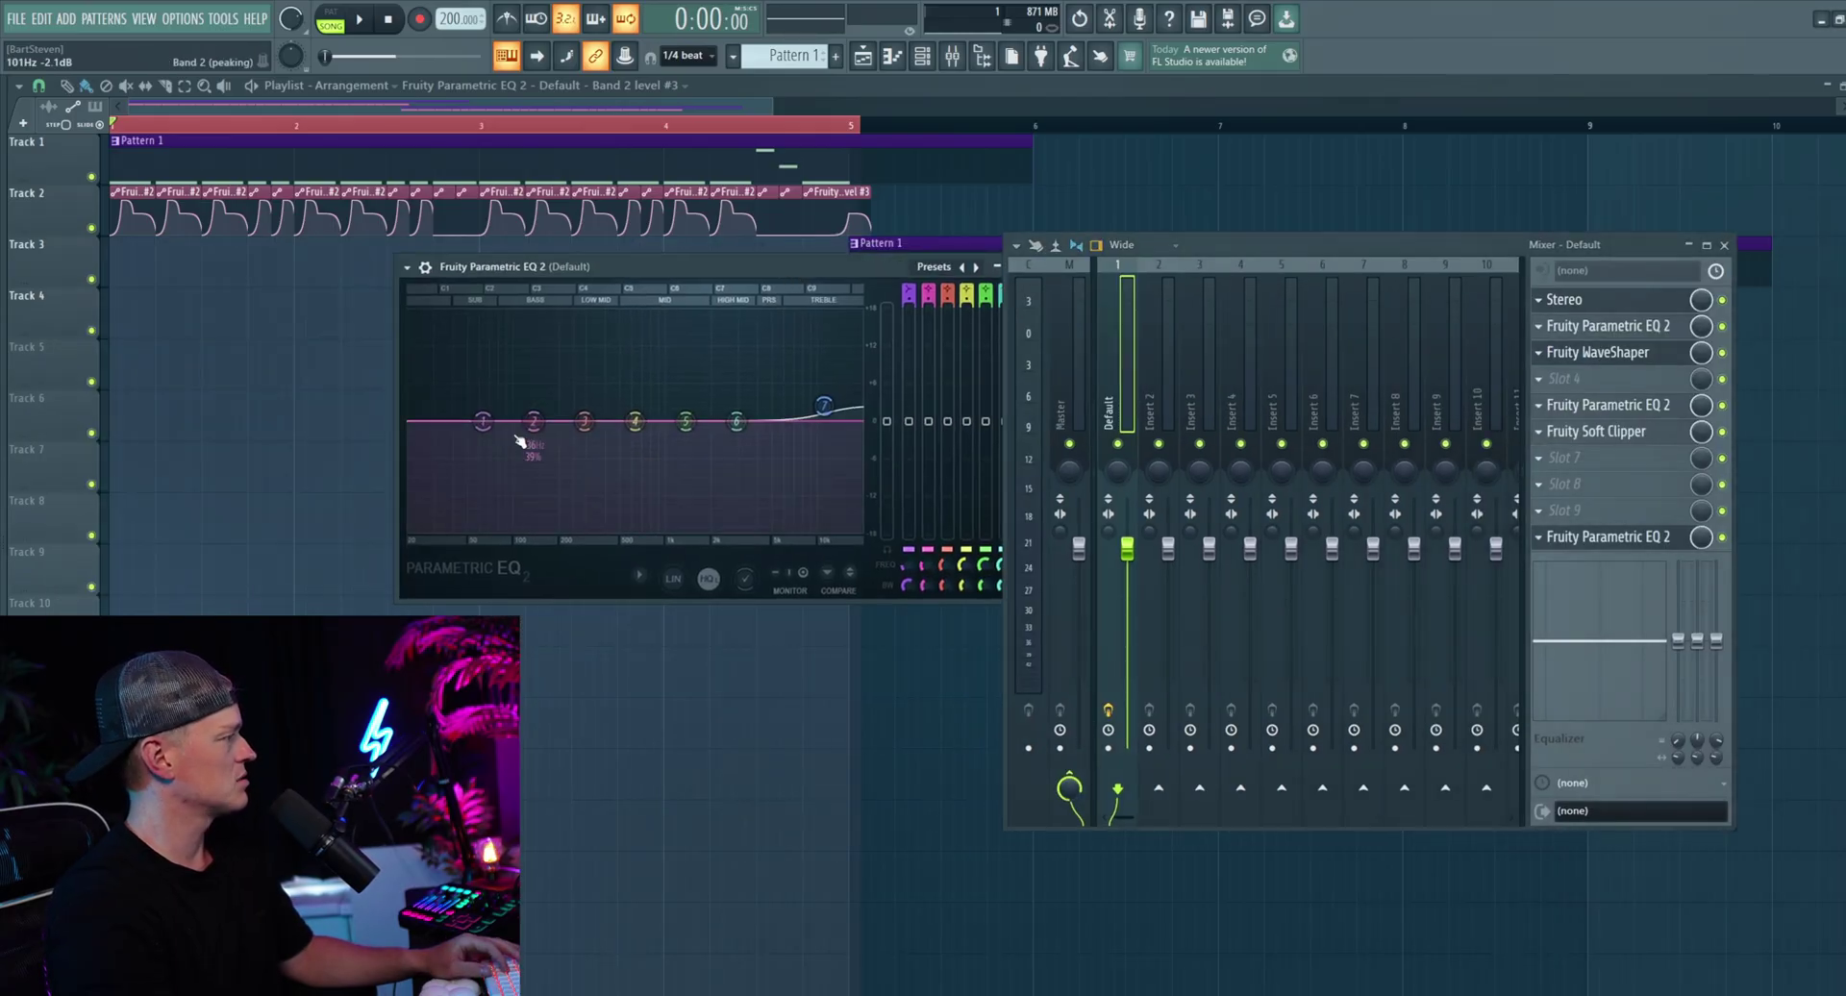
pyautogui.press('space')
pyautogui.press('space')
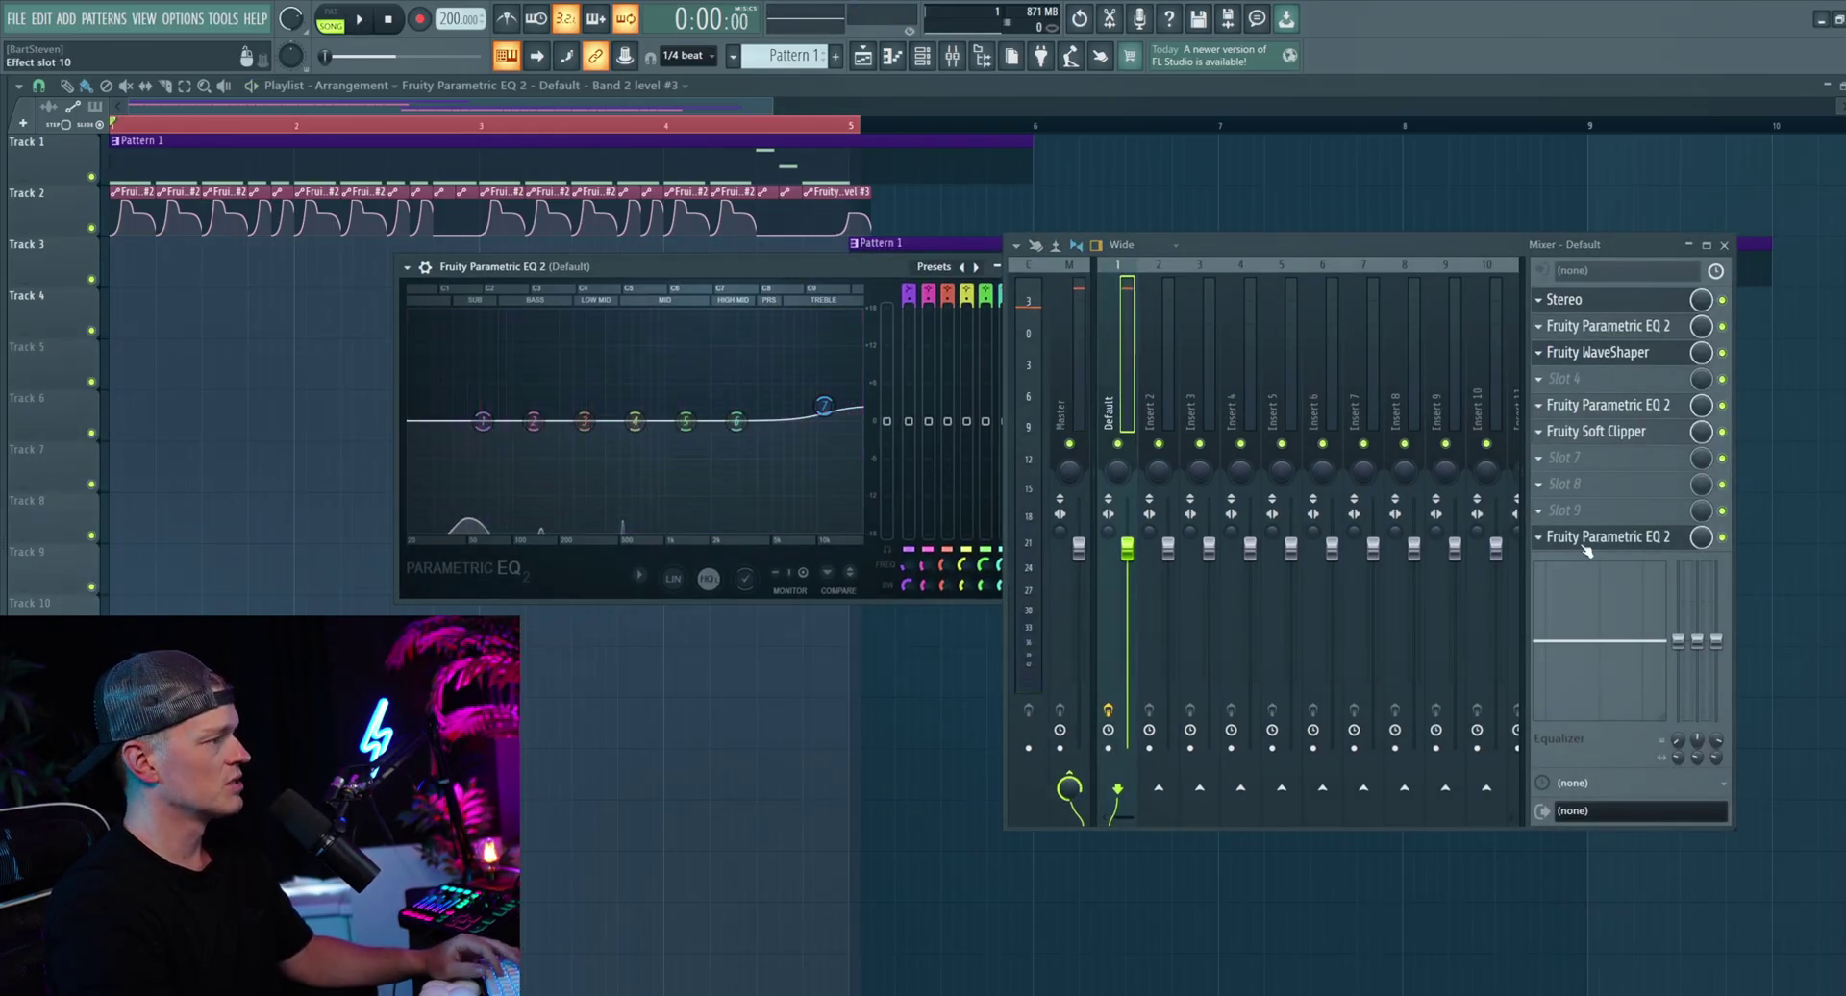
# Step: Load Youlean Loudness Meter 2 in slot 9 of the Default insert and measure the bass's loudness during playback
pyautogui.click(1550, 515)
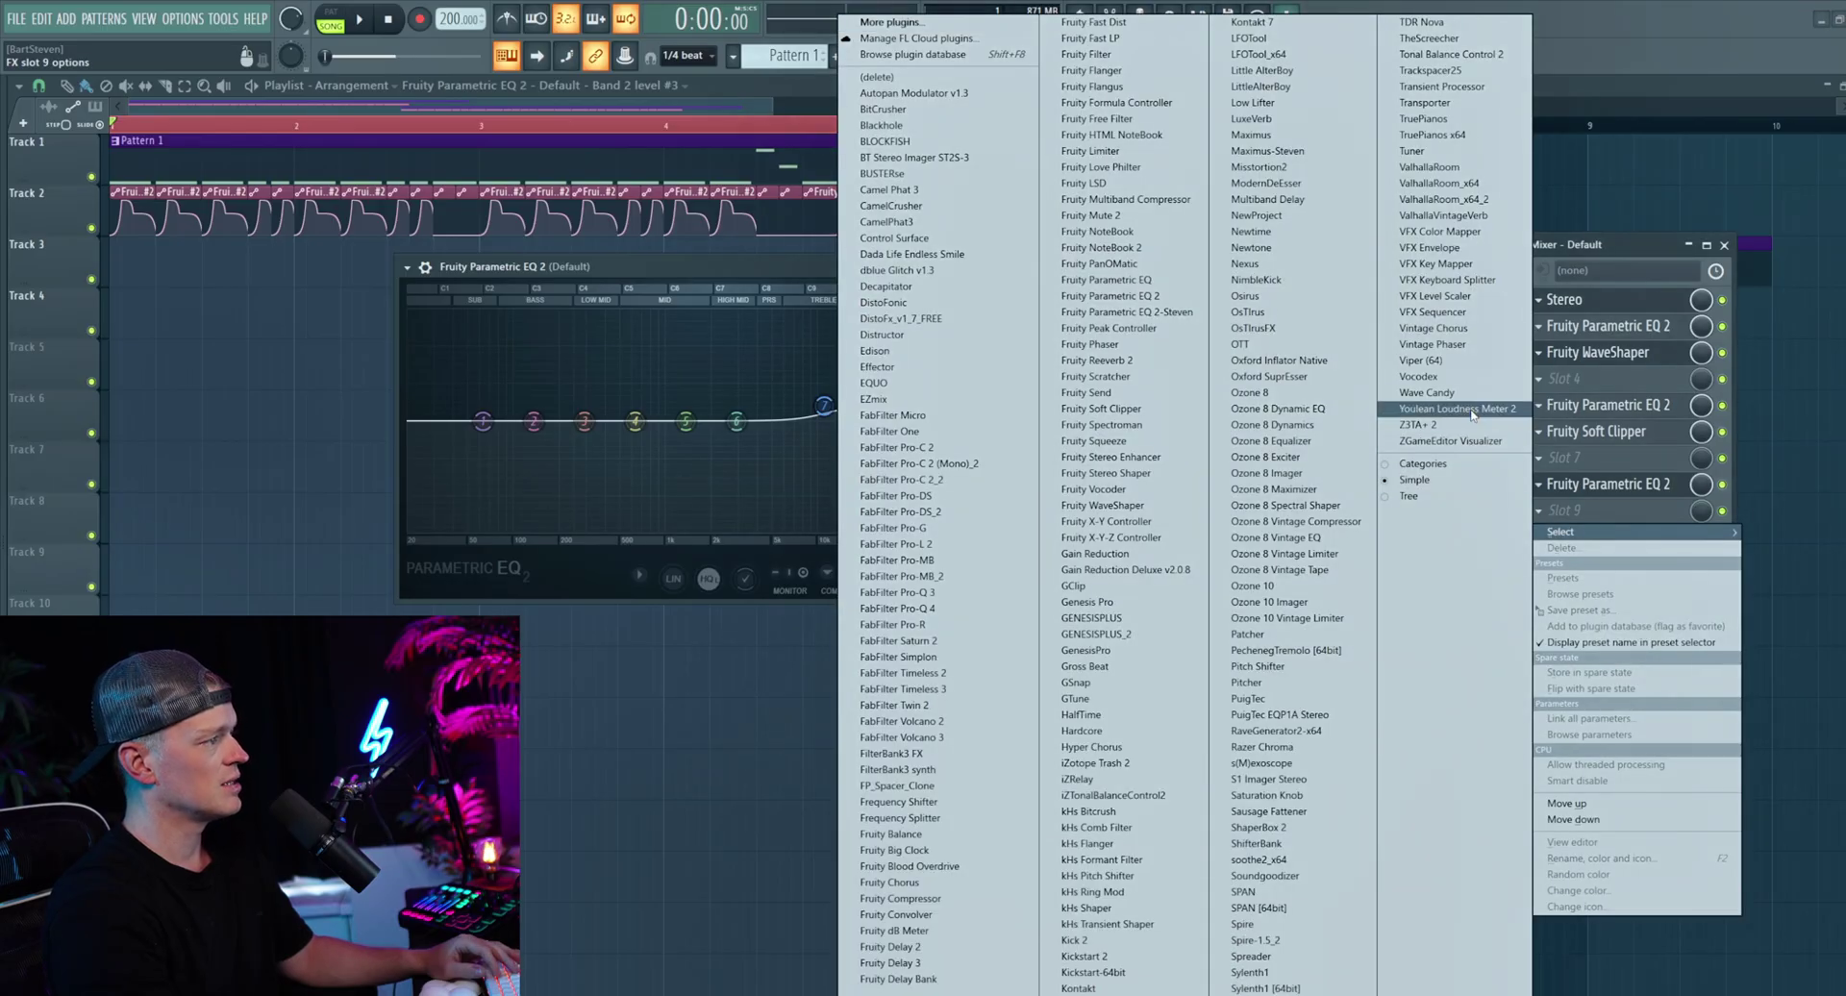
pyautogui.click(1457, 408)
pyautogui.press('space')
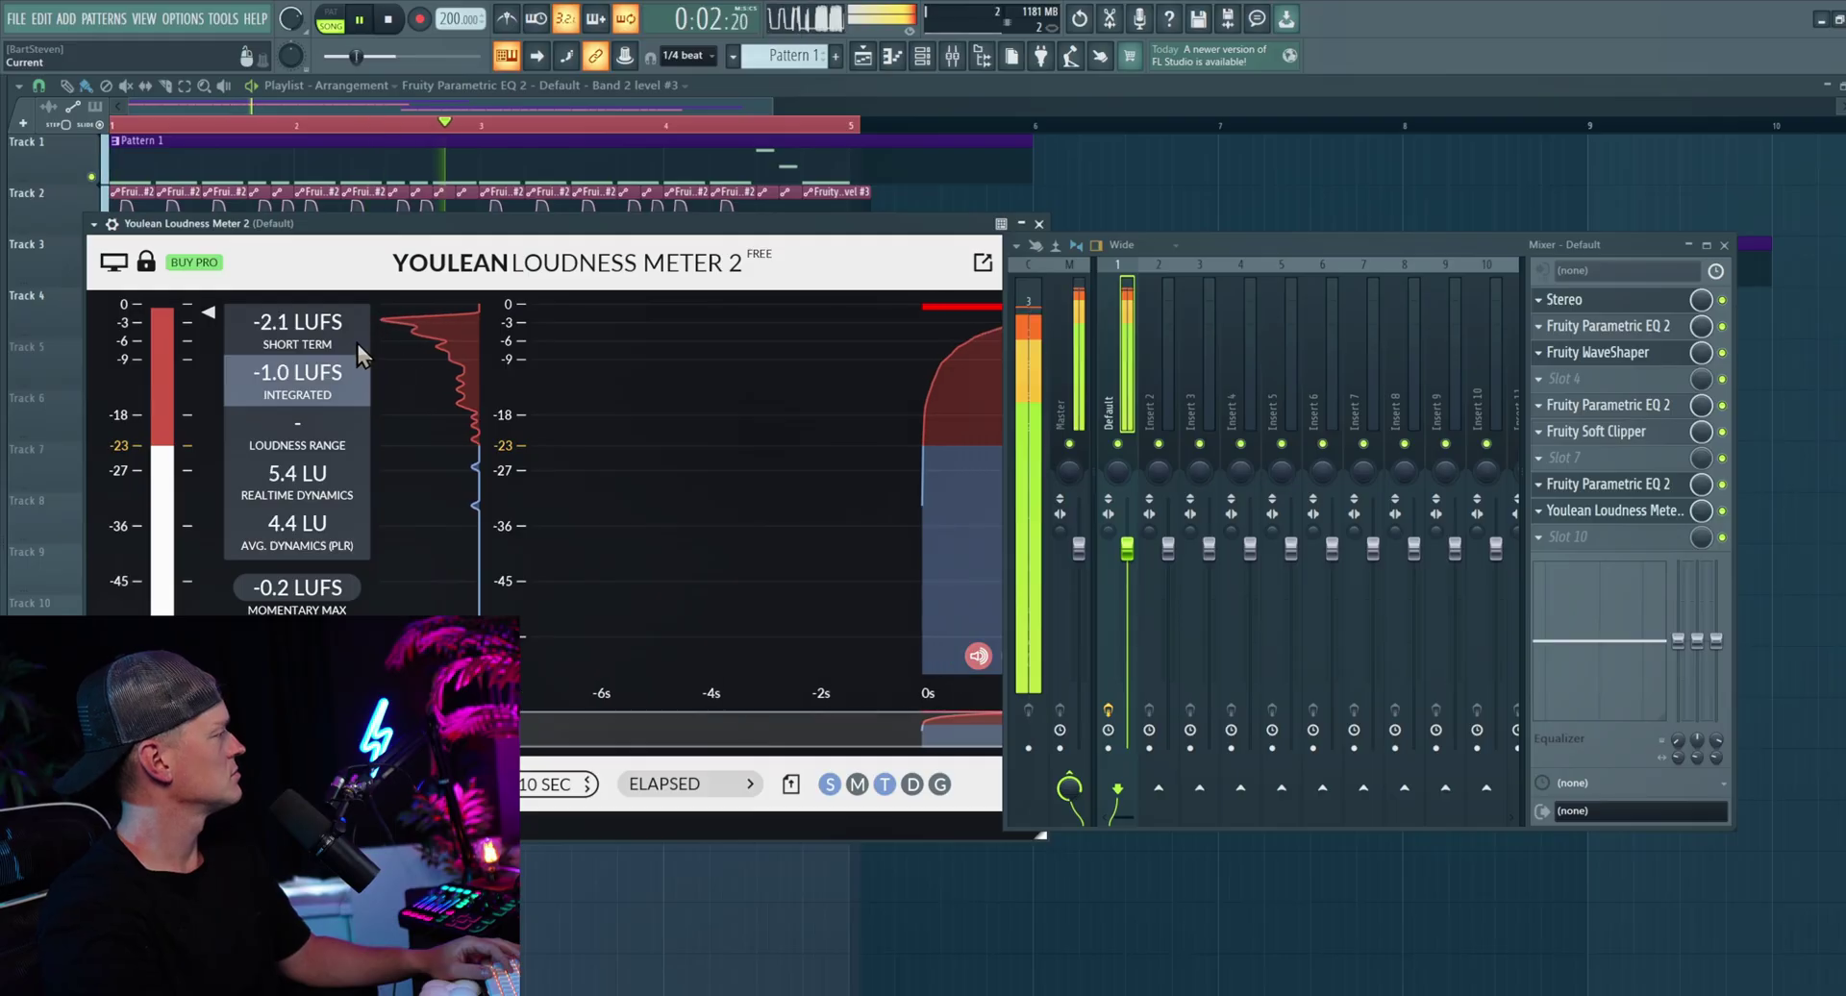
pyautogui.press('space')
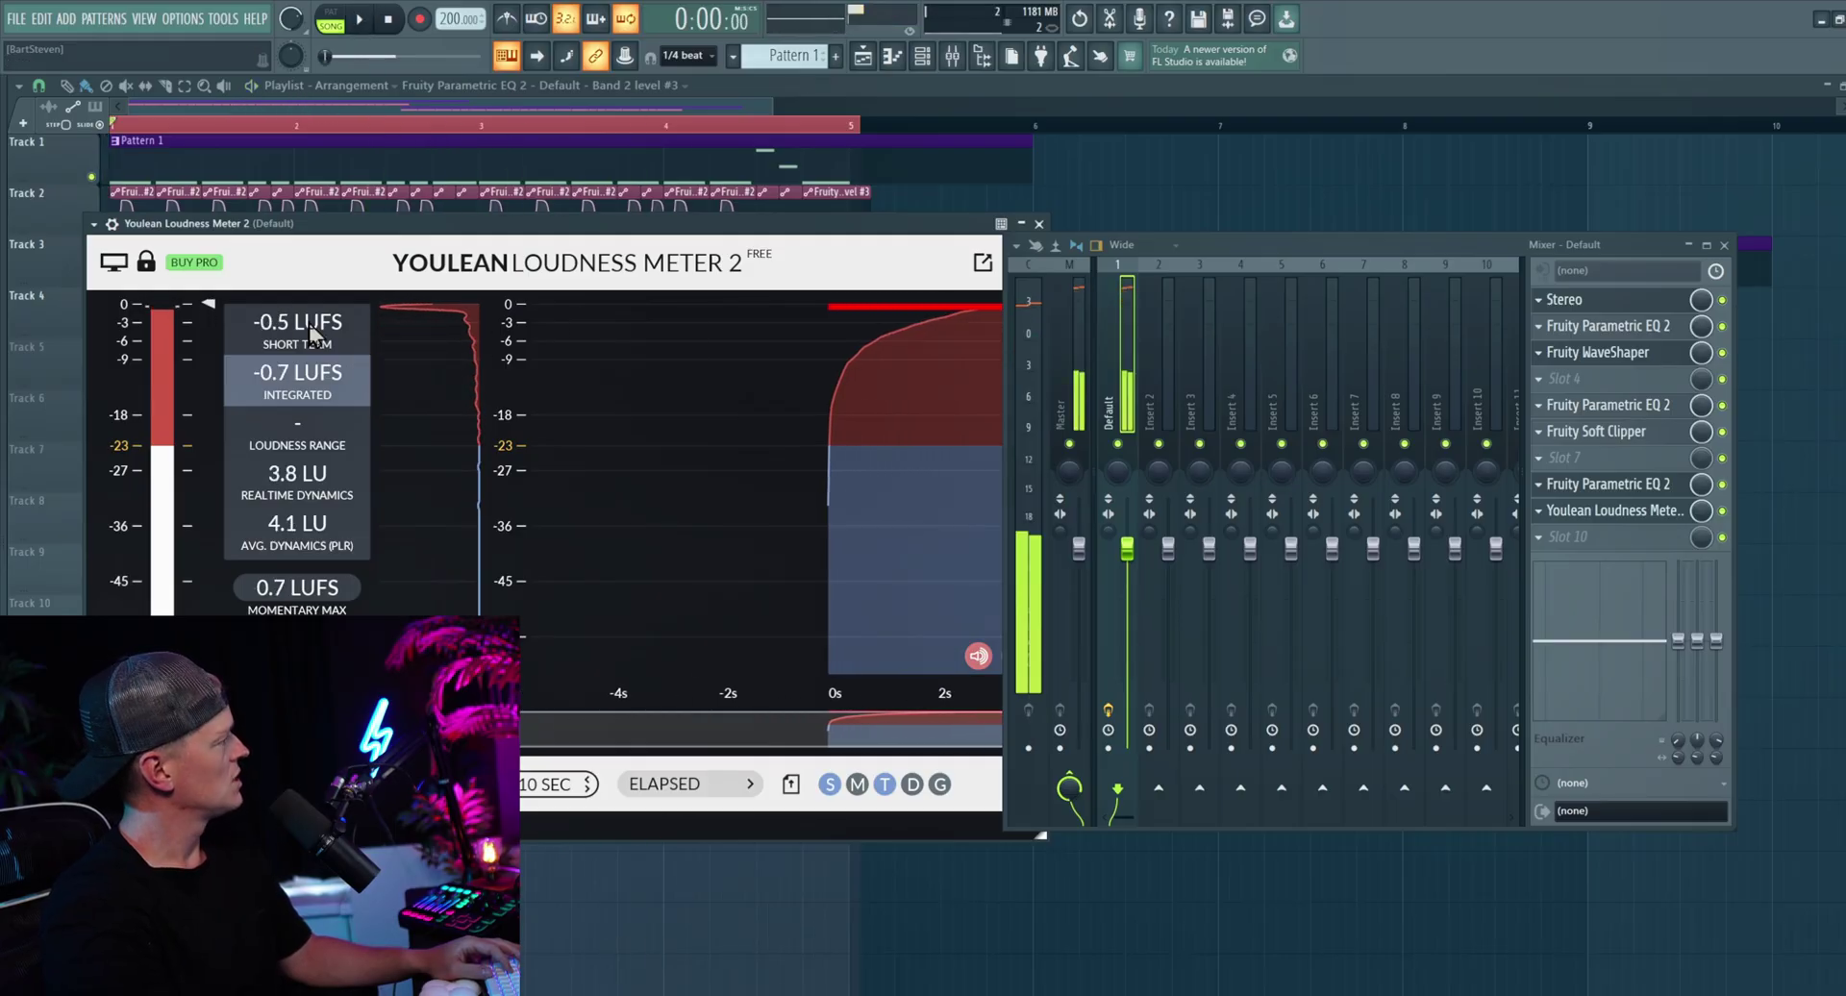
pyautogui.click(1040, 225)
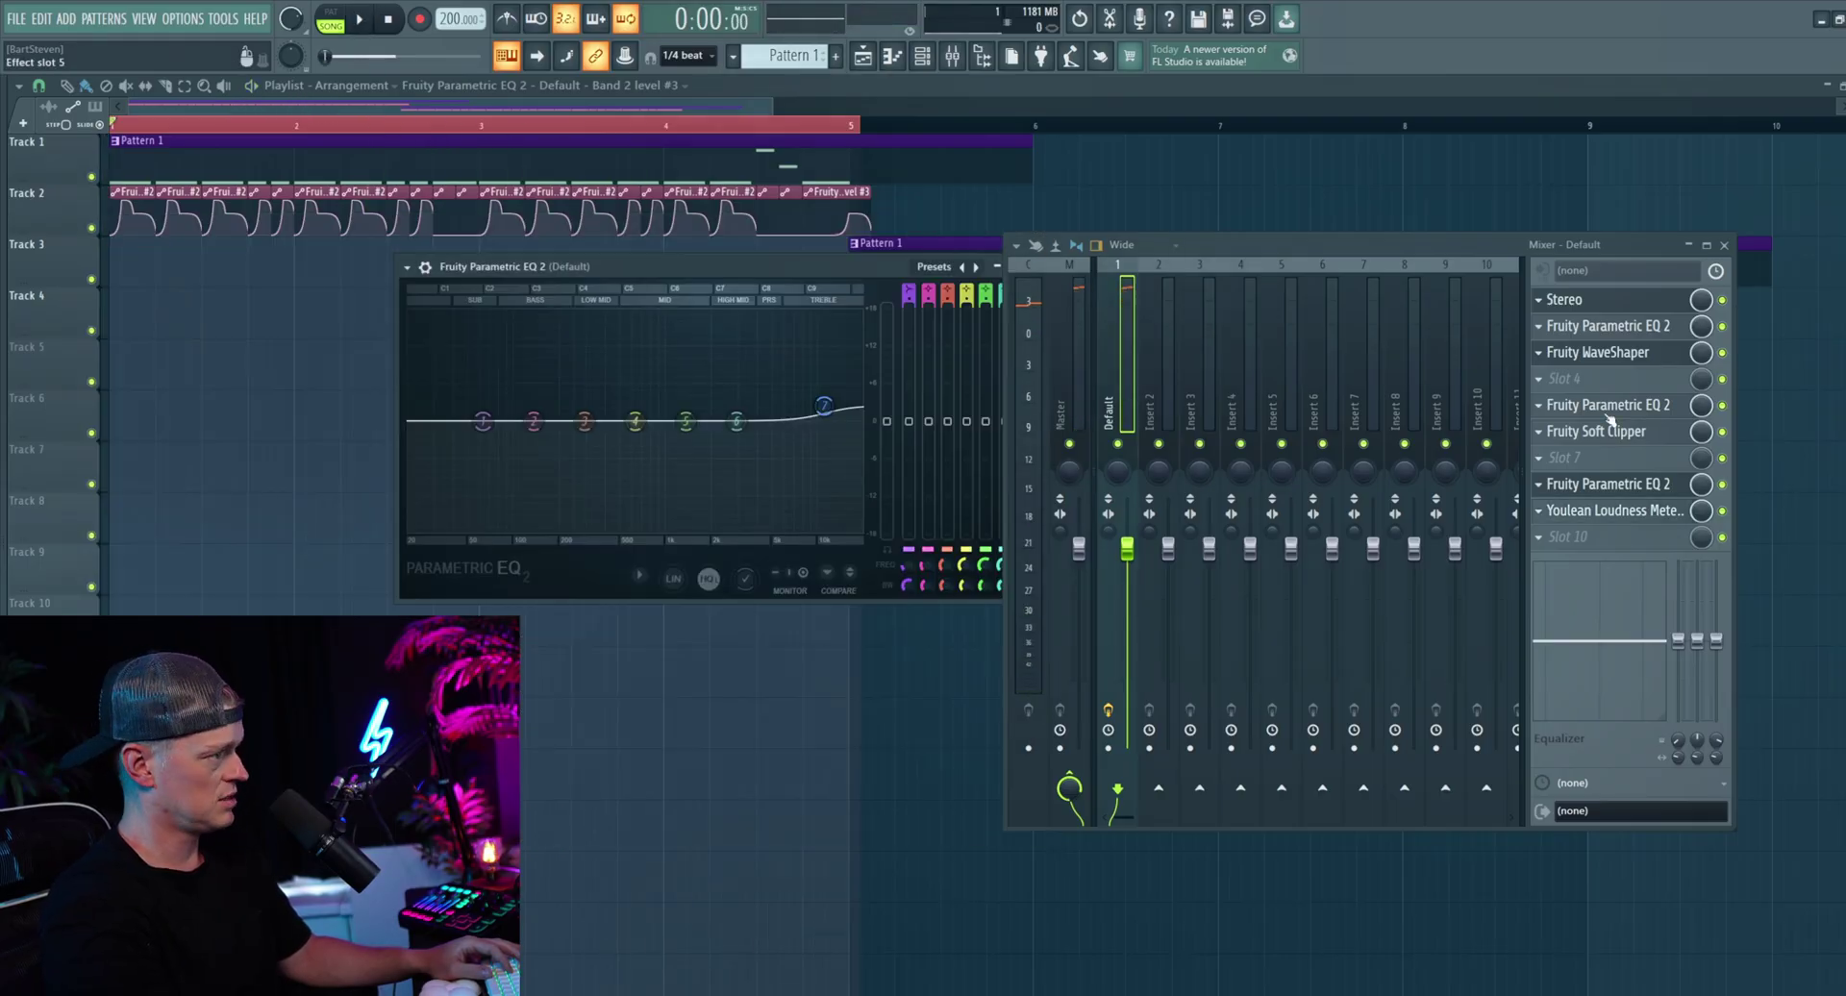
# Step: Open the Fruity Parametric EQ 2 placed before the soft clipper to examine its curve
pyautogui.click(1548, 542)
pyautogui.click(1629, 267)
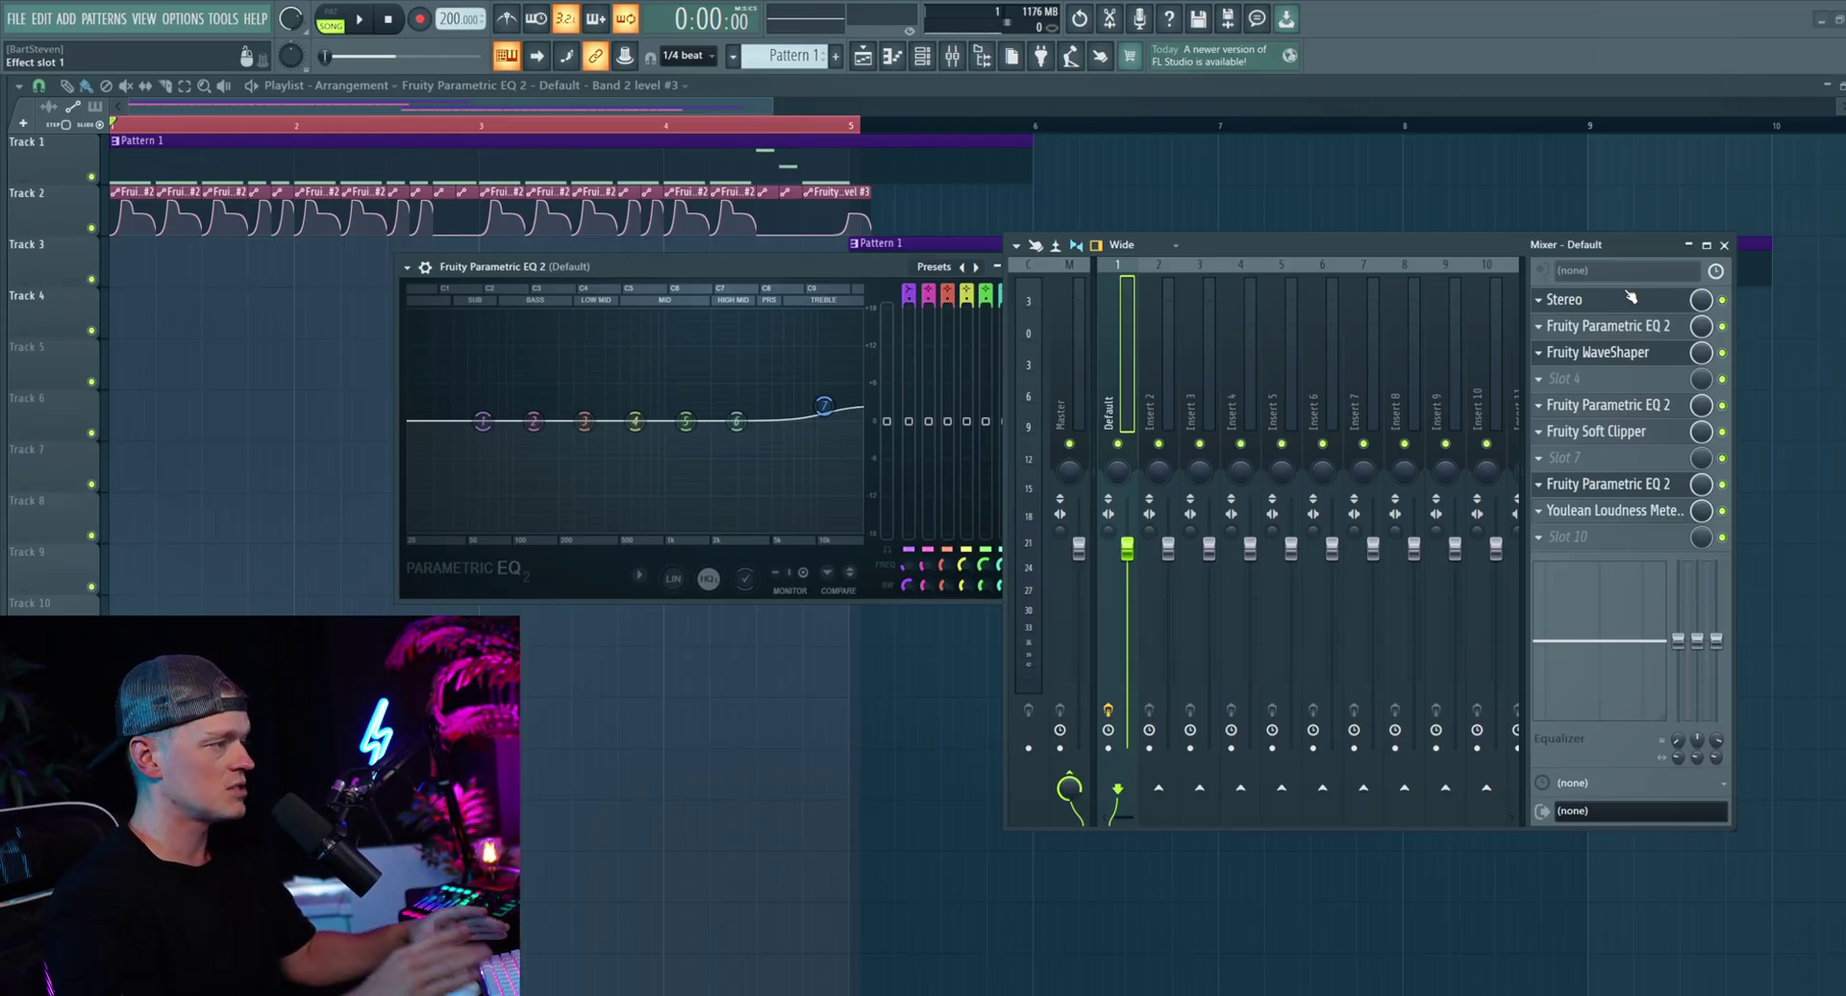
pyautogui.click(1628, 415)
pyautogui.rightClick(506, 426)
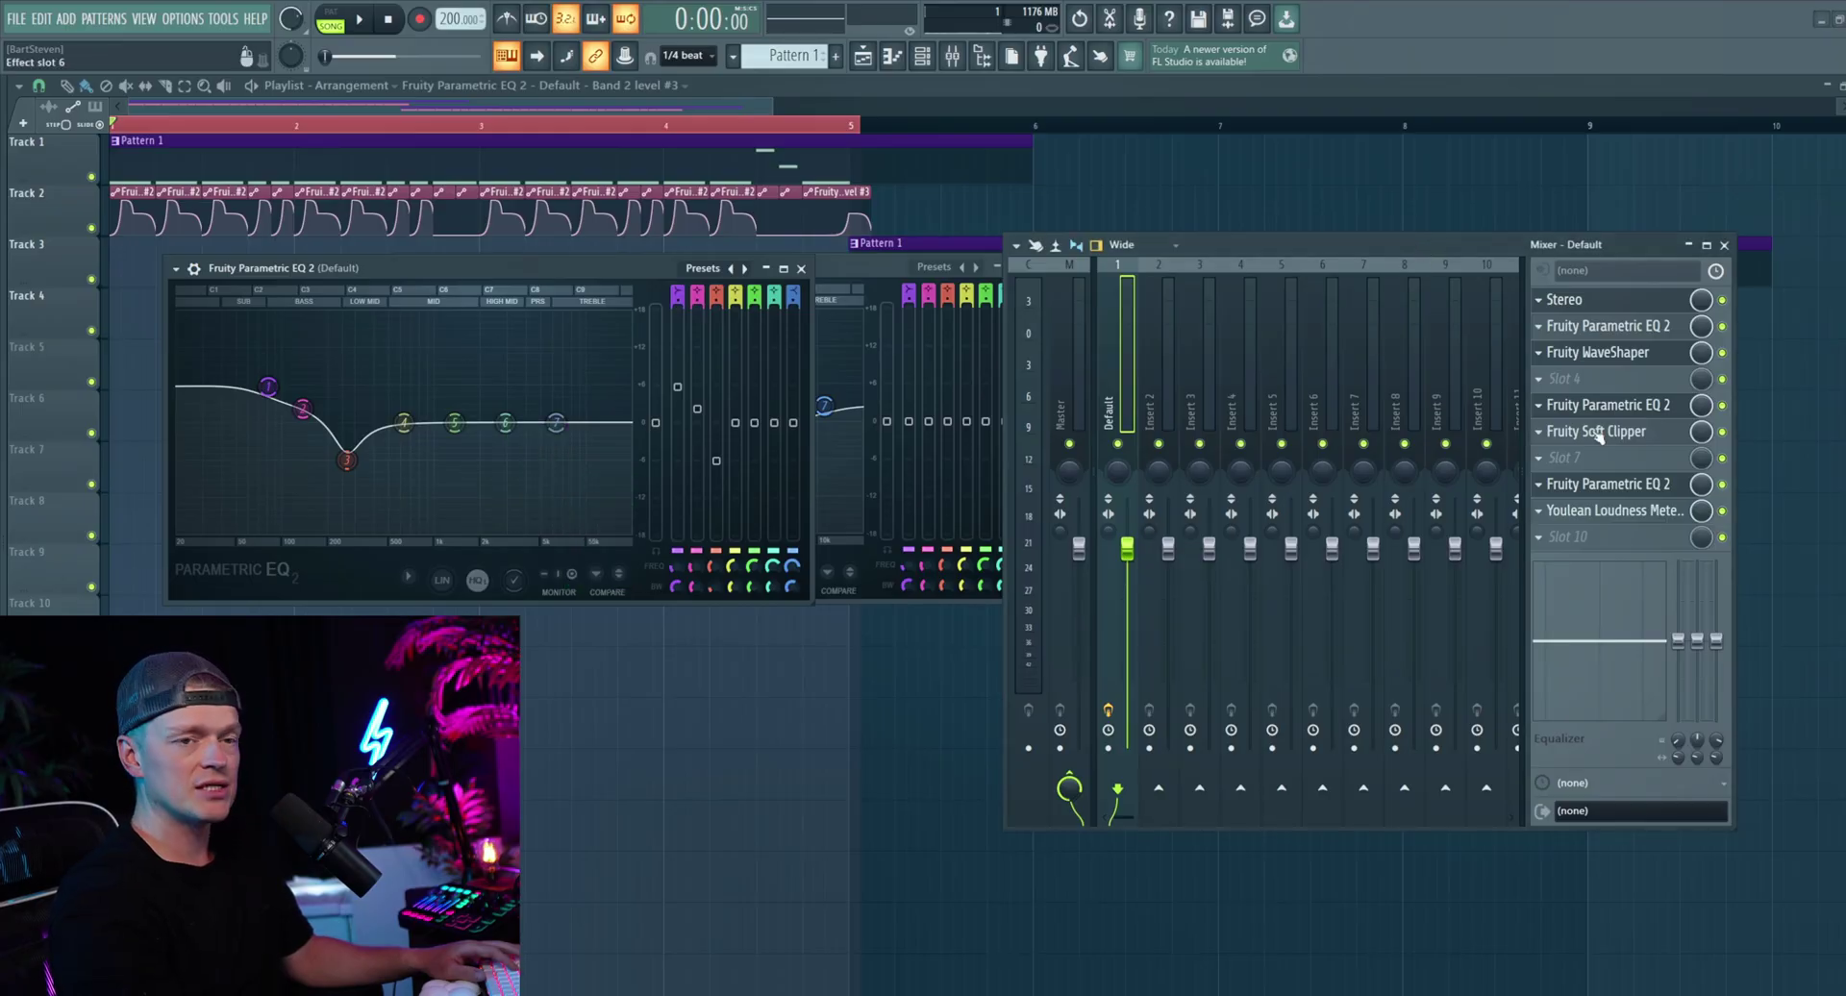
# Step: Load Maximus in slot 7 of the Default insert, after Fruity Soft Clipper, and start playback
pyautogui.click(1547, 461)
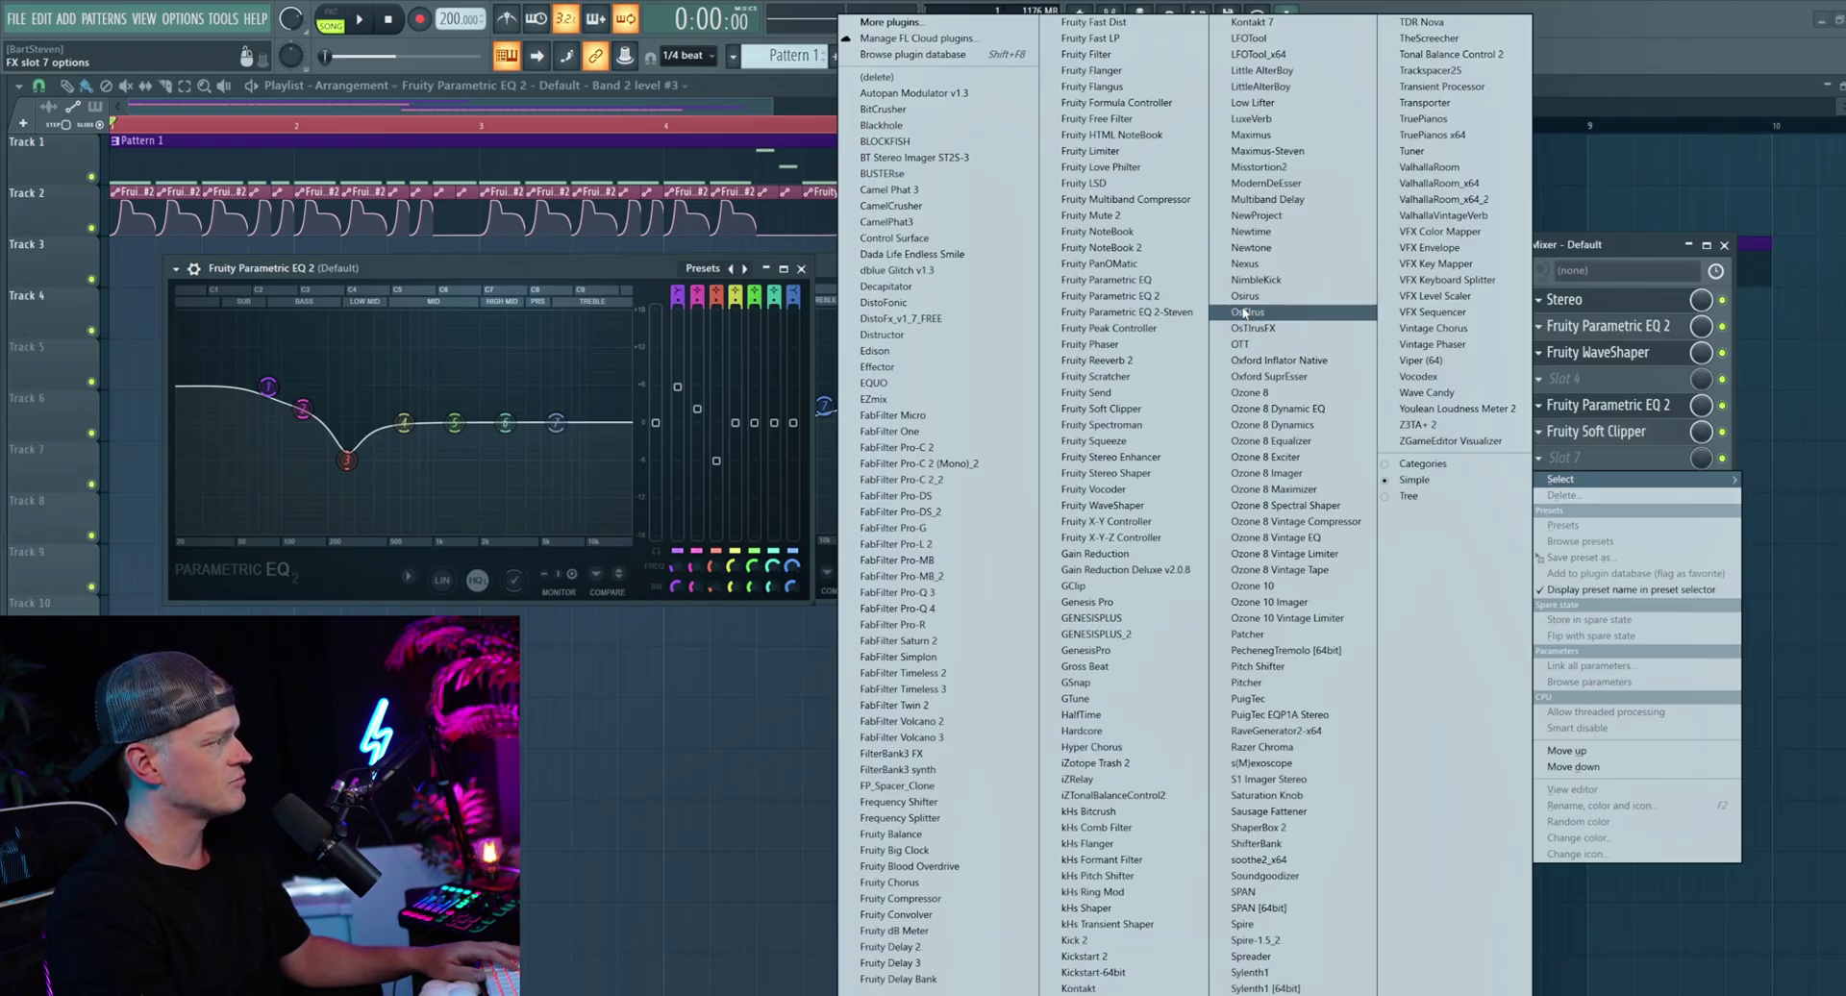
pyautogui.click(1278, 139)
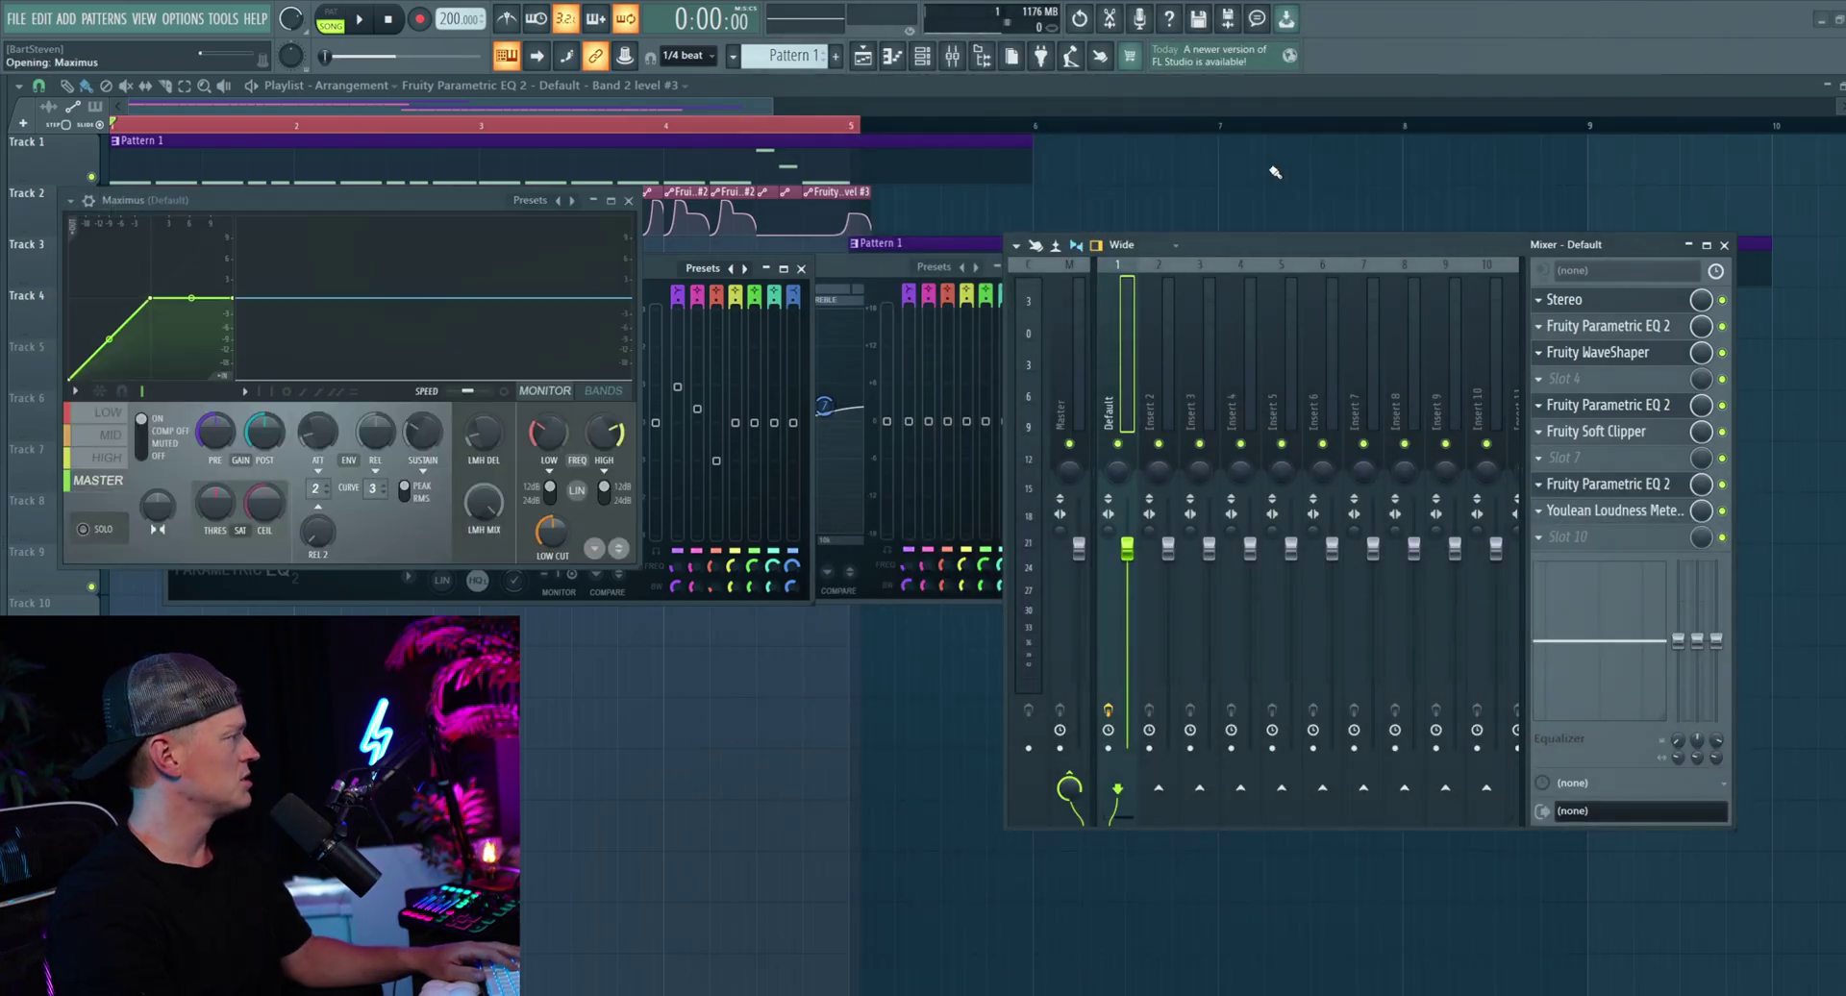
pyautogui.press('space')
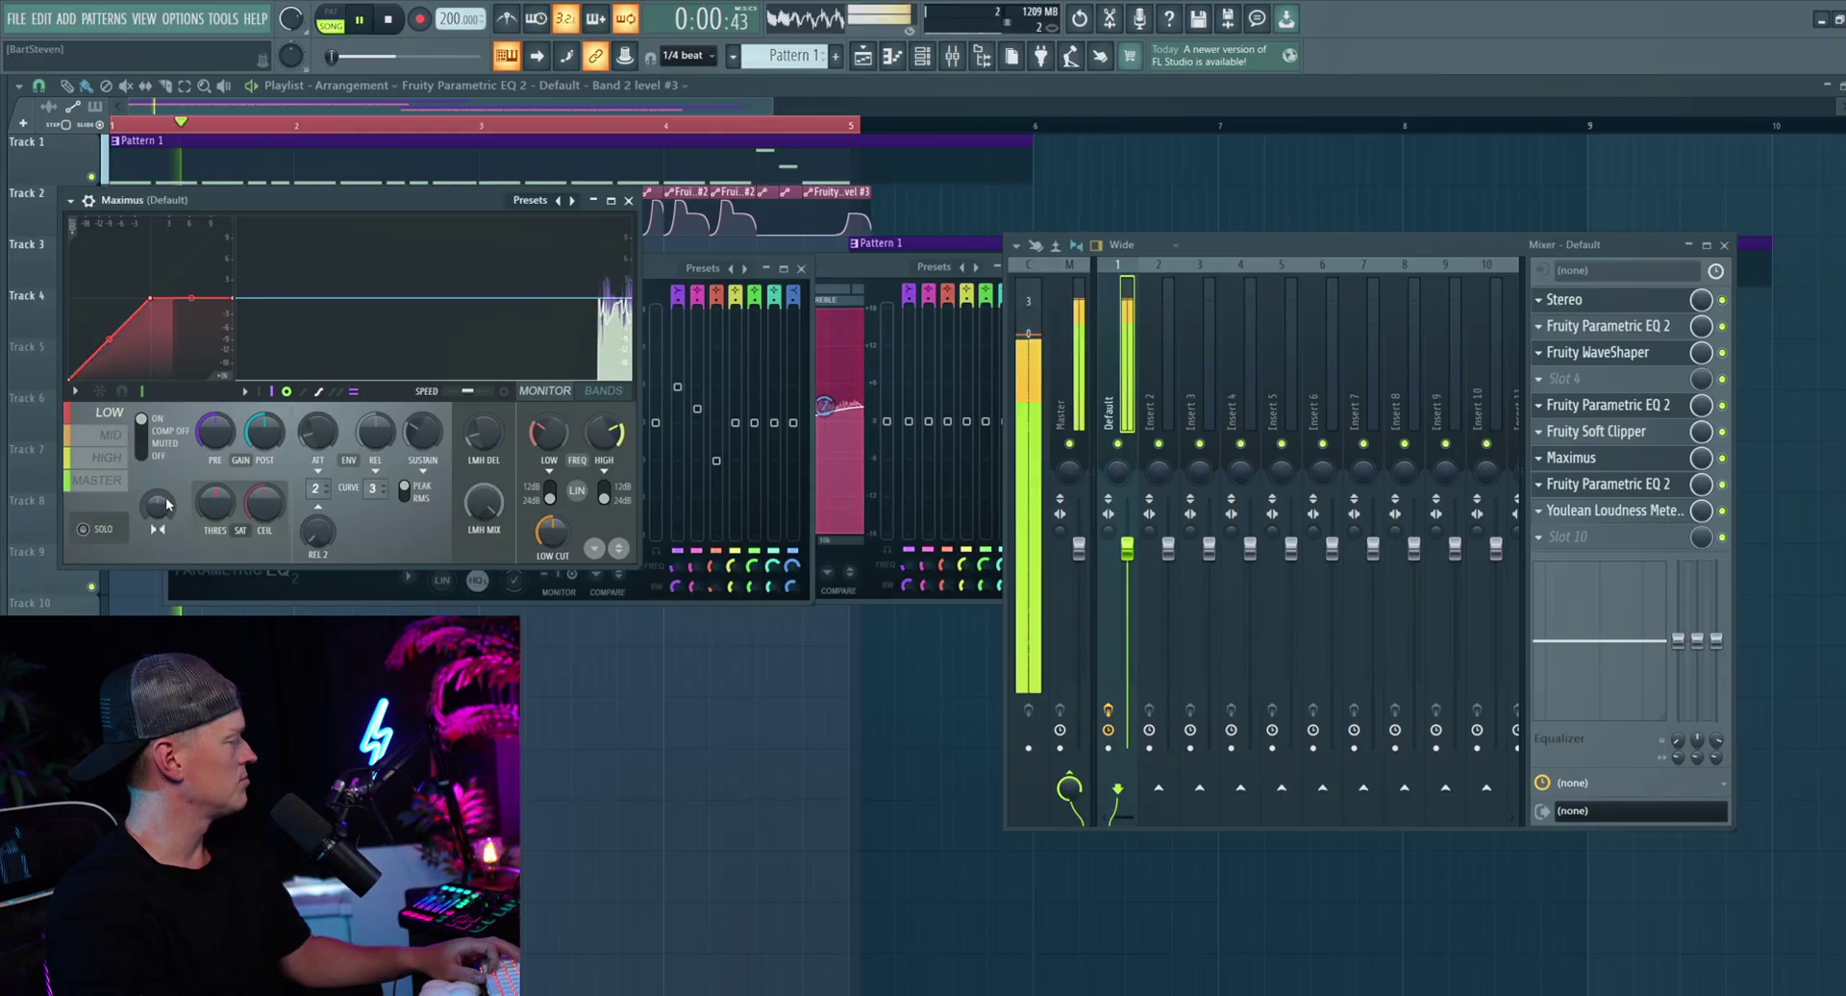
# Step: Switch Maximus's low, mid, high and master bands to Comp Off, and set the low band back to On
pyautogui.click(142, 431)
pyautogui.press('space')
pyautogui.click(111, 434)
pyautogui.click(144, 431)
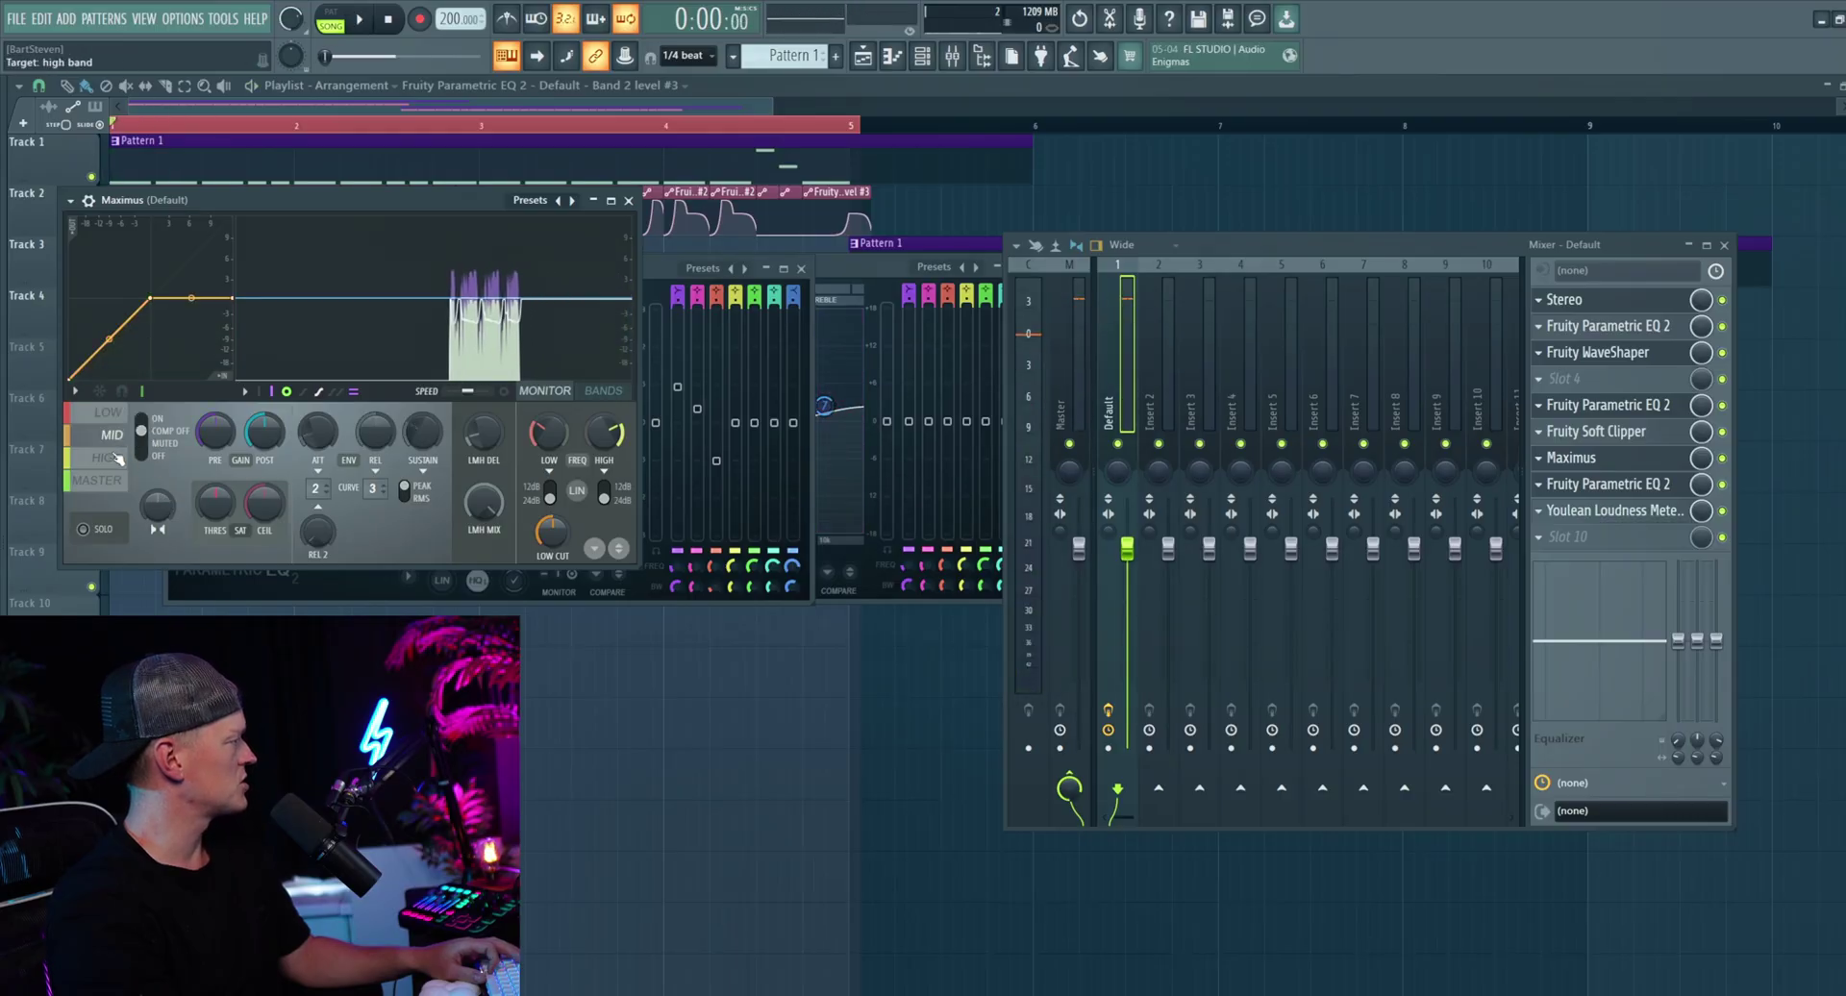
pyautogui.click(113, 458)
pyautogui.click(145, 431)
pyautogui.click(99, 479)
pyautogui.press('space')
pyautogui.click(144, 431)
pyautogui.click(110, 412)
pyautogui.click(152, 419)
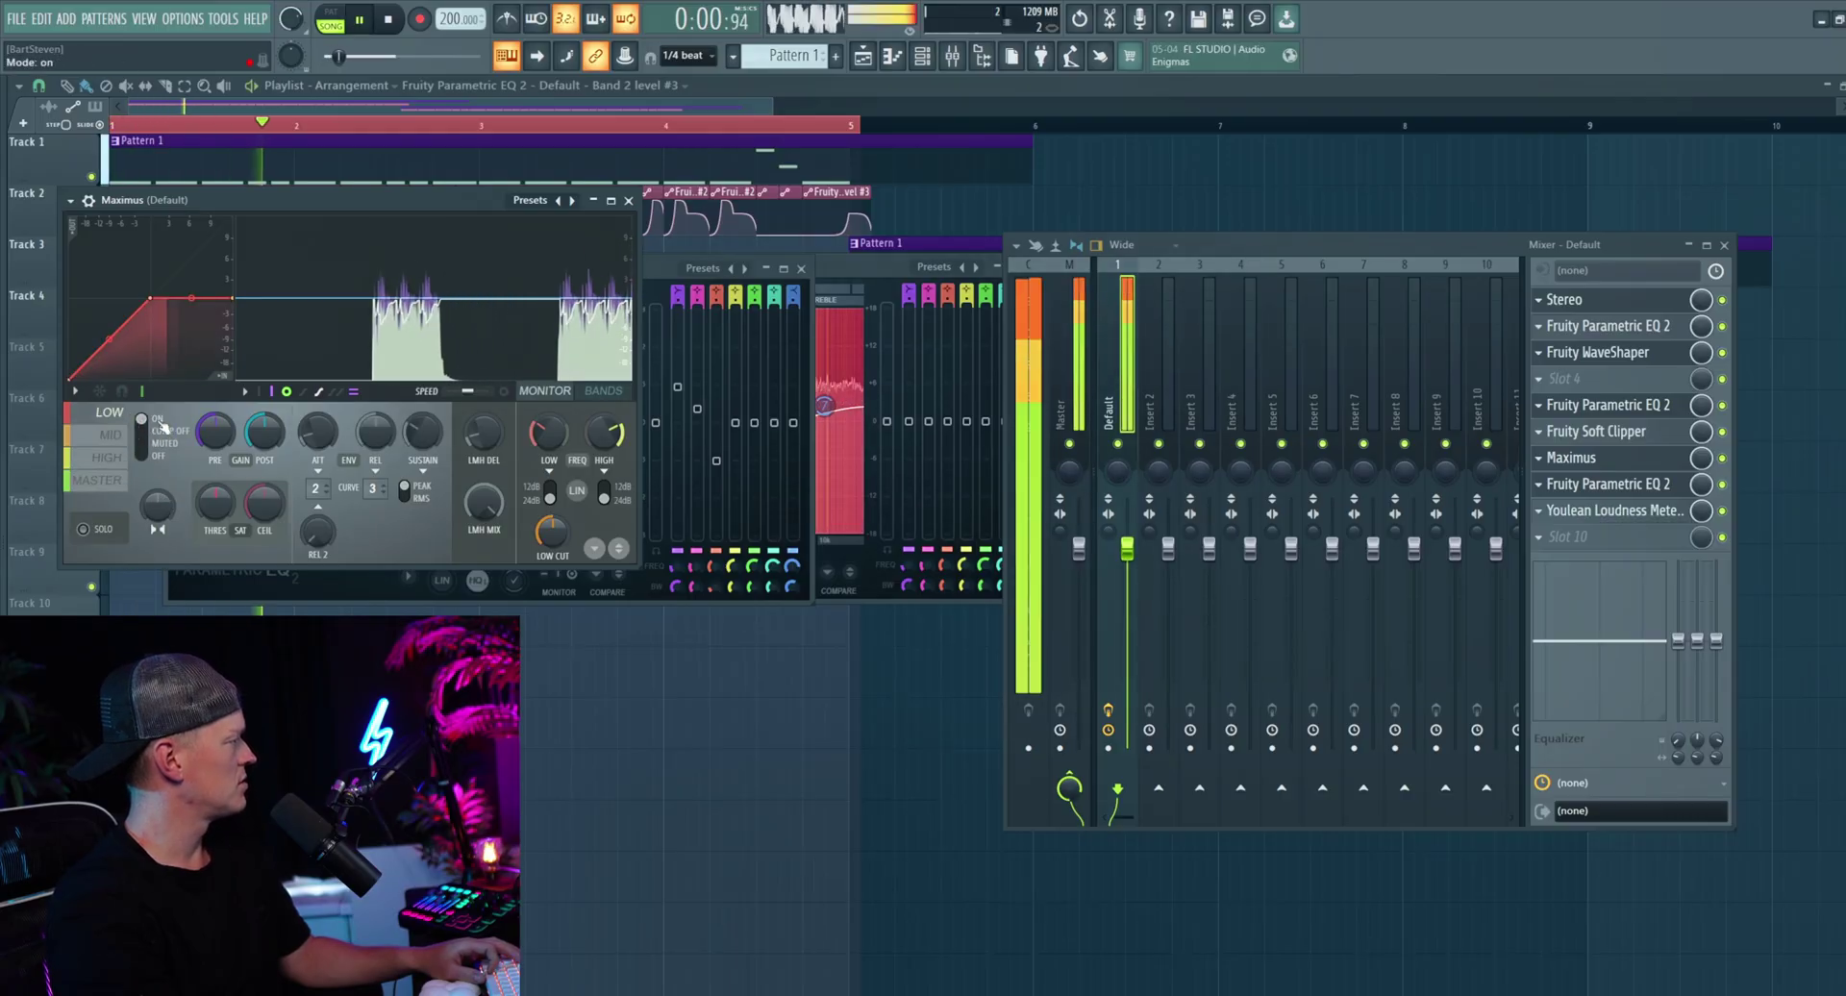
# Step: Set the Maximus low band's stereo separation to 100% merged and compare the band in Comp Off and On, leaving it On
pyautogui.click(164, 429)
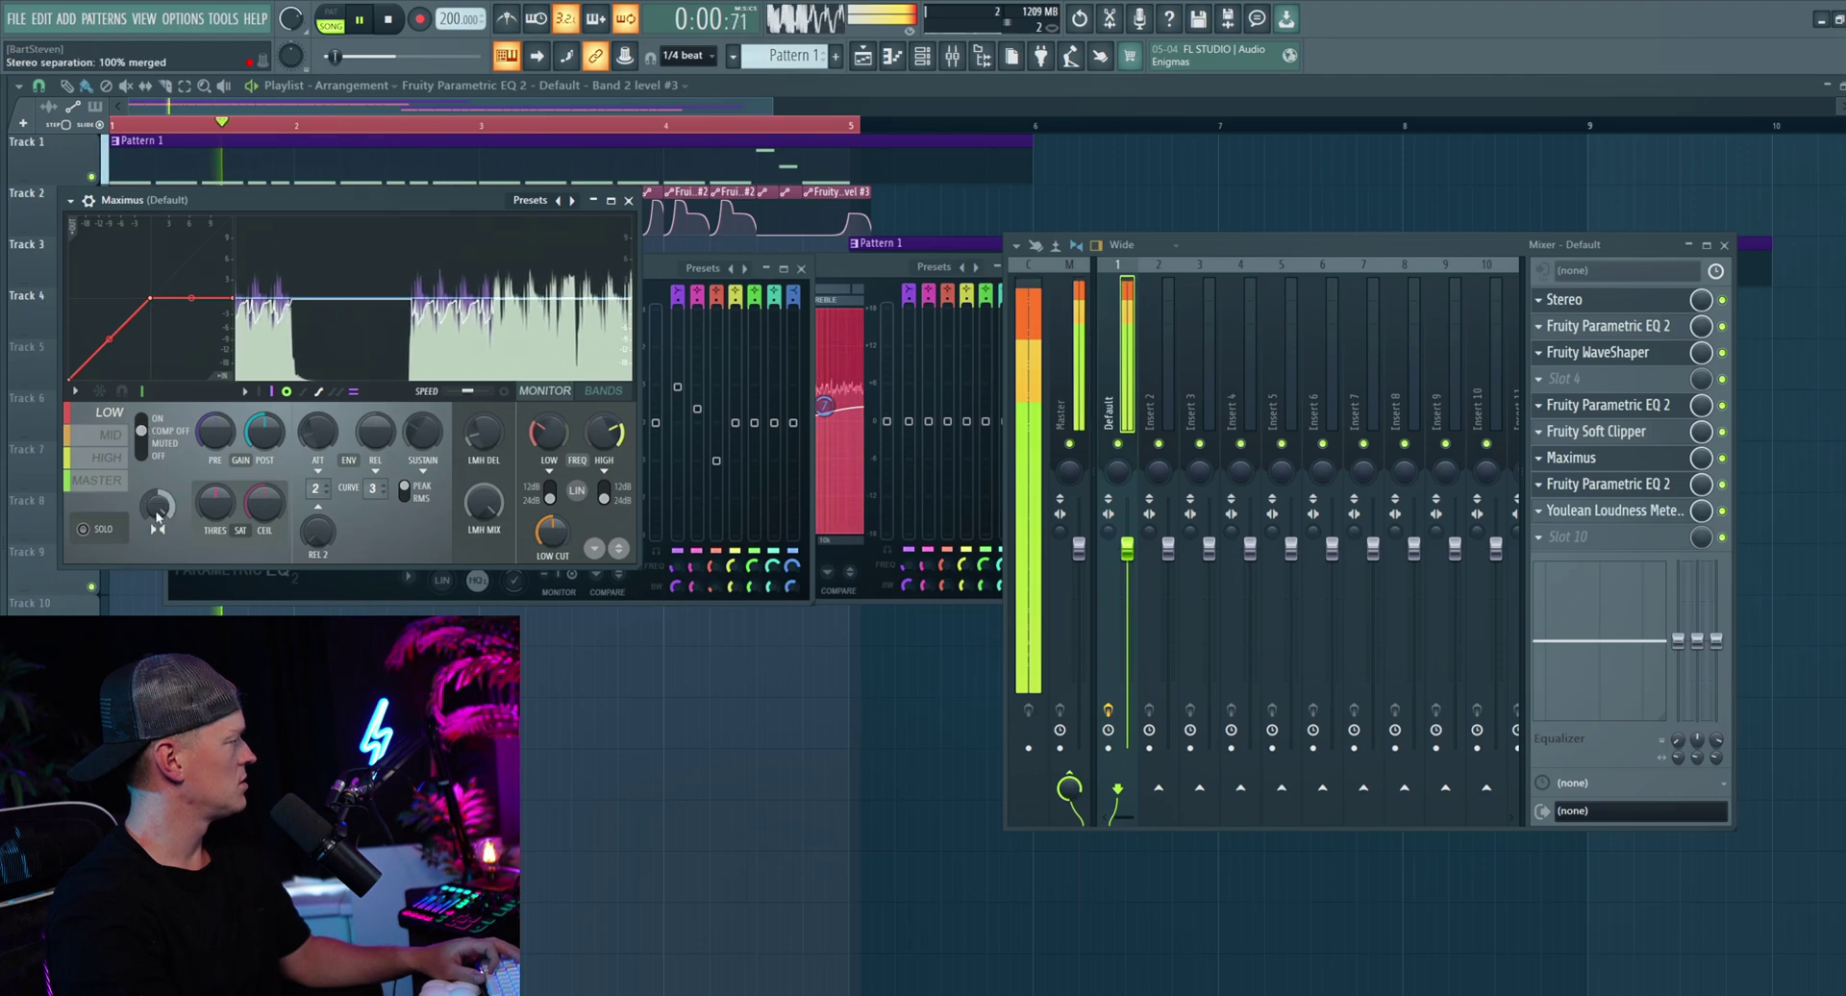
pyautogui.press('space')
pyautogui.click(143, 419)
pyautogui.press('space')
pyautogui.press('space')
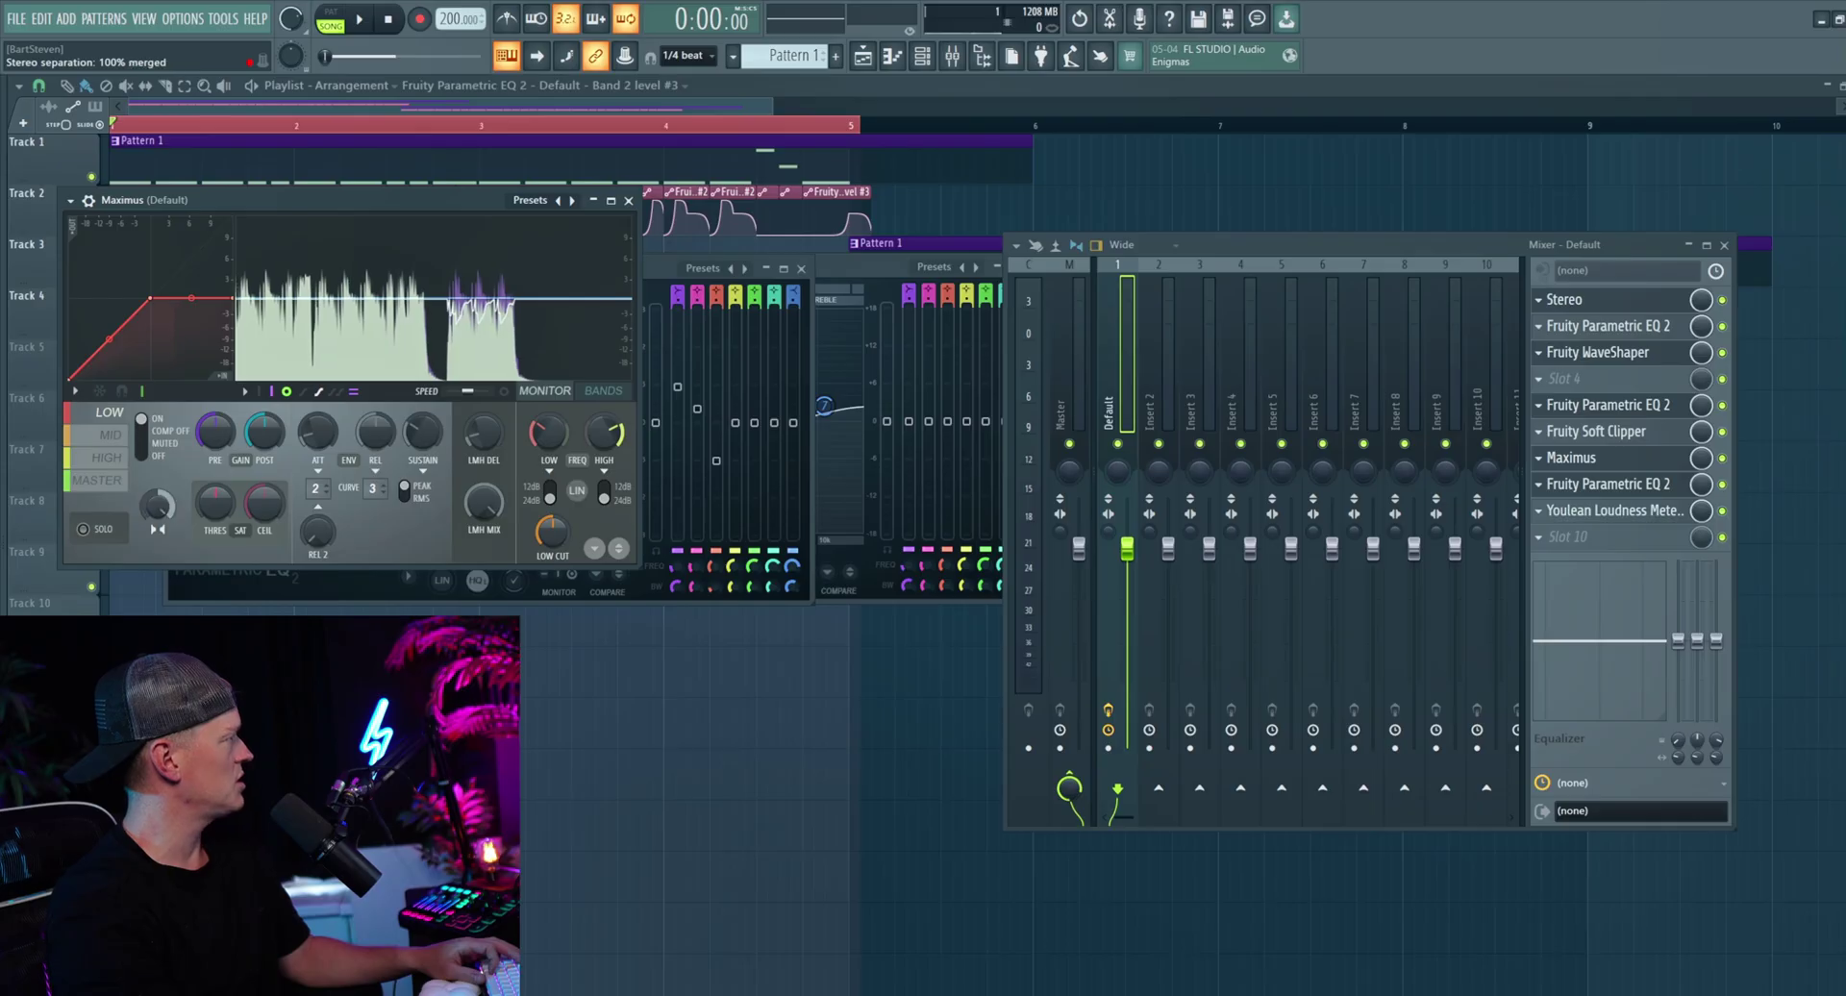
# Step: Load SPAN in slot 10 of the Default insert, rearrange the plugin and mixer windows, and view the bass's spectrum during playback
pyautogui.moveTo(399, 203); pyautogui.dragTo(543, 362)
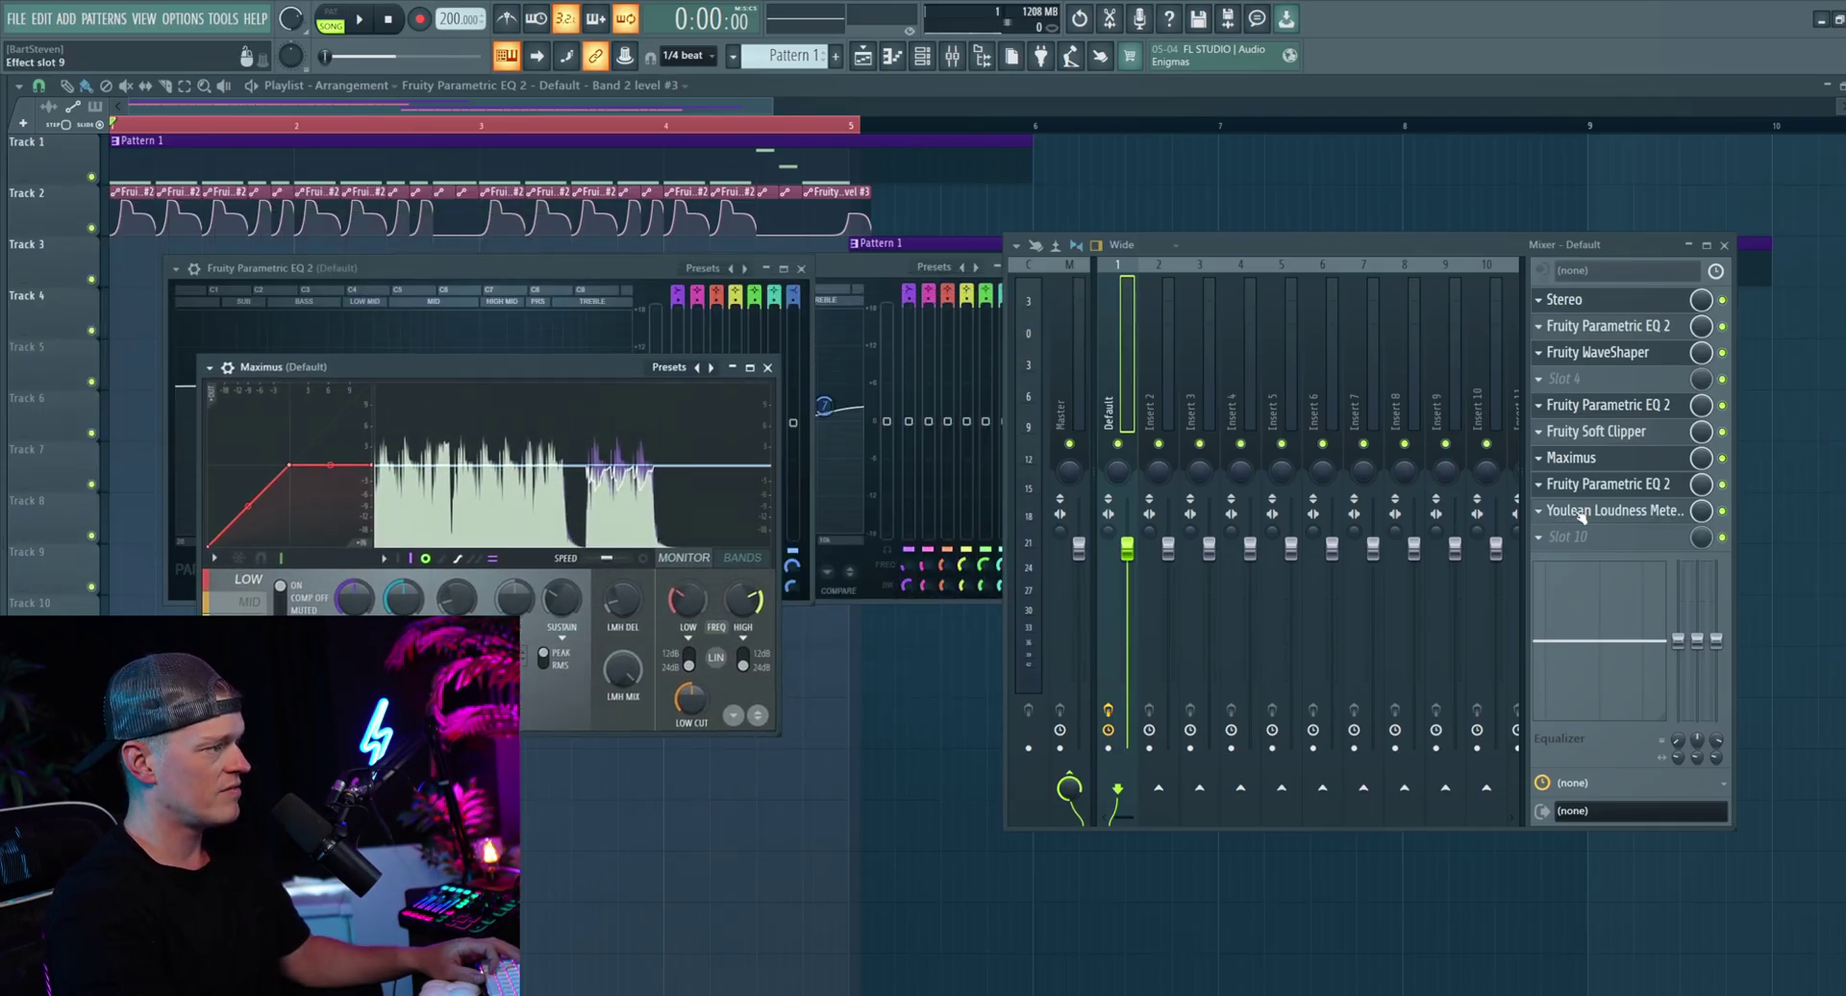
pyautogui.click(1544, 537)
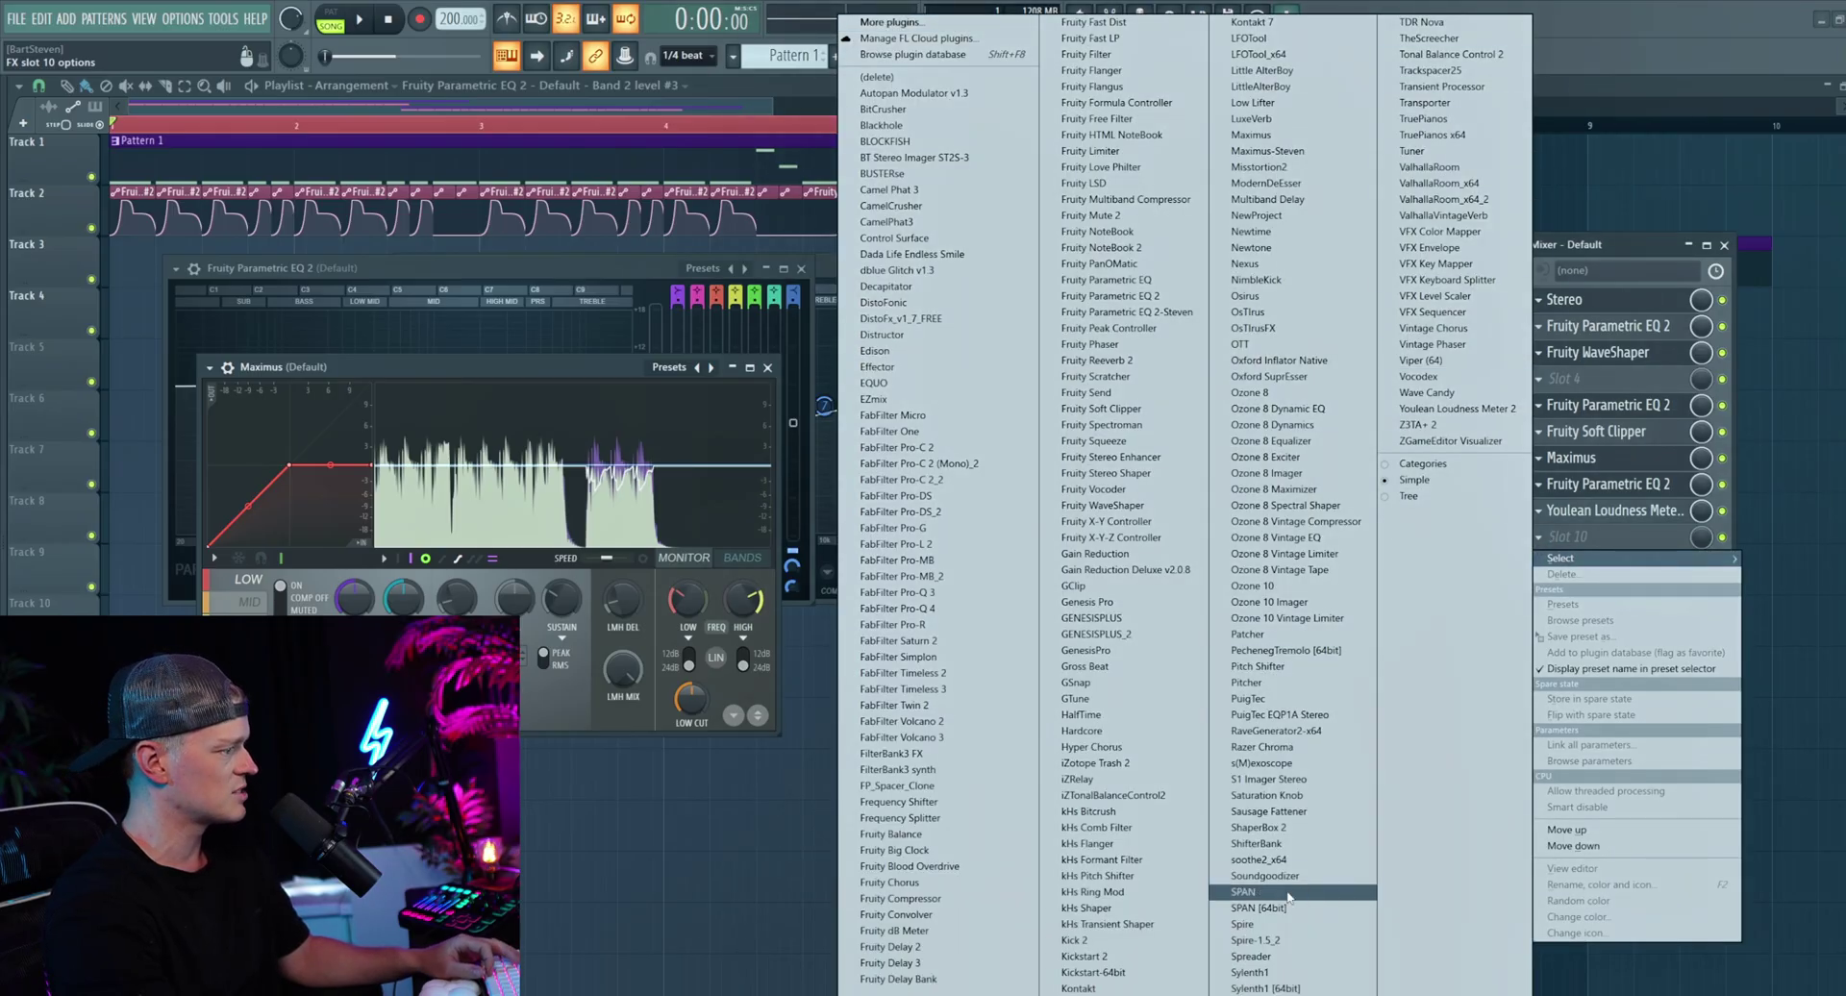
pyautogui.click(1243, 892)
pyautogui.moveTo(444, 247); pyautogui.dragTo(860, 202)
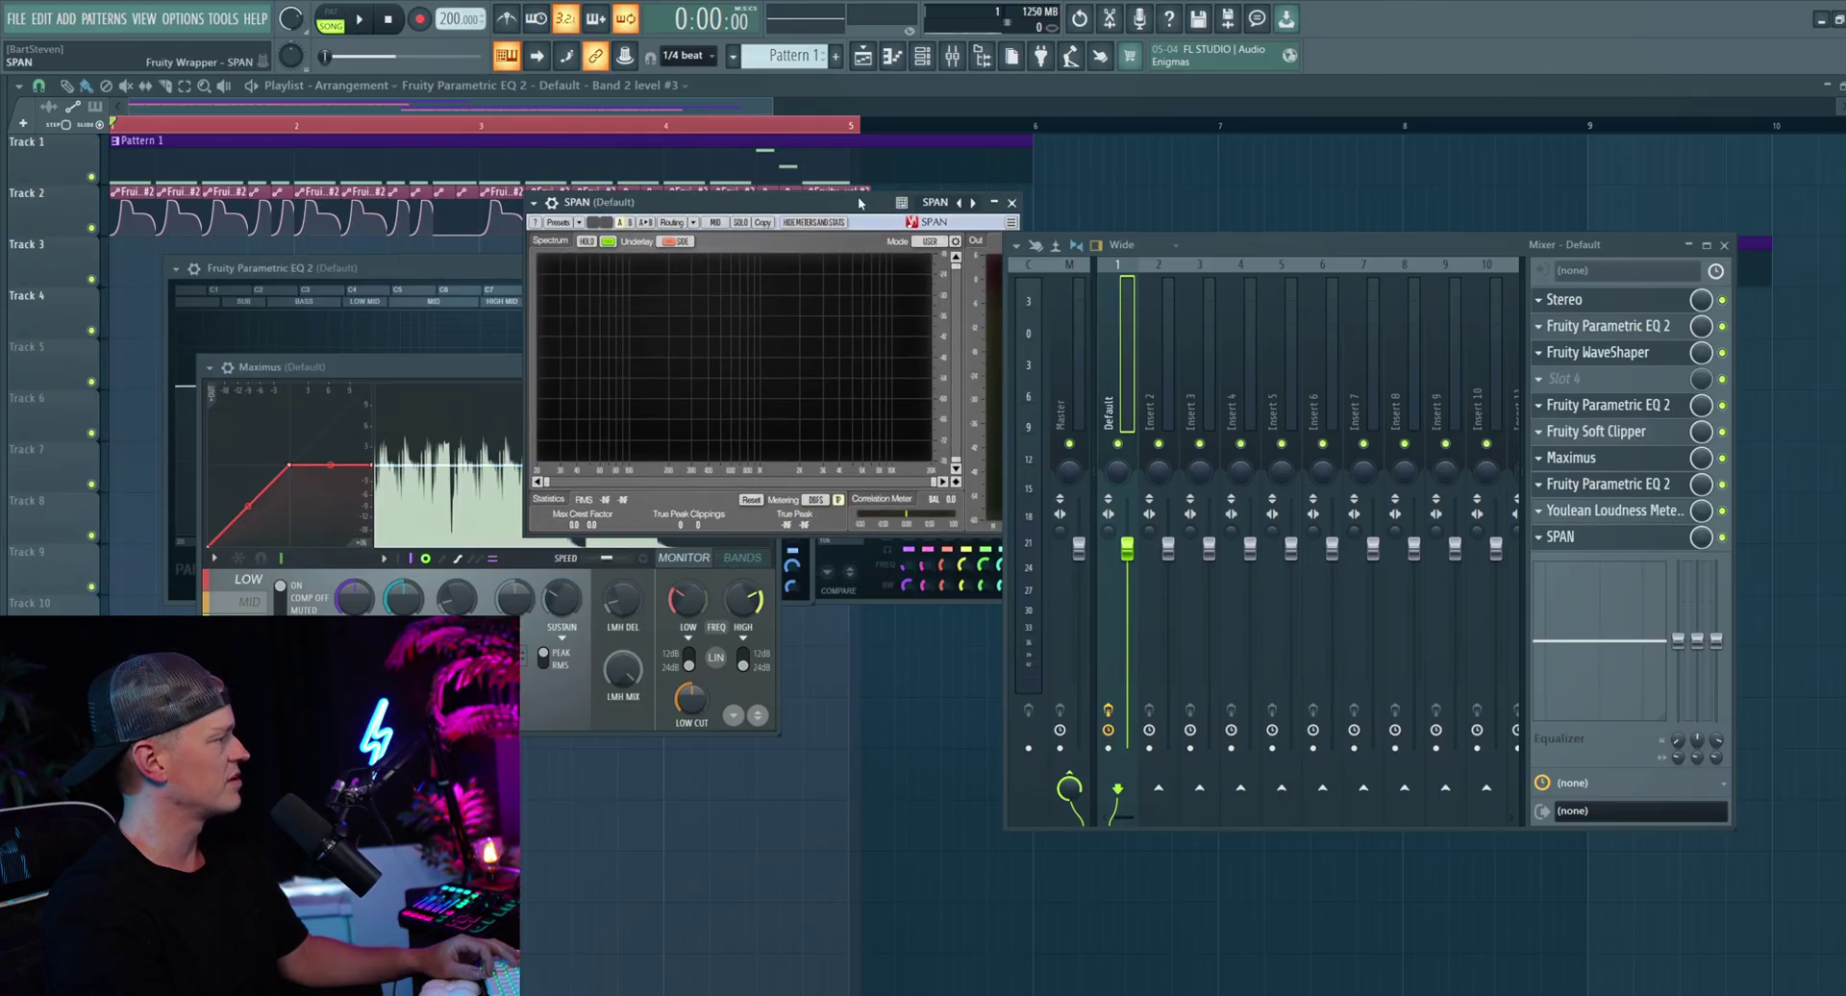
pyautogui.moveTo(1465, 258); pyautogui.dragTo(1567, 223)
pyautogui.press('space')
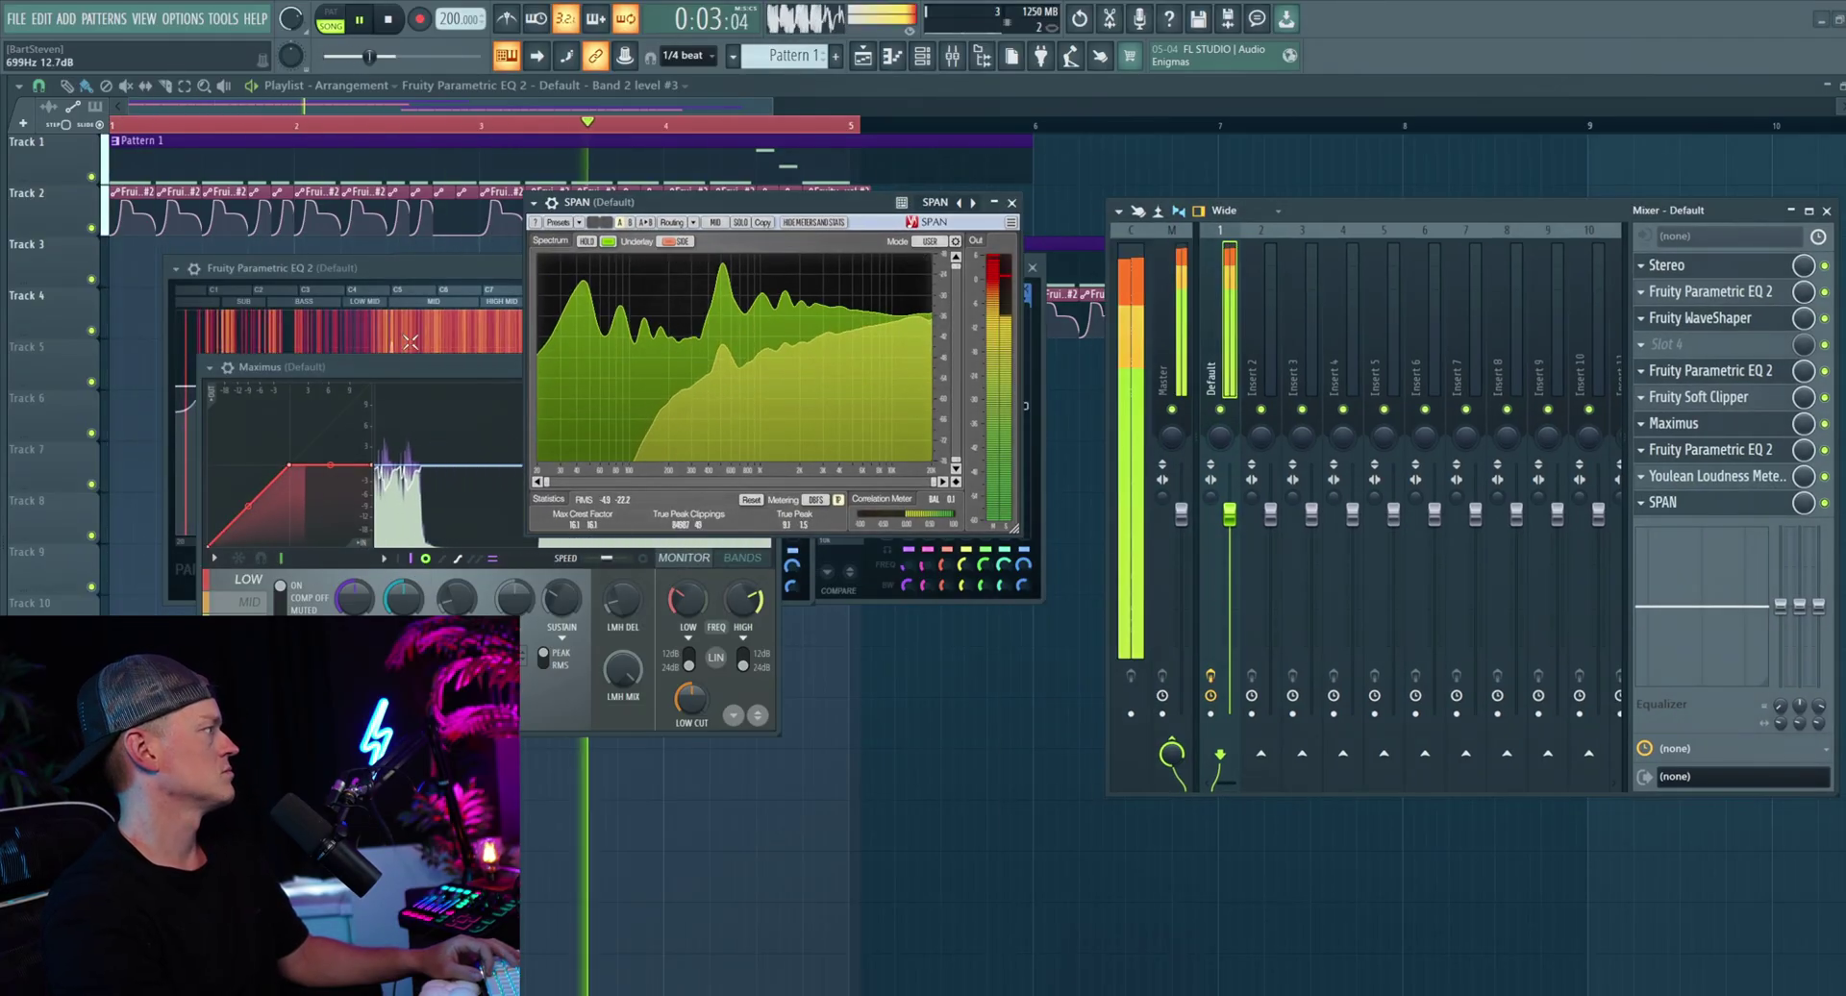
pyautogui.press('space')
# Step: Raise the Maximus low band's post gain slightly and check the bass's spectrum in SPAN during playback
pyautogui.moveTo(409, 366); pyautogui.dragTo(727, 550)
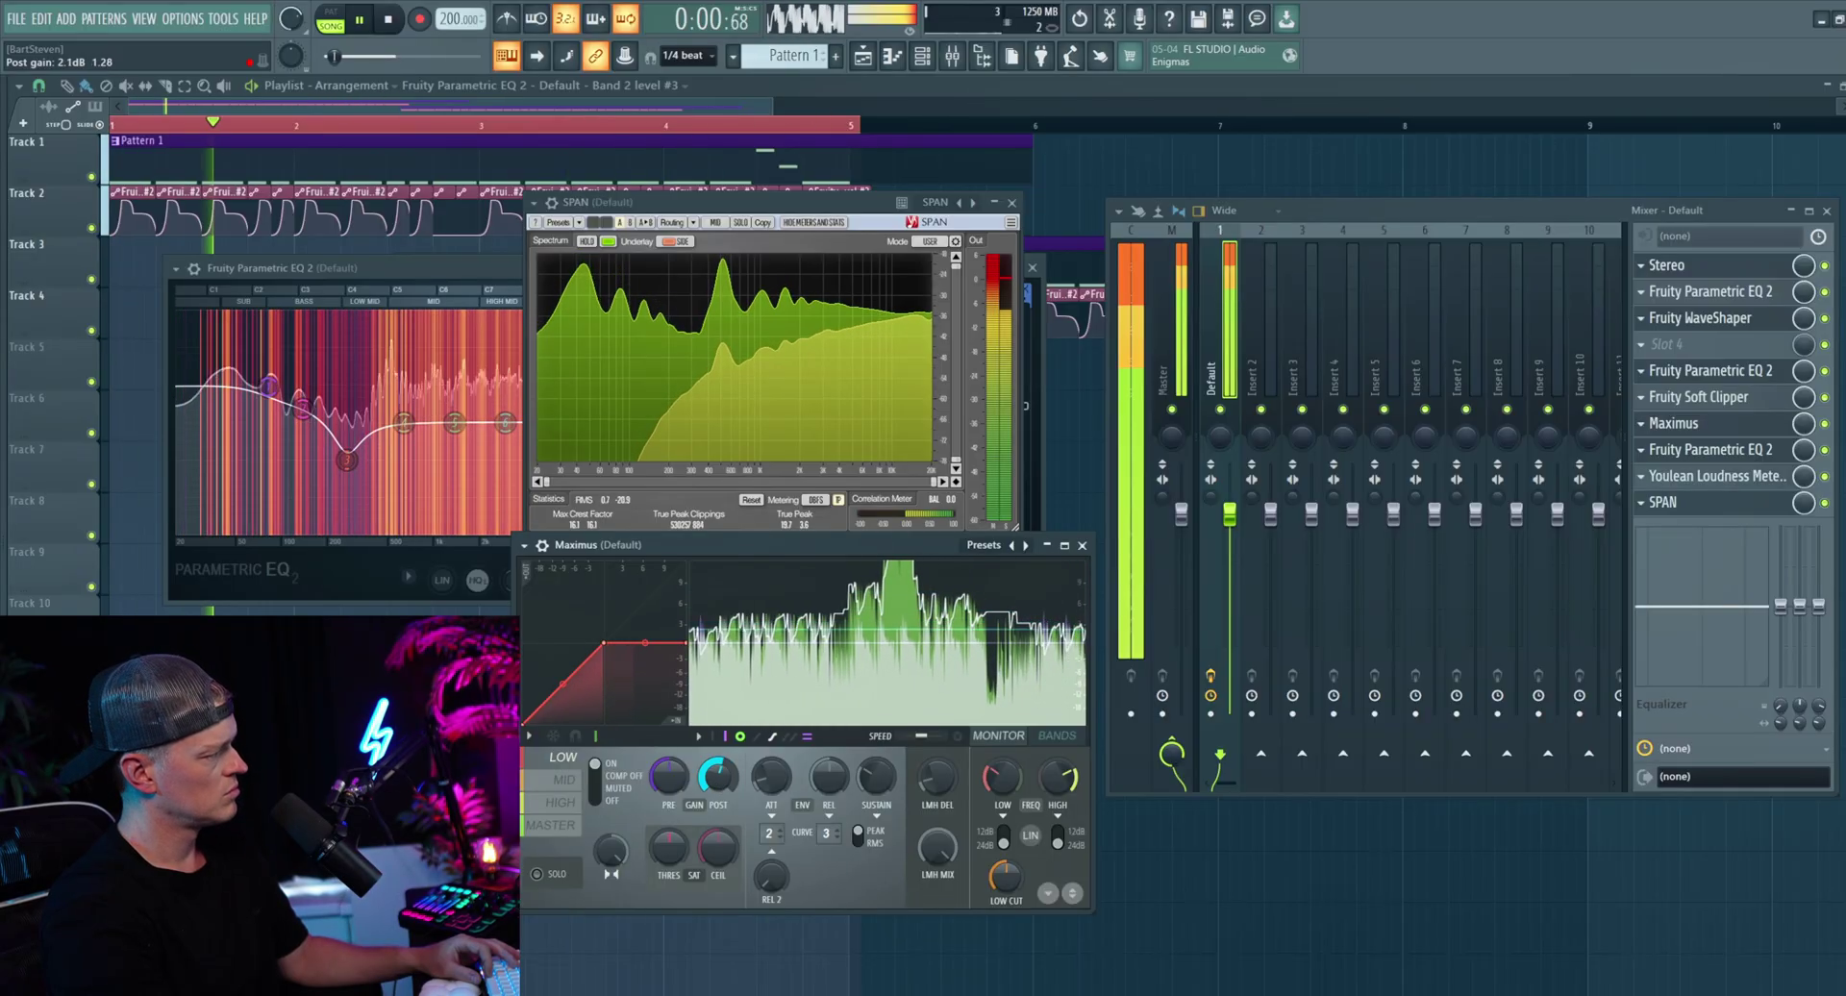
pyautogui.moveTo(725, 791); pyautogui.dragTo(725, 795)
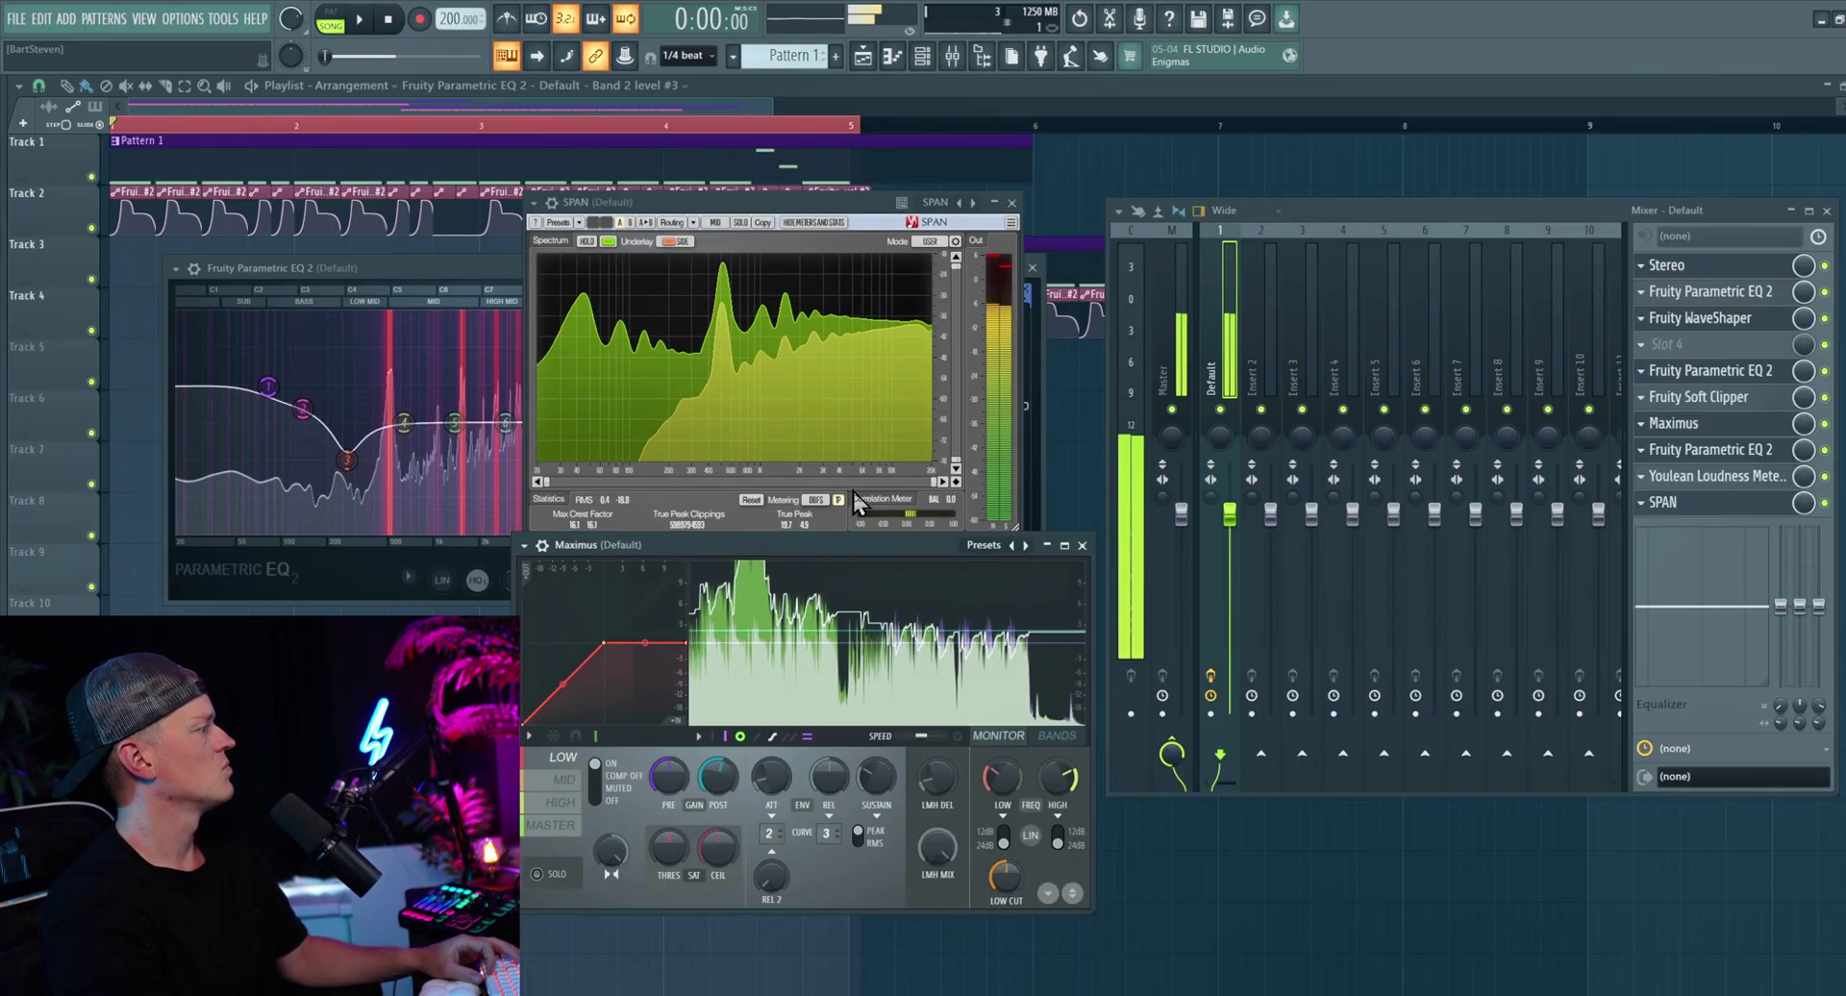
pyautogui.press('space')
pyautogui.press('space')
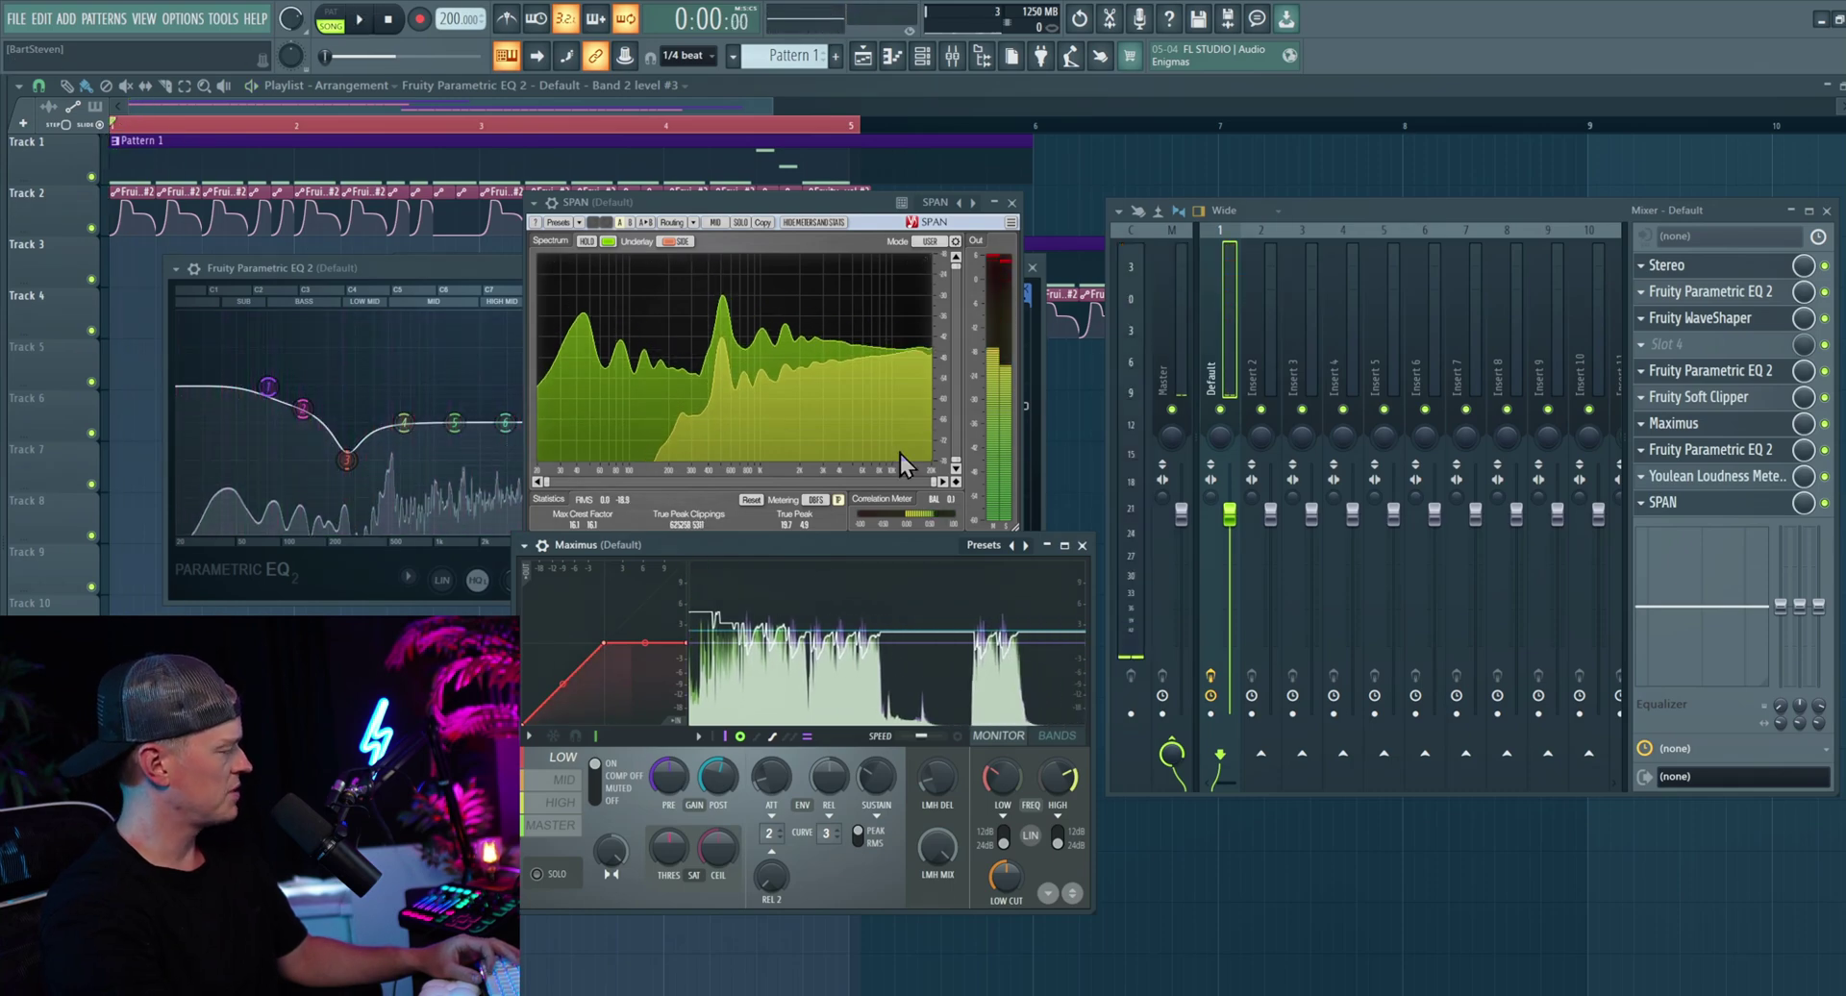
pyautogui.press('space')
pyautogui.press('space')
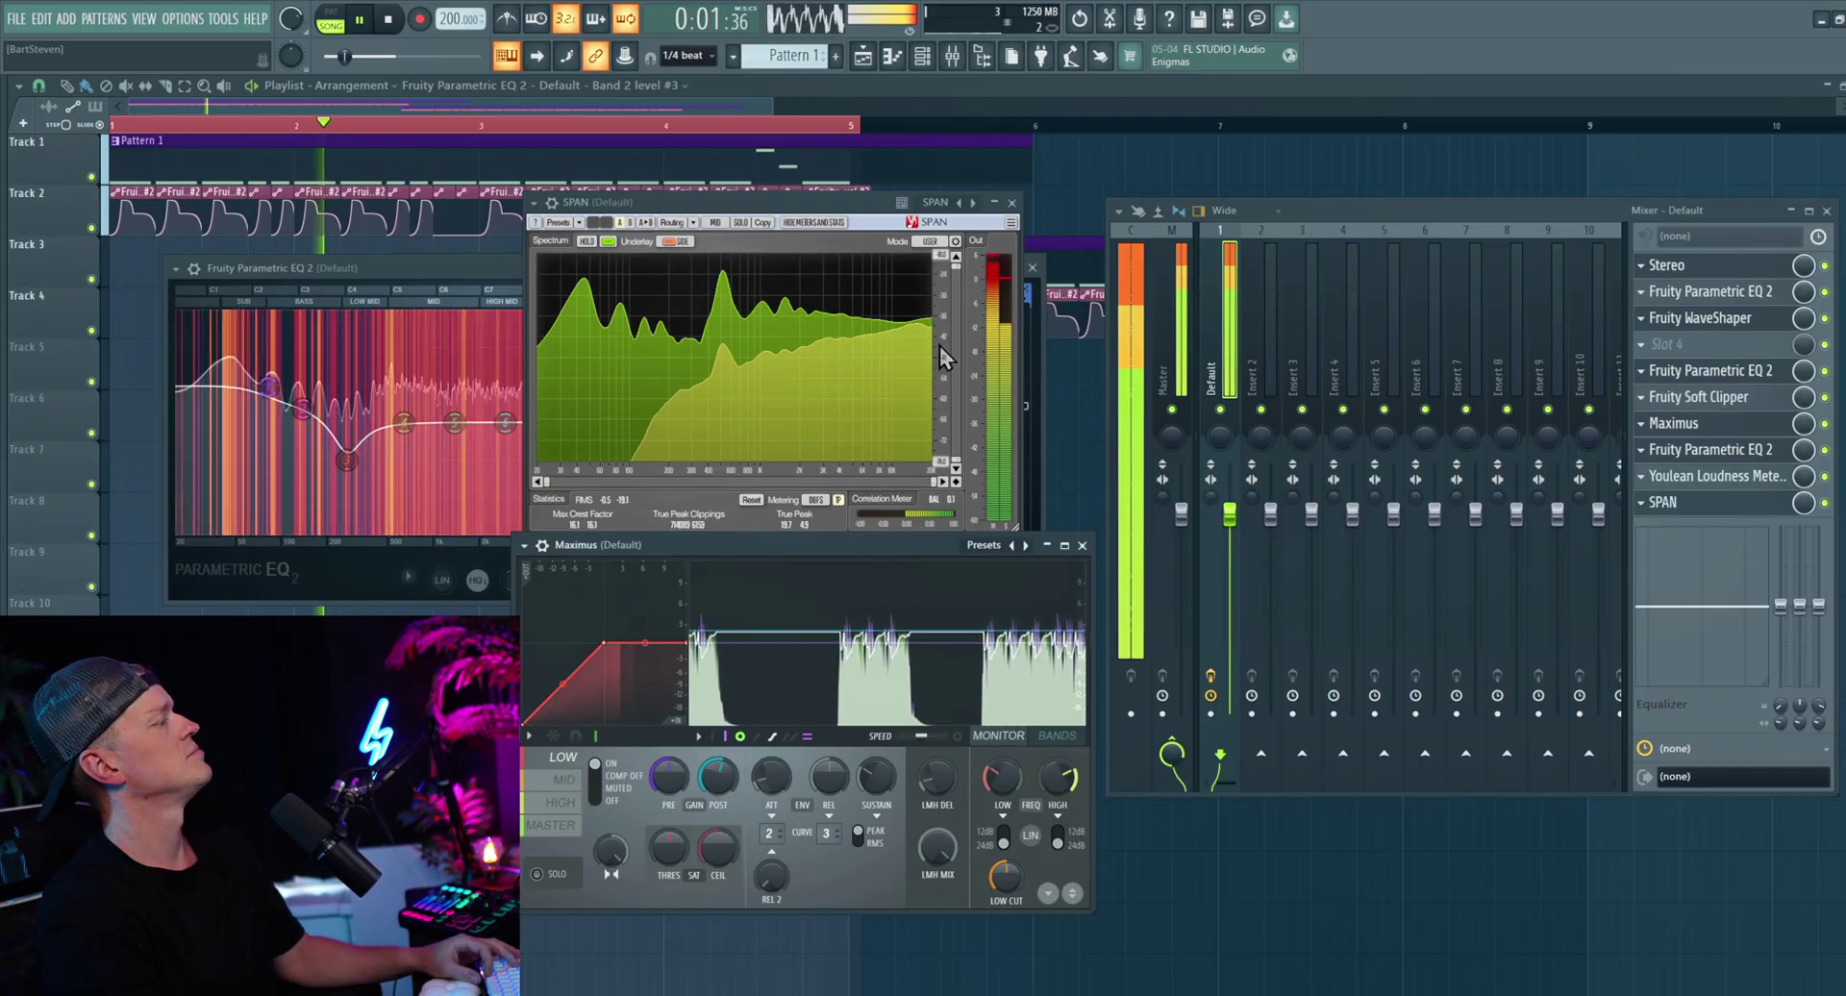
pyautogui.press('space')
# Step: Open the Fruity Parametric EQ 2 in slot 2 and move peaking band 5 to 789 Hz at 11.2 dB during playback
pyautogui.click(1179, 323)
pyautogui.click(1220, 334)
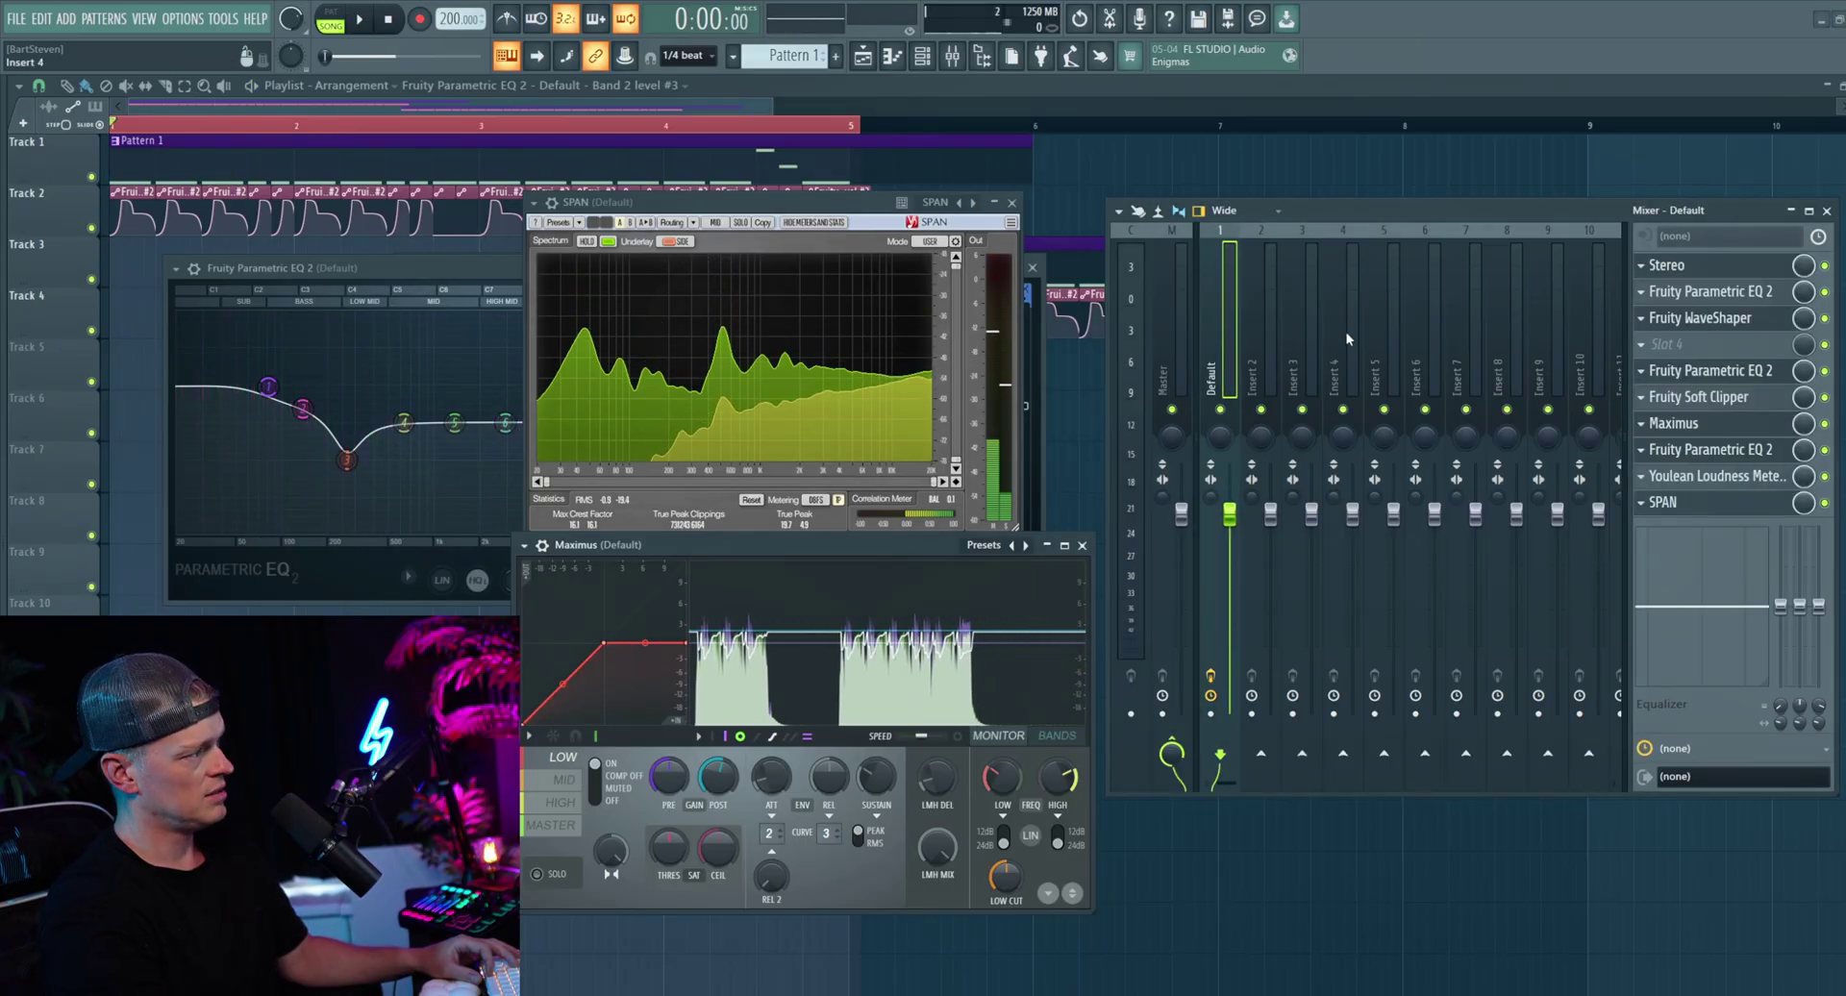
pyautogui.click(1745, 293)
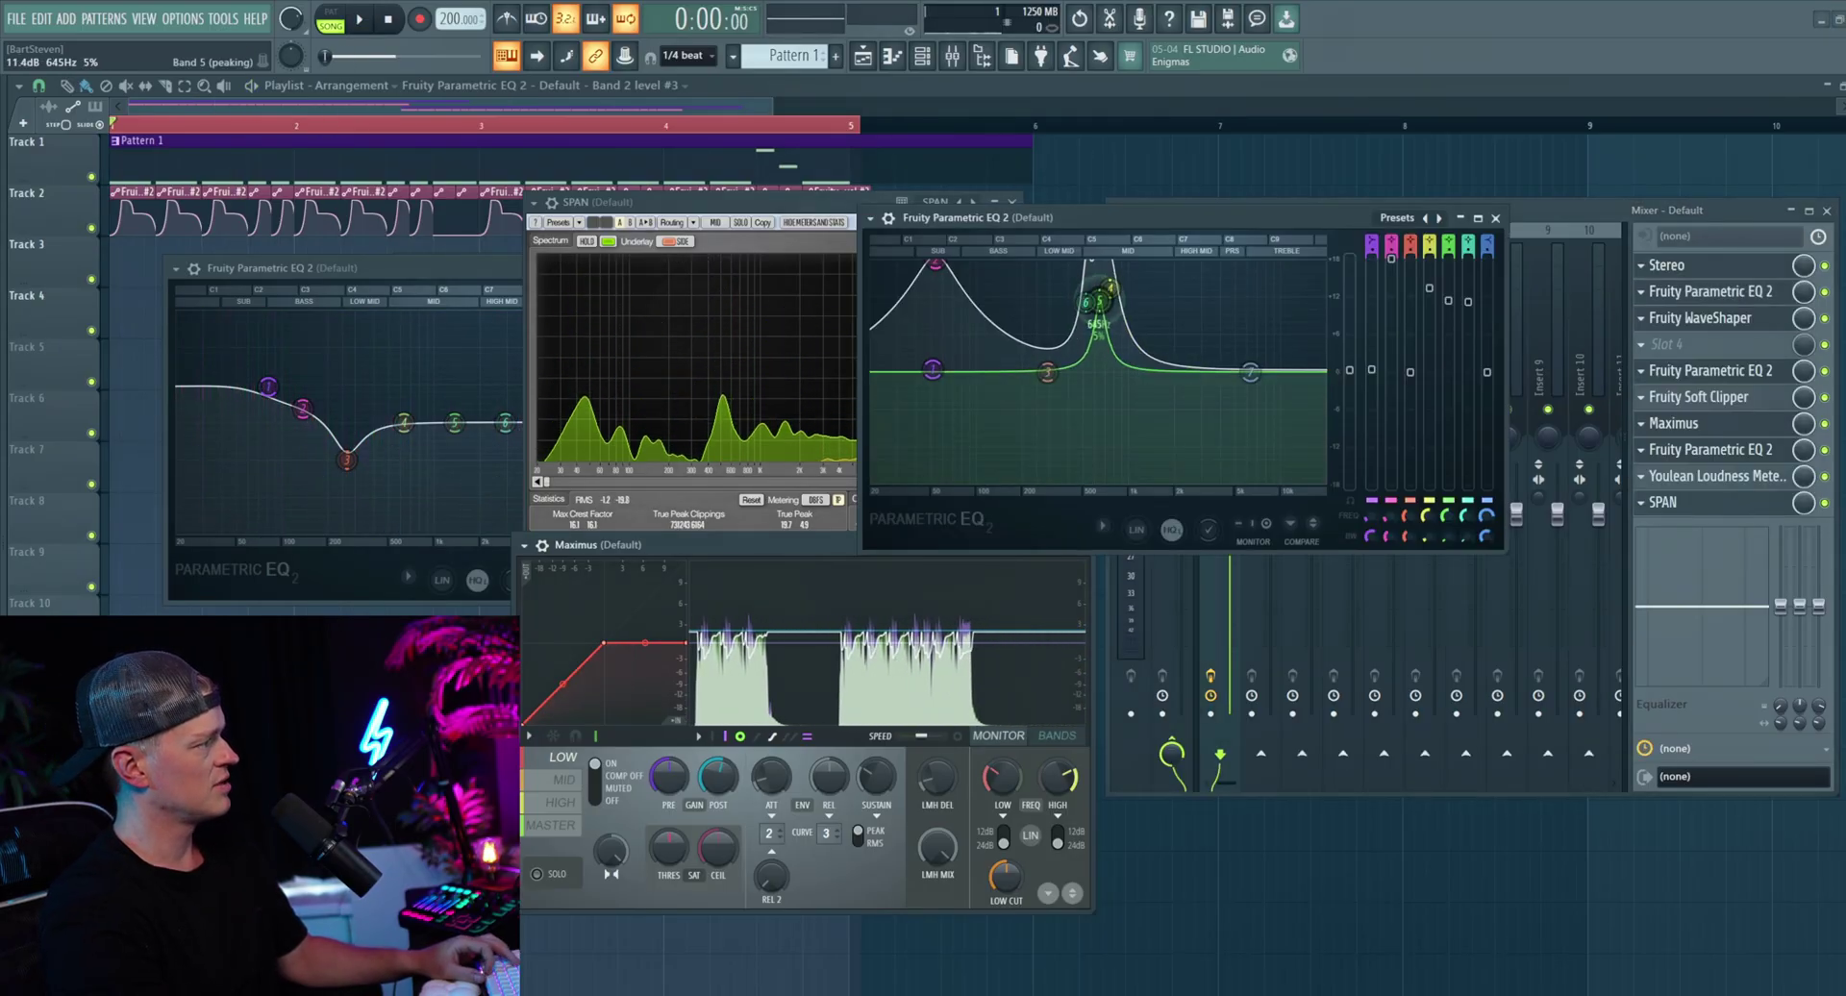
pyautogui.press('space')
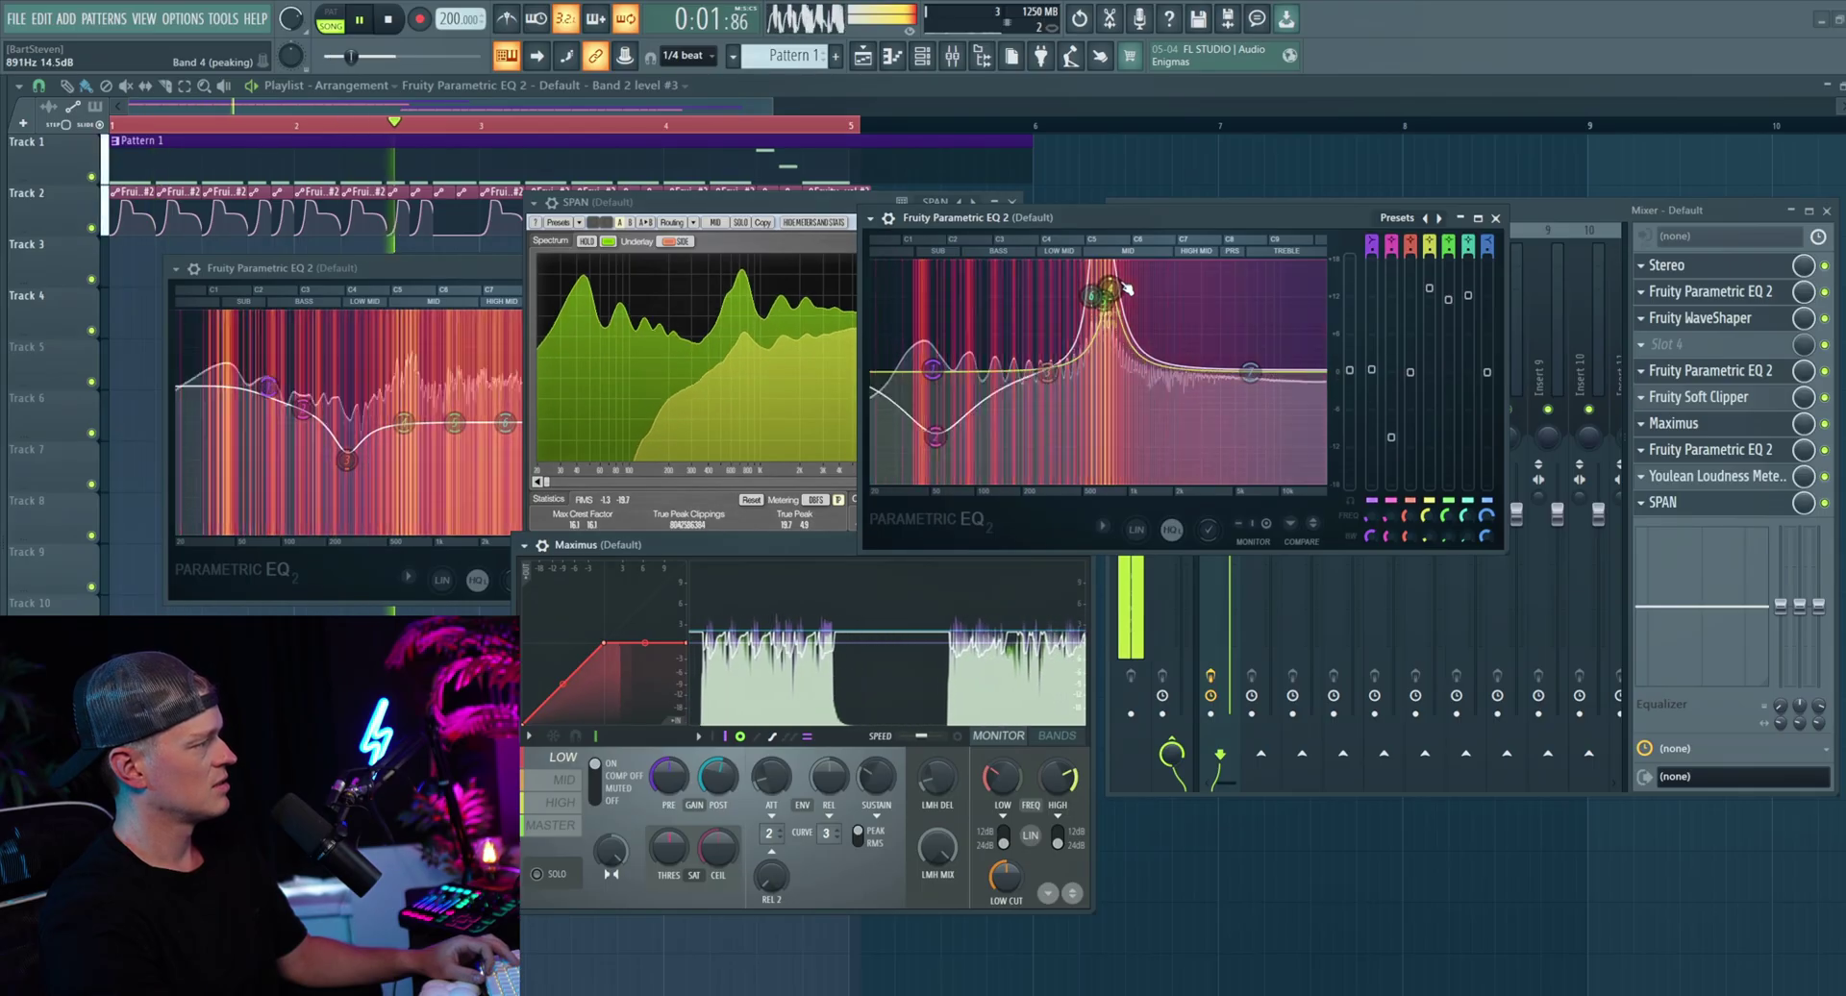
pyautogui.moveTo(1110, 288); pyautogui.dragTo(1121, 304)
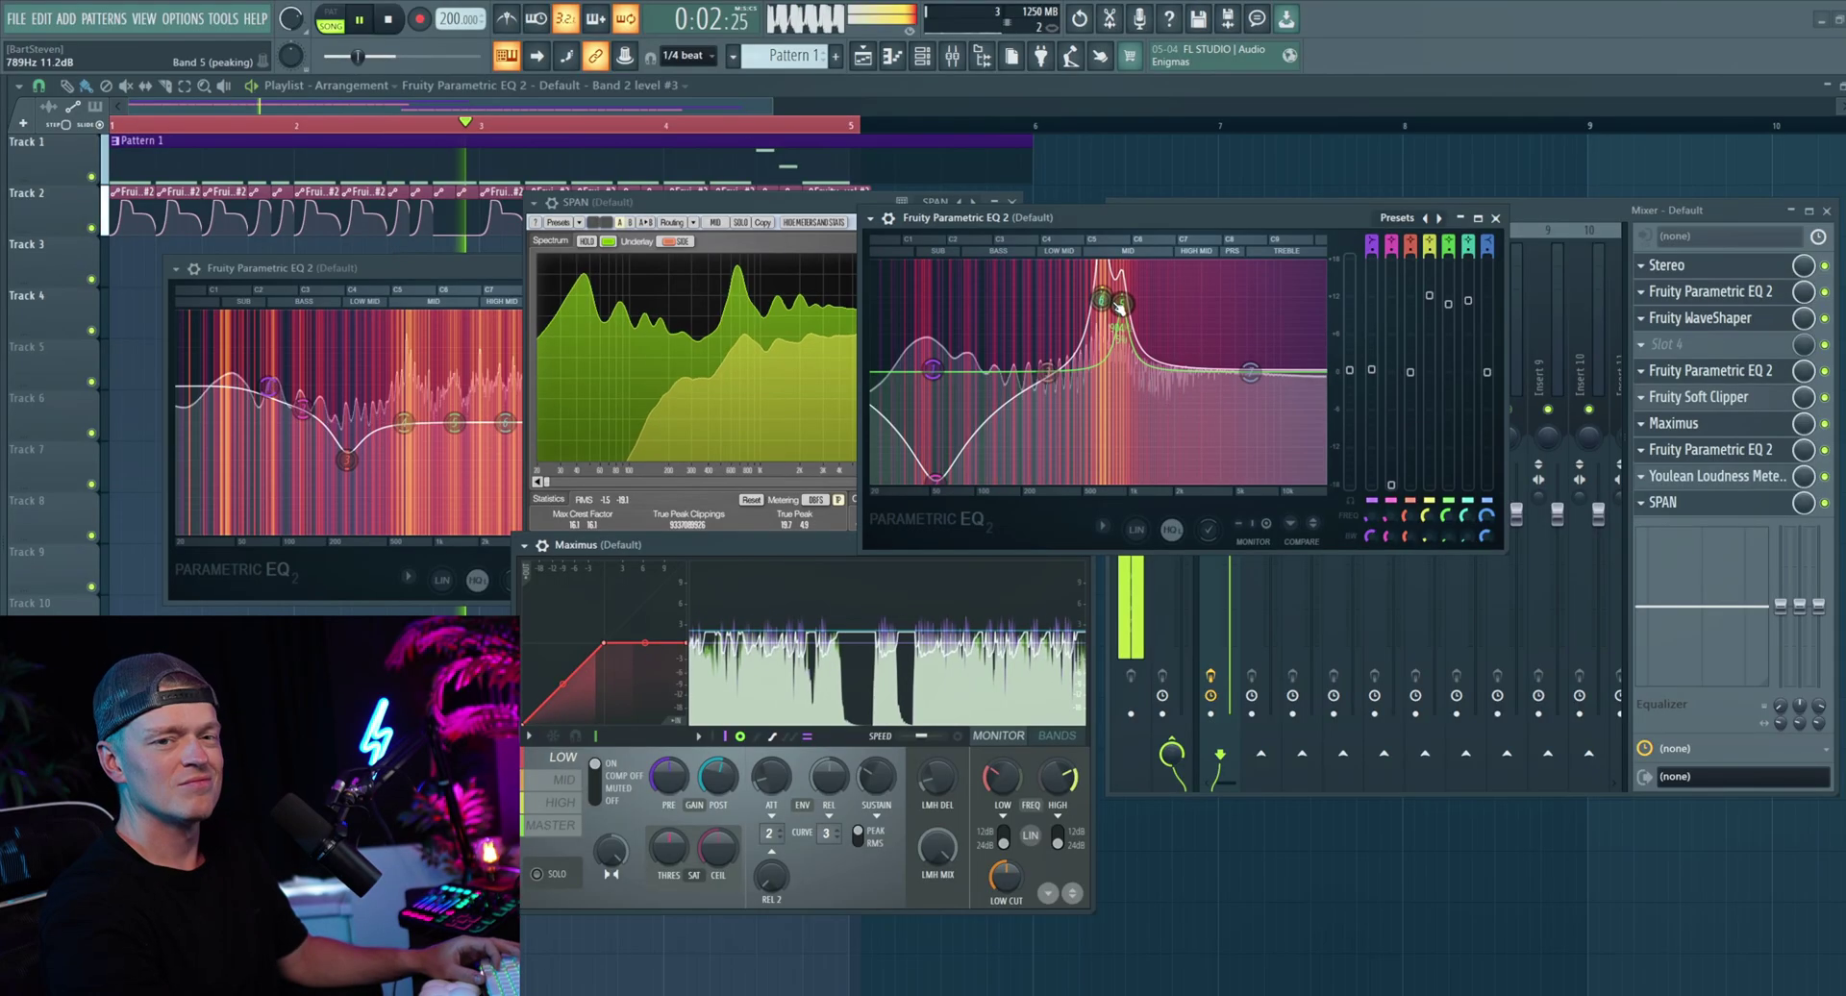
pyautogui.press('space')
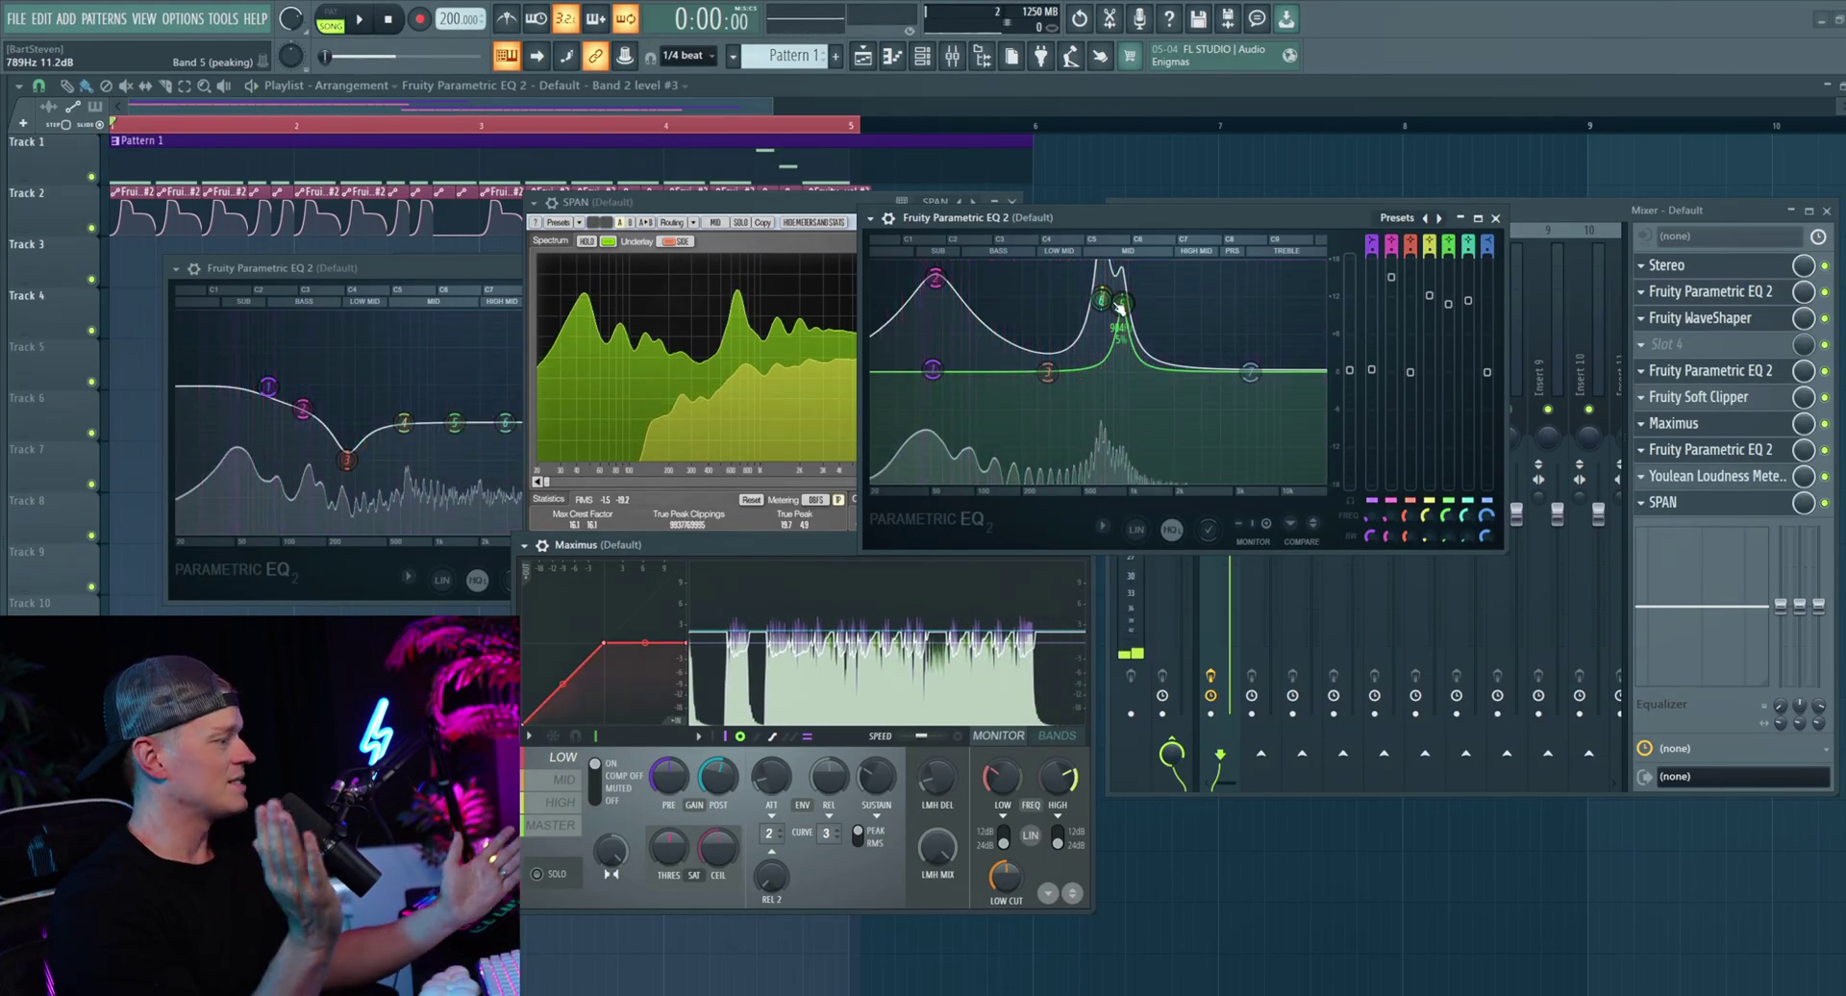